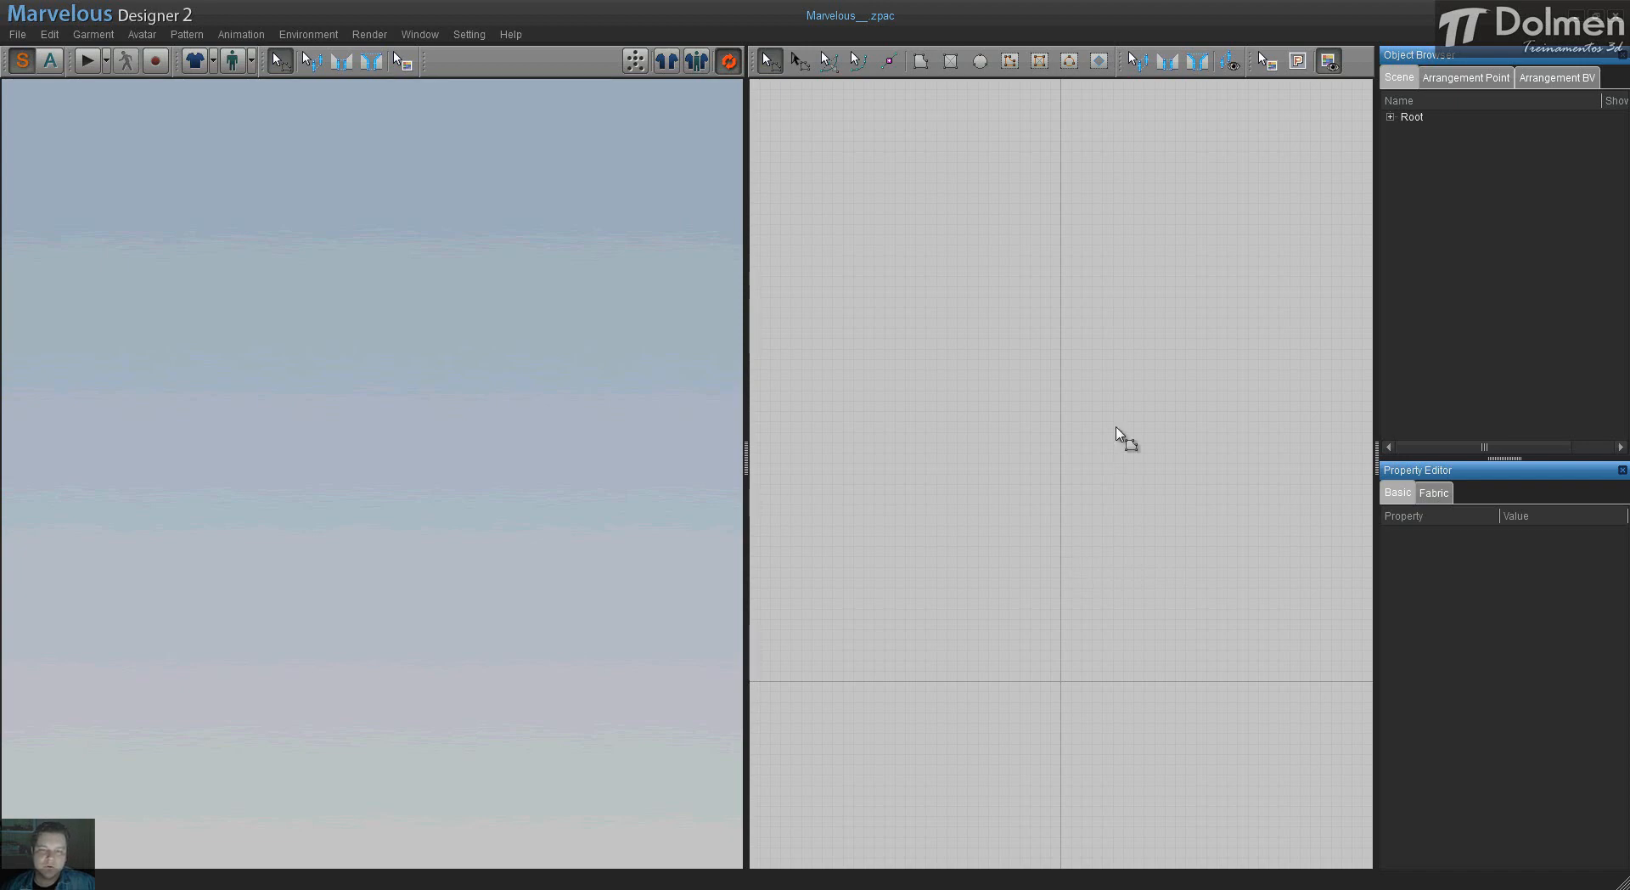
- Draw a rectangular pattern about 789 by 597 mm just above the horizontal axis in the 2D pattern space
click(944, 72)
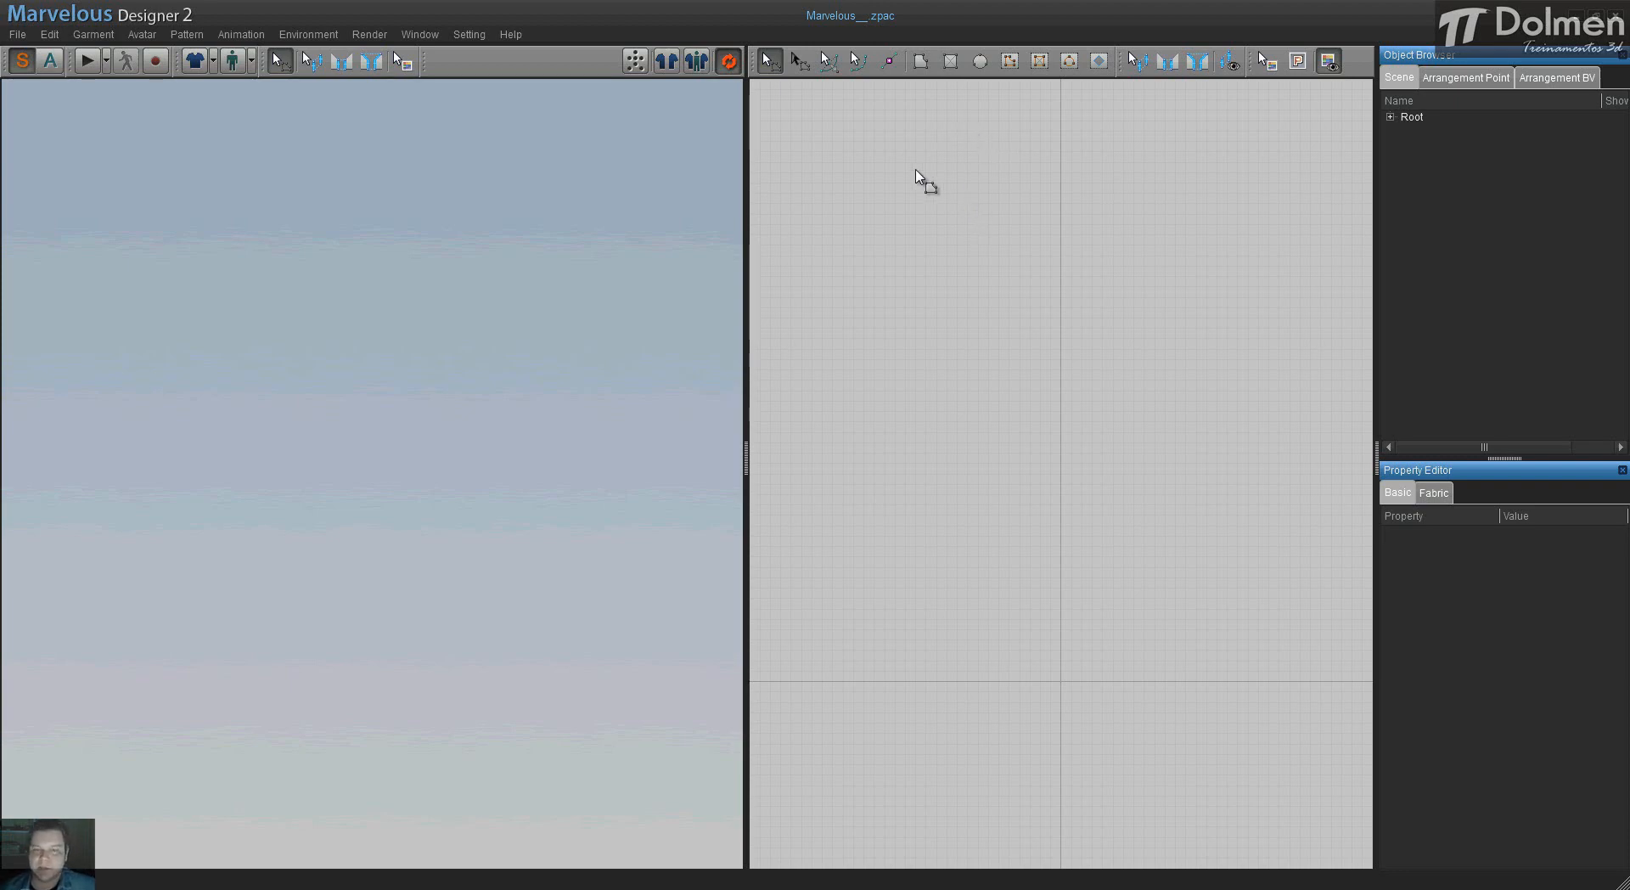
click(949, 70)
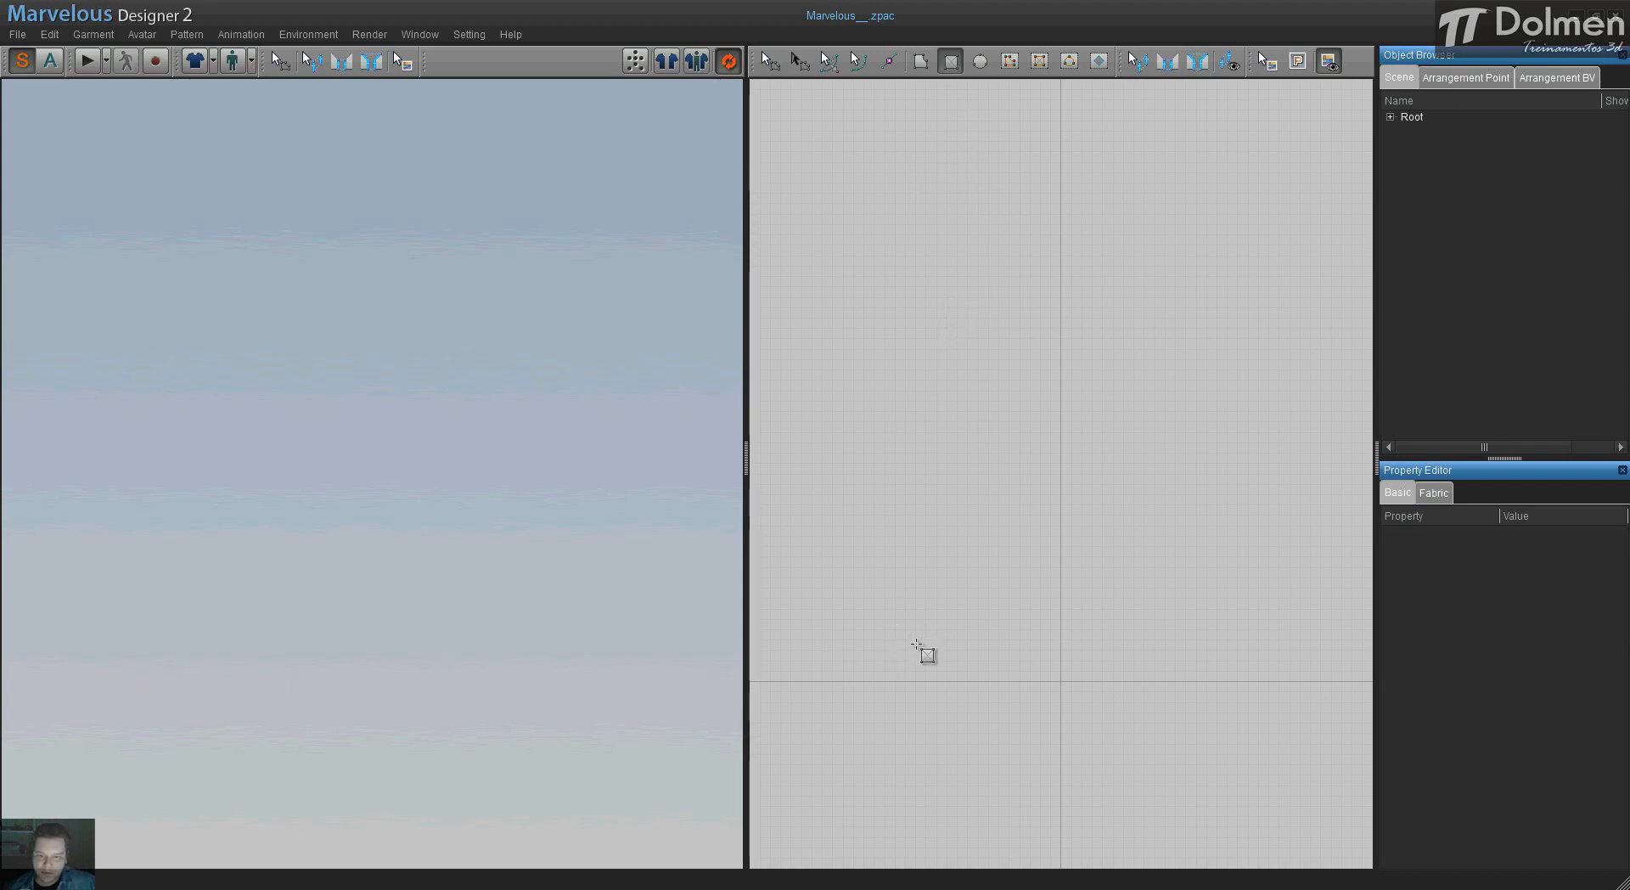
drag(917, 645, 1079, 522)
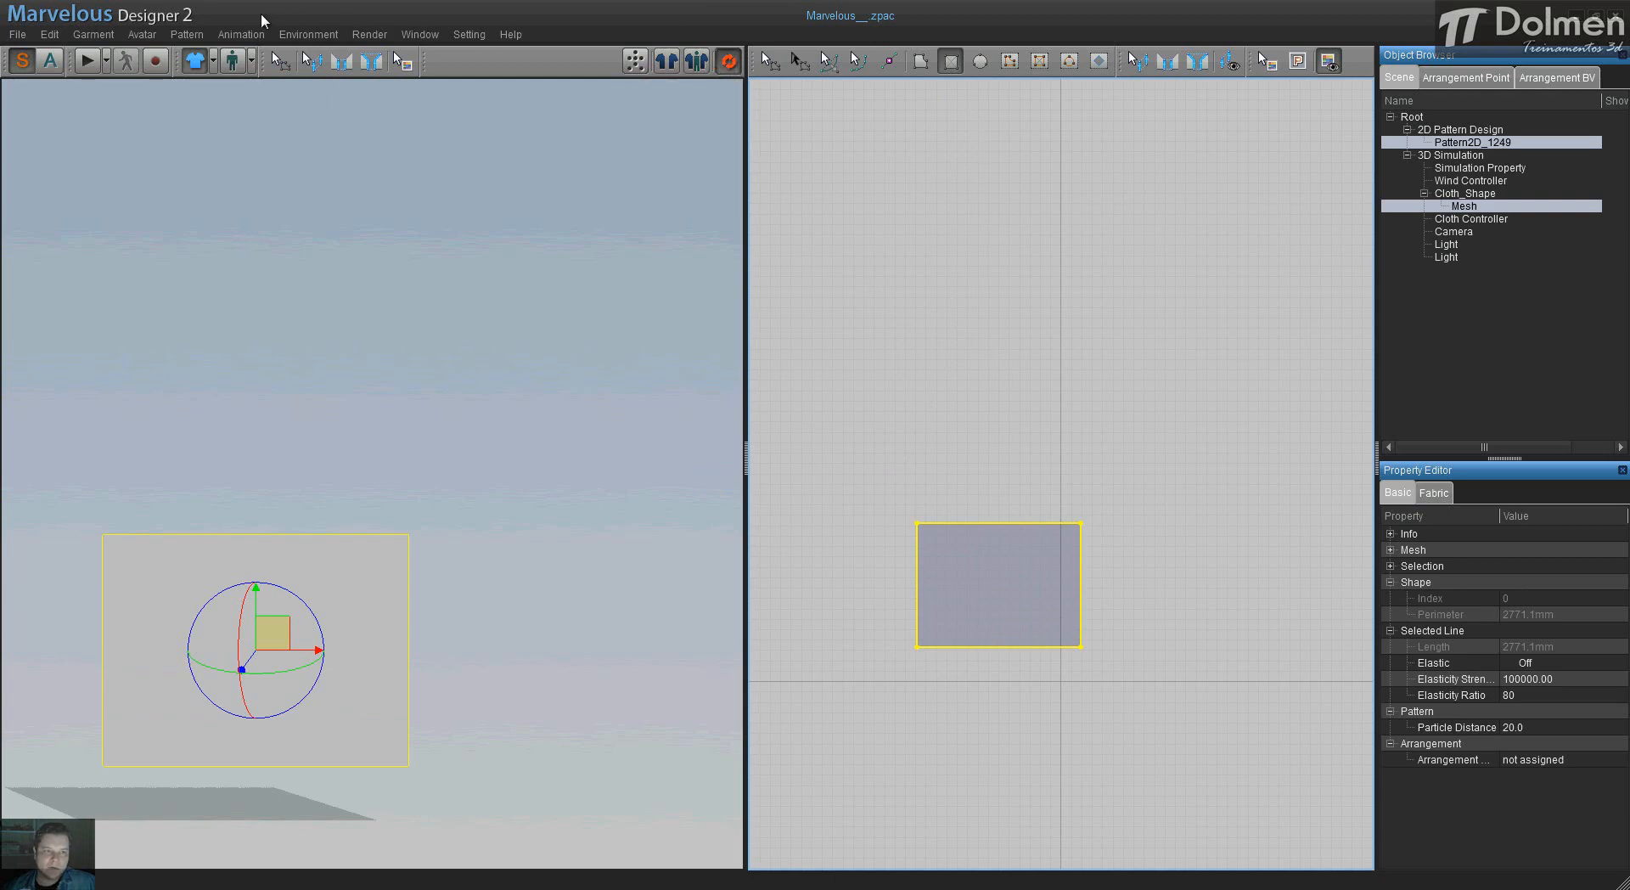
- Switch the 3D gizmo to World Coordinate Gizmo
click(304, 36)
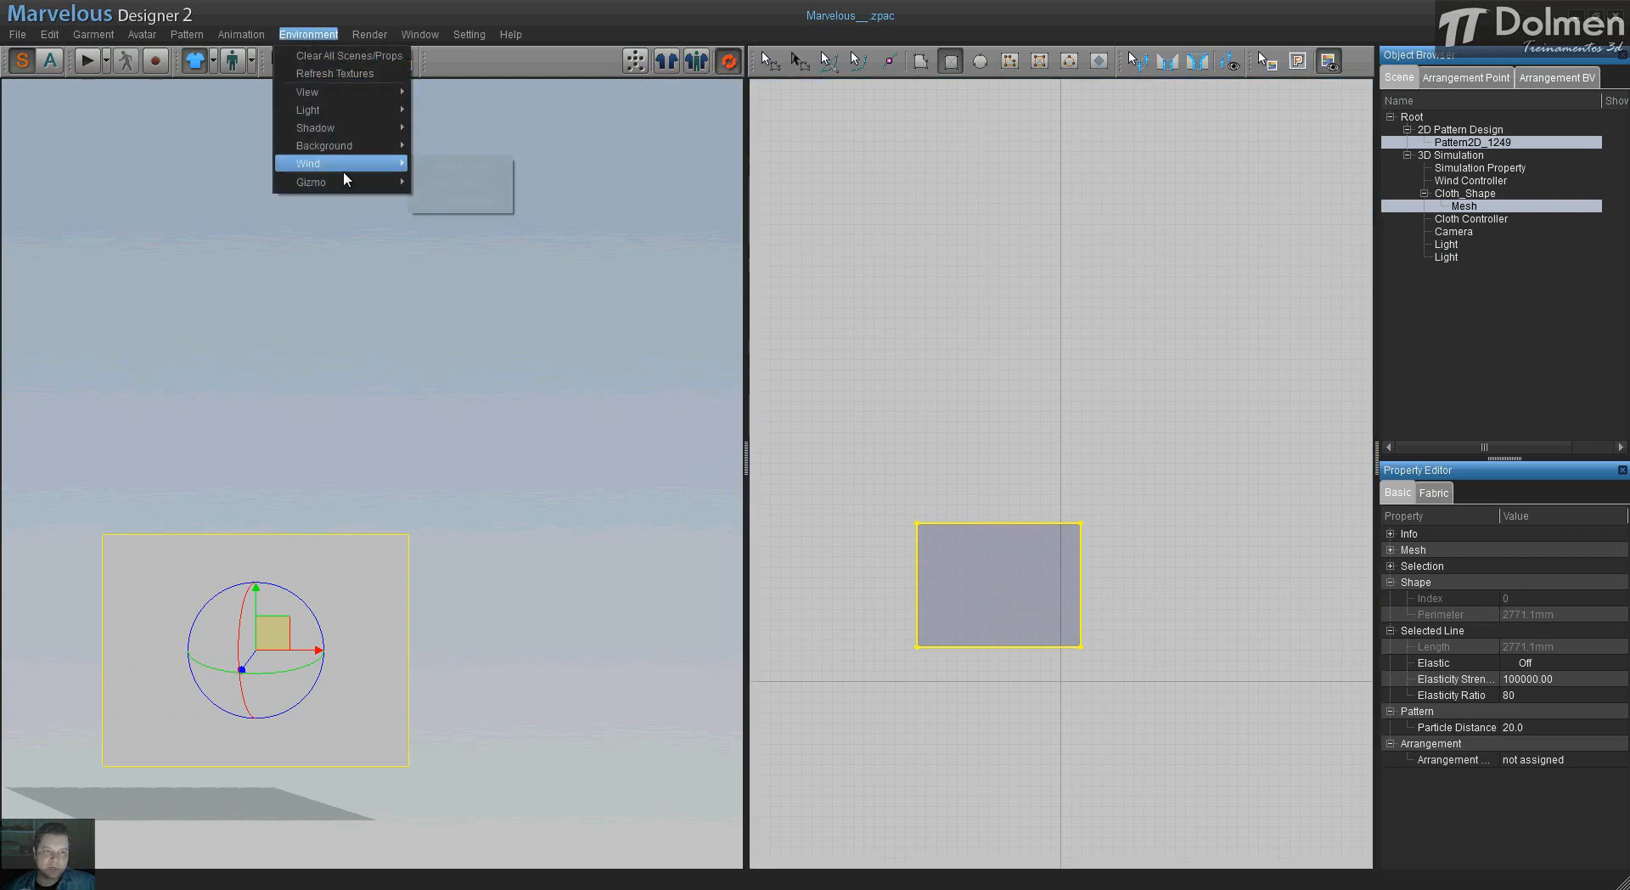
mouse_move(344, 182)
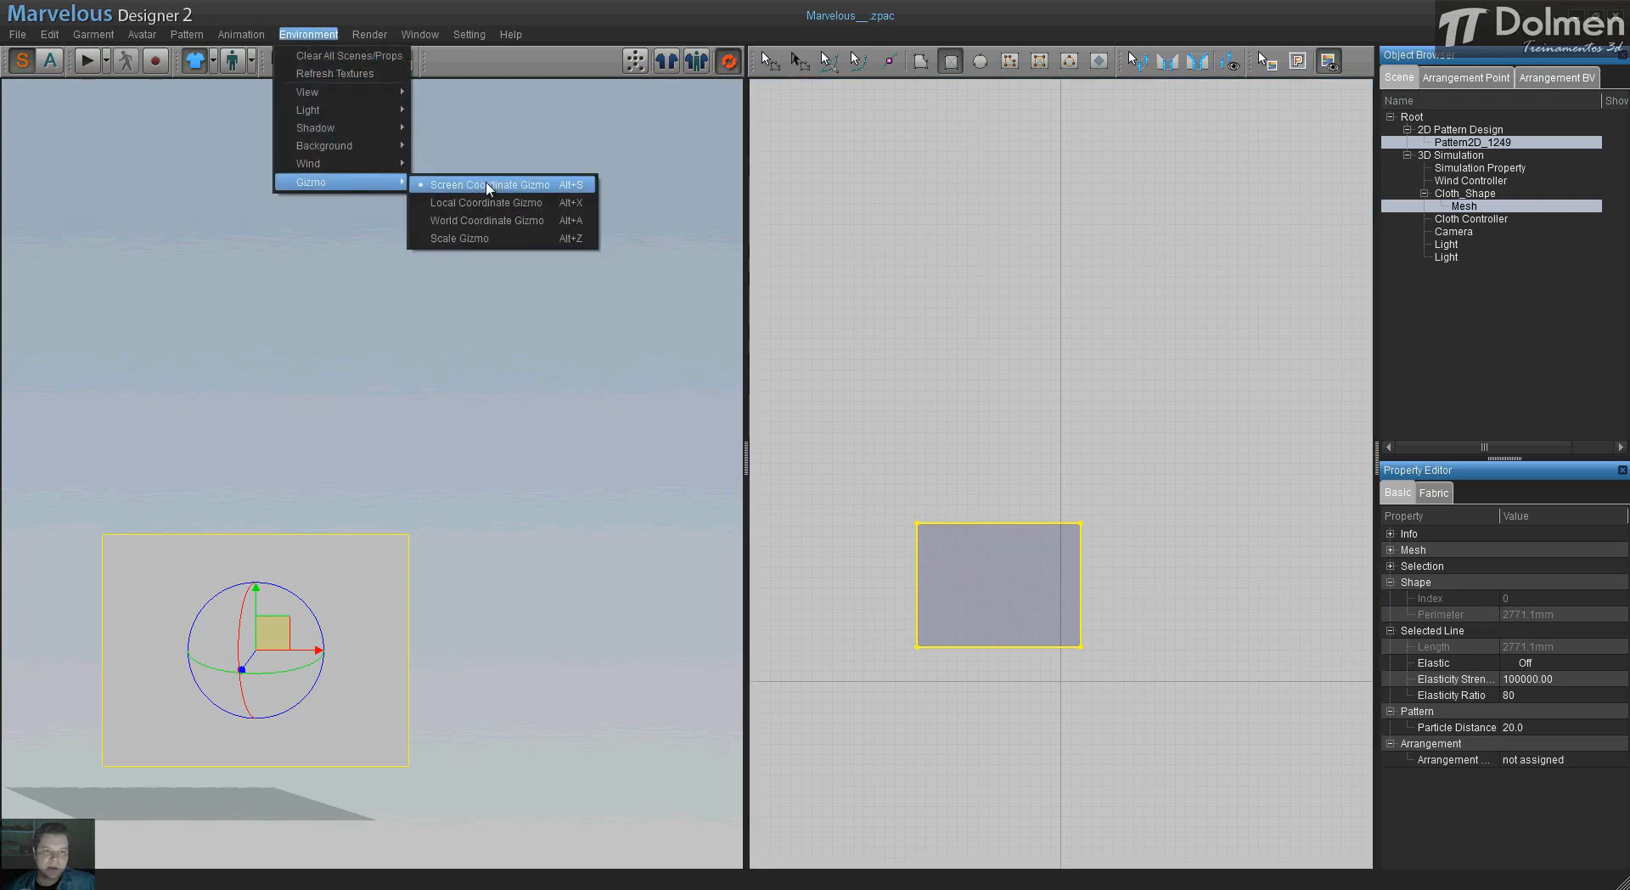
click(437, 222)
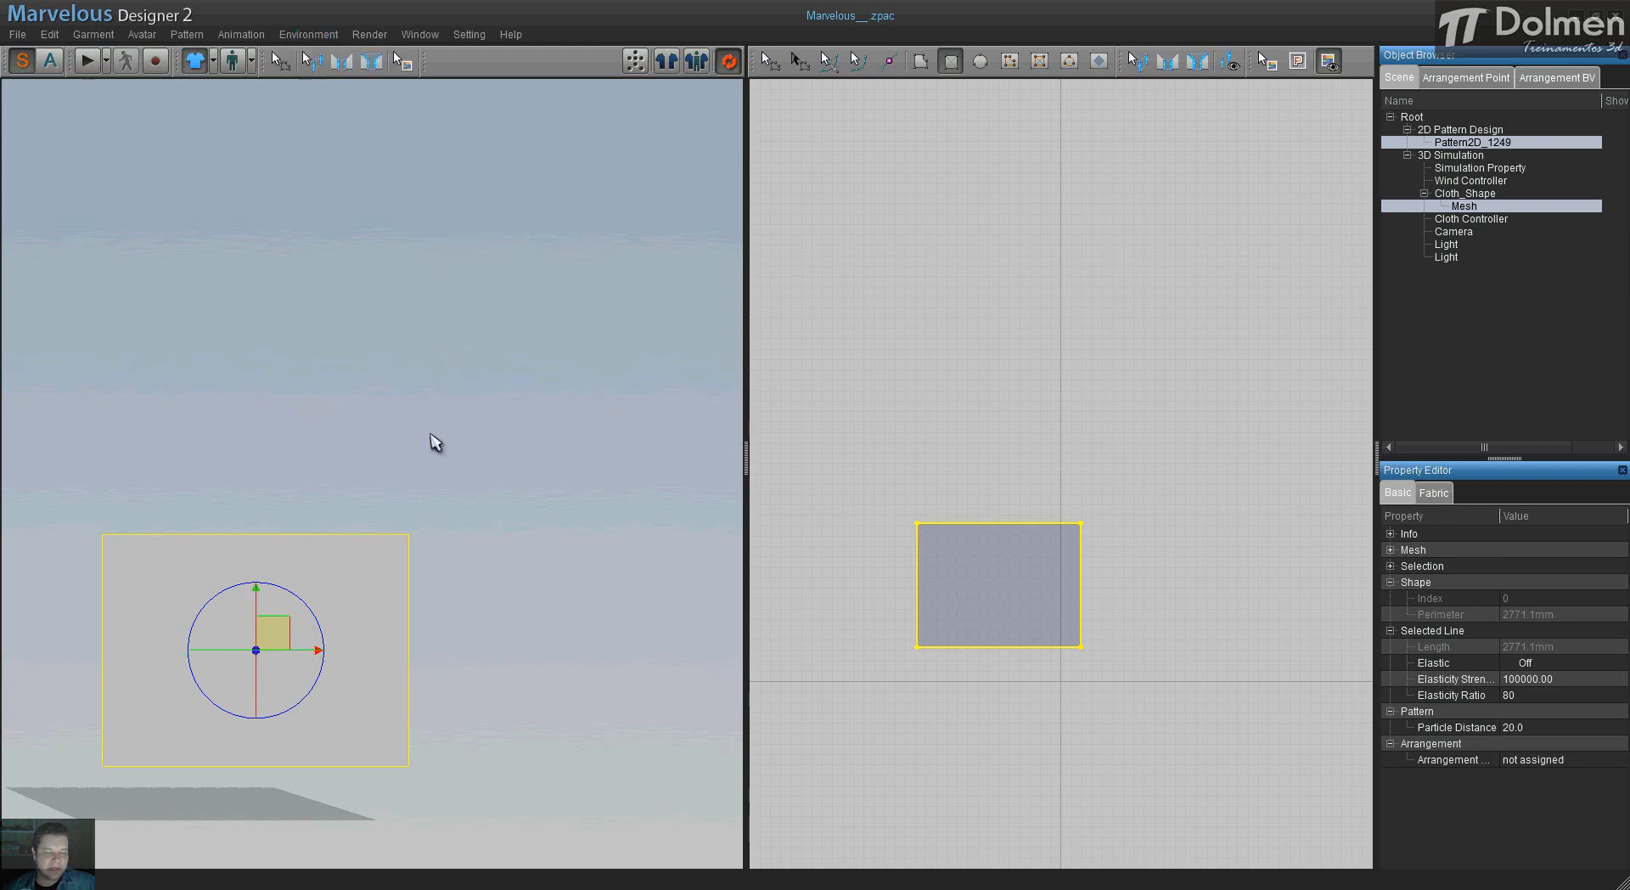
- Duplicate the rectangular pattern and place the copy level with the original, to its right with a small gap
right_drag(346, 608, 266, 650)
middle_drag(297, 633, 339, 569)
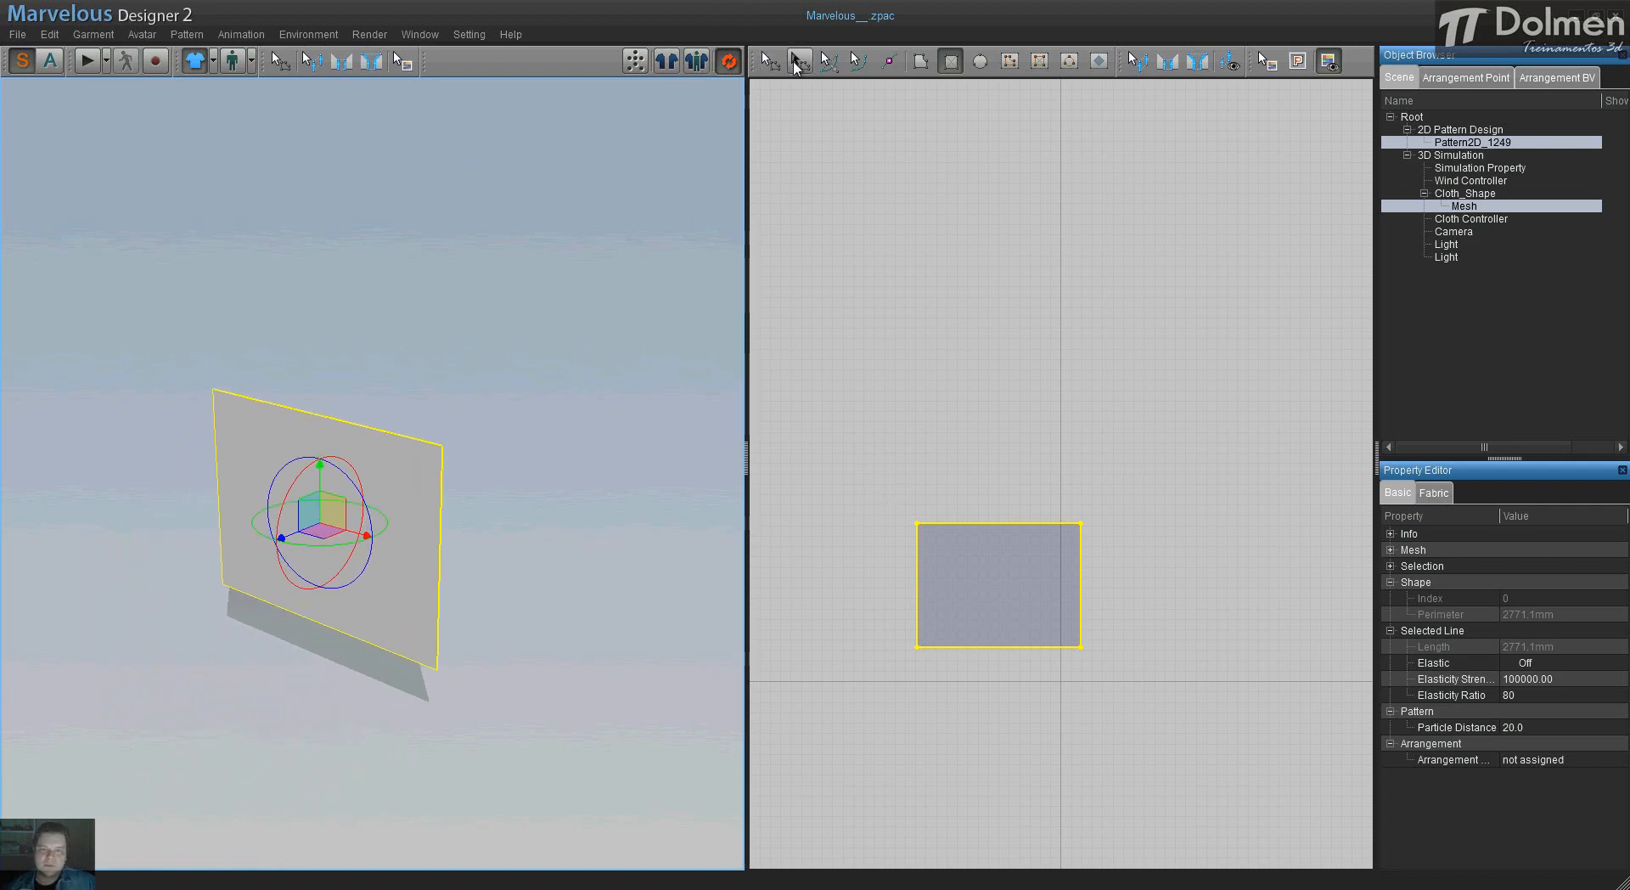
click(770, 61)
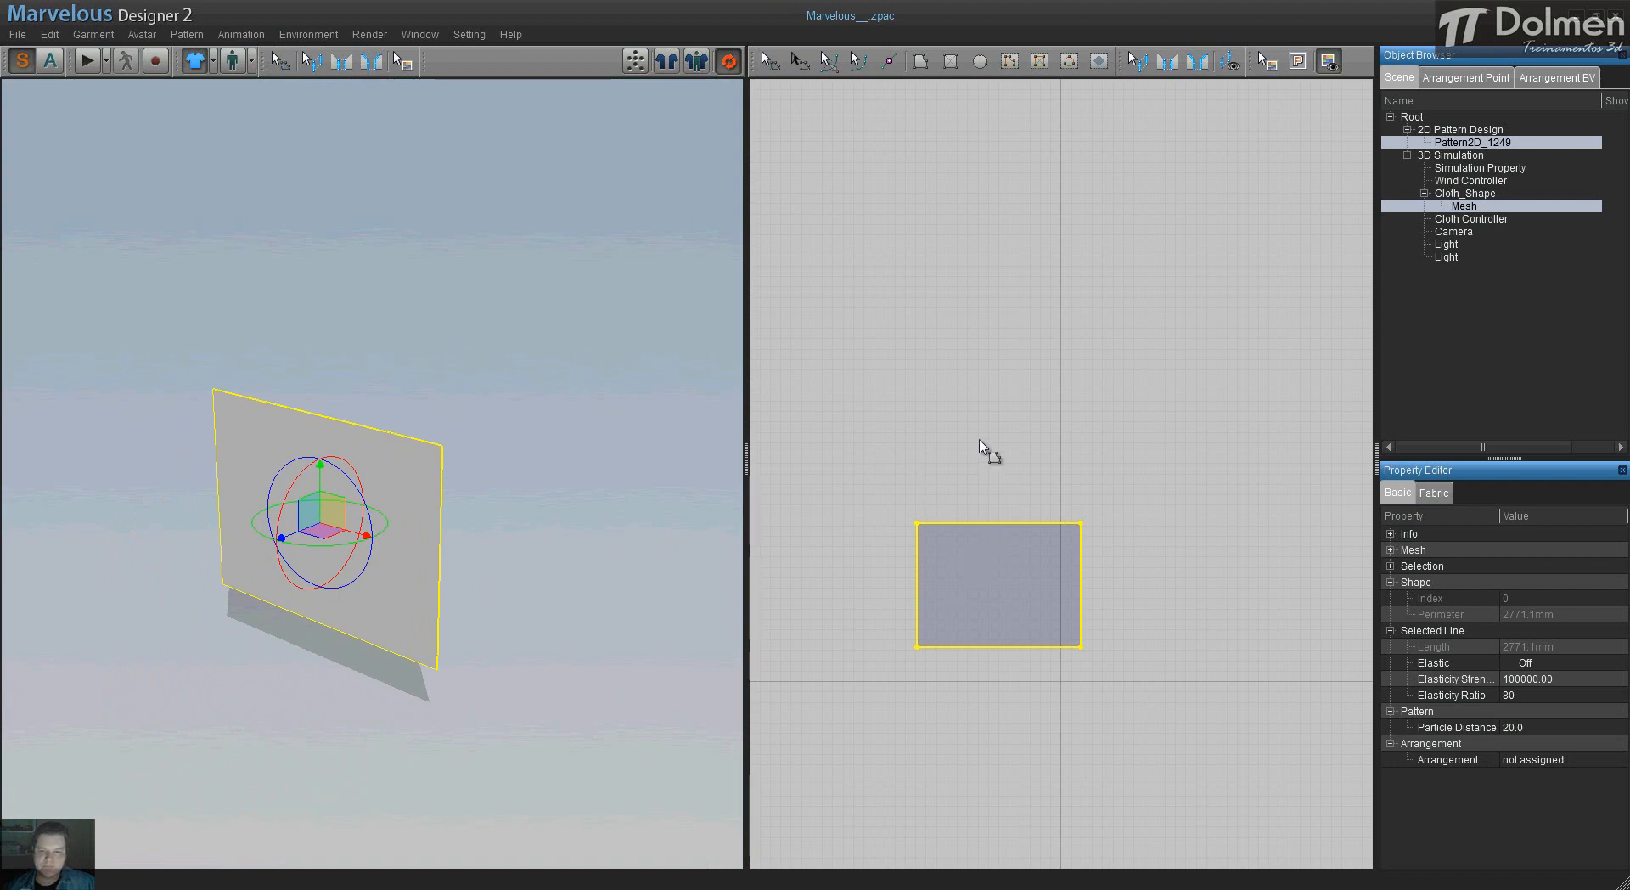
drag(1025, 590, 1209, 586)
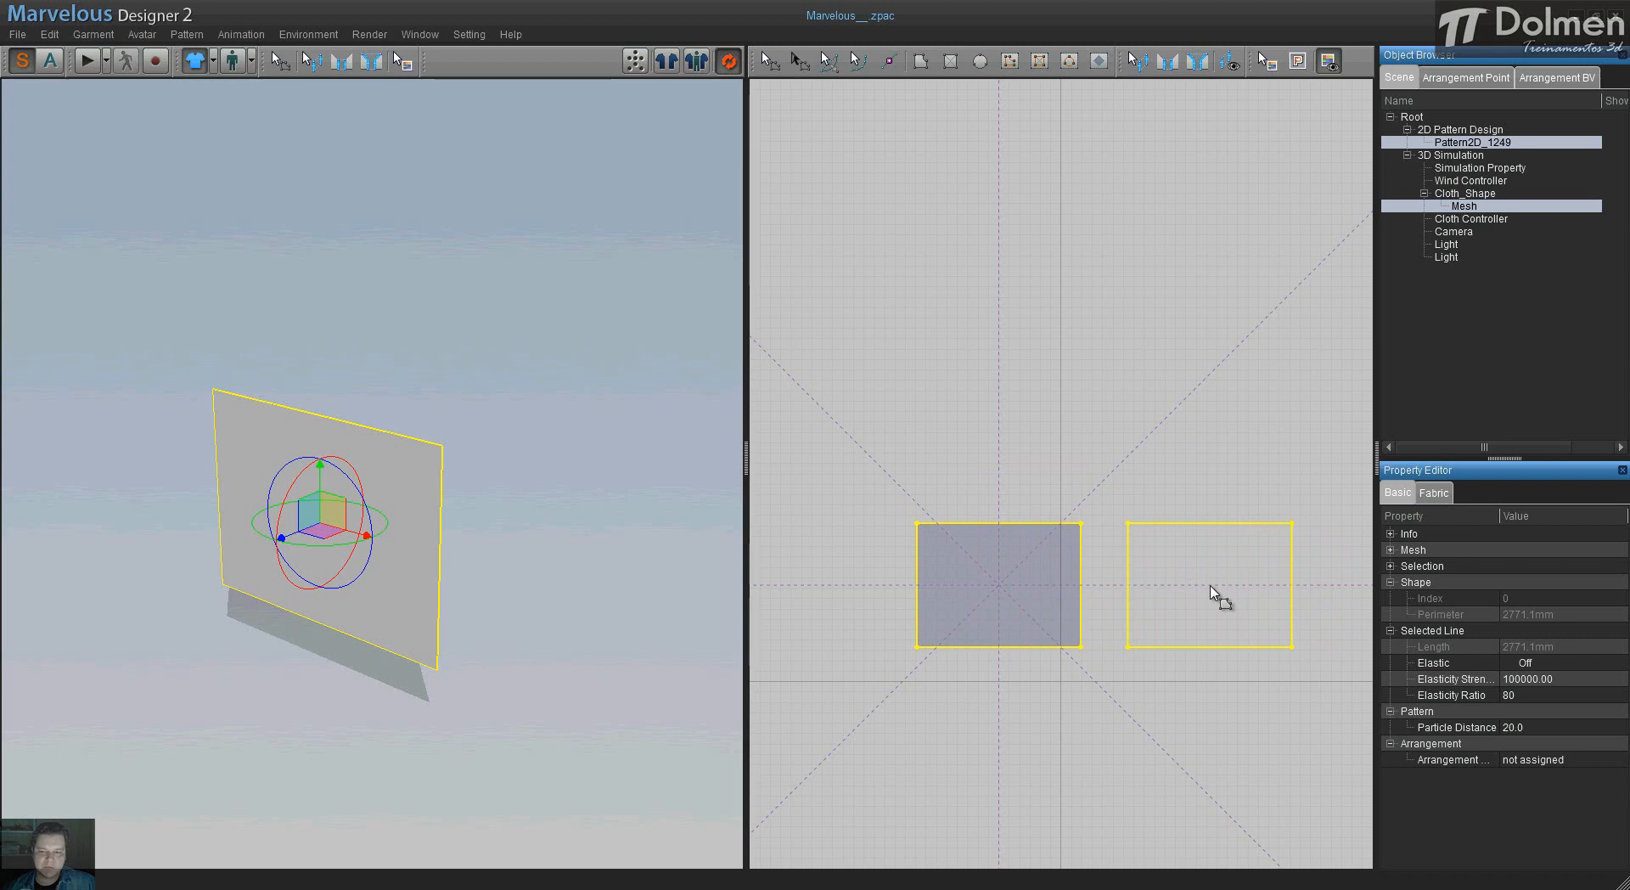
click(1209, 586)
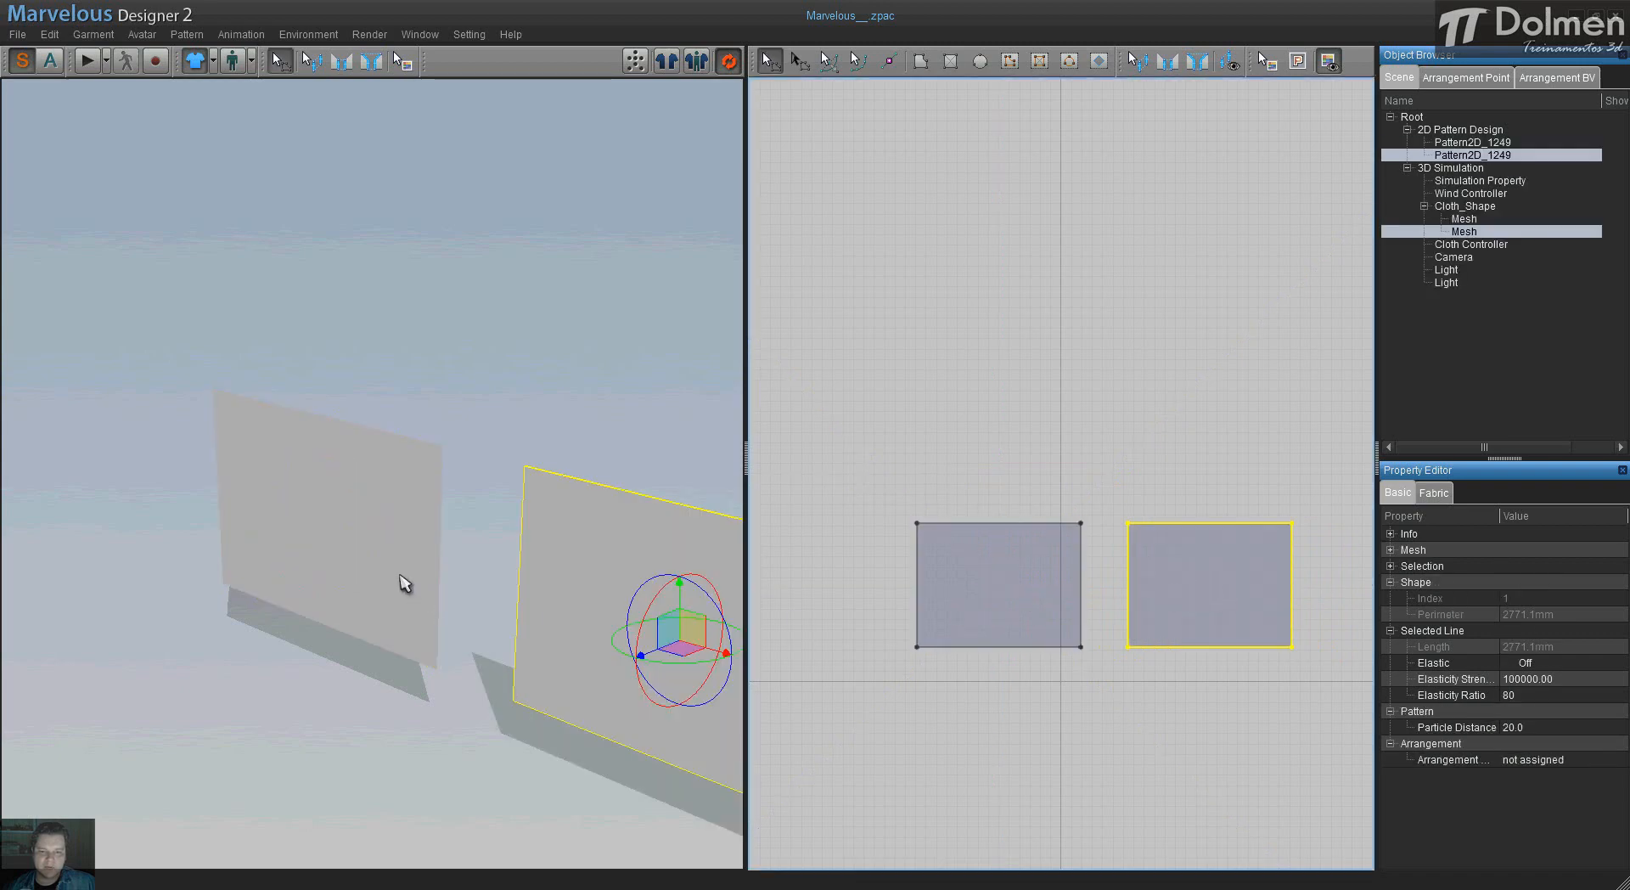
- Move the copied pattern in 3D to line up with the original, set back behind it with a gap
middle_drag(594, 605, 400, 538)
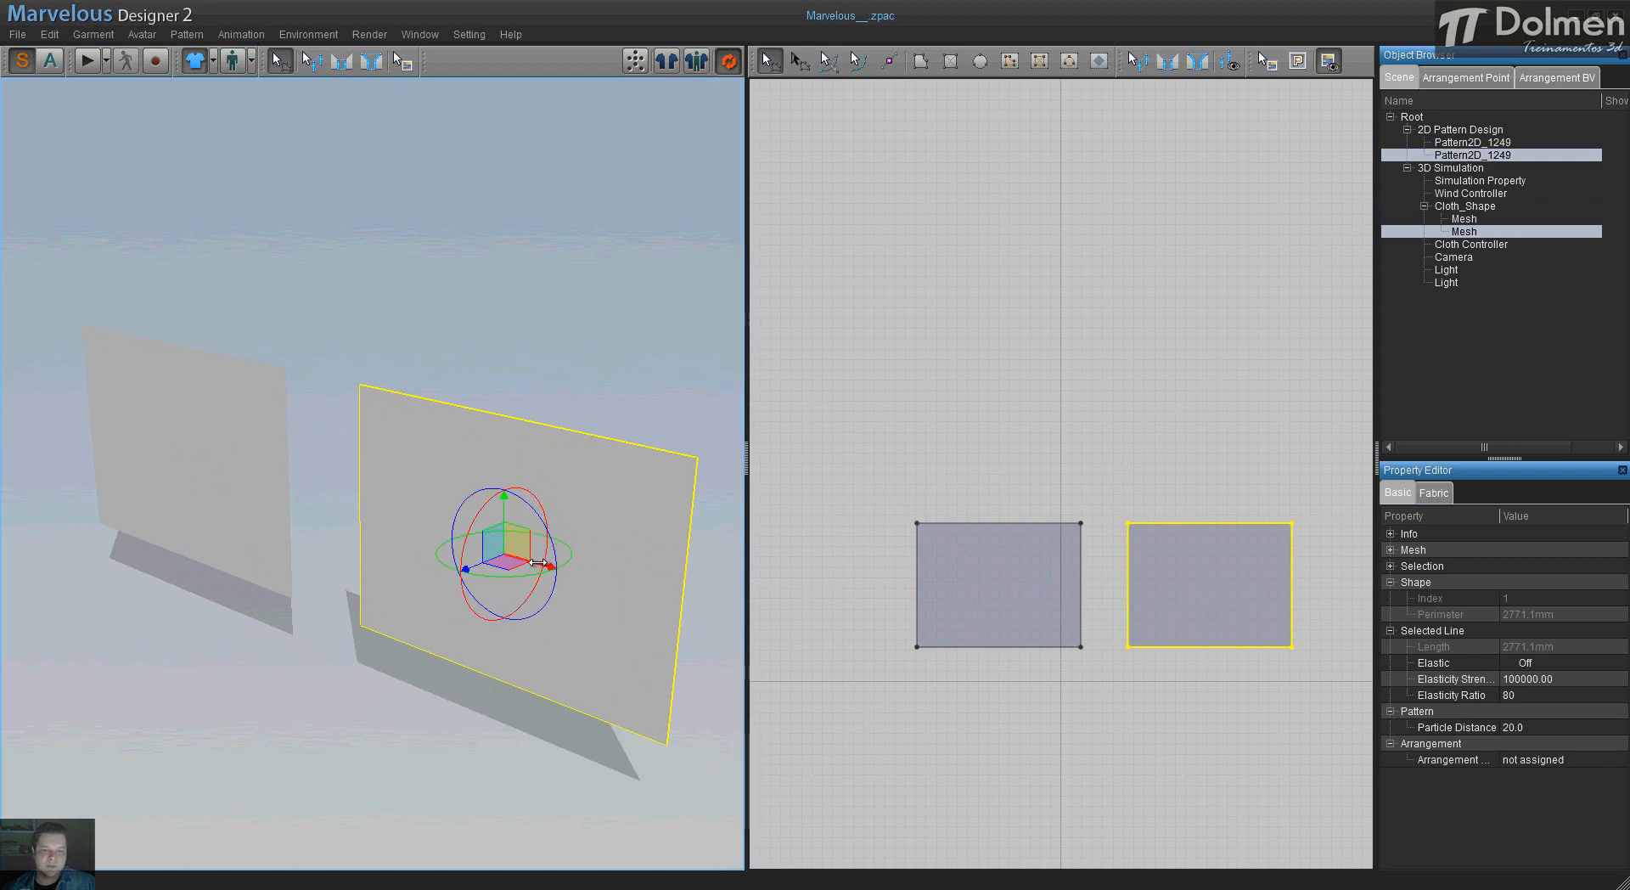
right_drag(436, 539, 459, 536)
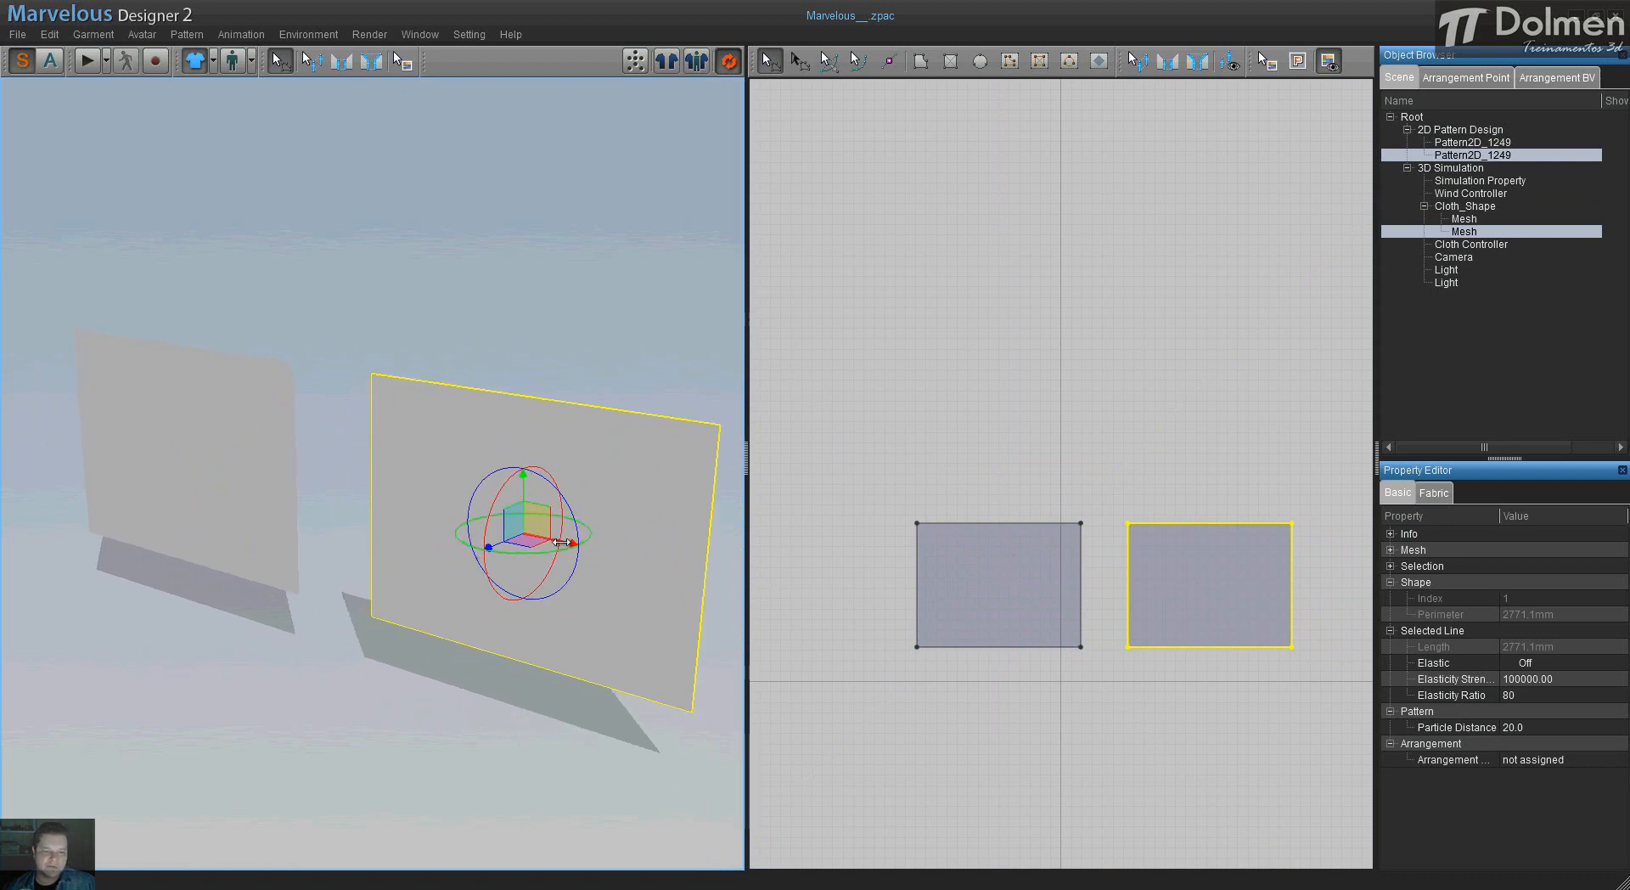
drag(575, 542, 230, 466)
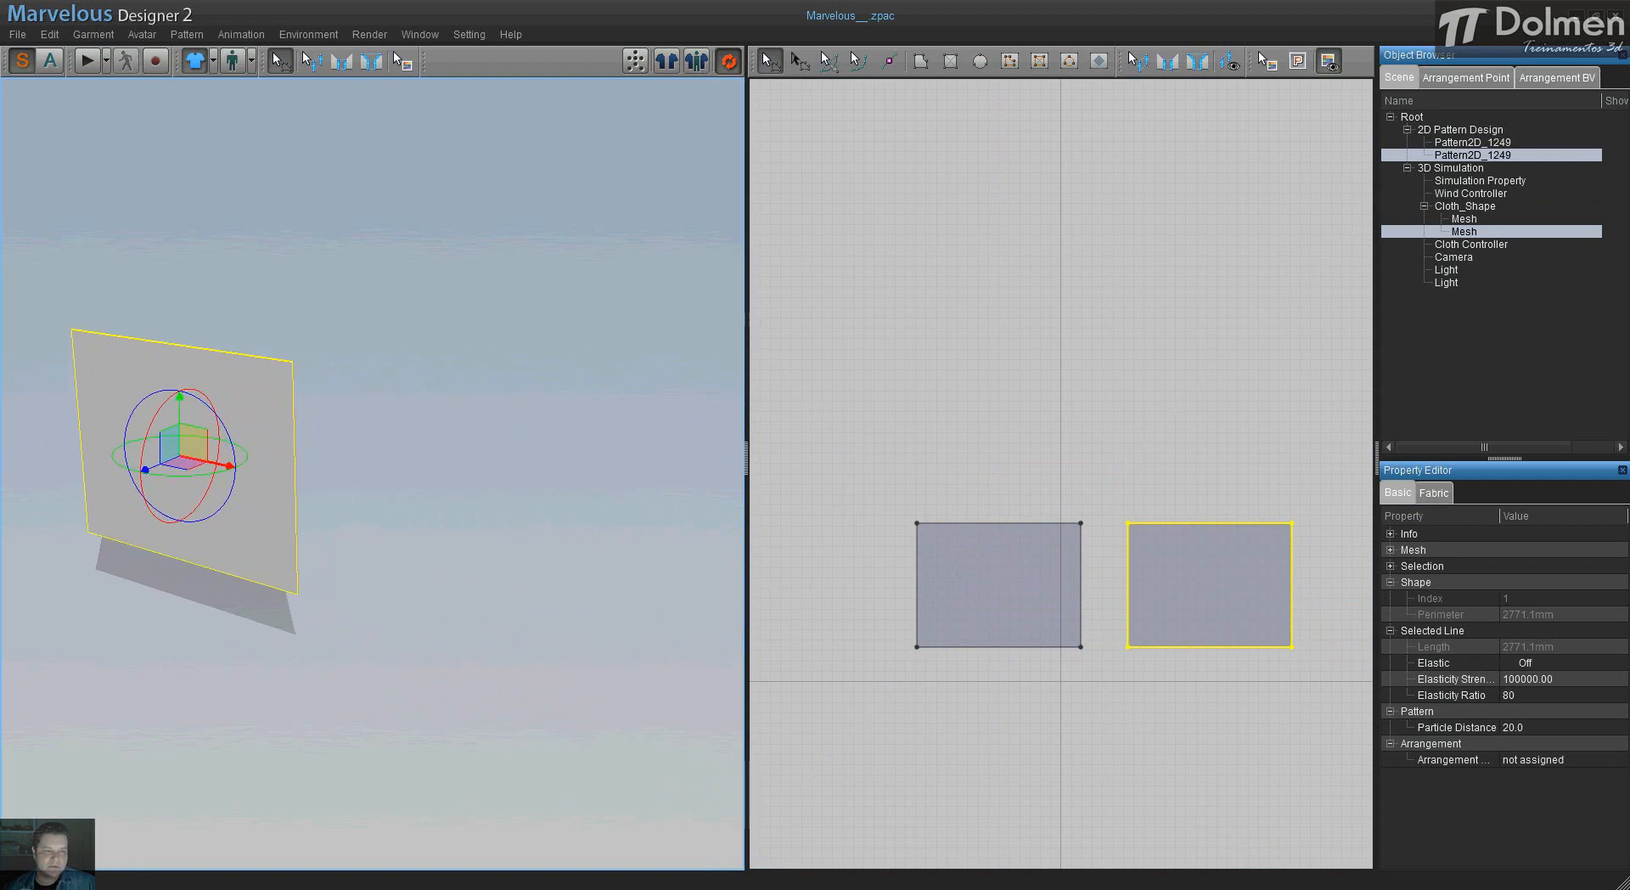
right_drag(207, 501, 180, 507)
middle_drag(180, 507, 247, 534)
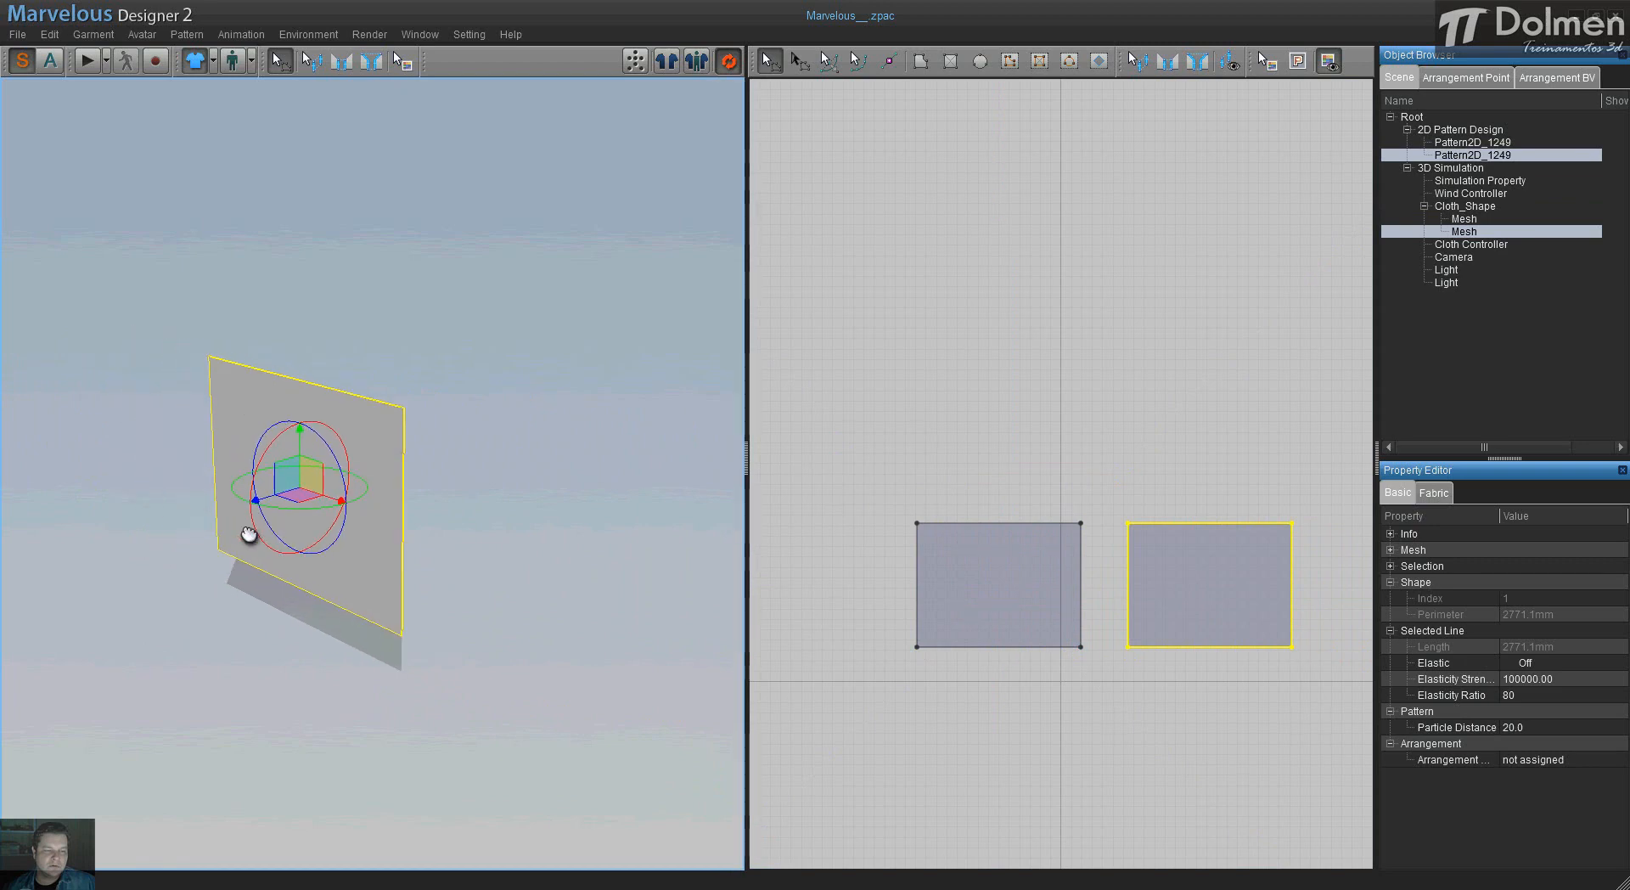
drag(261, 499, 350, 474)
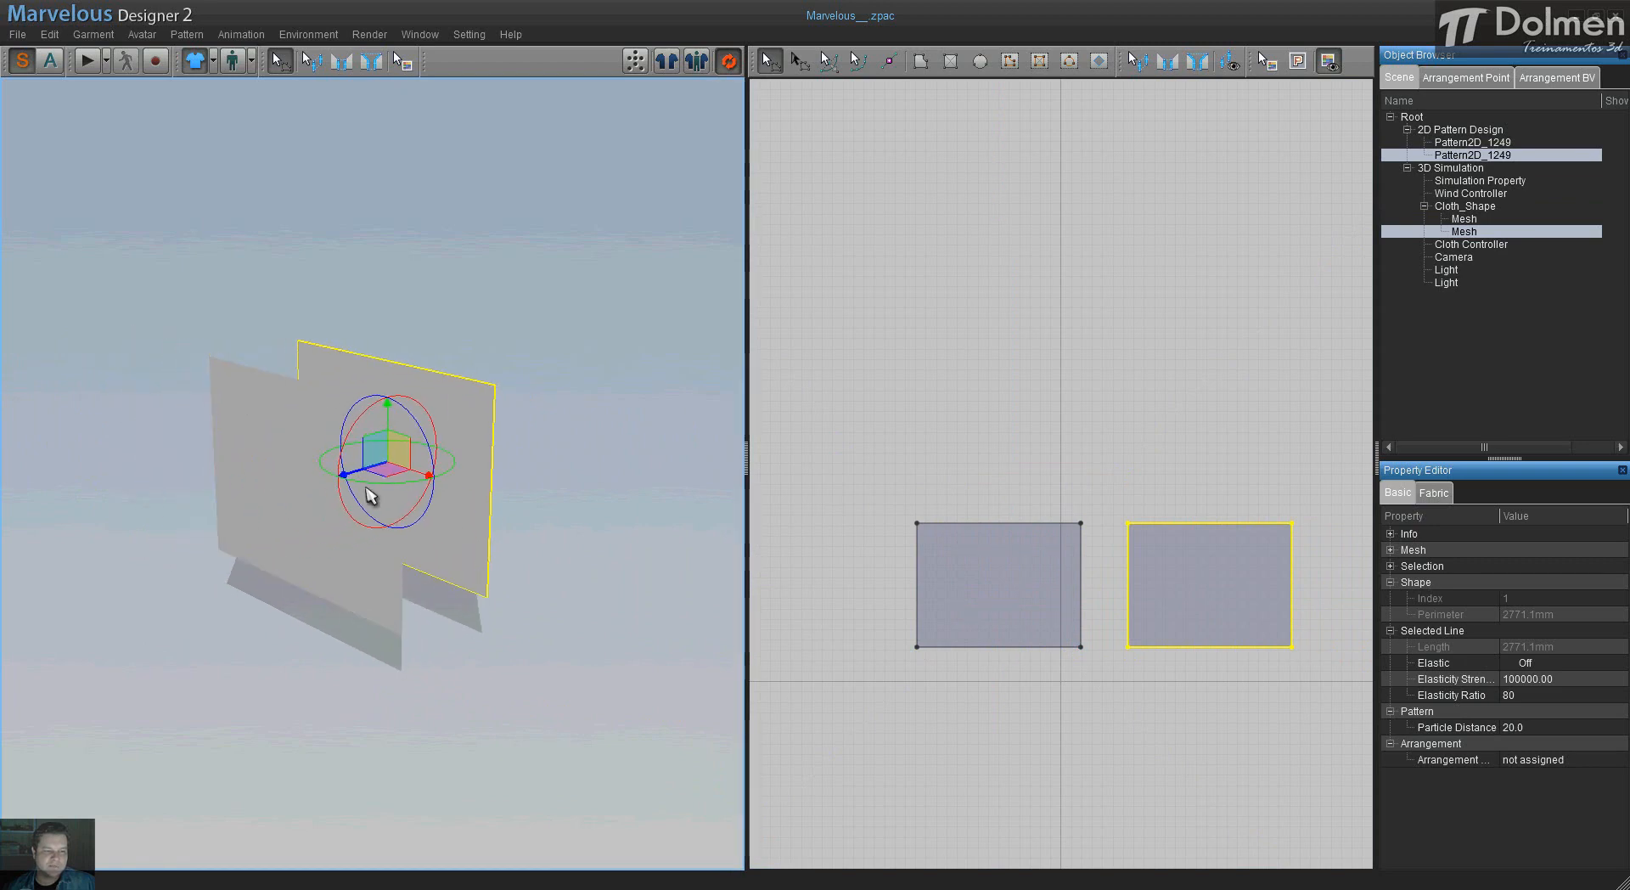
- Flip the rear pattern horizontally in 3D so its normal faces away from the front pattern
right_drag(297, 563, 275, 562)
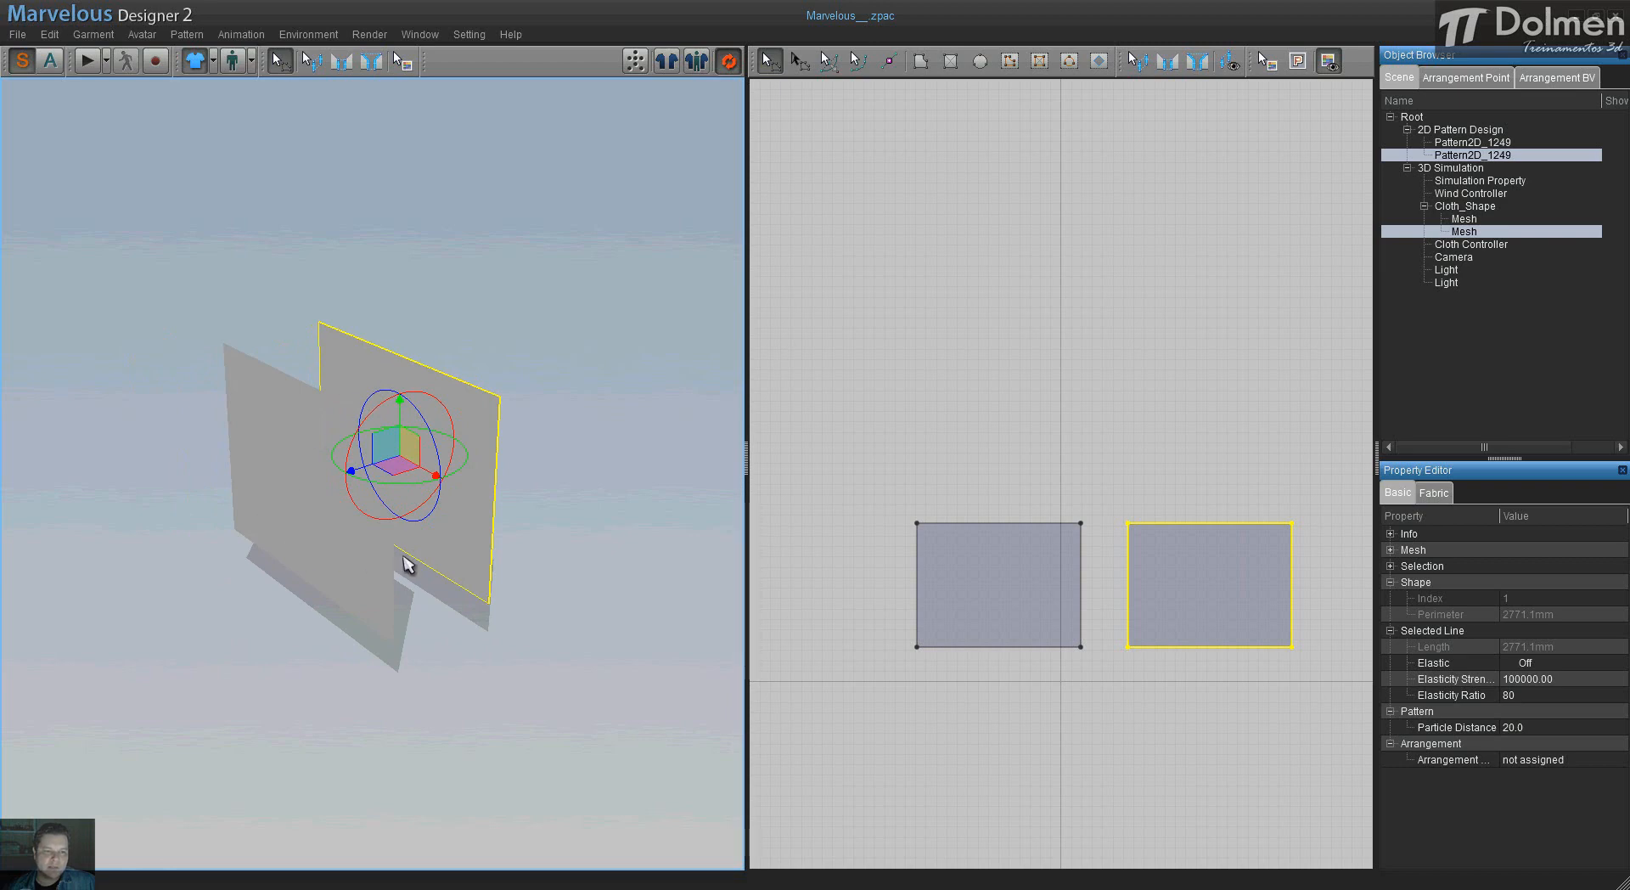
right_drag(406, 562, 149, 545)
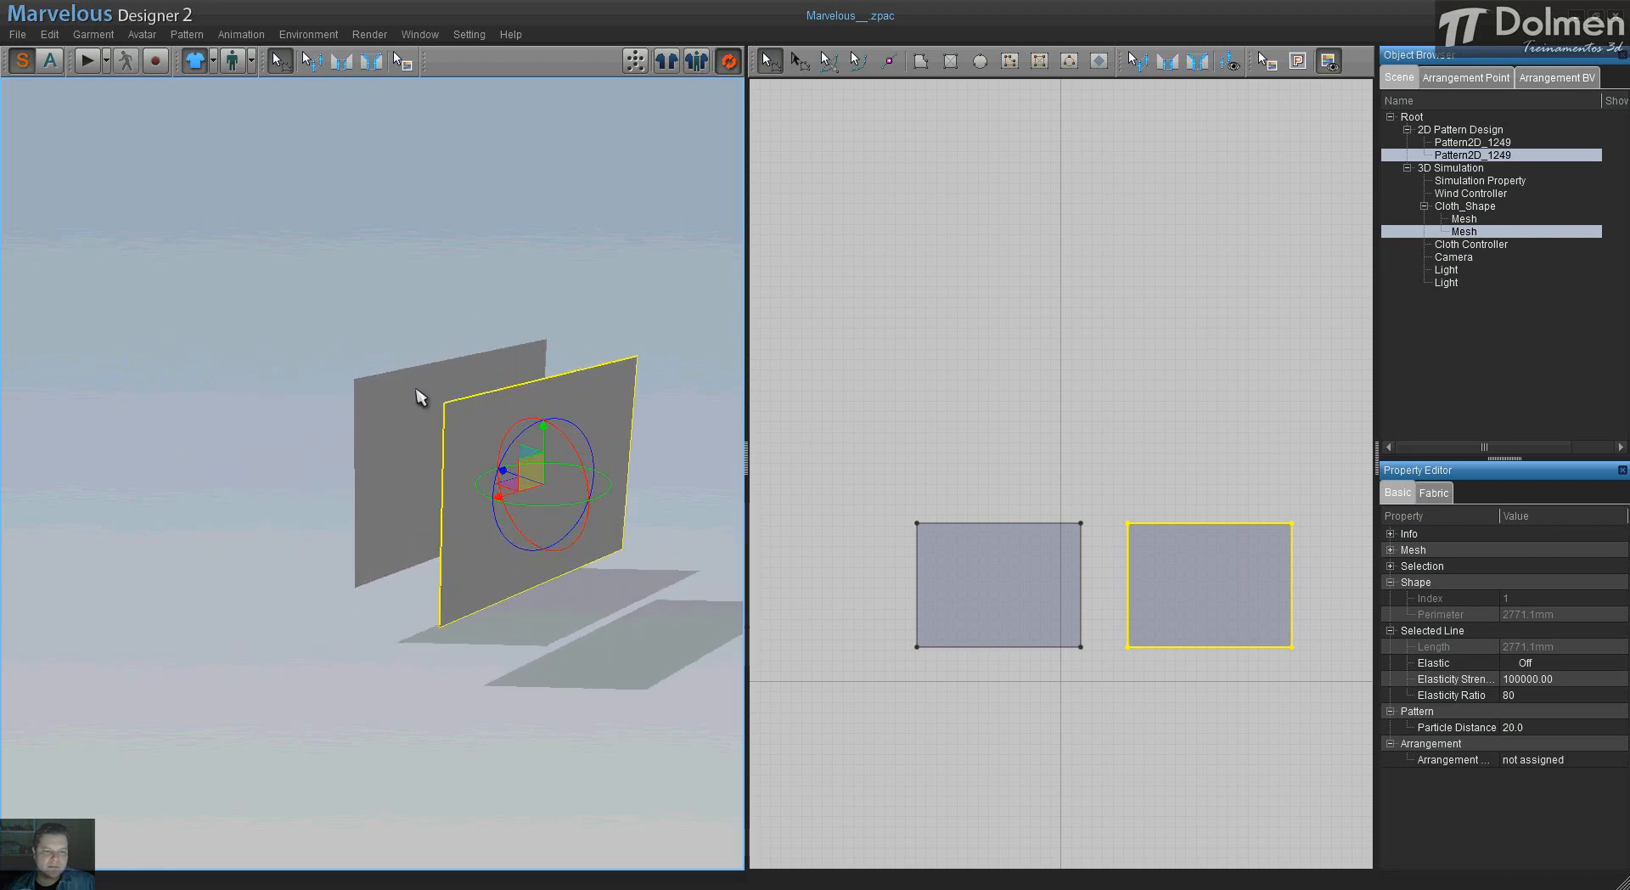
right_drag(356, 568, 425, 450)
right_click(330, 374)
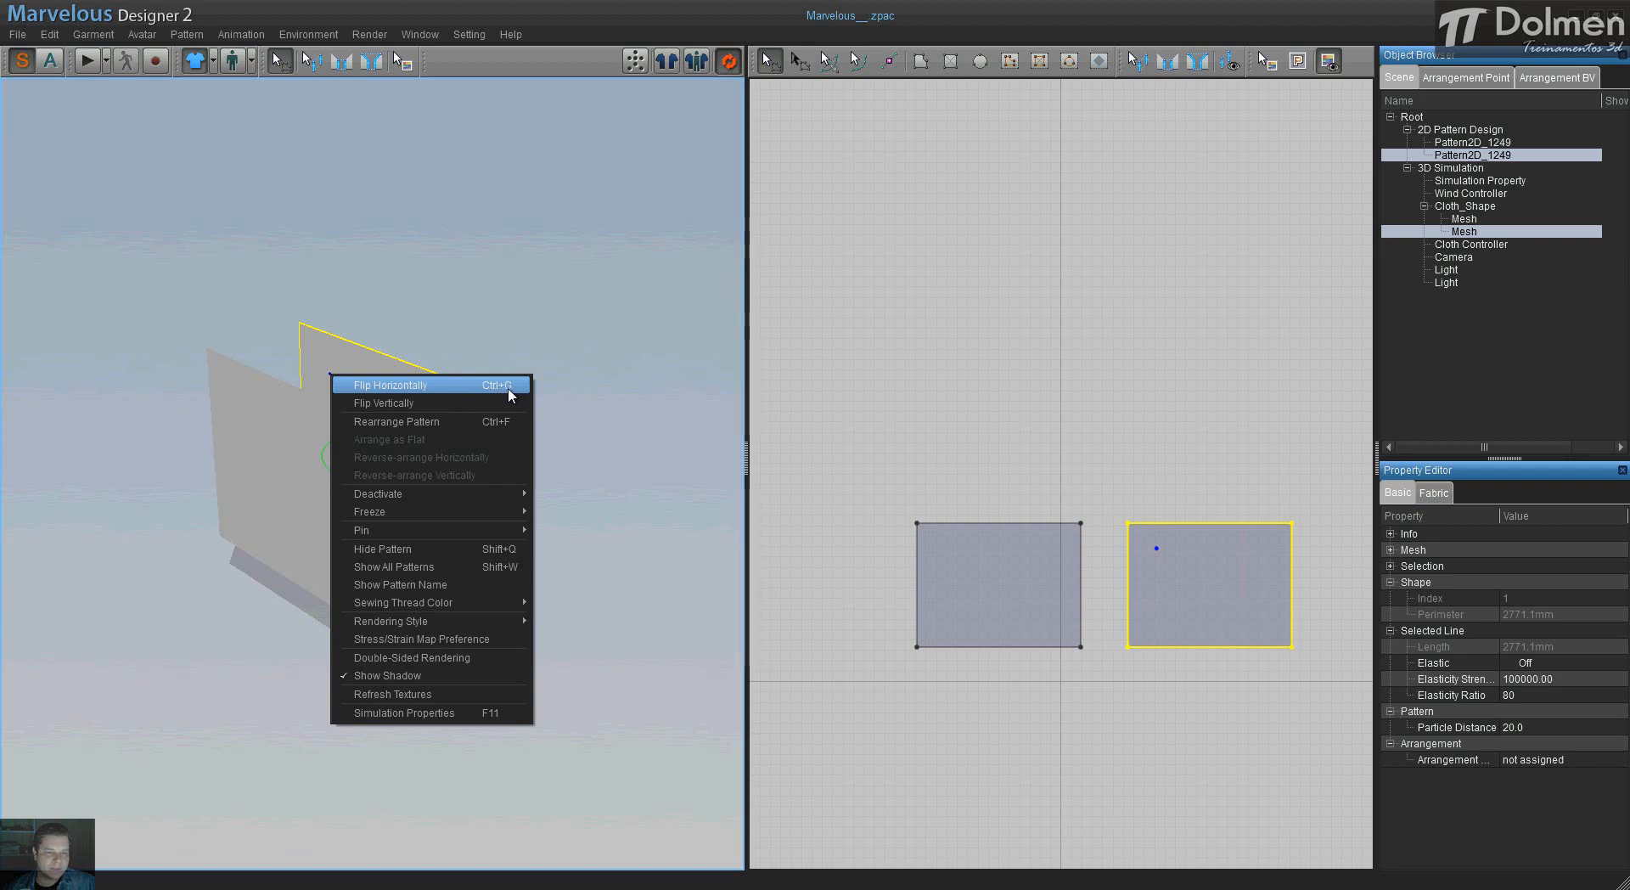
click(458, 391)
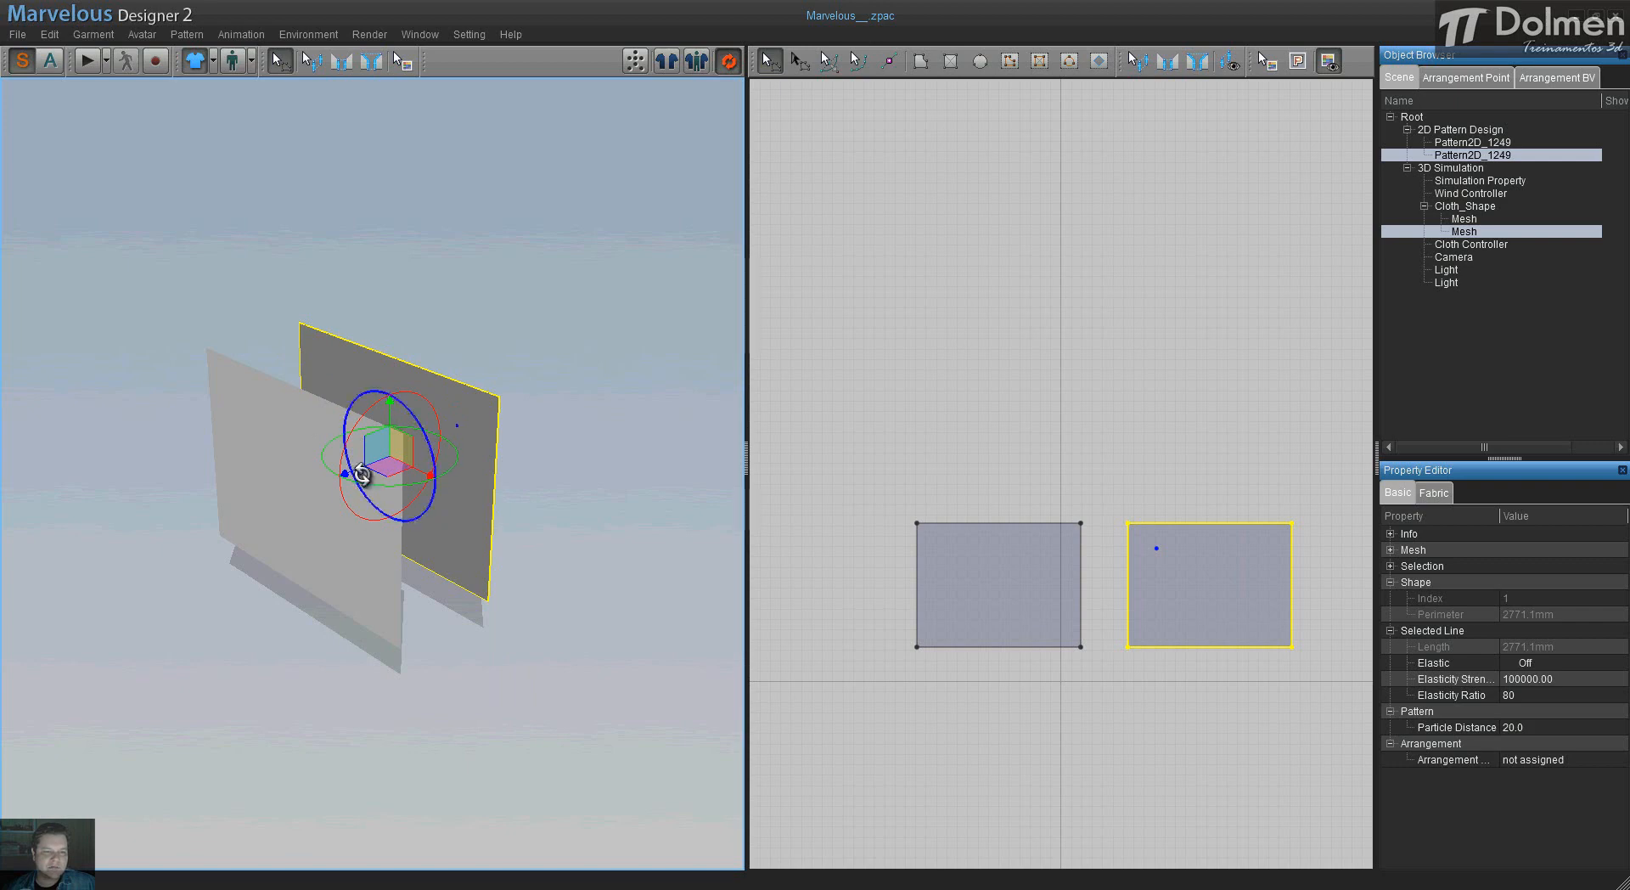
- Sew the two rectangles' facing side edges together with Segment Sewing, and likewise their outer side edges
right_drag(289, 566, 441, 577)
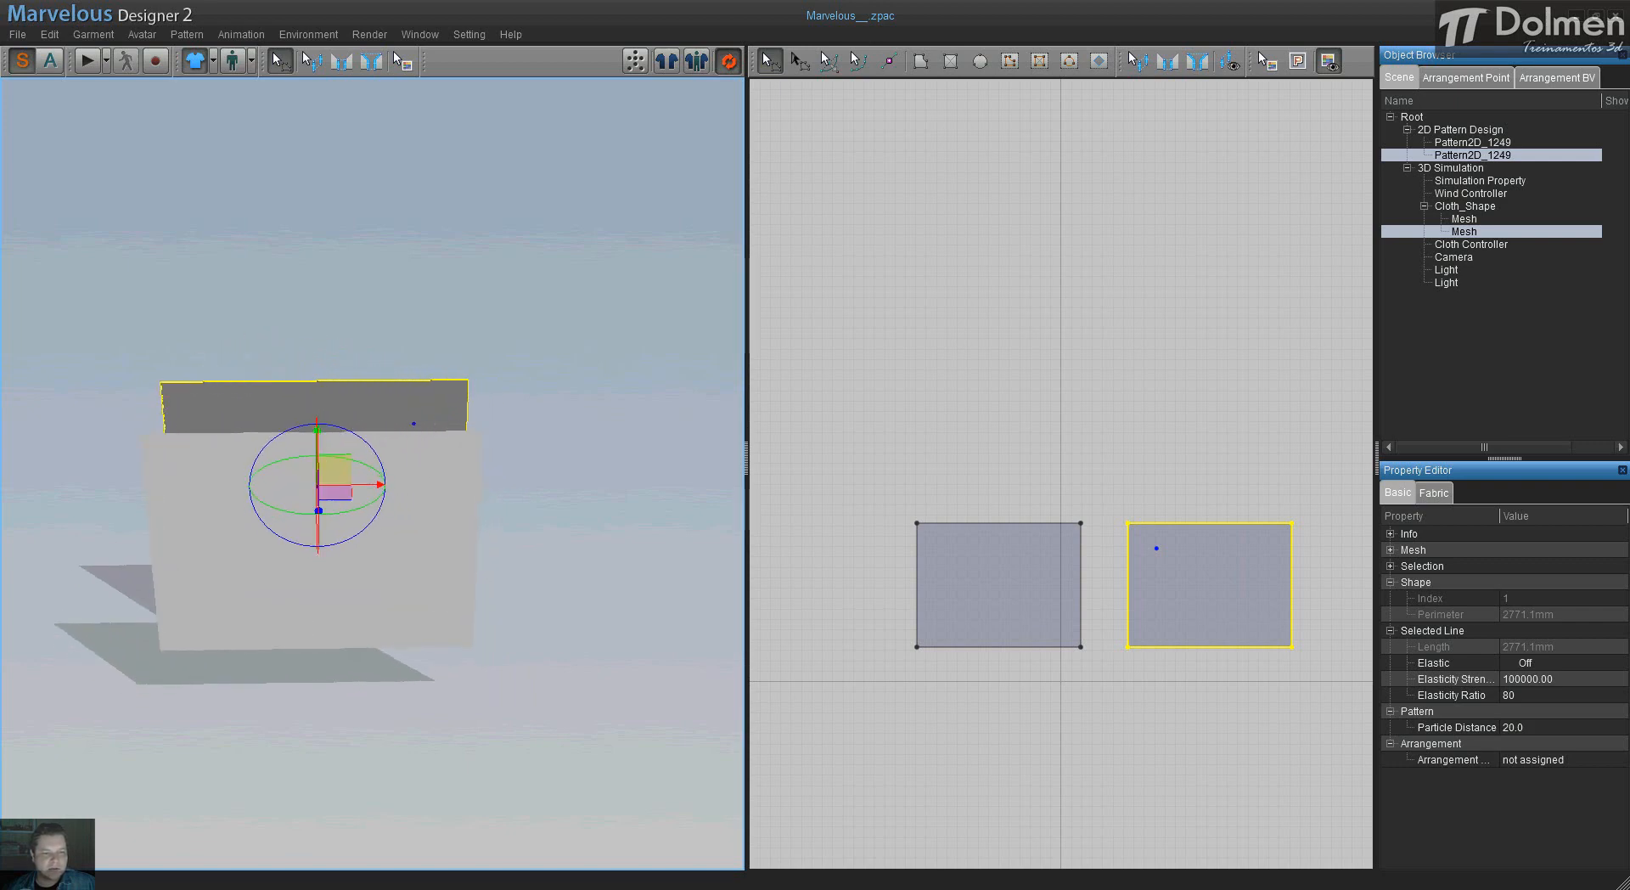
right_drag(339, 565, 338, 575)
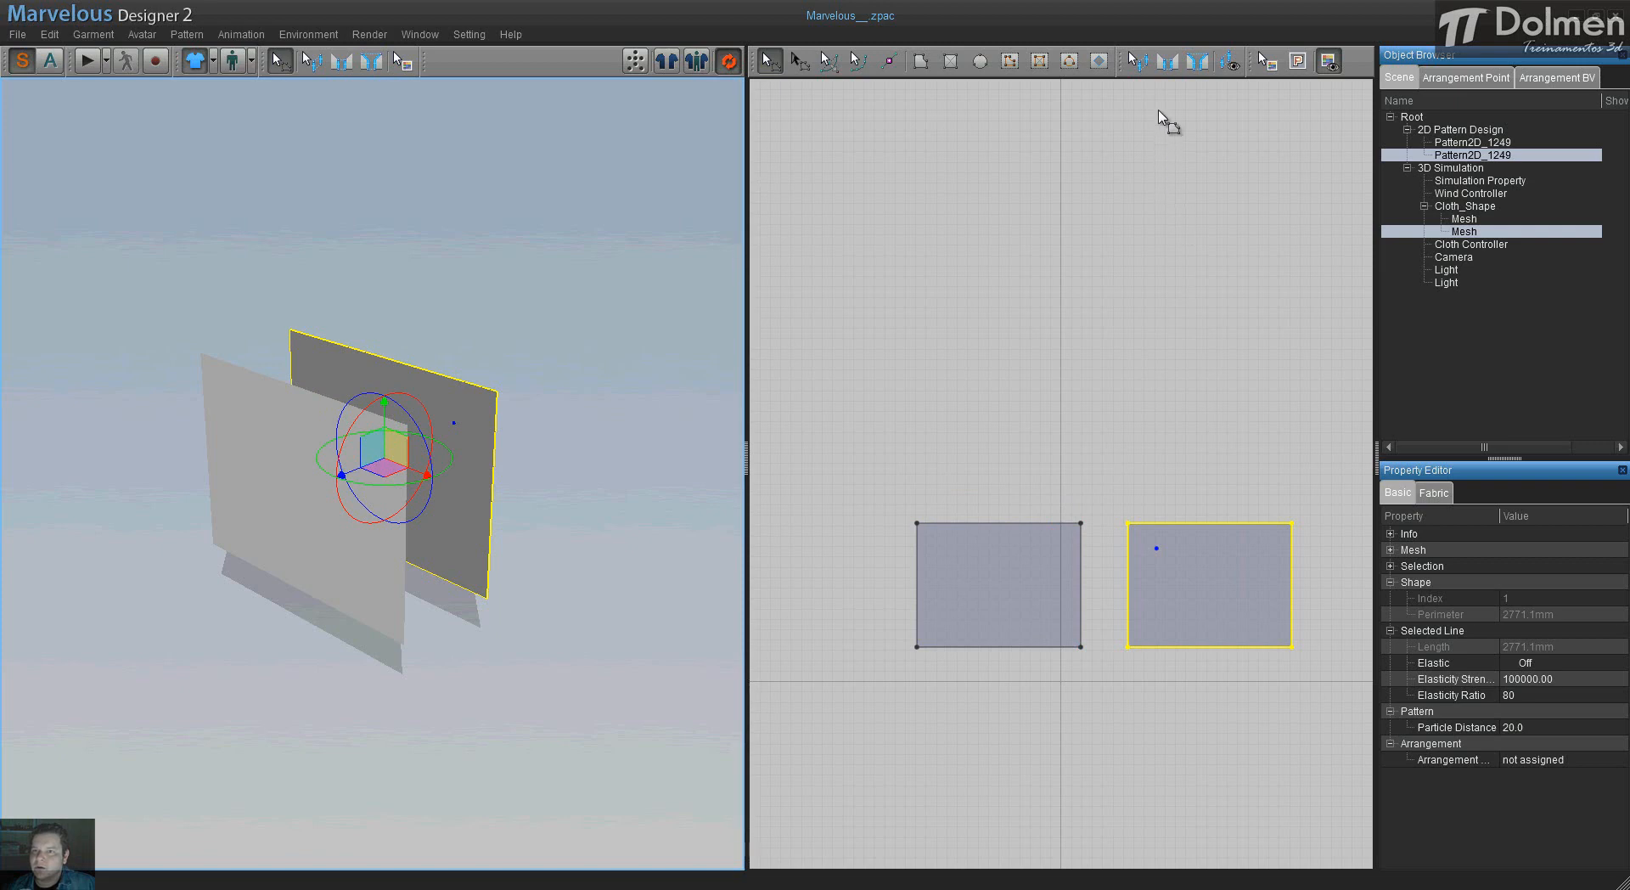
click(1167, 61)
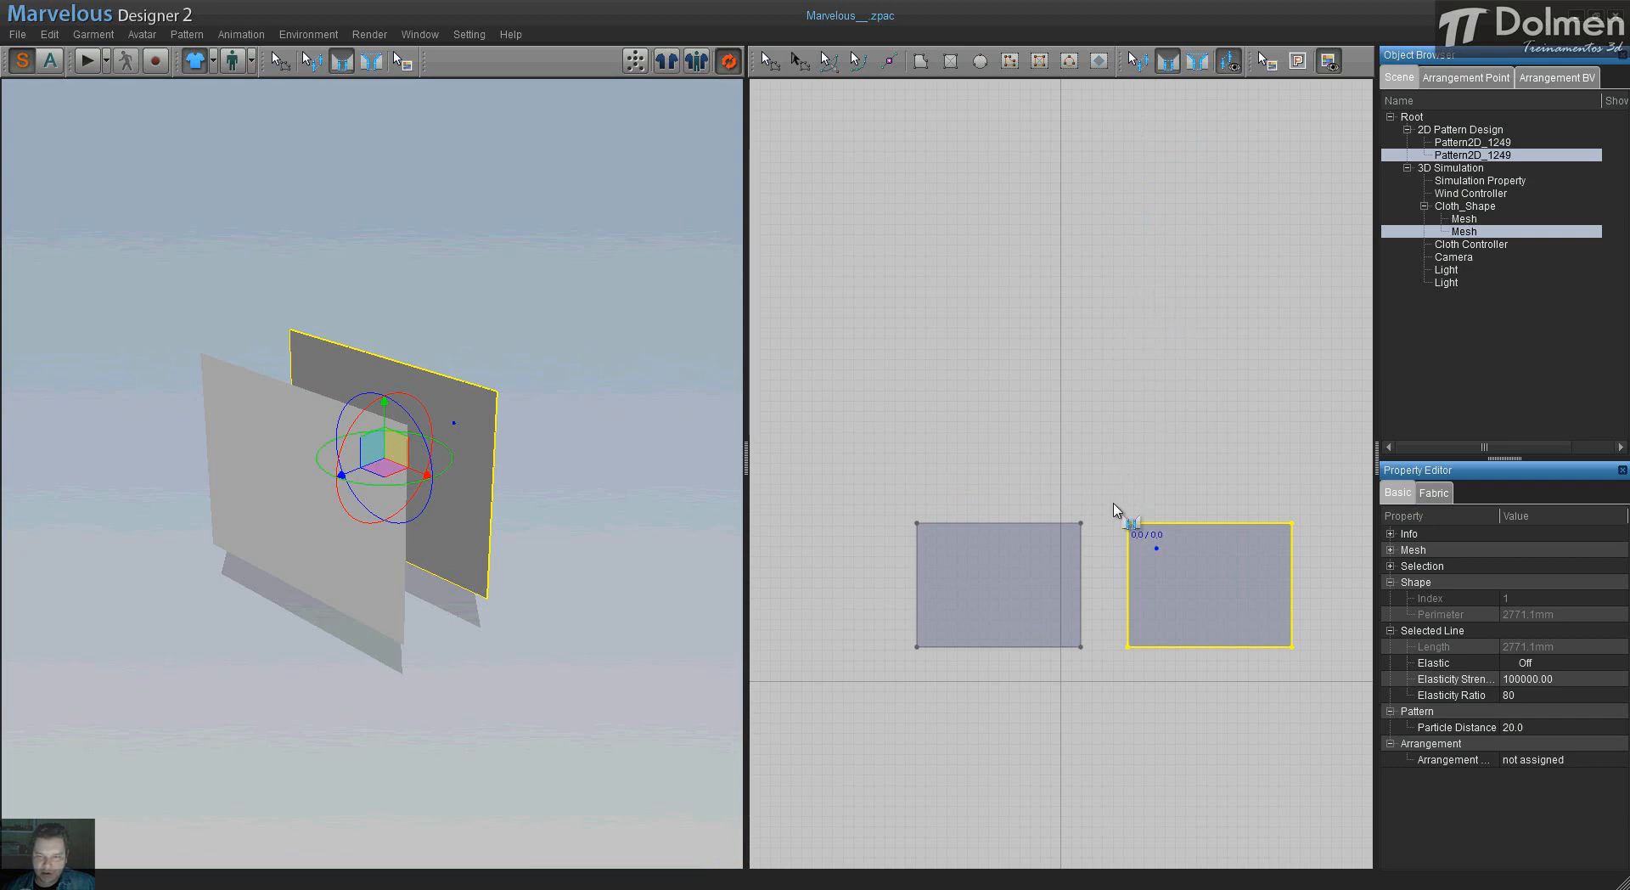
click(1083, 556)
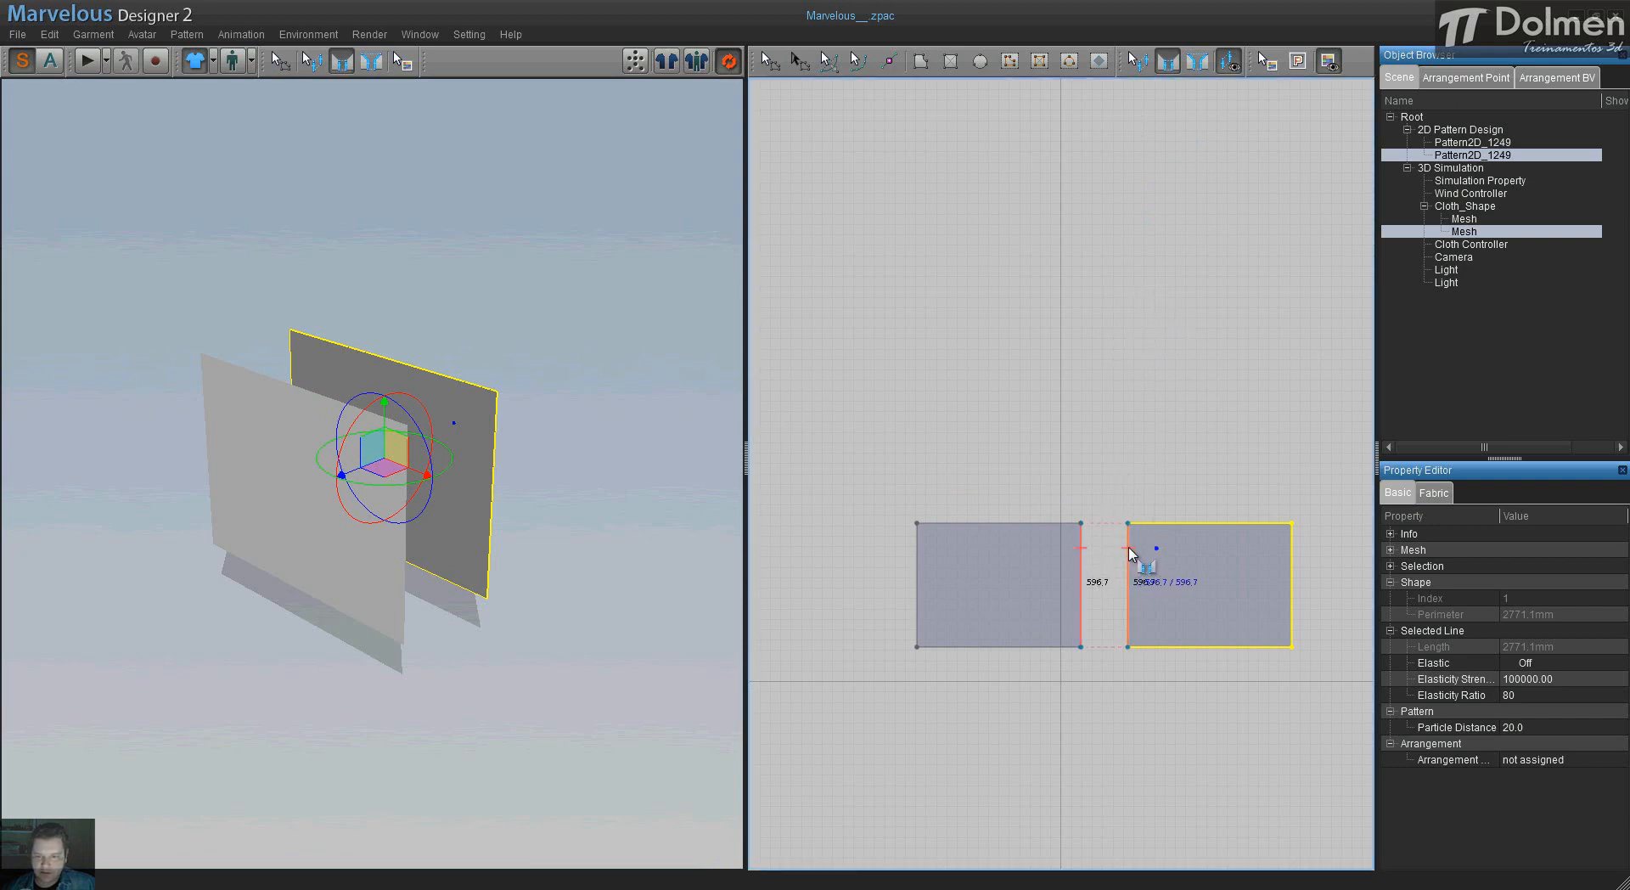
click(1129, 553)
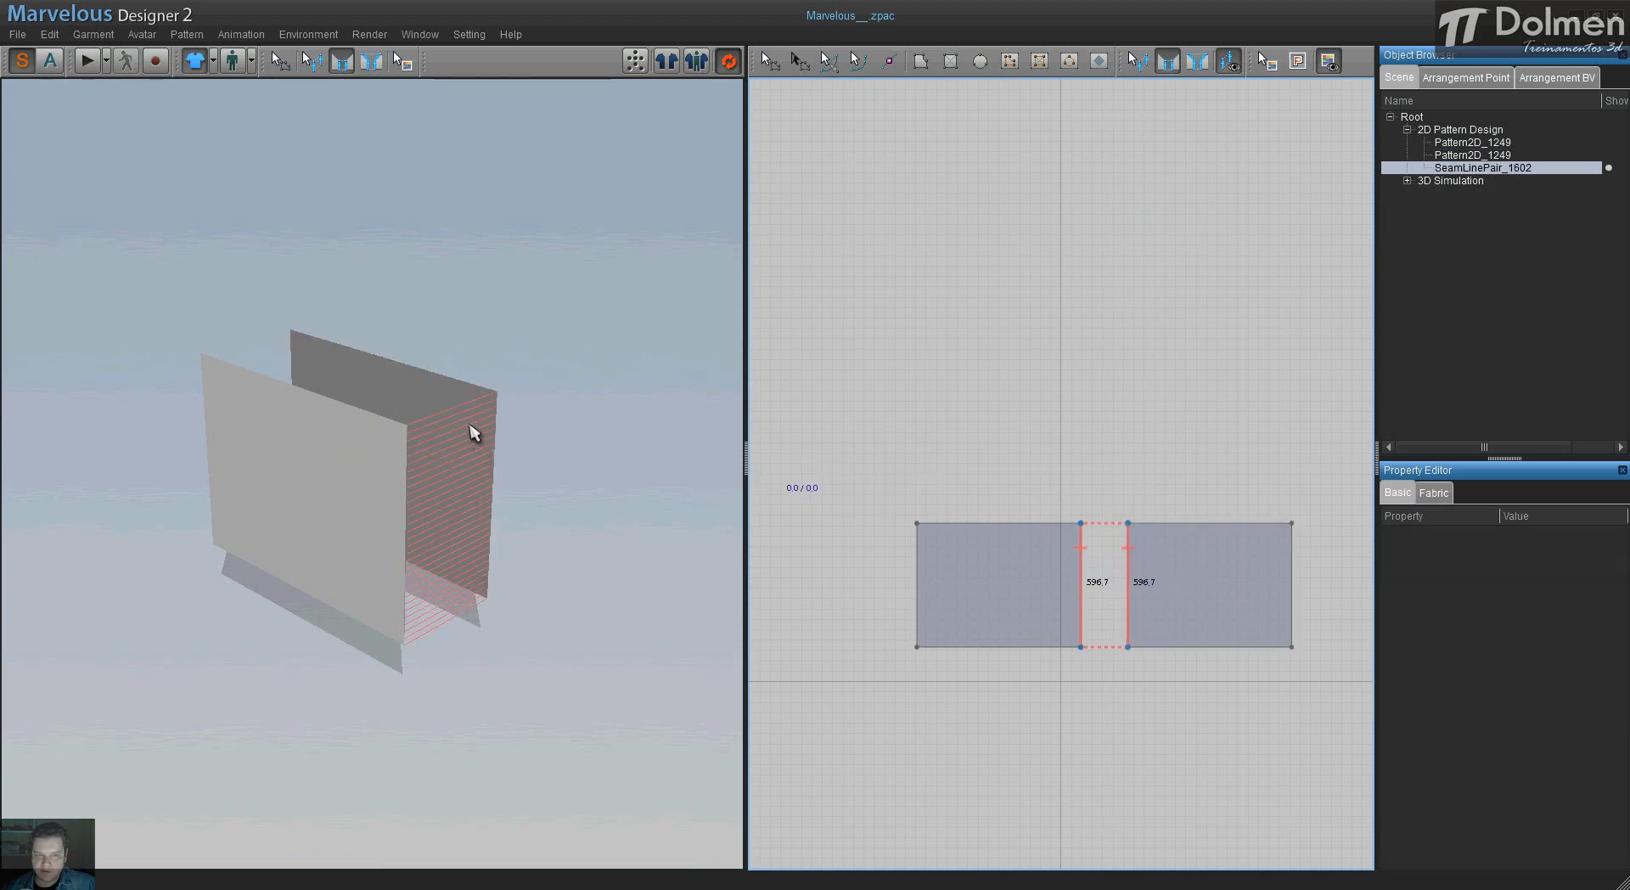
click(919, 554)
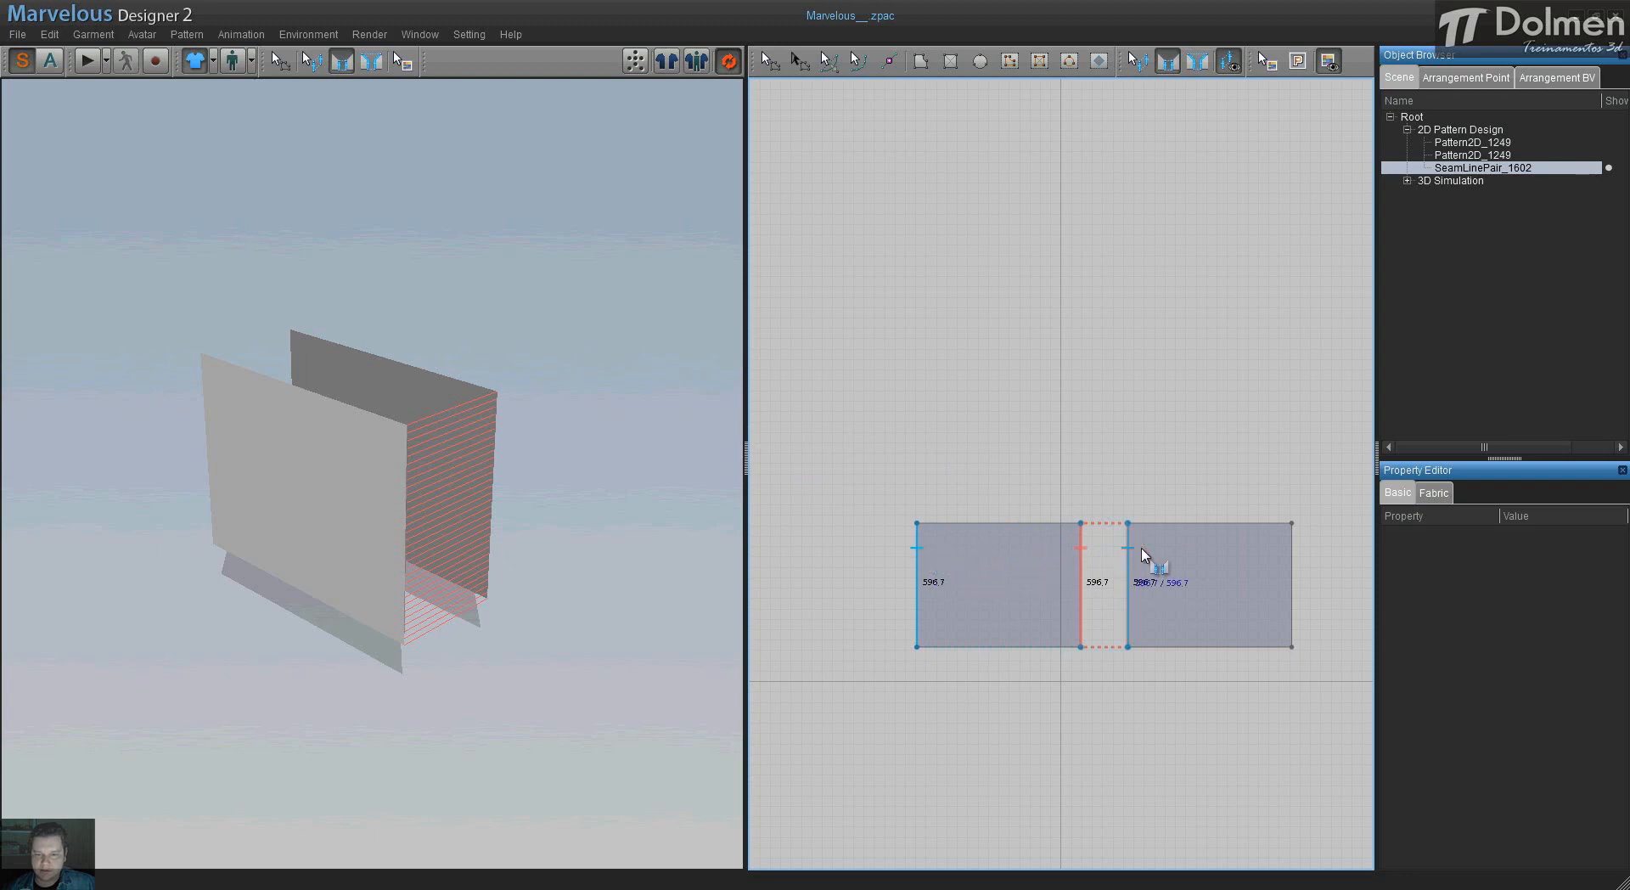
click(1293, 553)
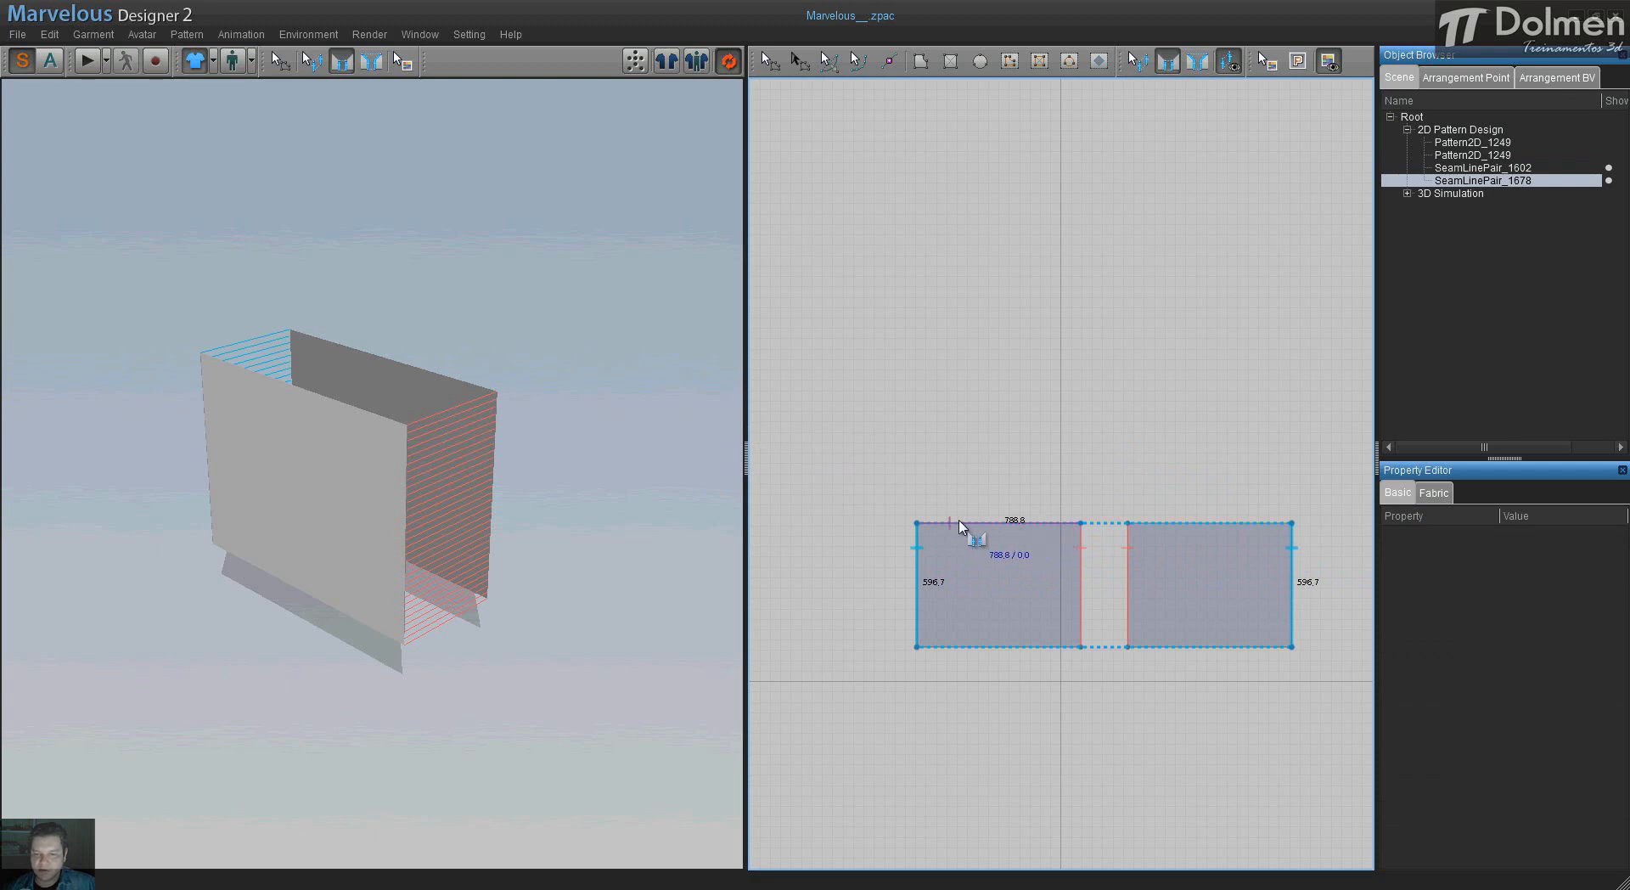
- Sew the two rectangles' top edges together and their bottom edges together
click(1052, 528)
click(1172, 524)
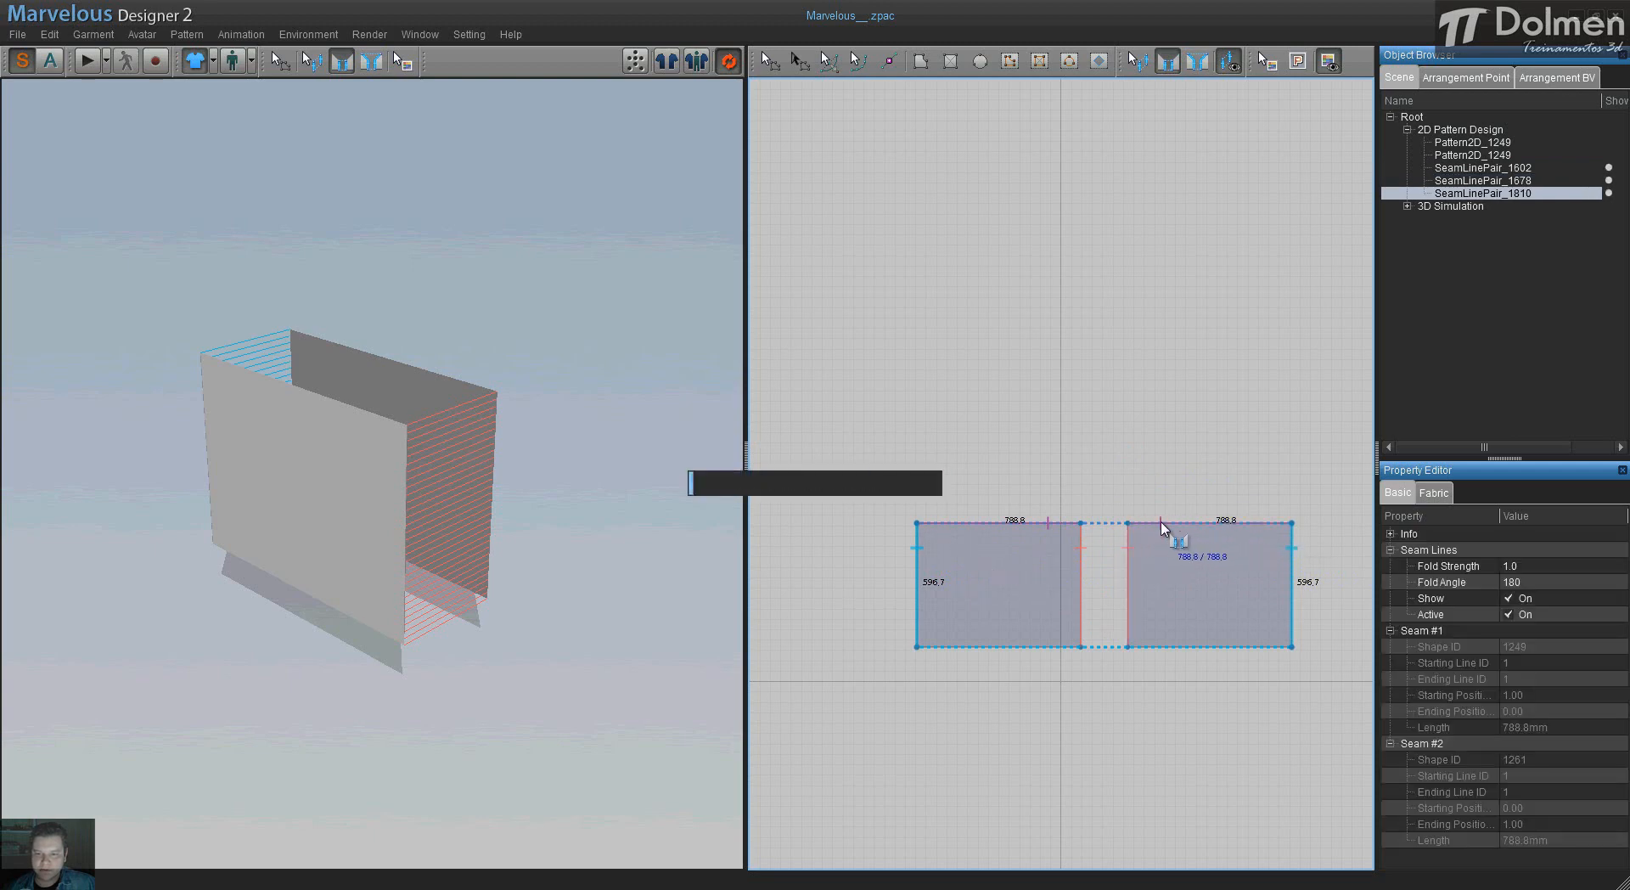
click(1047, 648)
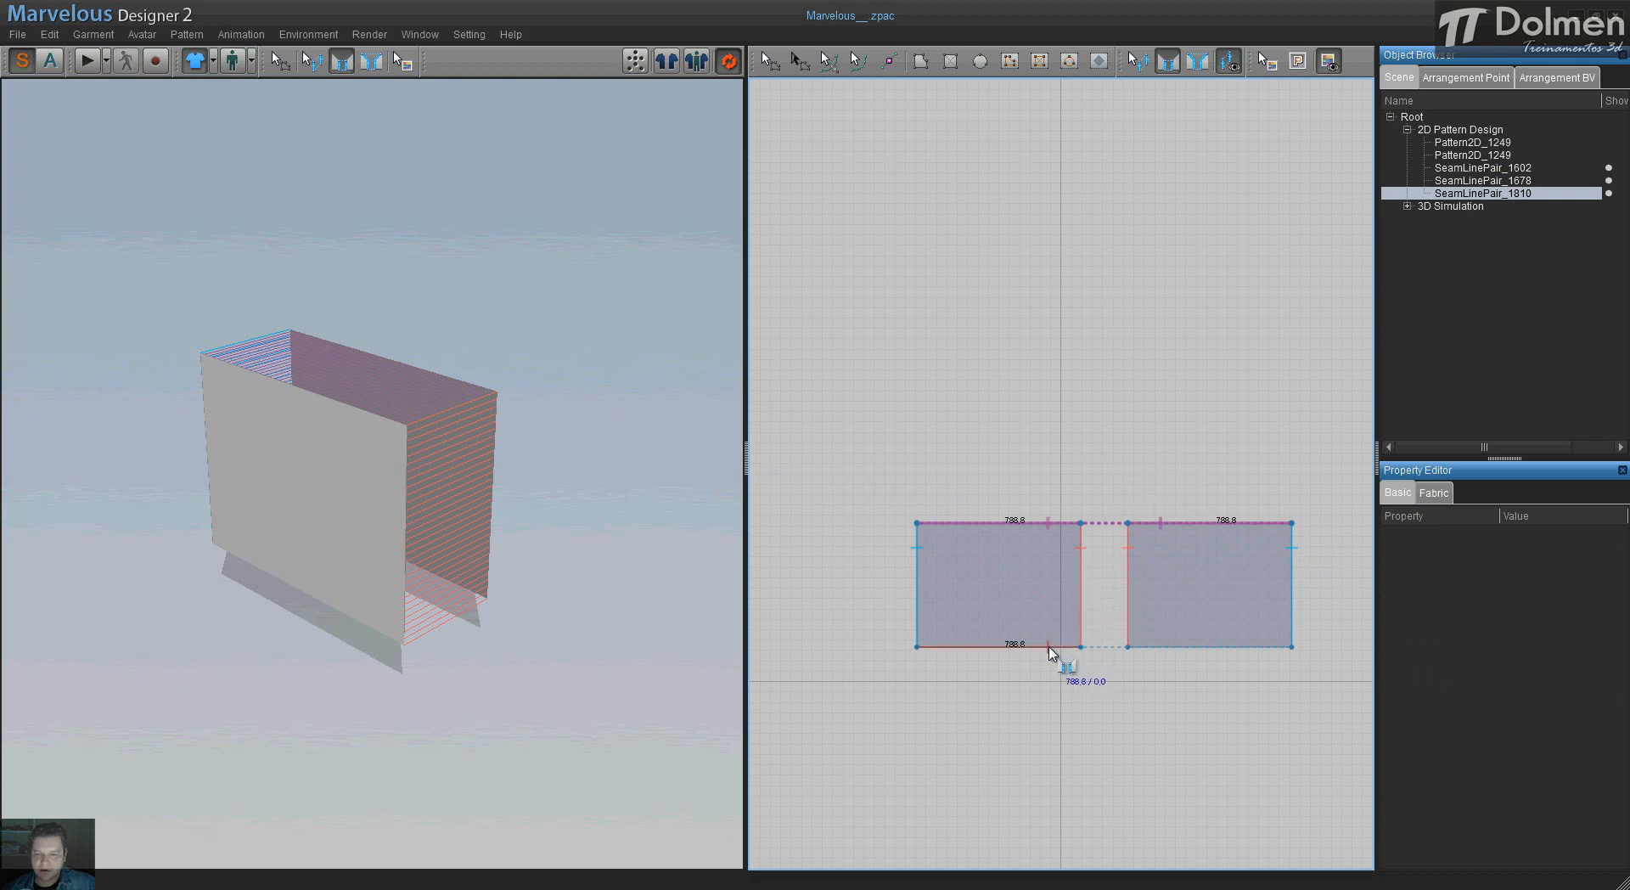
click(1162, 646)
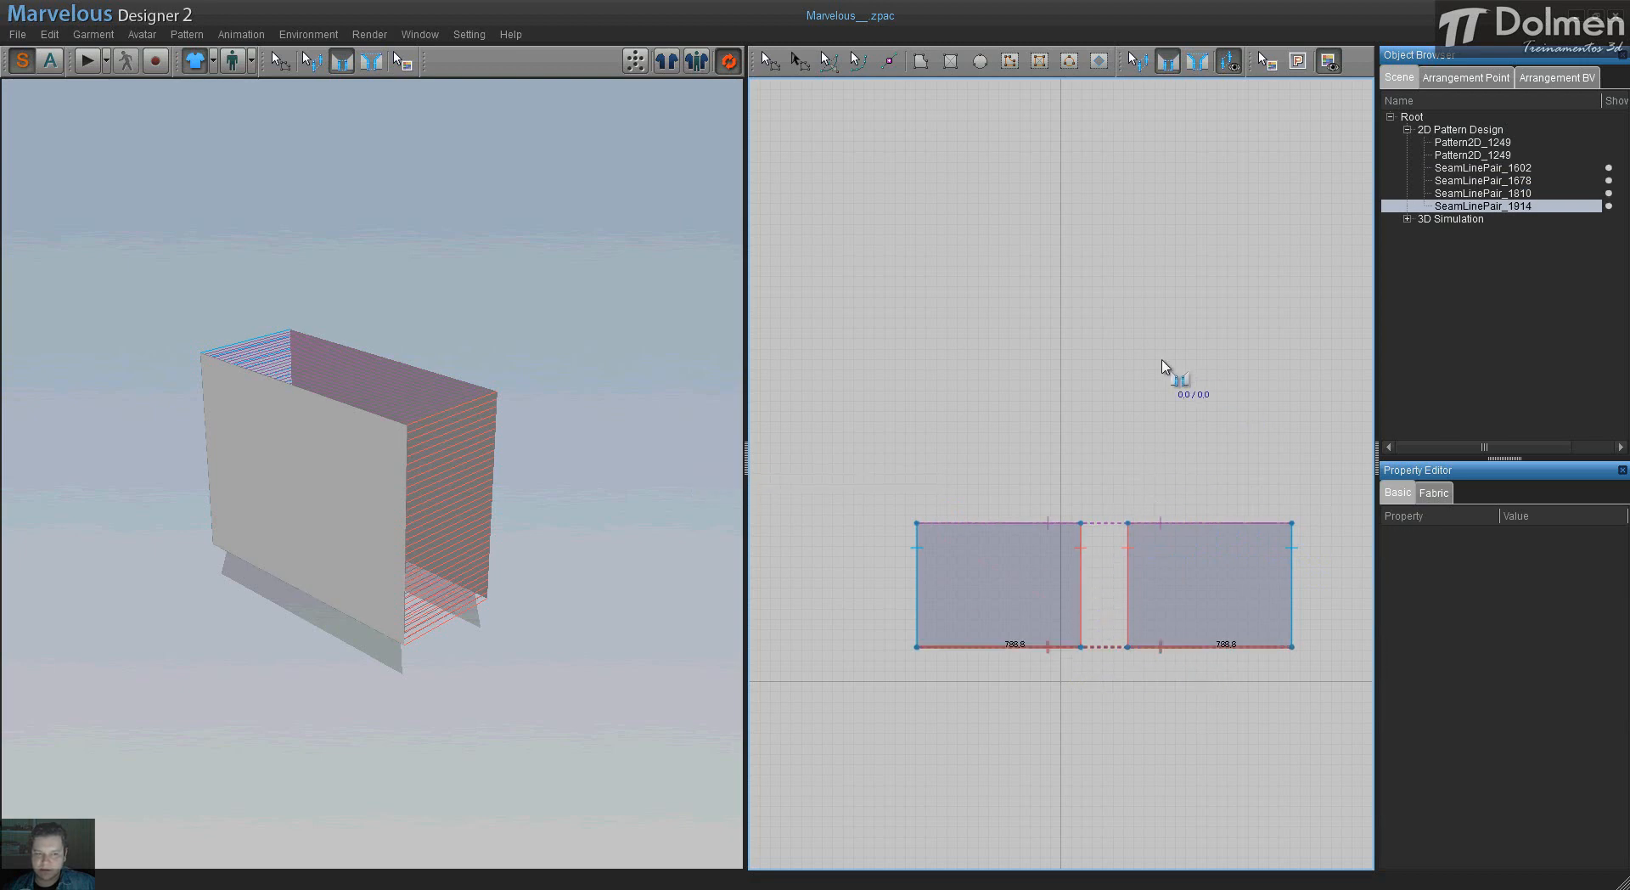
- Select both rectangular patterns and set their Particle Distance to 30
click(769, 66)
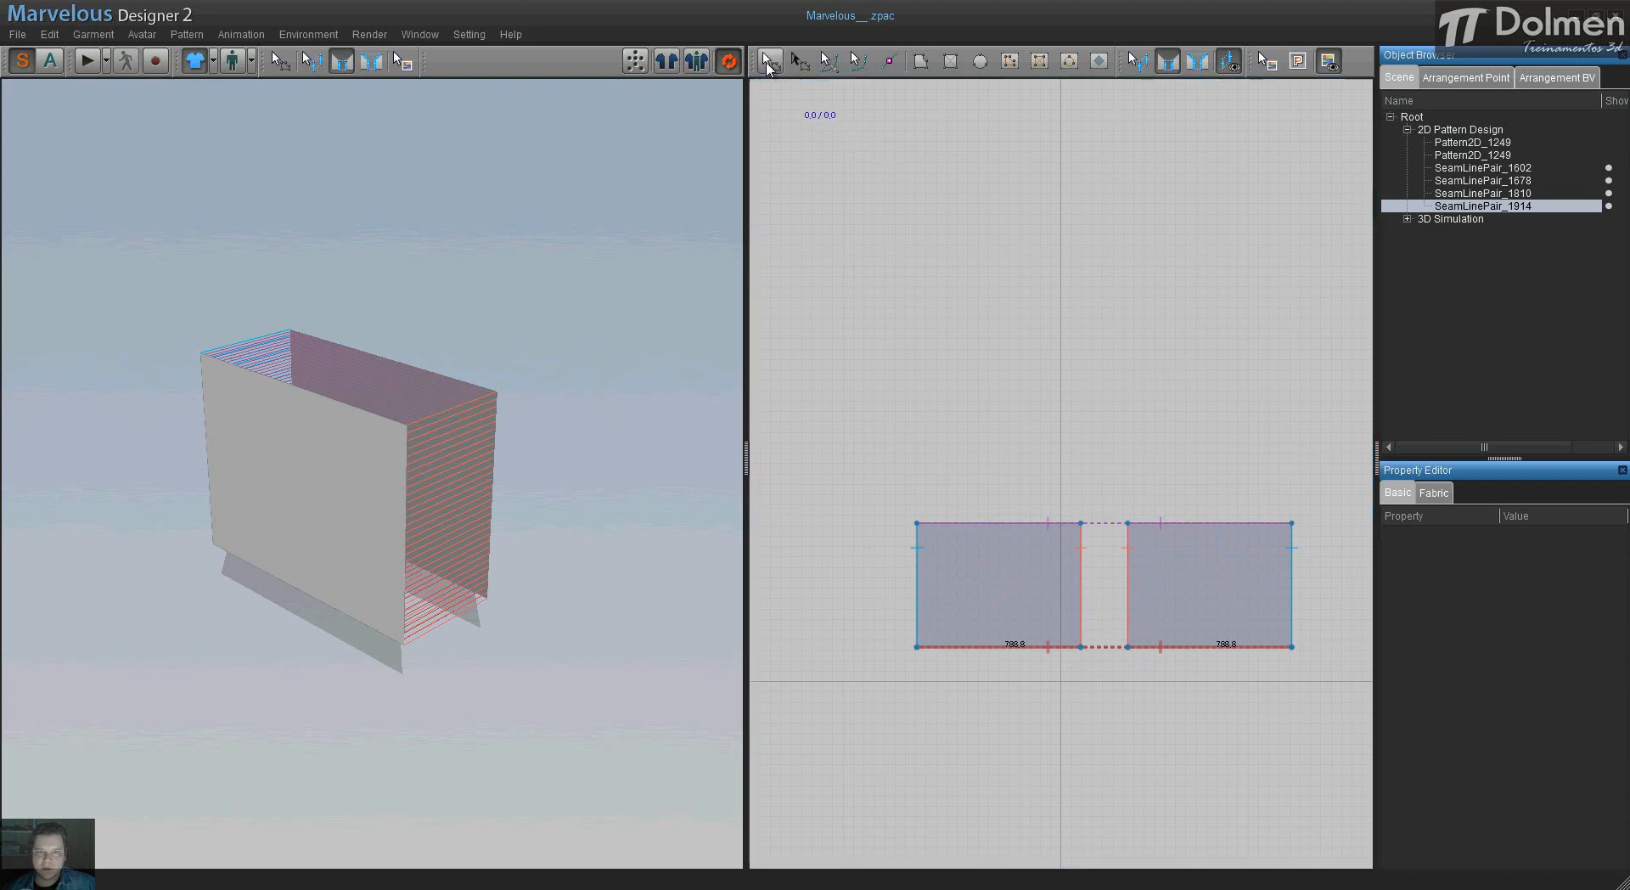
right_drag(366, 534, 499, 506)
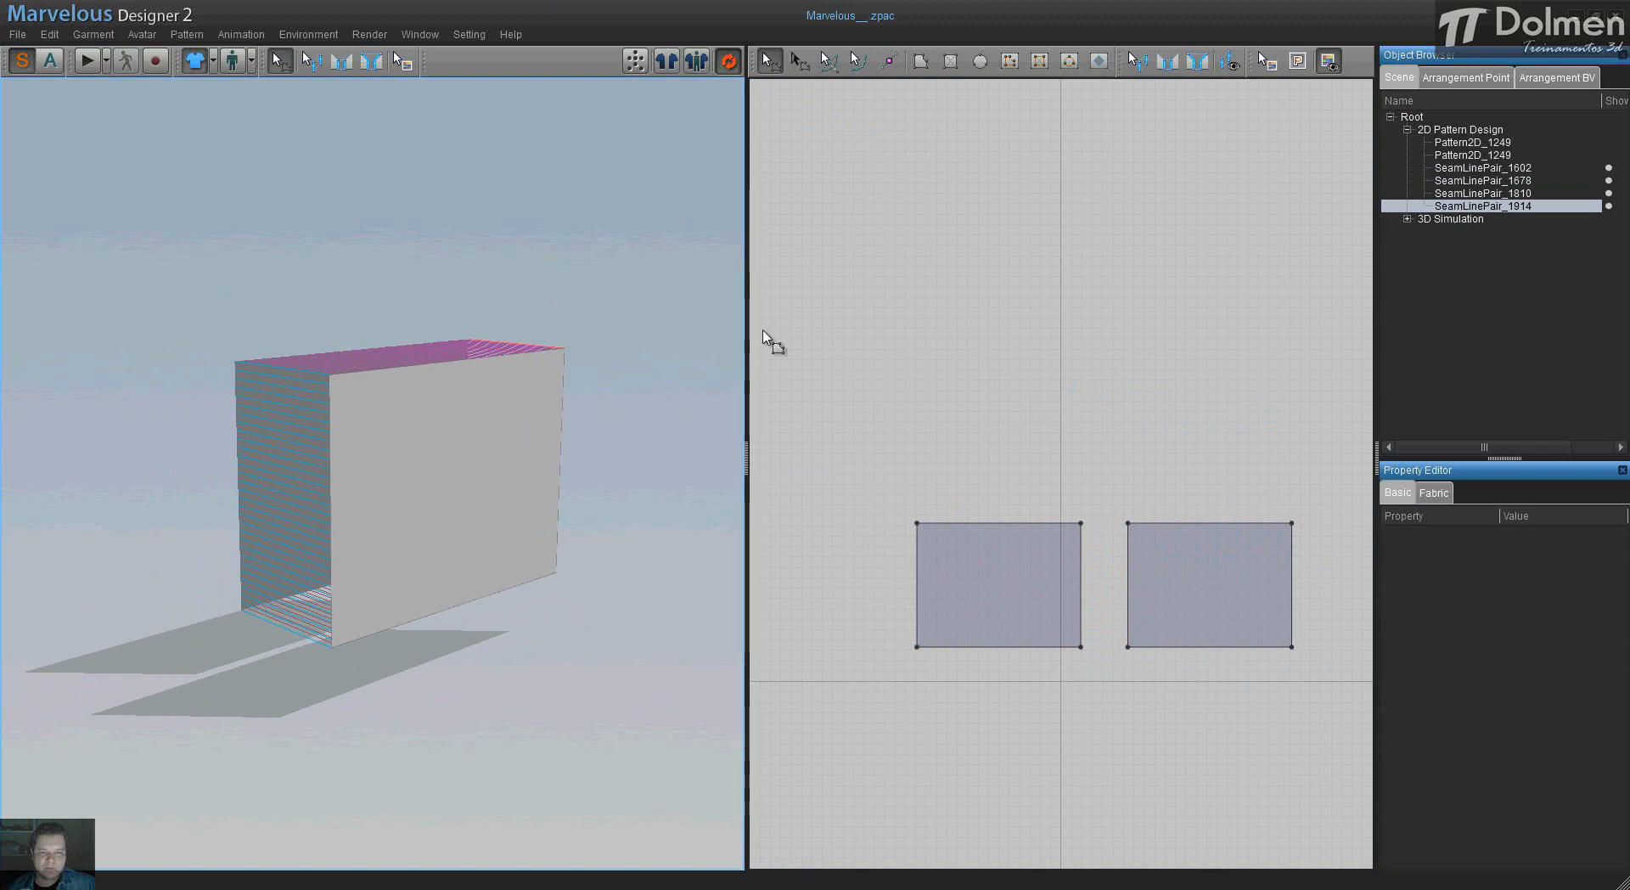
drag(816, 418, 1358, 745)
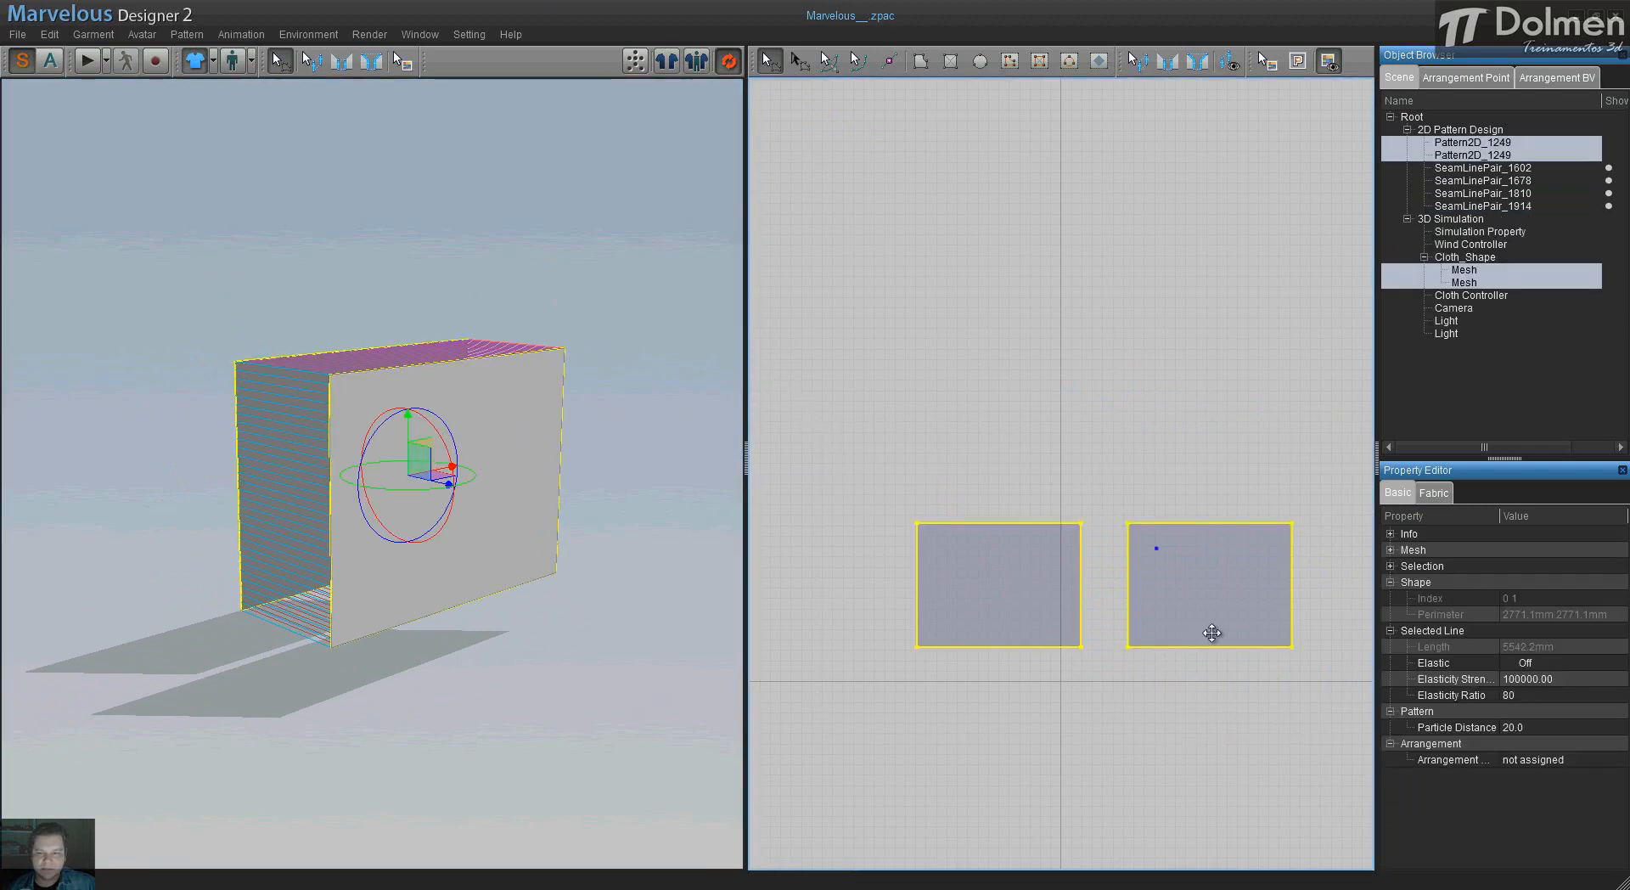
right_drag(433, 462, 362, 312)
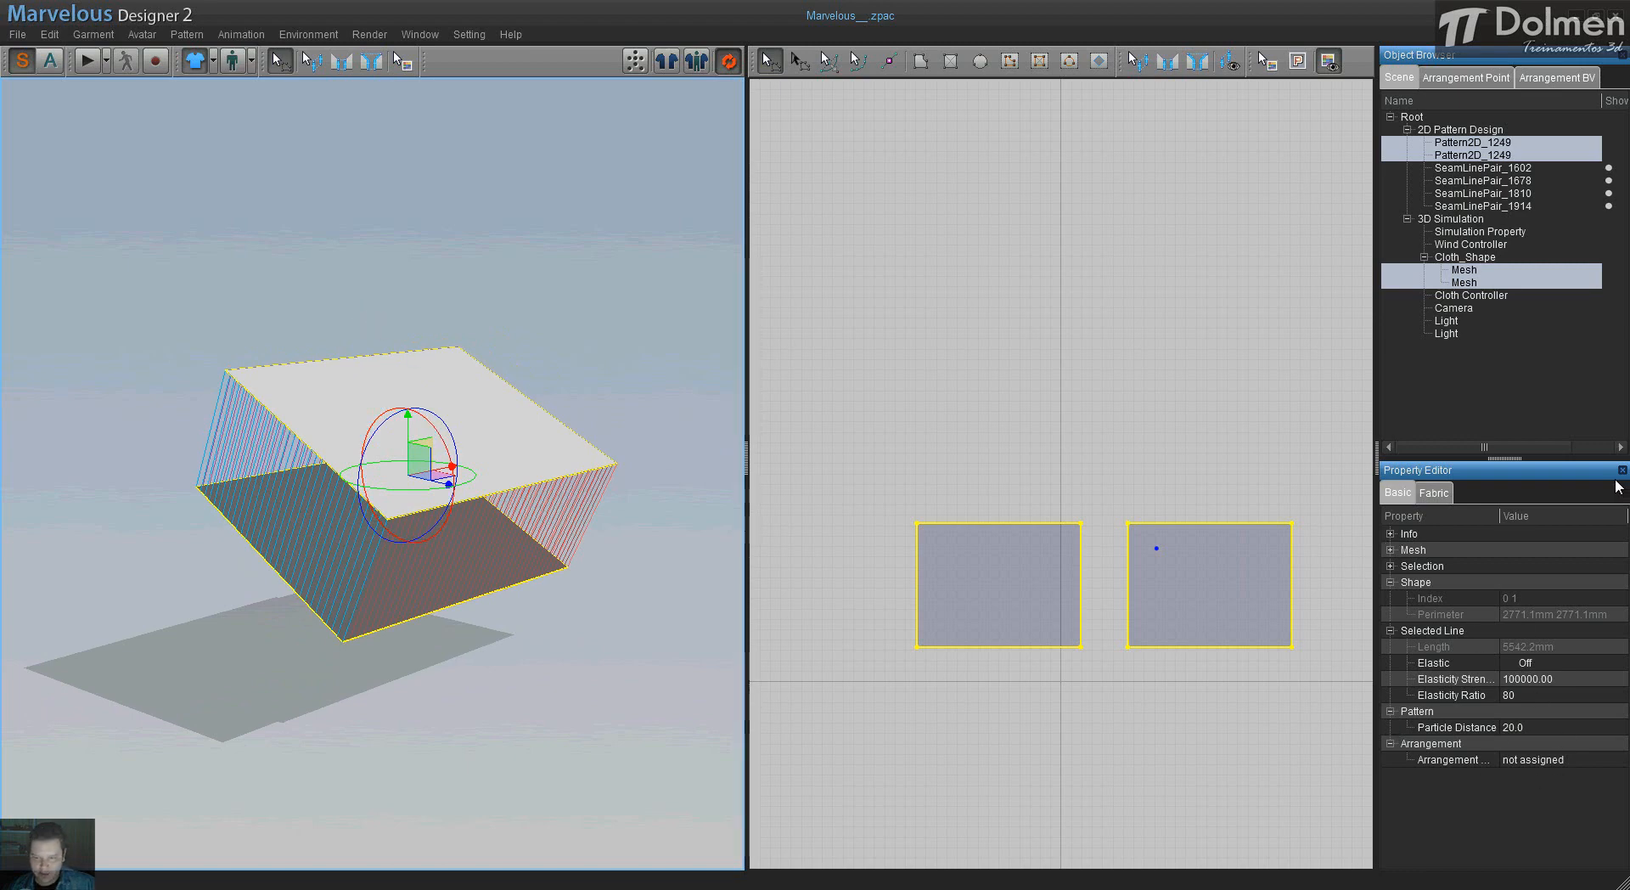
double_click(1530, 721)
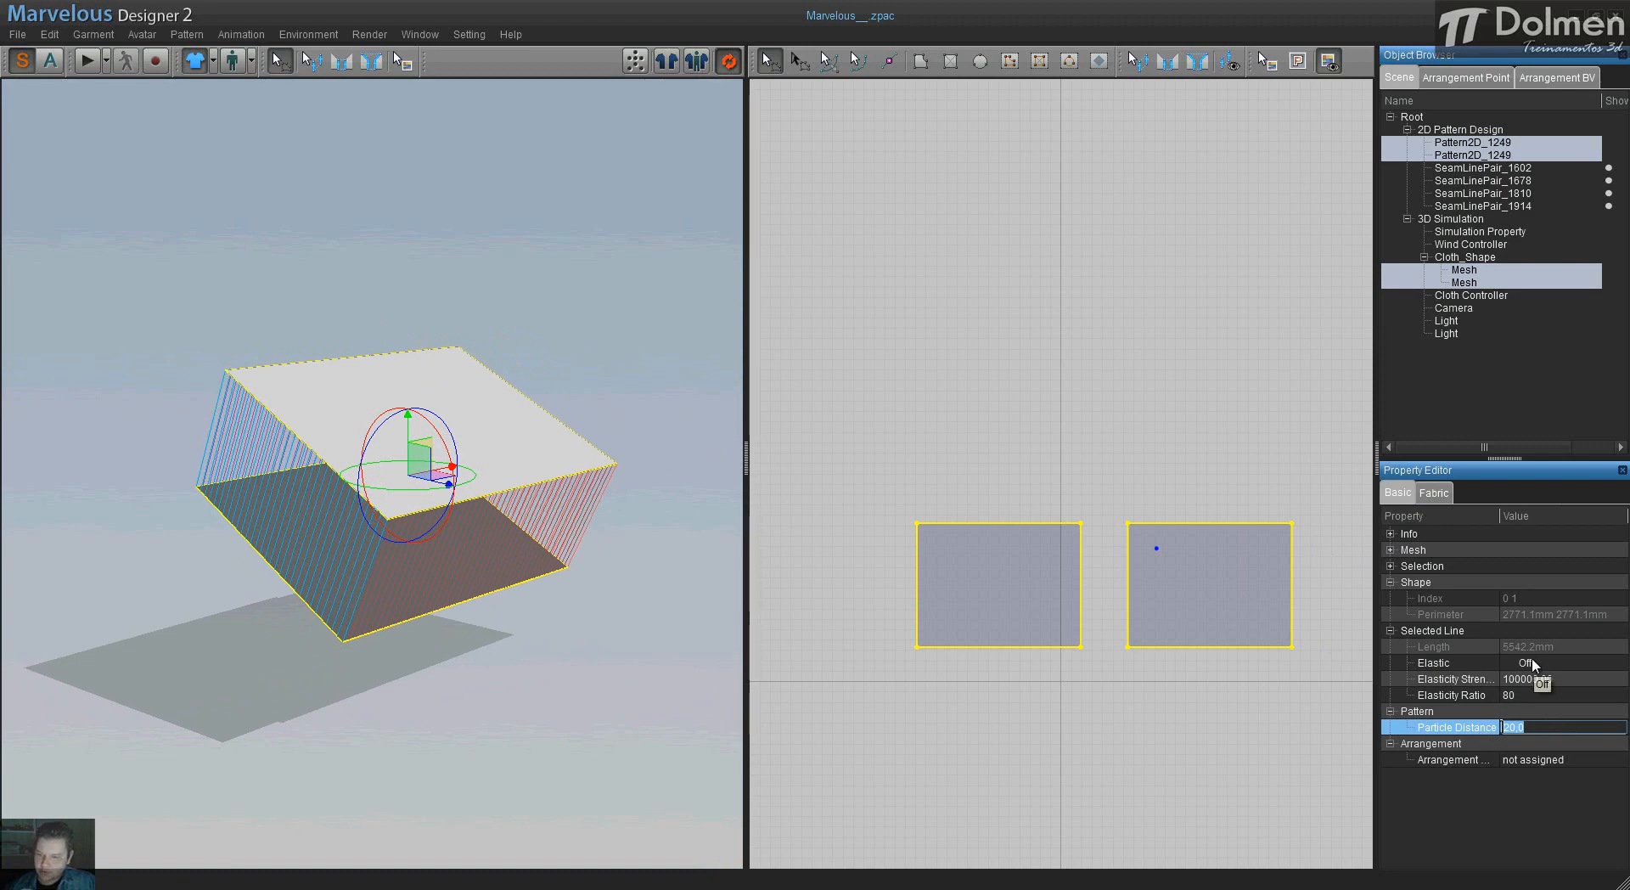
text(30)
key(Return)
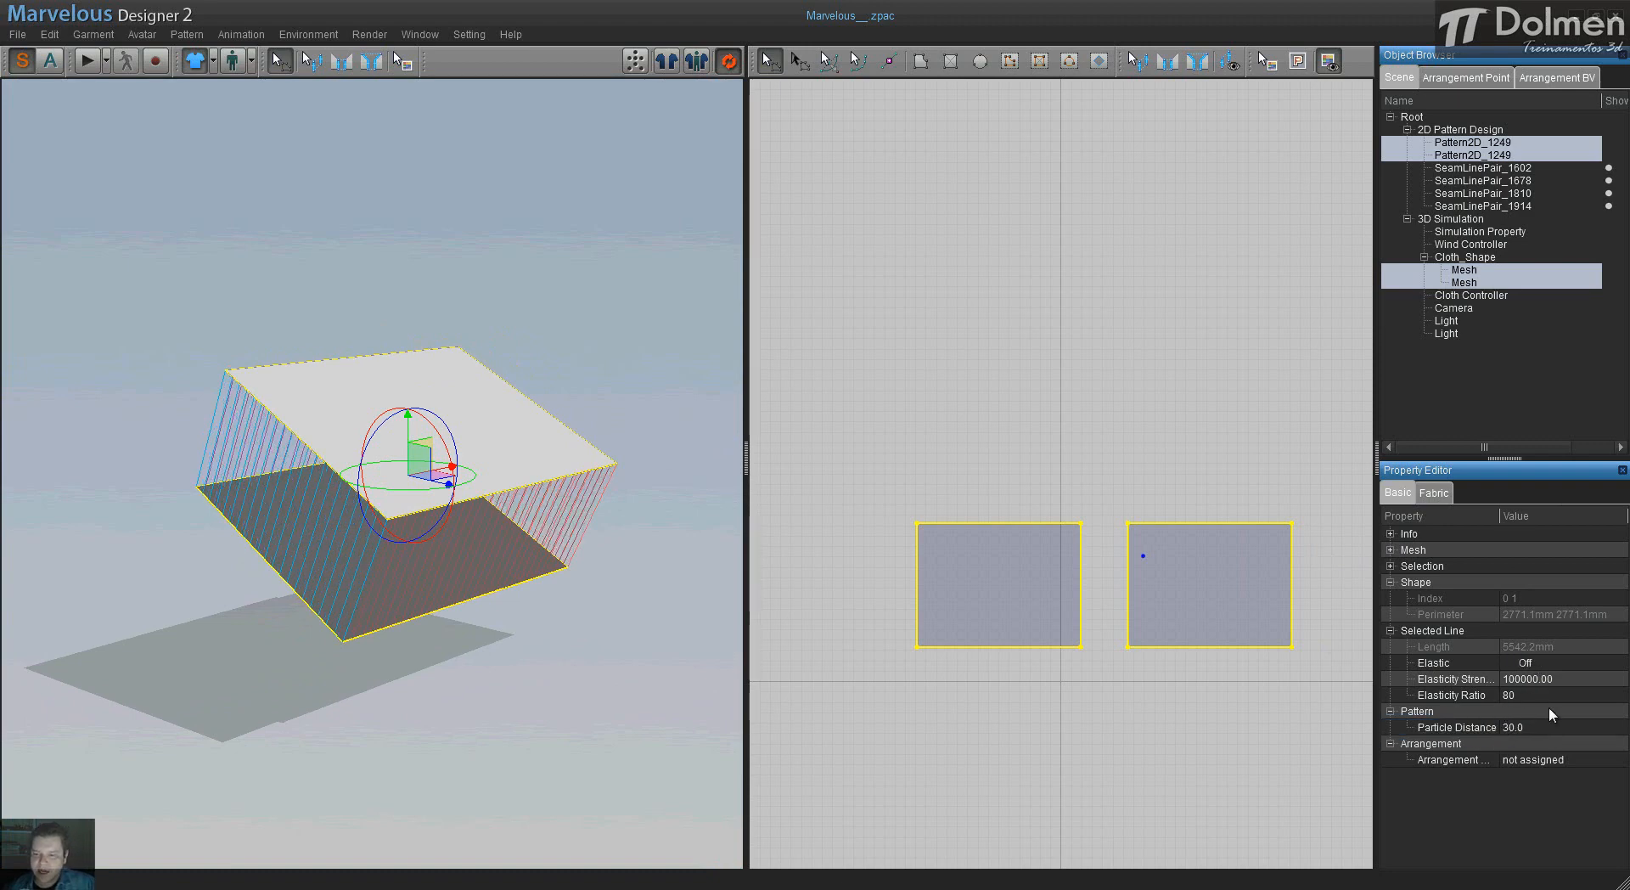
- Apply the D_Cotton_CLO_v2 physical property preset to the fabric of both selected patterns
click(1440, 501)
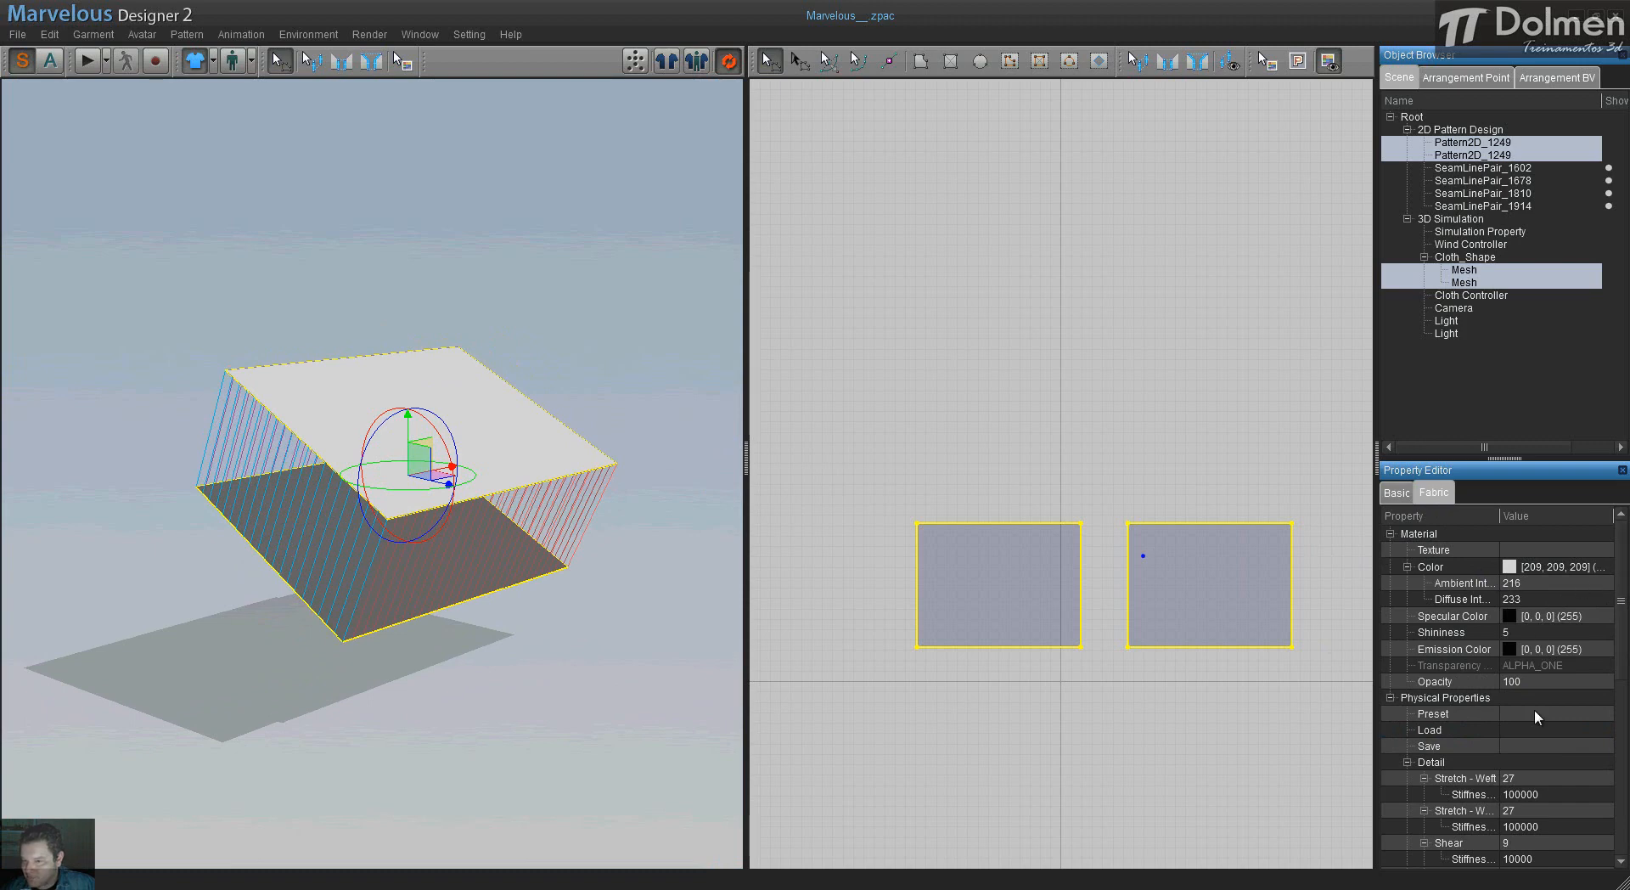
click(1566, 720)
click(1566, 720)
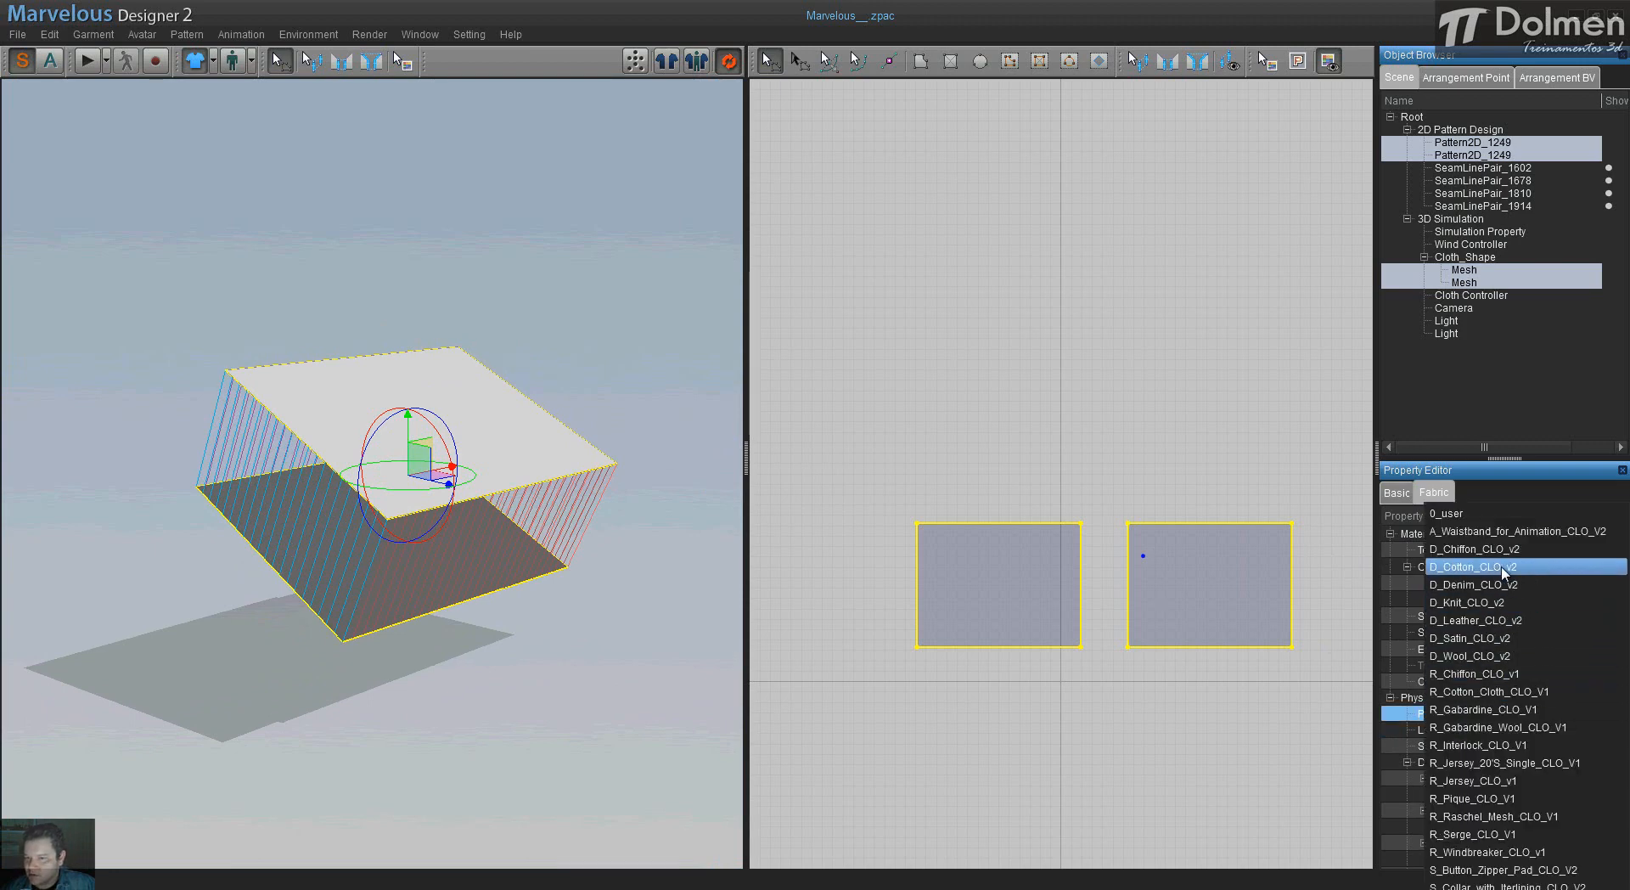
click(1478, 576)
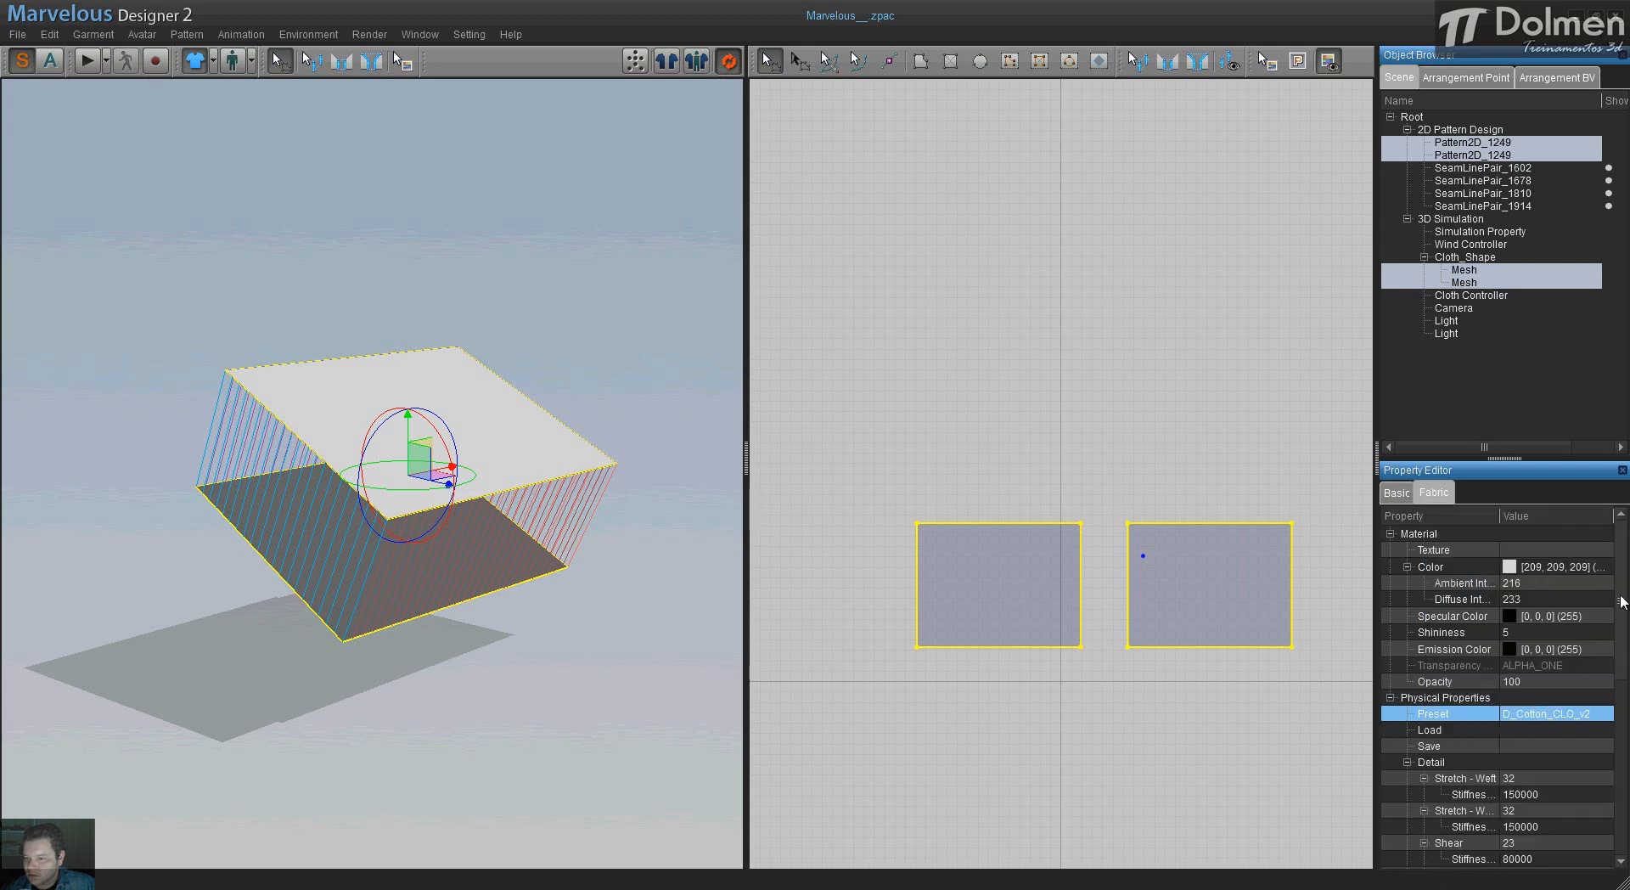
- Set the fabric Pressure of both patterns to 15 to inflate the piece
drag(1617, 604, 1620, 775)
click(1525, 726)
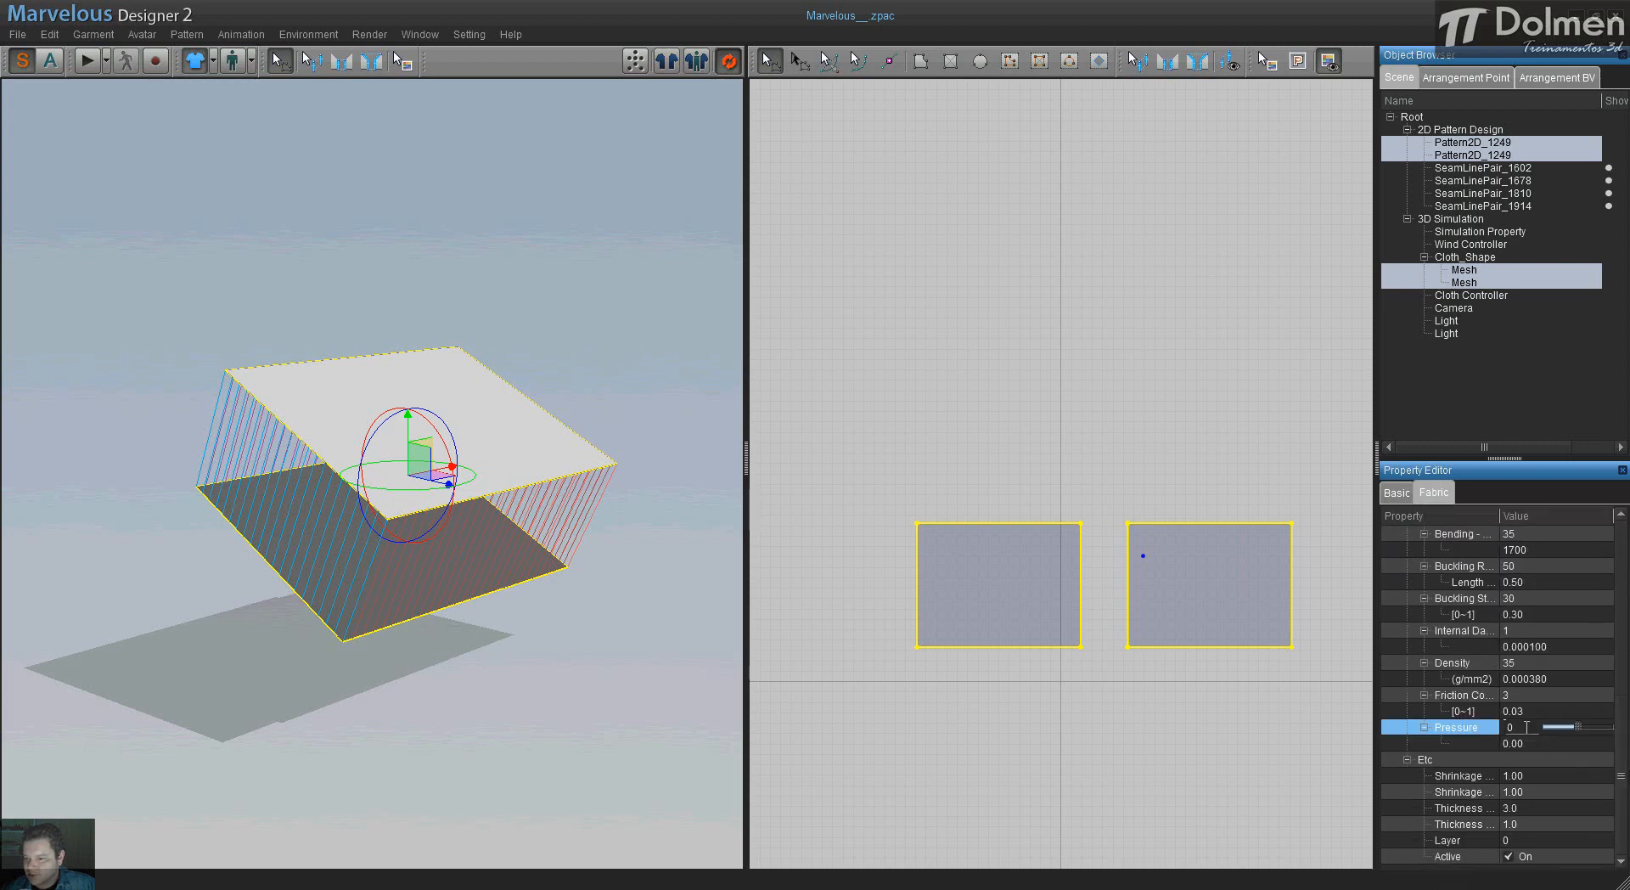
click(1534, 726)
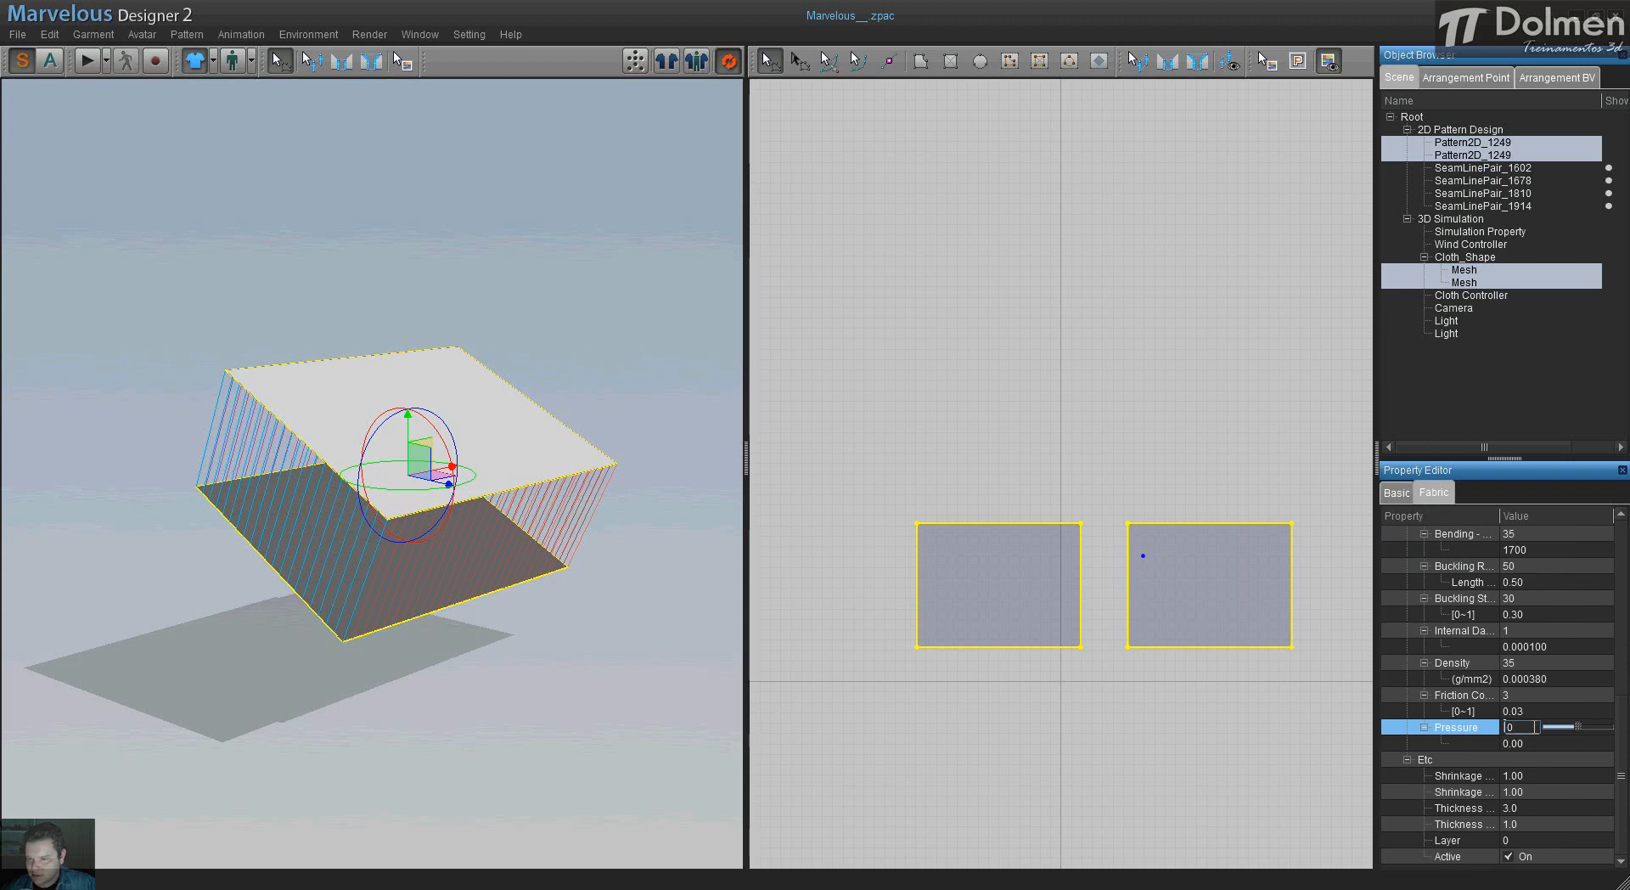
text(15)
key(Return)
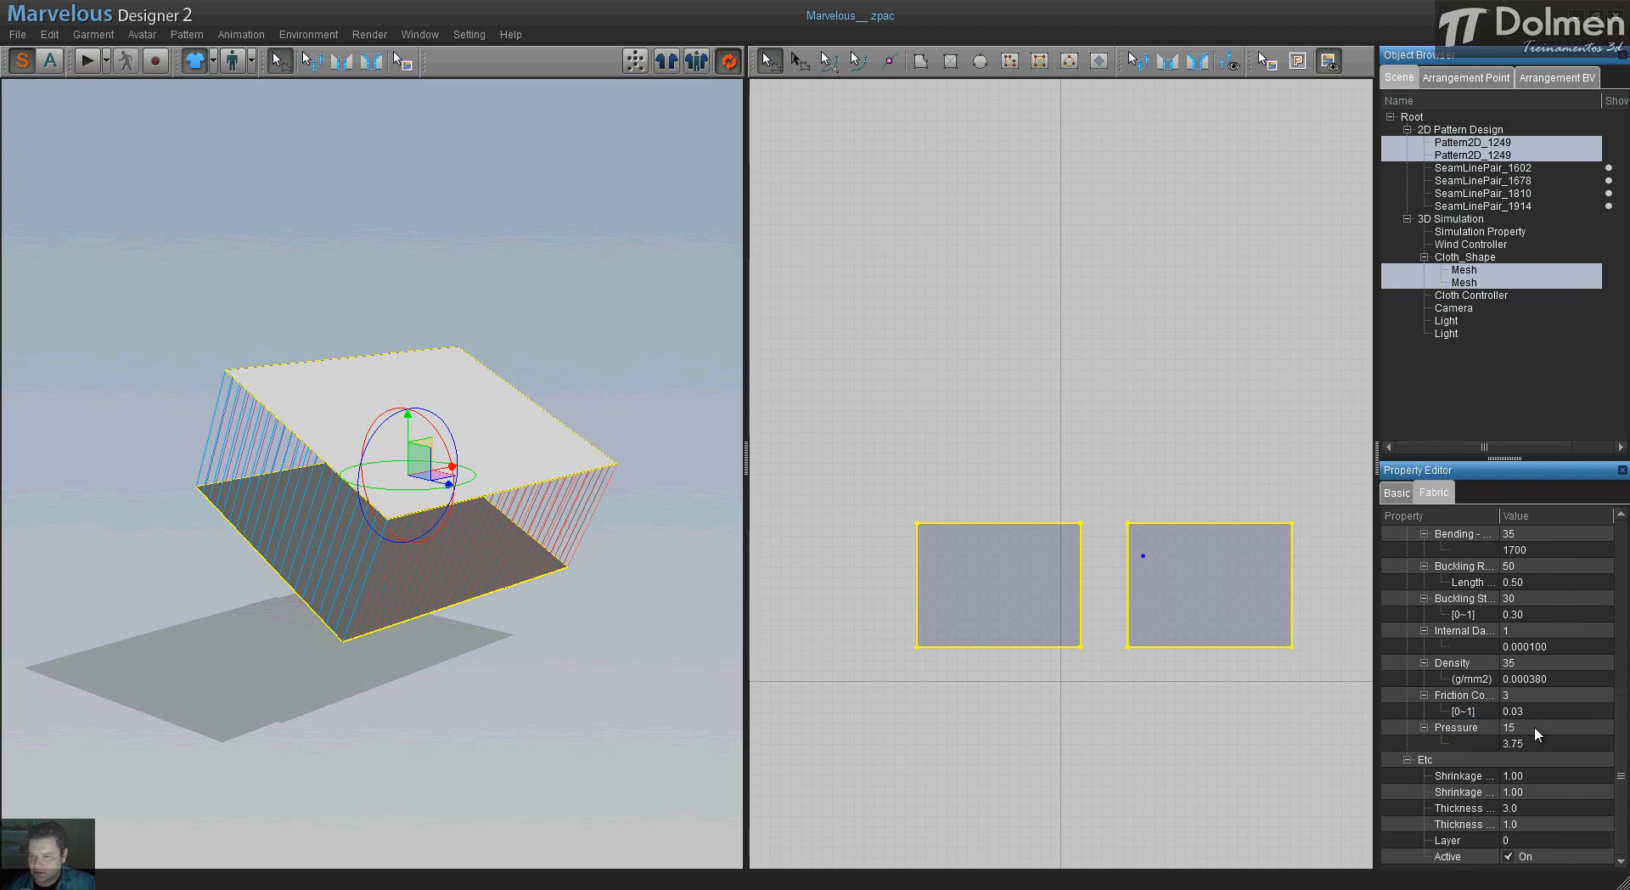
- Set both Shrinkage values of the selected patterns' fabric to 1.1
click(1521, 773)
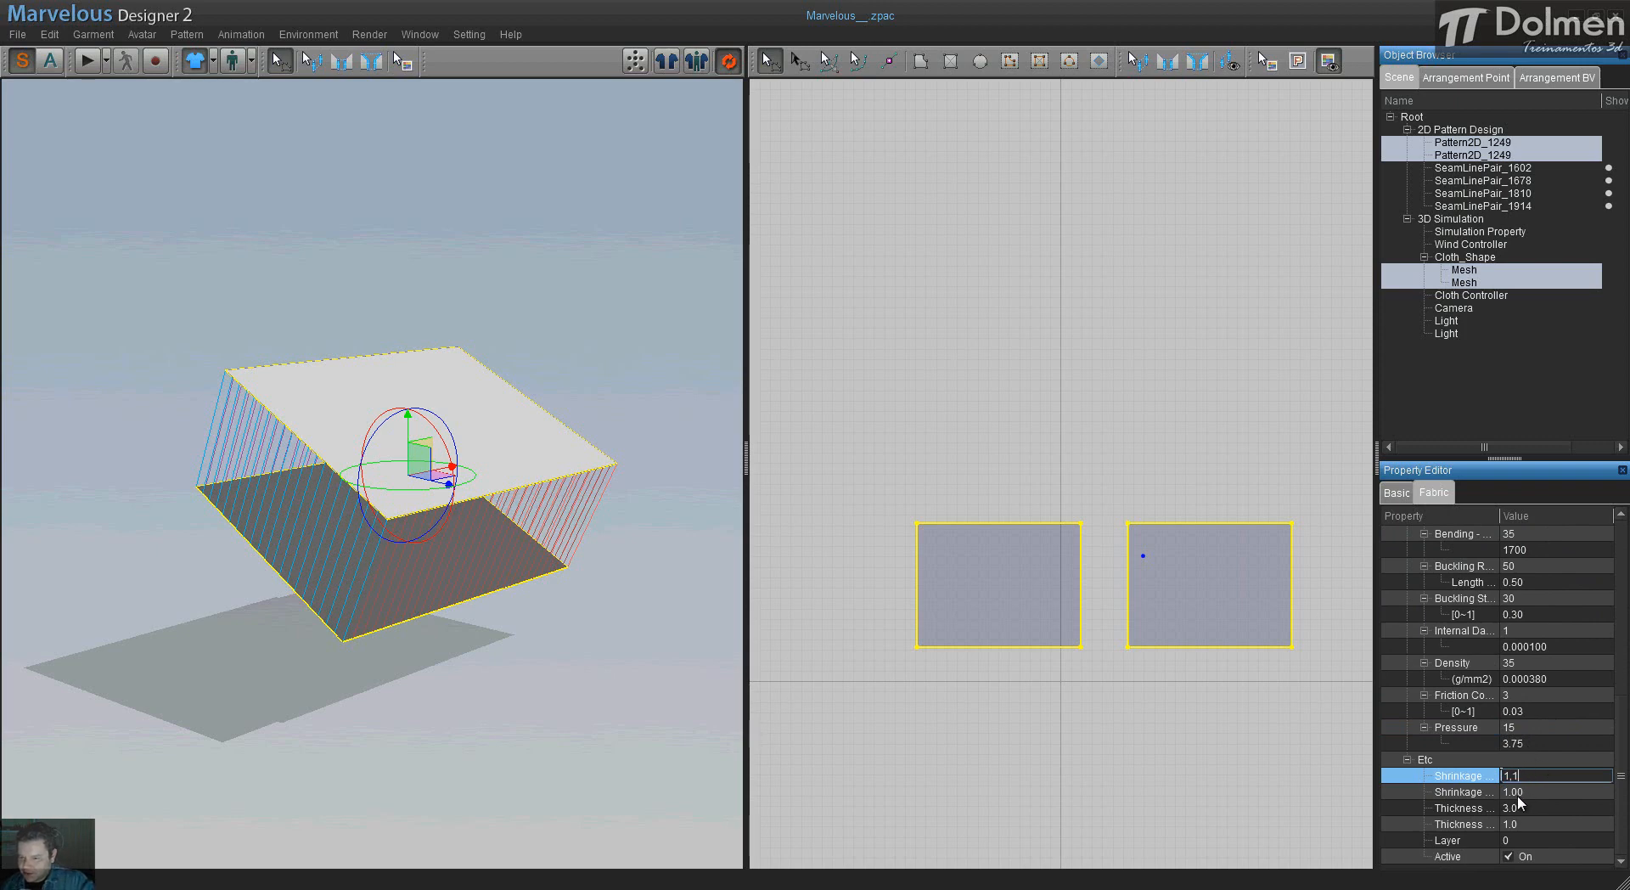
text(1,1)
click(1514, 792)
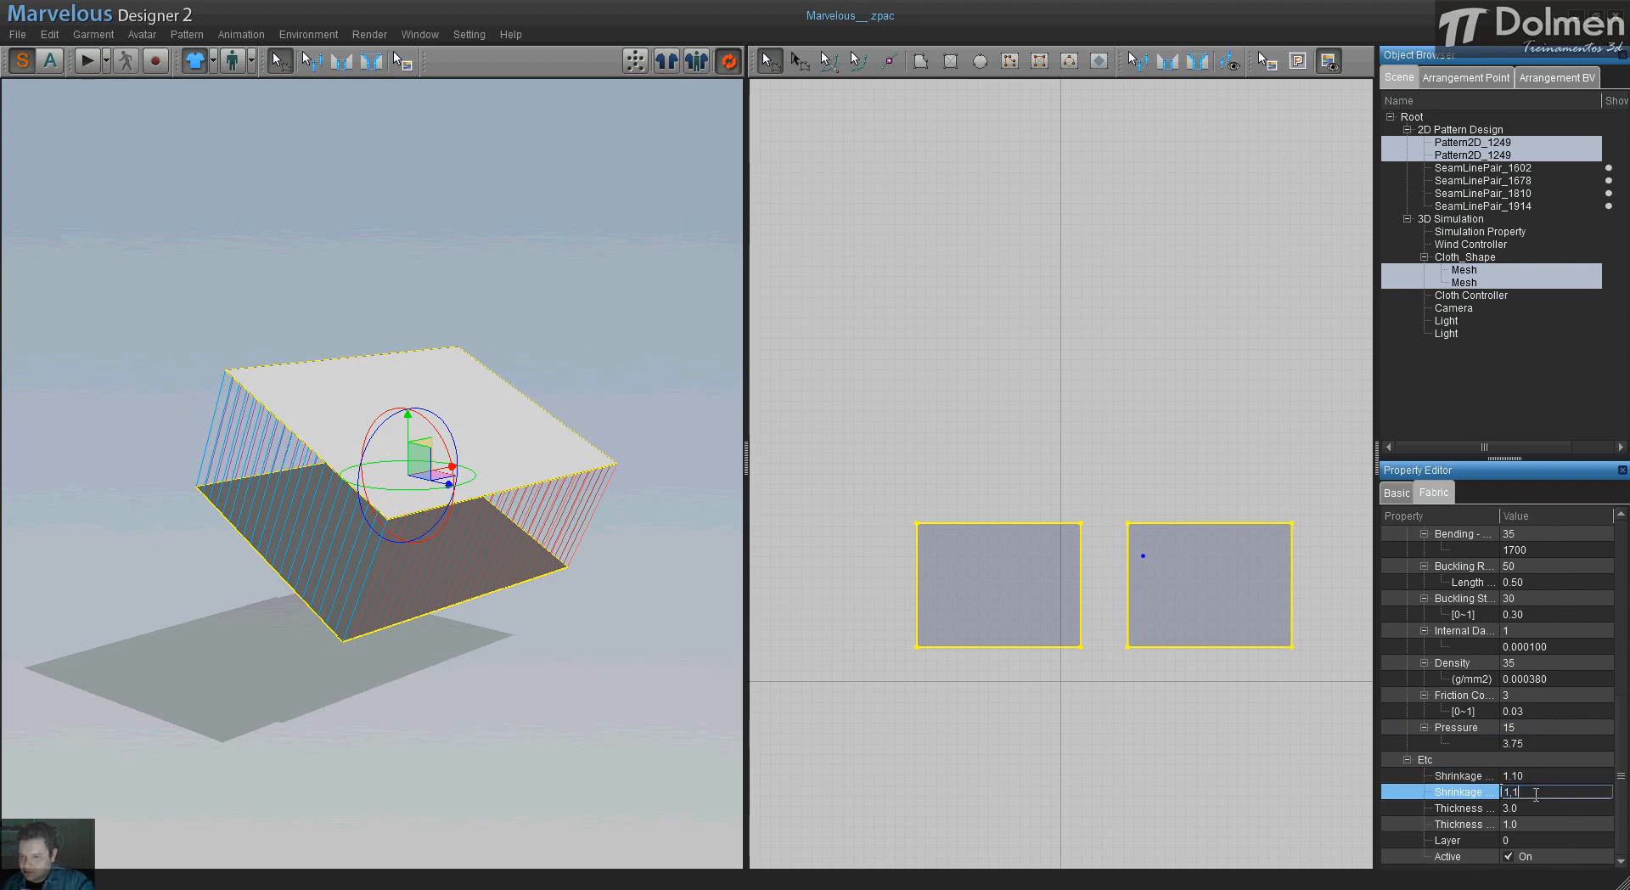
key(Return)
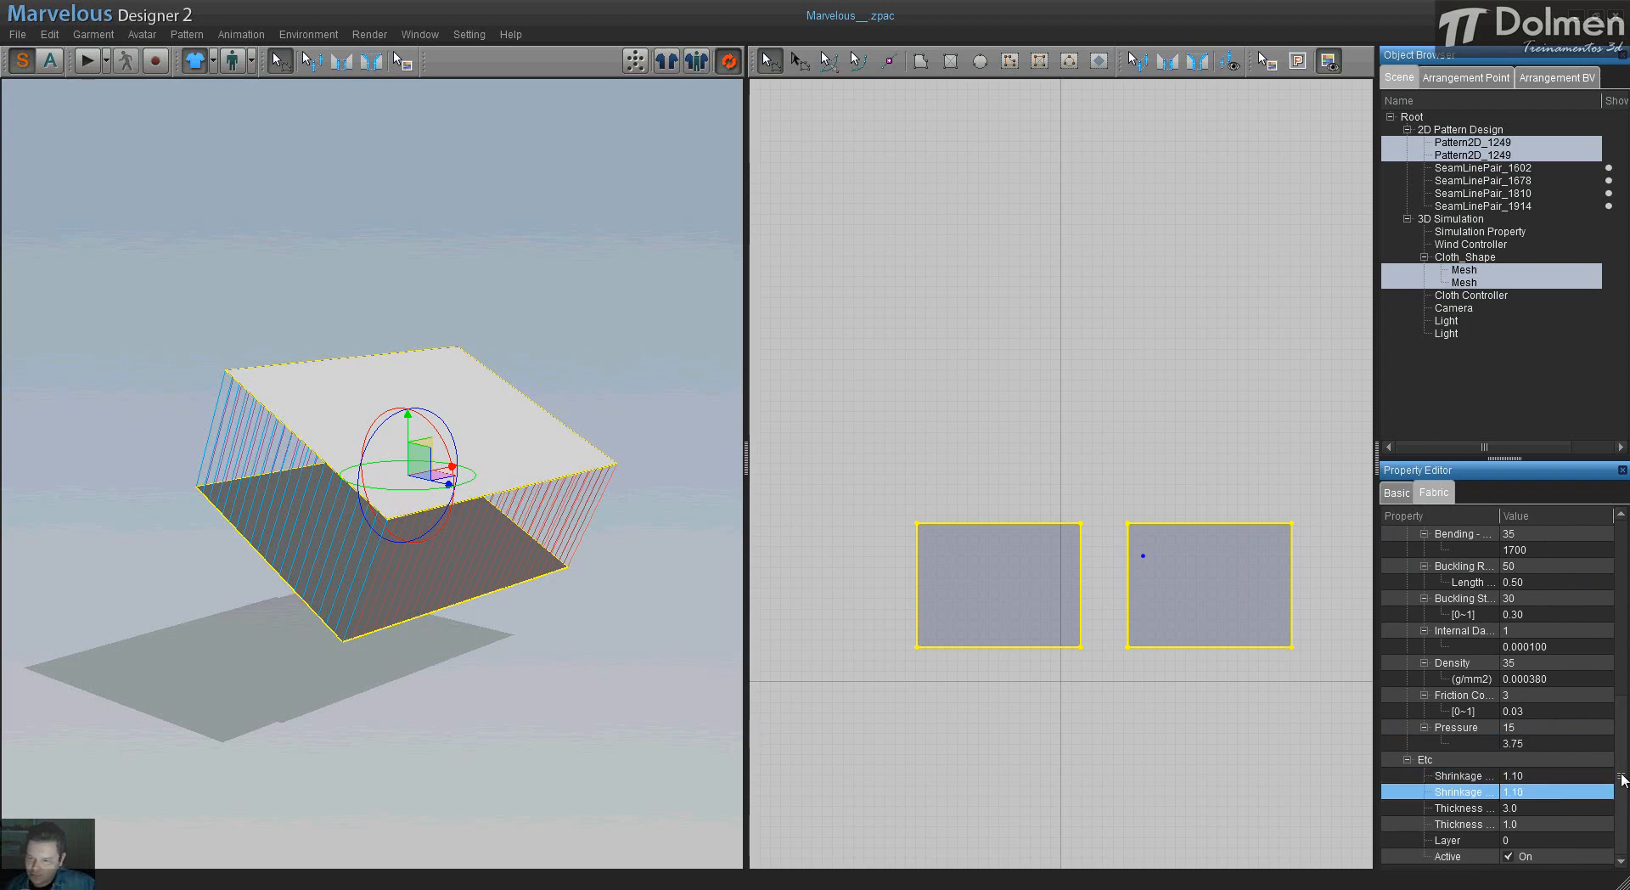
scroll(1623, 601, up, 1)
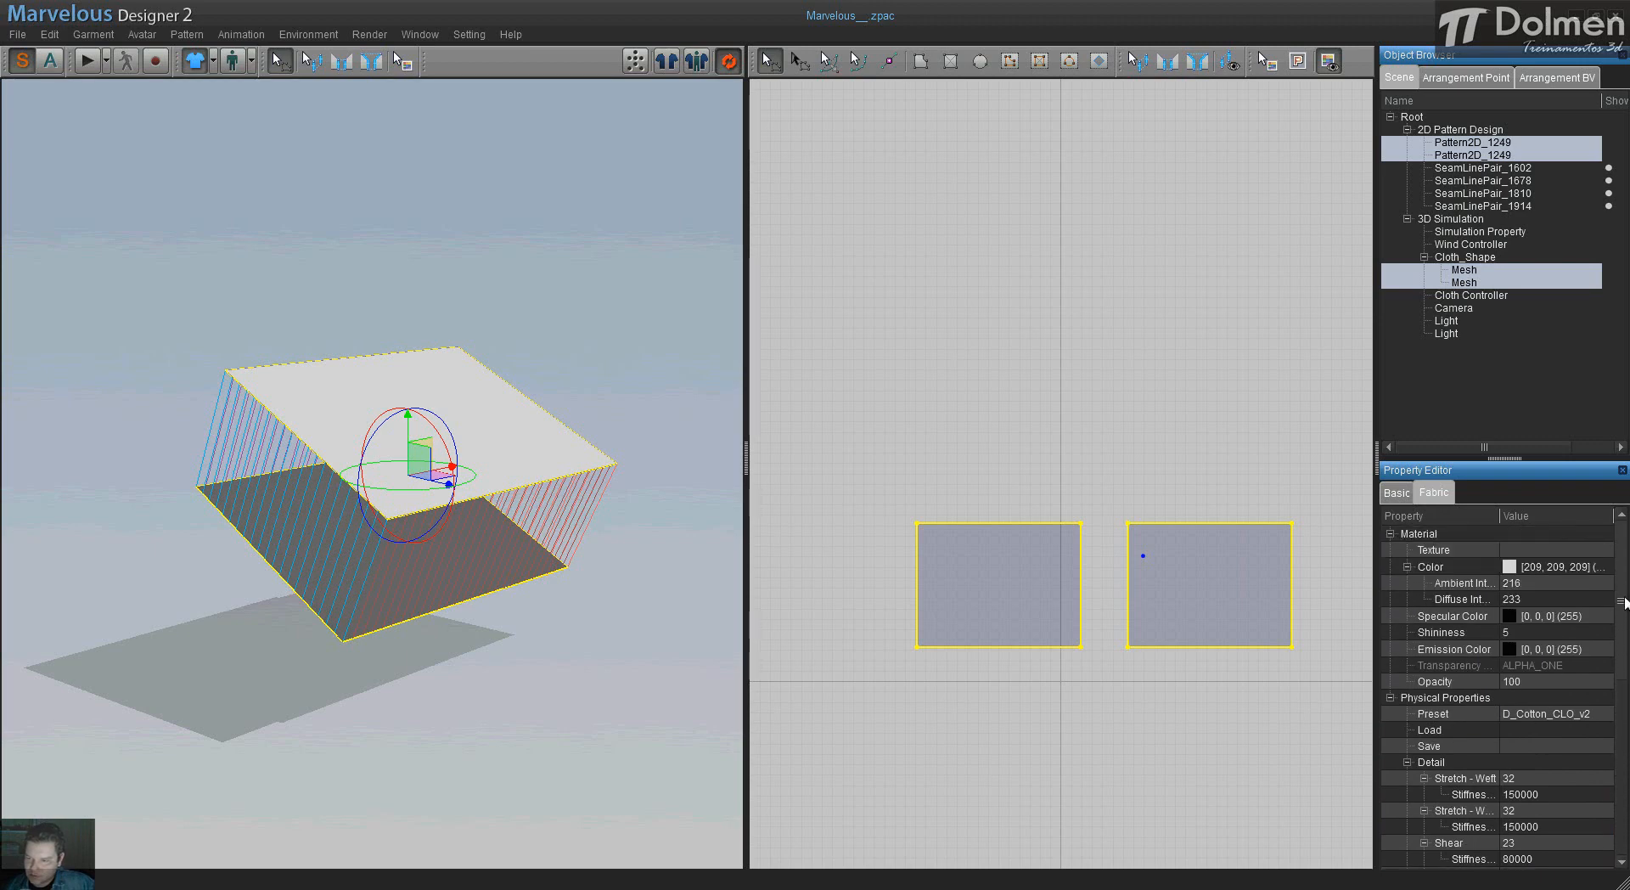
click(1396, 492)
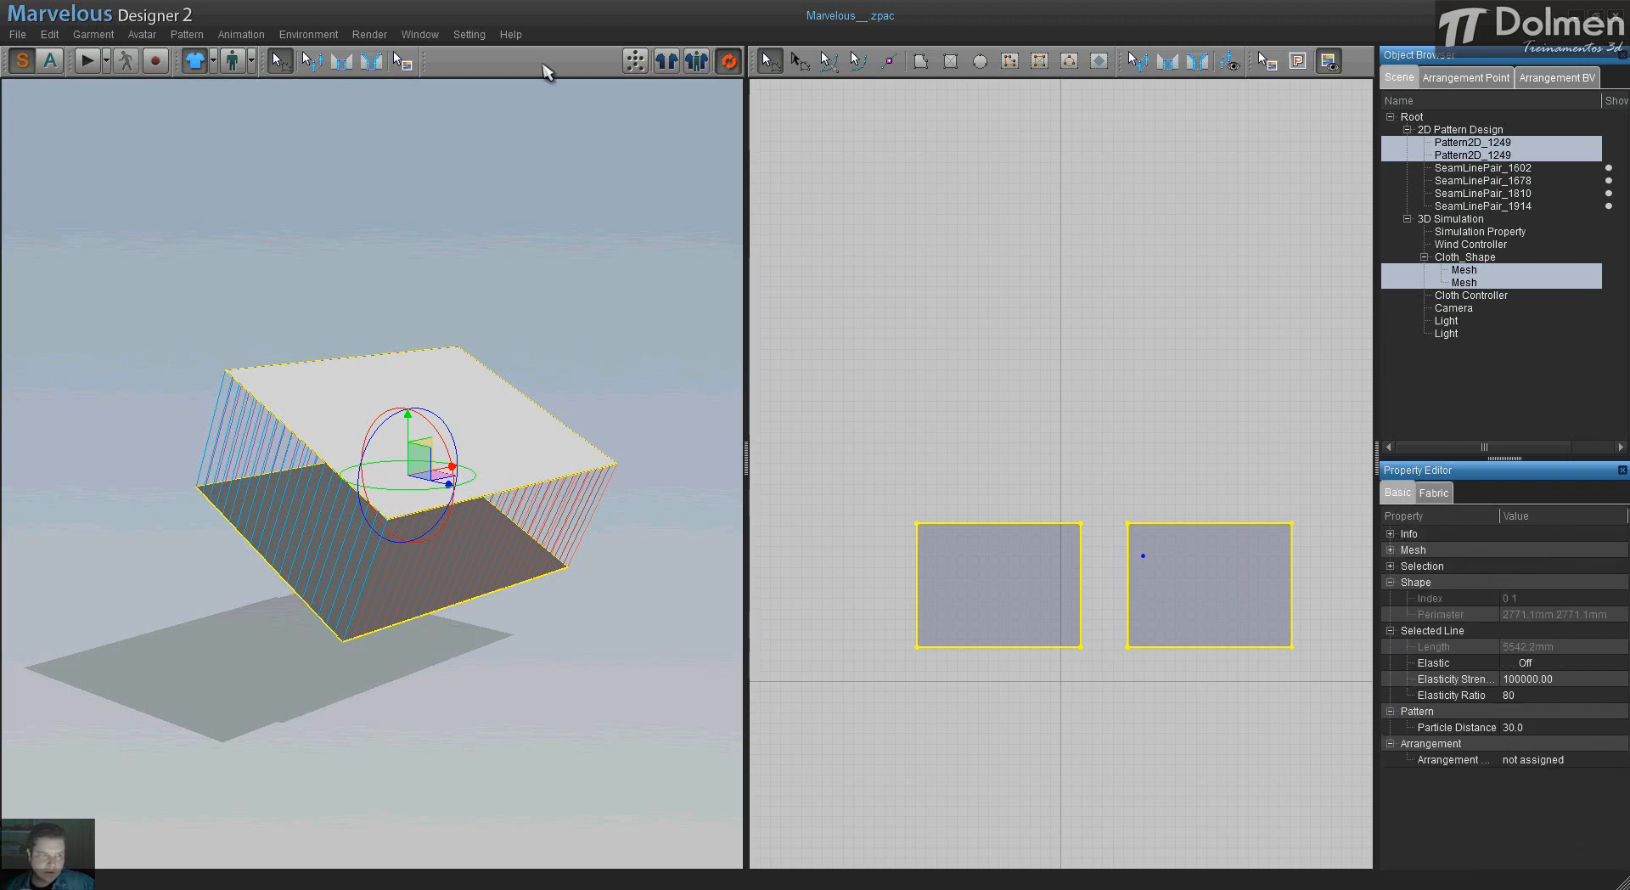
- Run the simulation to drape the sewn rectangles into a pillow and inspect it up close
click(86, 63)
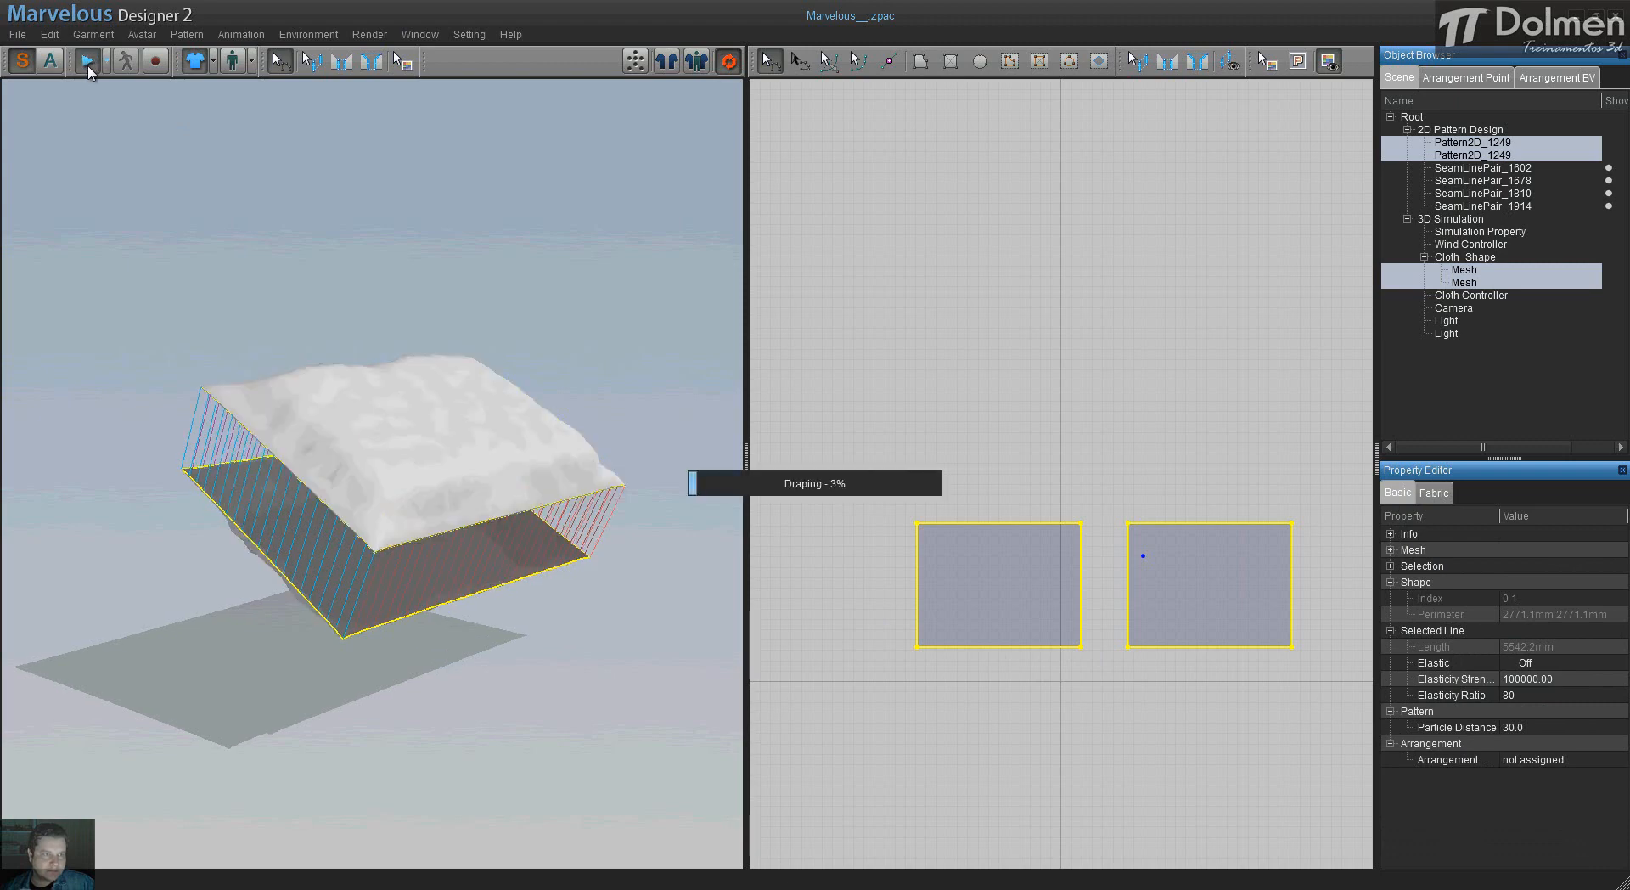
drag(430, 619, 414, 570)
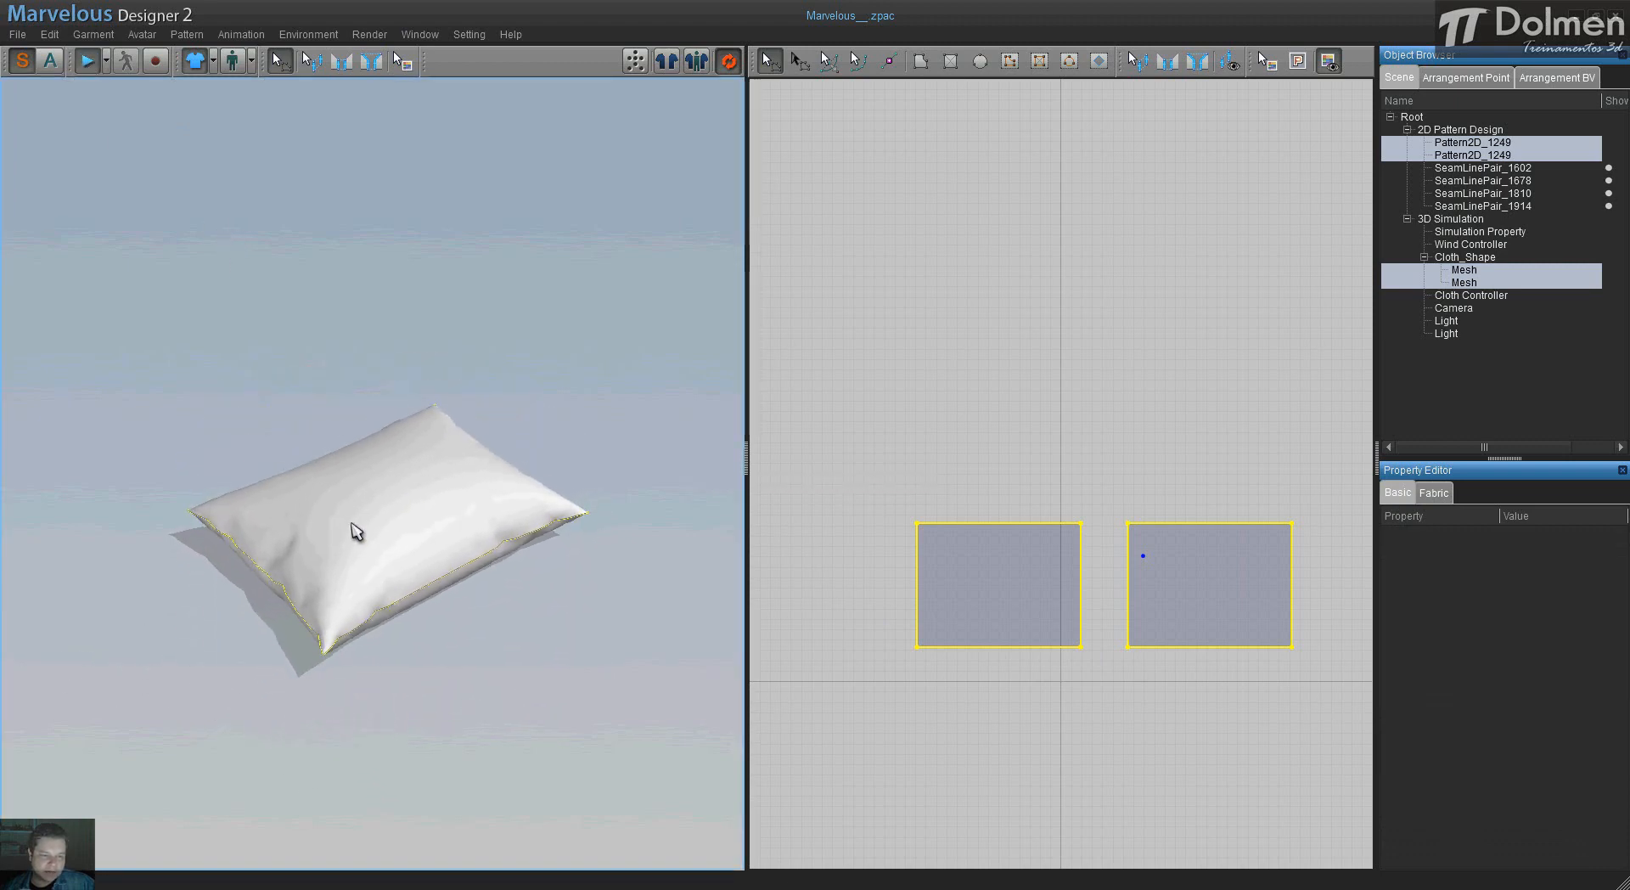
scroll(356, 532, up, 2)
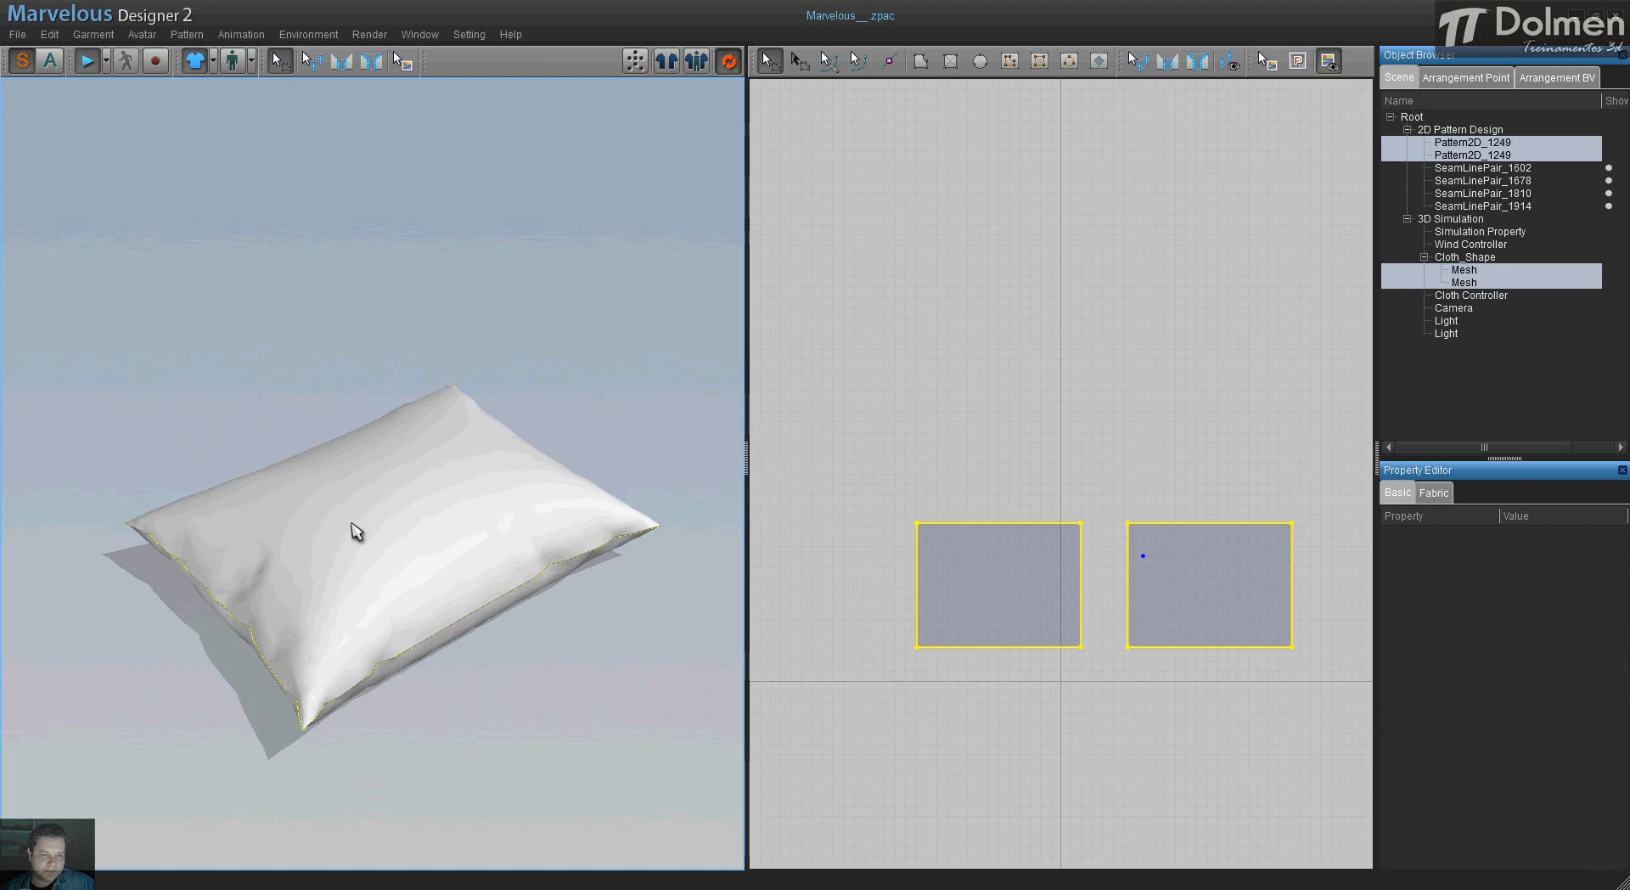
scroll(365, 528, up, 1)
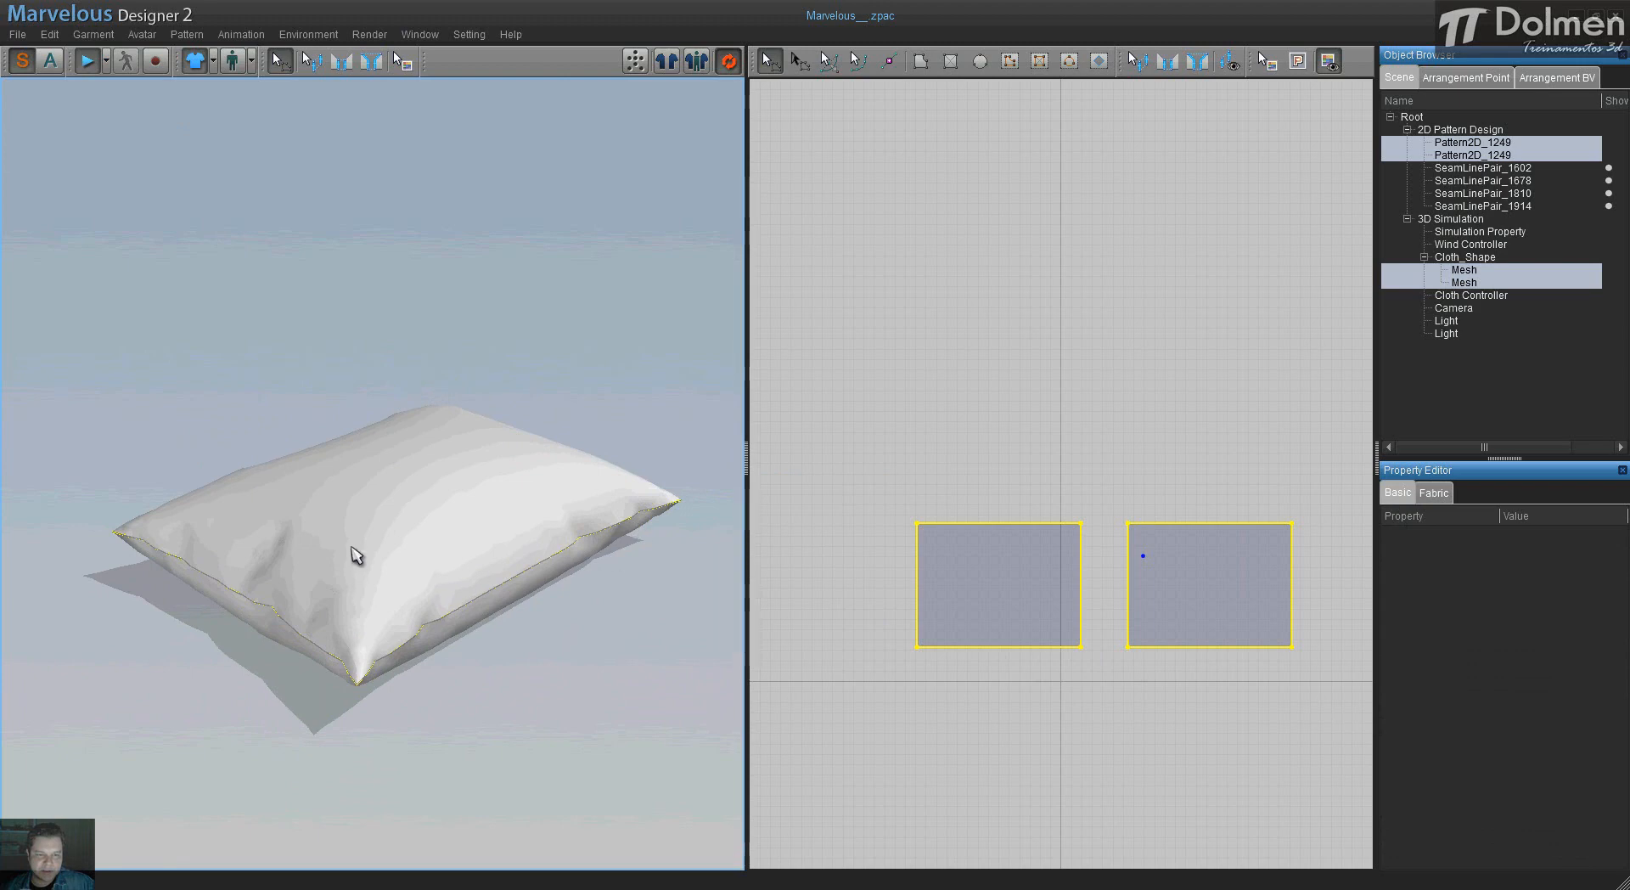
mouse_move(353, 557)
right_down()
mouse_move(342, 619)
mouse_move(360, 552)
right_up()
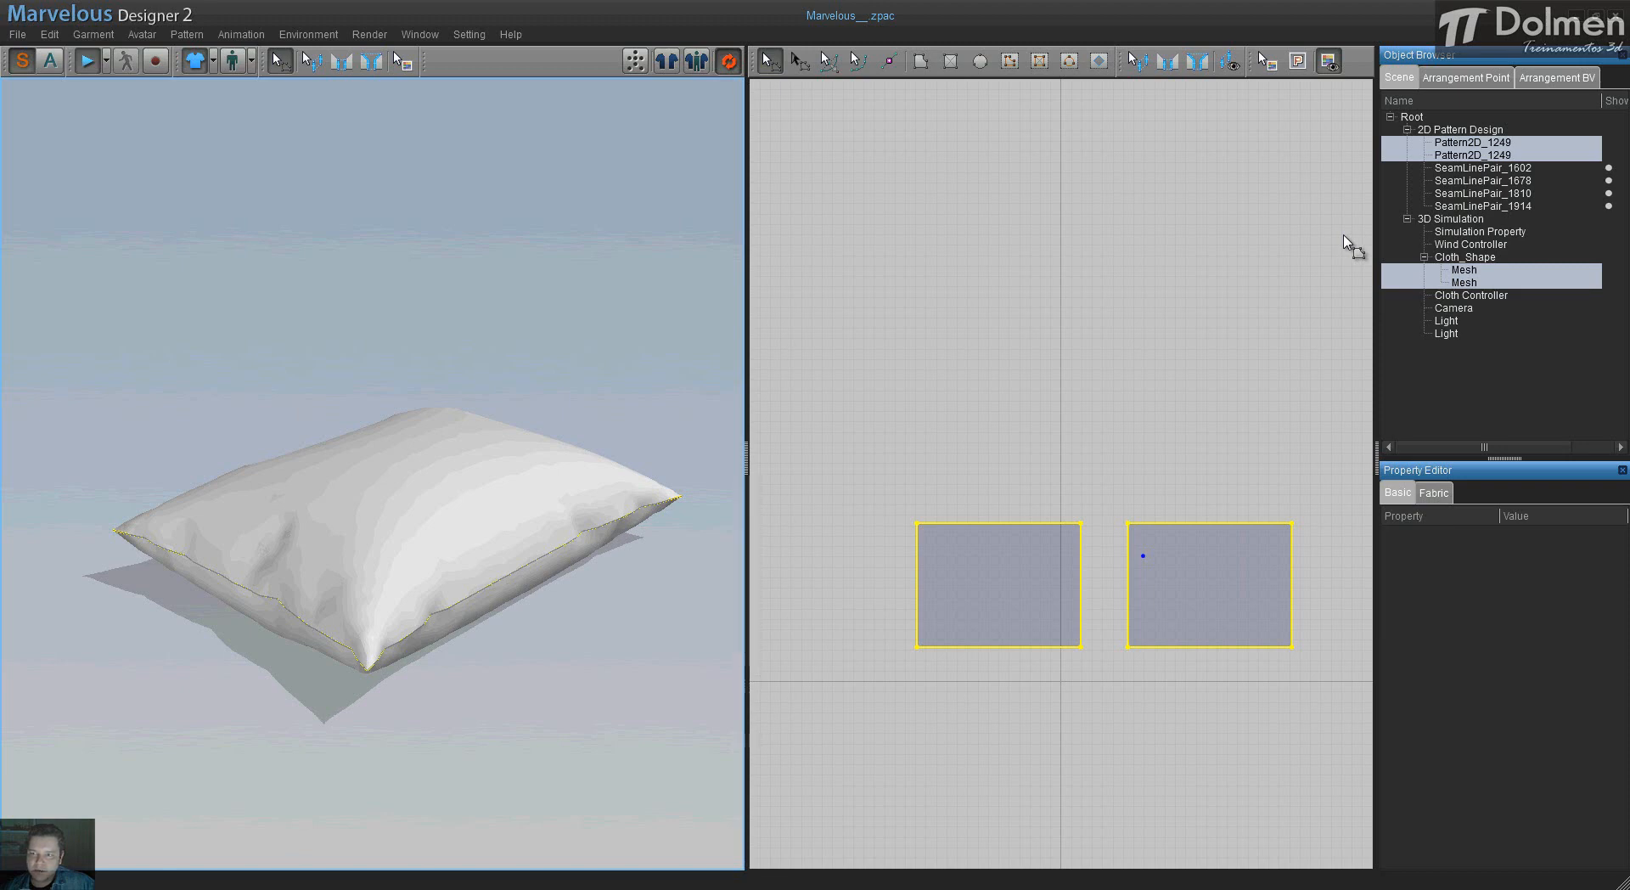
- Select all four seam line pairs and set their Fold Angle to 360
click(1471, 168)
ctrl+click(1483, 181)
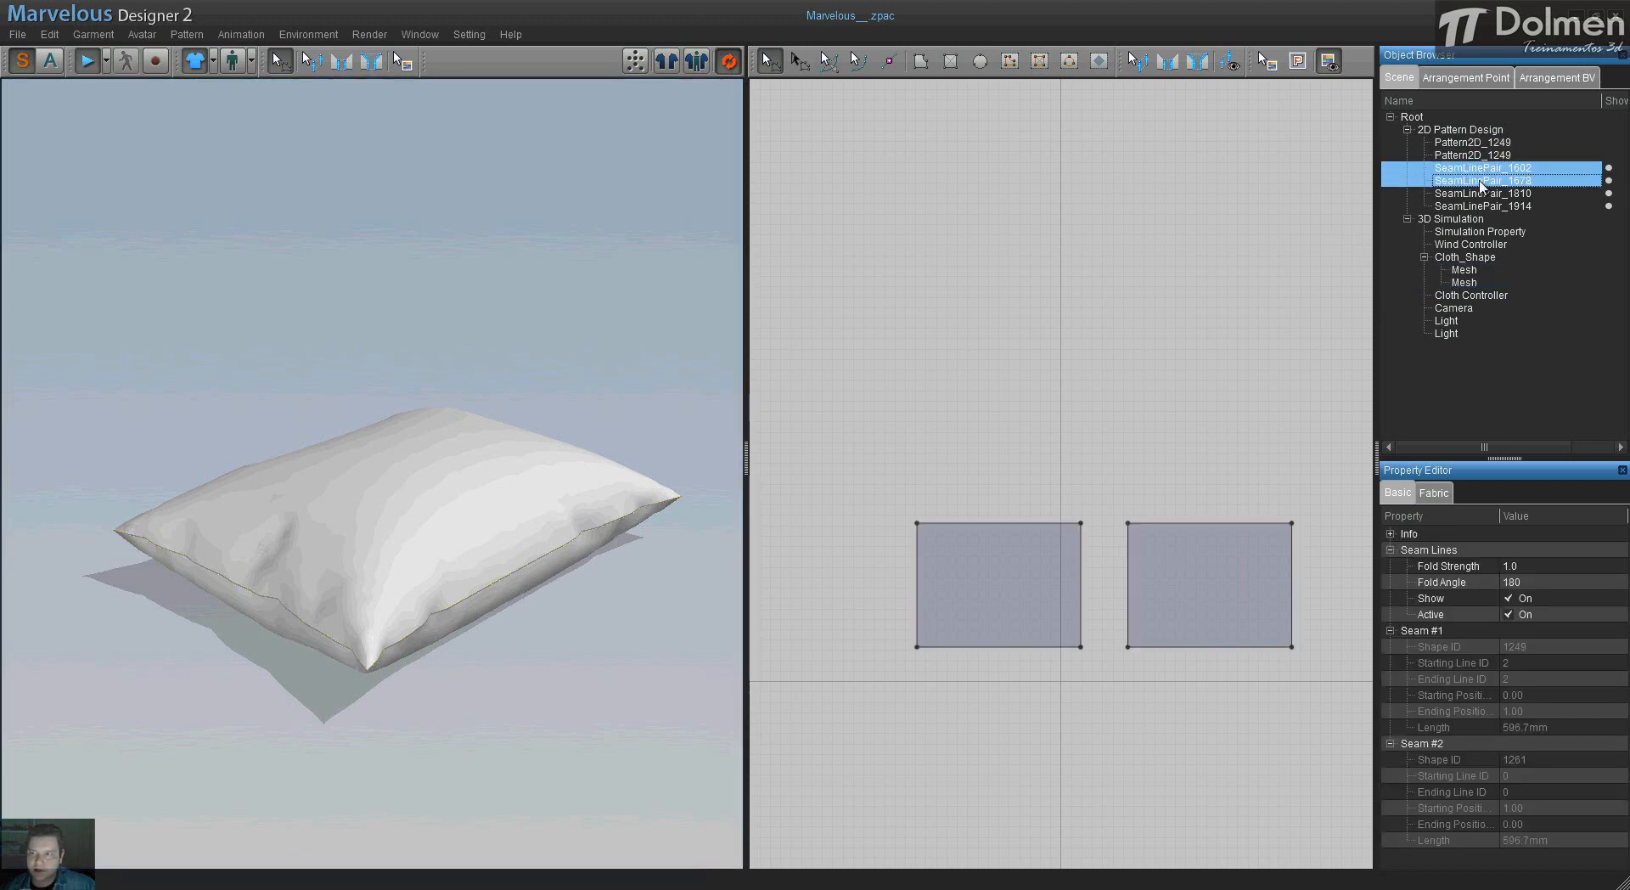
drag(1481, 185, 1482, 195)
click(1475, 172)
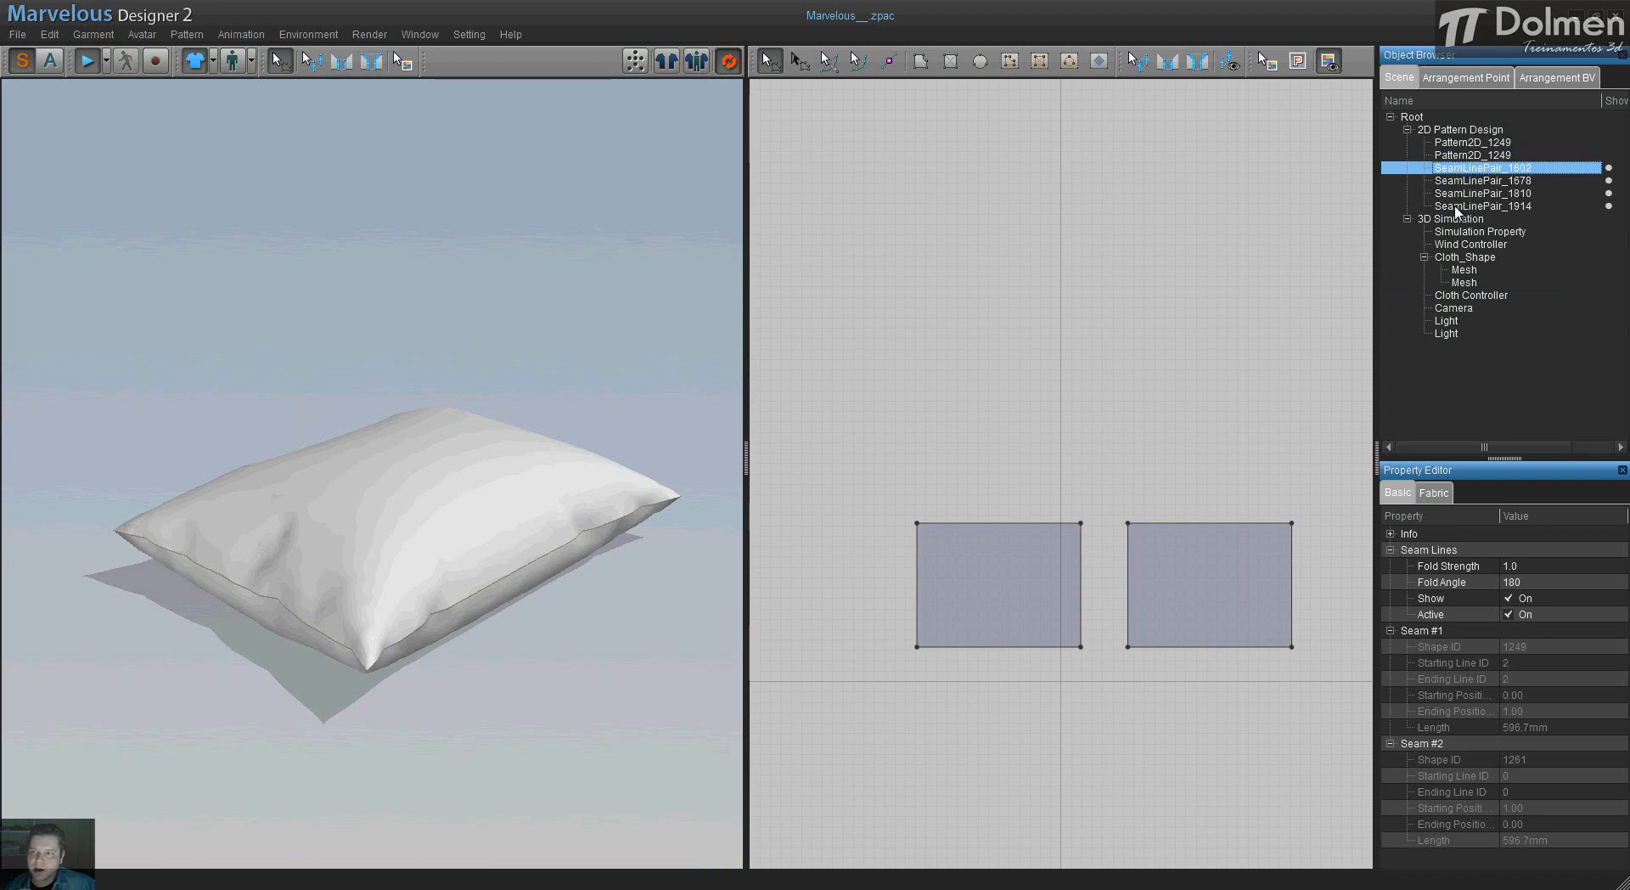
shift+click(1457, 207)
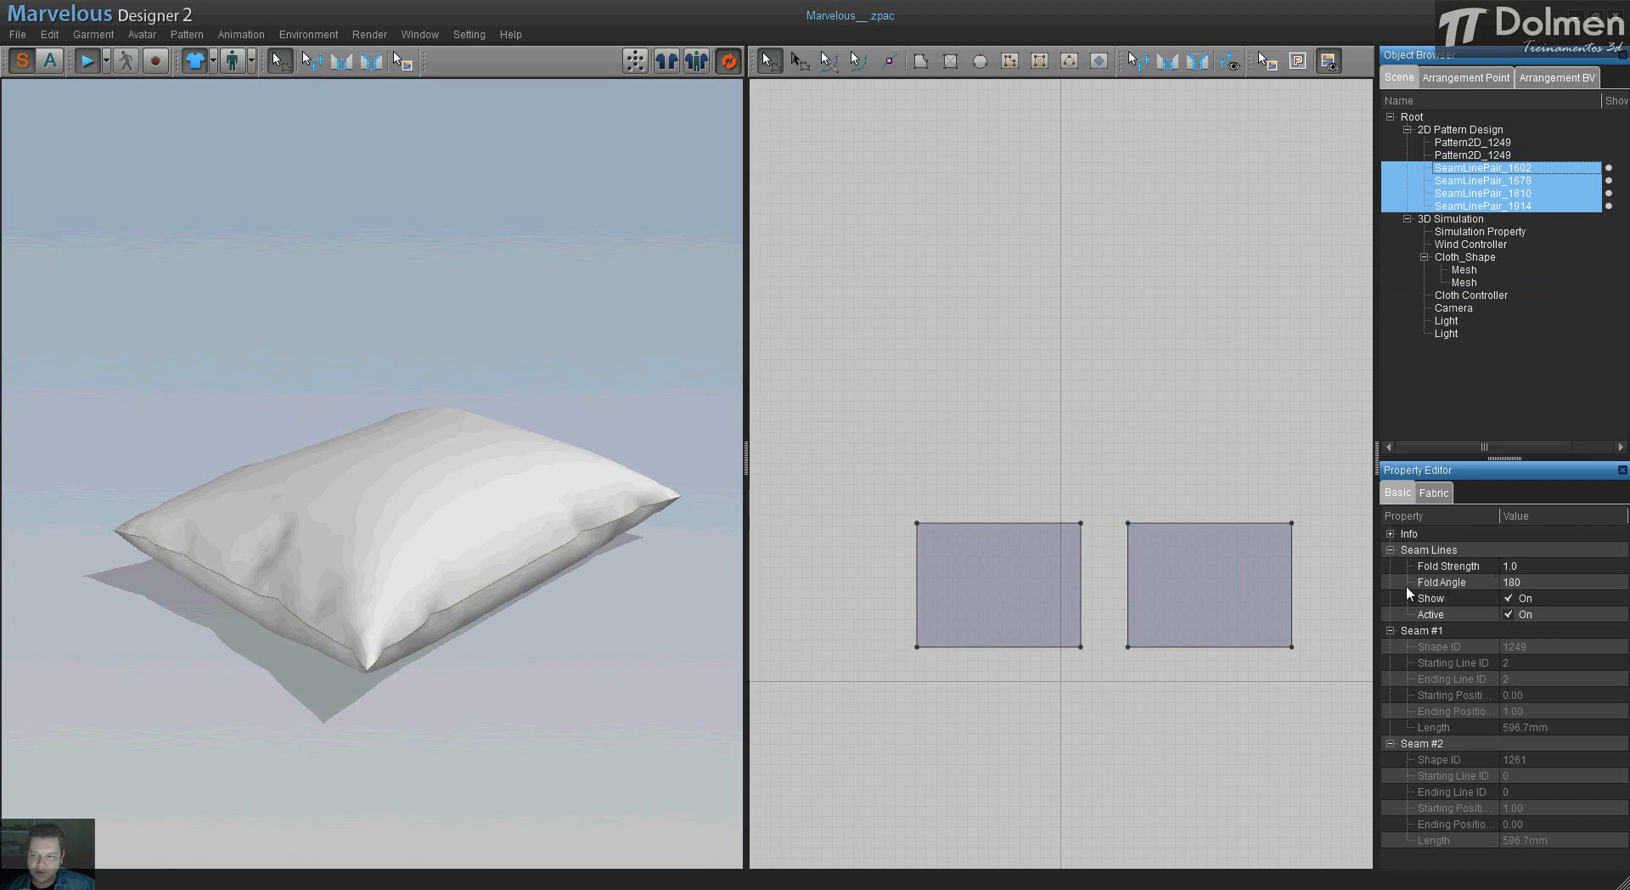
click(1450, 583)
click(1521, 584)
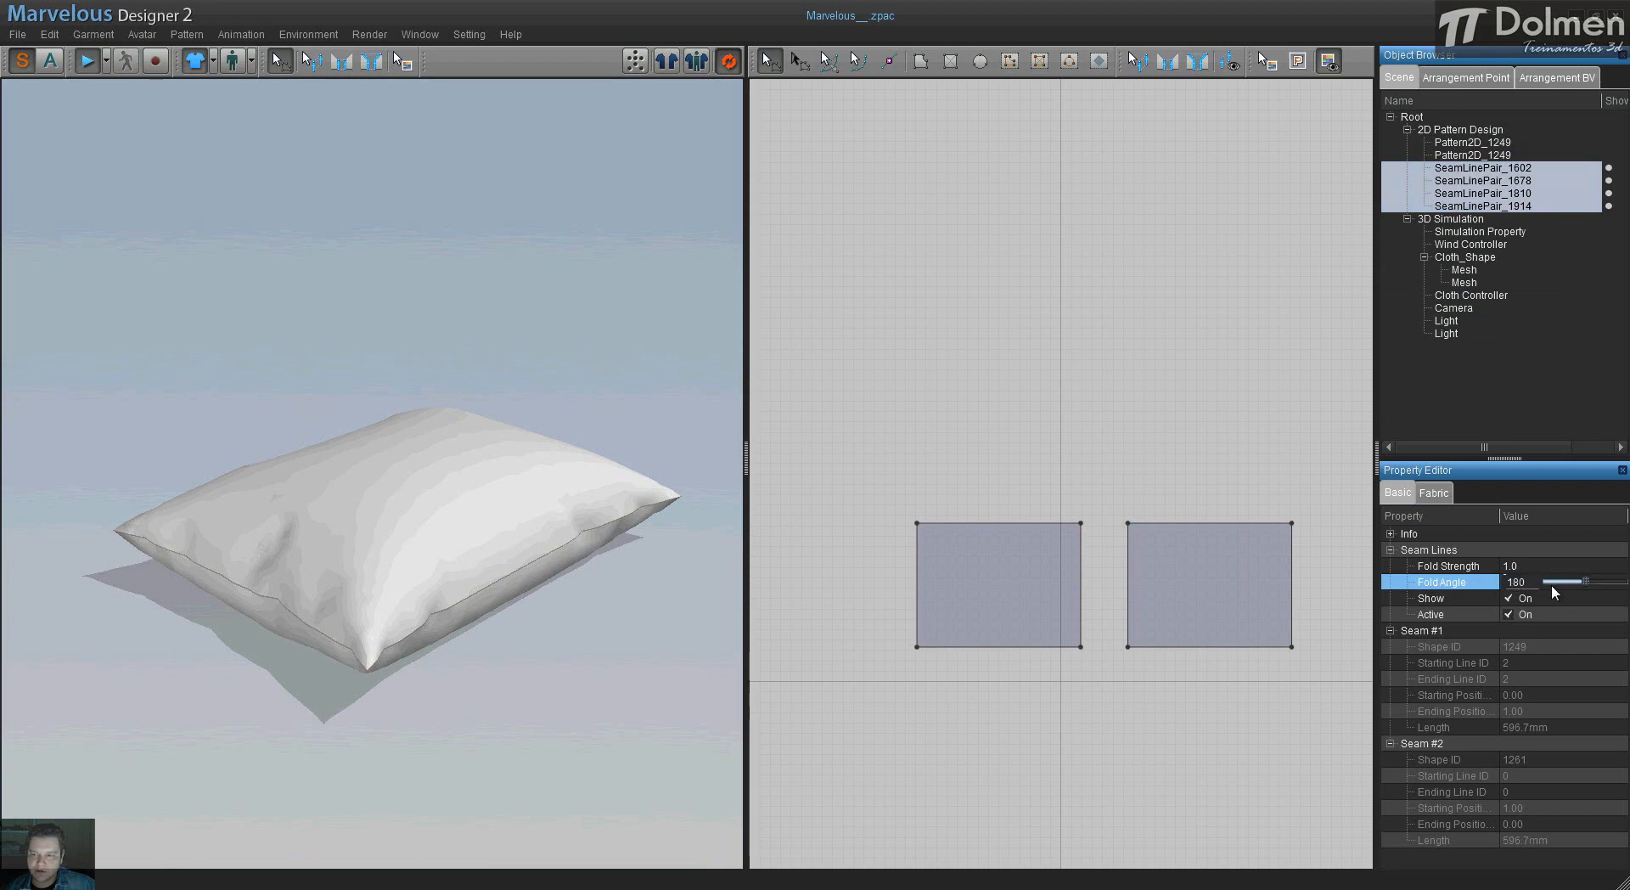
drag(1586, 582, 1623, 582)
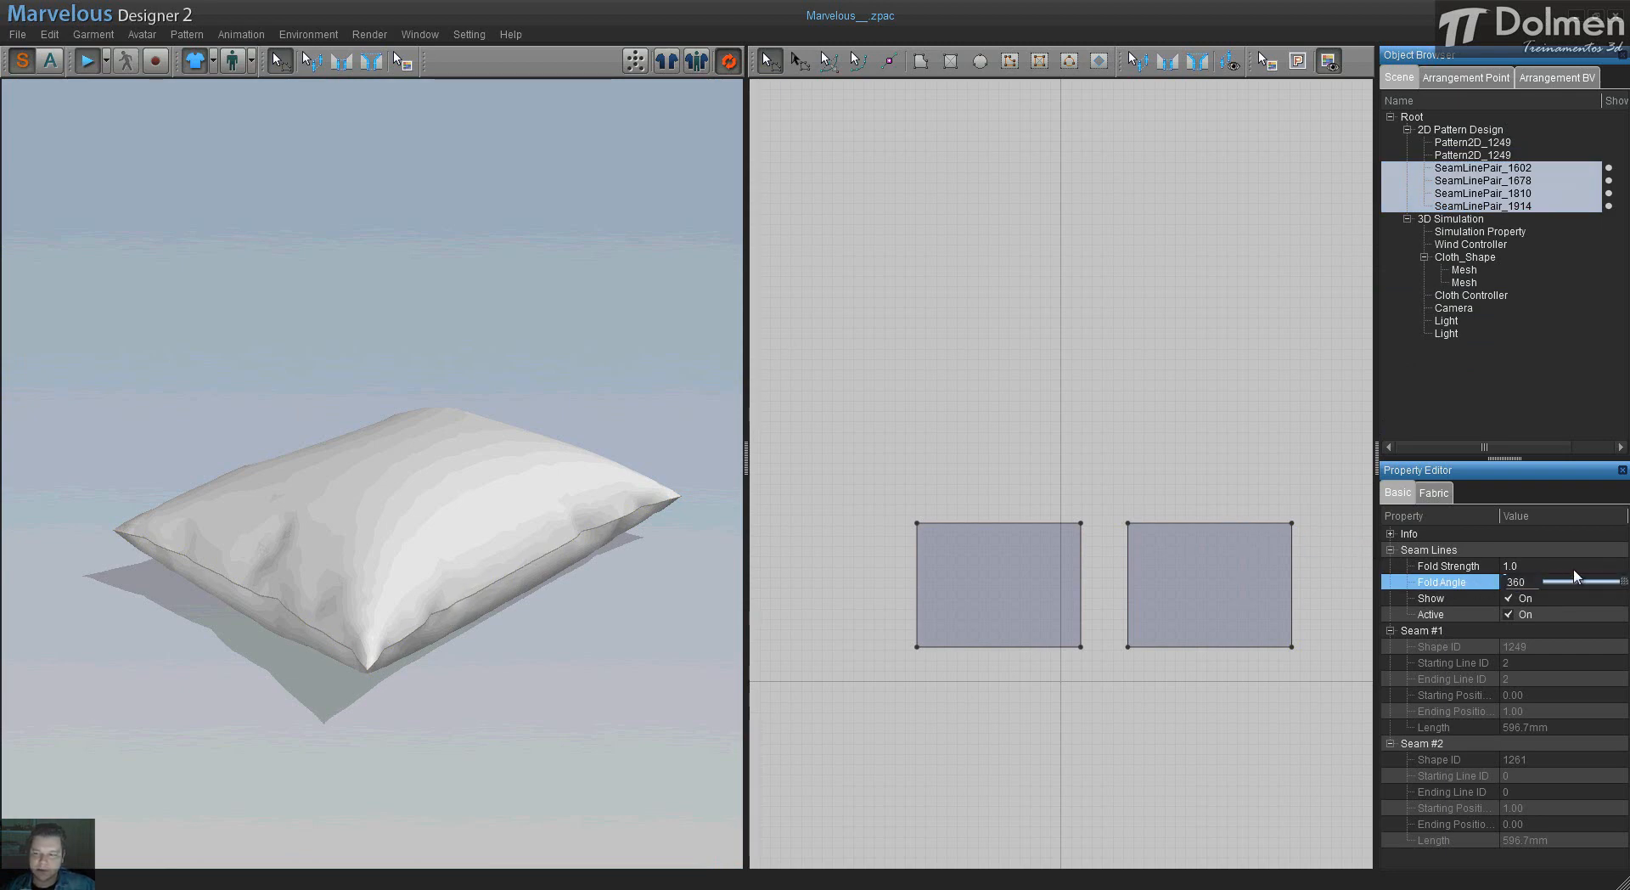
mouse_move(1623, 582)
mouse_down()
mouse_move(1575, 590)
mouse_move(1623, 583)
mouse_up()
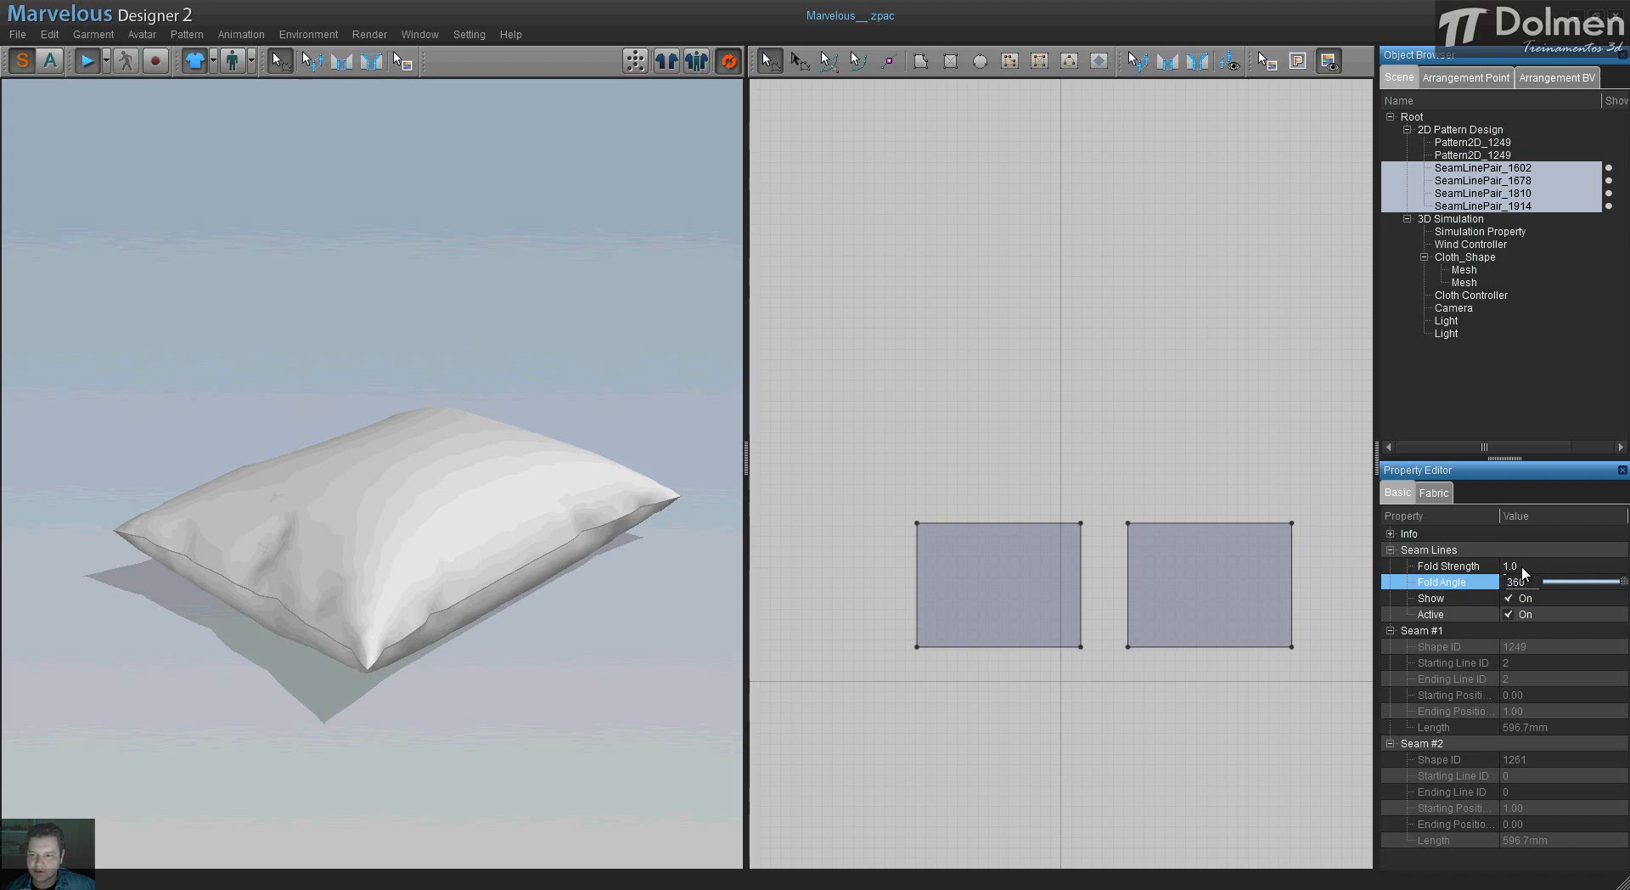
- Try Fold Strength values of 15 and 0 on the four selected seam line pairs
click(1546, 565)
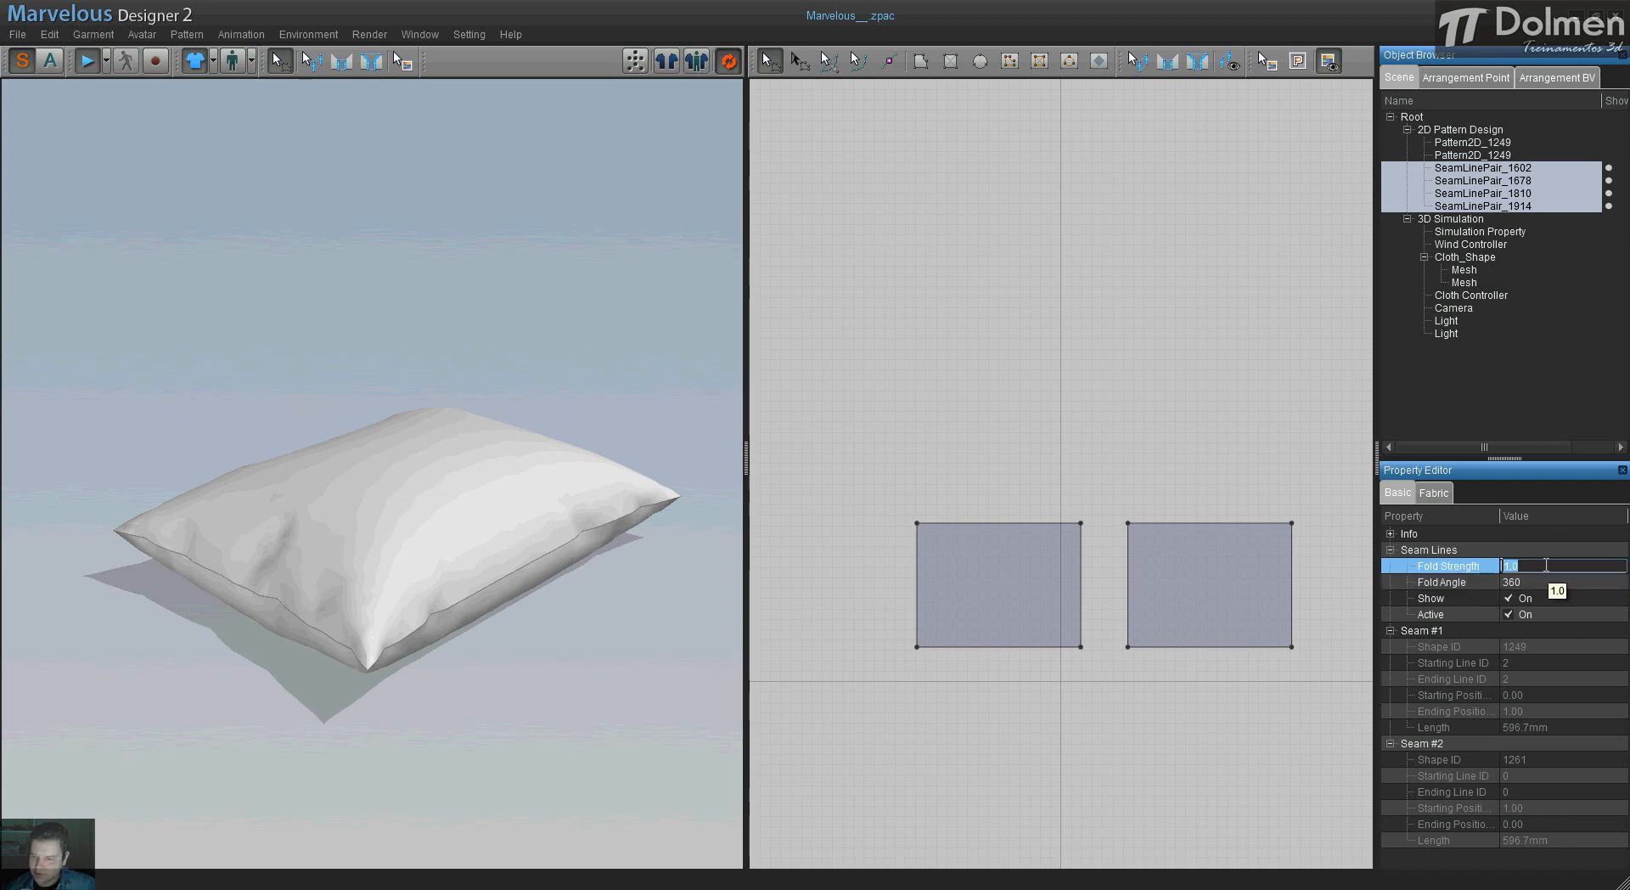
key(Return)
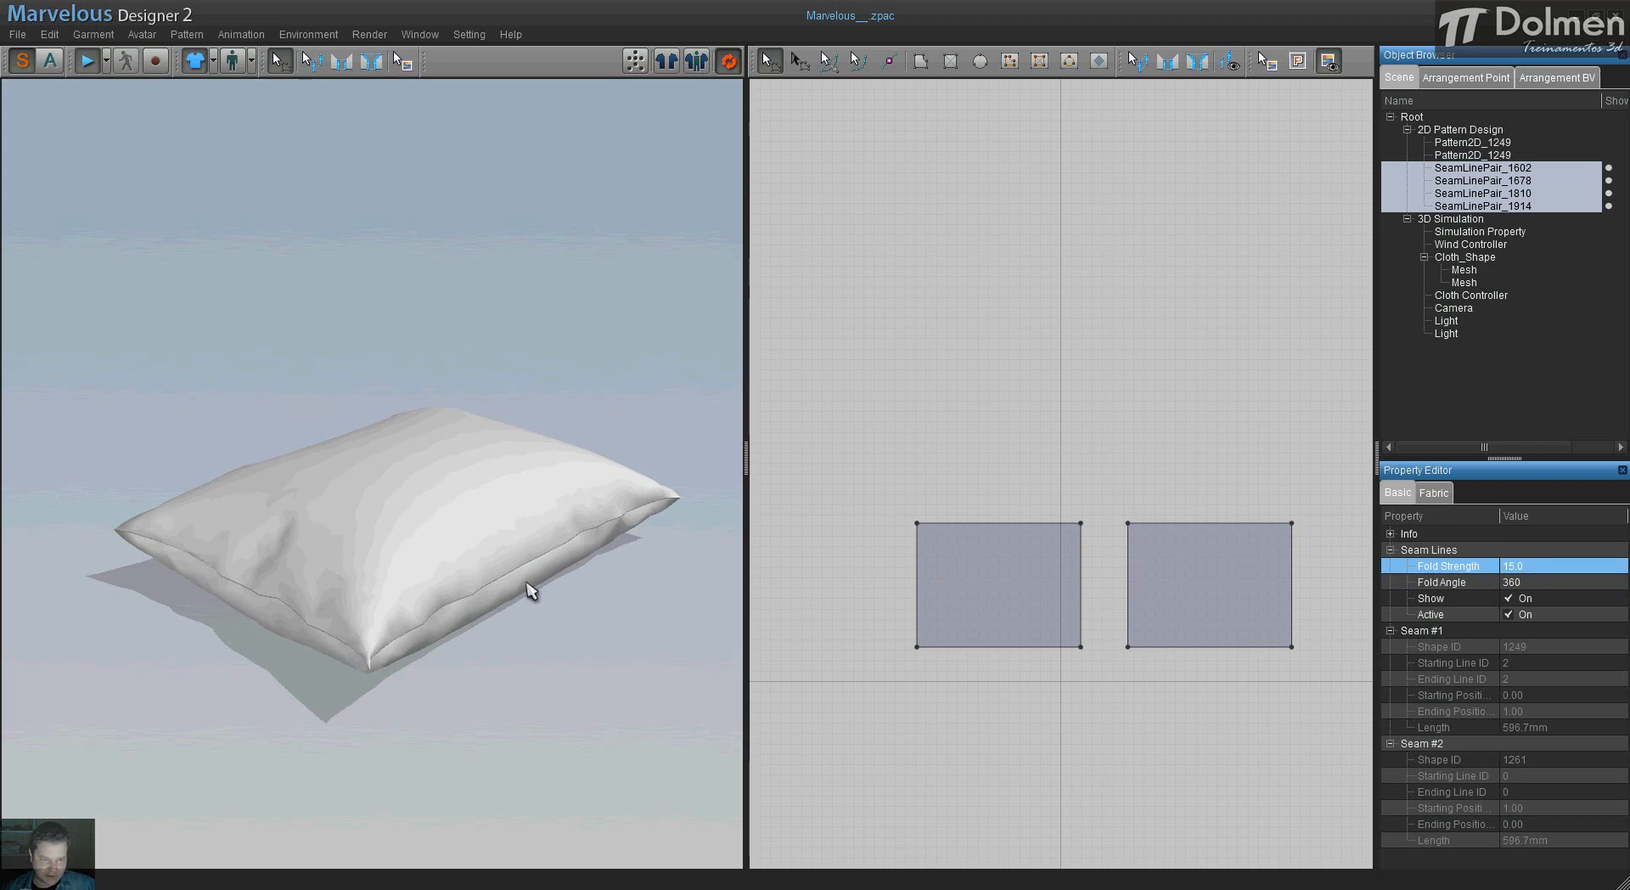
click(1556, 566)
text(0)
key(Return)
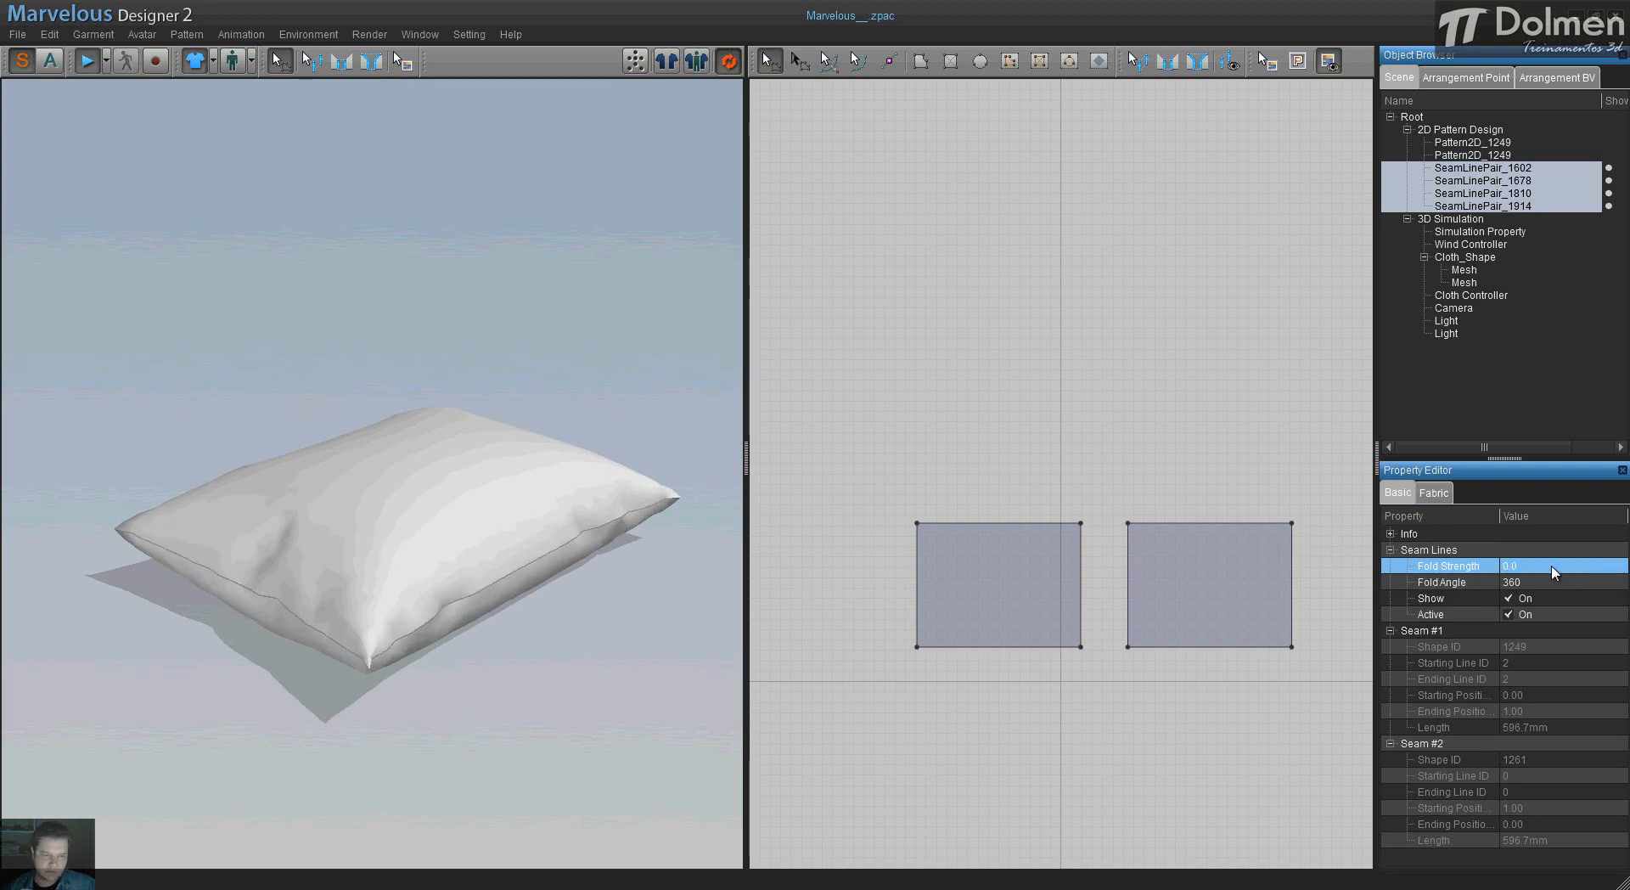
- Set the Fold Strength of the four selected seam line pairs to 15
click(1539, 566)
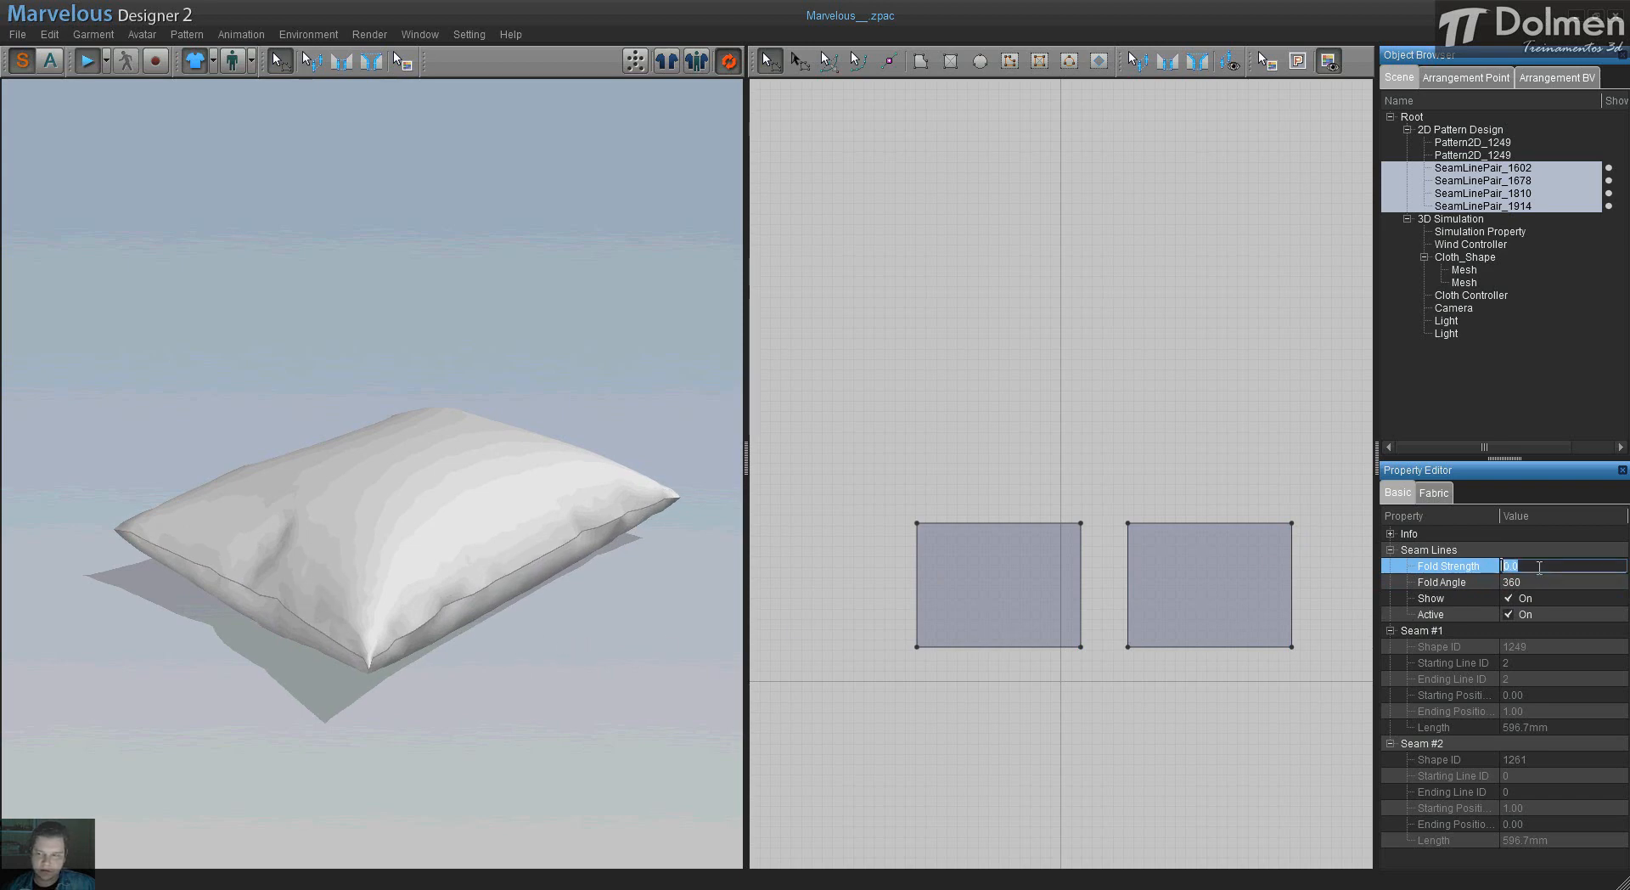
text(15)
key(Return)
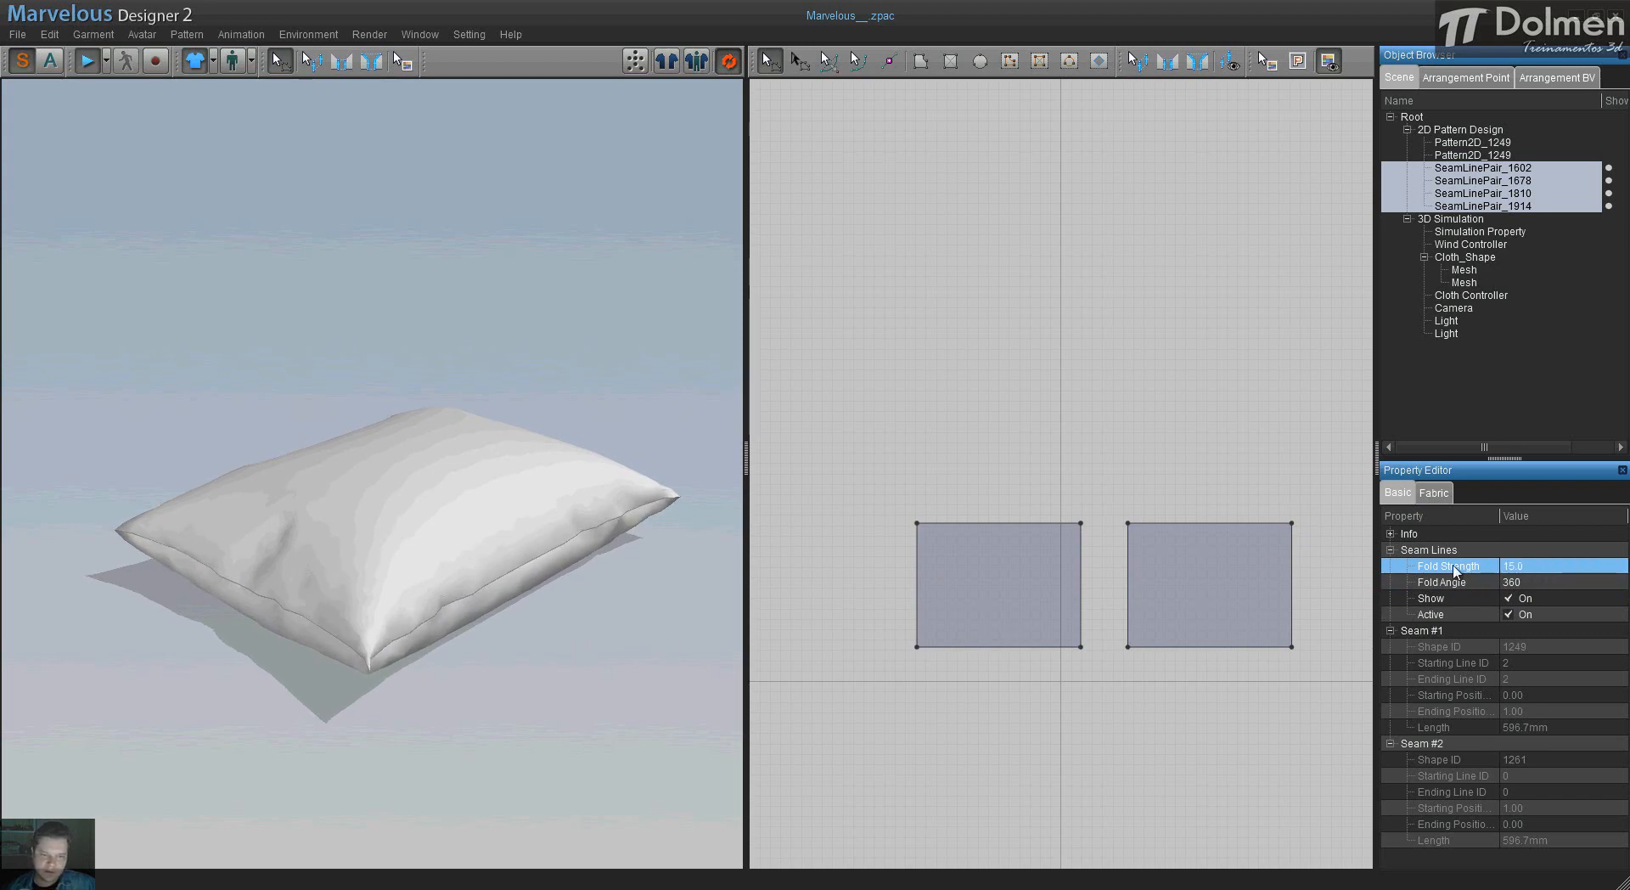
- Pull on the pillow's surface in the 3D view while the simulation runs to shift the cloth
right_drag(444, 505, 444, 542)
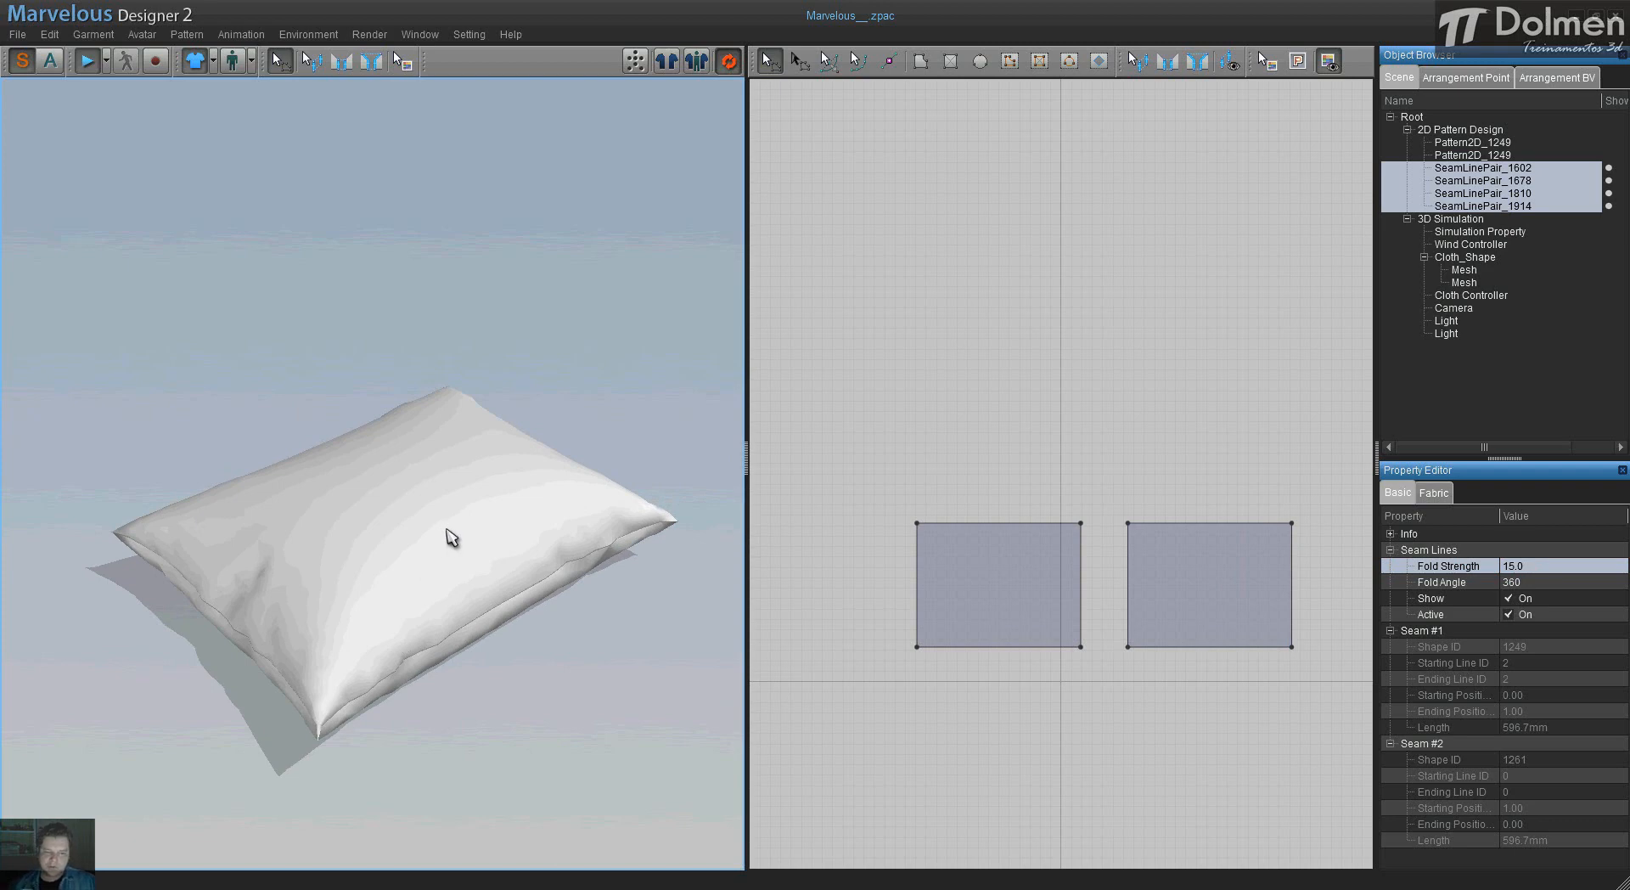
drag(445, 526, 517, 553)
drag(415, 674, 226, 674)
drag(157, 602, 151, 450)
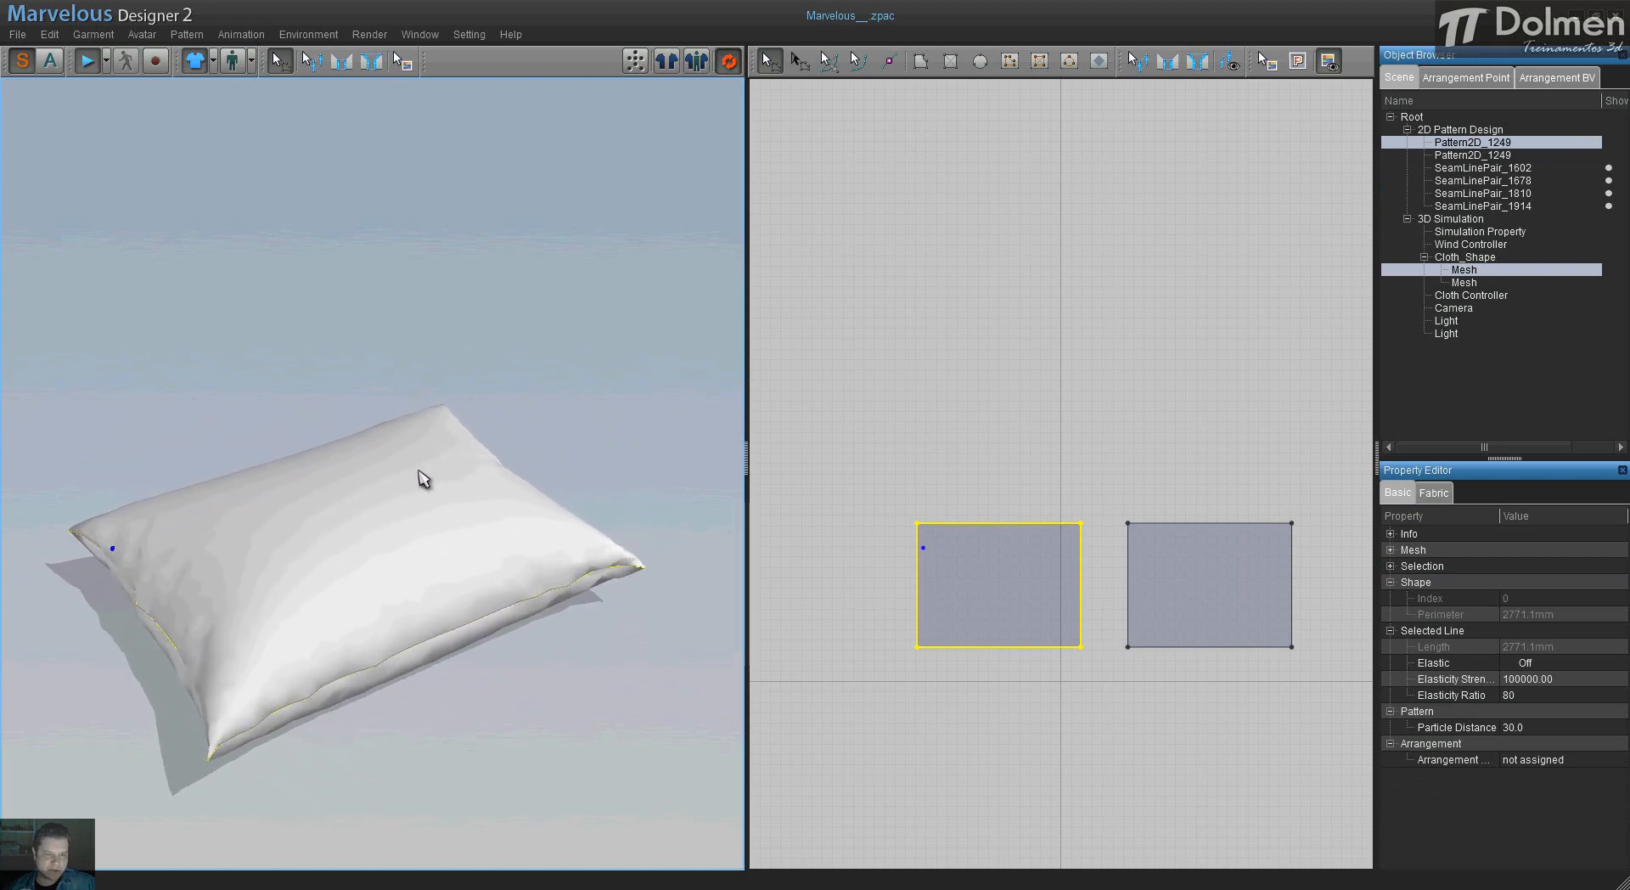
mouse_move(418, 468)
mouse_down()
mouse_move(349, 537)
mouse_move(391, 495)
mouse_up()
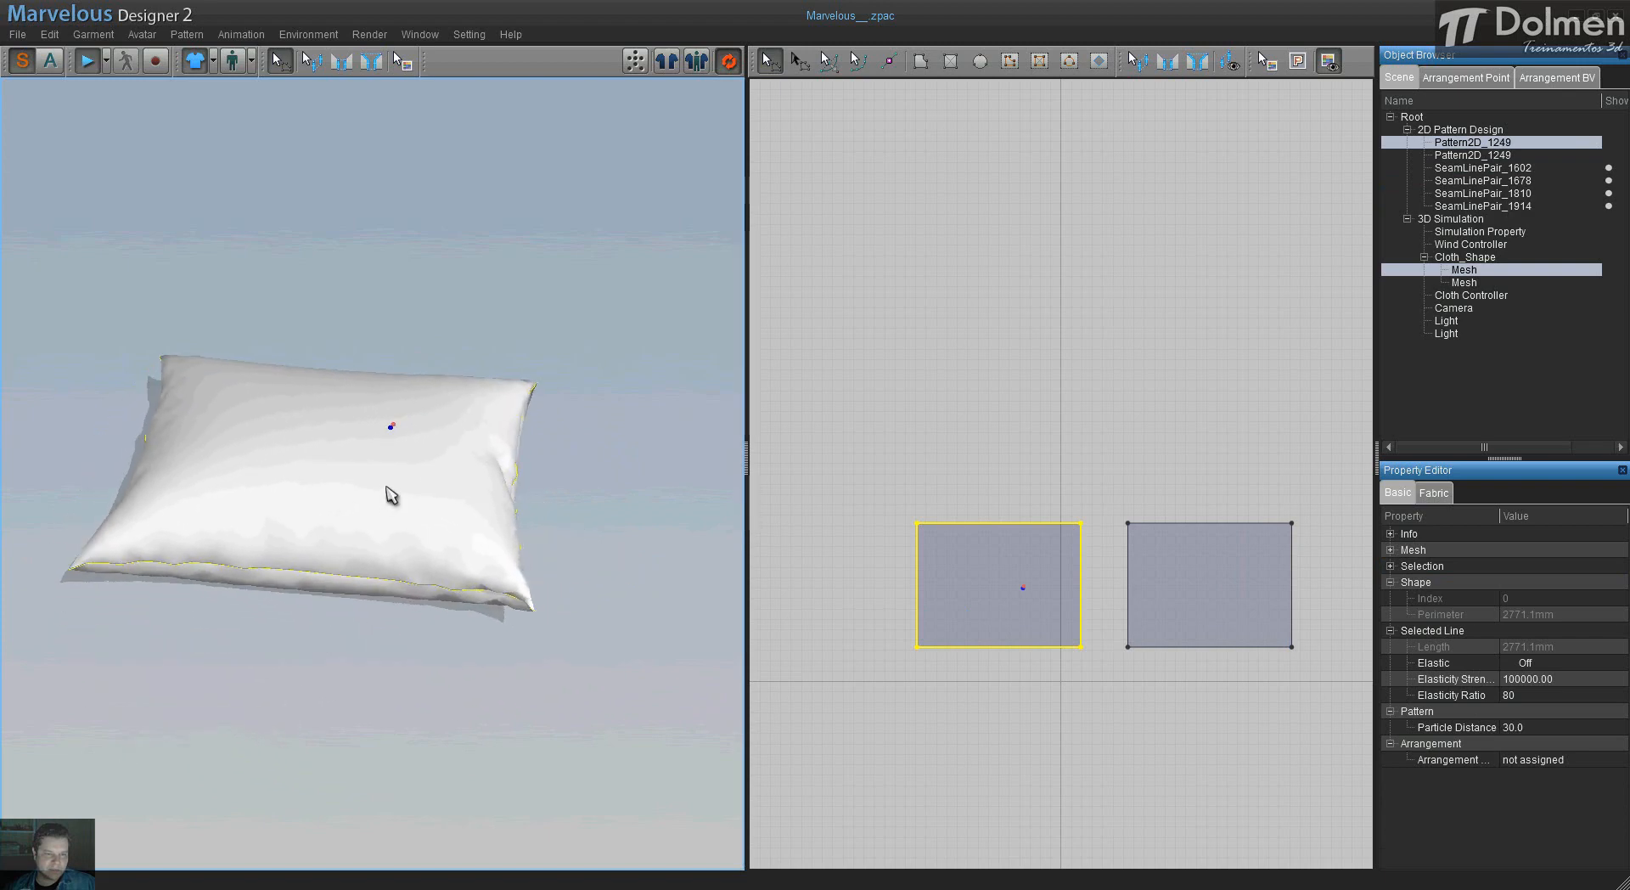
- Pin points on the pillow's upper face and pull the cloth around them to form creases
drag(395, 424, 431, 464)
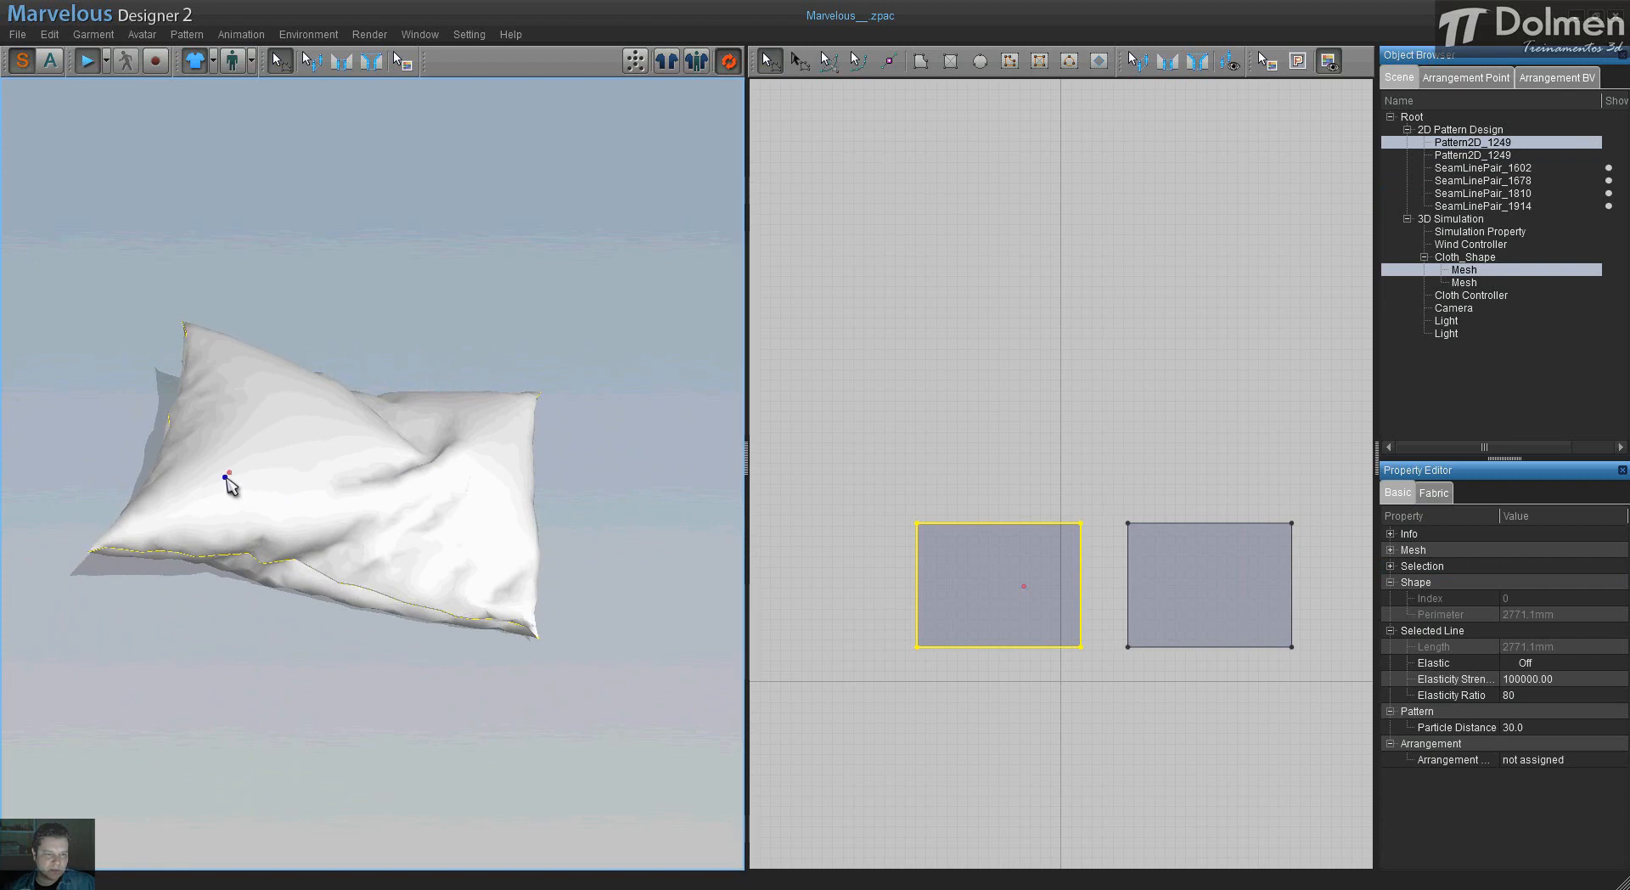
drag(220, 480, 183, 490)
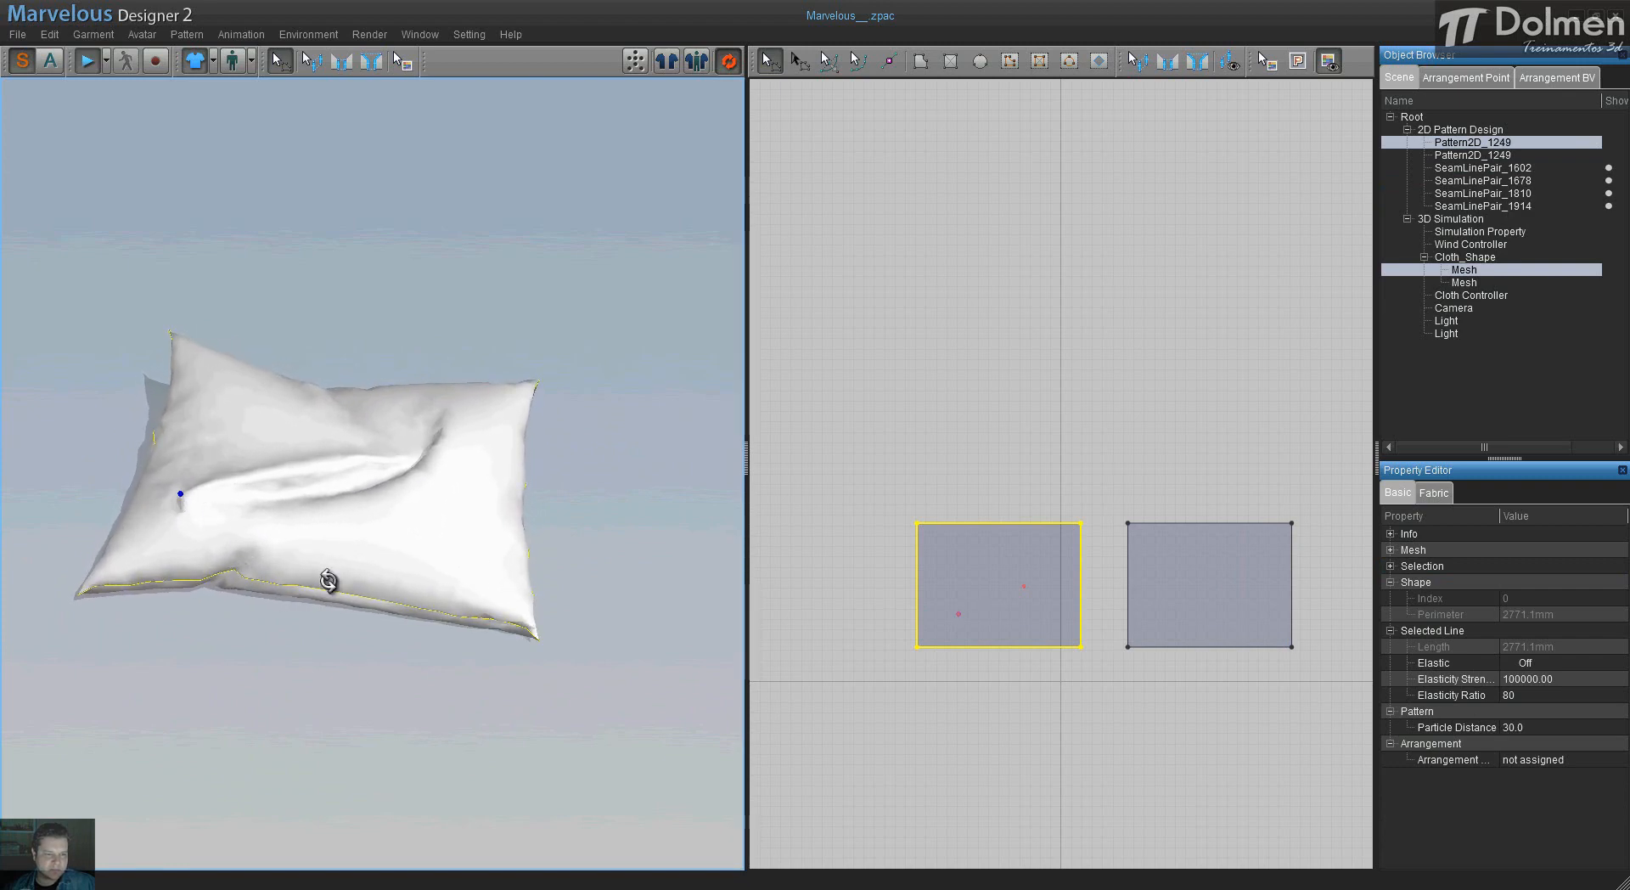
right_drag(328, 581, 408, 534)
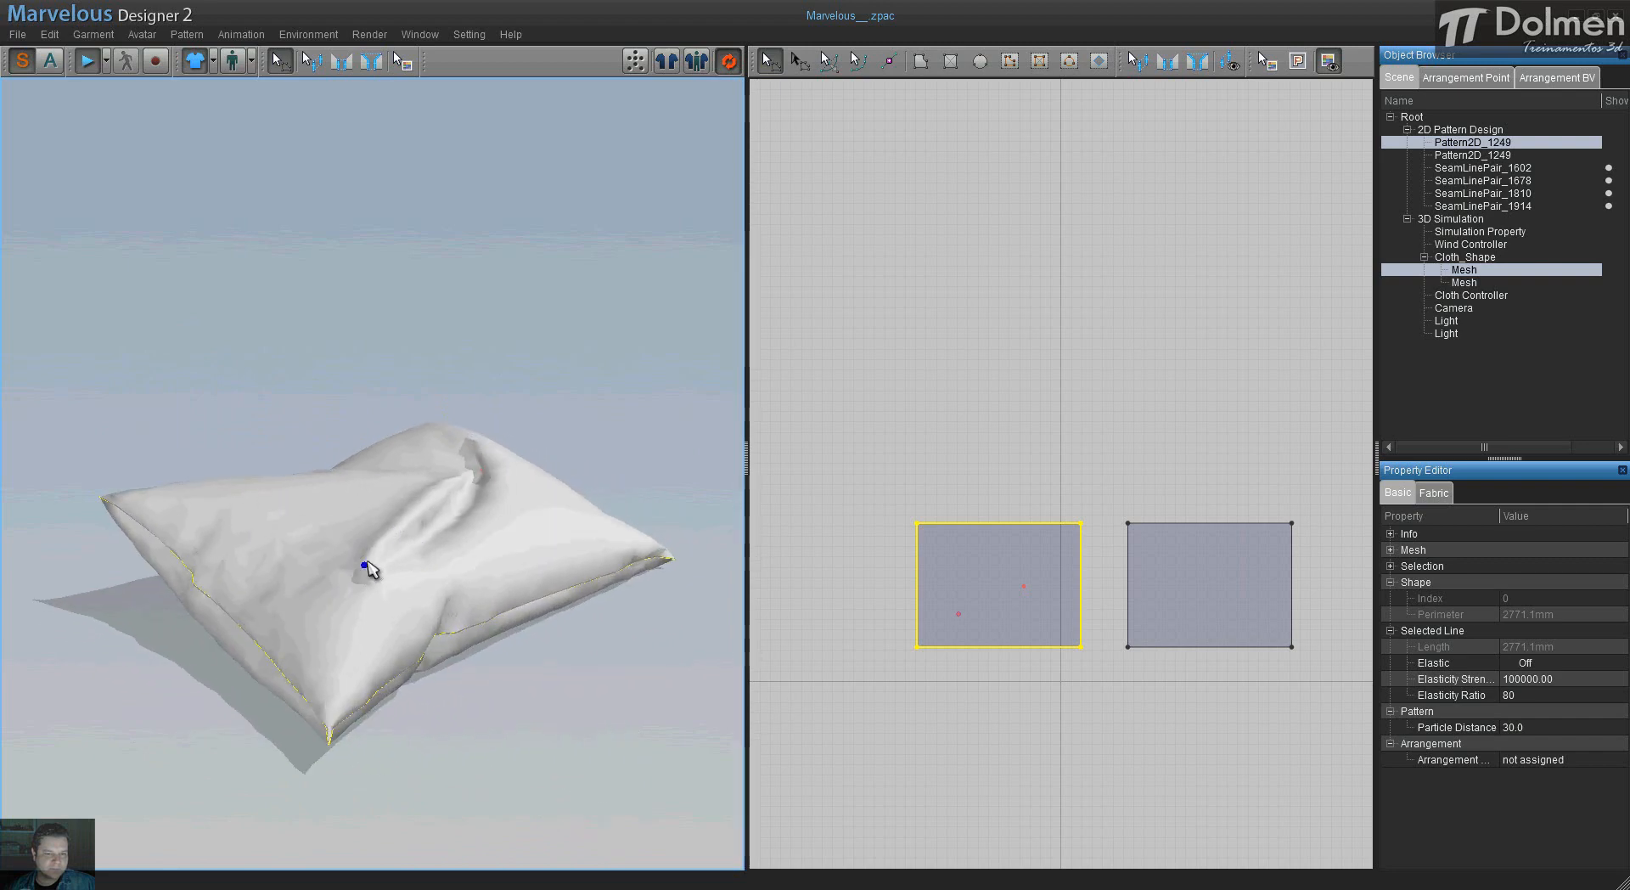
click(410, 574)
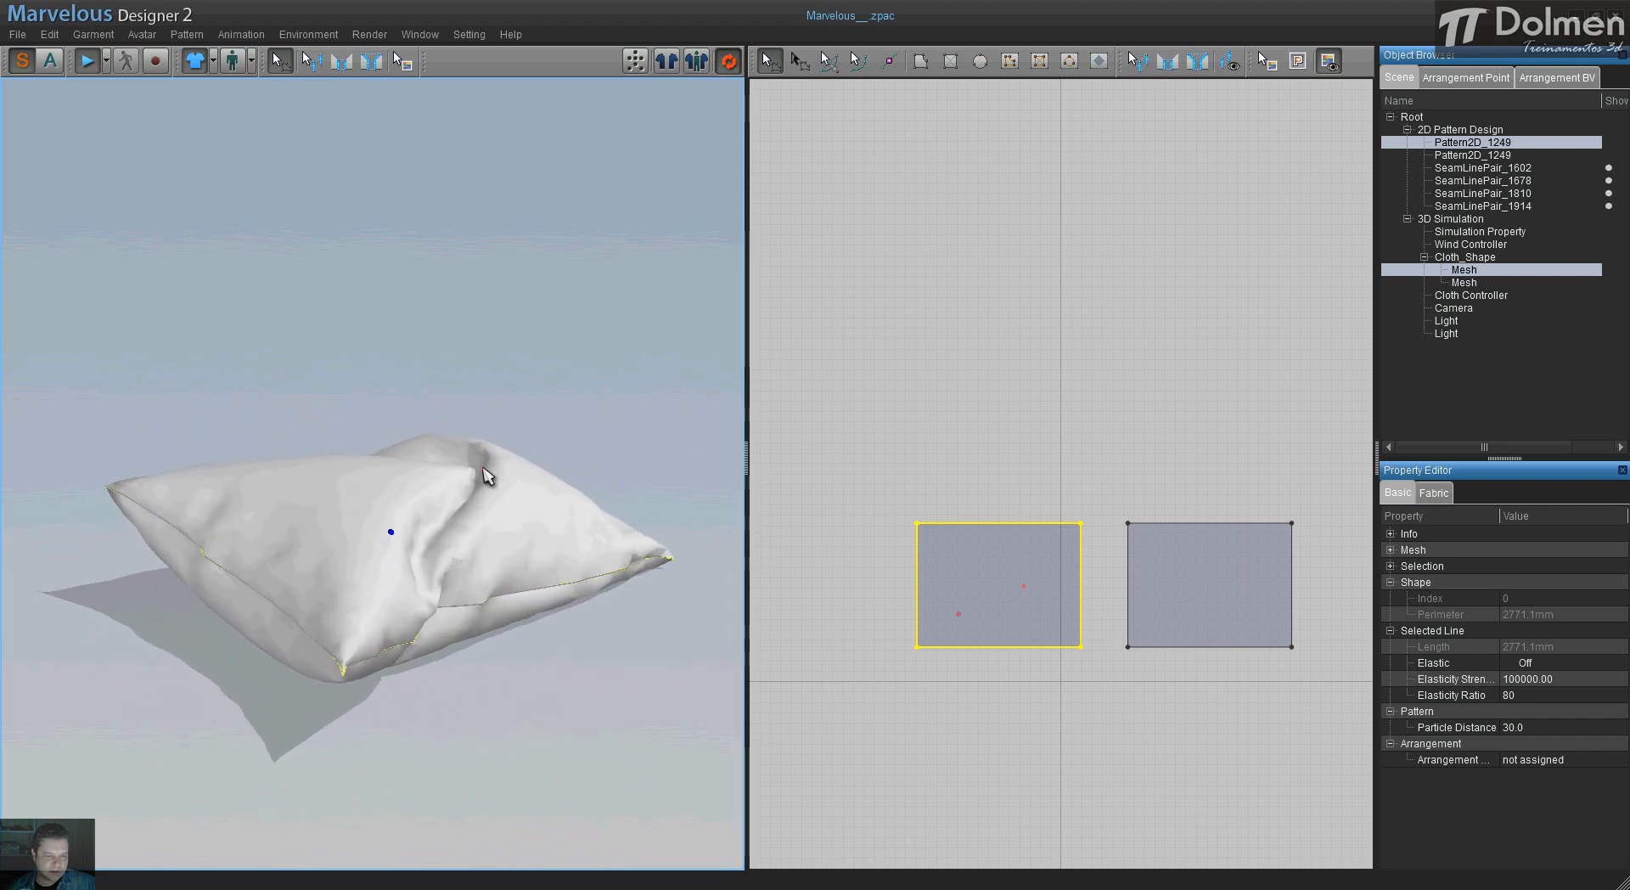
drag(494, 473, 410, 481)
right_drag(433, 526, 416, 572)
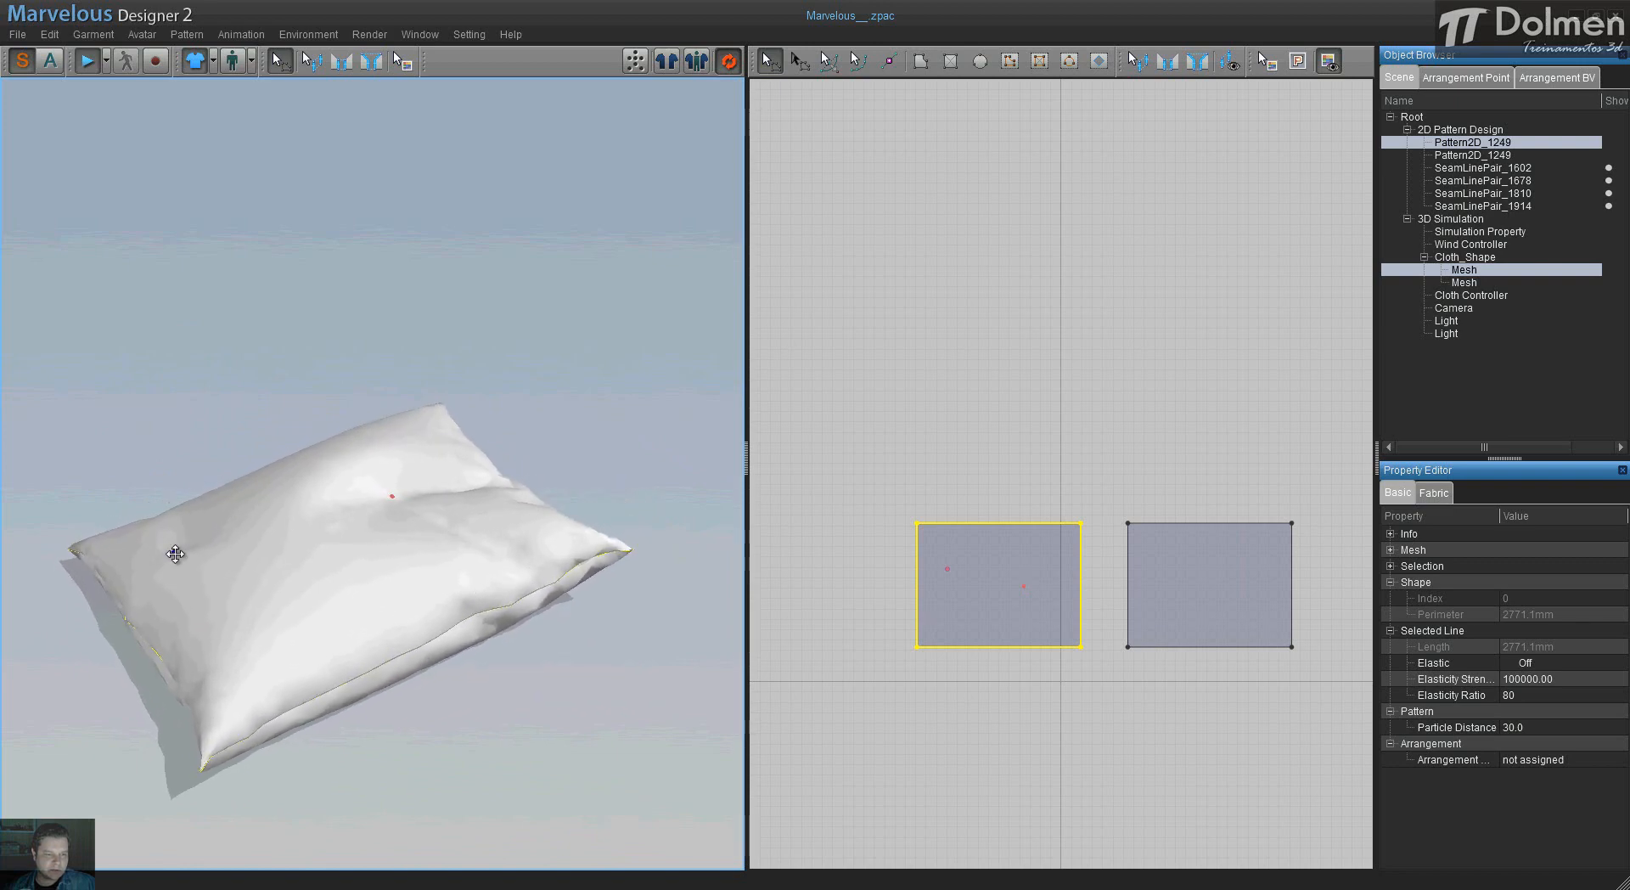
- Turn on Elastic for the selected pattern's outline and set its Elasticity Ratio to 96 after trying 66
right_drag(192, 574, 368, 626)
middle_drag(368, 626, 397, 602)
right_drag(397, 602, 538, 537)
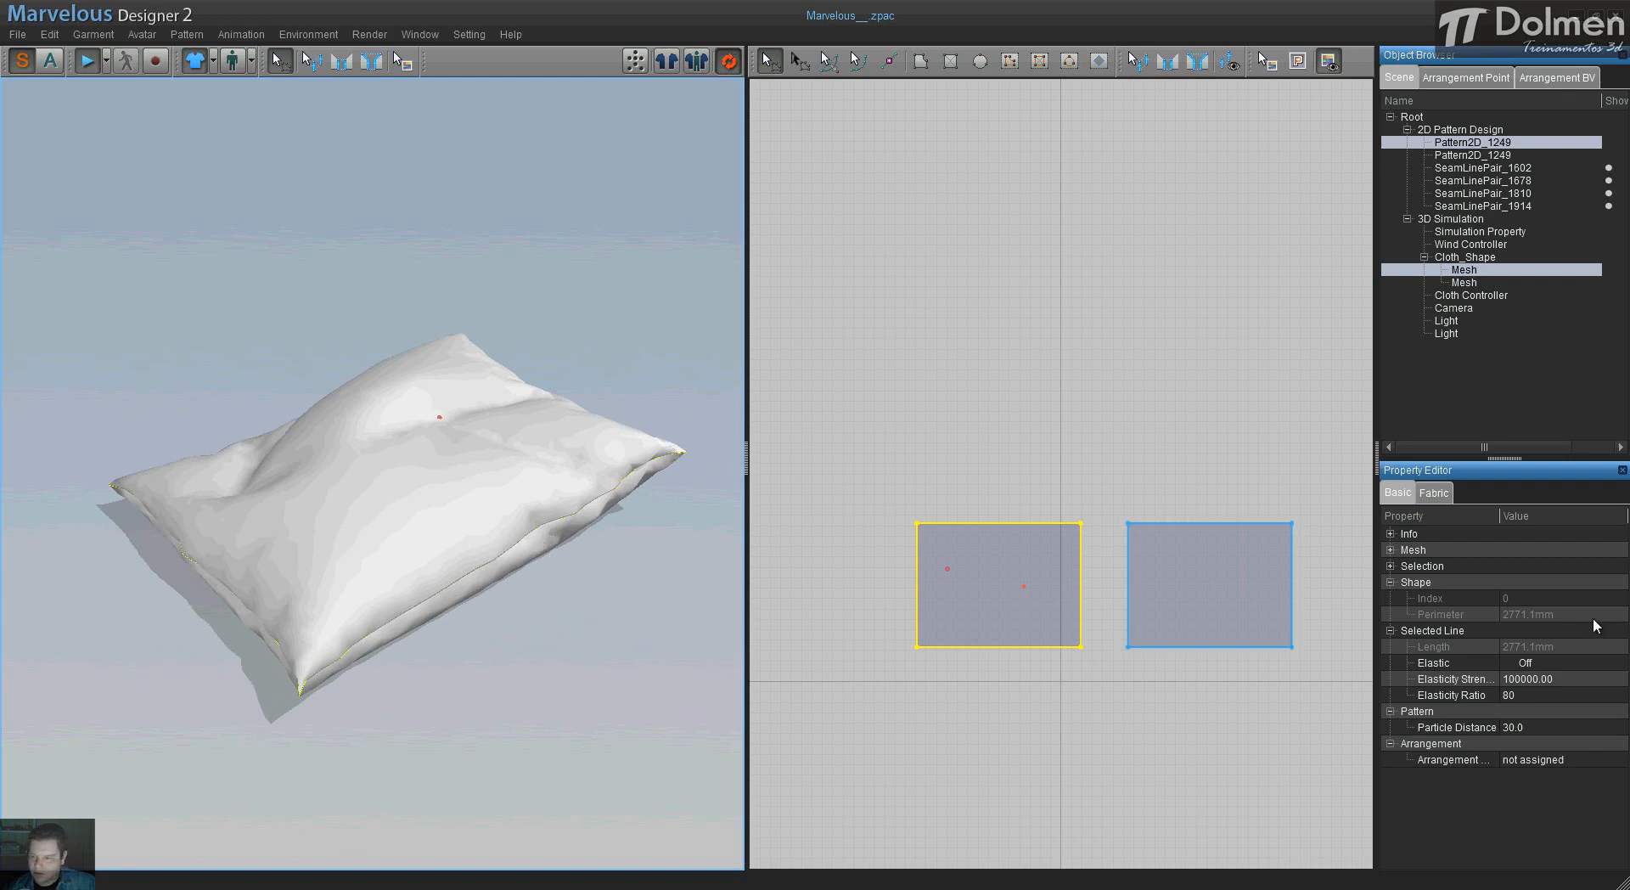
click(1510, 663)
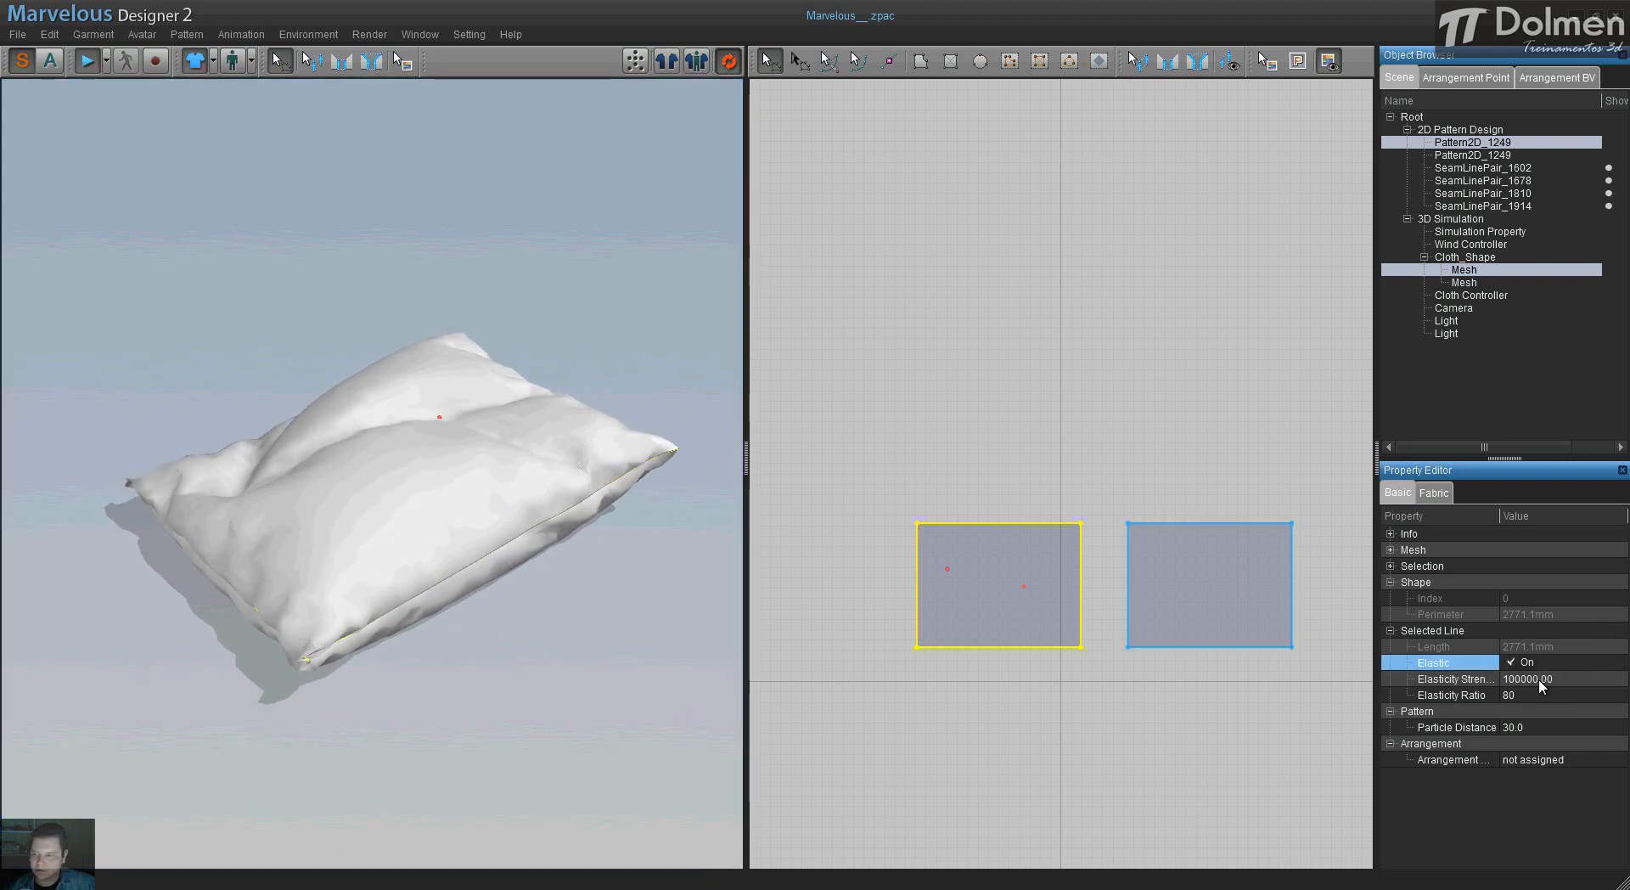
click(1513, 694)
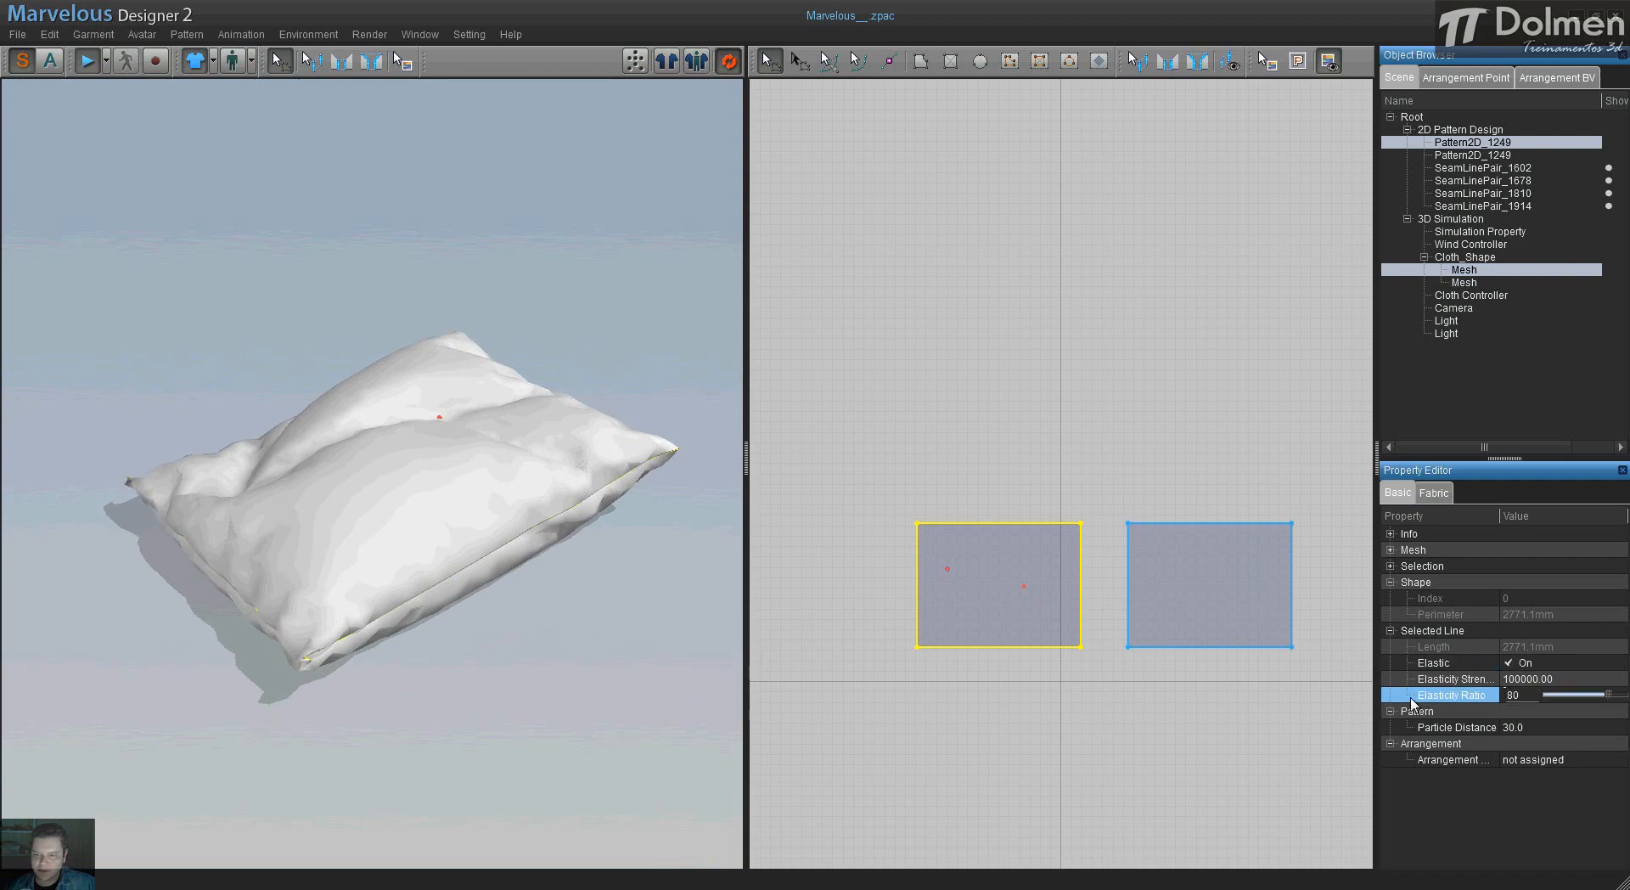
drag(1608, 696, 1597, 696)
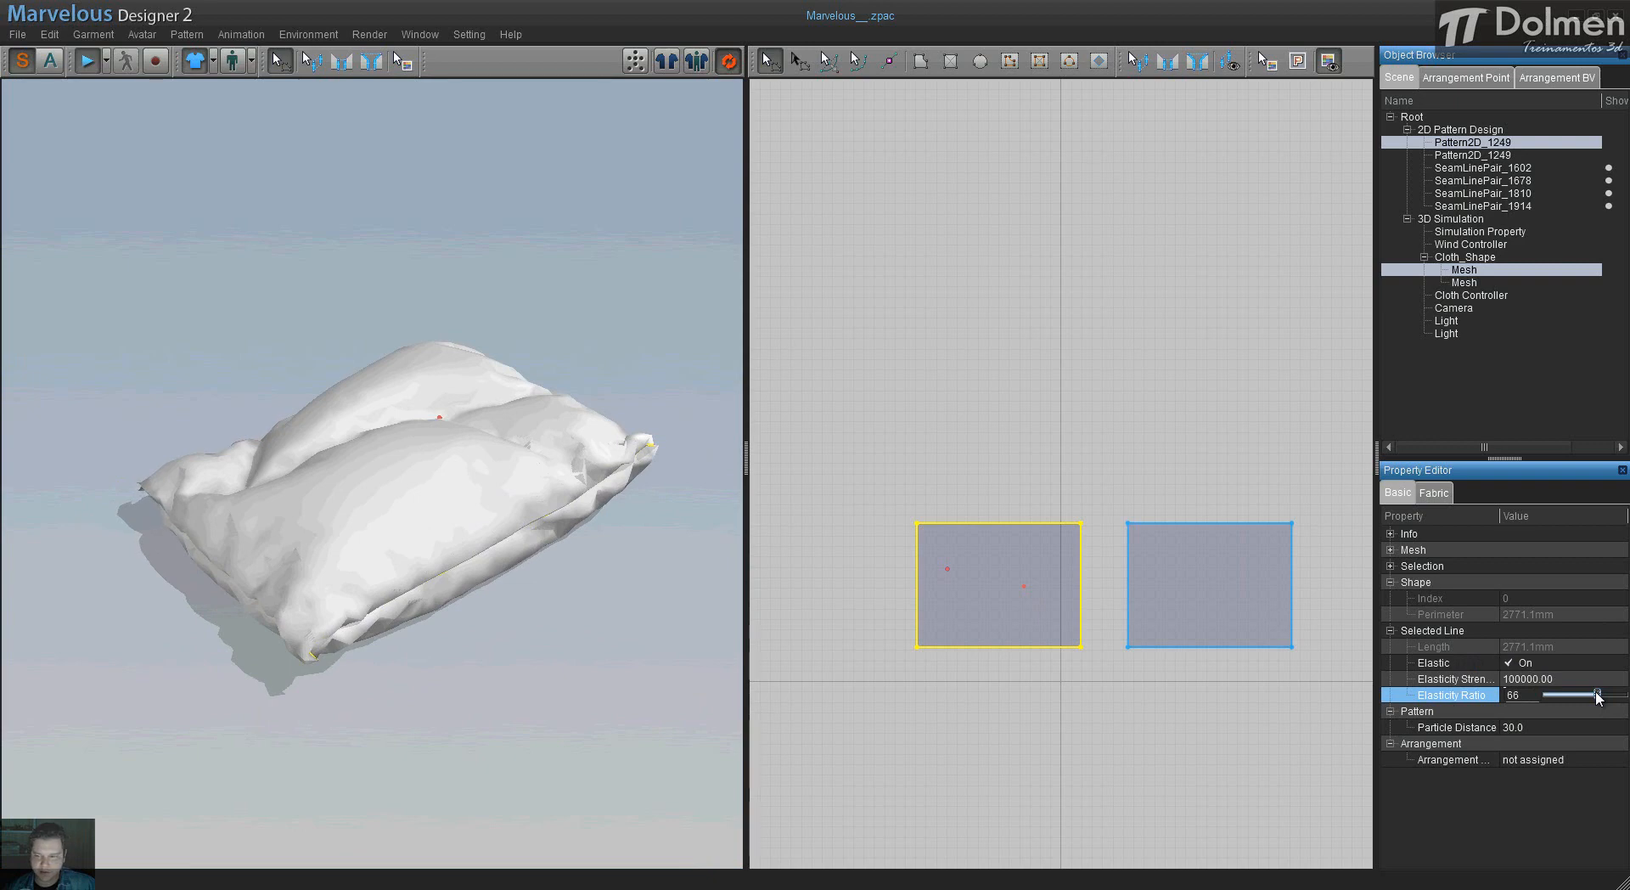
drag(1597, 696, 1621, 696)
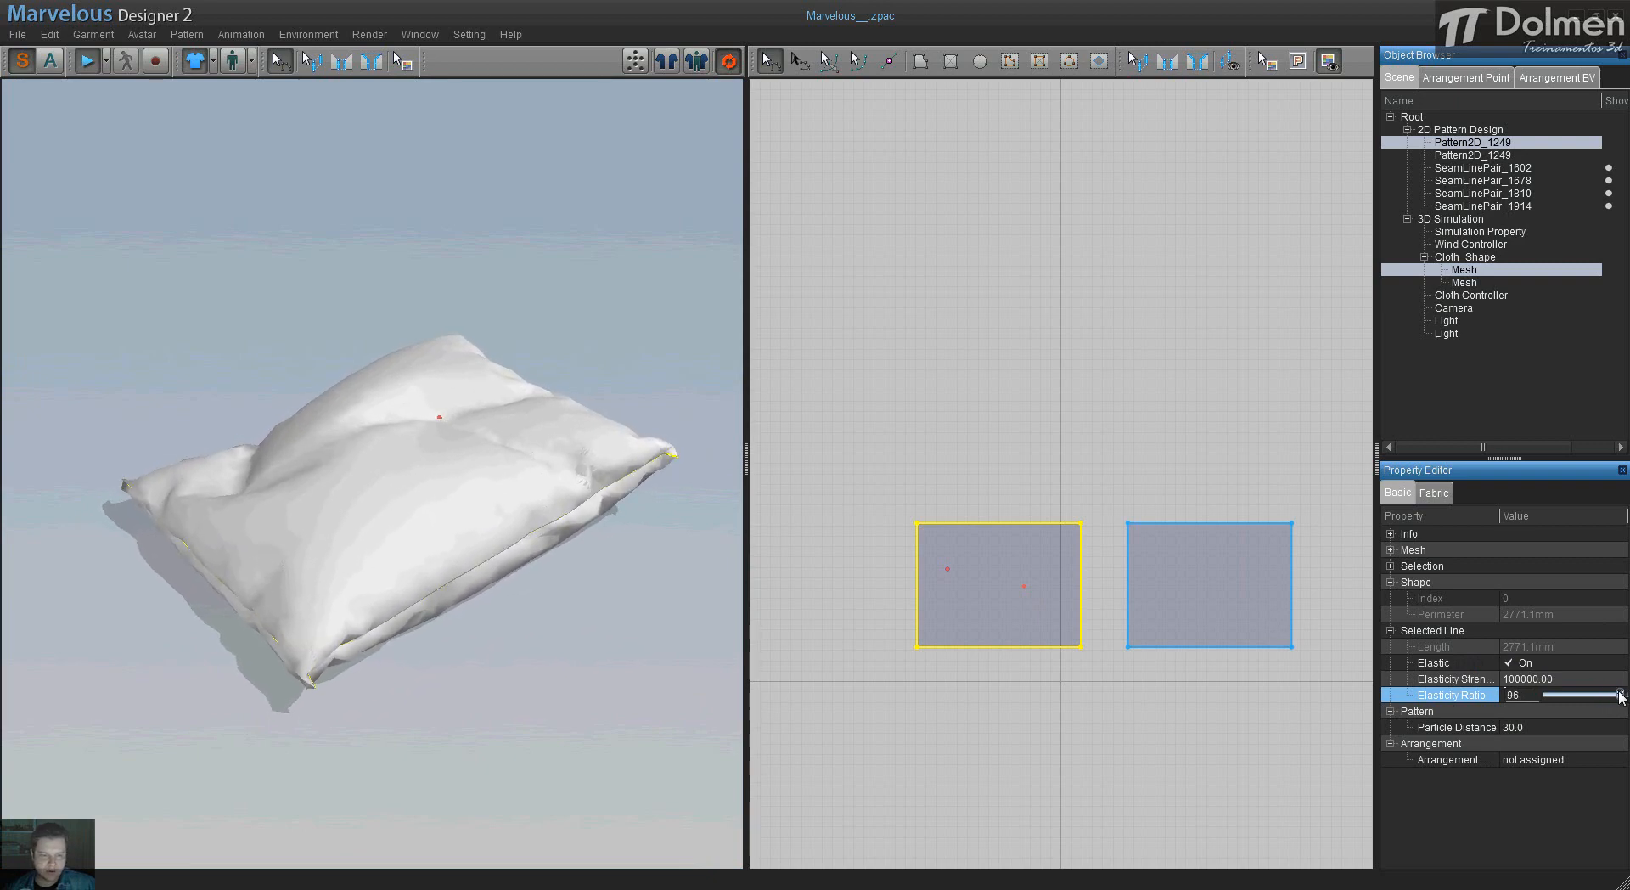
right_drag(619, 600, 629, 557)
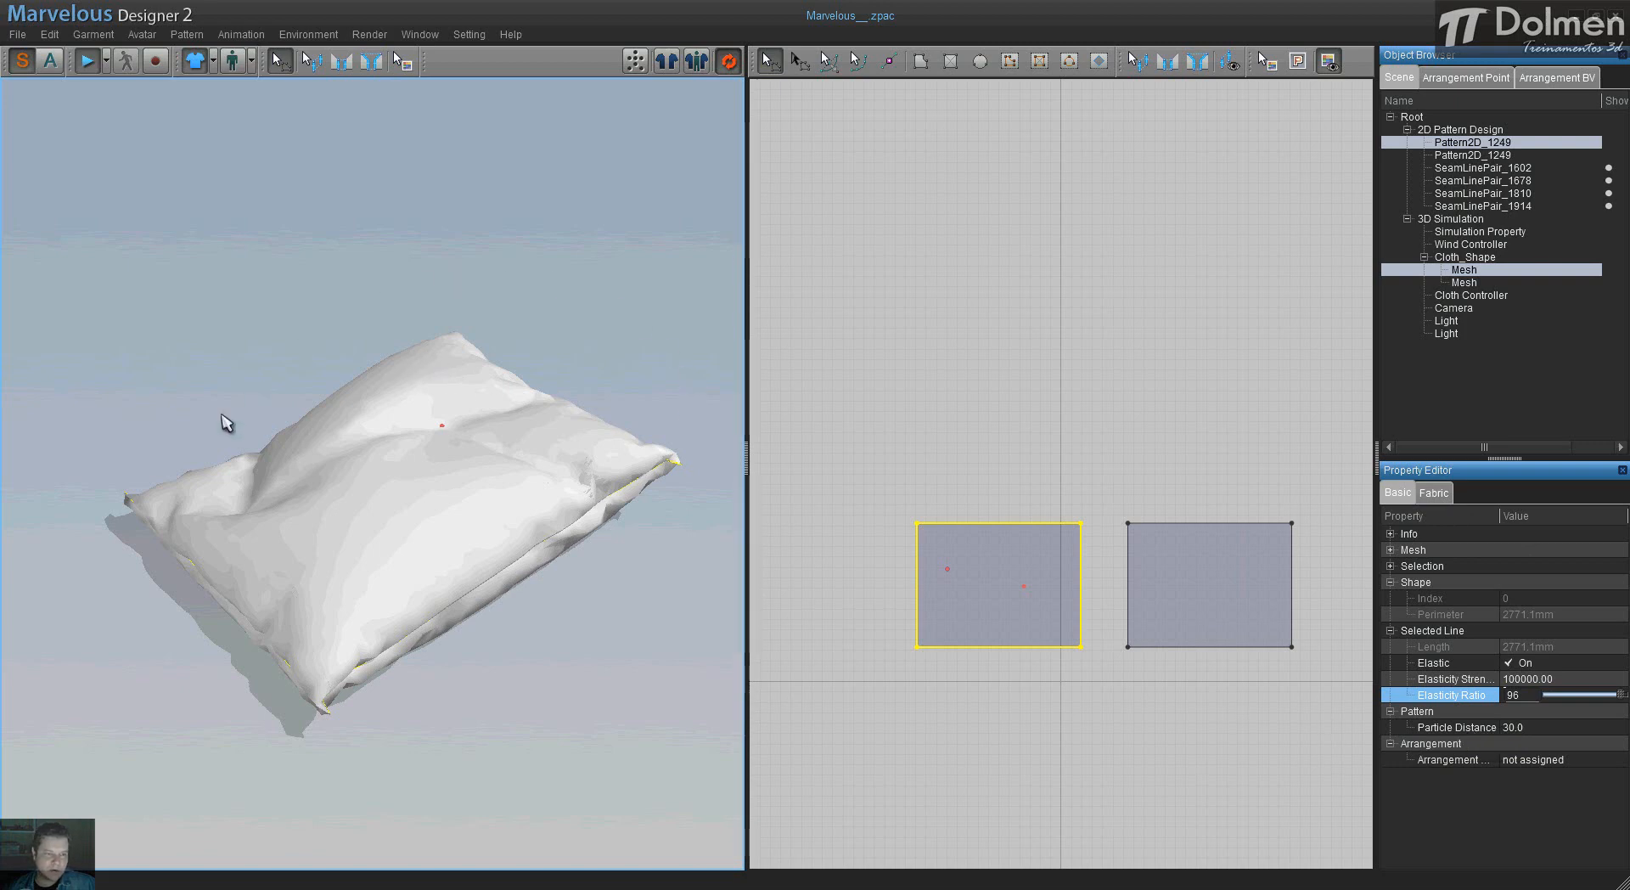
- Set the Particle Distance of the selected pattern to 10
click(1533, 728)
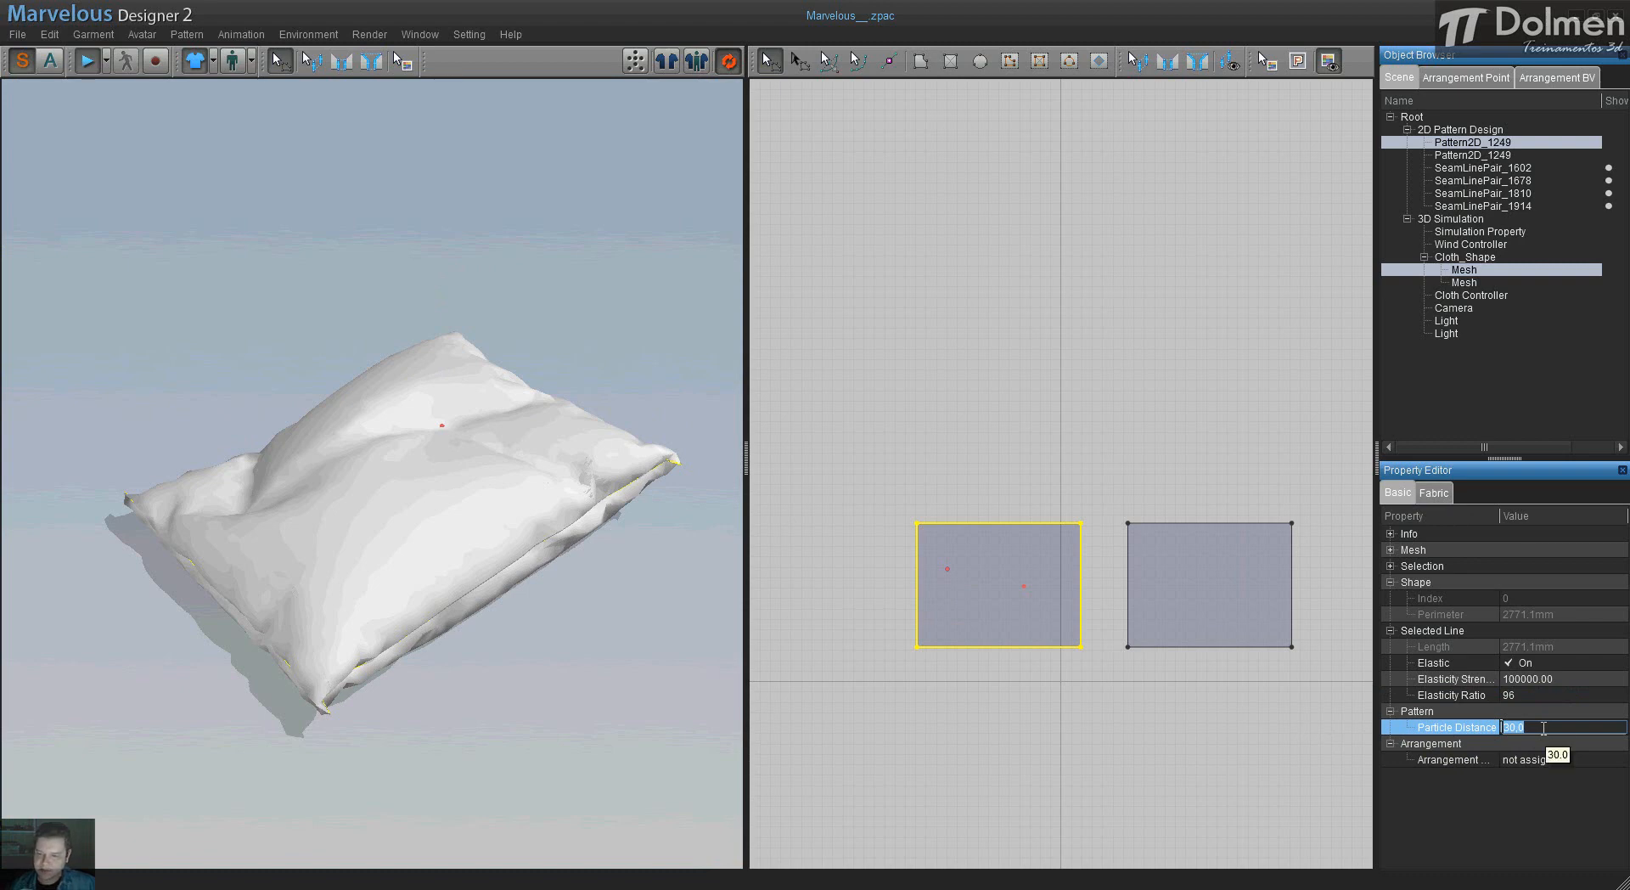
text(10)
key(Return)
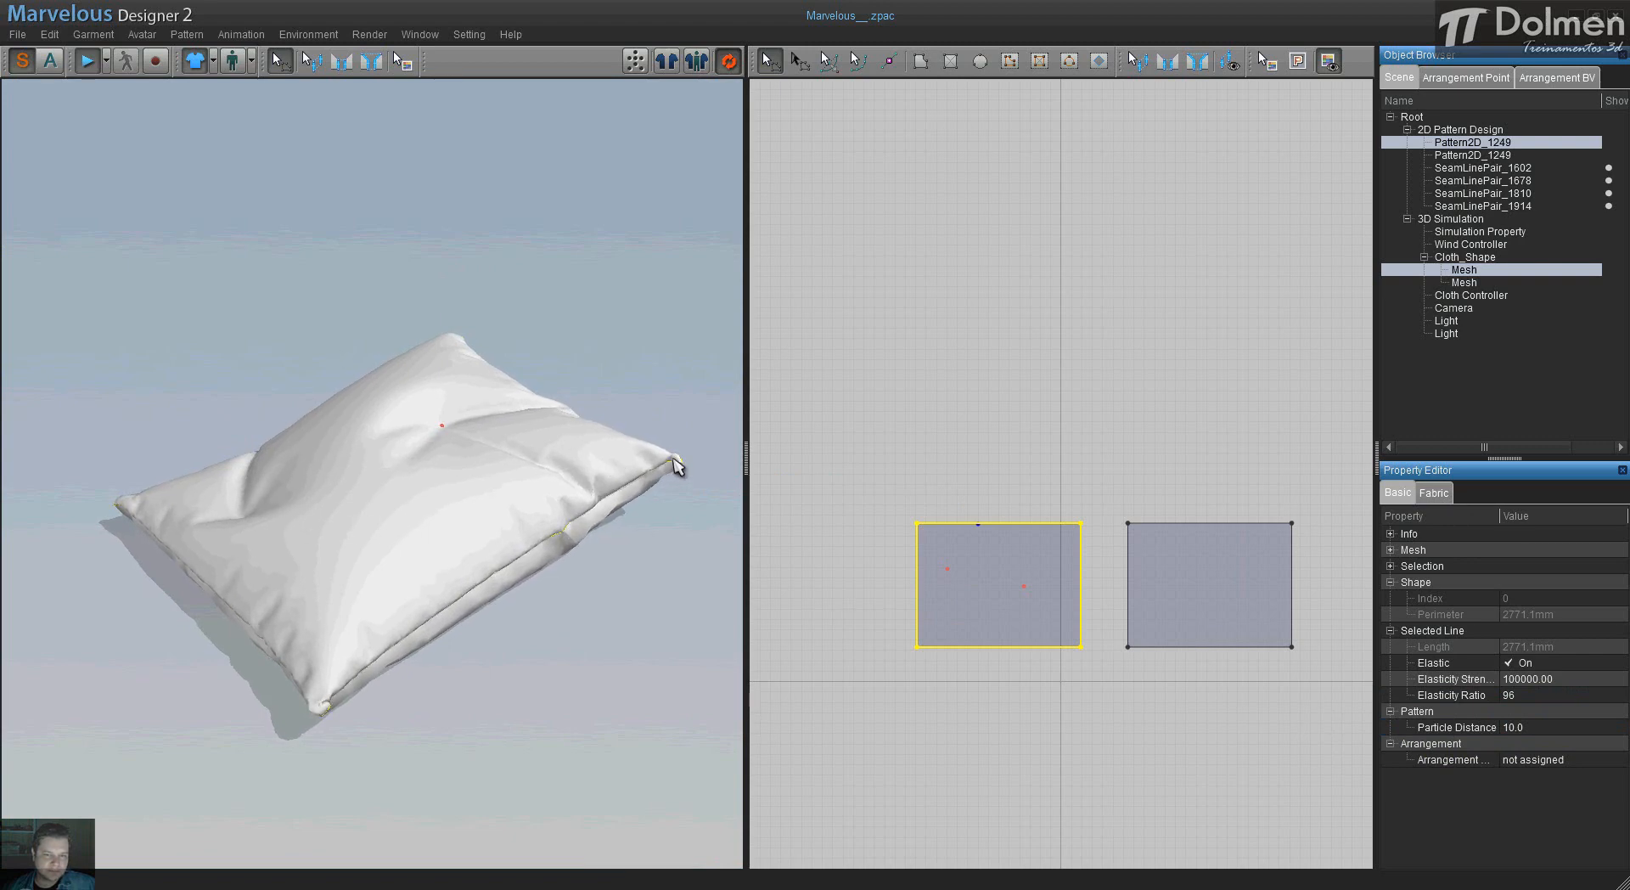
- Pull two corners of the pillow outward while the simulation runs, and stop the simulation
drag(675, 461, 730, 446)
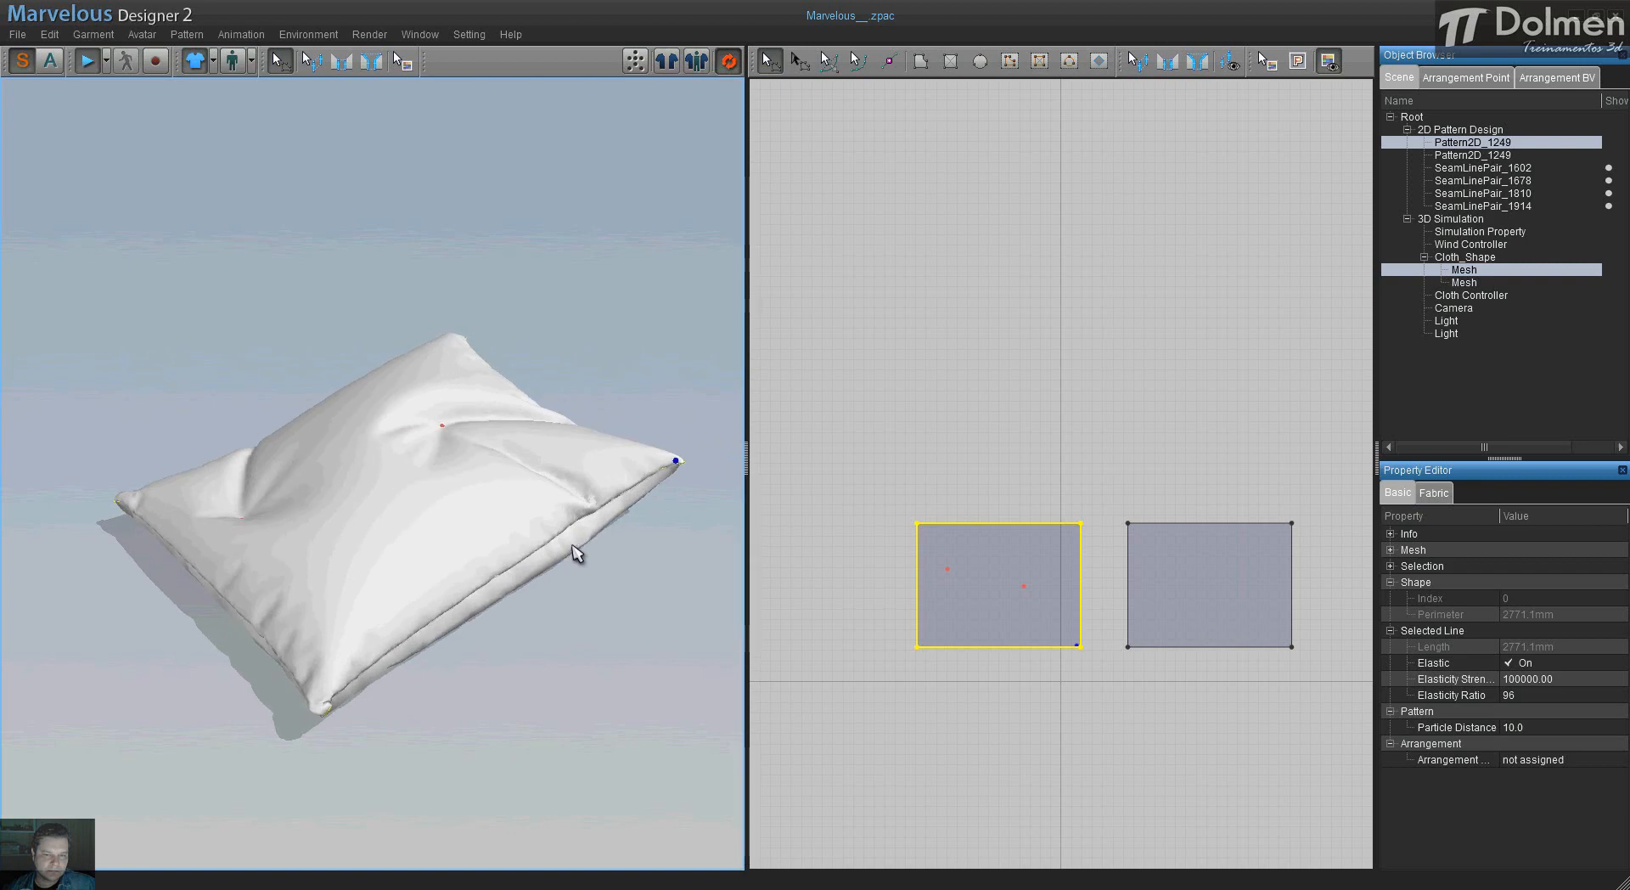
drag(328, 707, 278, 751)
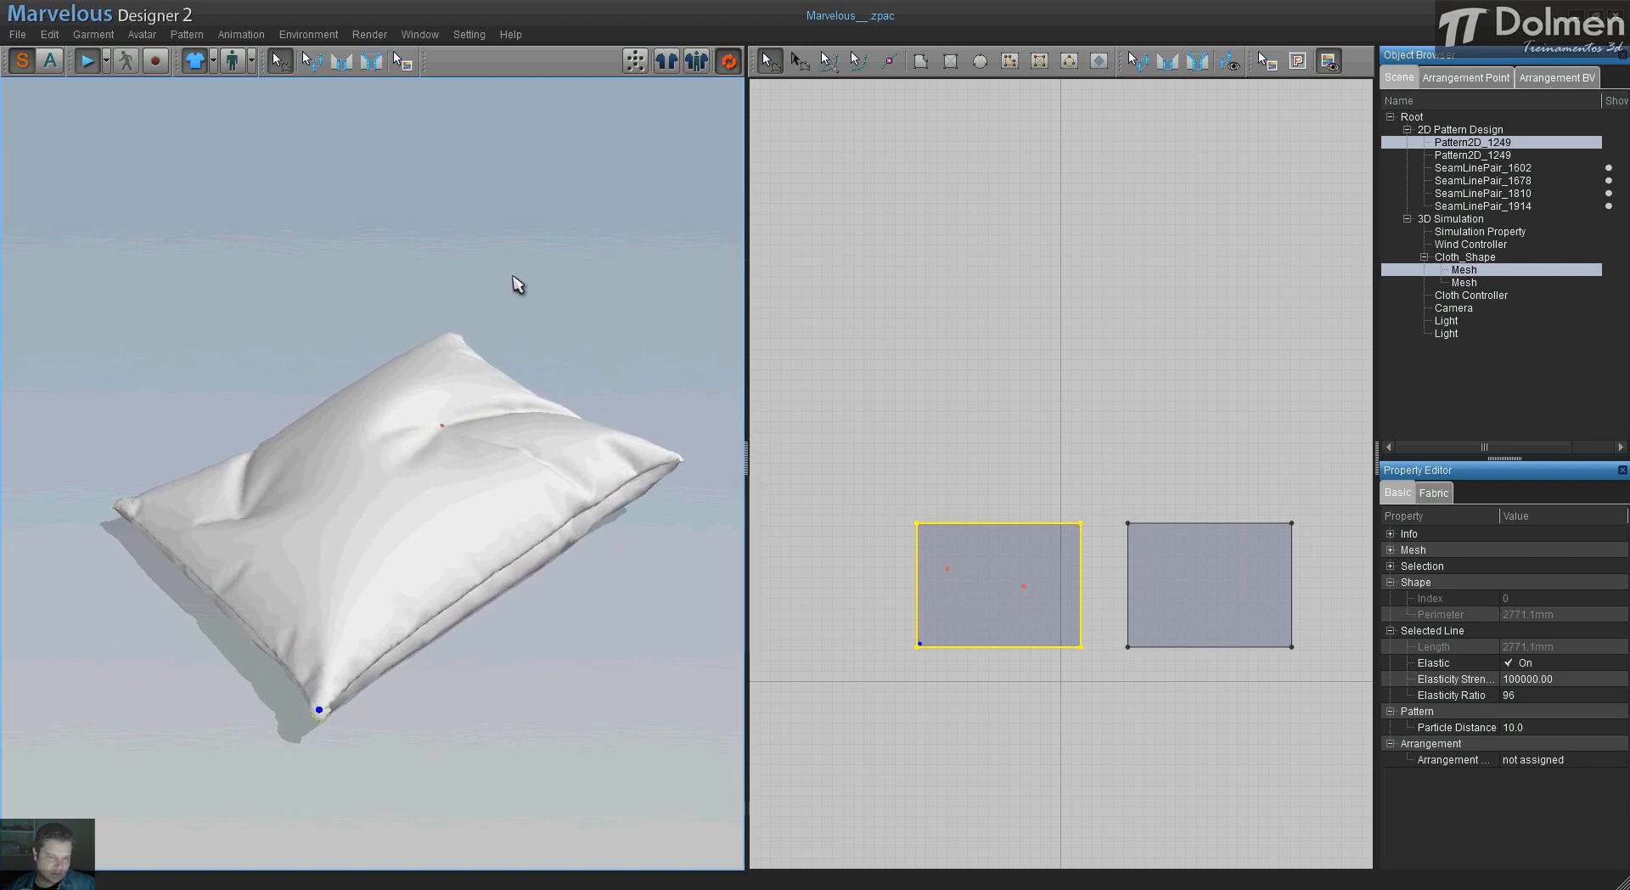
click(87, 66)
right_drag(543, 512, 472, 566)
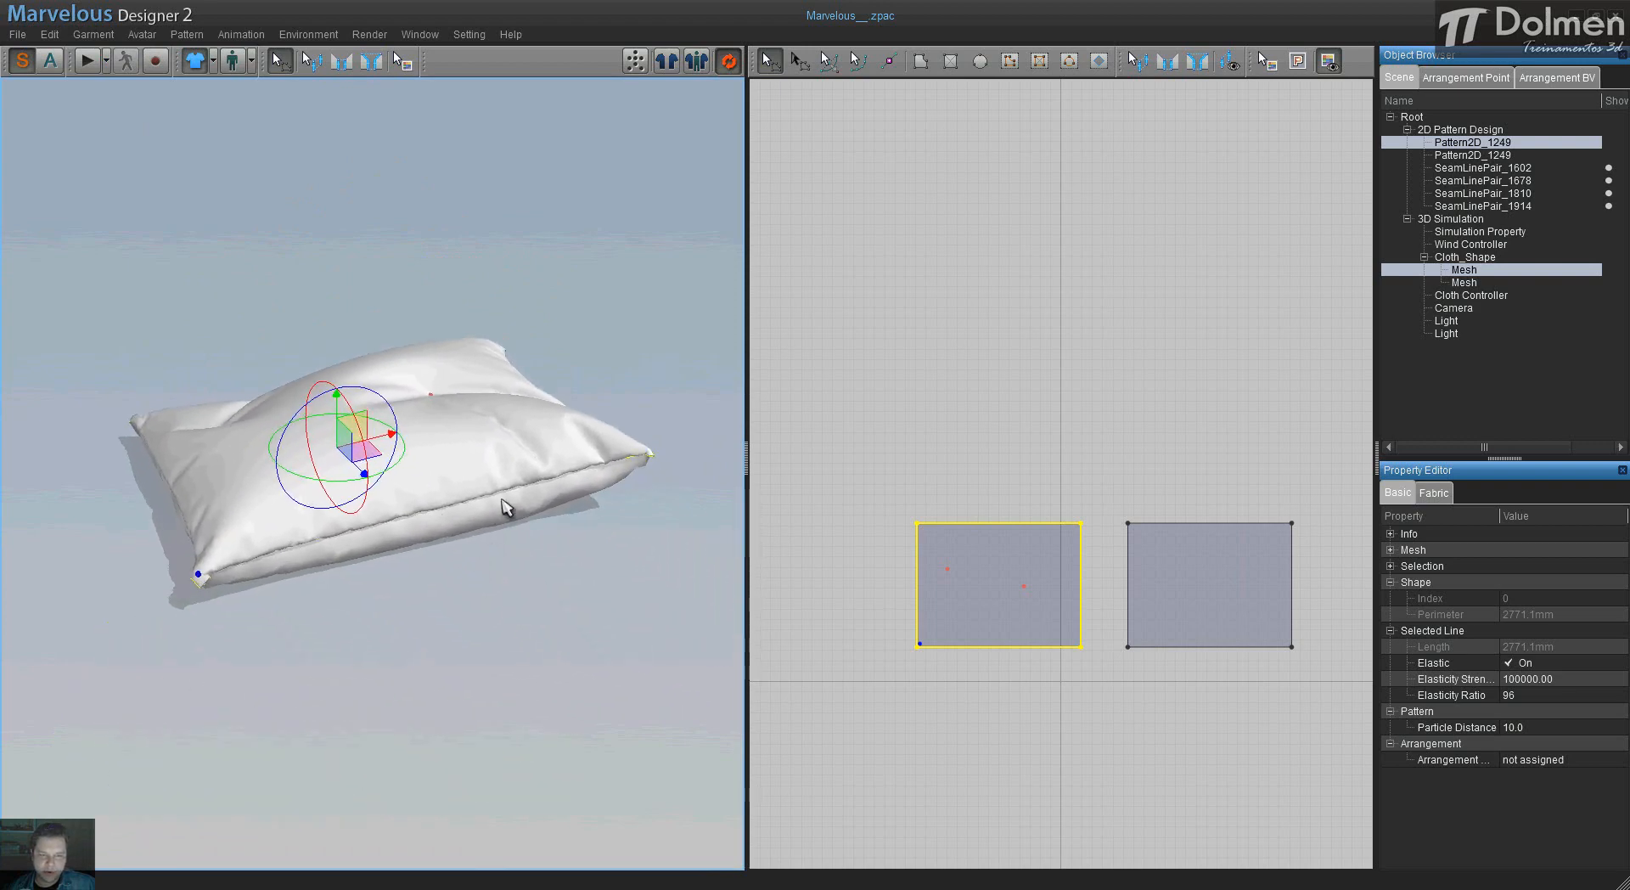
- Apply the 189soxo_versalles_curt_cga image from the Tecidos folder in the file explorer as the texture of both rectangular patterns
click(962, 446)
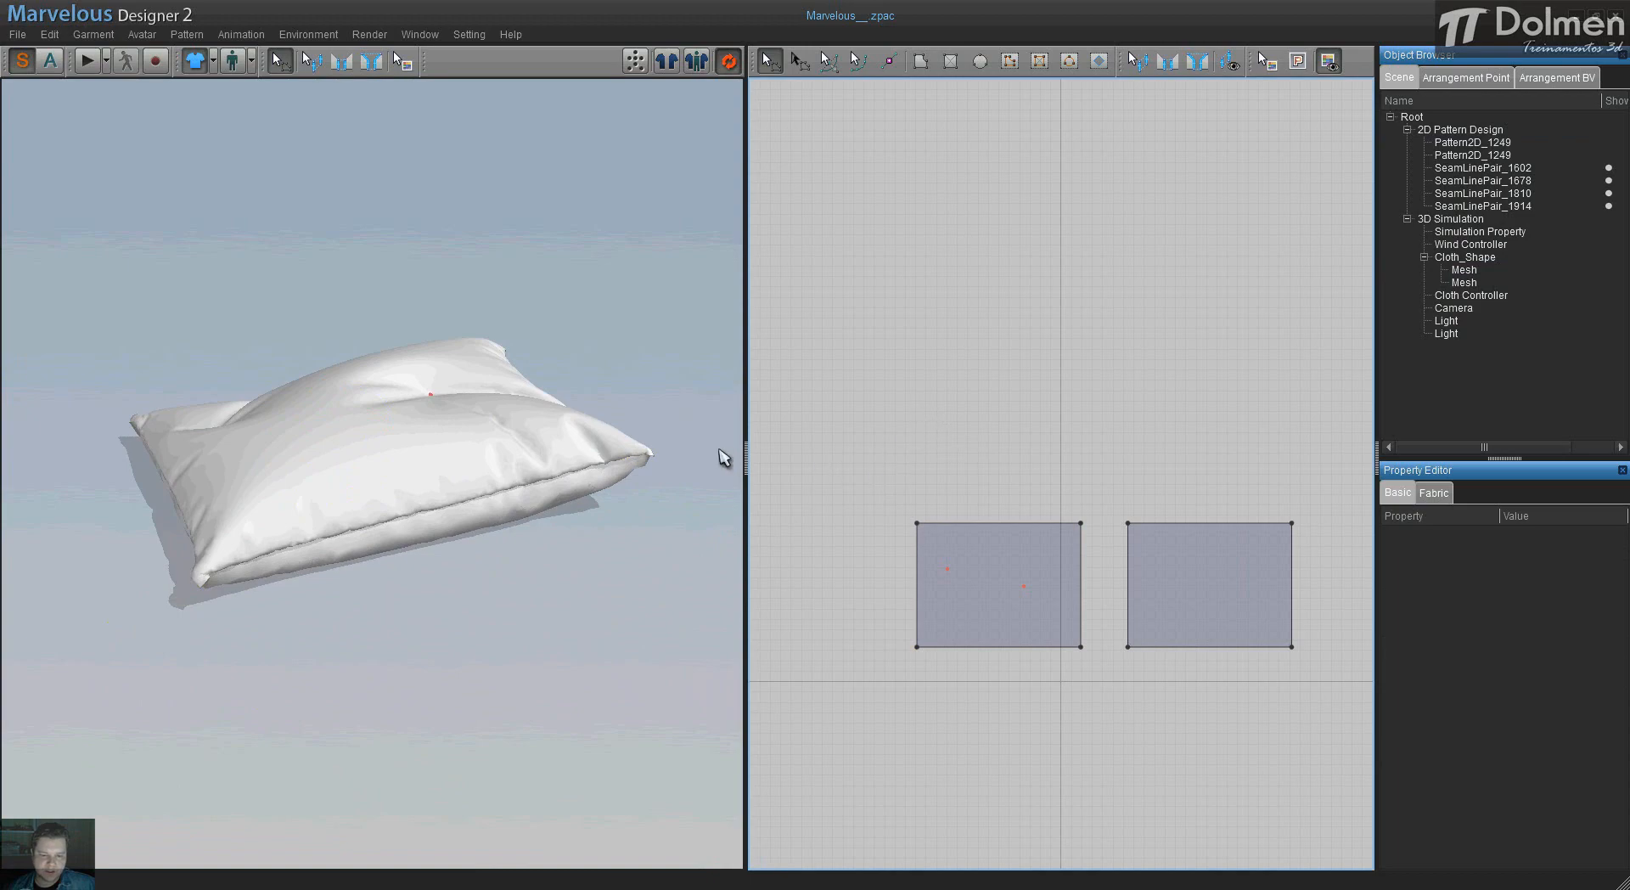
click(398, 888)
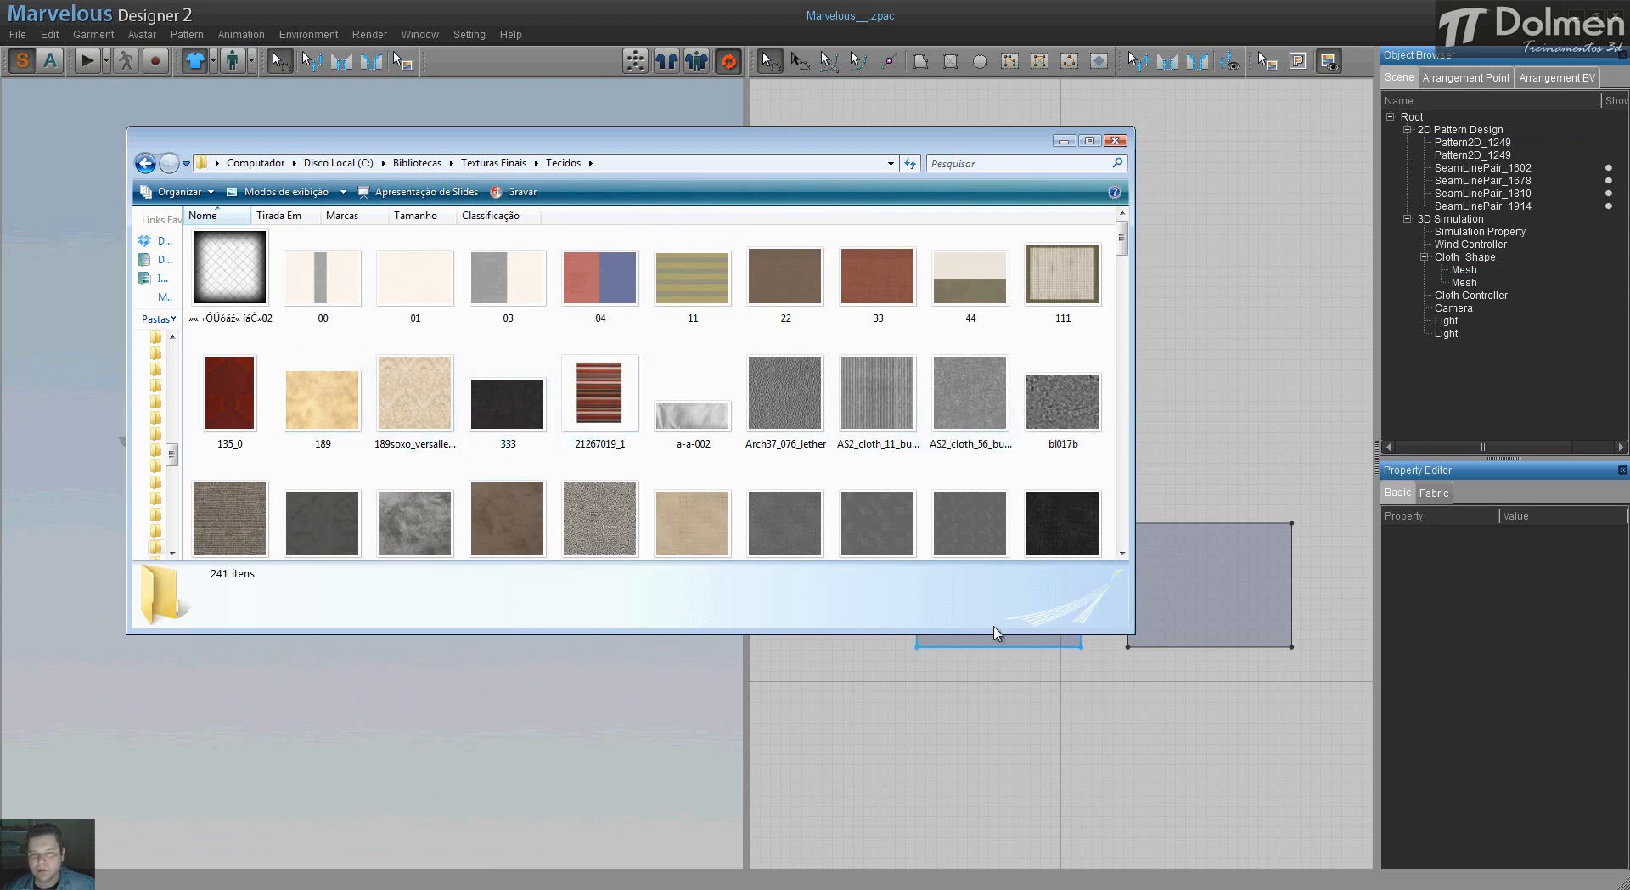
drag(843, 139, 1332, 13)
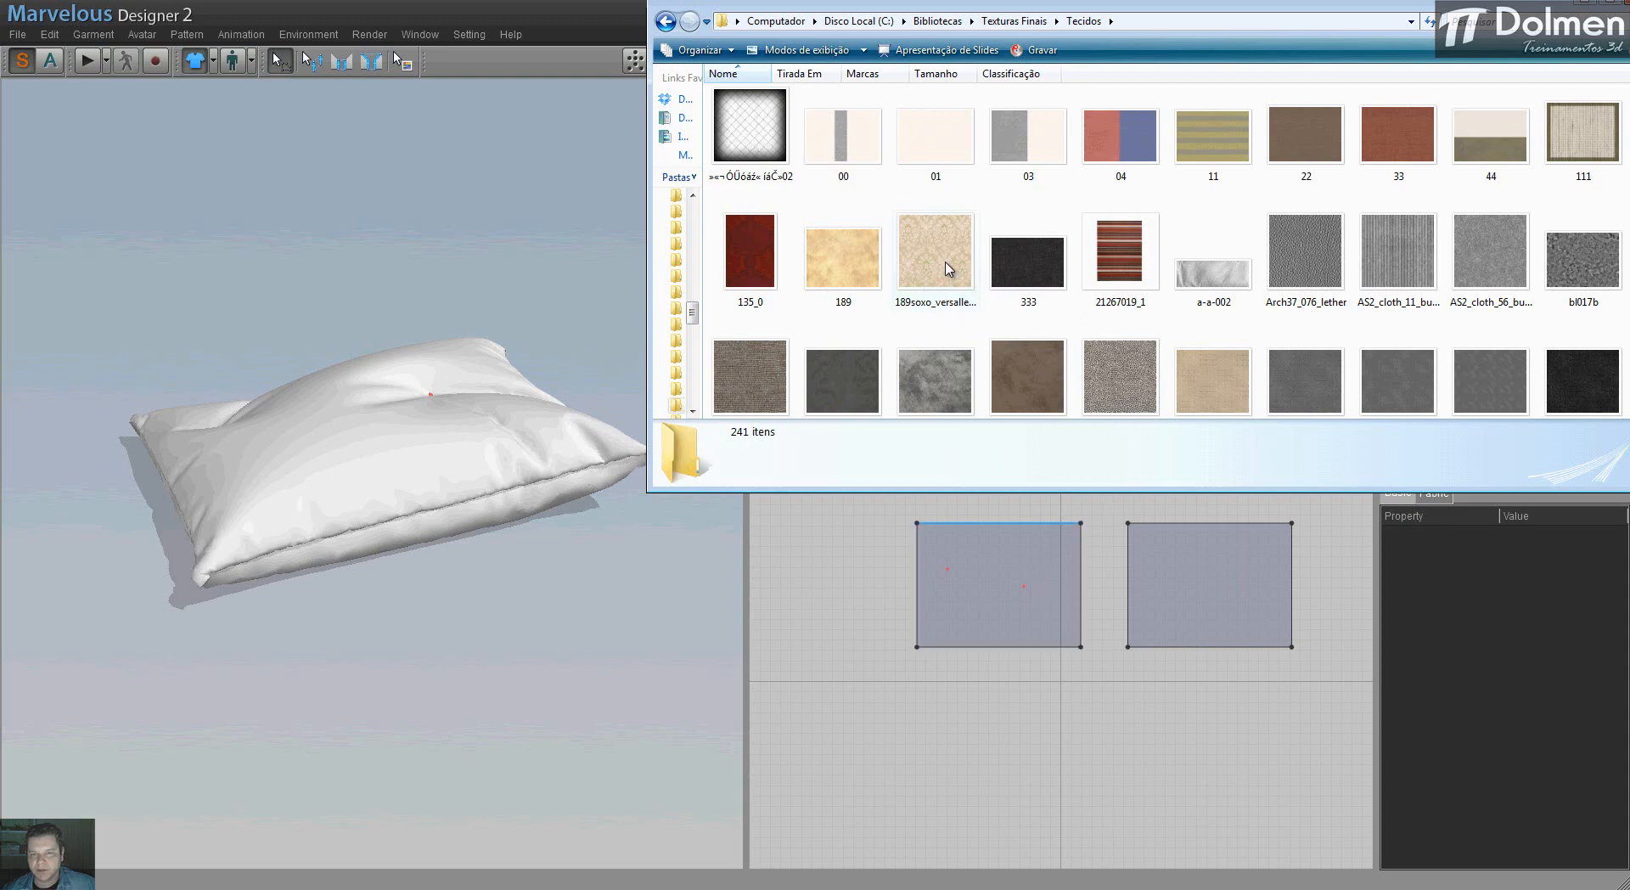
drag(940, 248, 1006, 592)
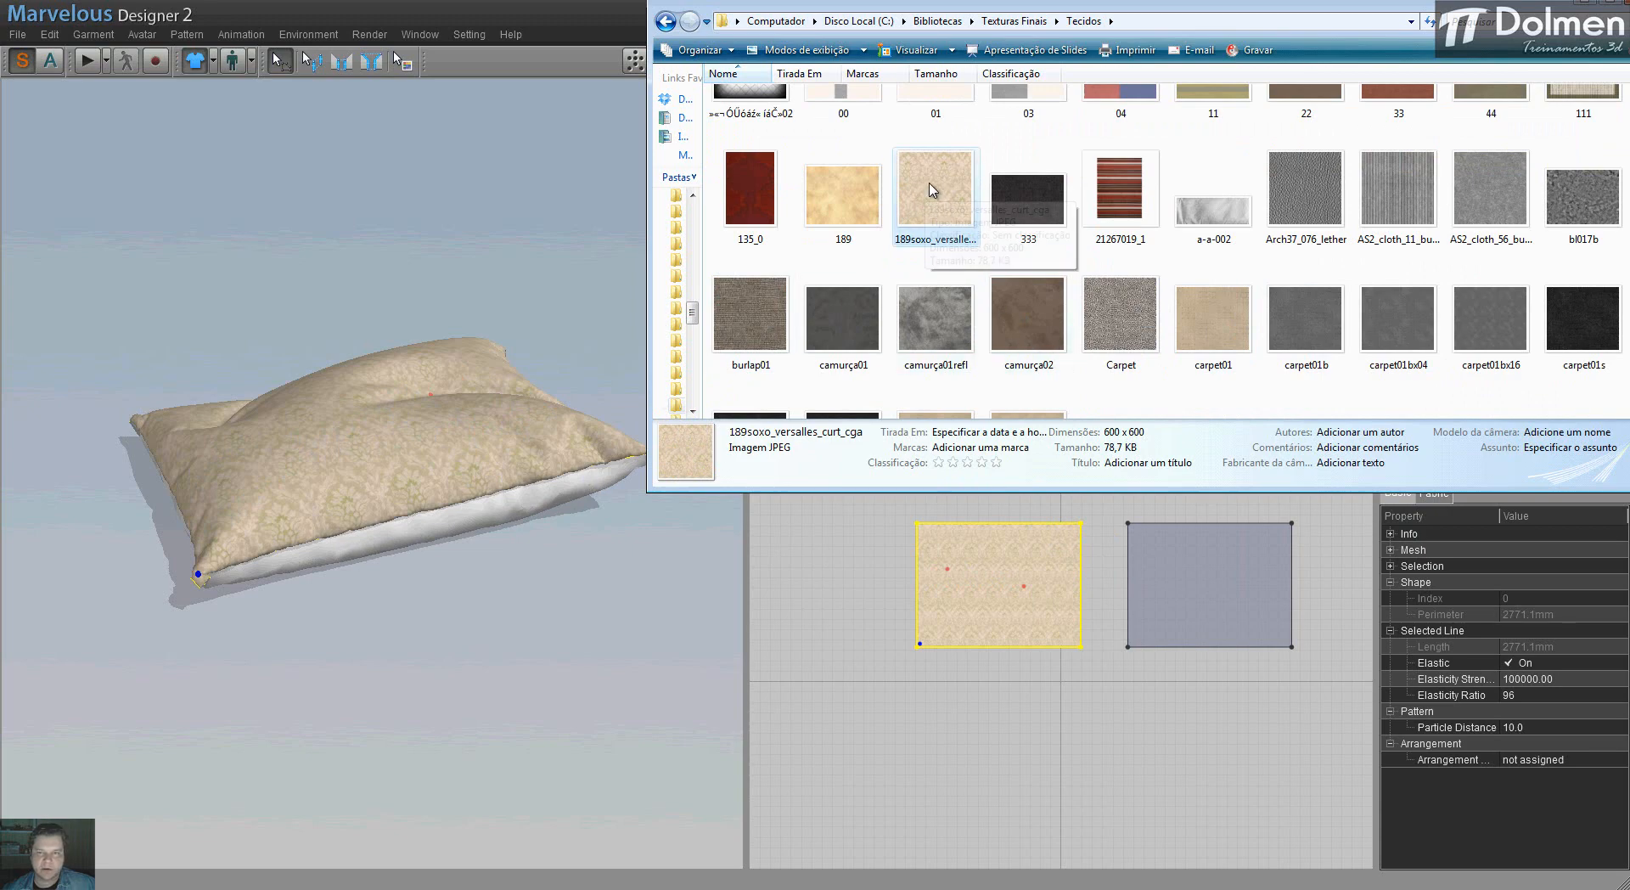
drag(946, 186, 1204, 596)
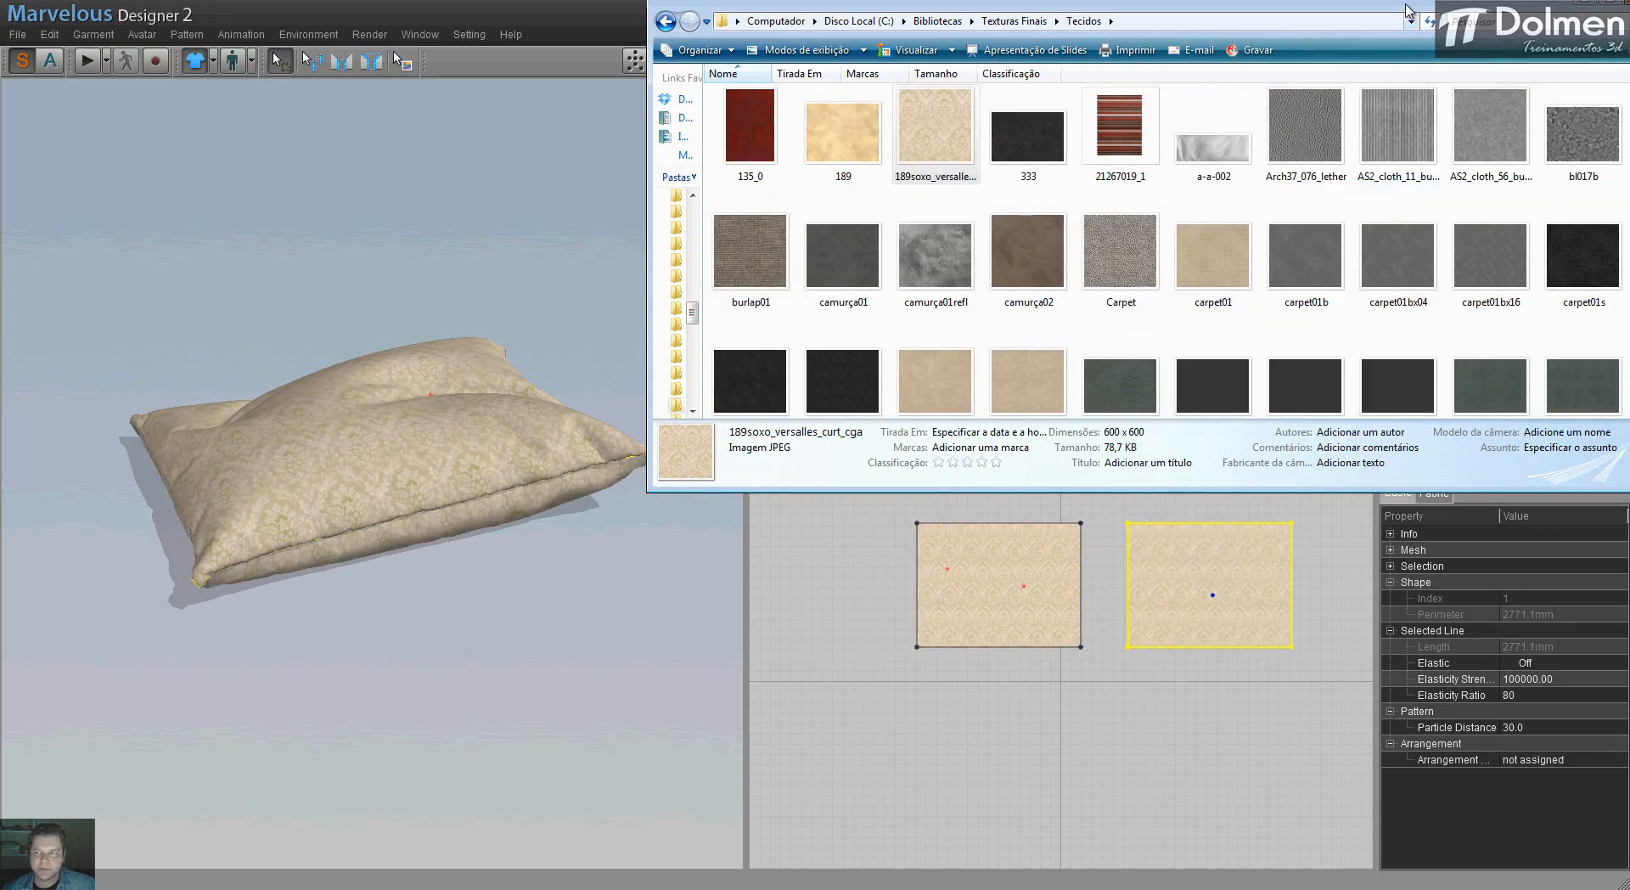
drag(1413, 18, 1316, 56)
click(1487, 39)
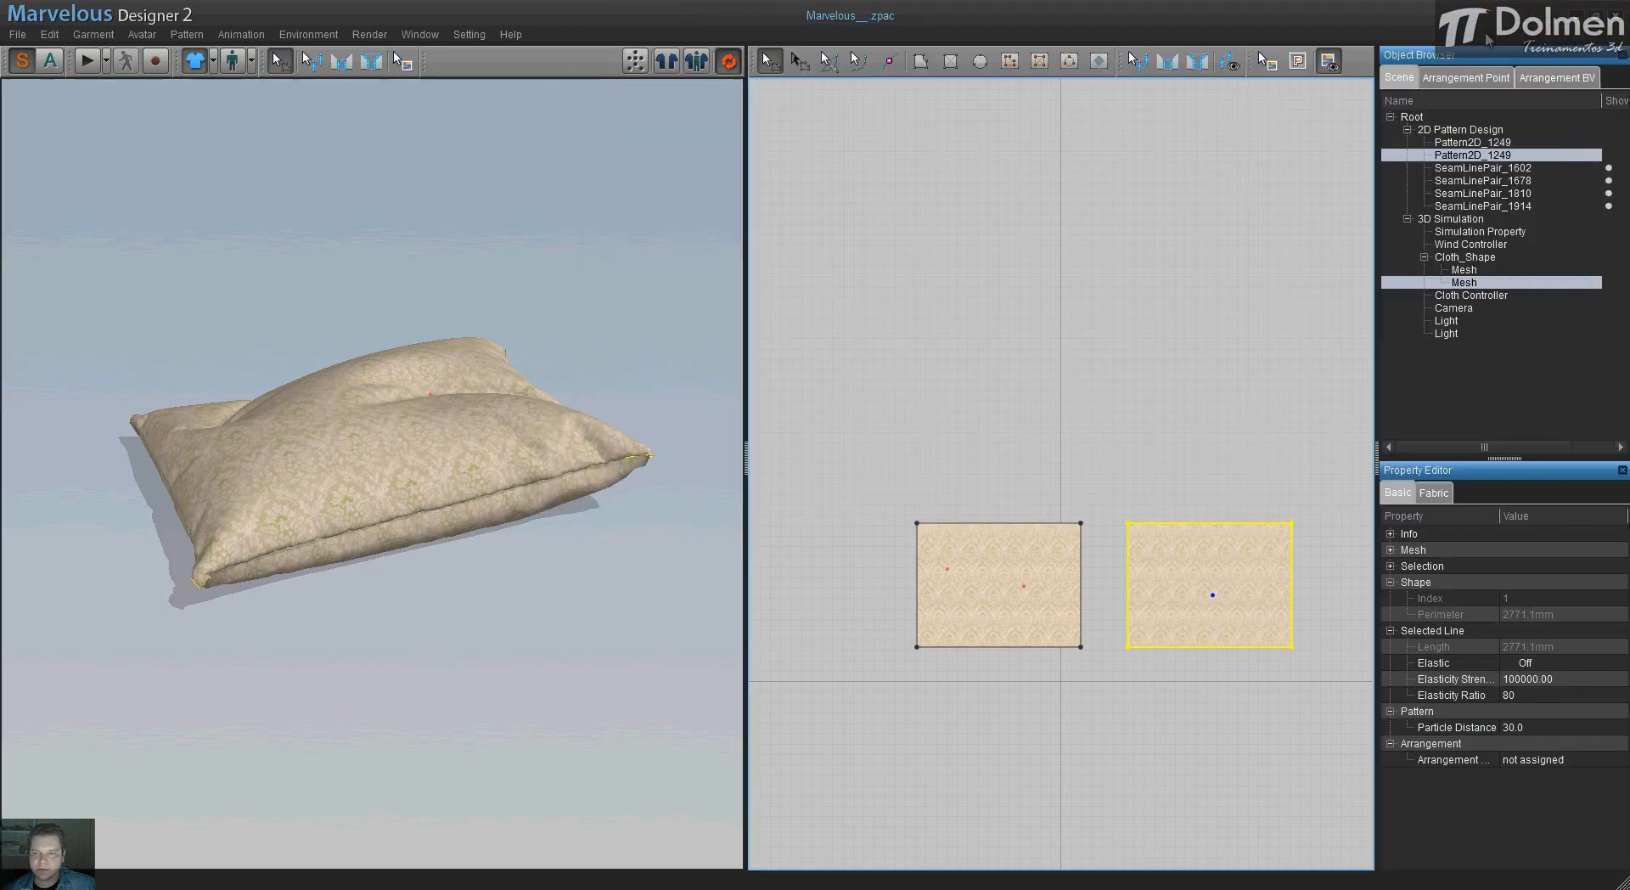
- Select both patterns, turn on Elastic with an Elasticity Ratio of 85, and run the simulation briefly
right_drag(247, 384, 418, 476)
scroll(390, 473, up, 3)
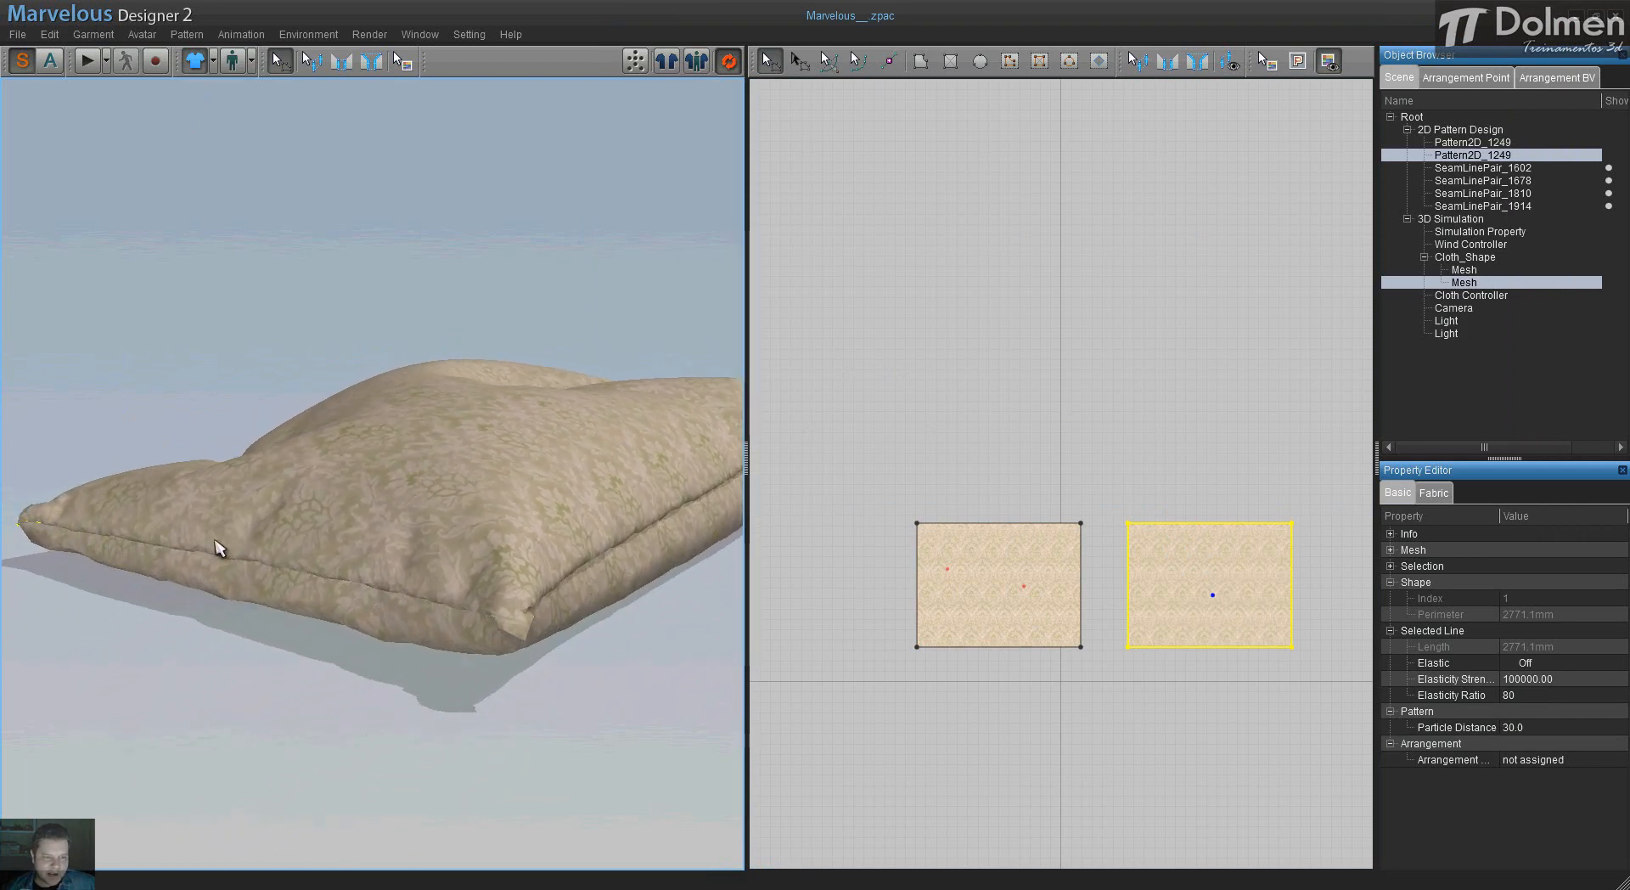
mouse_move(603, 509)
right_down()
mouse_move(447, 506)
mouse_move(404, 476)
mouse_move(400, 353)
mouse_move(458, 483)
mouse_move(583, 531)
right_up()
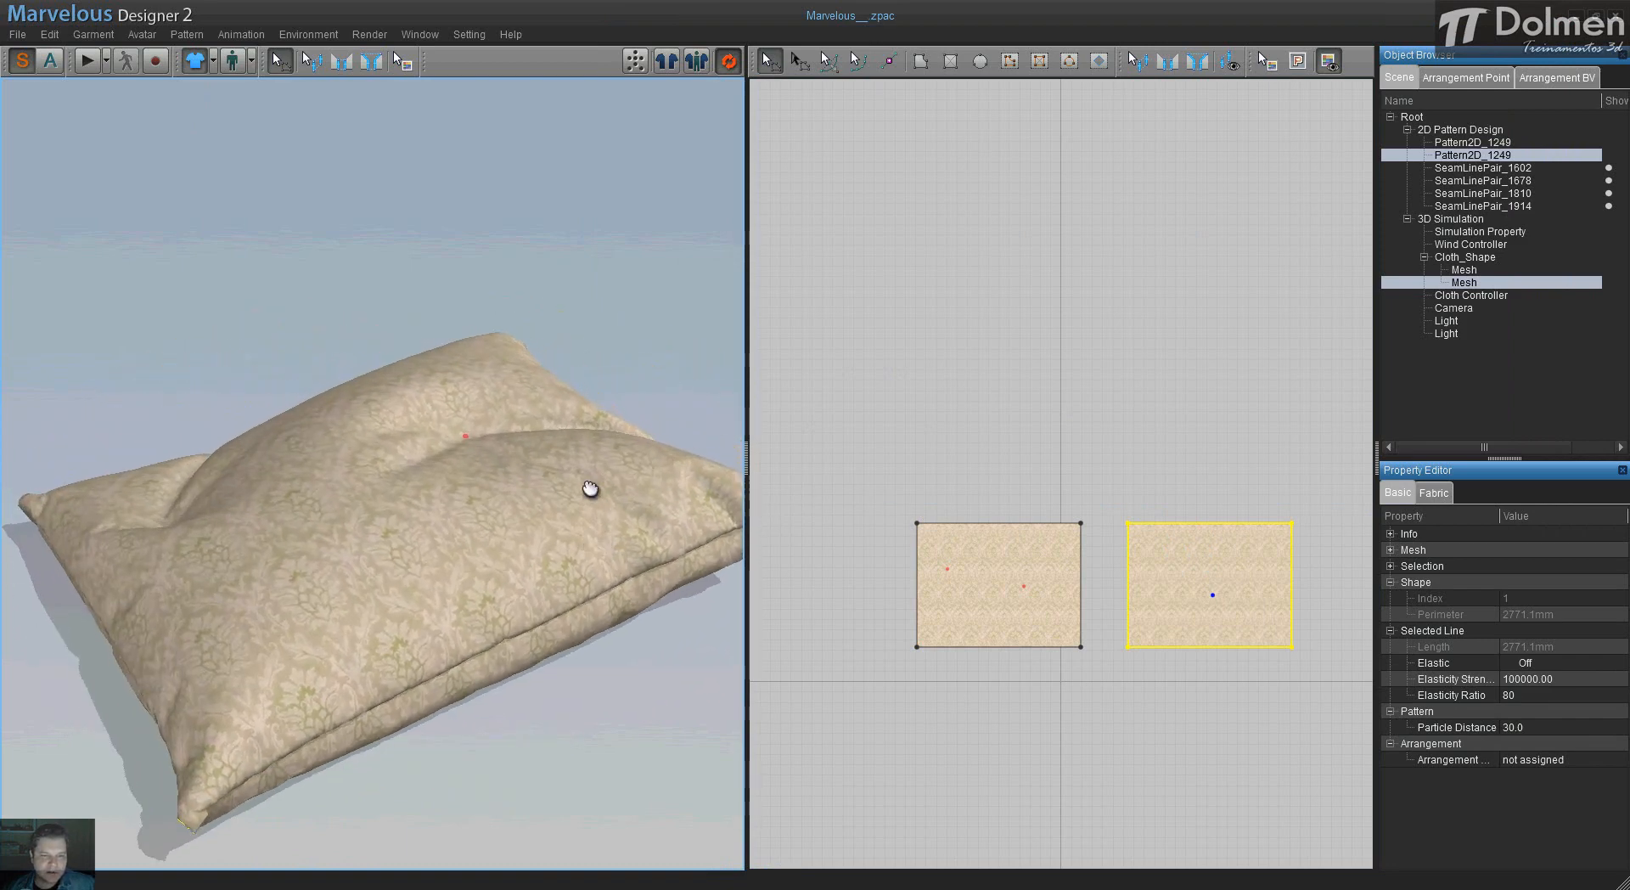
middle_drag(591, 490, 528, 473)
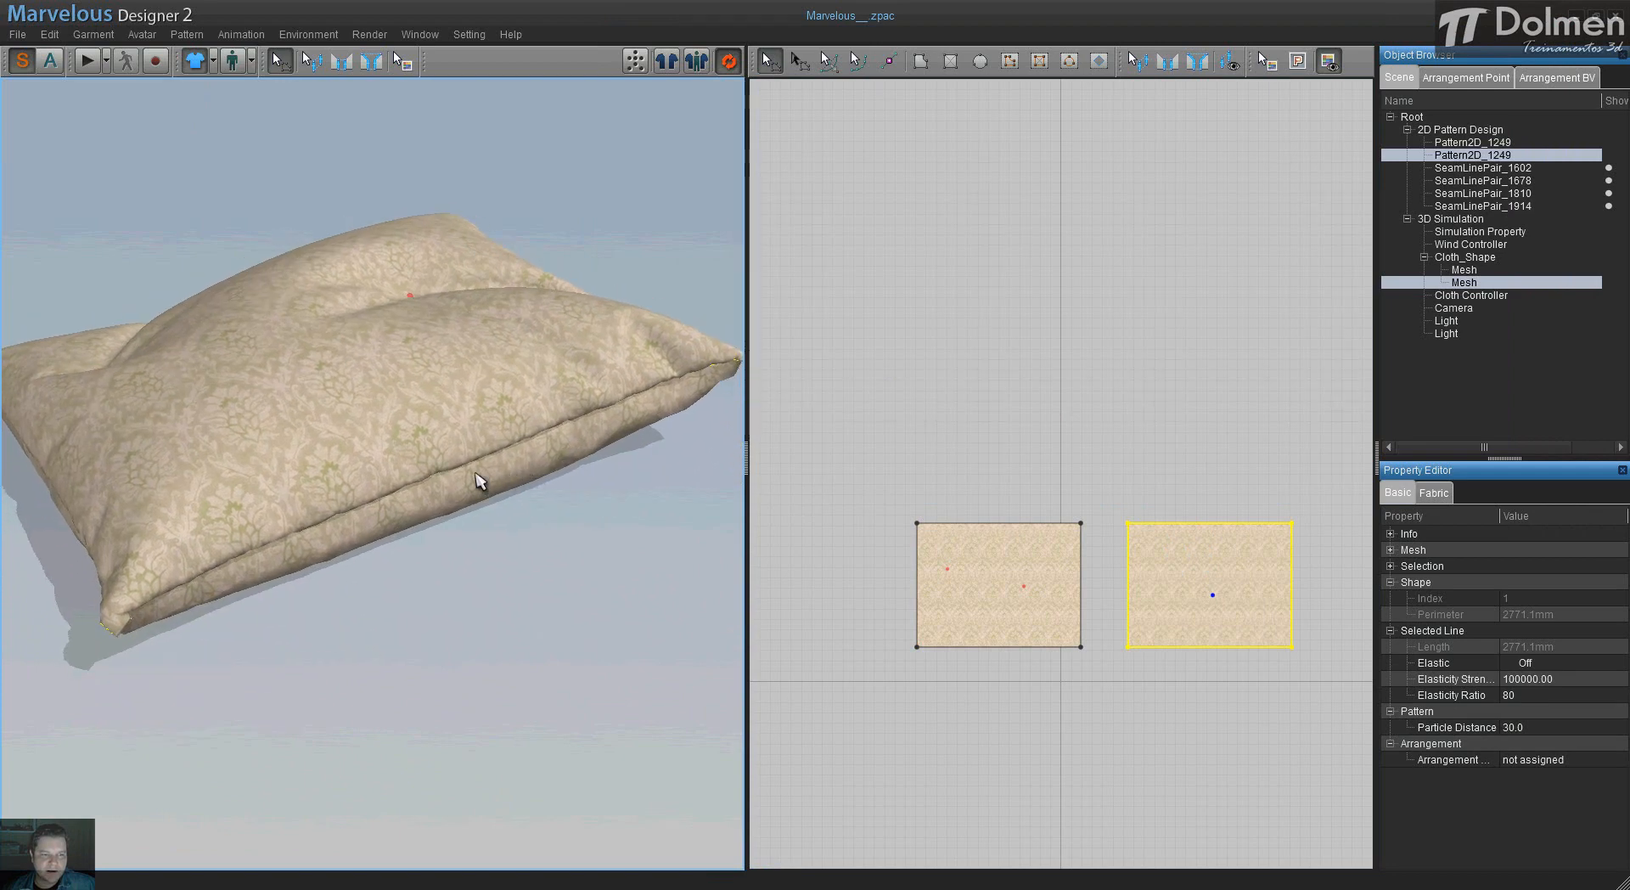
scroll(478, 478, down, 2)
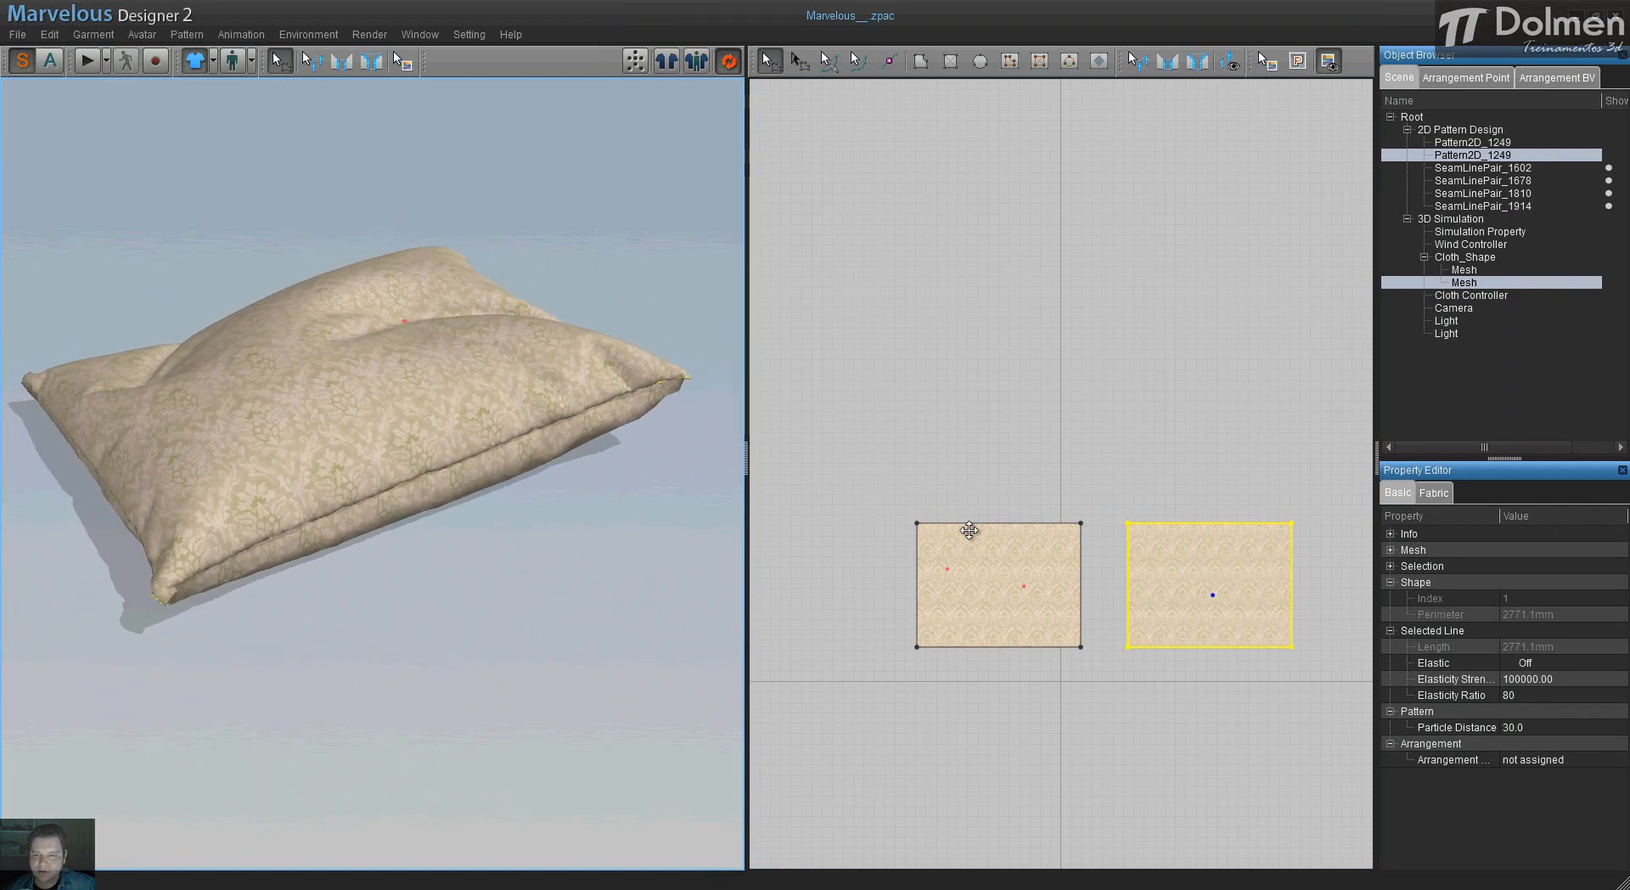
click(891, 490)
drag(852, 463, 1294, 692)
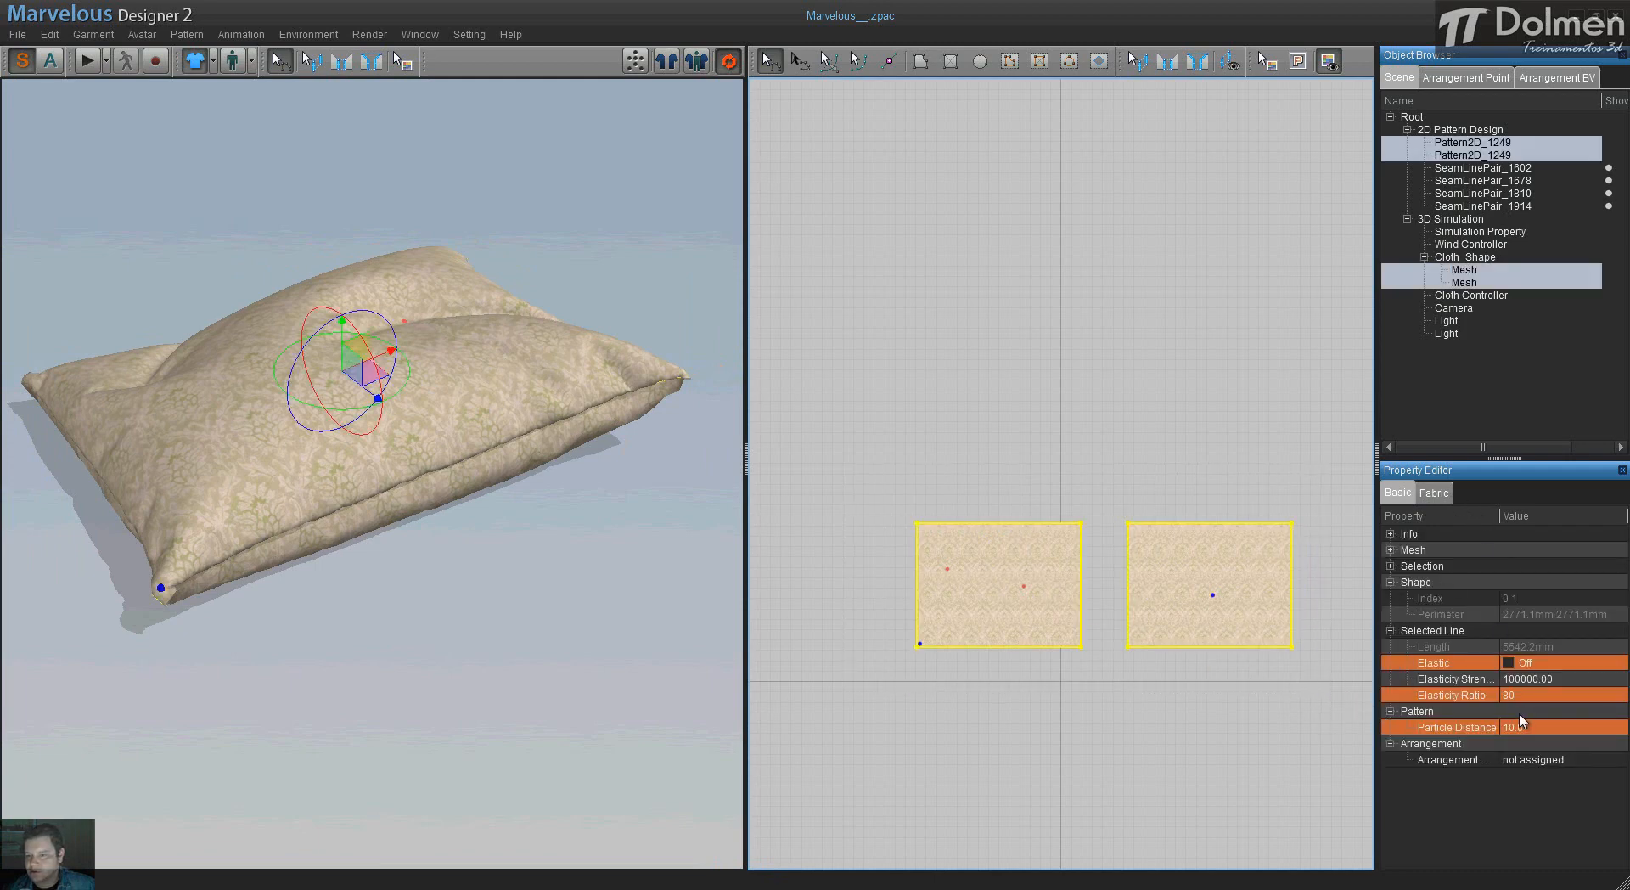
click(1508, 664)
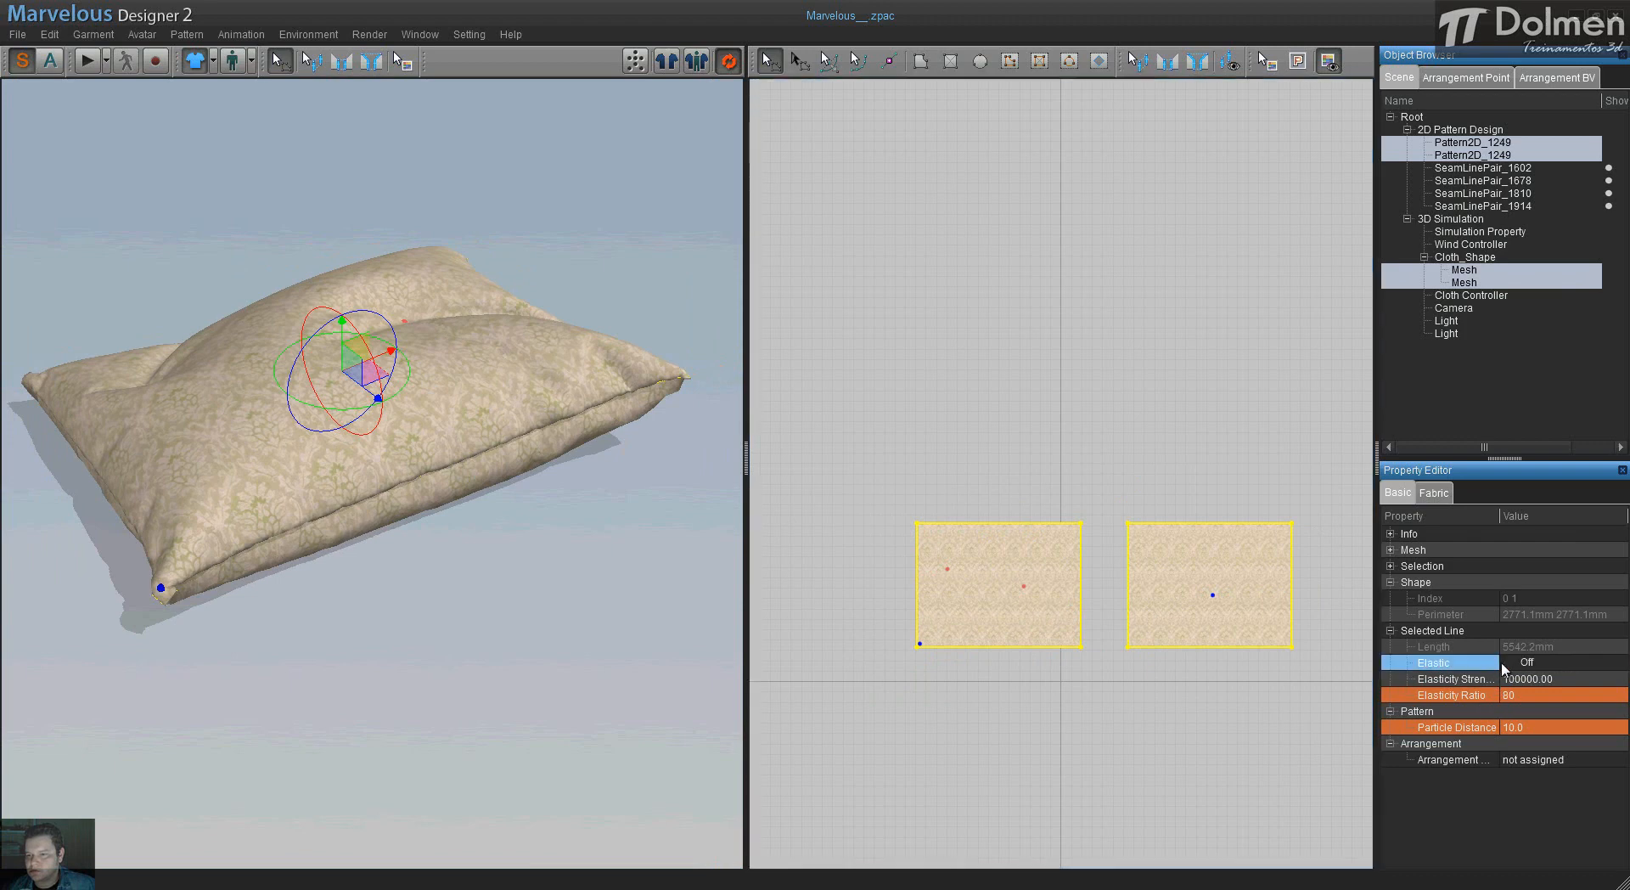
click(1507, 663)
click(1545, 695)
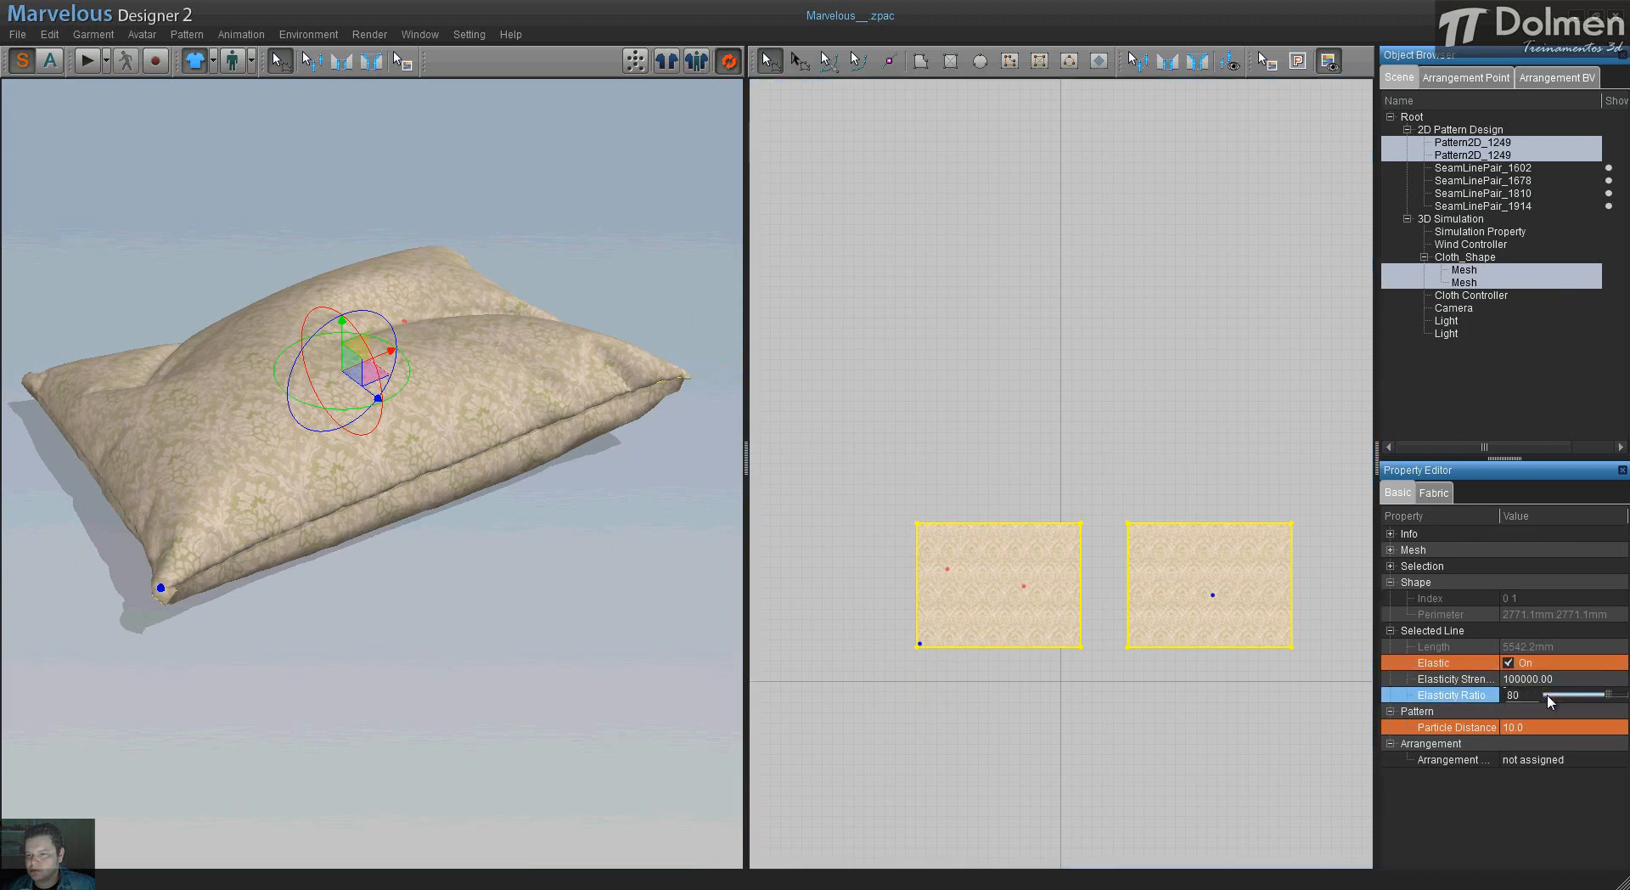
drag(1613, 700, 1617, 699)
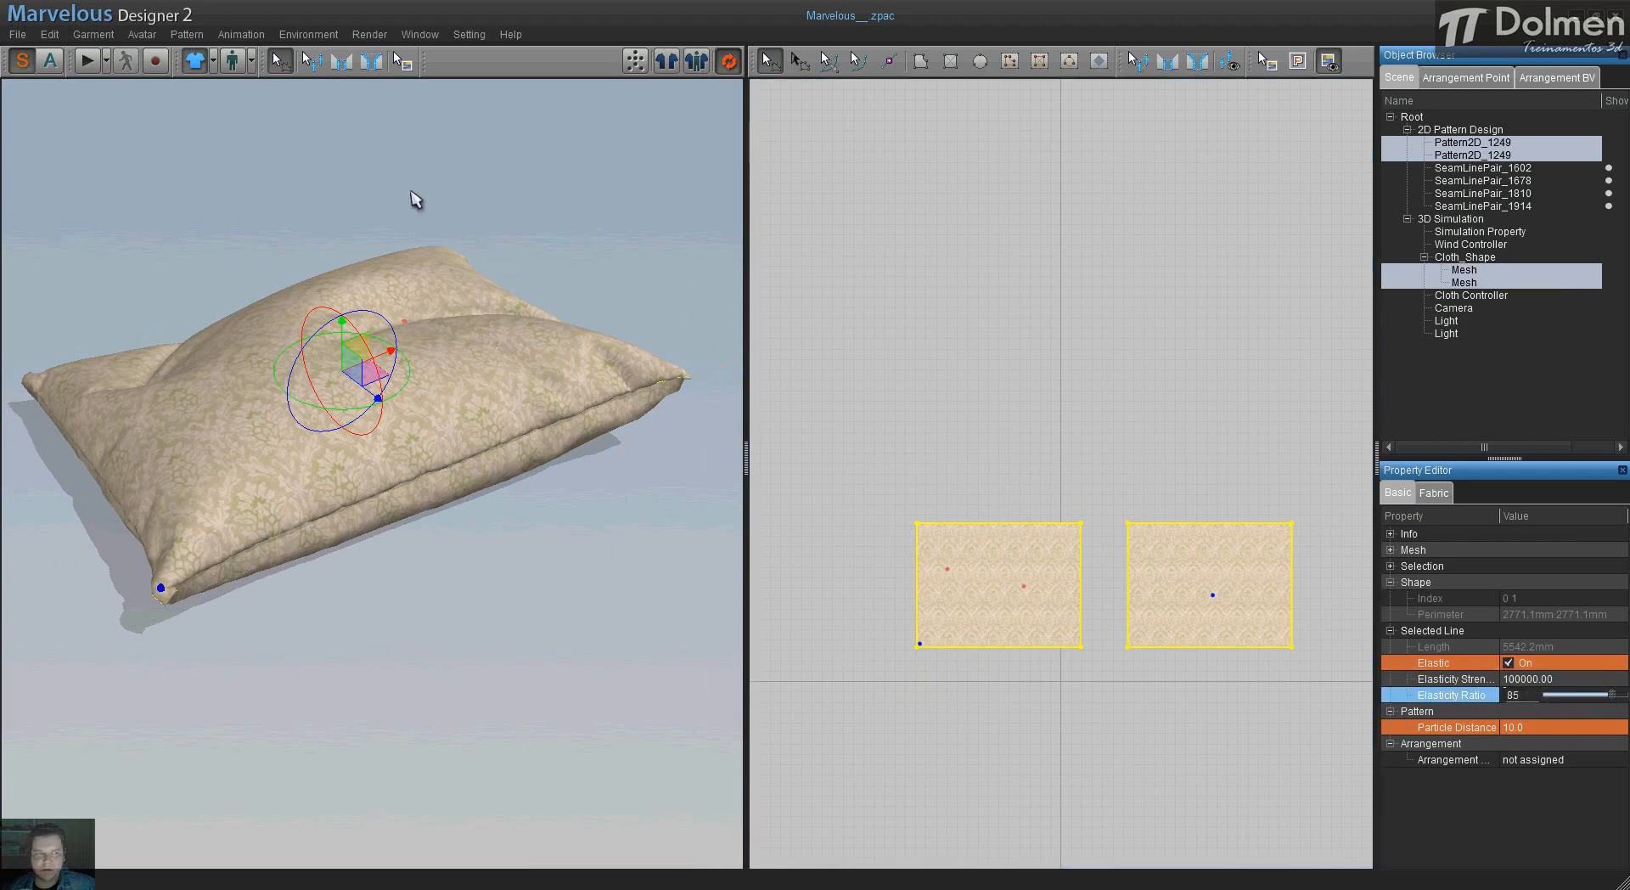
click(90, 61)
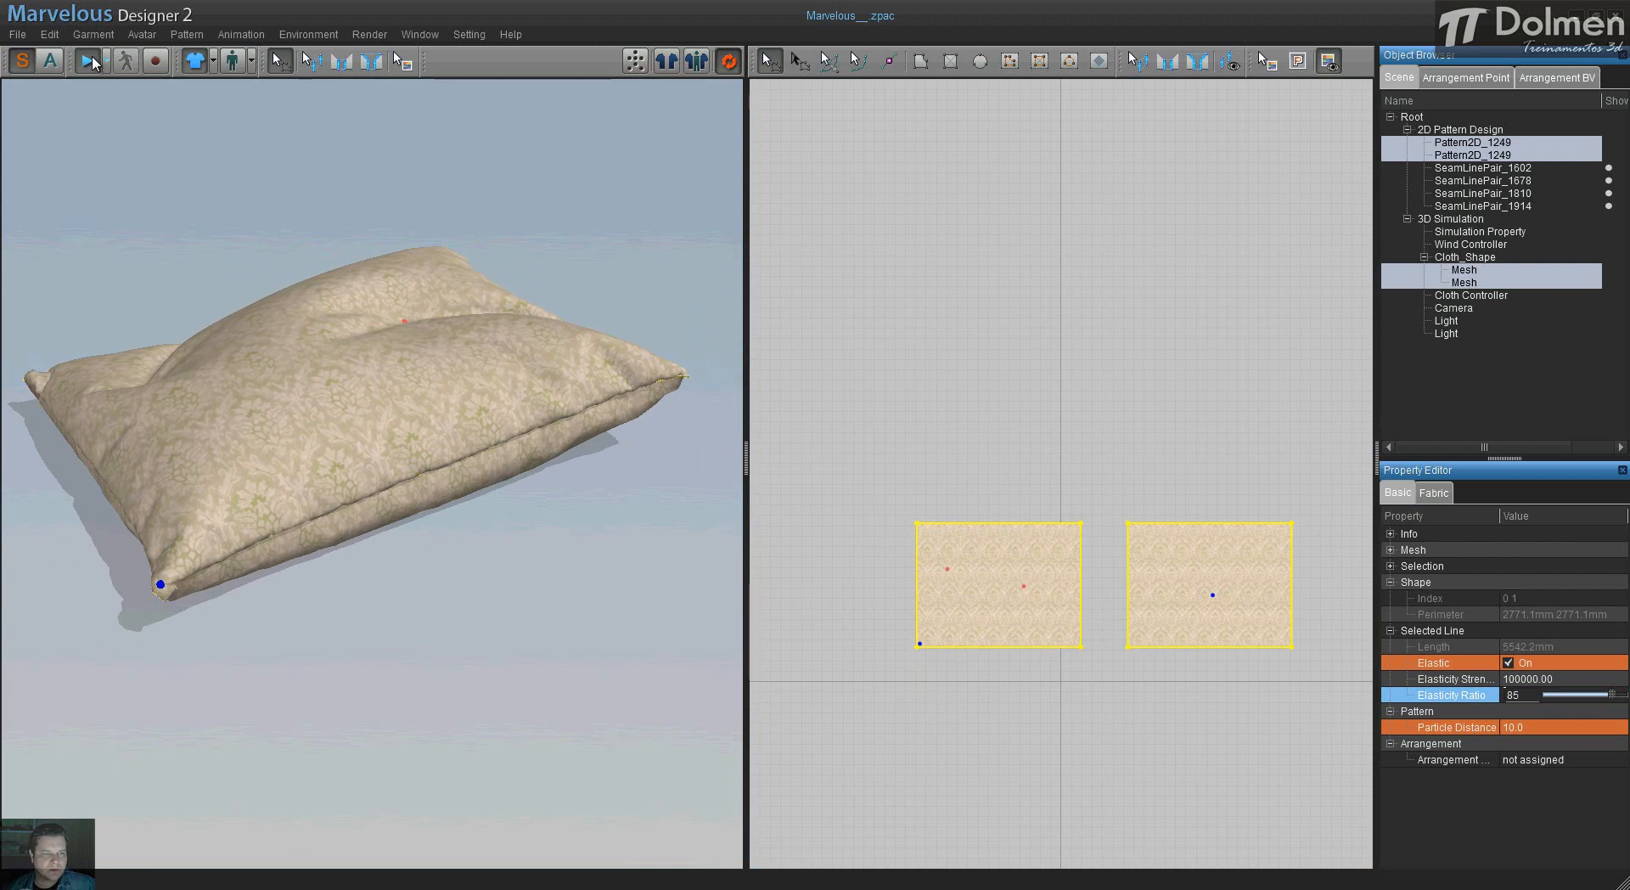
click(90, 61)
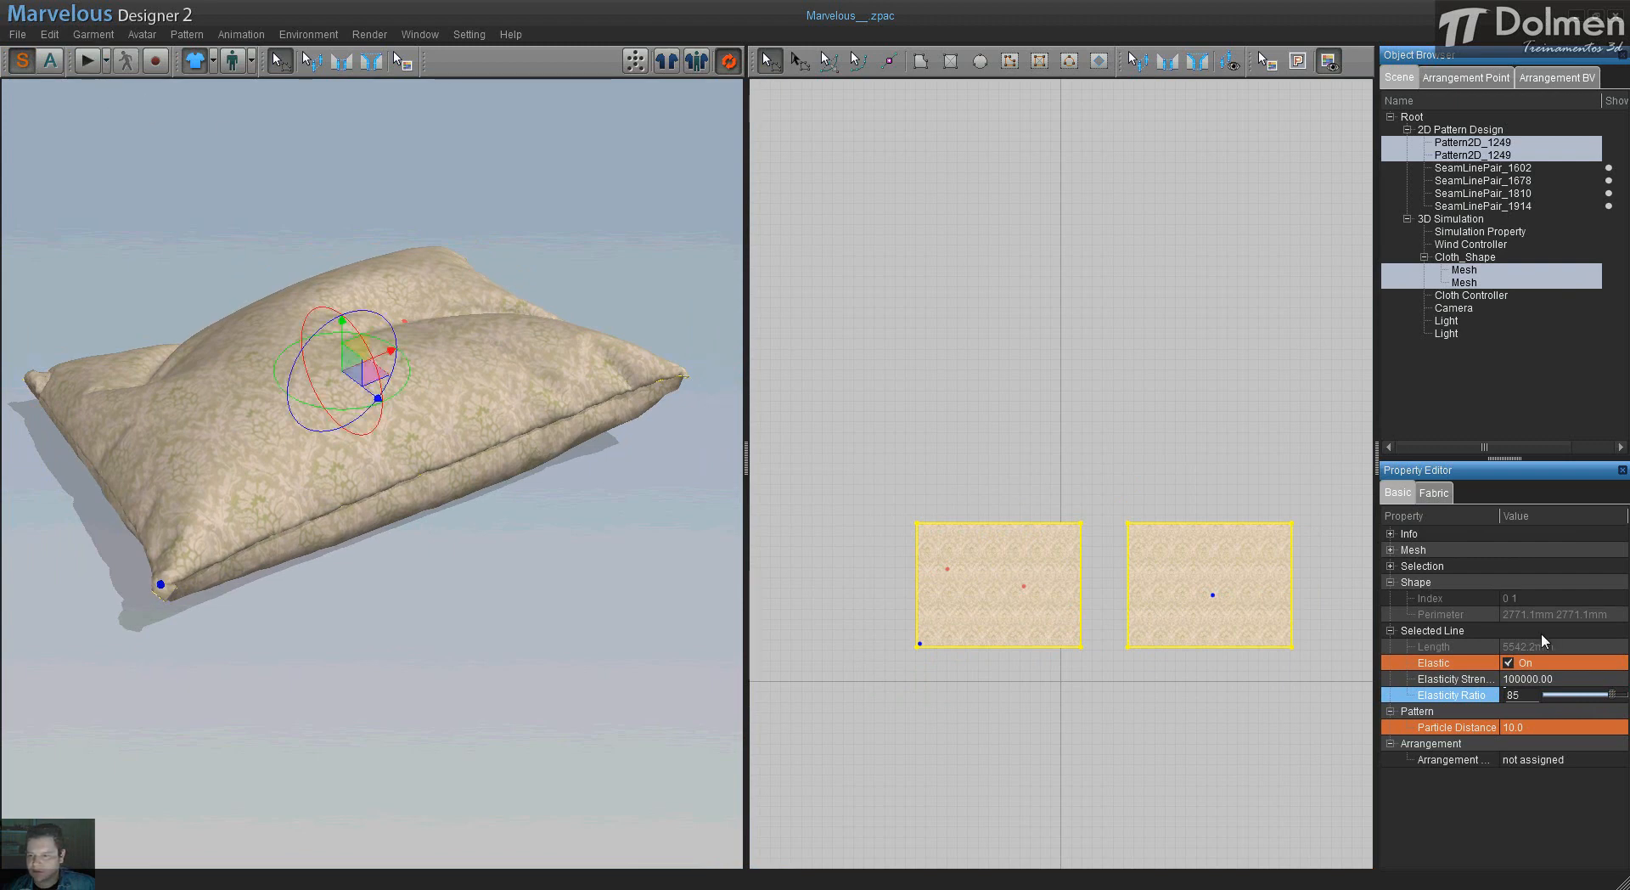
- Set the Particle Distance of both patterns to 10 and run the simulation briefly to update the pillow
double_click(1537, 728)
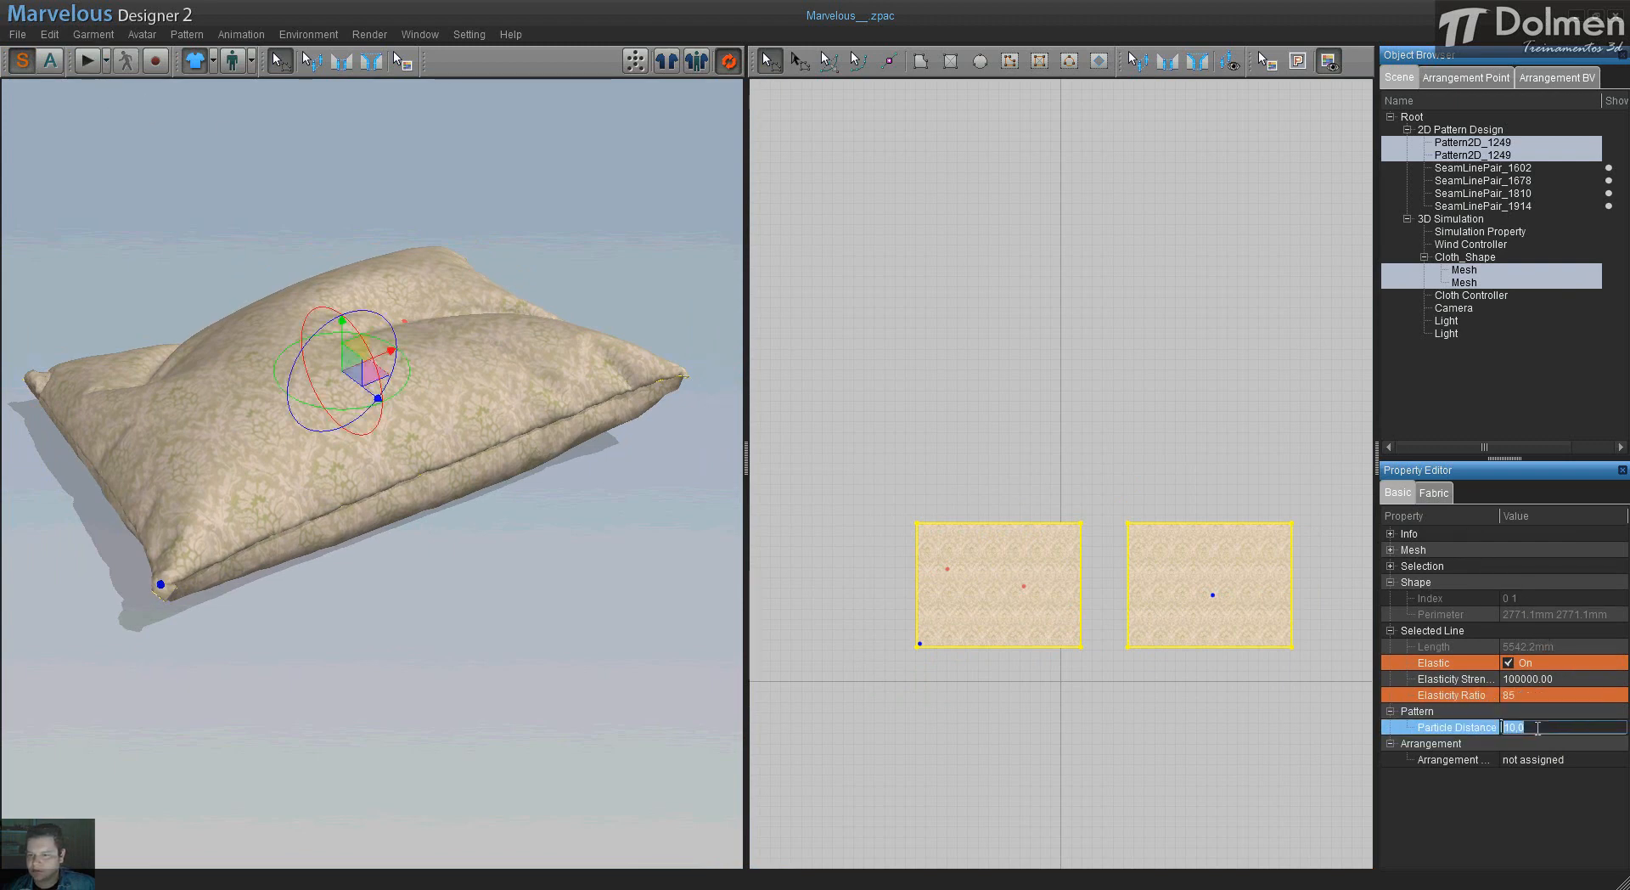
key(Return)
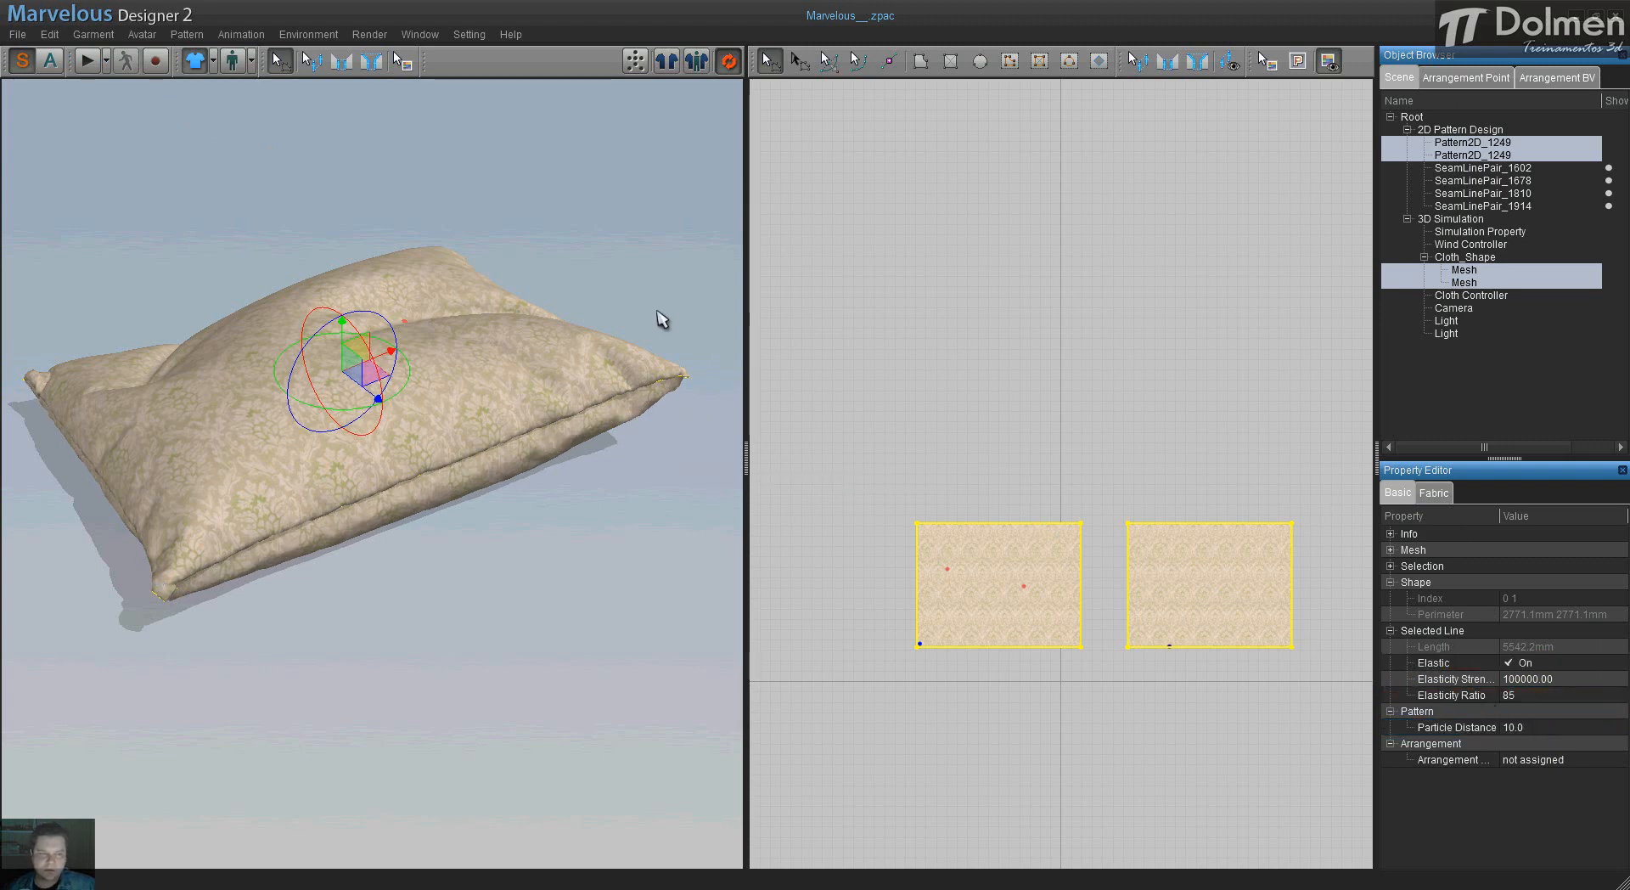
click(89, 64)
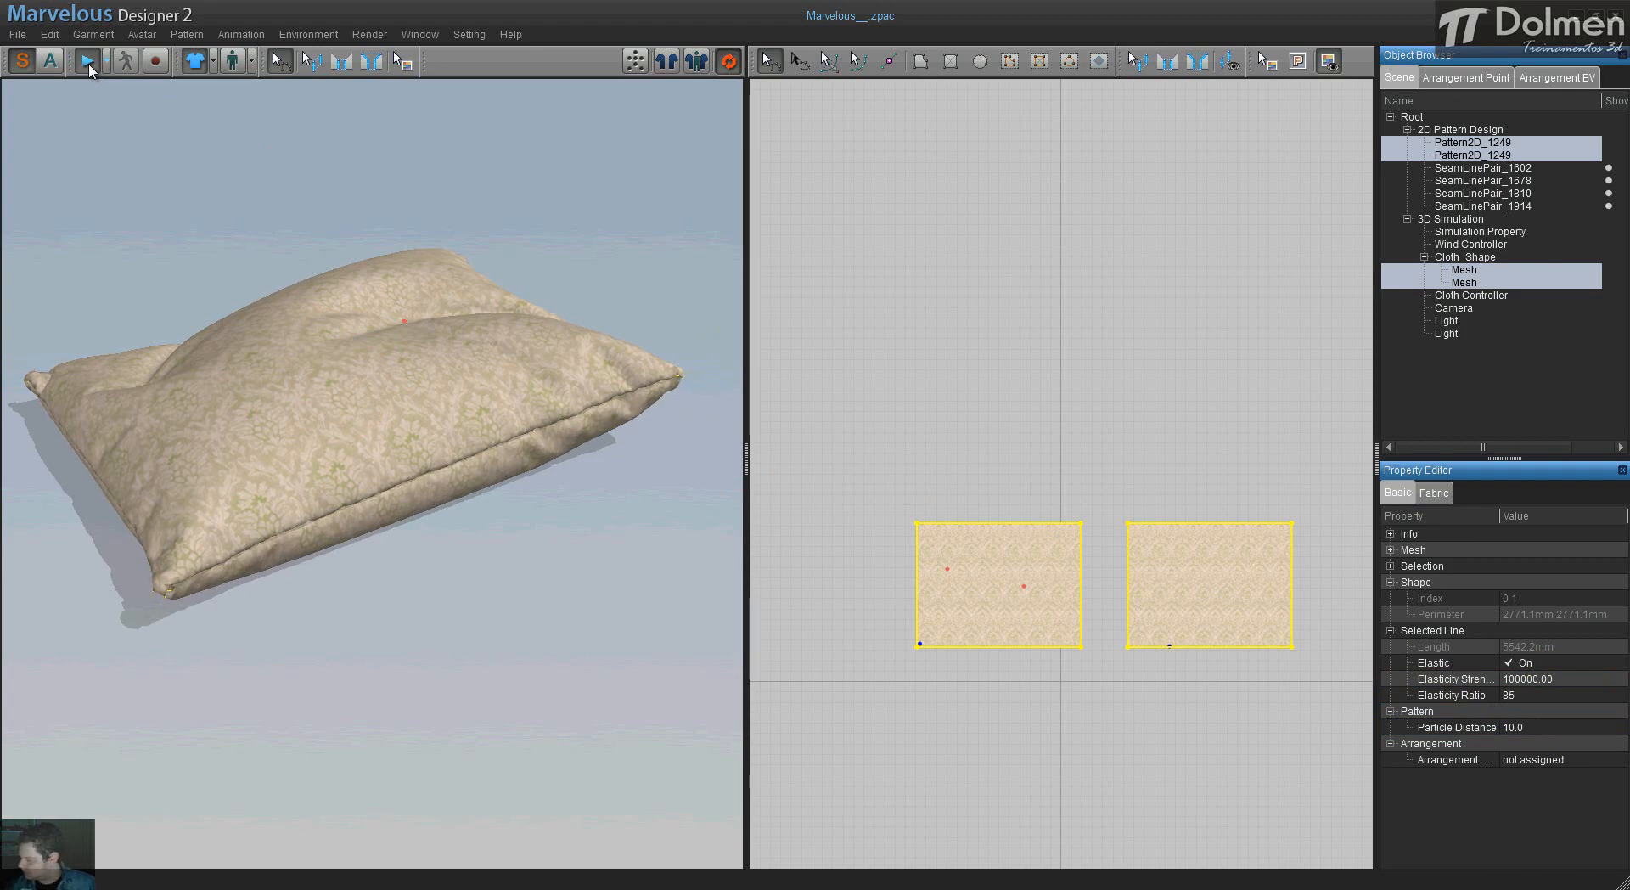
click(89, 66)
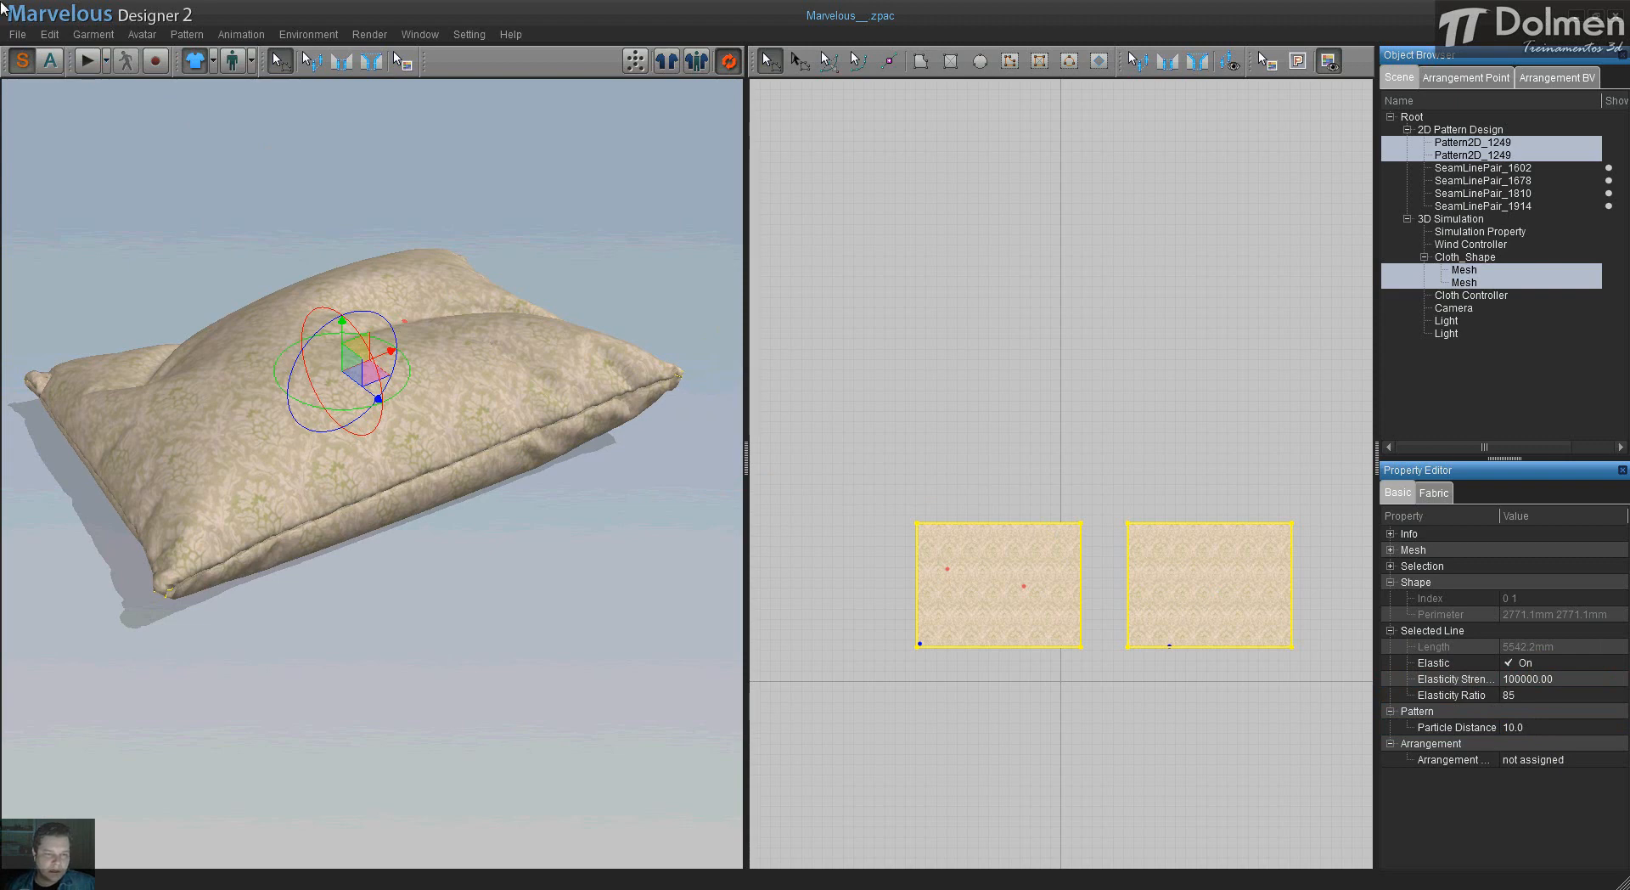
- Set the fabric's texture transformation Angle to 45 for both selected patterns
click(1434, 493)
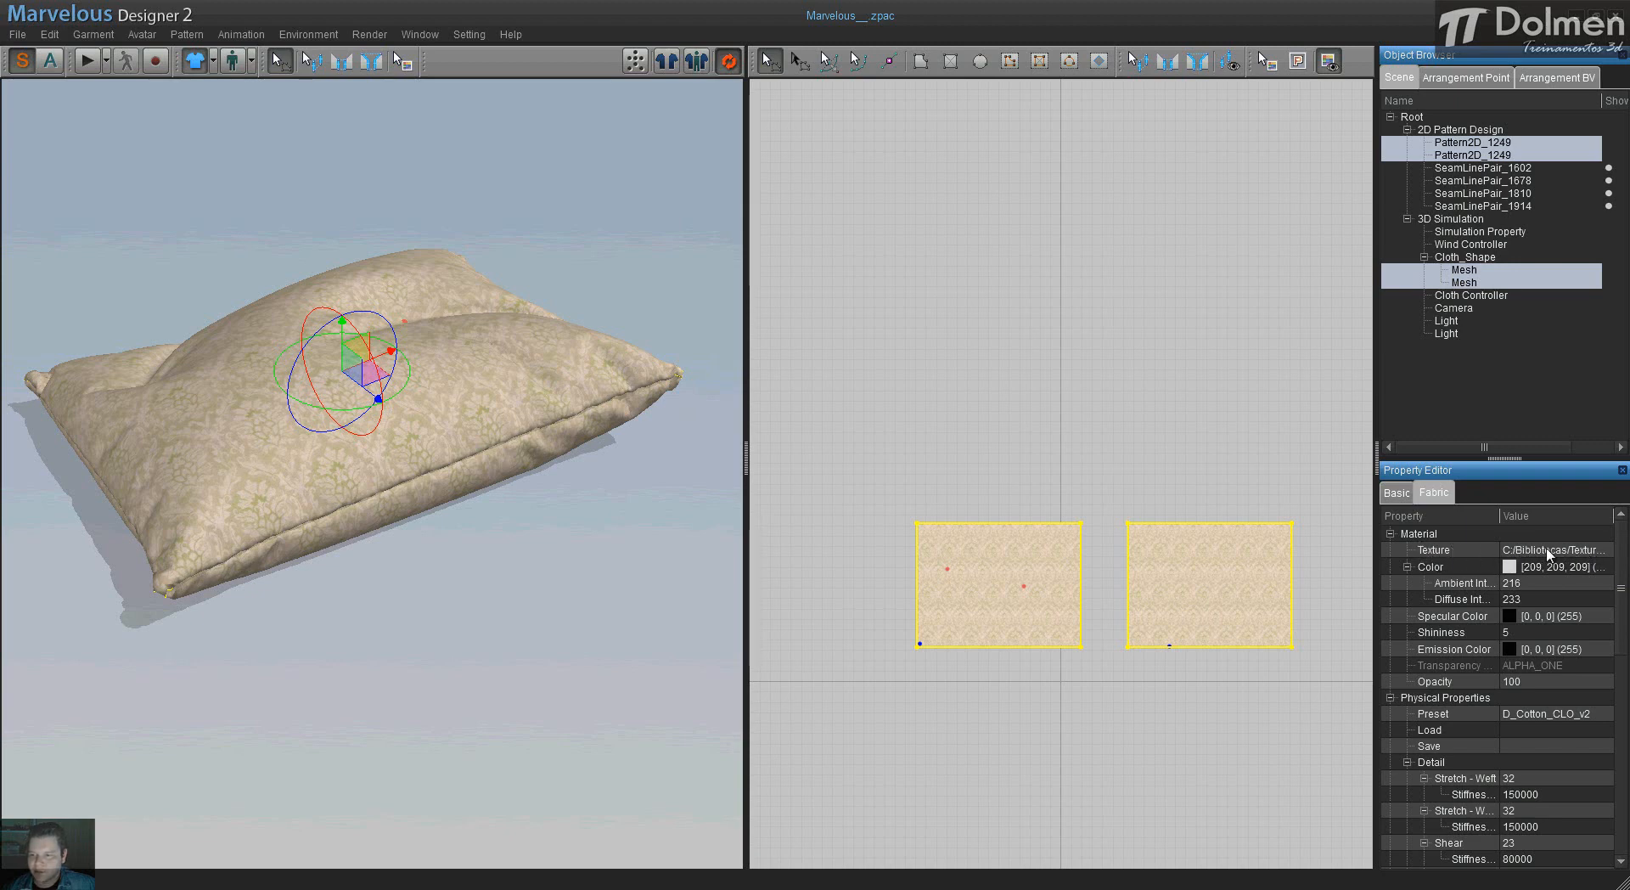
drag(1626, 549, 1627, 770)
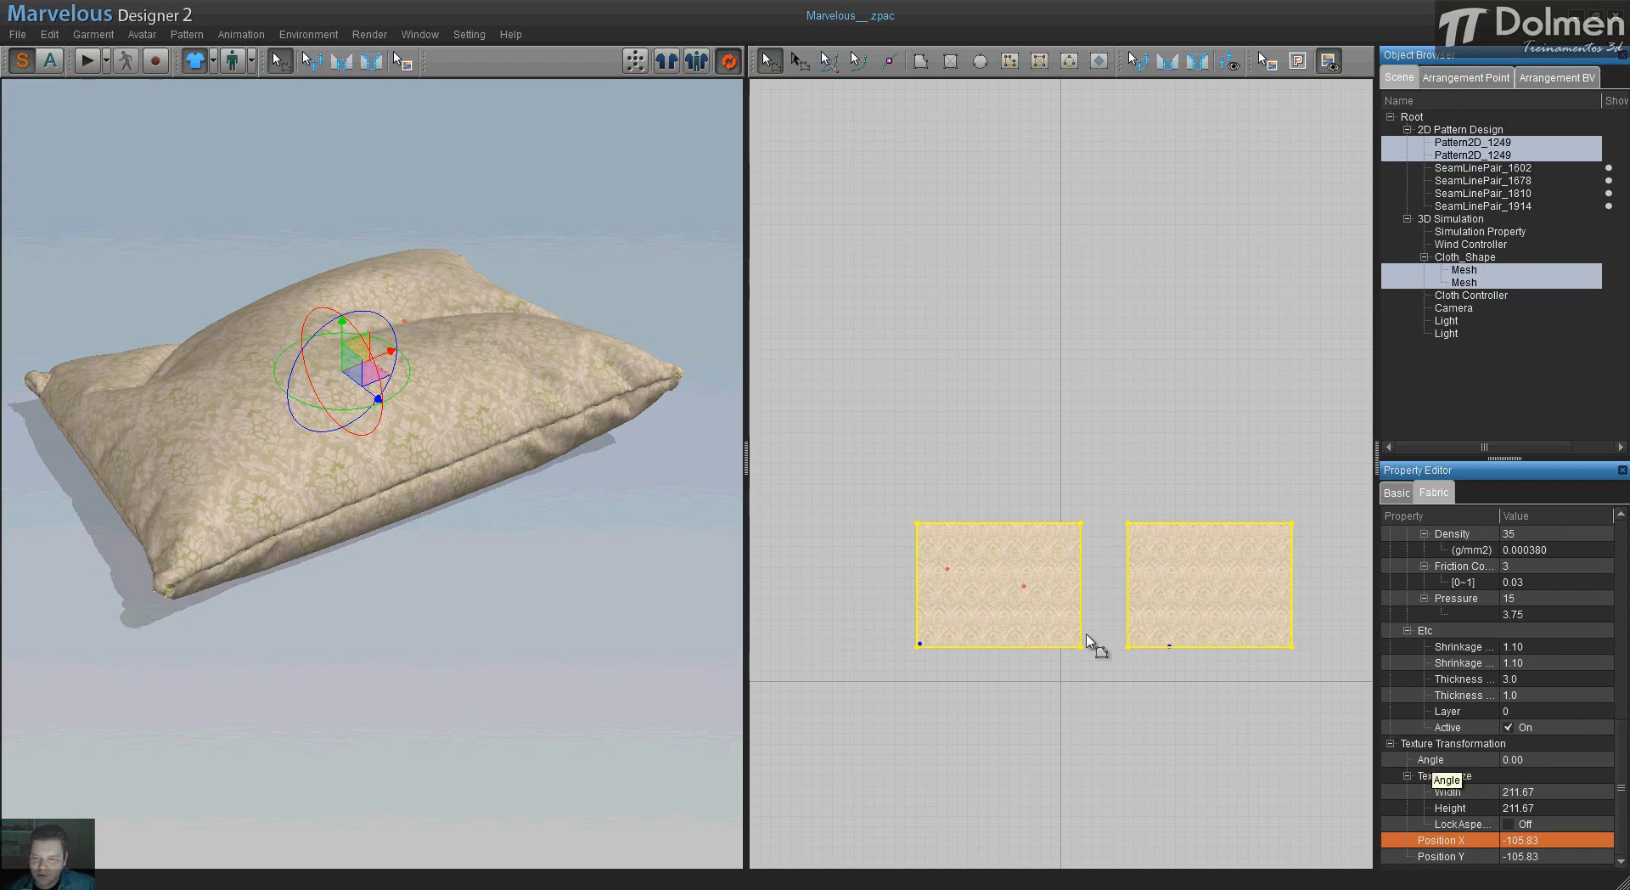
click(1605, 758)
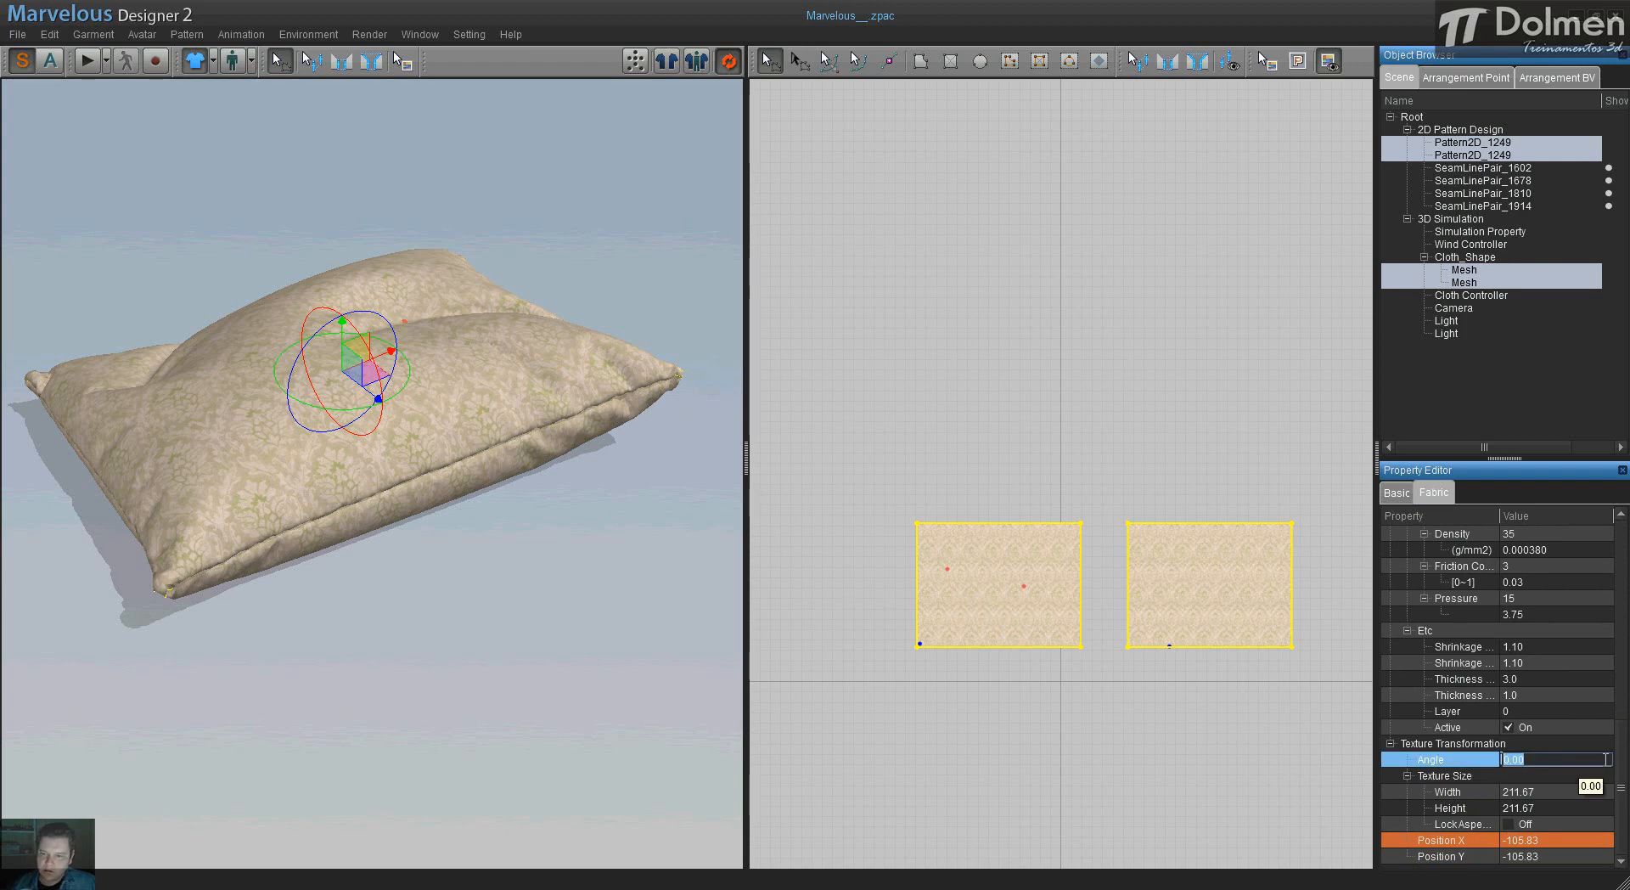
key(Return)
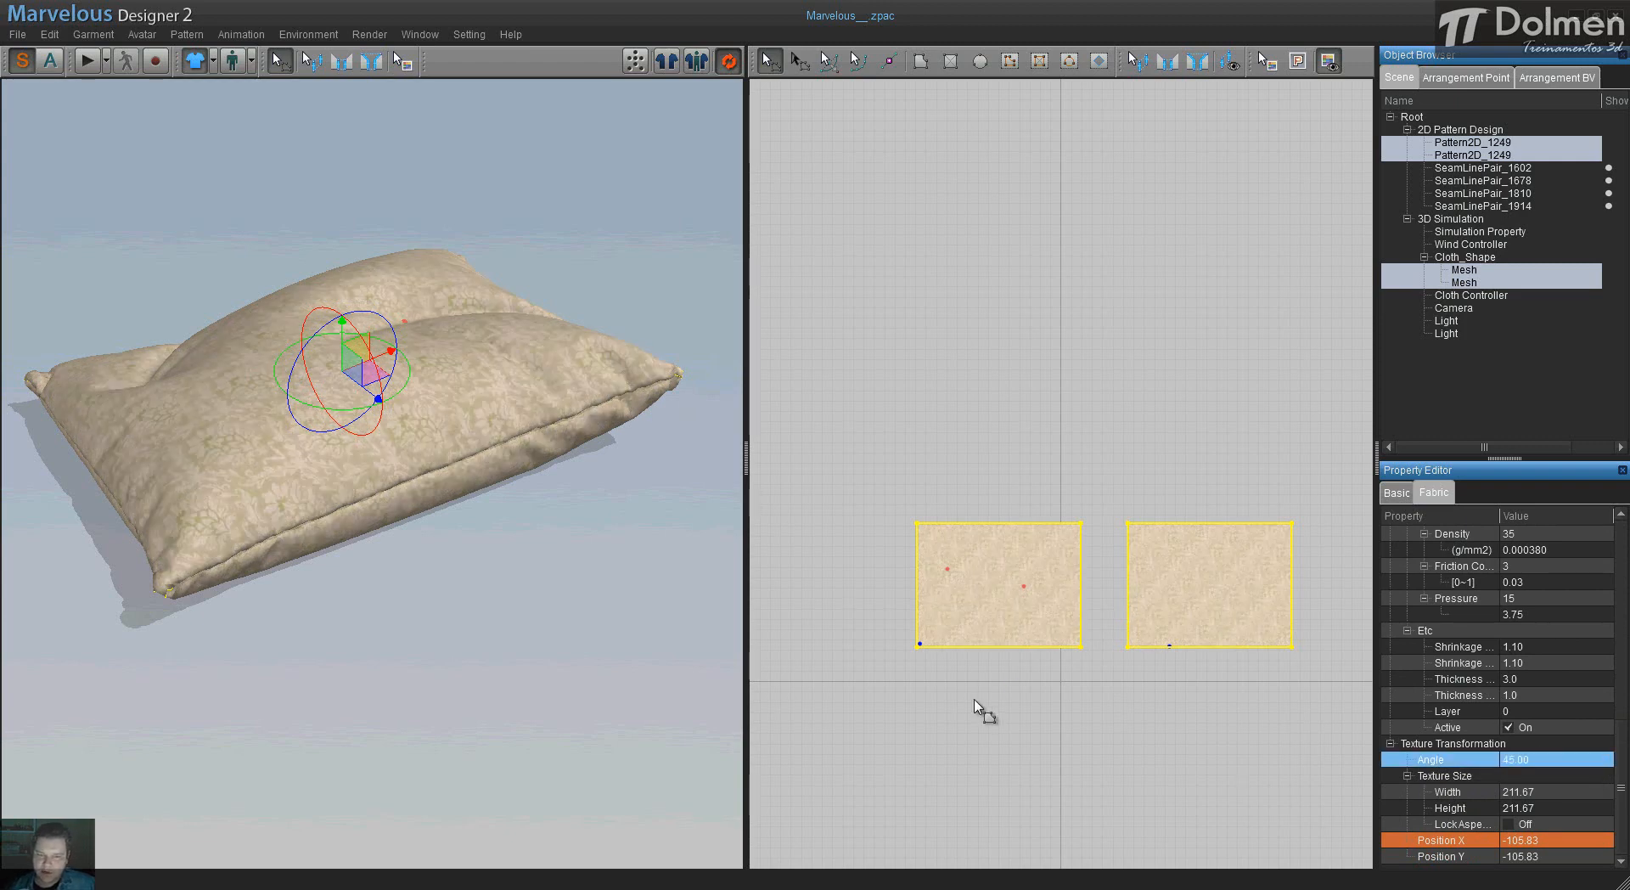
- Try a texture transformation Angle of 0 on both selected patterns, and restore it to 45
scroll(993, 636, down, 2)
scroll(996, 636, up, 4)
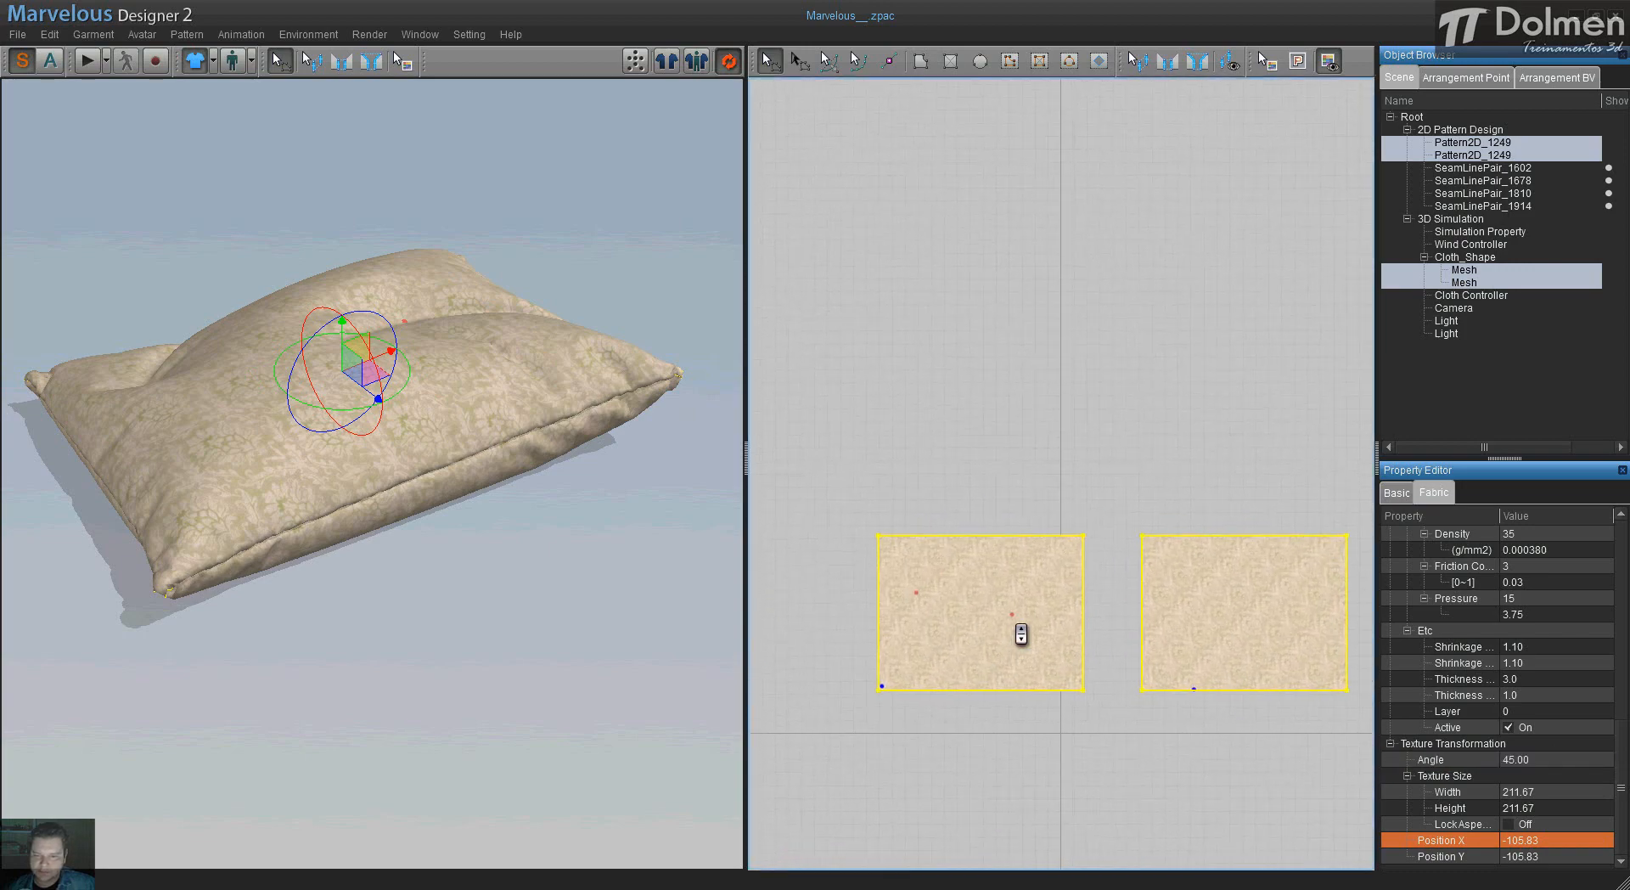
middle_drag(1026, 644, 1004, 583)
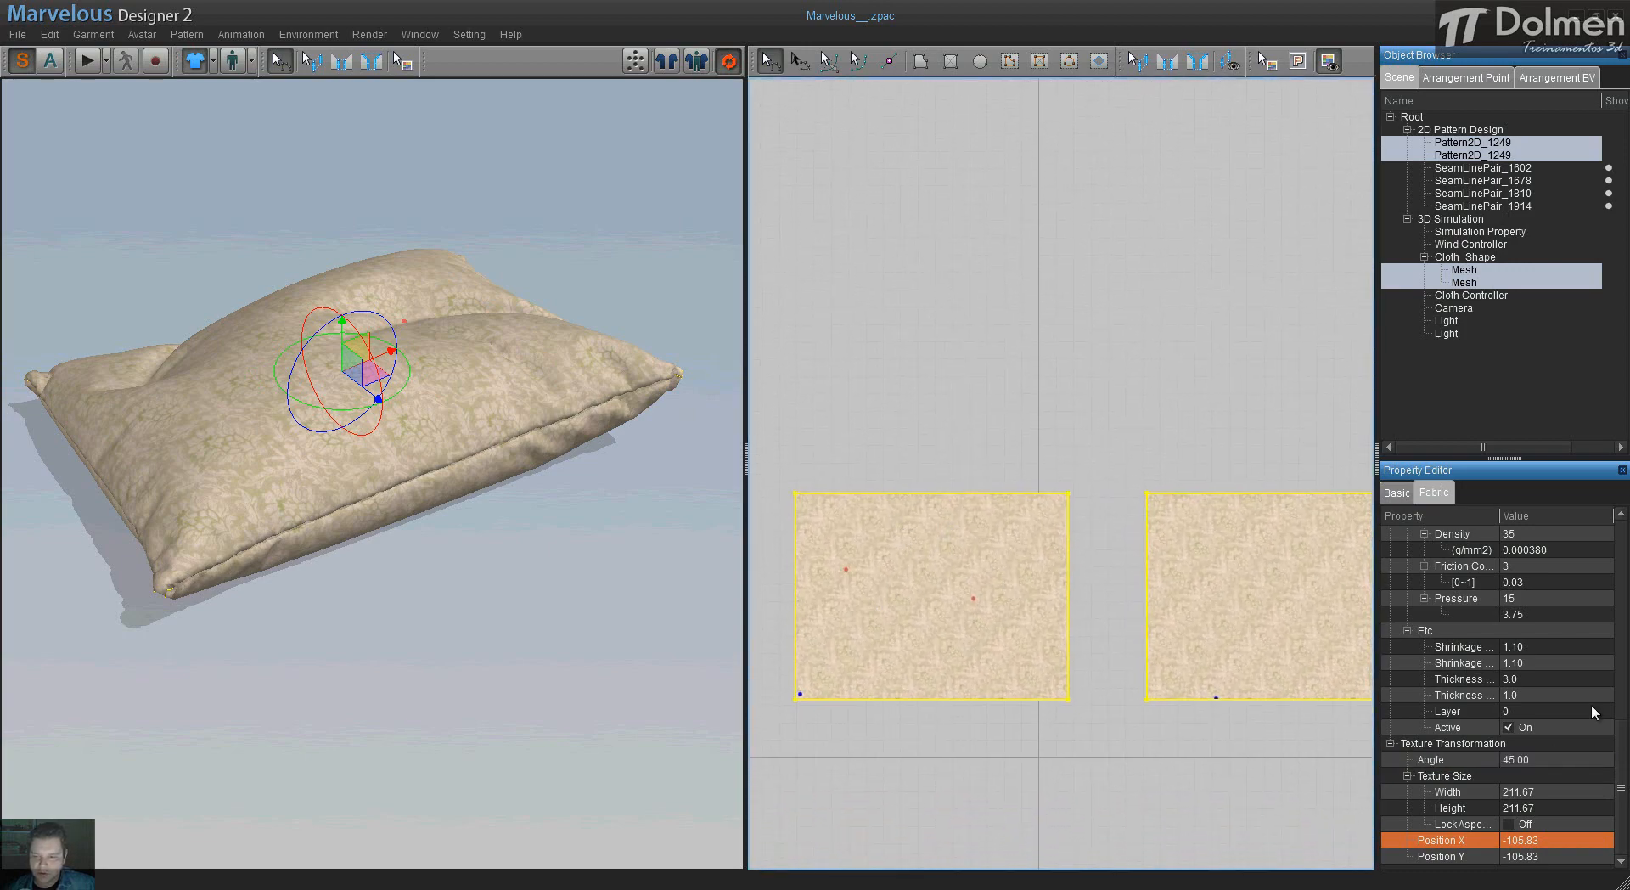
double_click(1547, 759)
text(0)
key(Return)
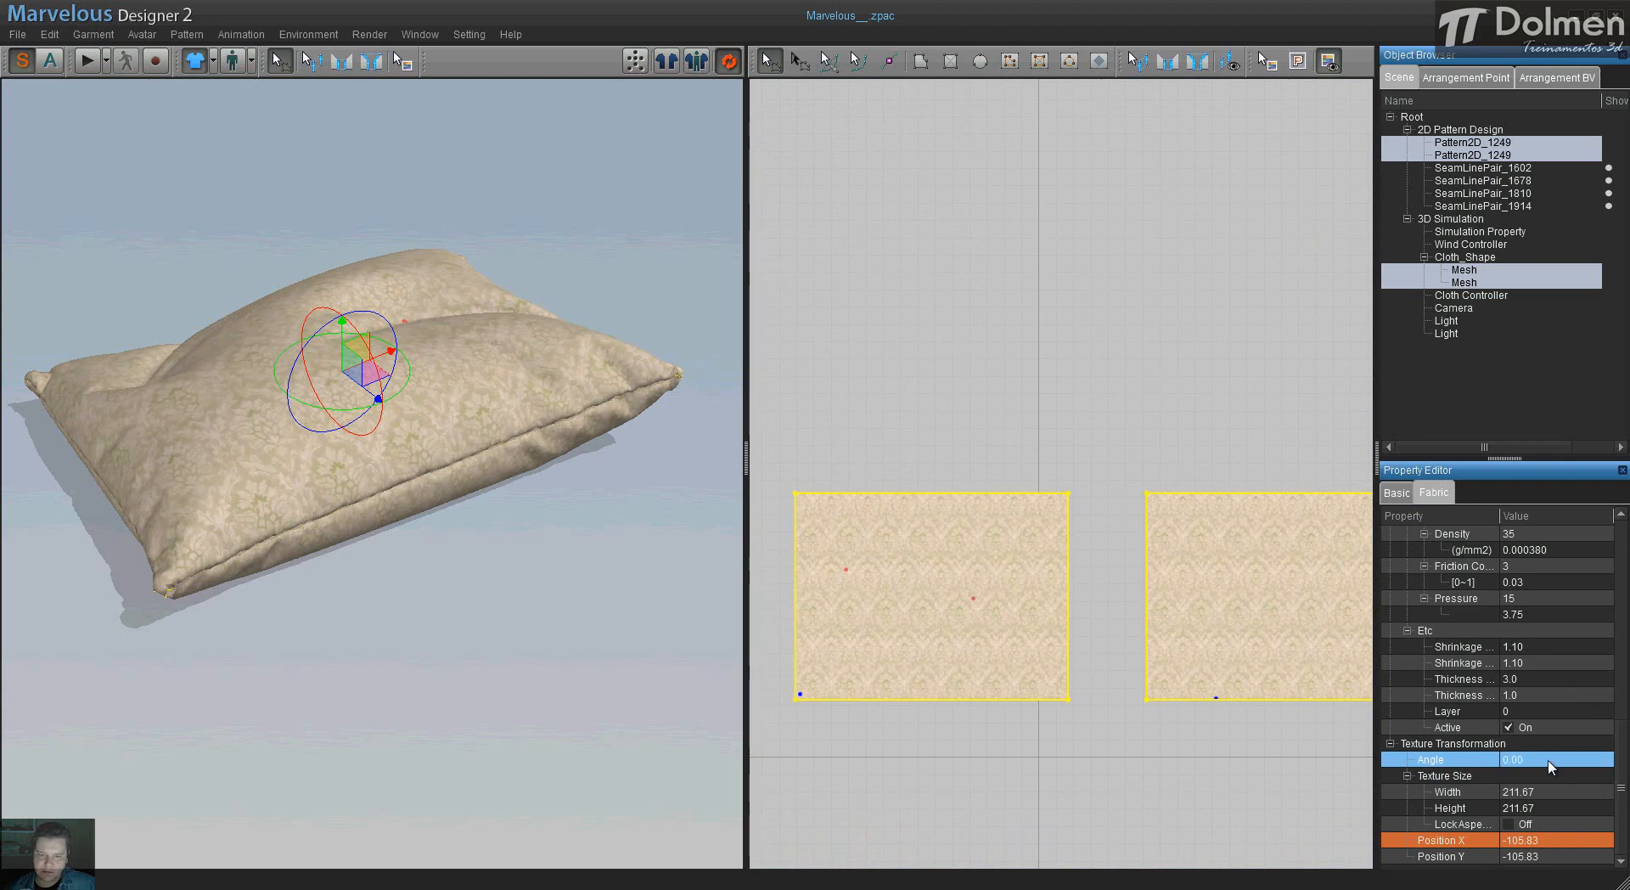
double_click(1547, 759)
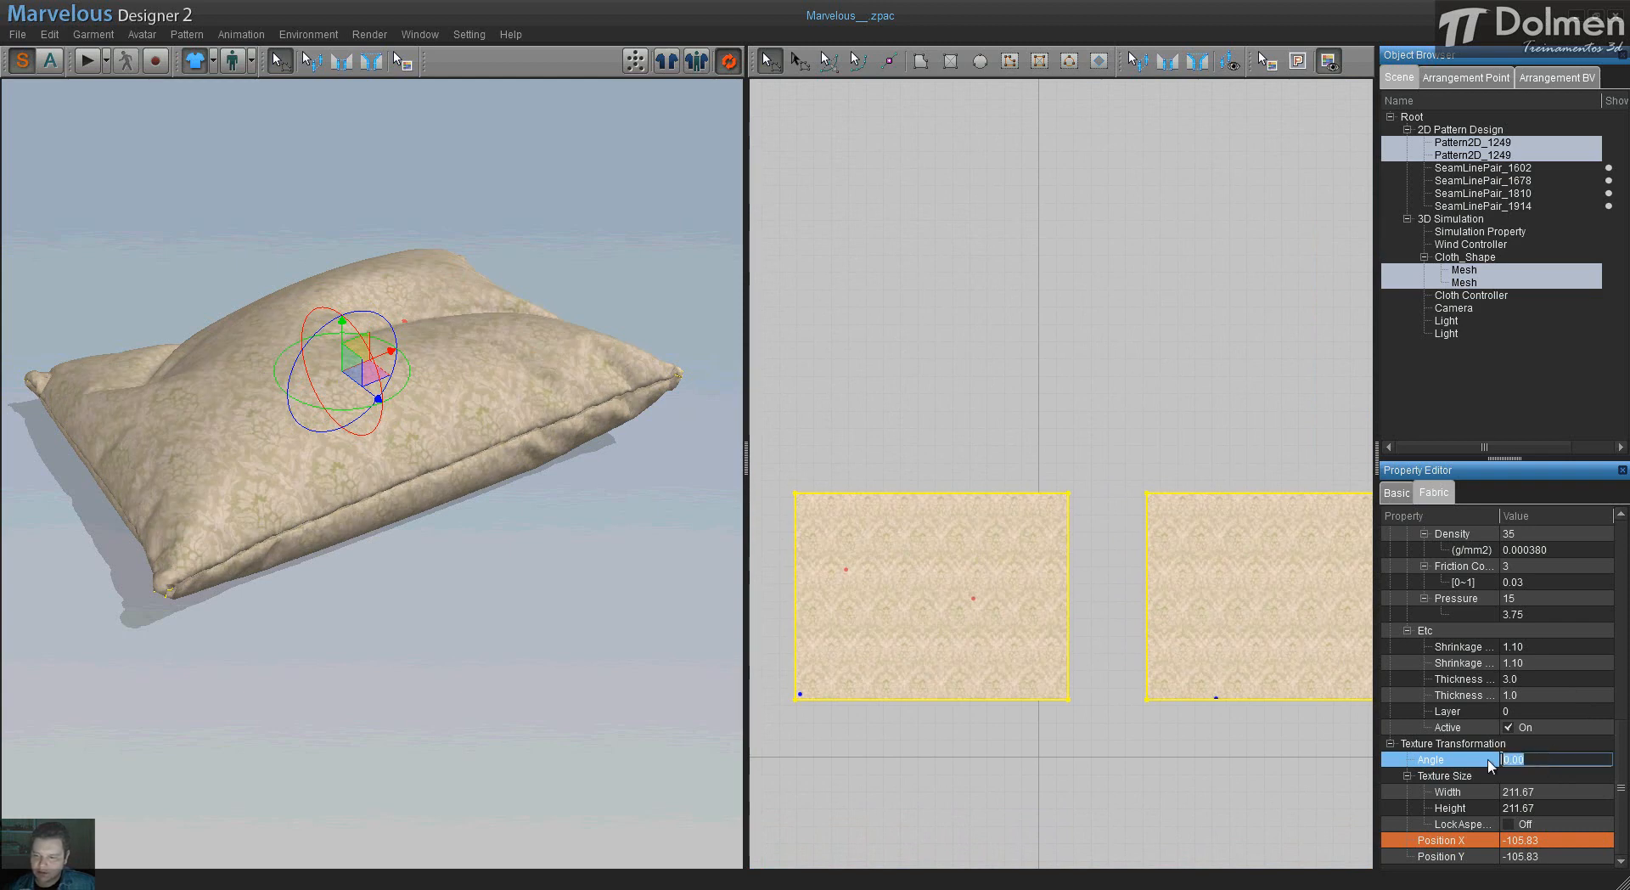
text(45)
key(Return)
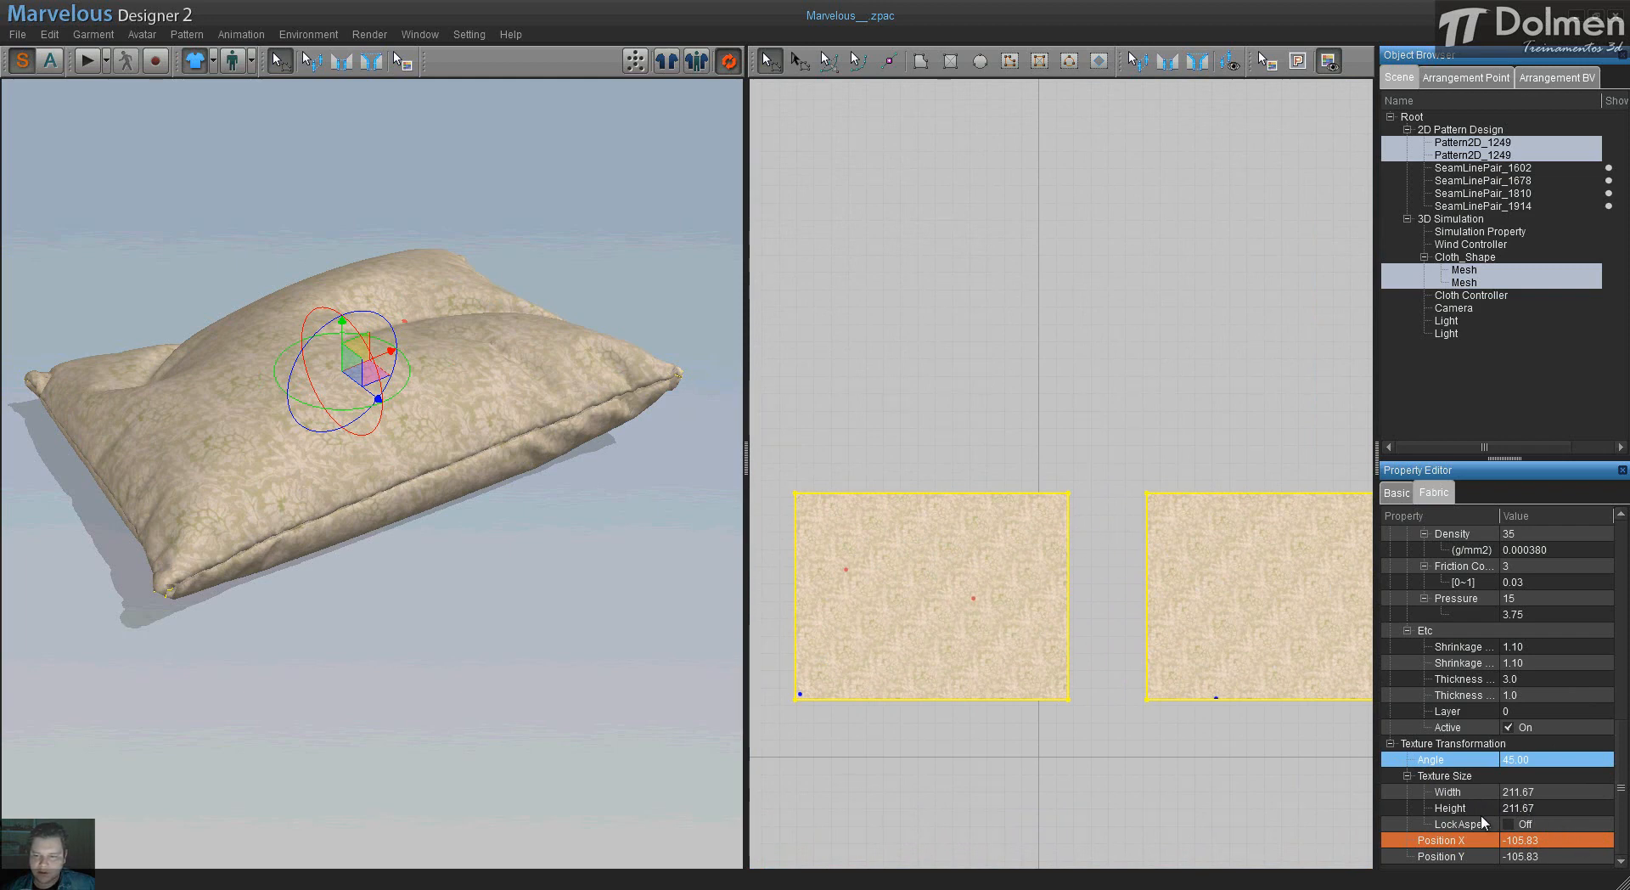
- Try a texture Width of 500 for the selected patterns
click(1552, 791)
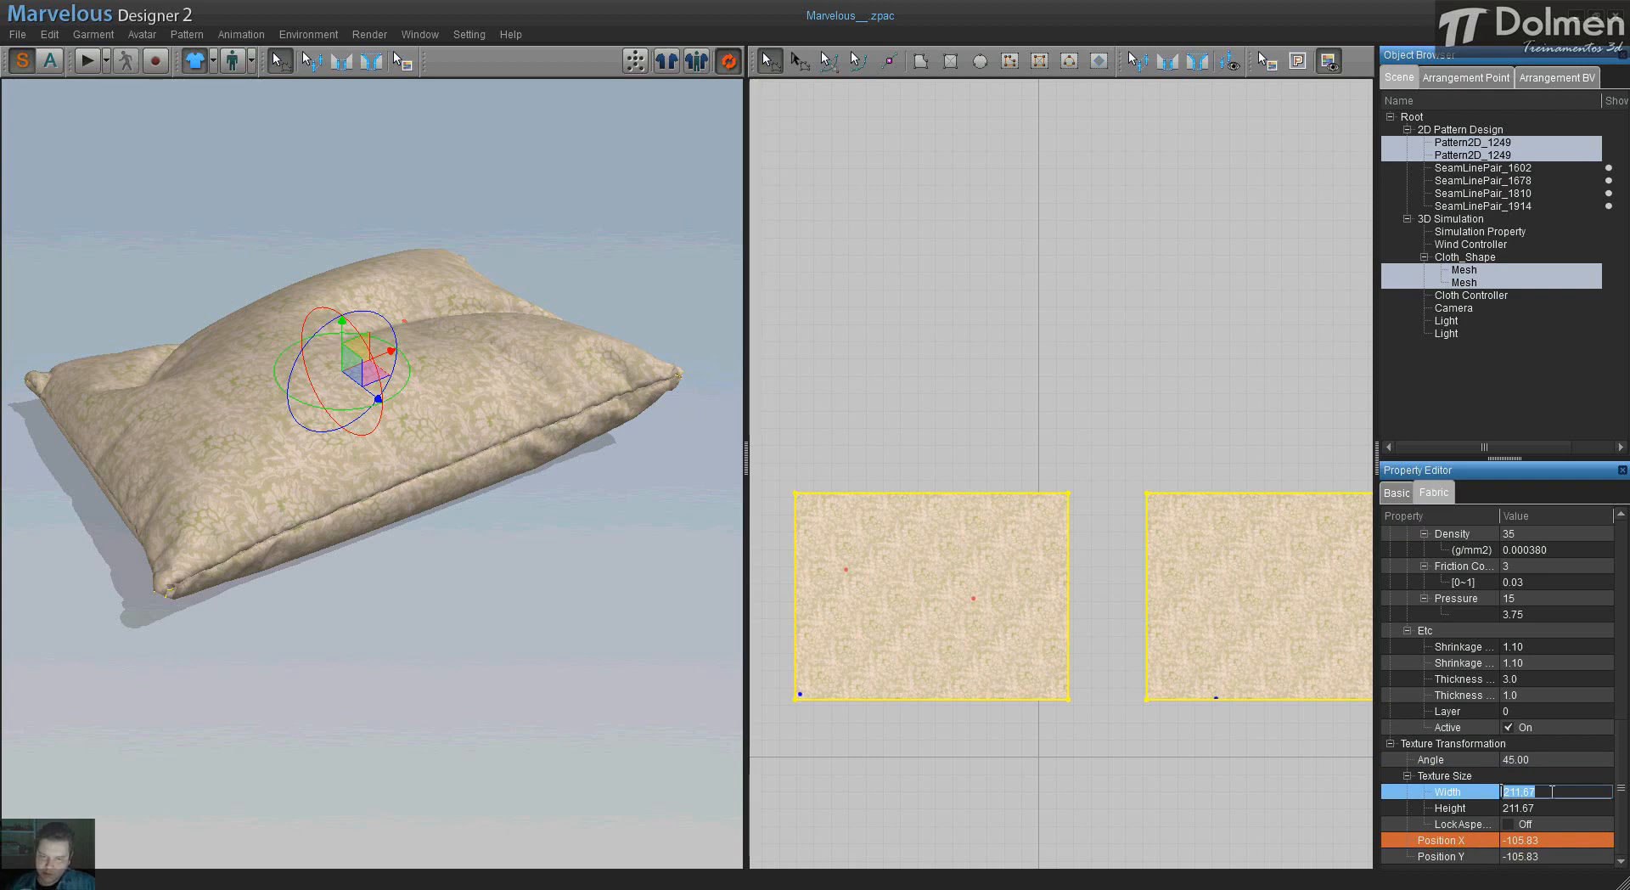
text(500)
key(Return)
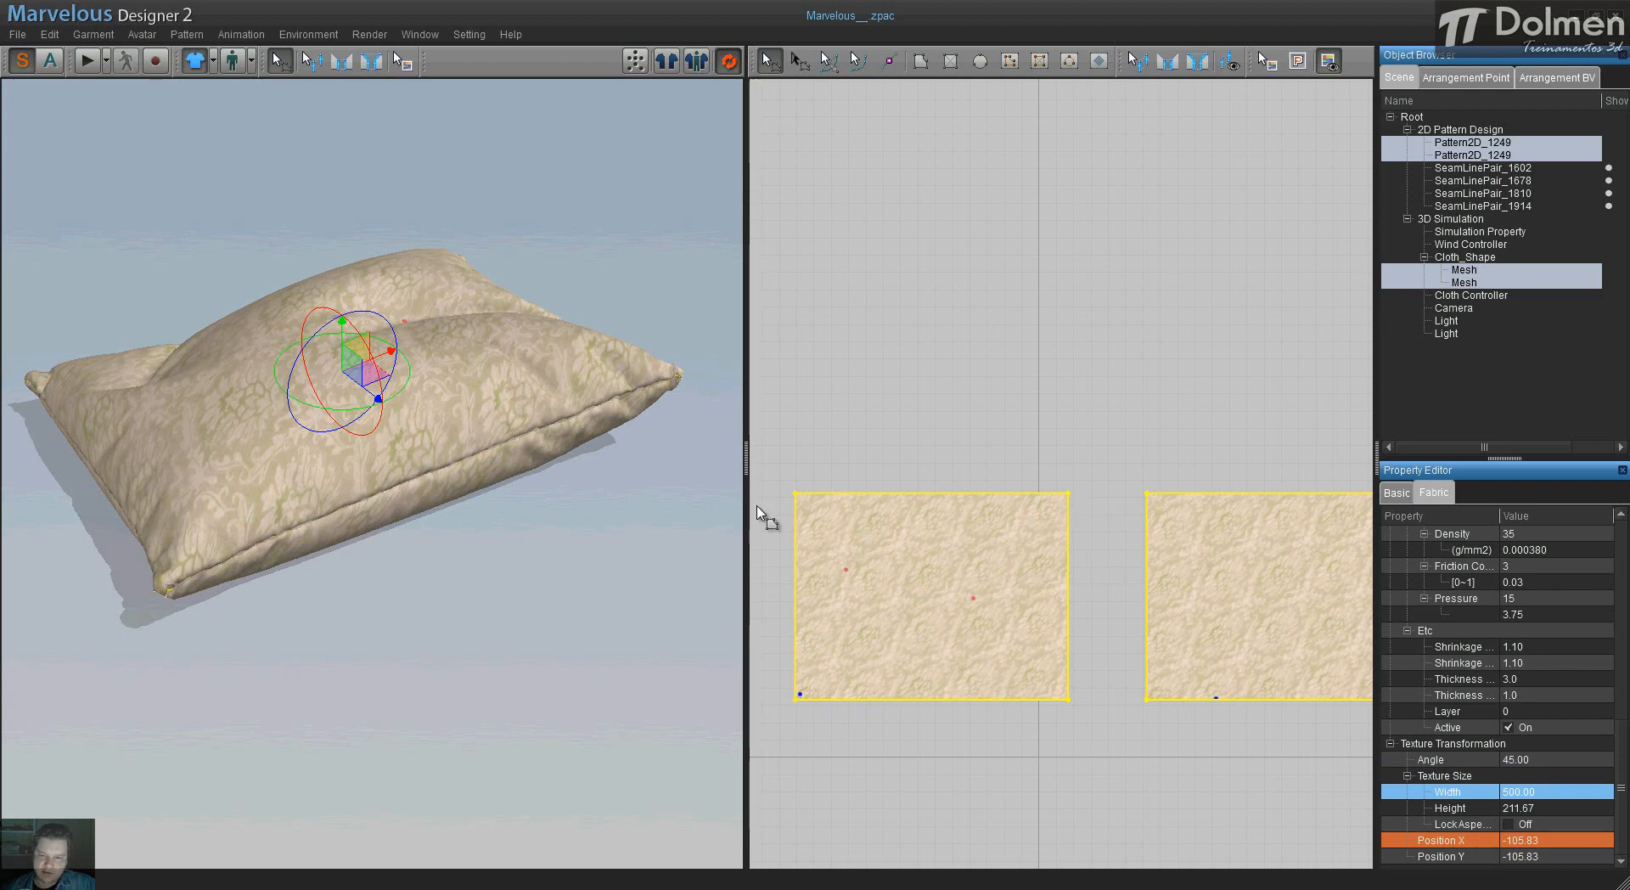
- Set the fabric's texture Width to 200 and Height to 200 for both selected patterns
click(1547, 790)
text(2)
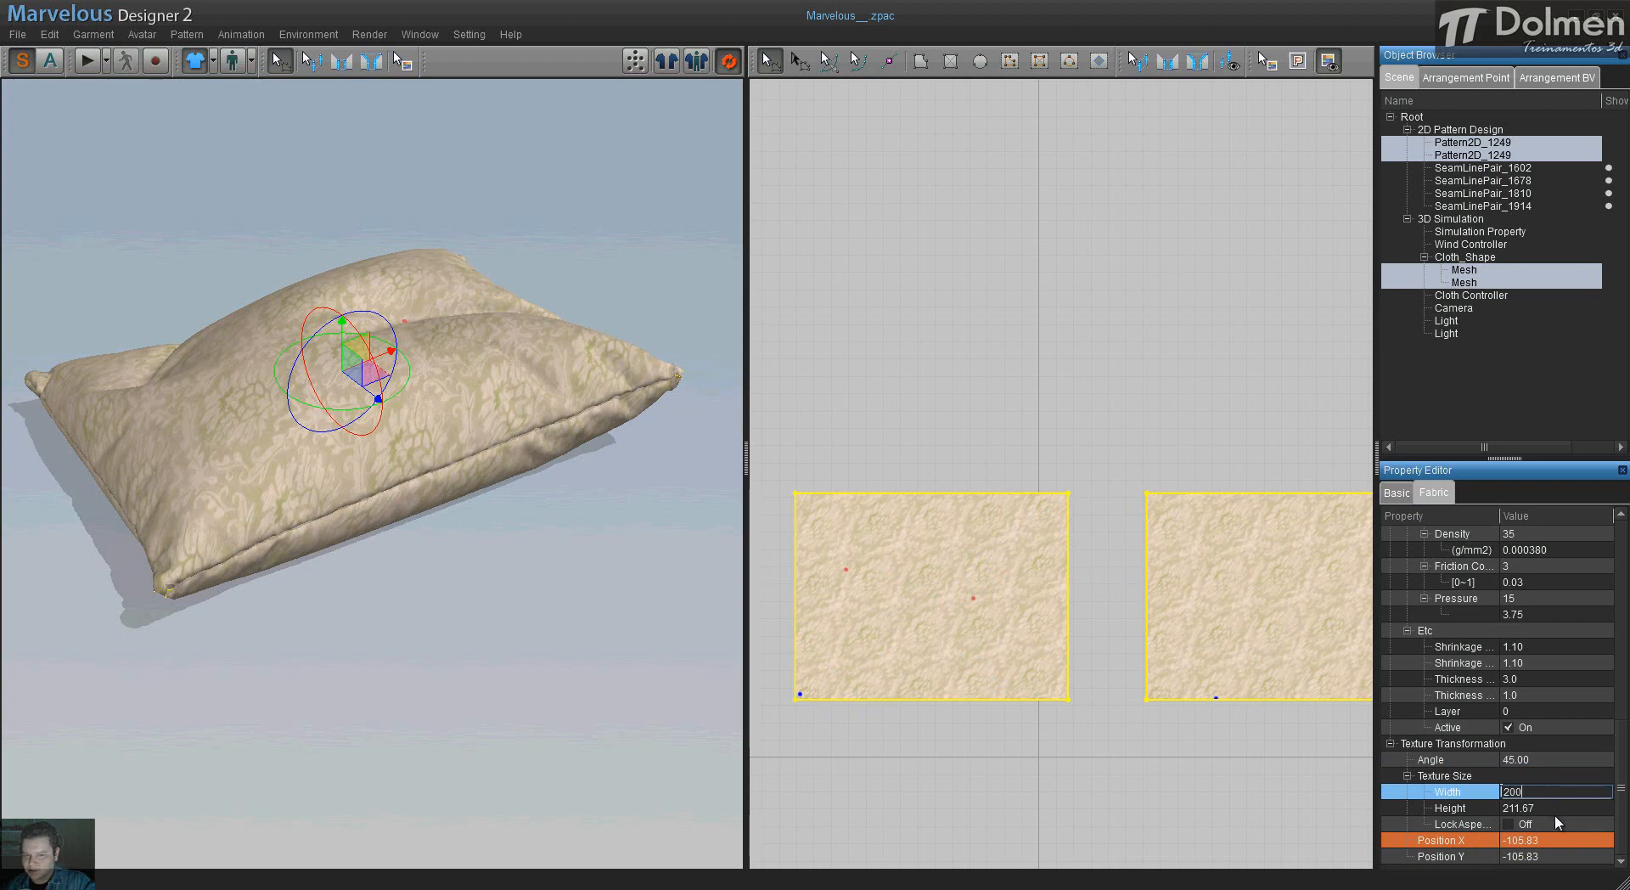
double_click(1552, 806)
text(20)
drag(1552, 807, 1464, 813)
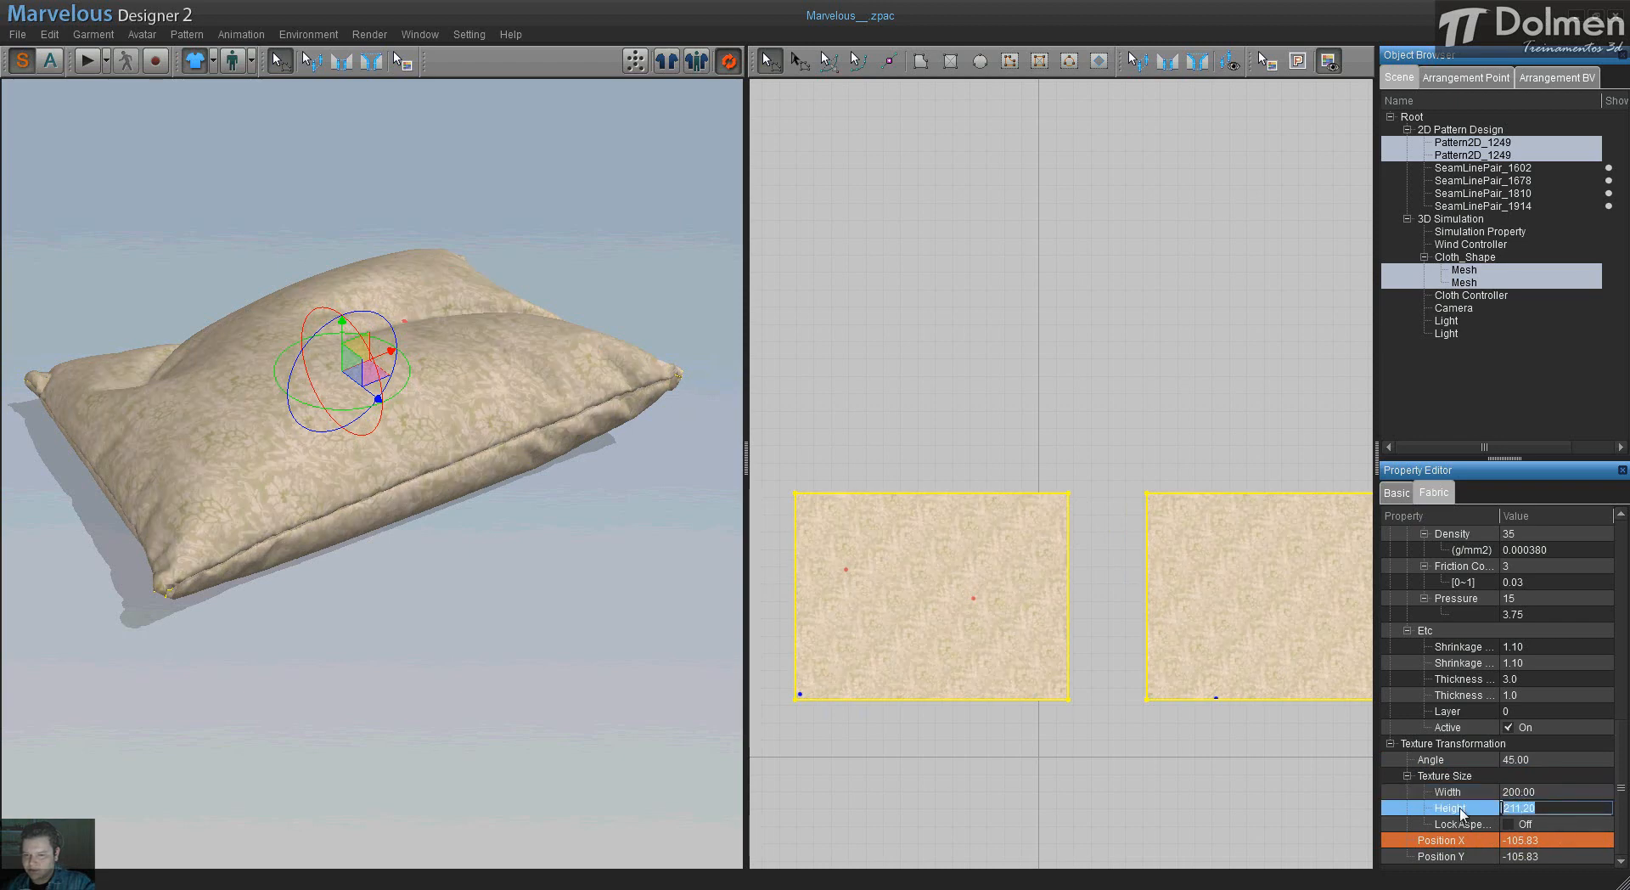
text(200)
key(Return)
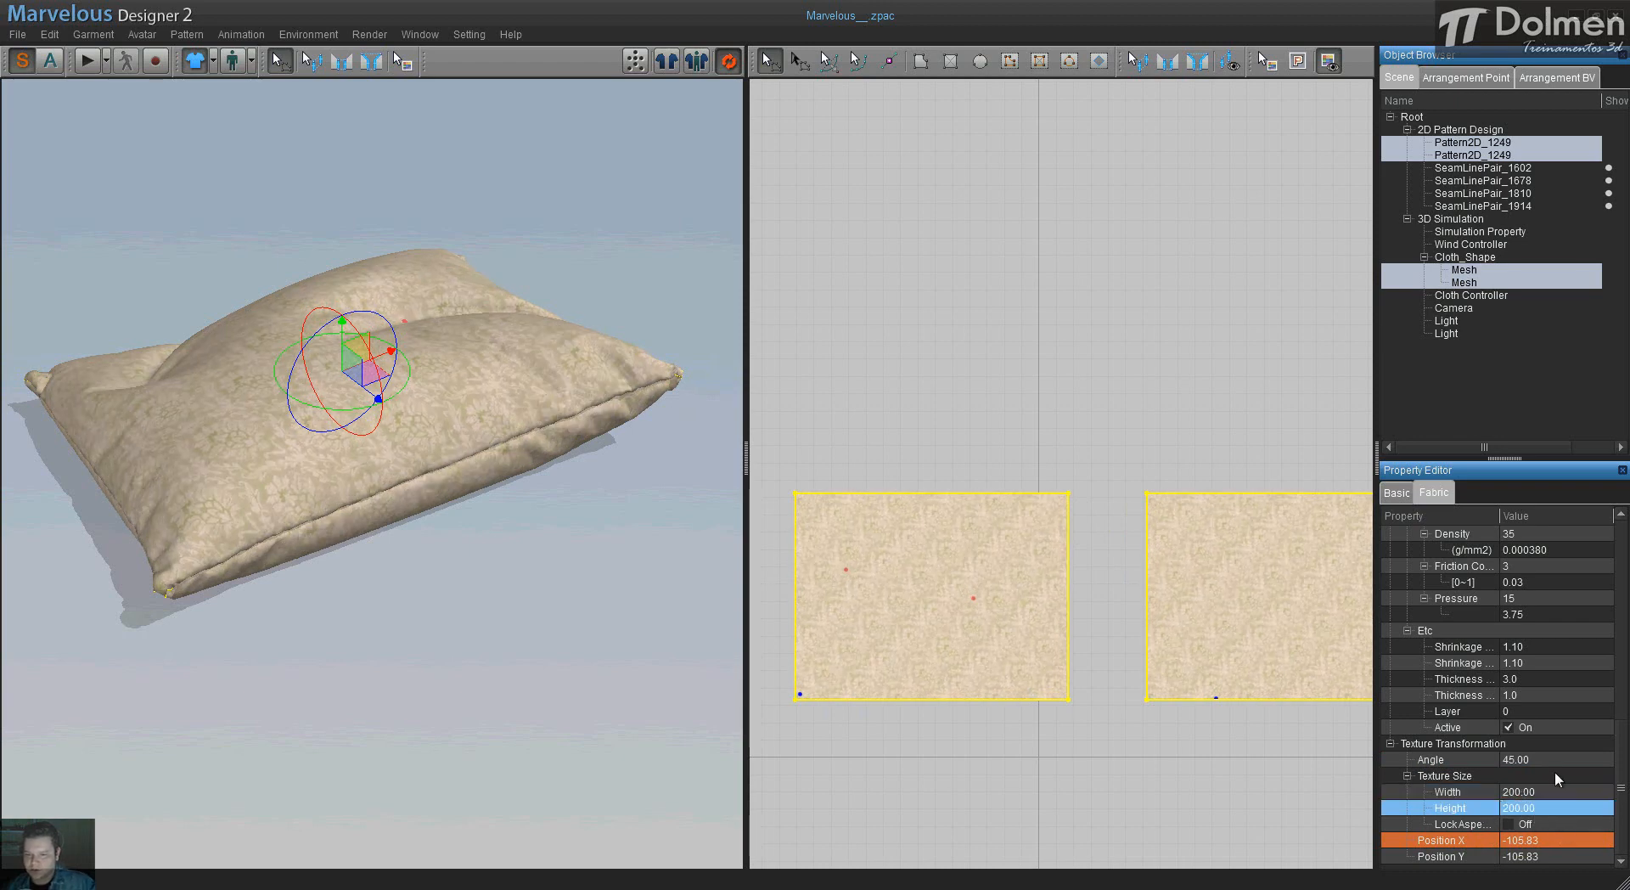
- Turn on the texture's aspect ratio lock and set the texture Width to 500
click(1509, 824)
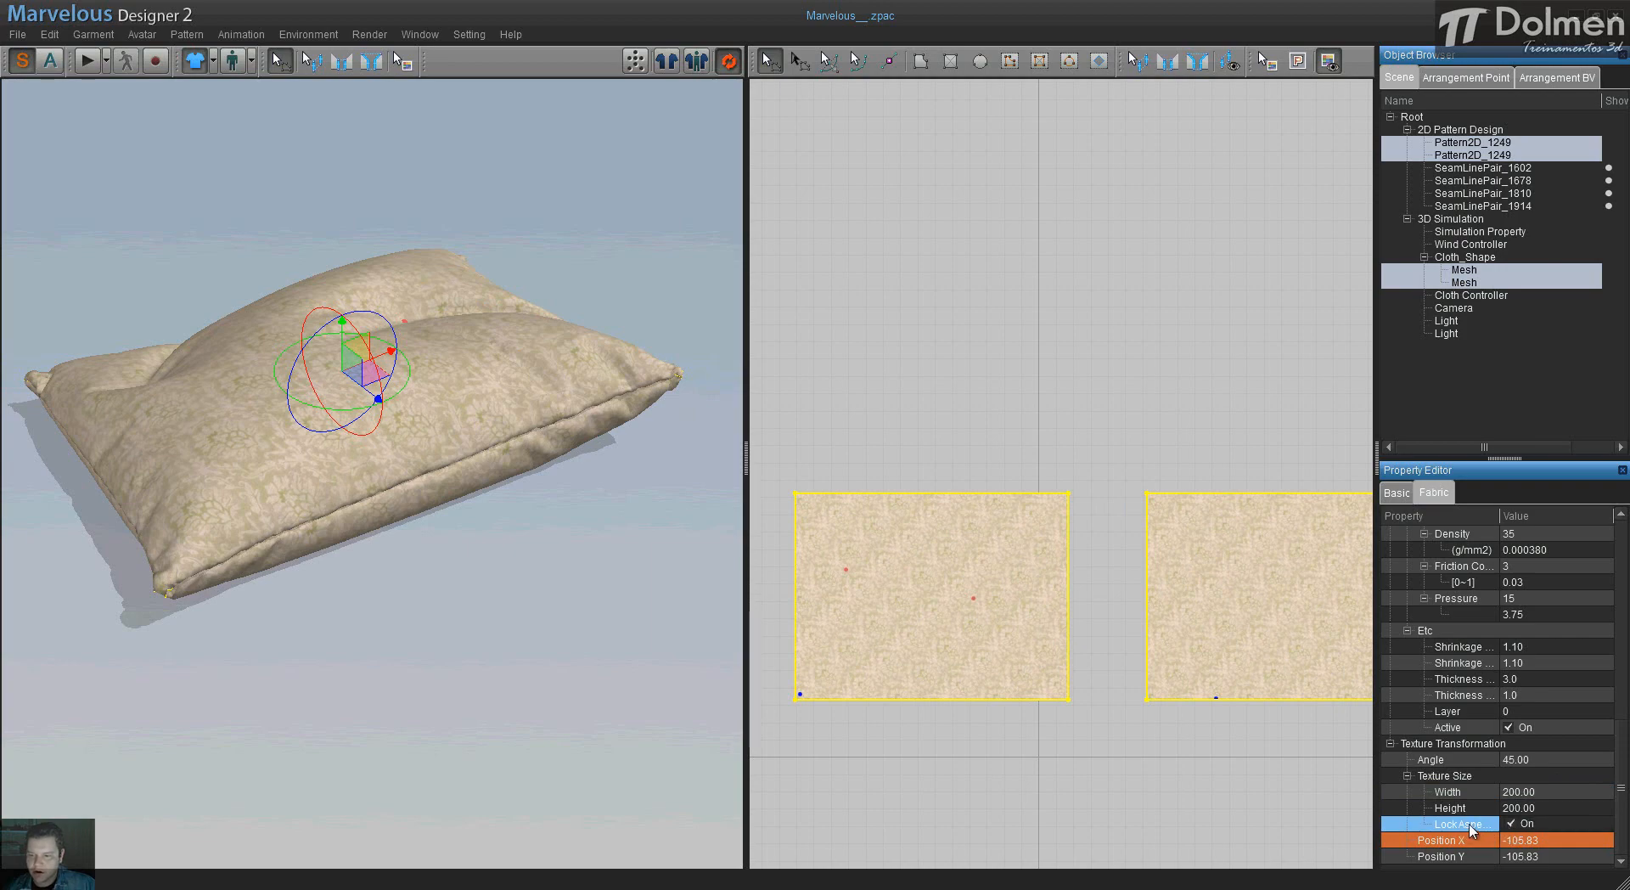
double_click(1541, 792)
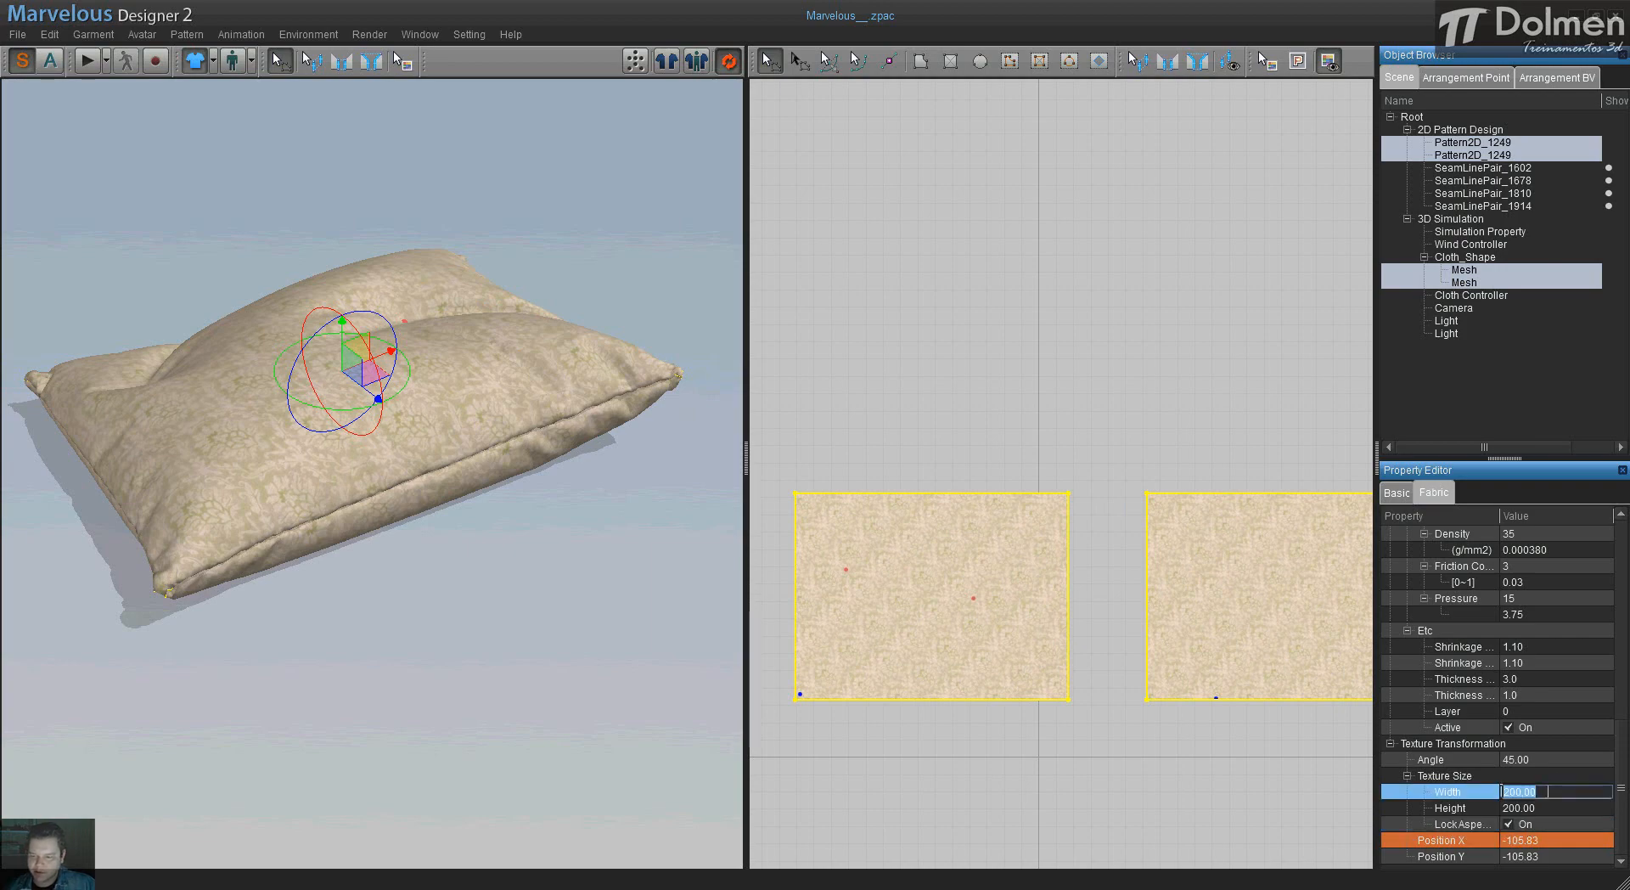
text(500)
key(Return)
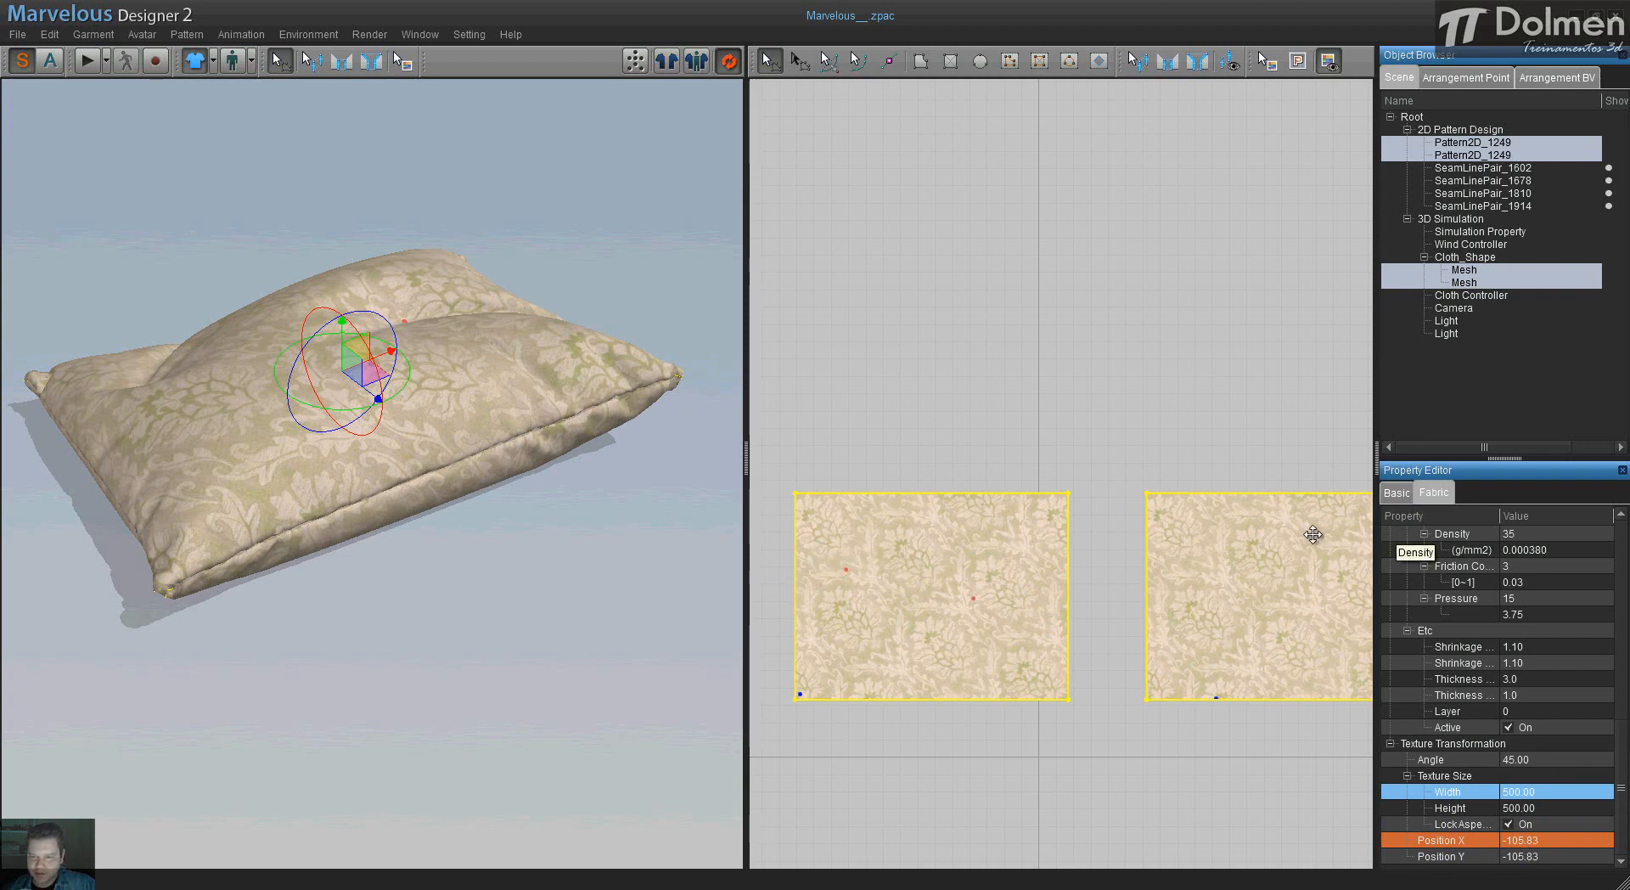
- Set the texture's Position X and Position Y to 0 for both patterns
click(1566, 840)
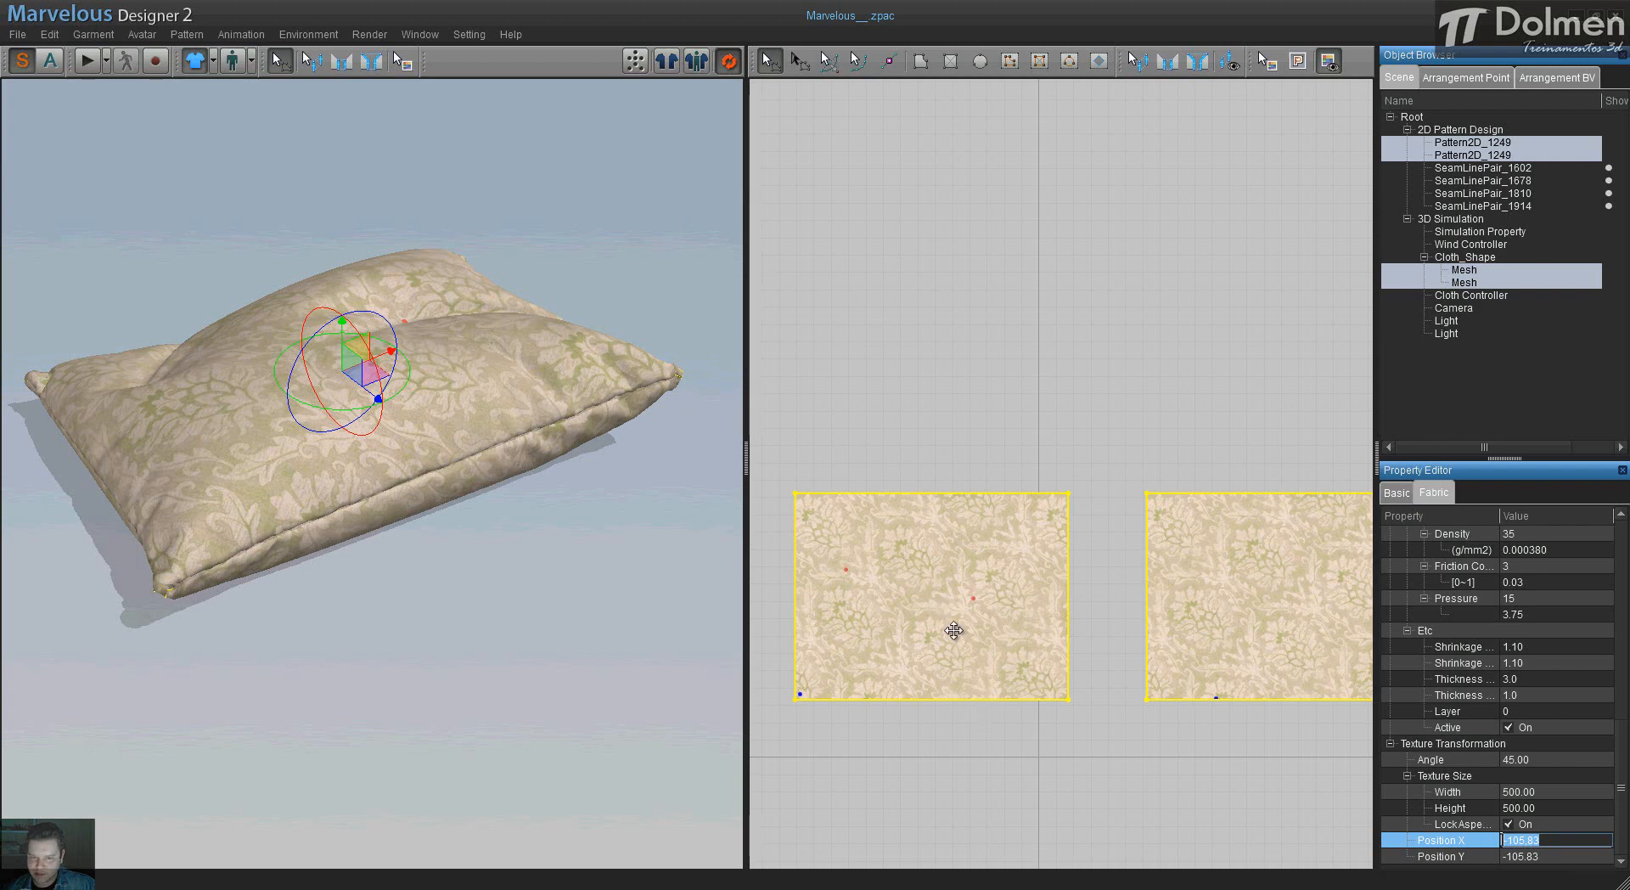
text(0)
click(1553, 855)
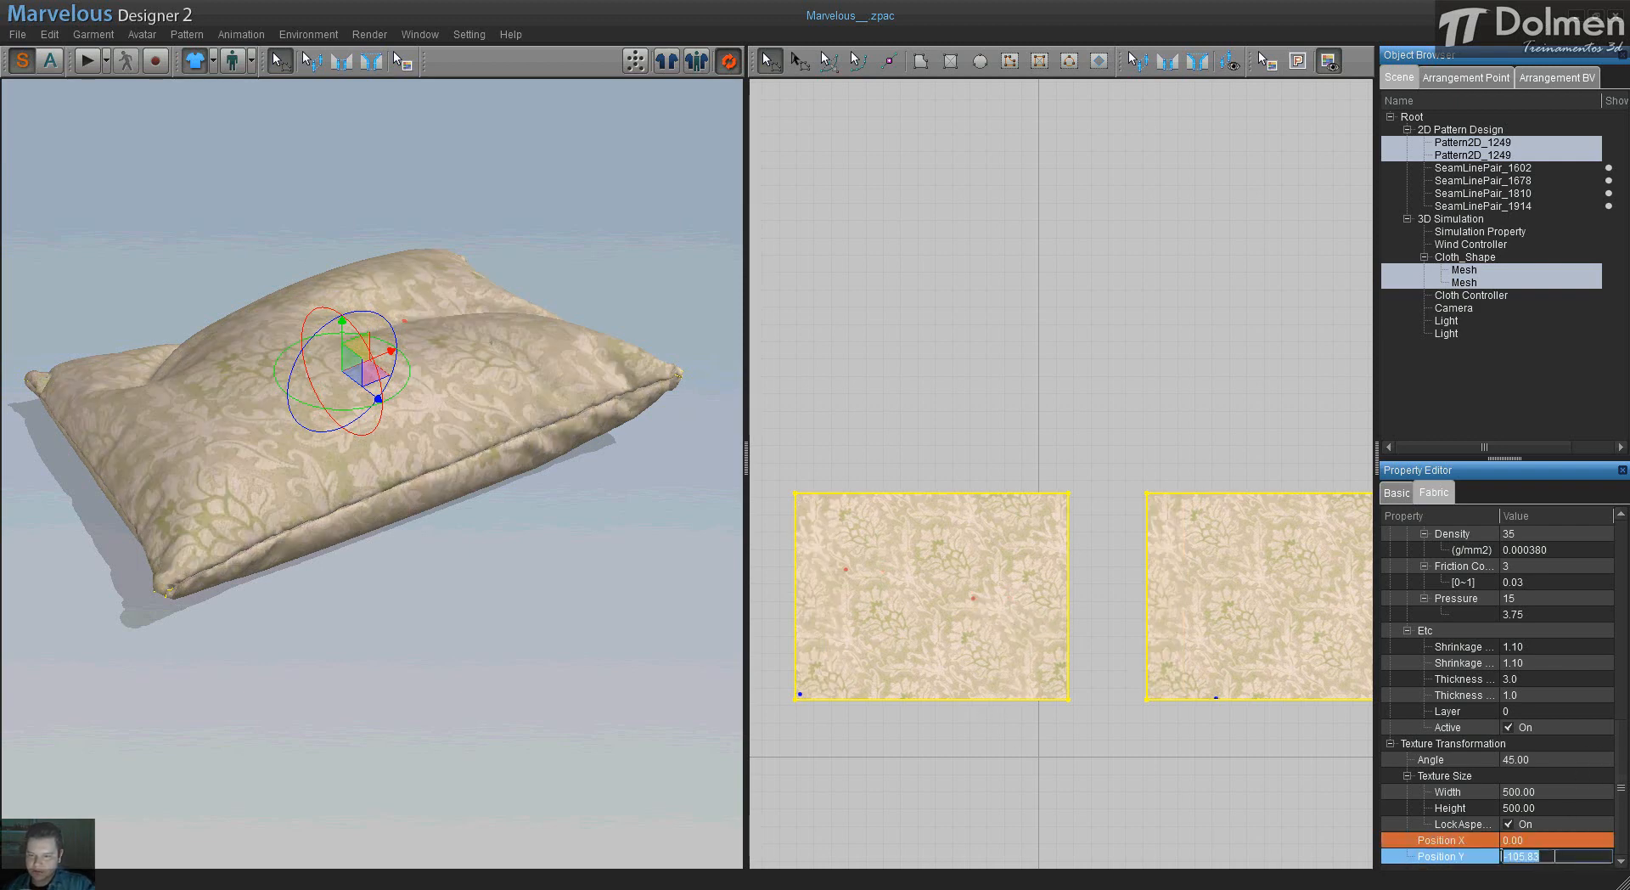
text(0)
key(Return)
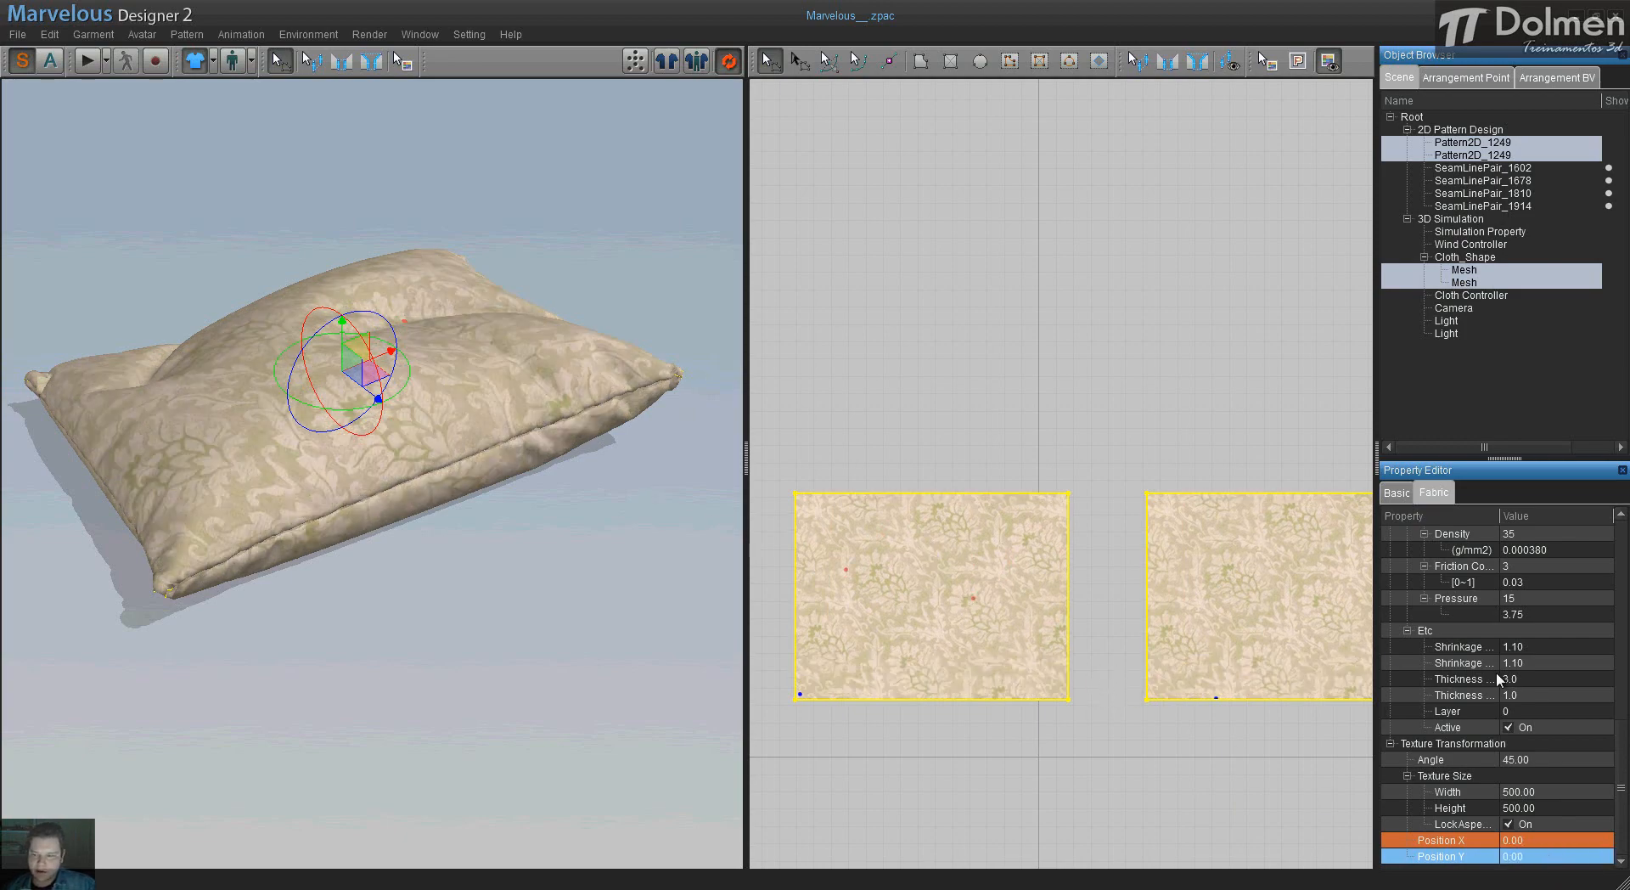
- Set the texture Width to 400 with the aspect ratio locked, and deselect the patterns
click(1553, 790)
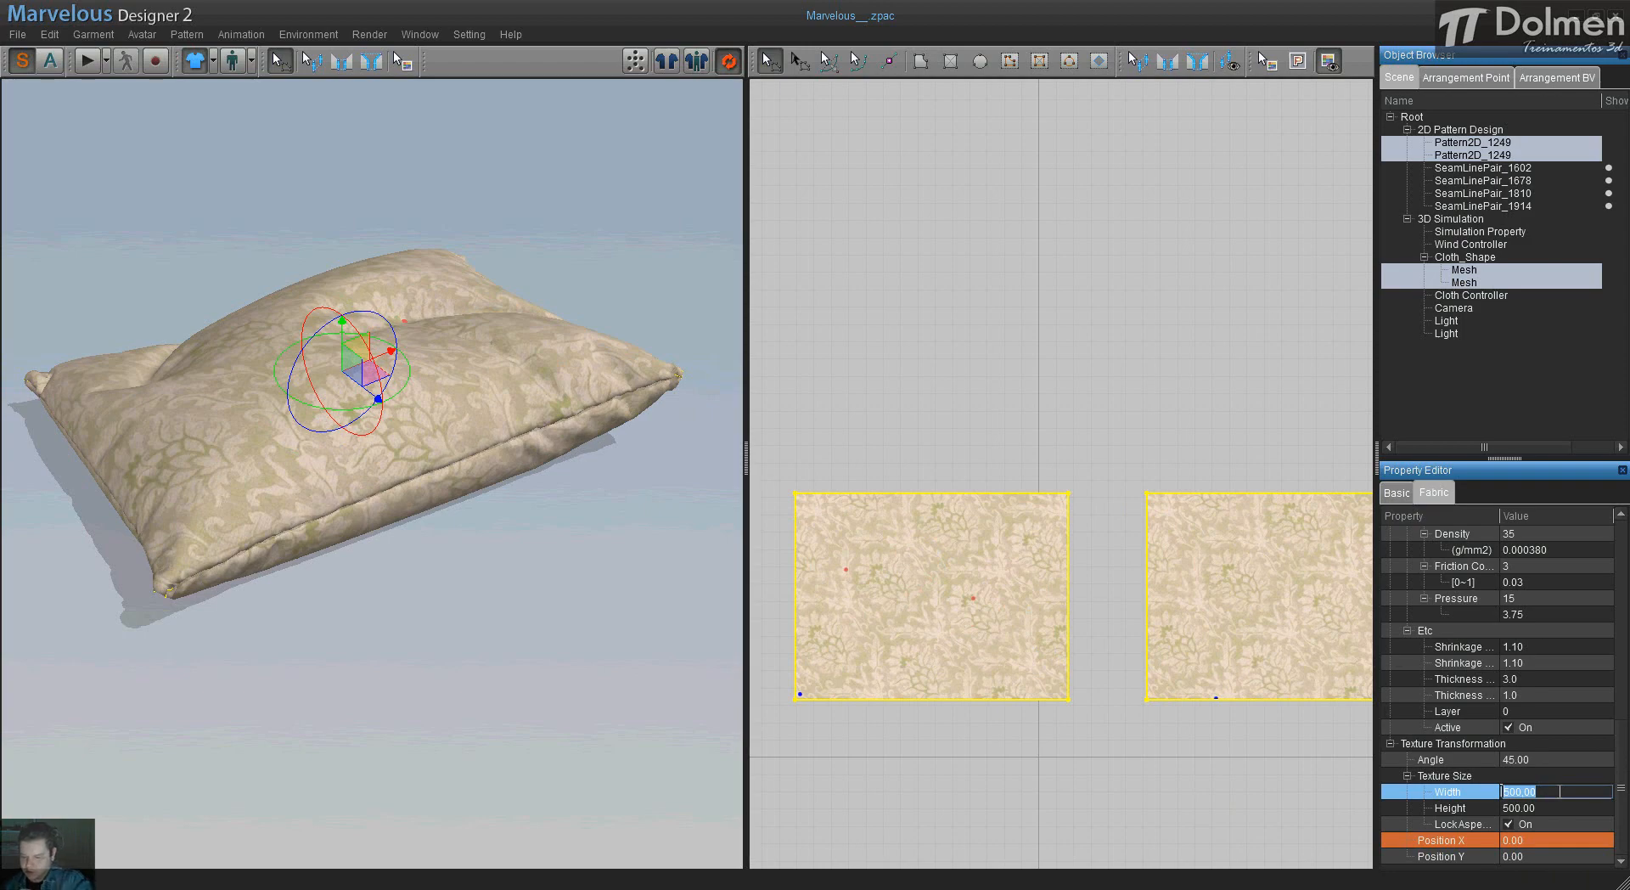
text(400)
double_click(1538, 806)
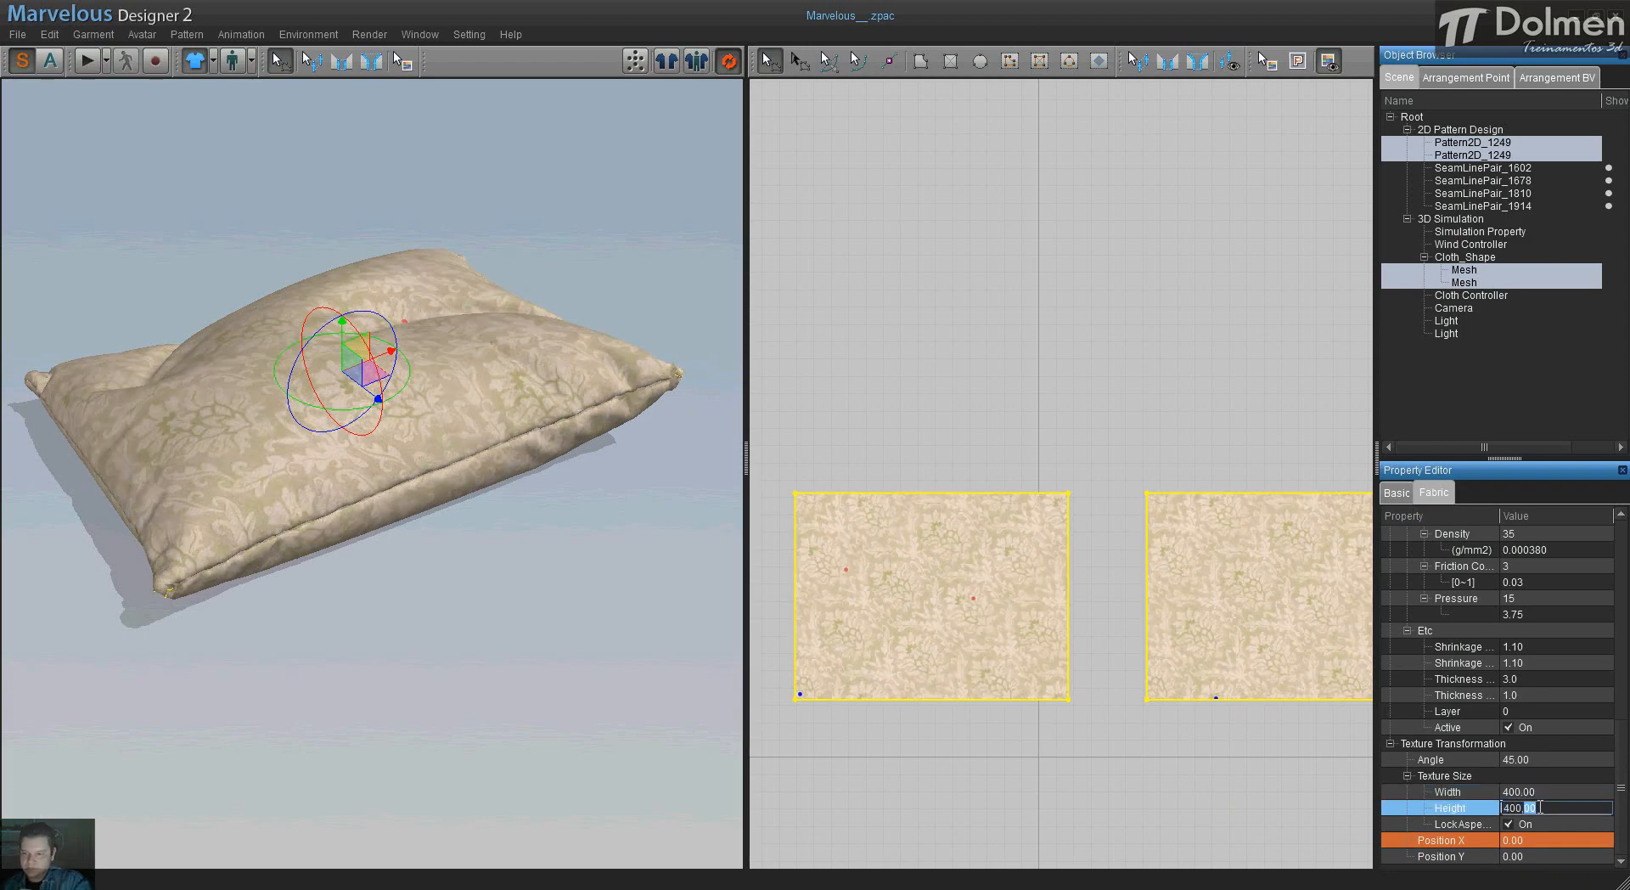
right_drag(495, 548, 450, 502)
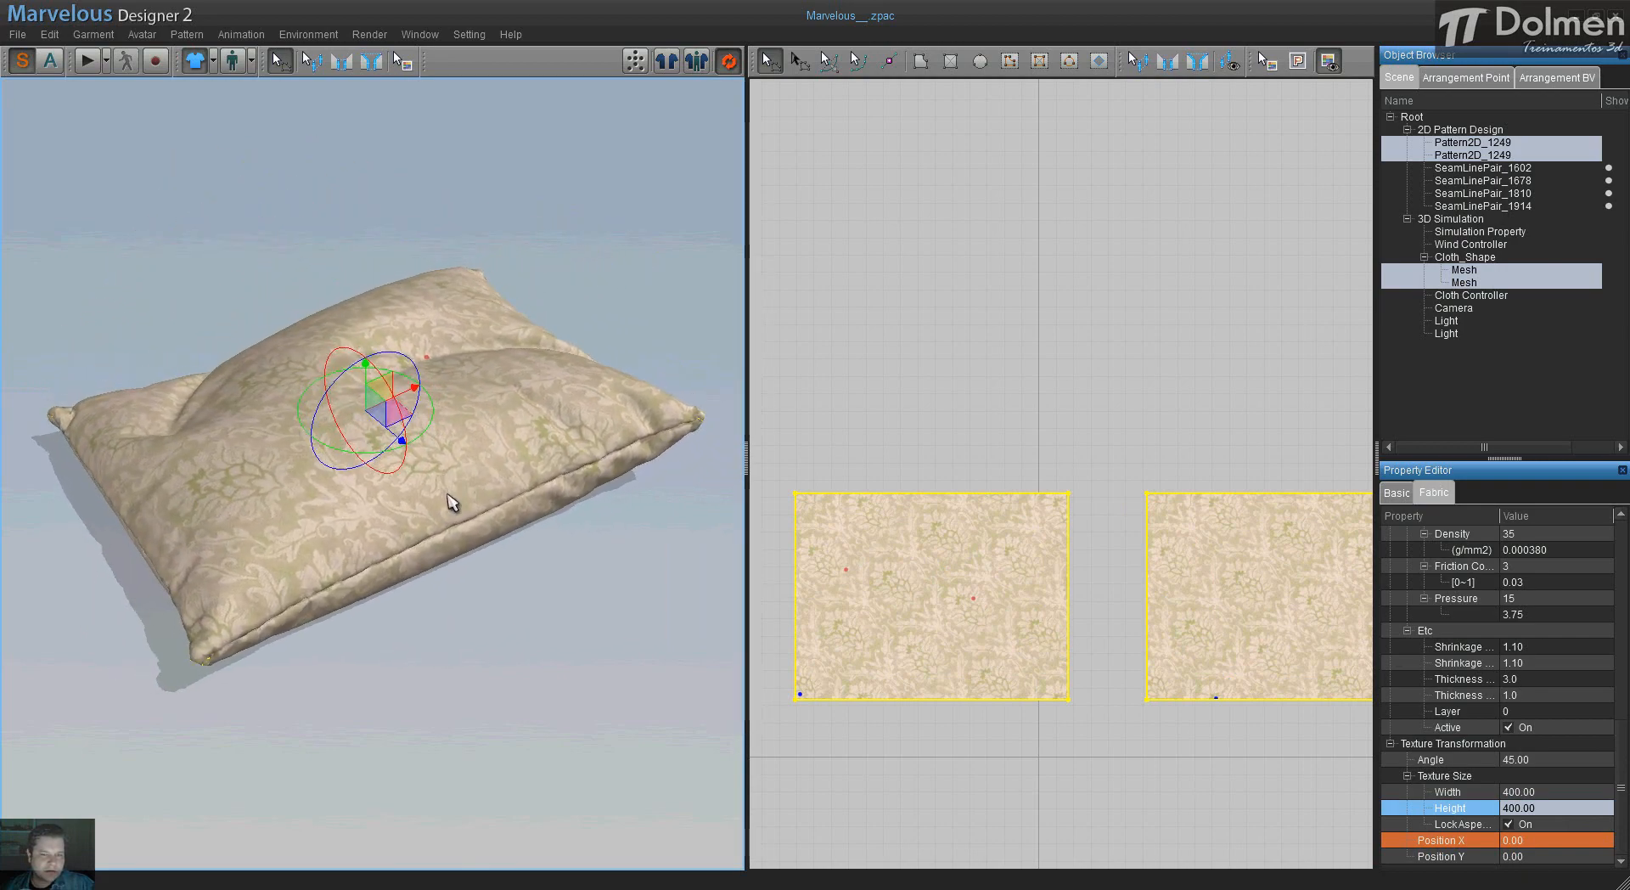
click(616, 283)
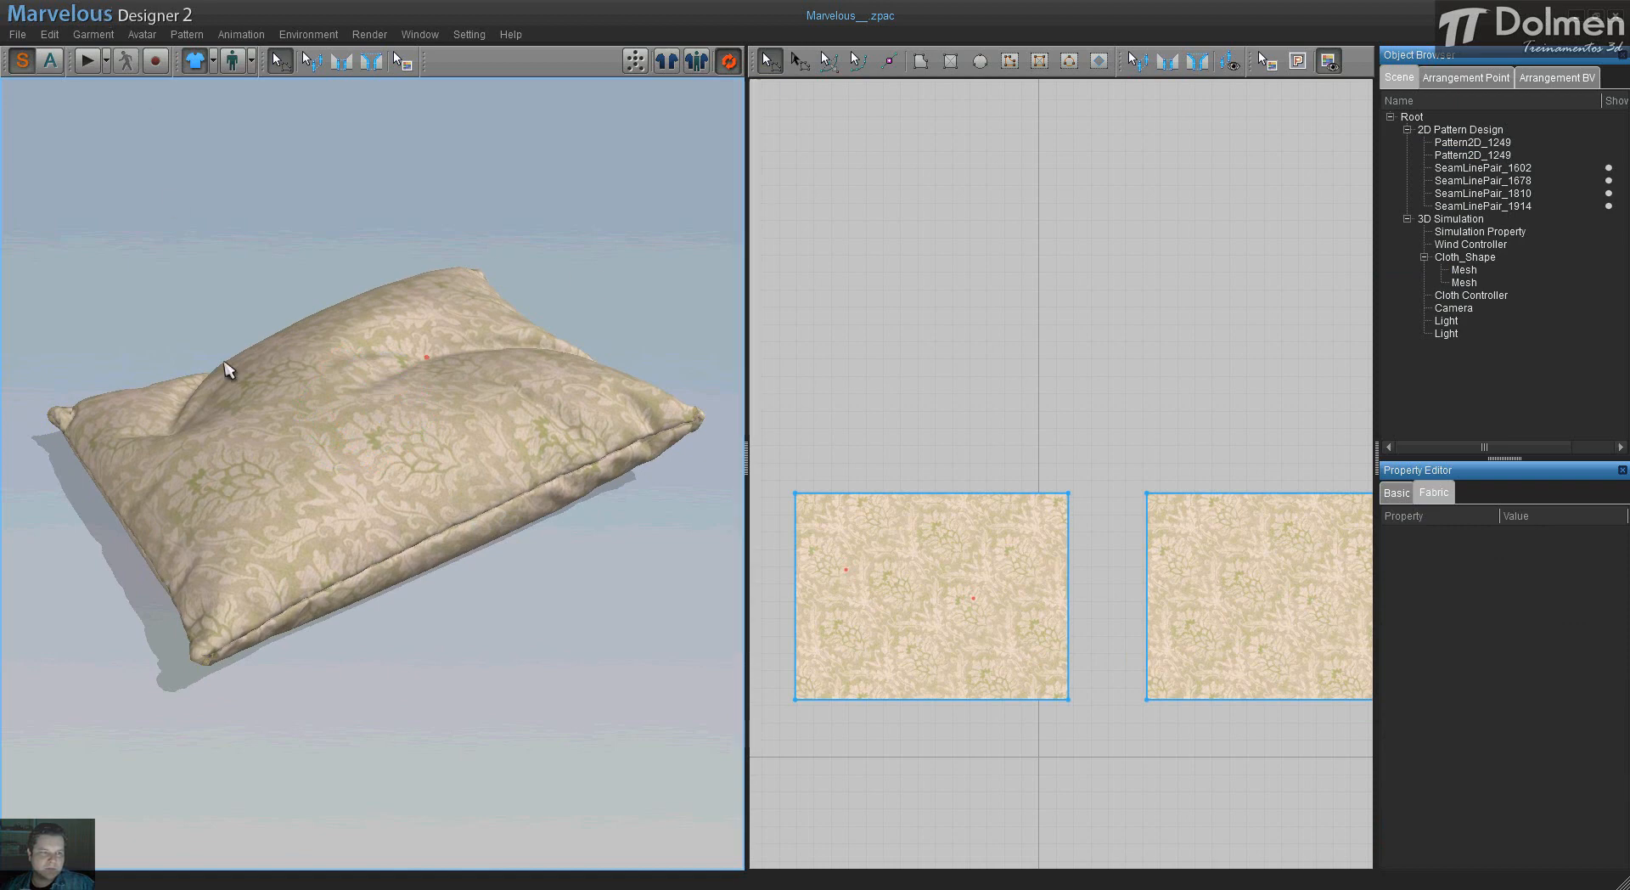
- Export the pillow as an OBJ file named 01Travesseiro in the Objetos folder, using cm (DAZ Studio) units
click(16, 36)
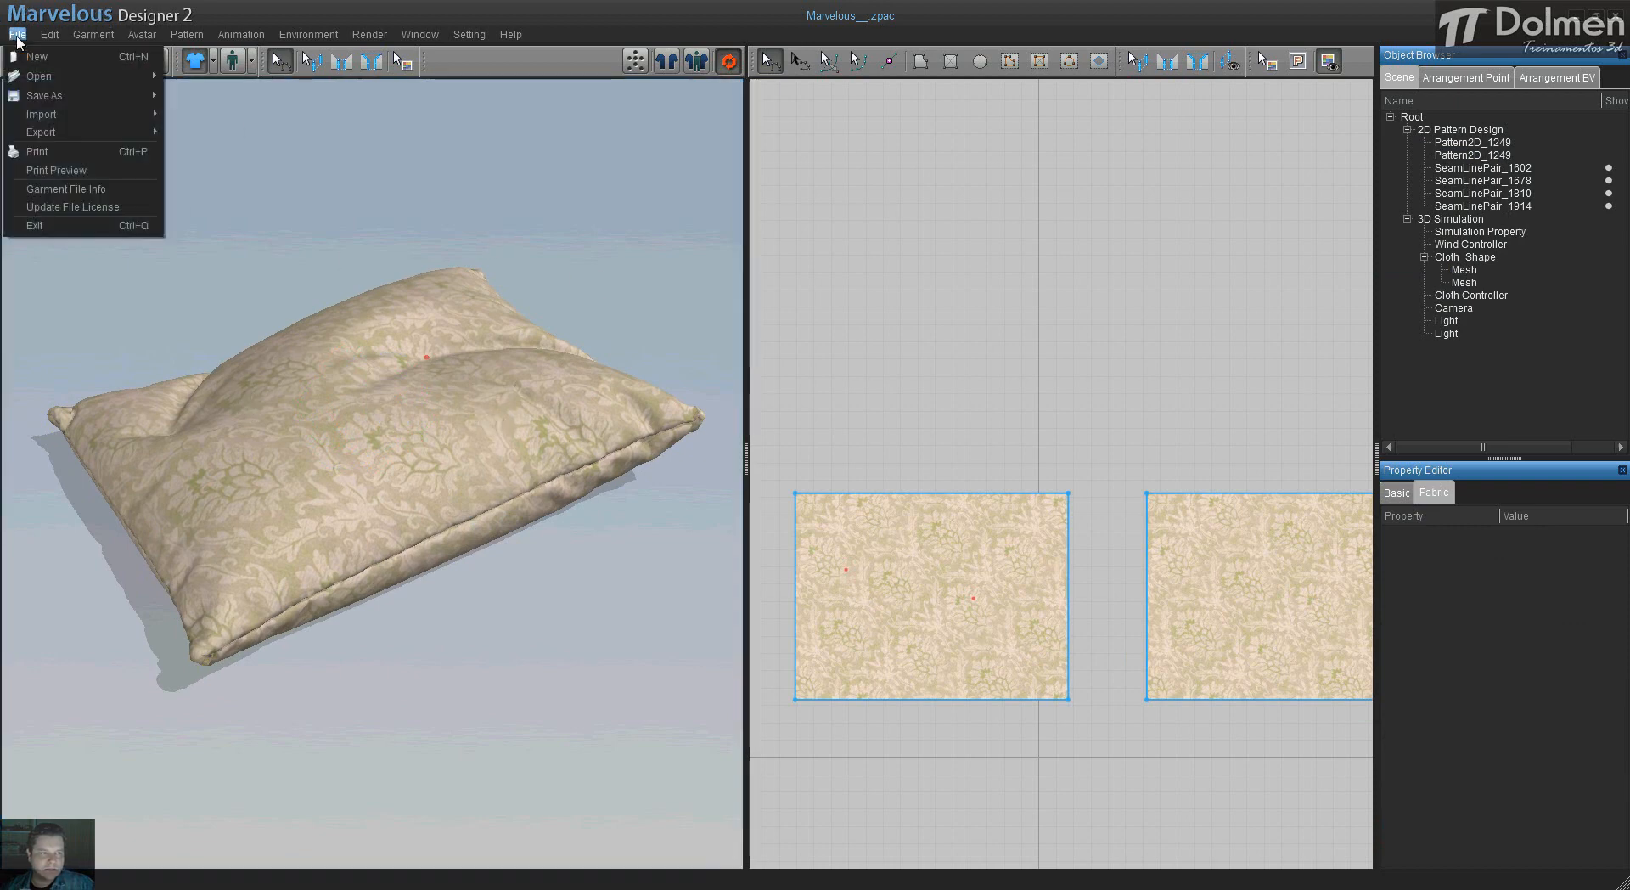
mouse_move(102, 134)
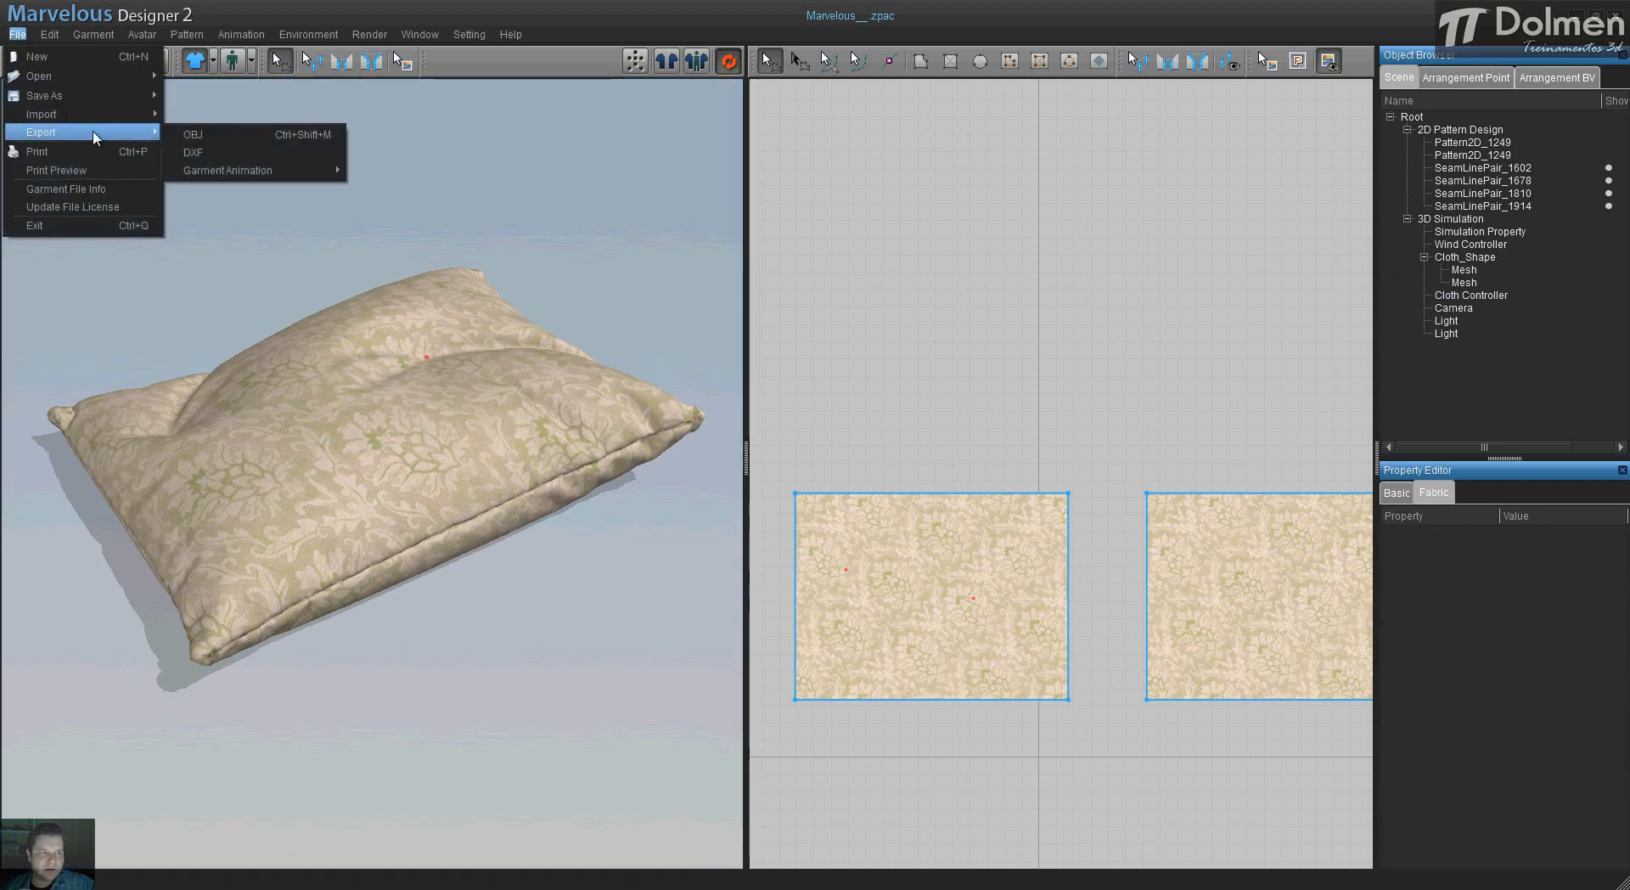
click(297, 137)
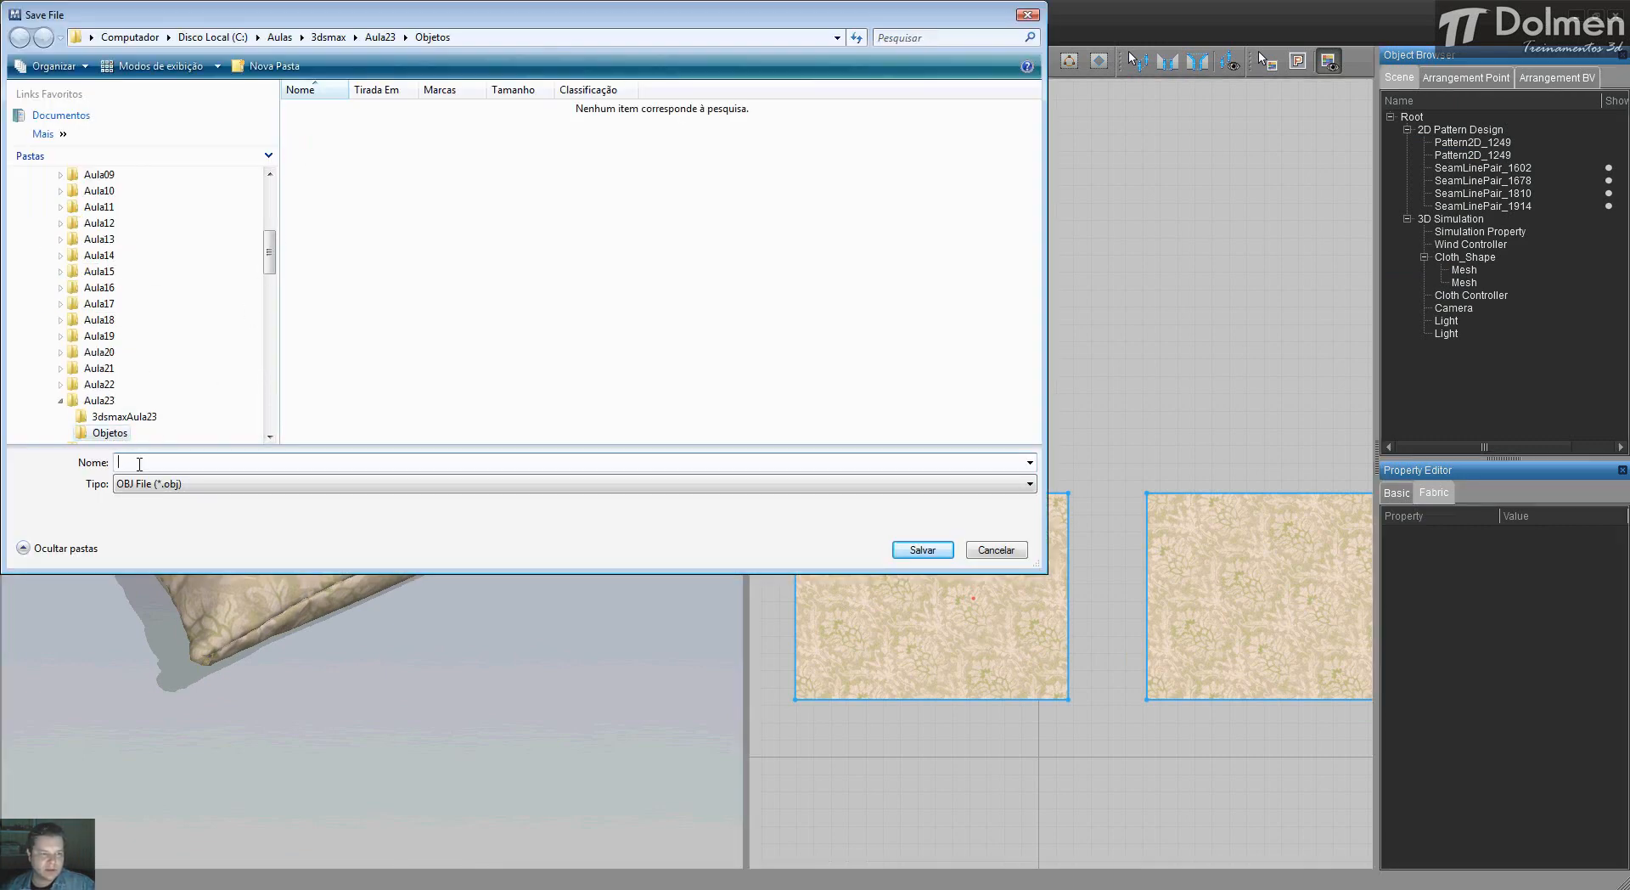
text(01Travesseiro)
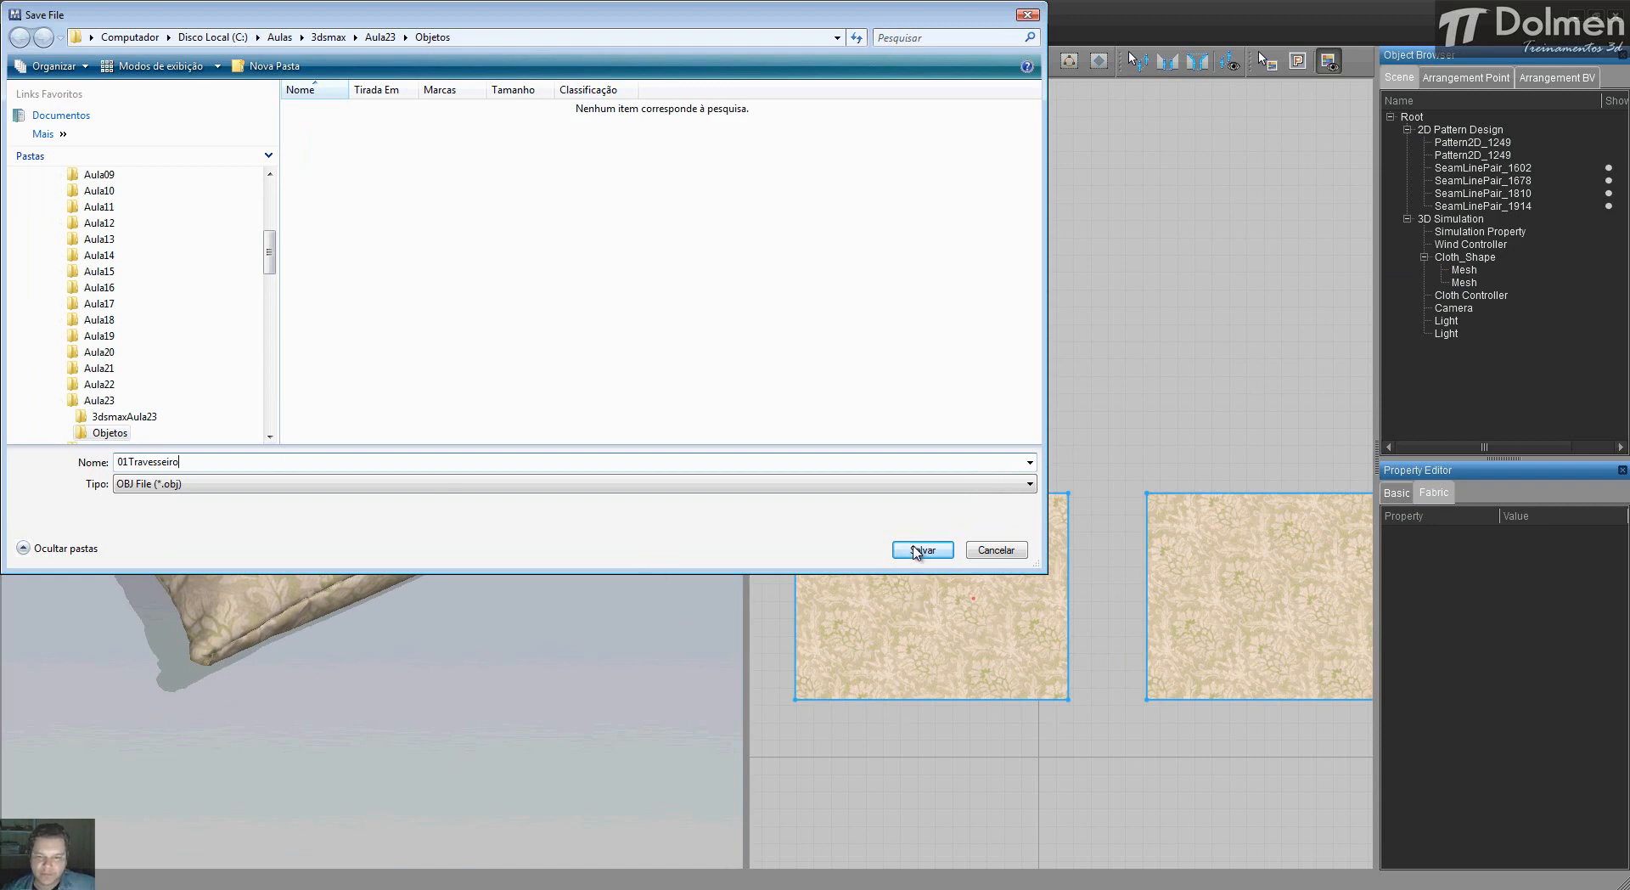
click(919, 551)
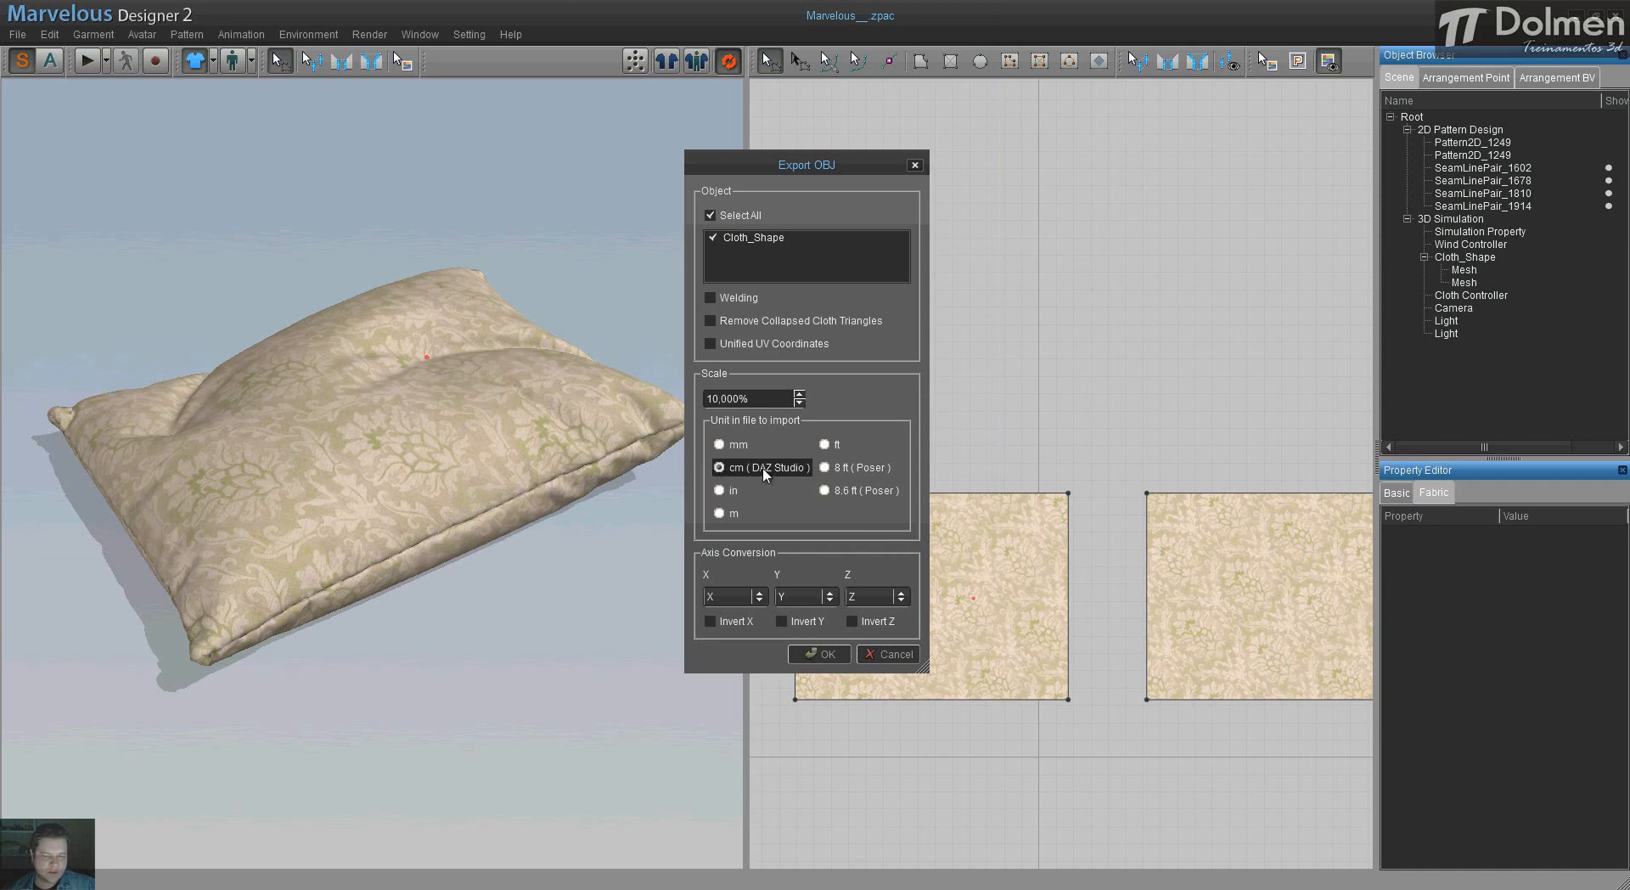
click(821, 653)
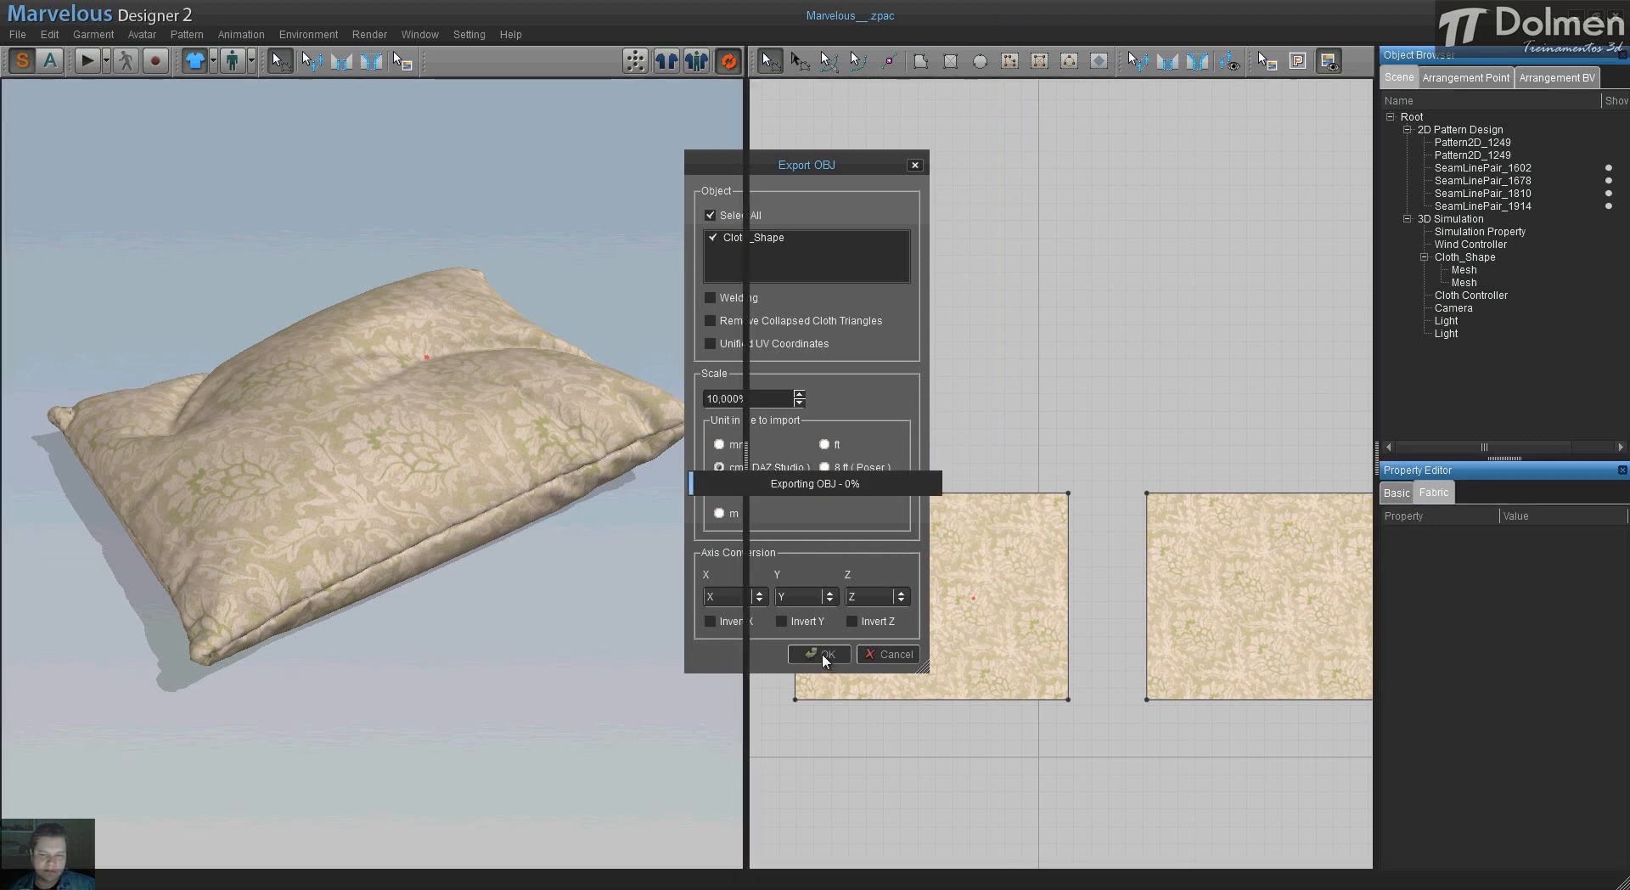
- Start a new empty project to replace the exported pillow scene
middle_drag(879, 400, 878, 391)
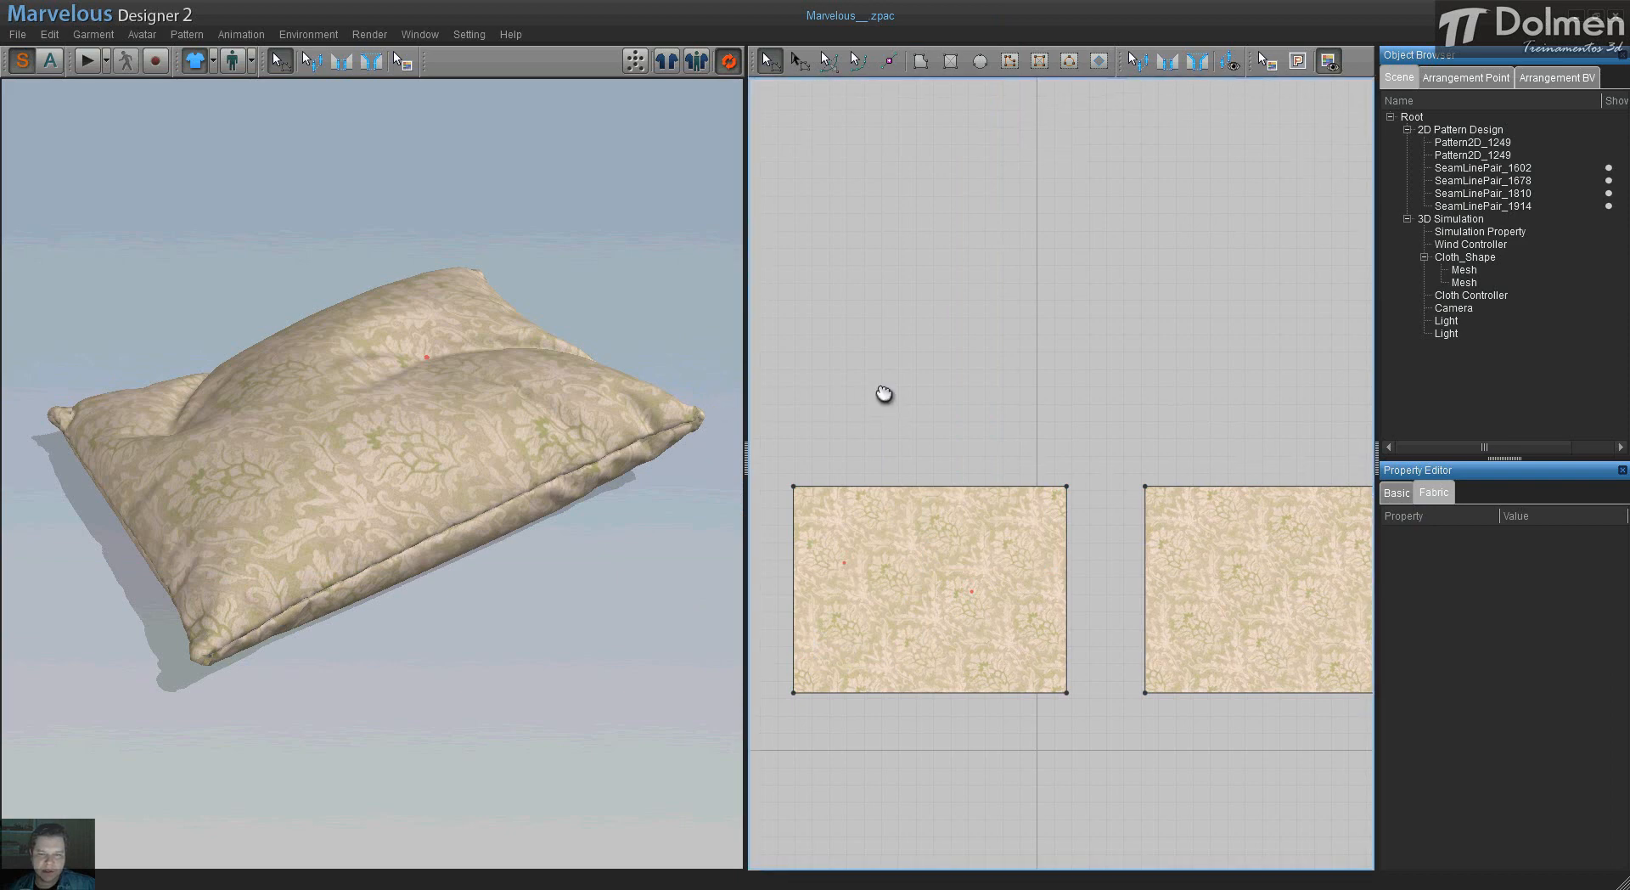
alt+right_drag(878, 389, 959, 493)
drag(838, 414, 1337, 680)
click(17, 35)
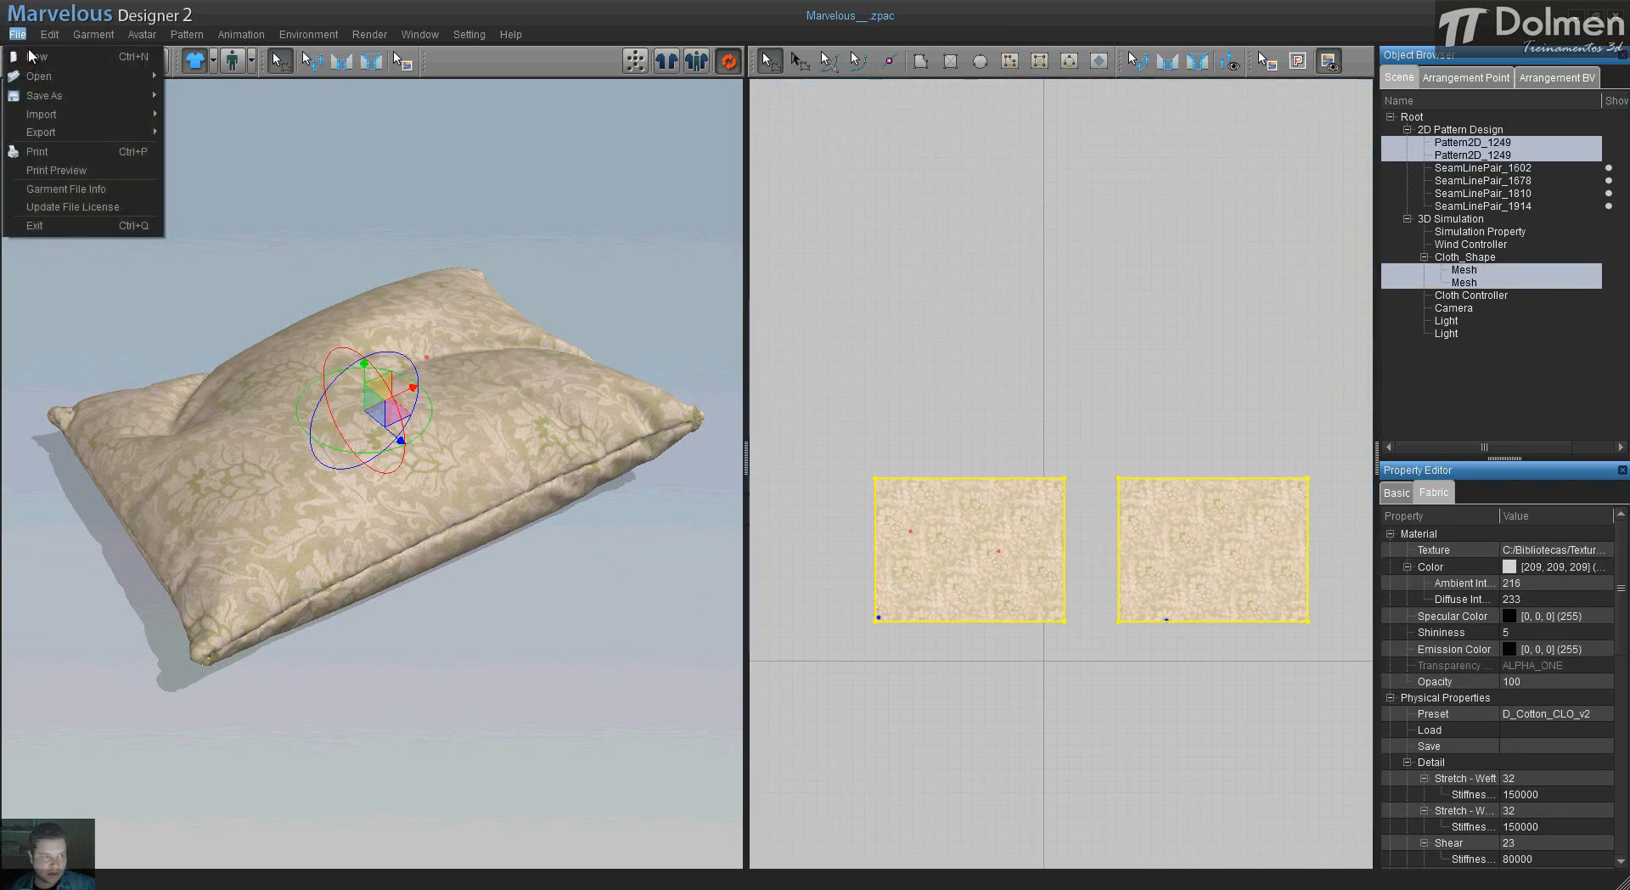
click(34, 56)
click(873, 453)
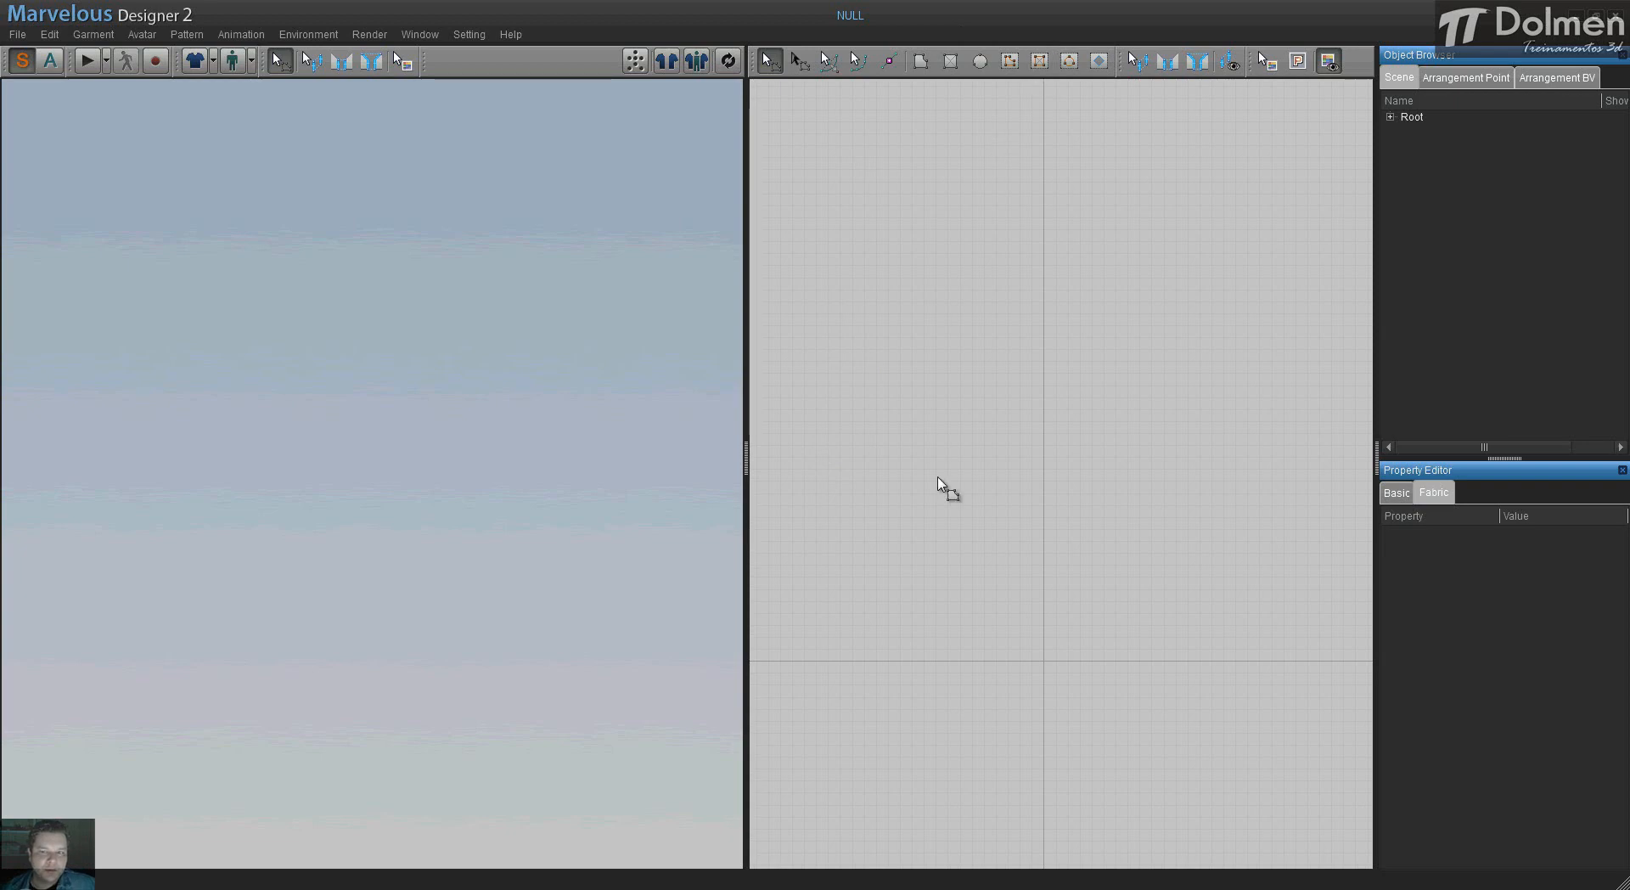
- Draw a landscape rectangular pattern just above the horizontal axis in the 2D view and synchronize it to the 3D view
click(949, 66)
drag(868, 514, 1047, 638)
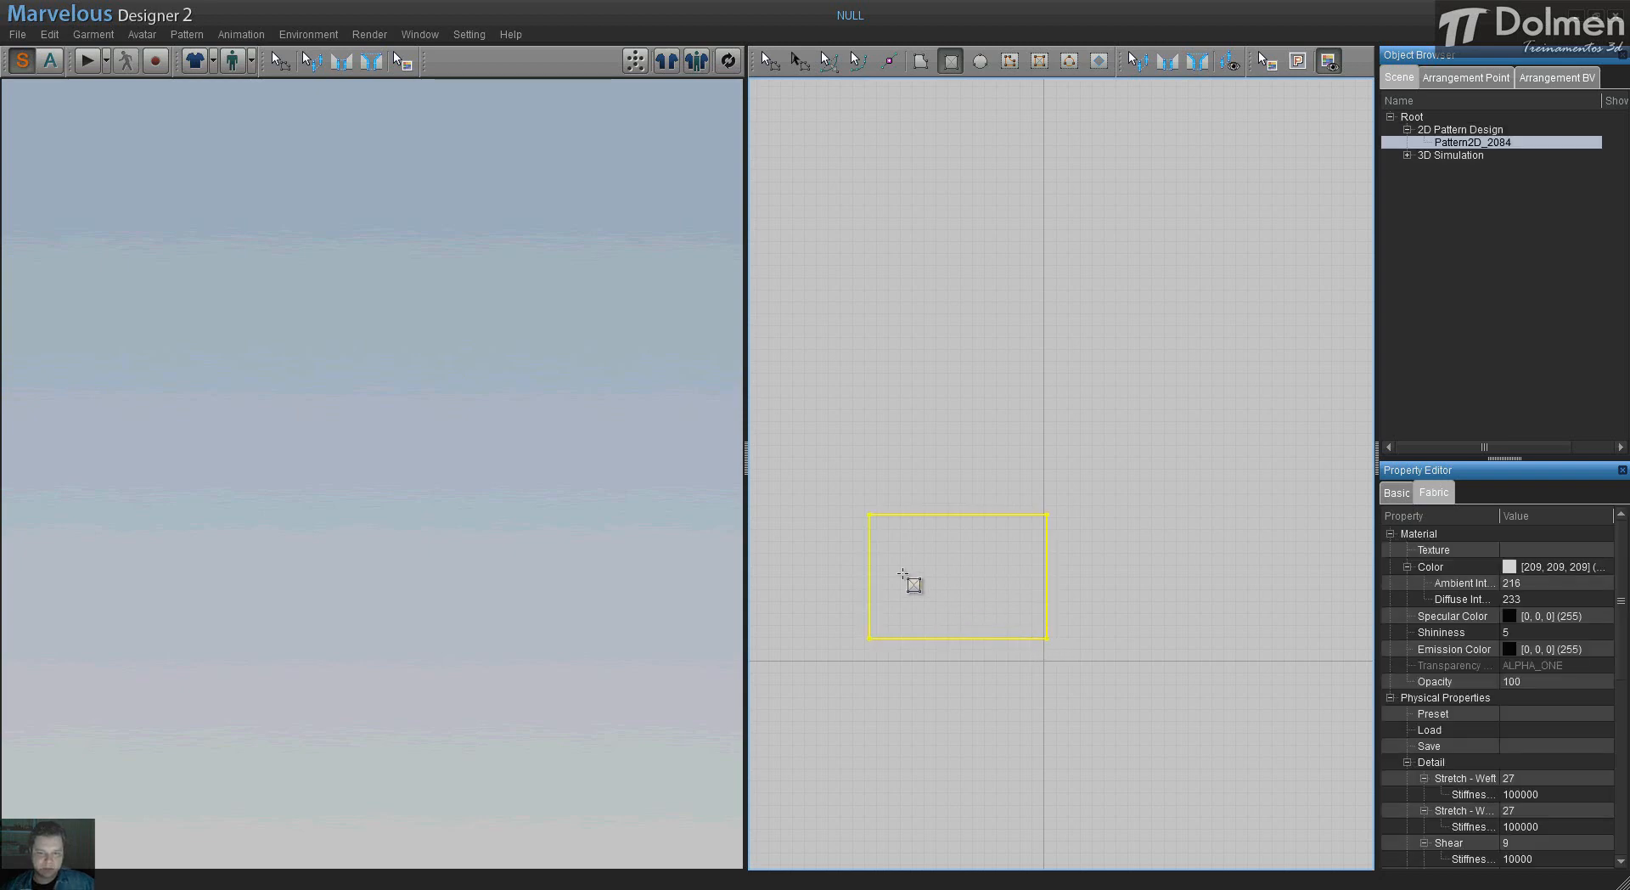
click(696, 58)
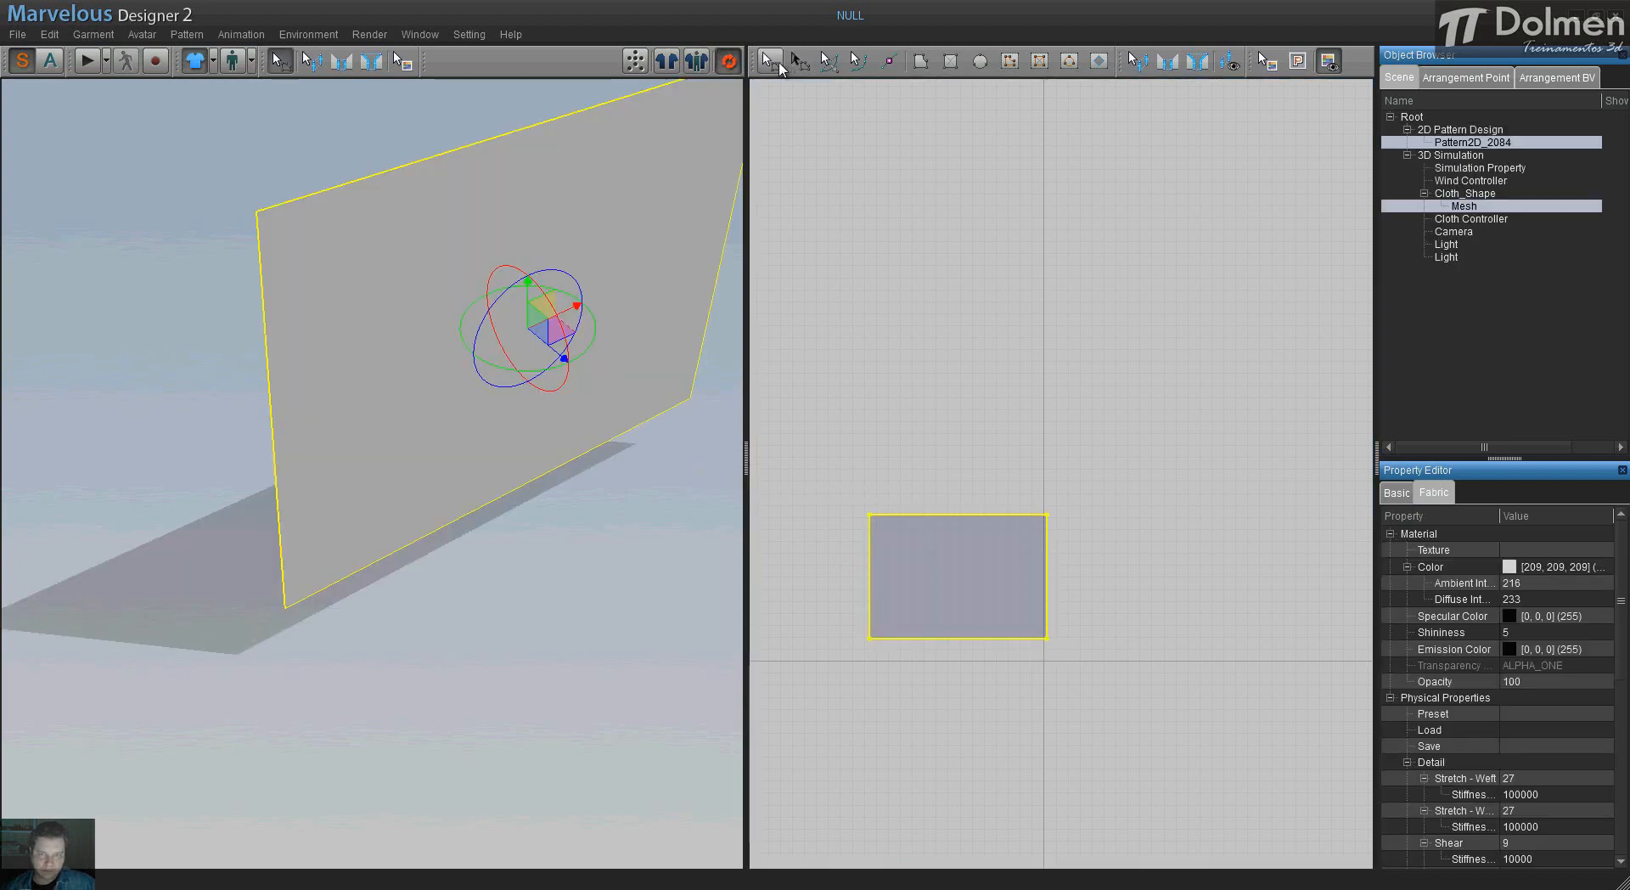
- Duplicate the rectangular pattern and place the copy to the right of the original at the same height
middle_drag(584, 467, 618, 469)
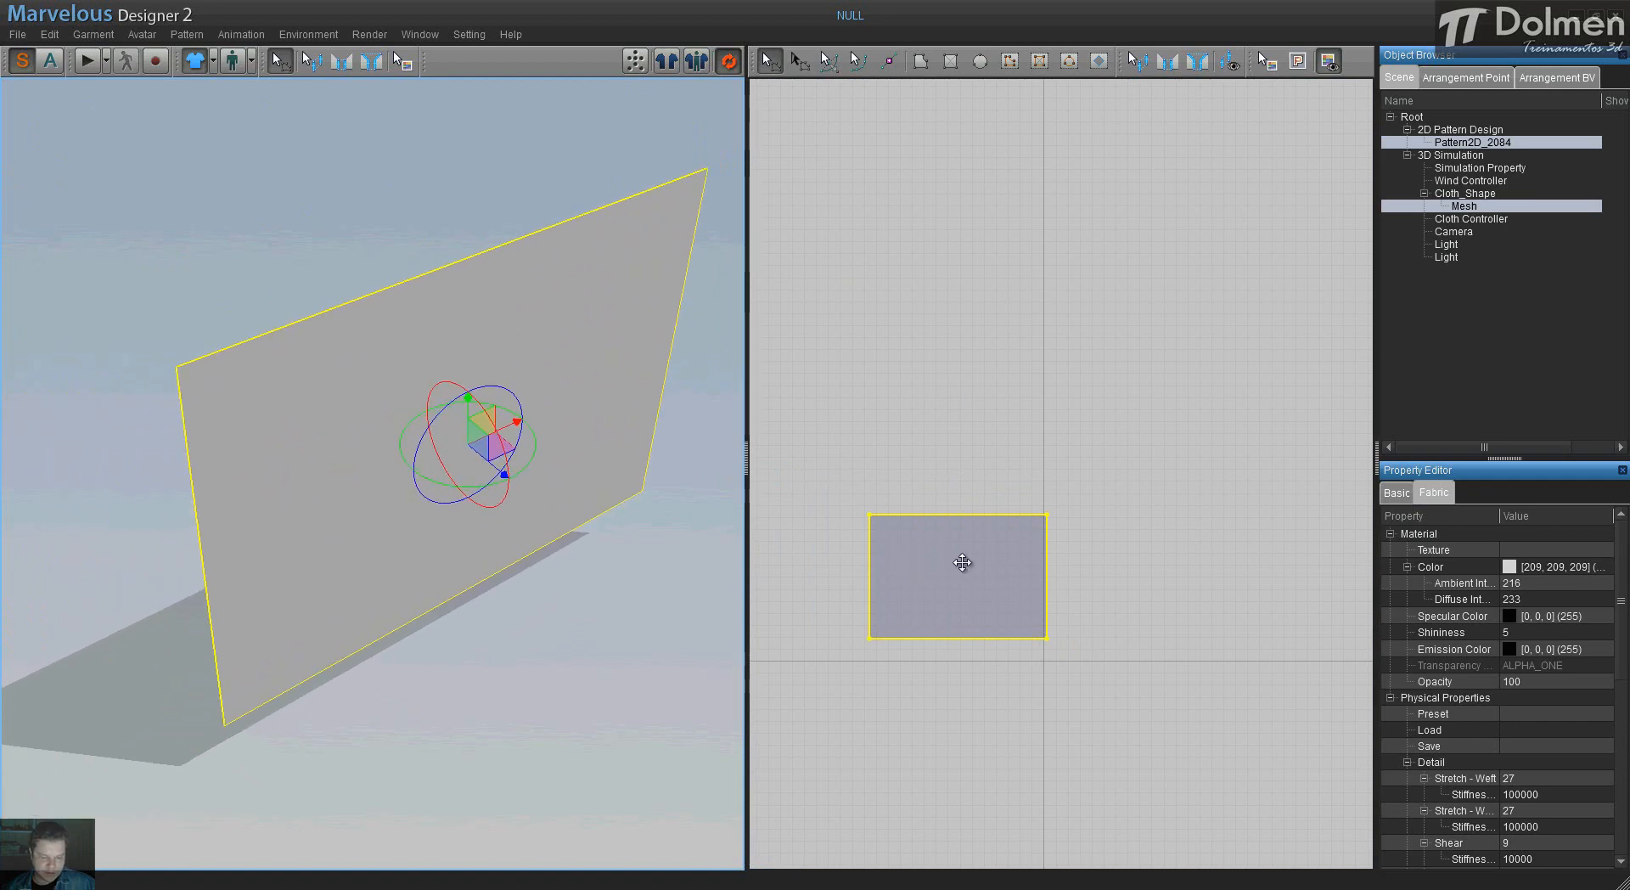
drag(964, 563, 1246, 581)
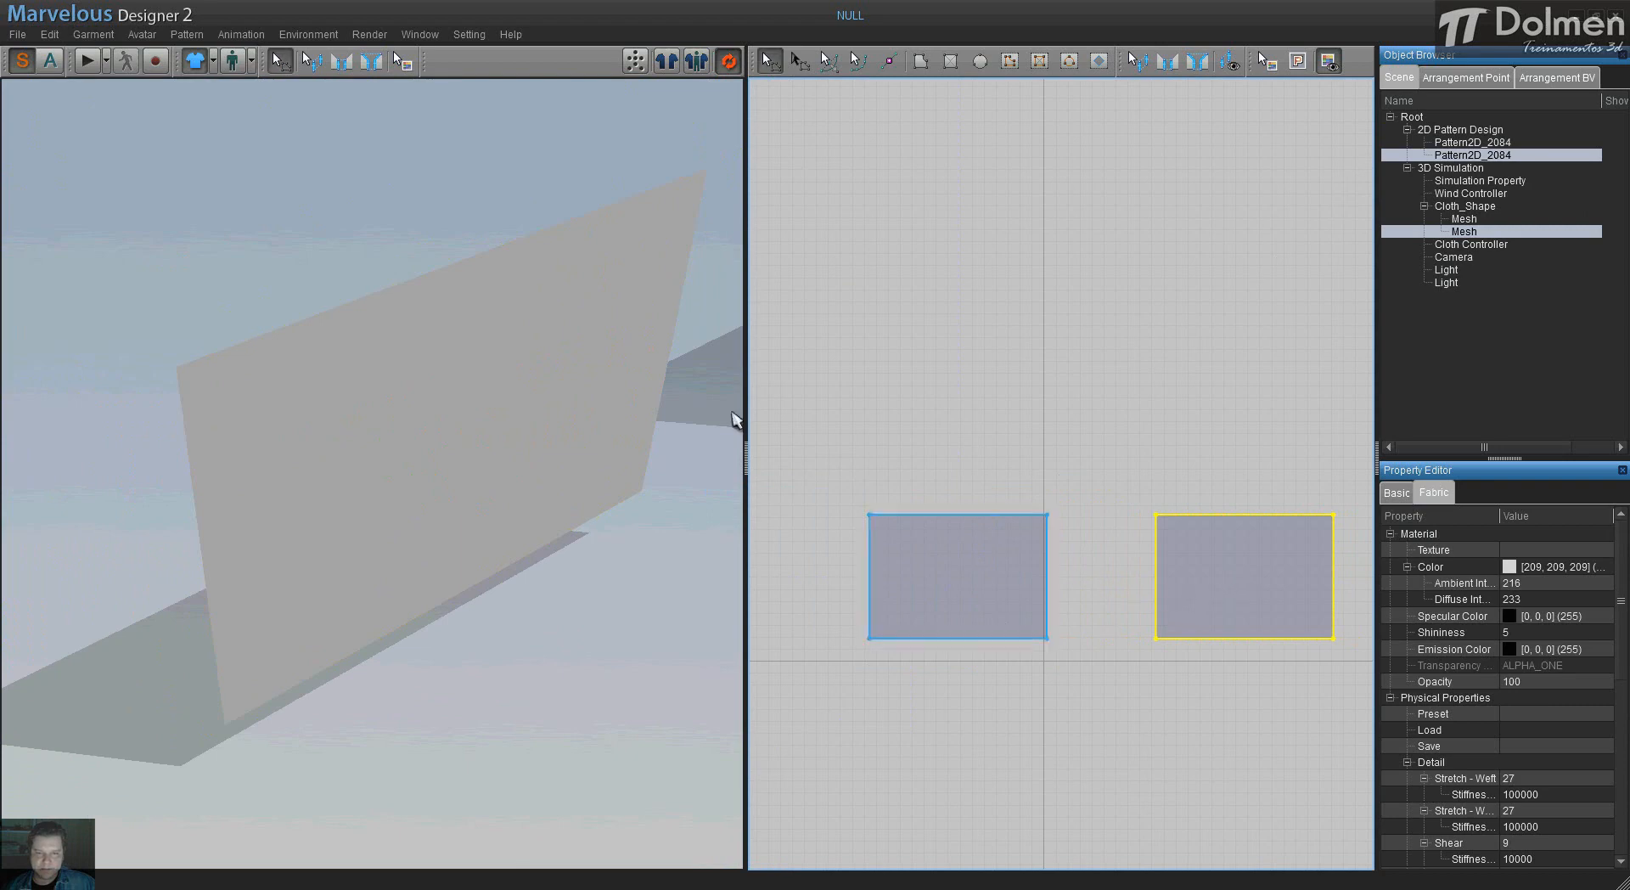
right_drag(629, 427, 490, 407)
middle_drag(704, 382, 460, 421)
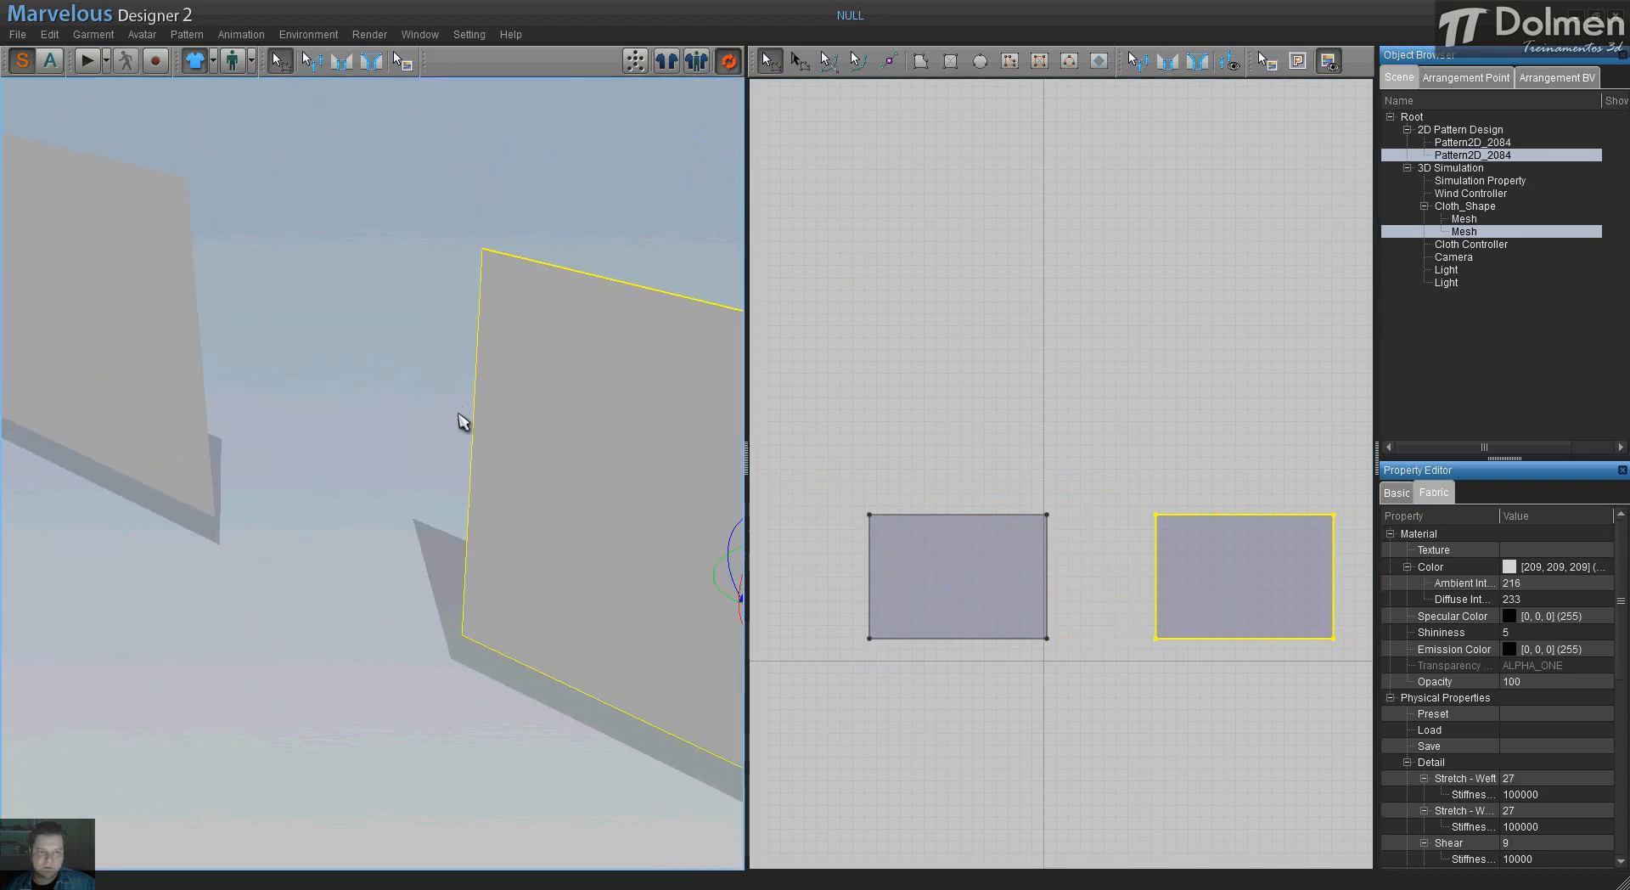
scroll(459, 419, down, 3)
right_drag(459, 422, 563, 421)
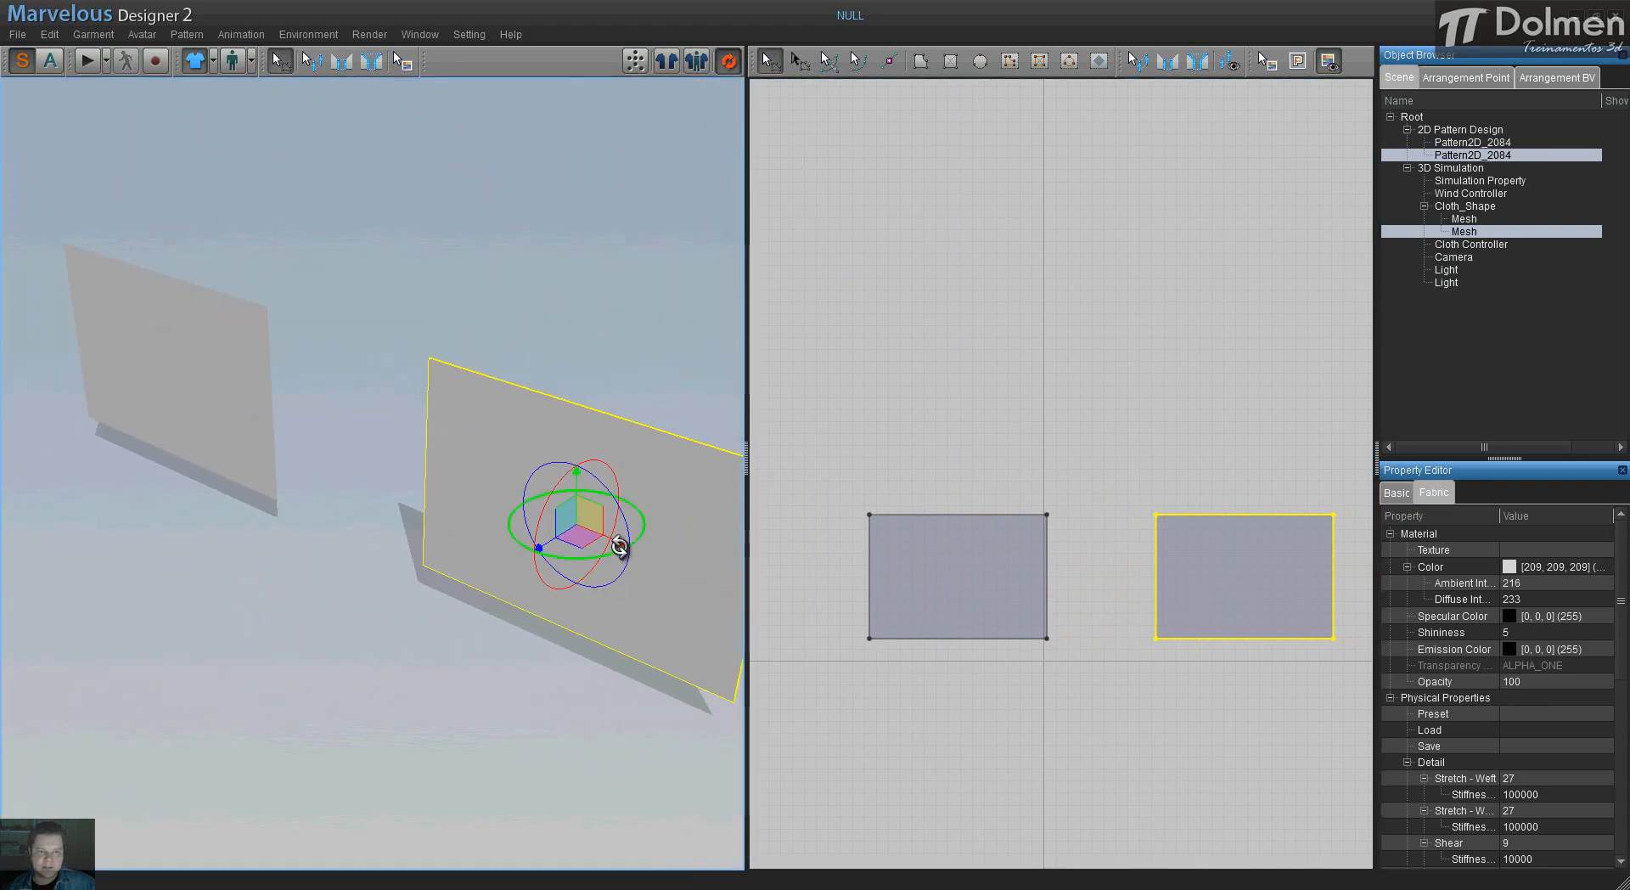
- Position the copied rectangle behind and parallel to the original in the 3D view, and flip its surface to face the opposite way
drag(618, 542, 194, 365)
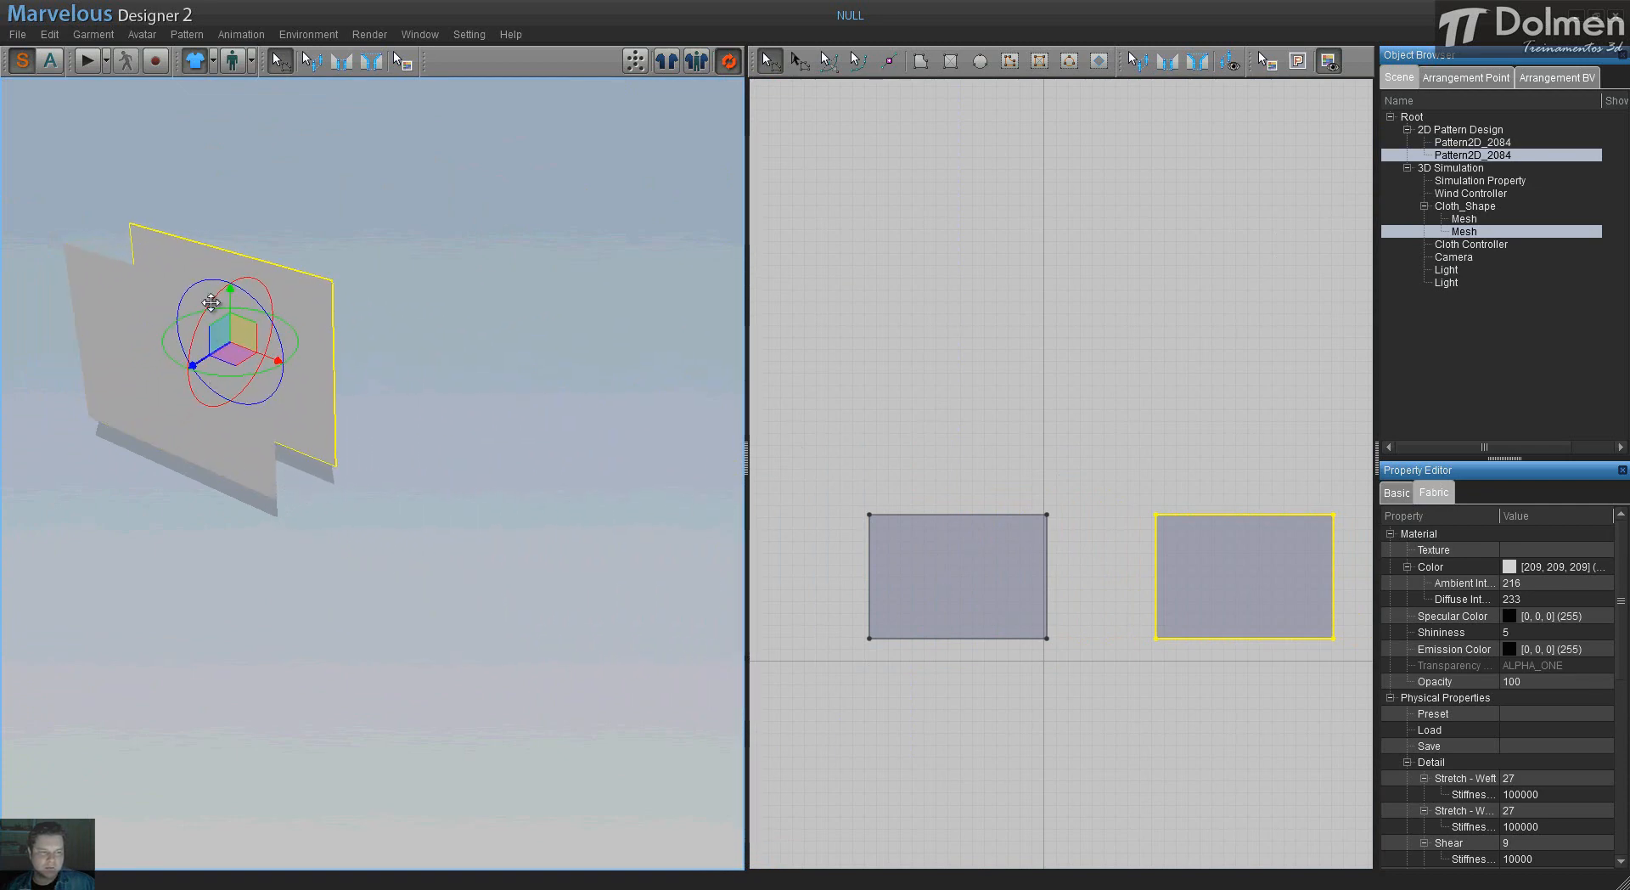
right_click(180, 255)
click(303, 262)
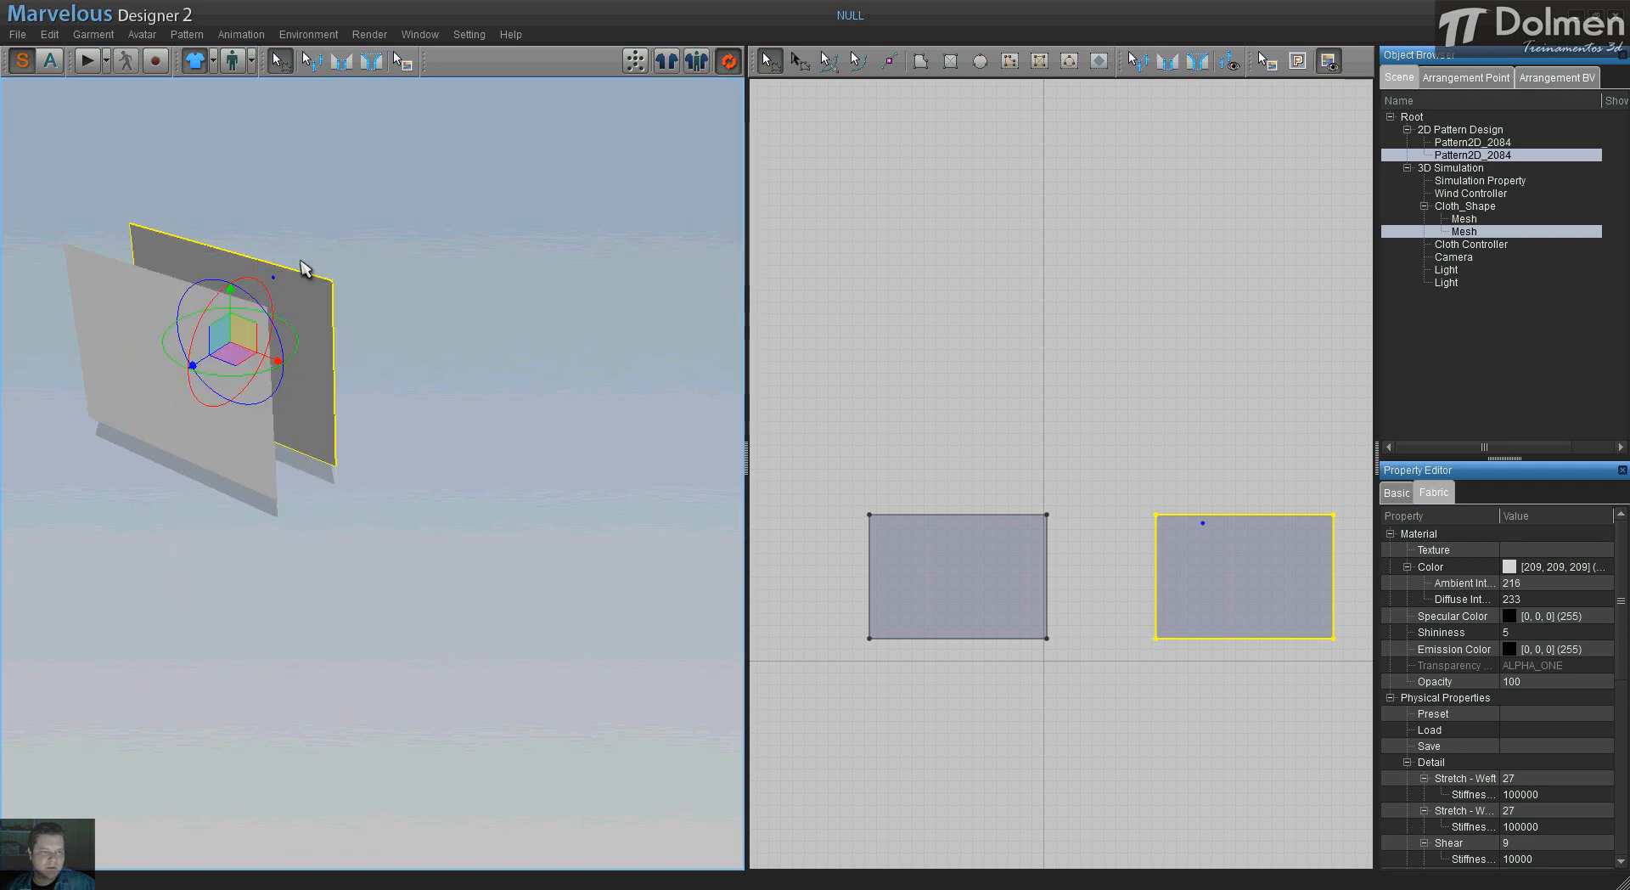
middle_drag(255, 293, 417, 348)
scroll(457, 383, up, 2)
mouse_move(458, 391)
right_down()
mouse_move(484, 393)
mouse_move(450, 378)
right_up()
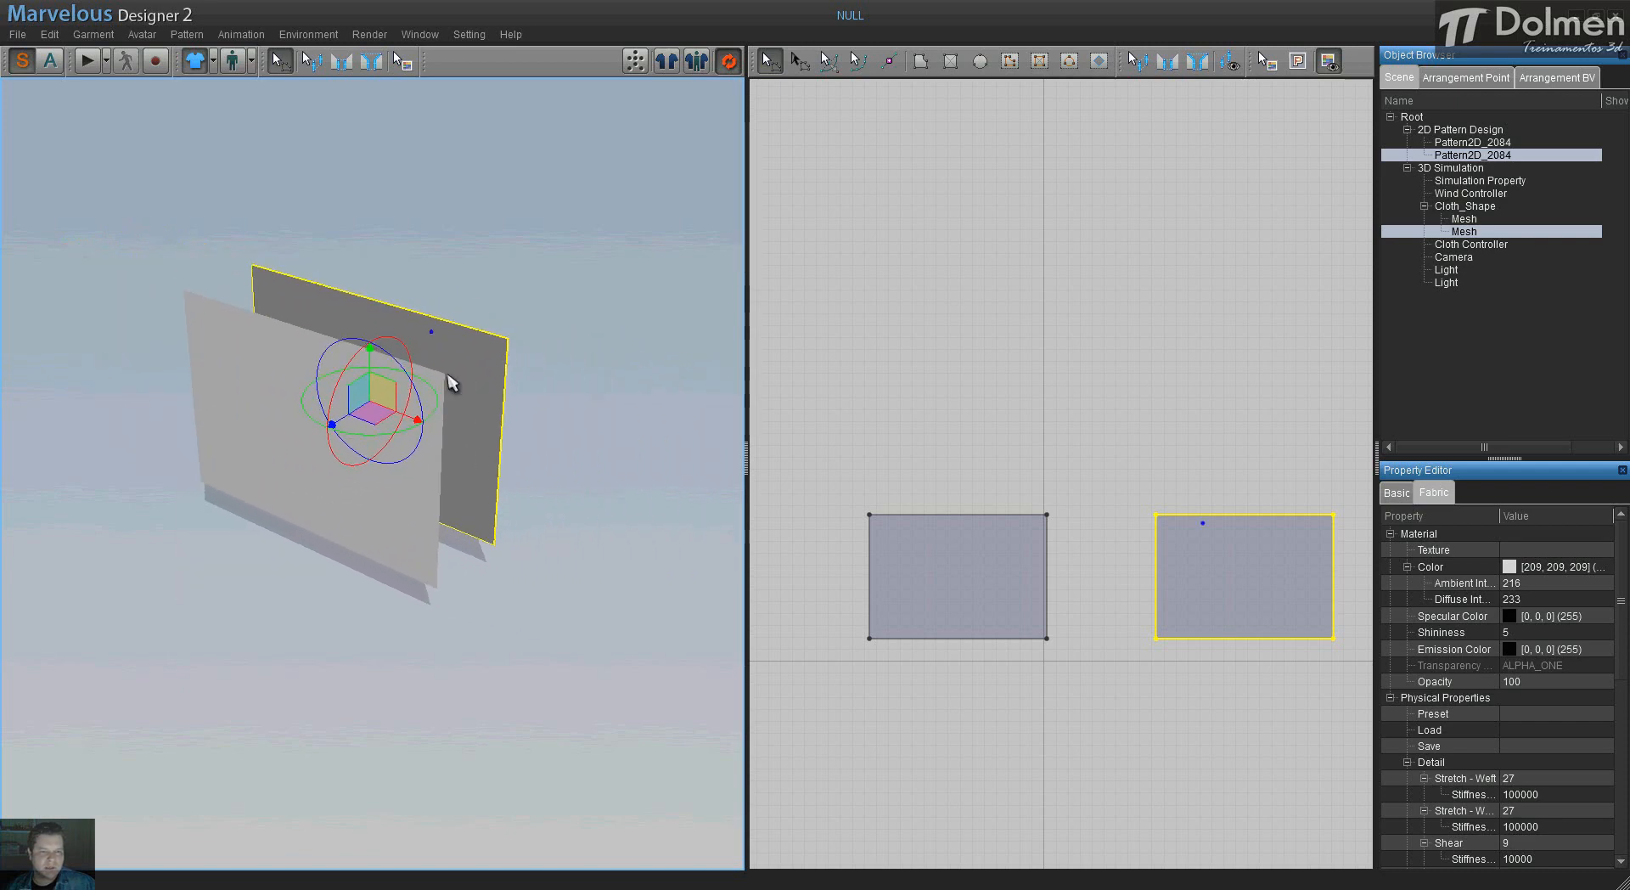
- Draw a tall, narrow rectangular pattern just left of the original landscape rectangle, extending slightly above and below it
click(947, 64)
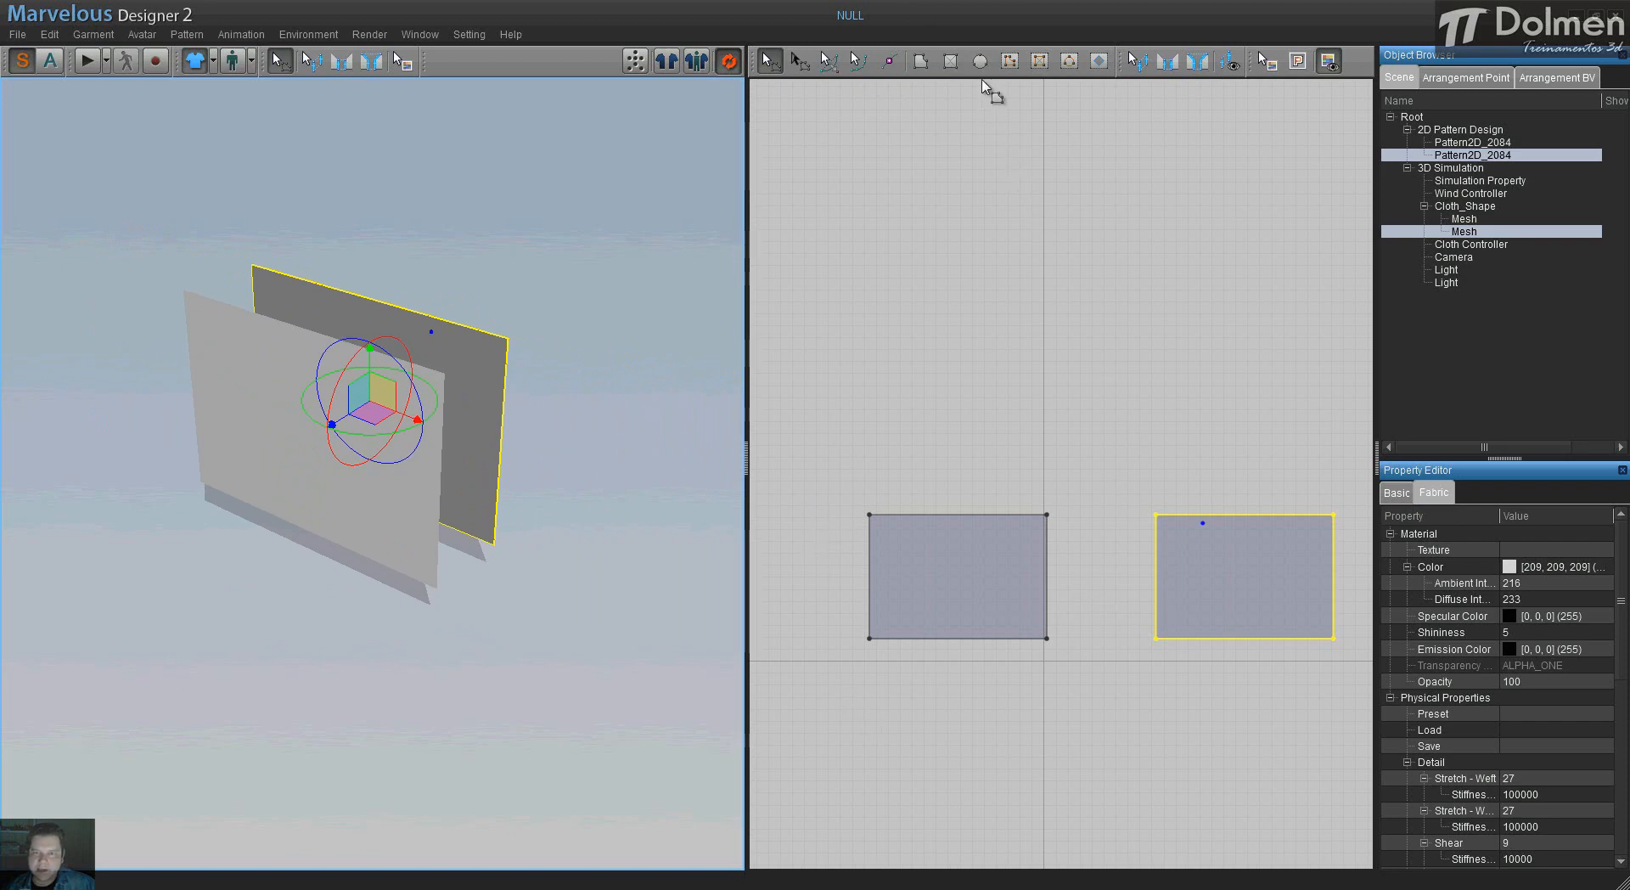
click(944, 64)
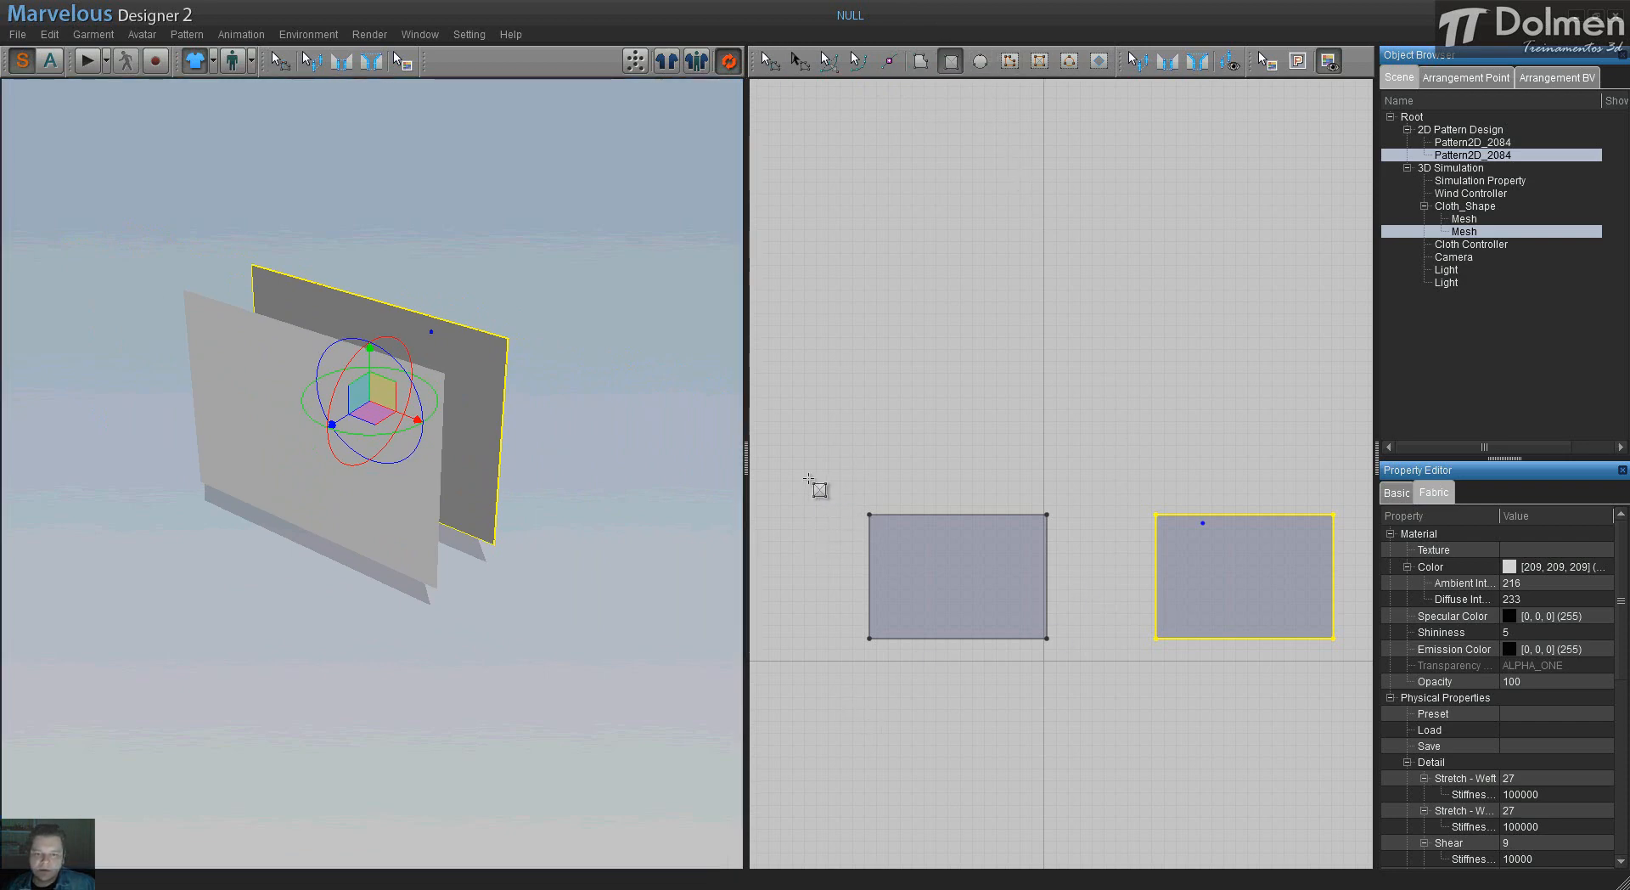
drag(820, 477, 856, 662)
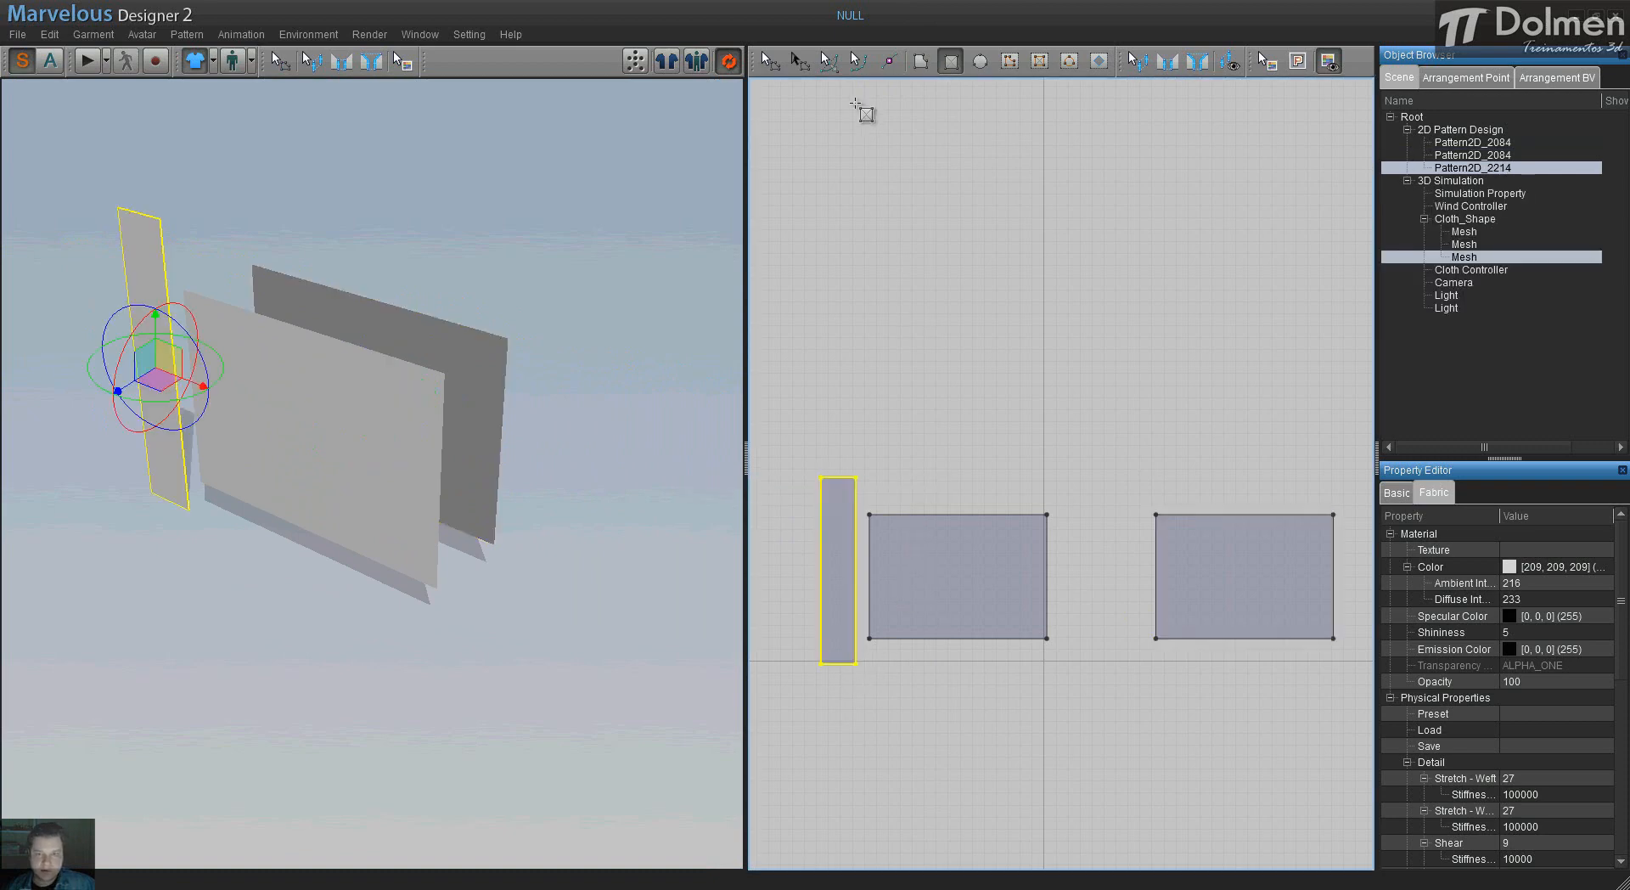
- Duplicate the narrow strip and place the copy between the two landscape rectangles, level with the first strip
key(ctrl+c)
key(ctrl+v)
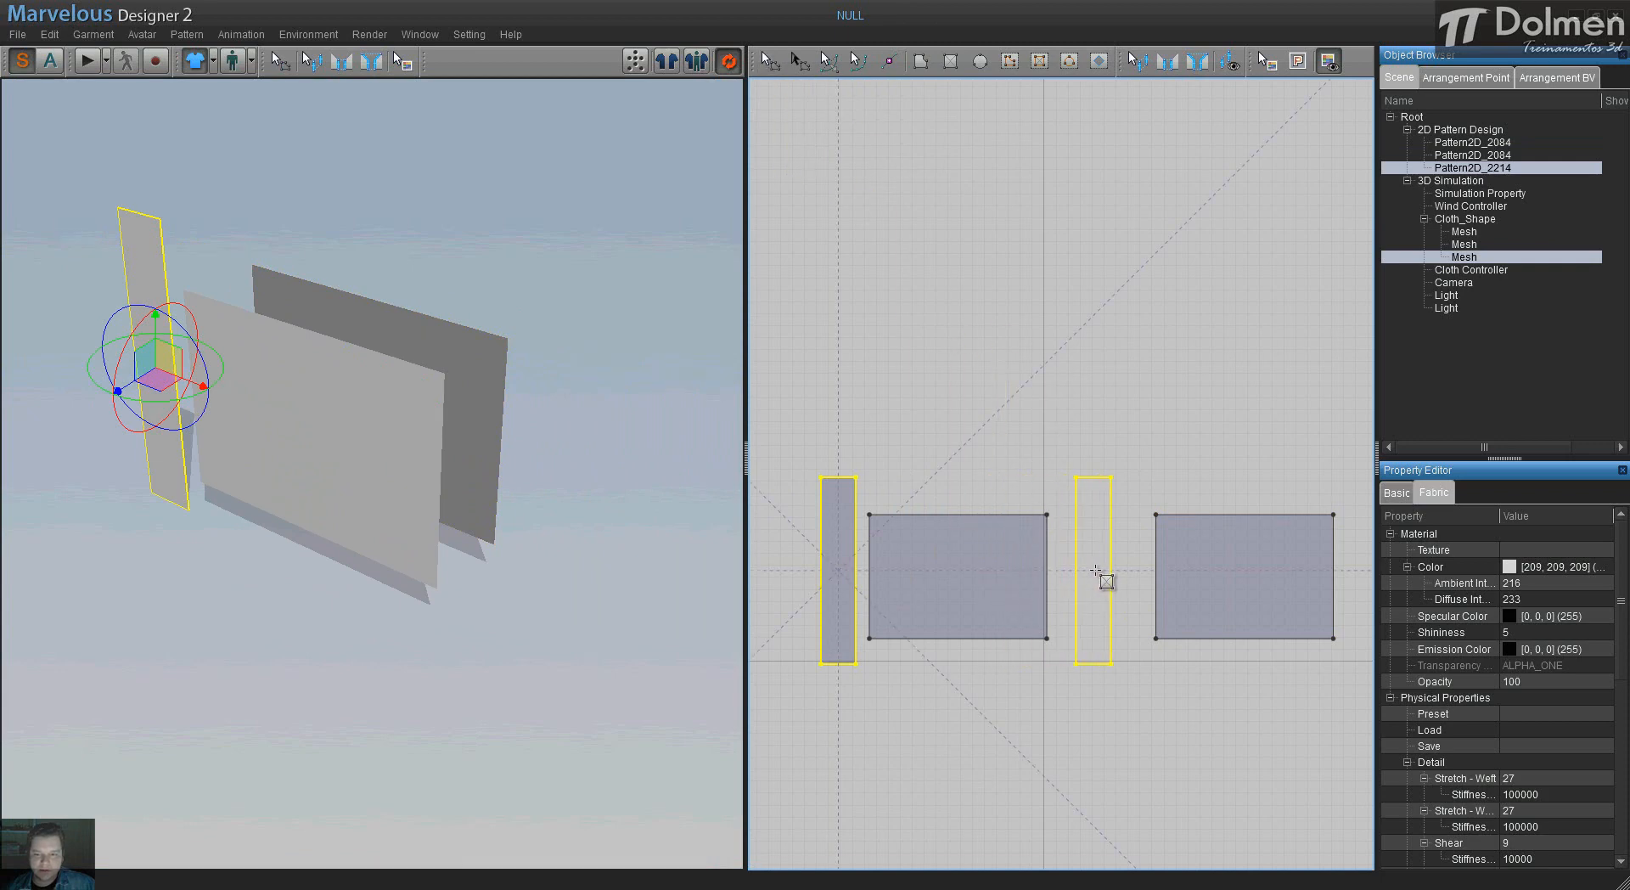
click(1085, 576)
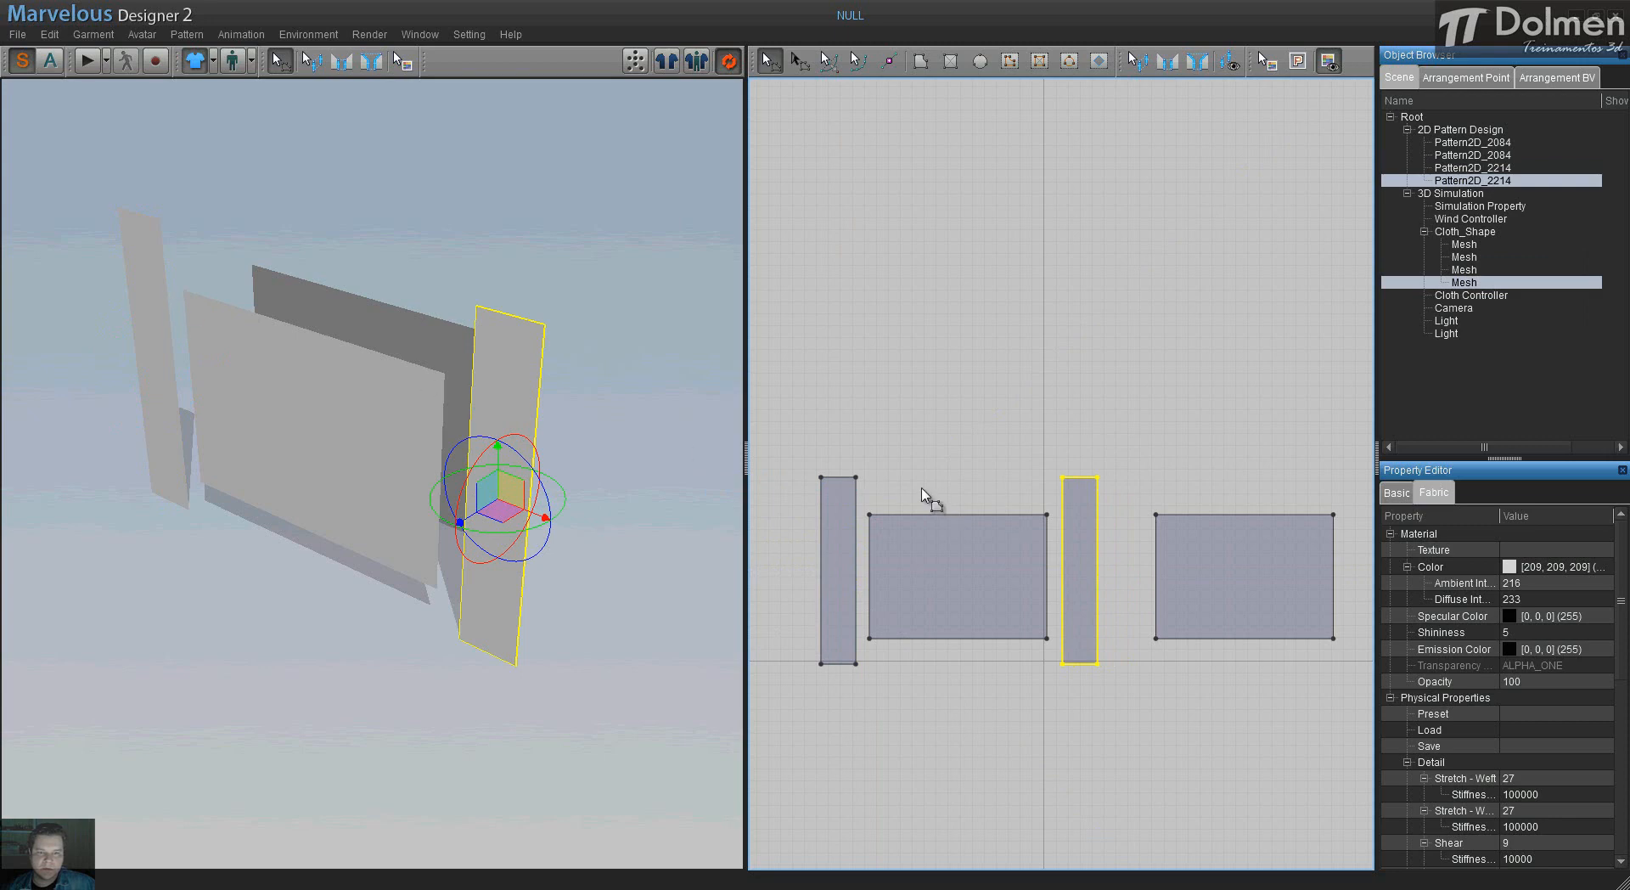
- Move both narrow strips together along the depth axis in the 3D view to line up with the gap between the large panels
shift+click(837, 501)
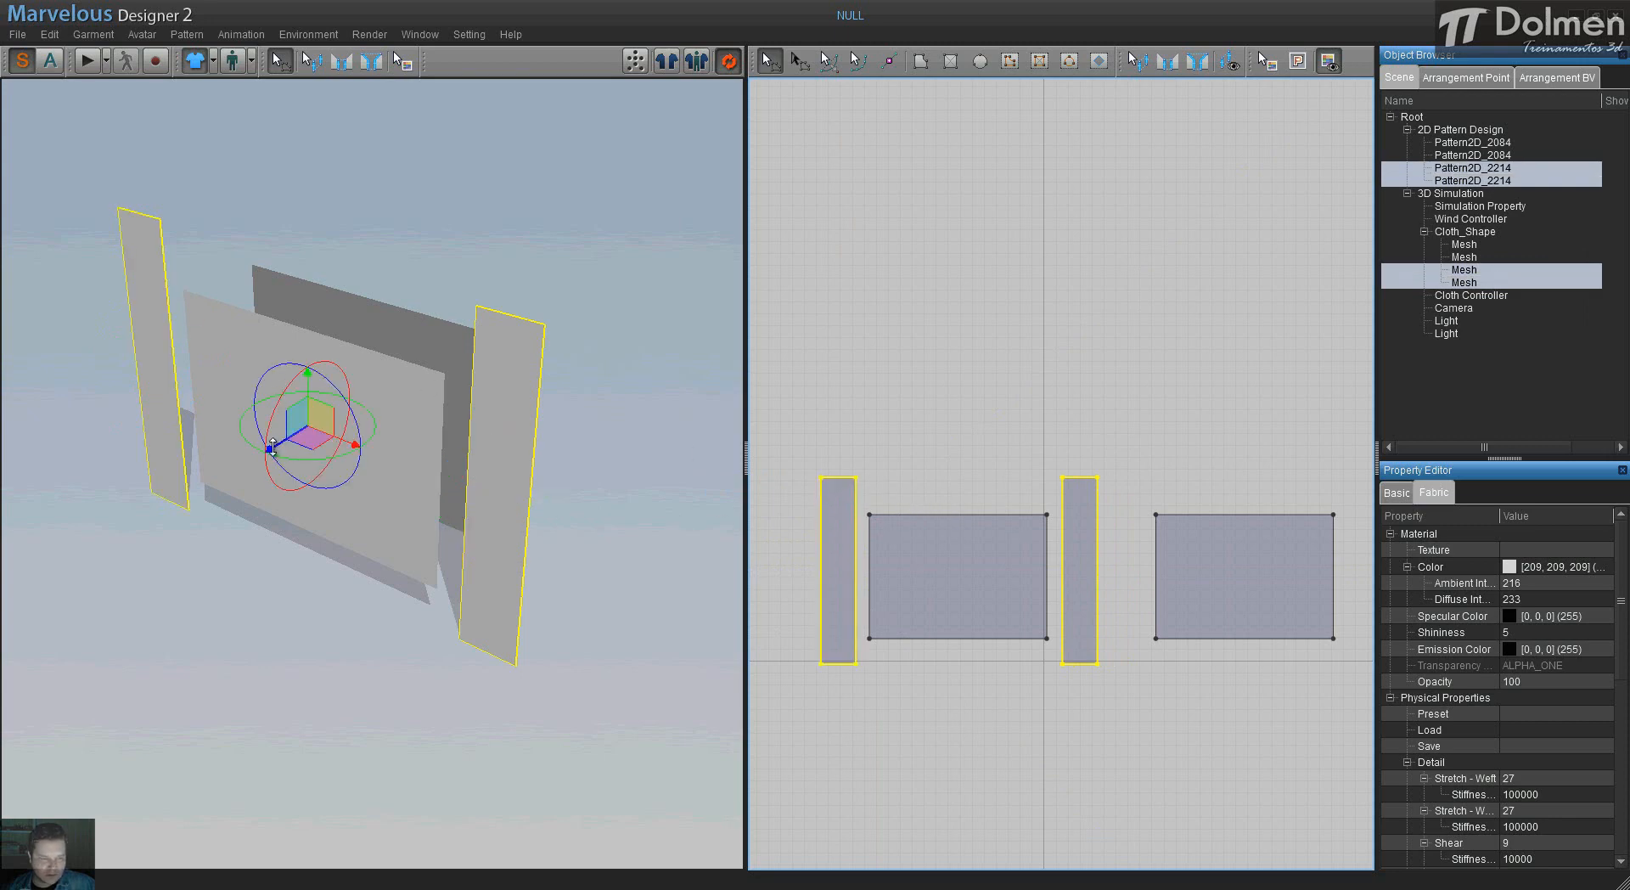
drag(277, 448, 301, 439)
right_drag(302, 440, 467, 483)
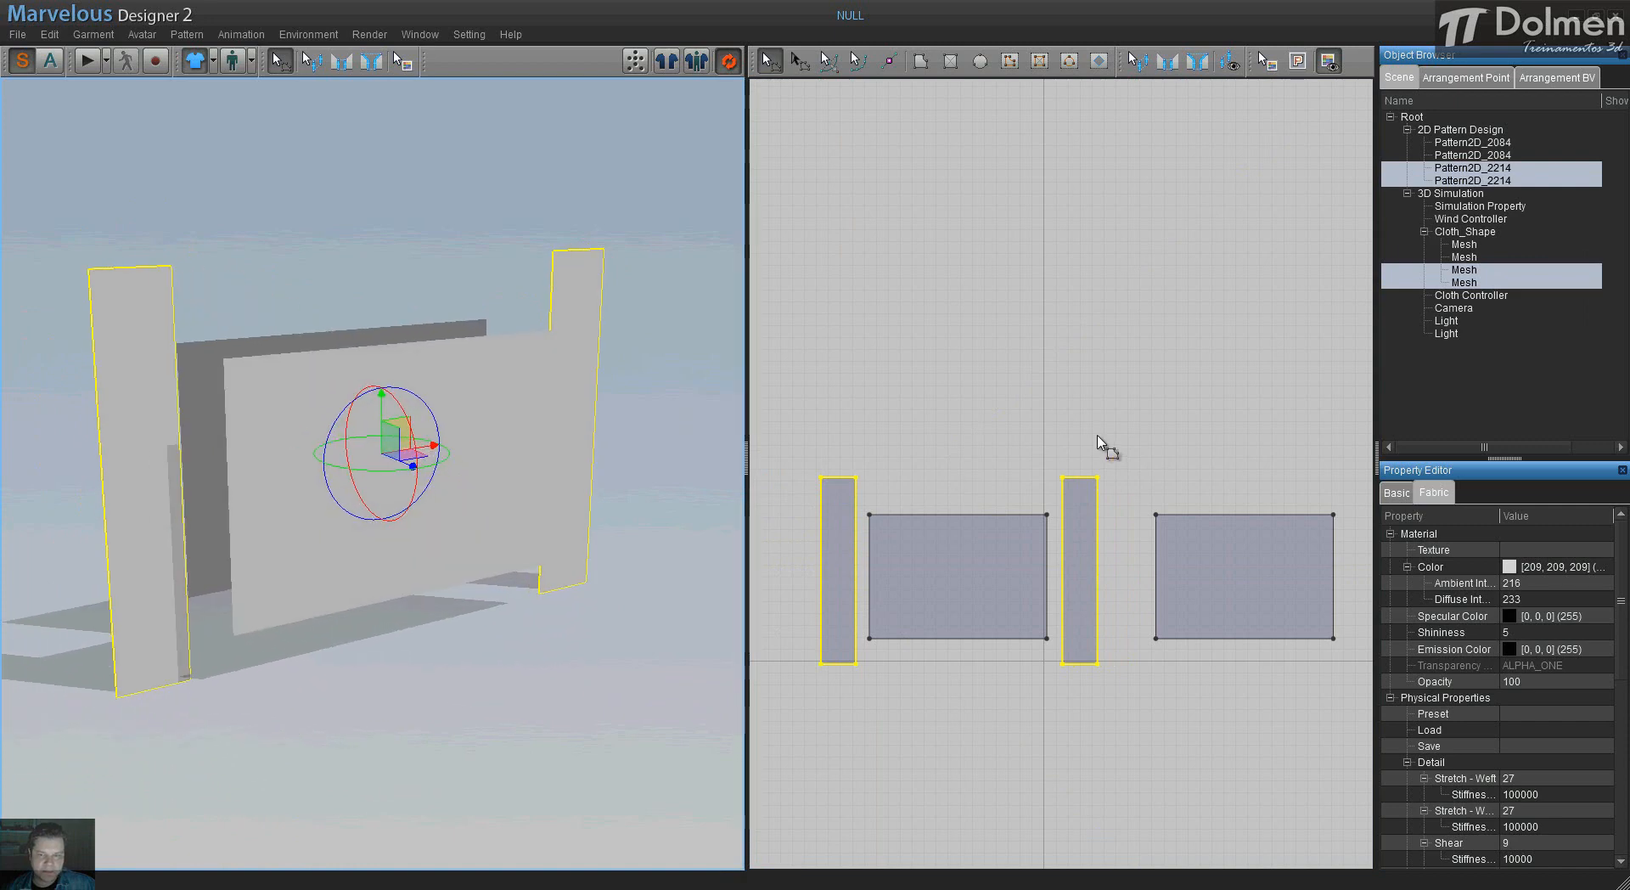
click(1045, 416)
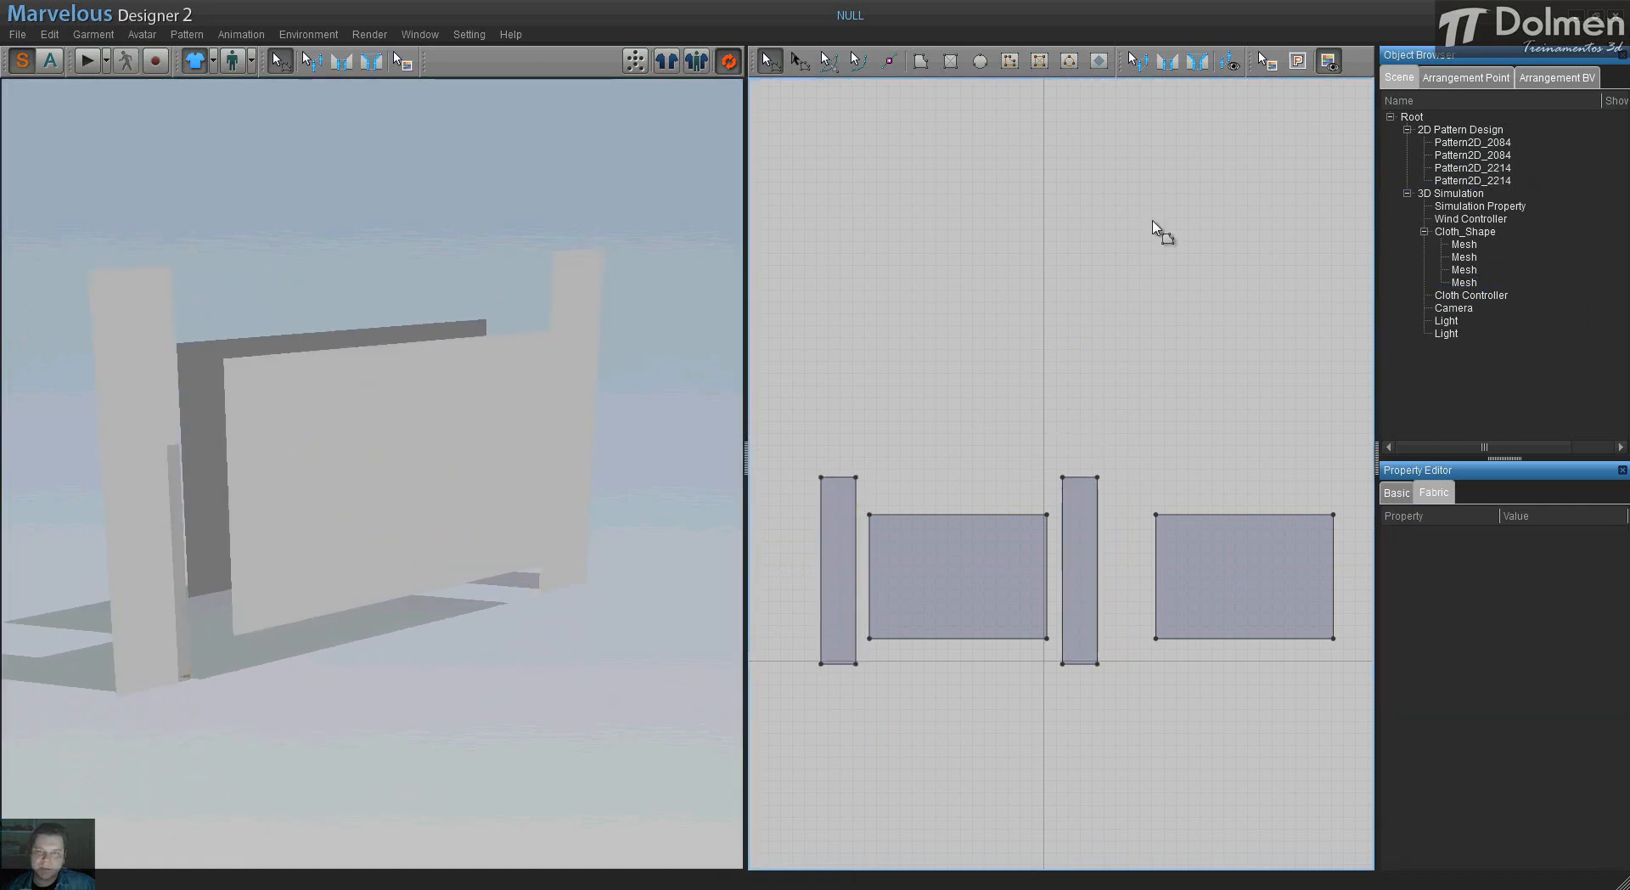
- Sew the two landscape rectangles together with segment seams along their facing sides, top edges, bottom edges and outer sides
click(1167, 67)
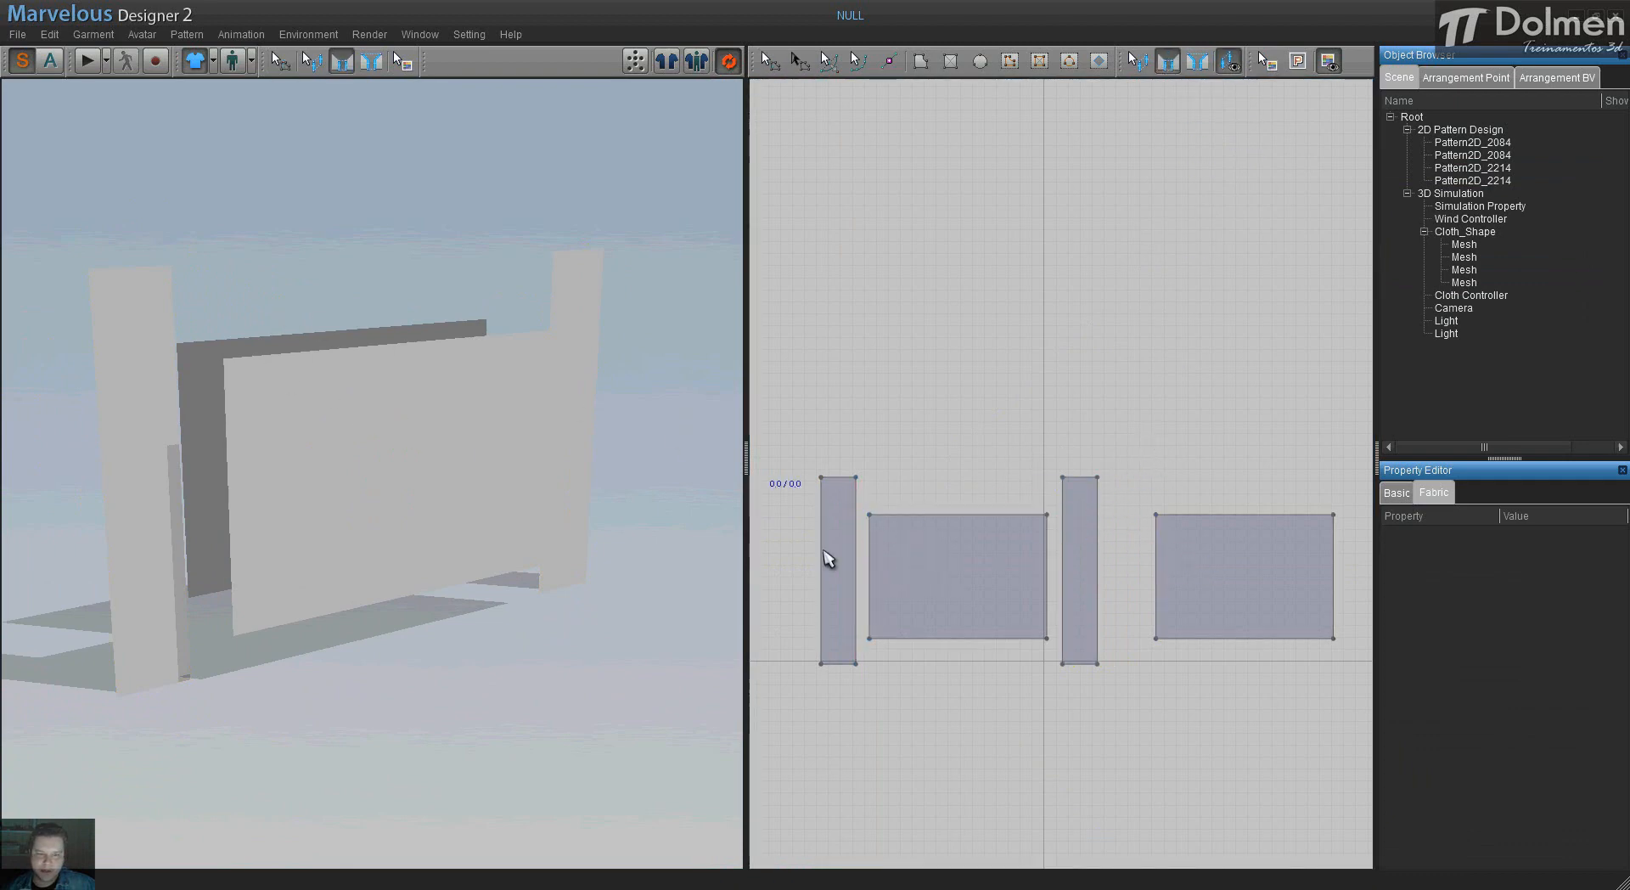
click(1056, 547)
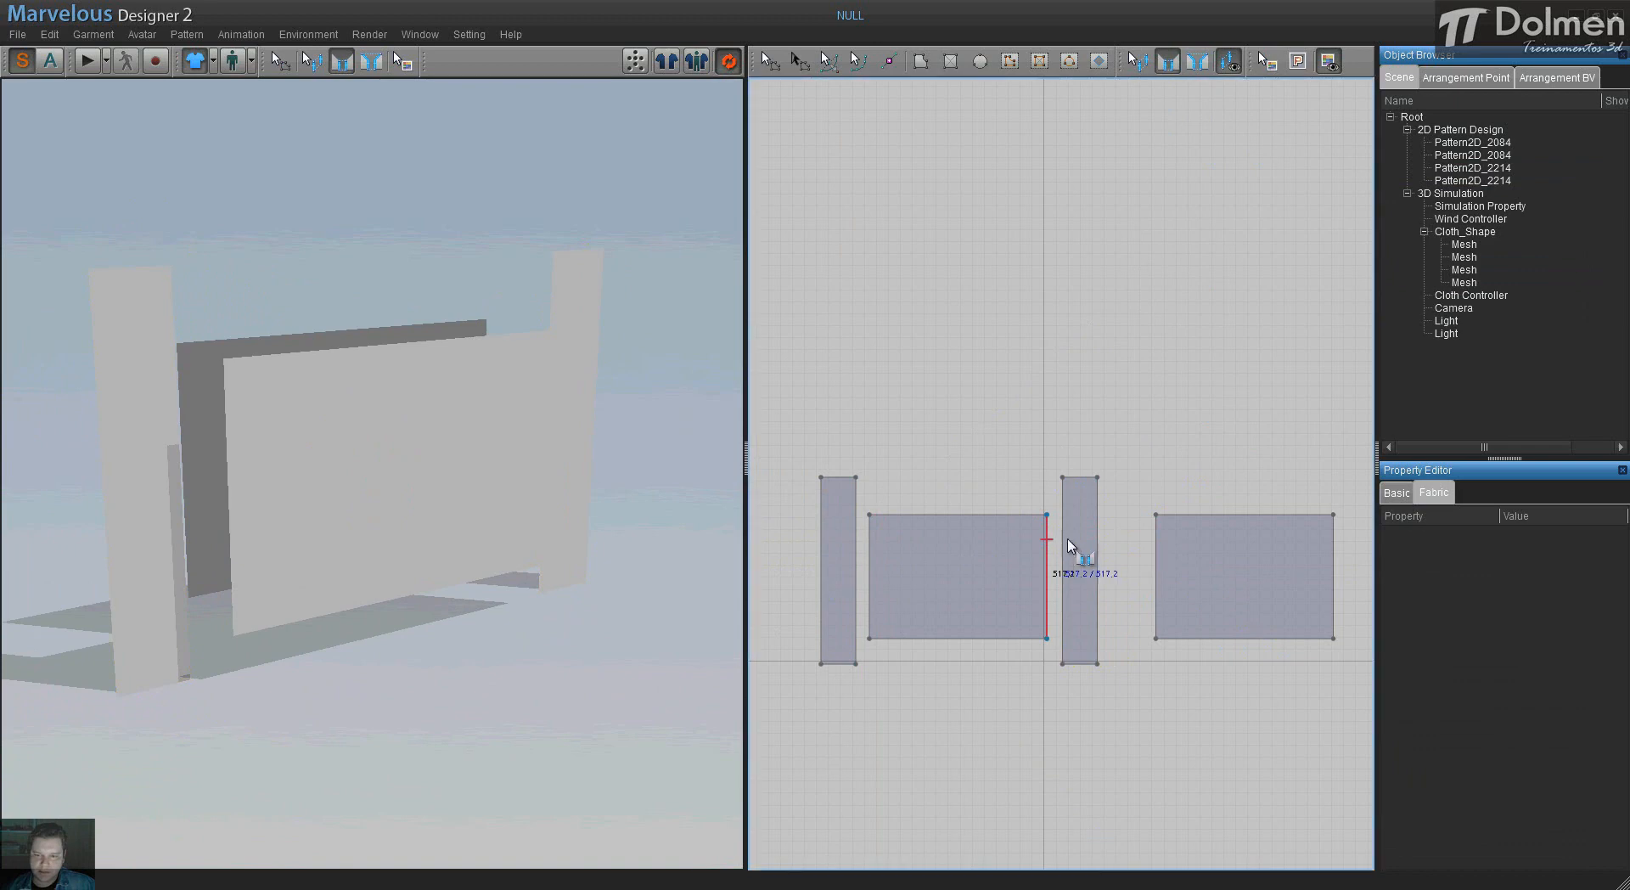
click(1152, 545)
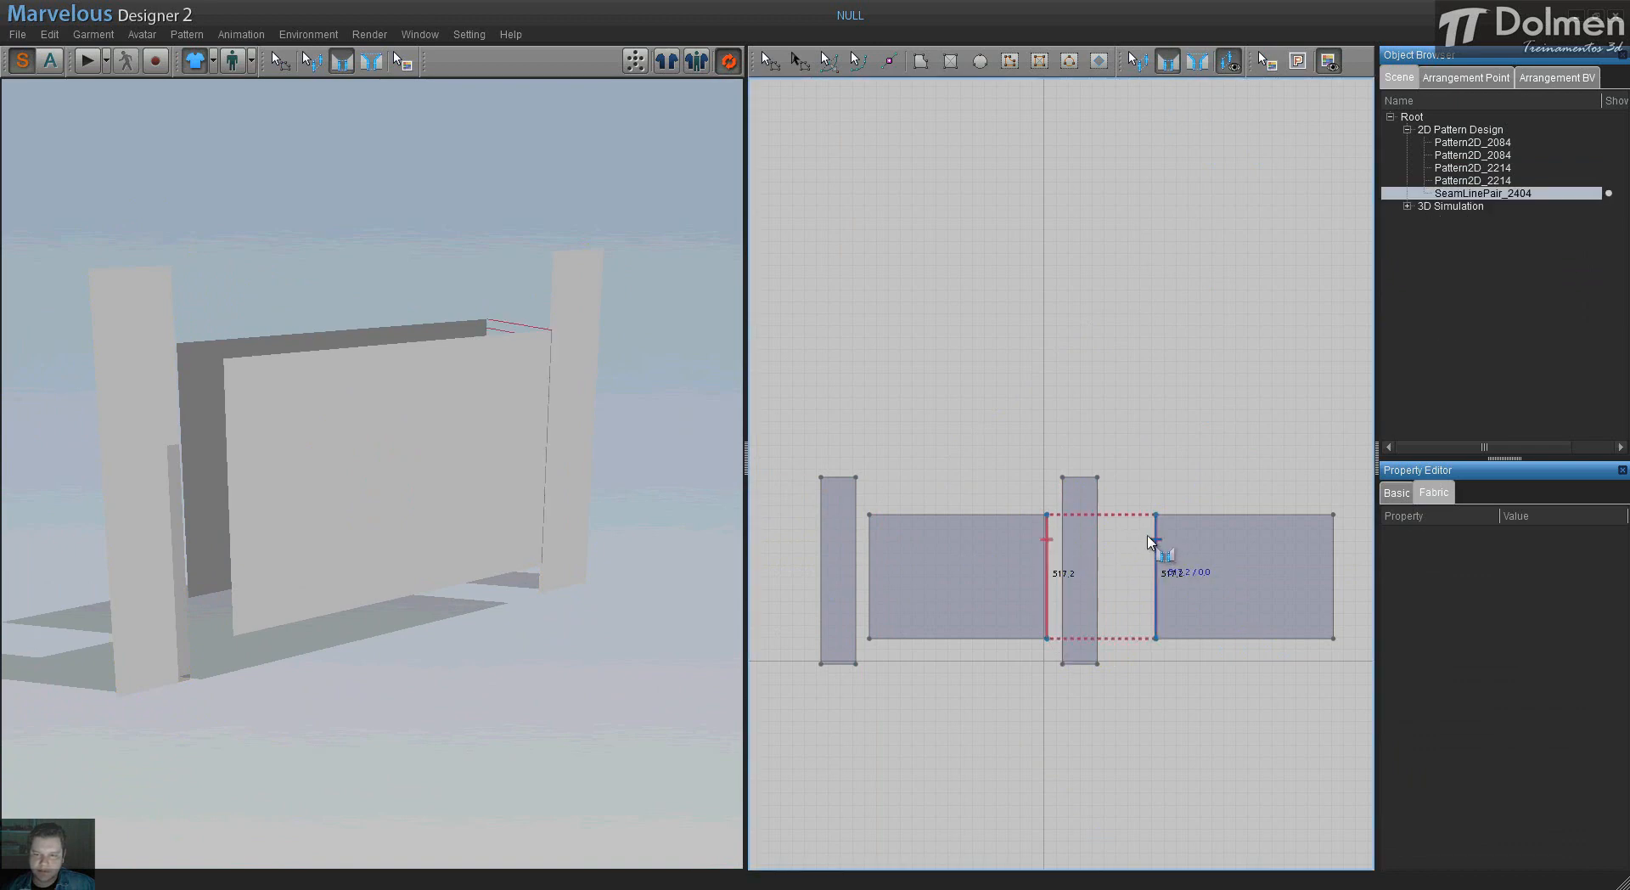
click(1012, 514)
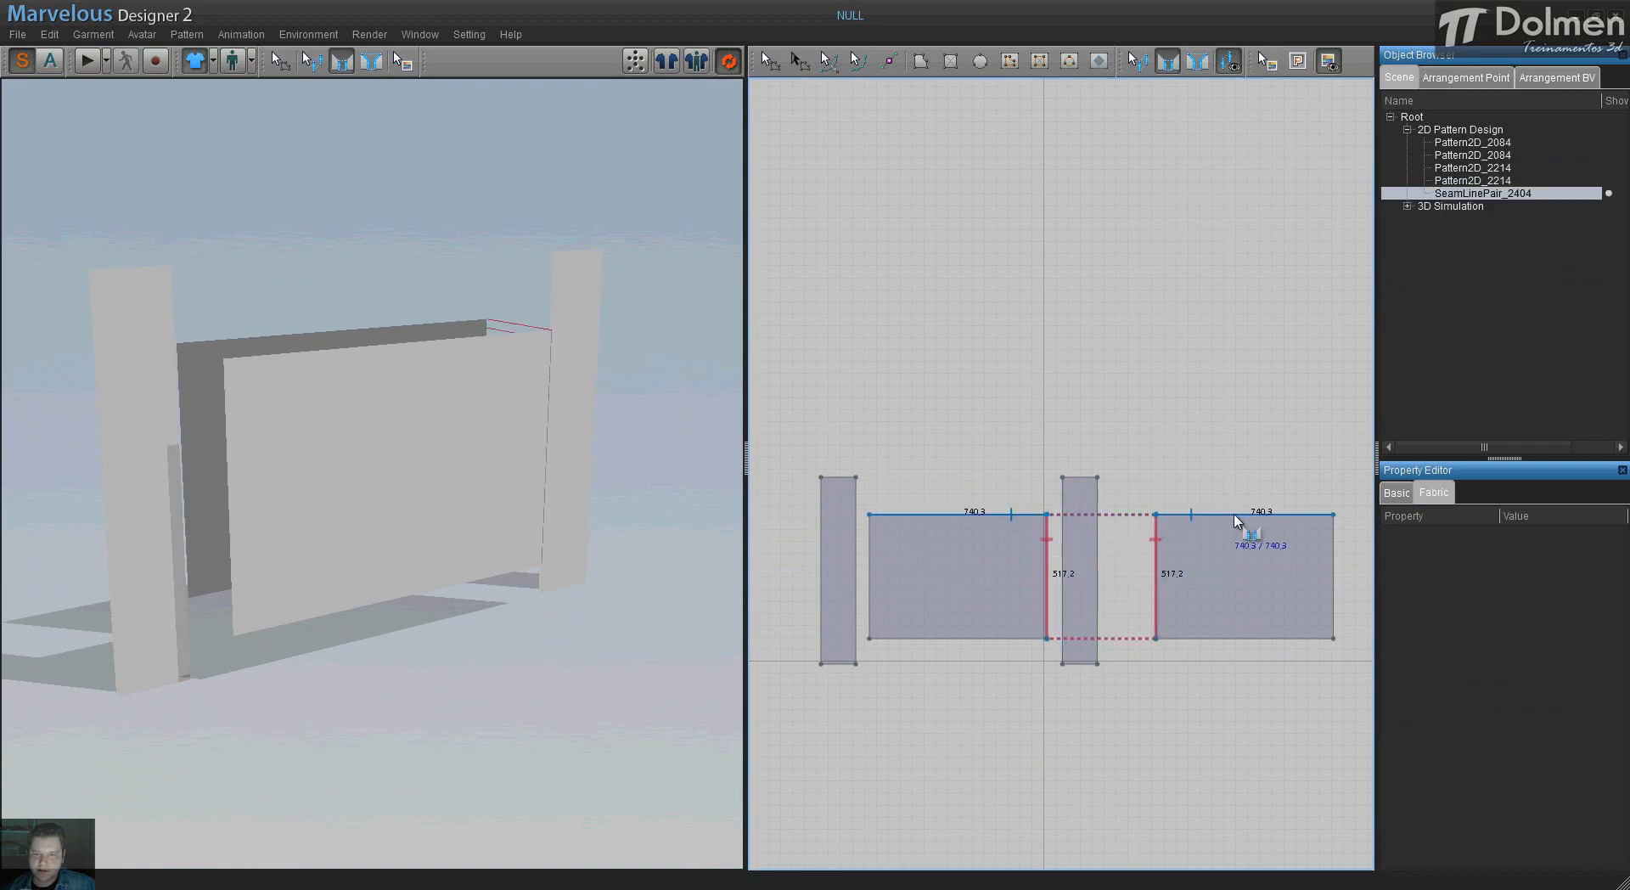
click(1192, 514)
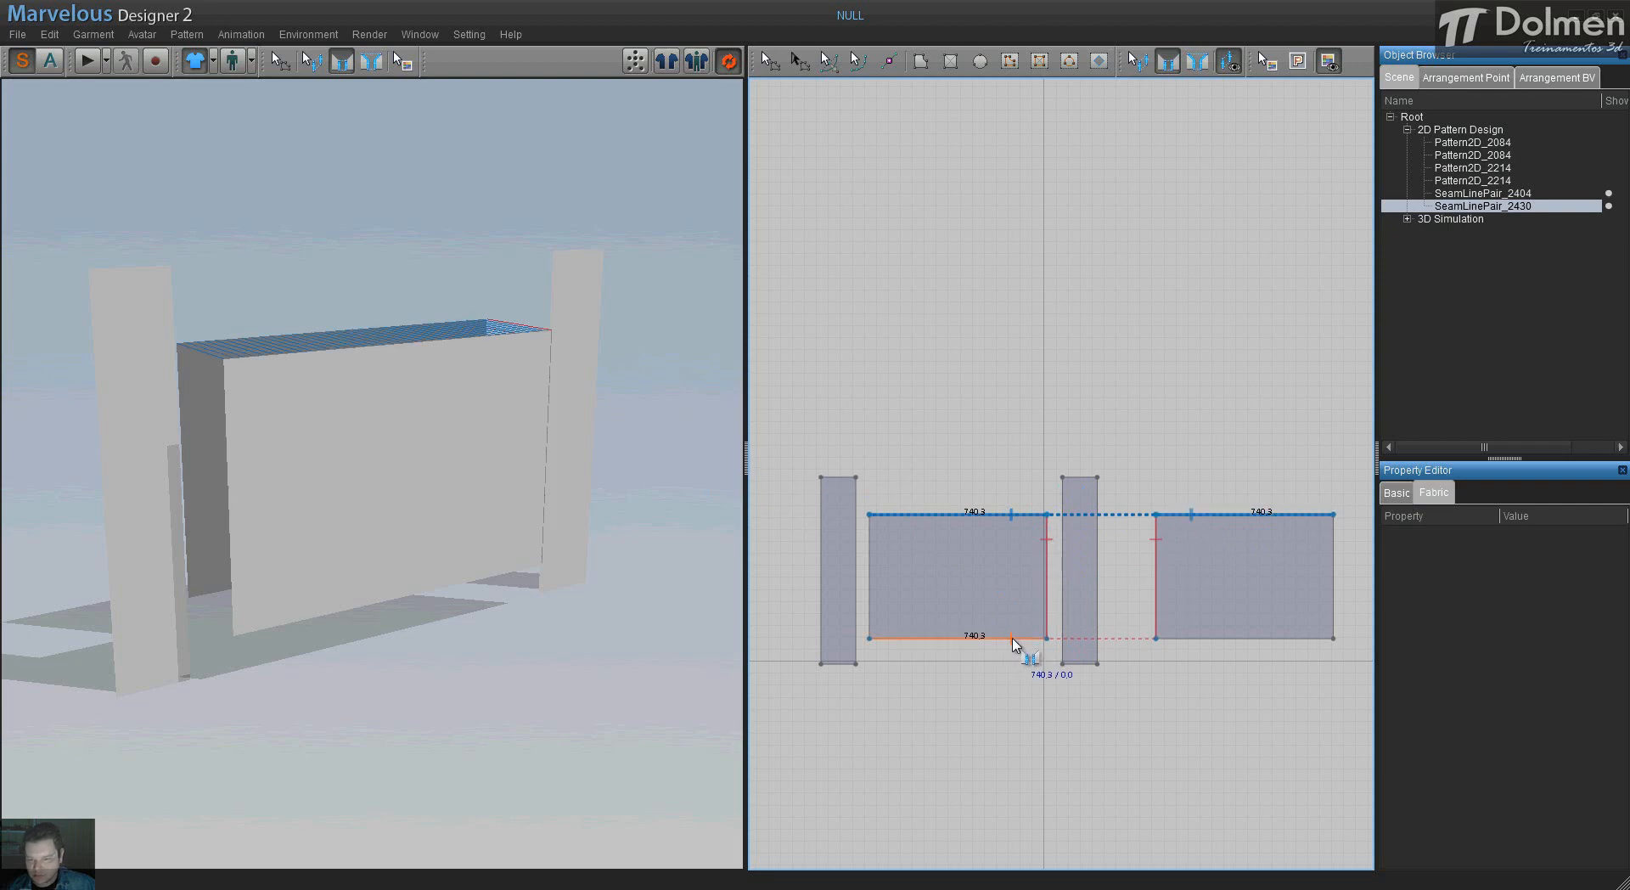
click(1203, 638)
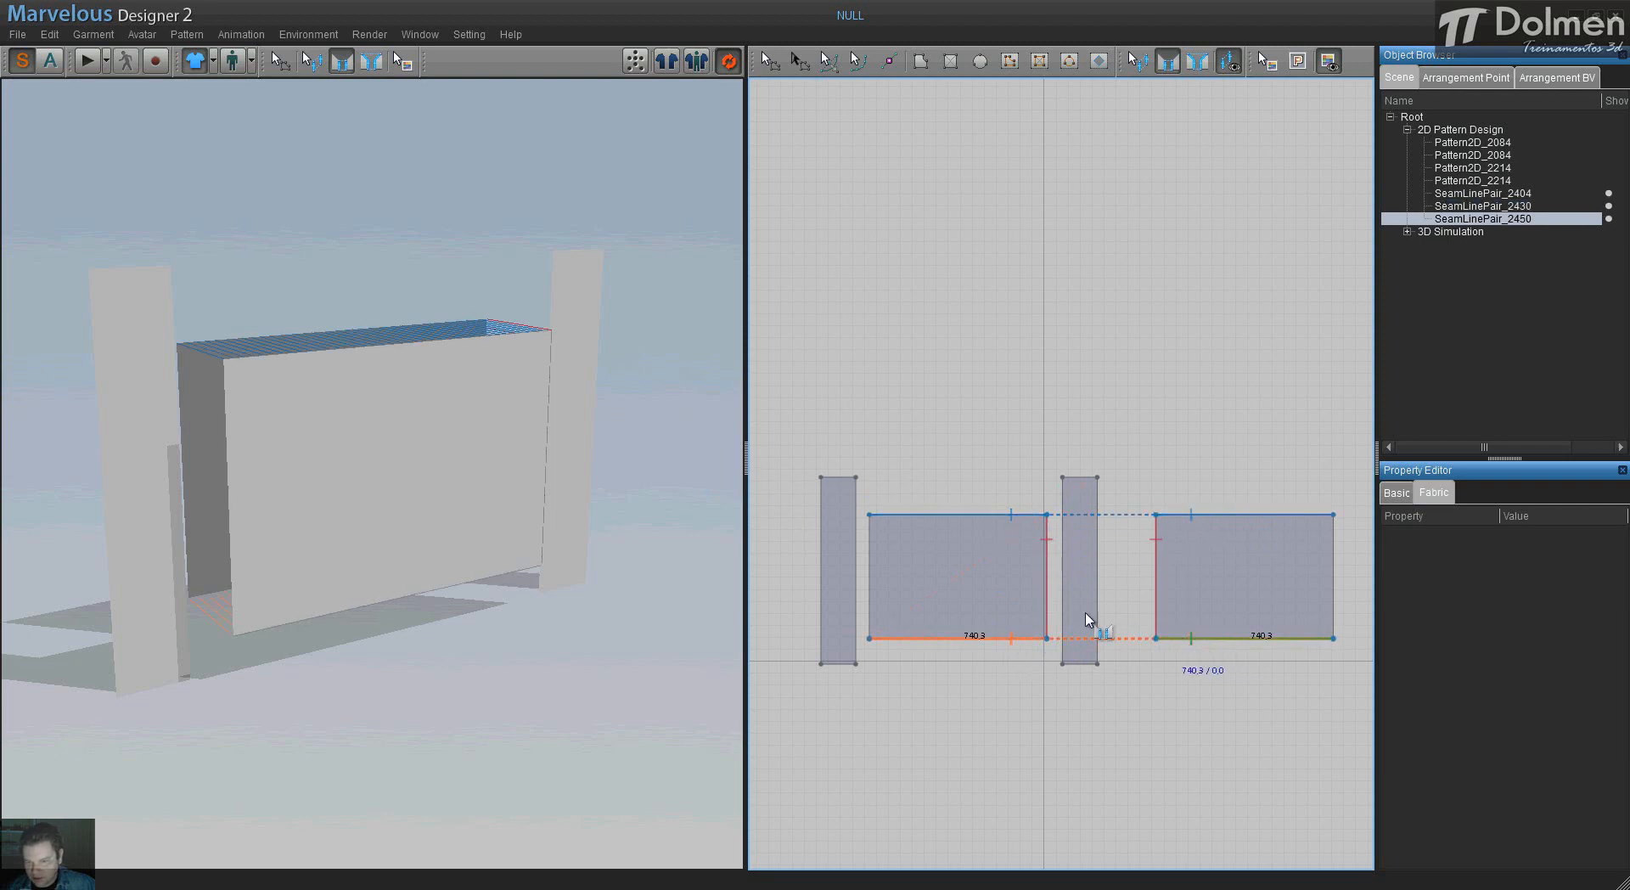
click(870, 545)
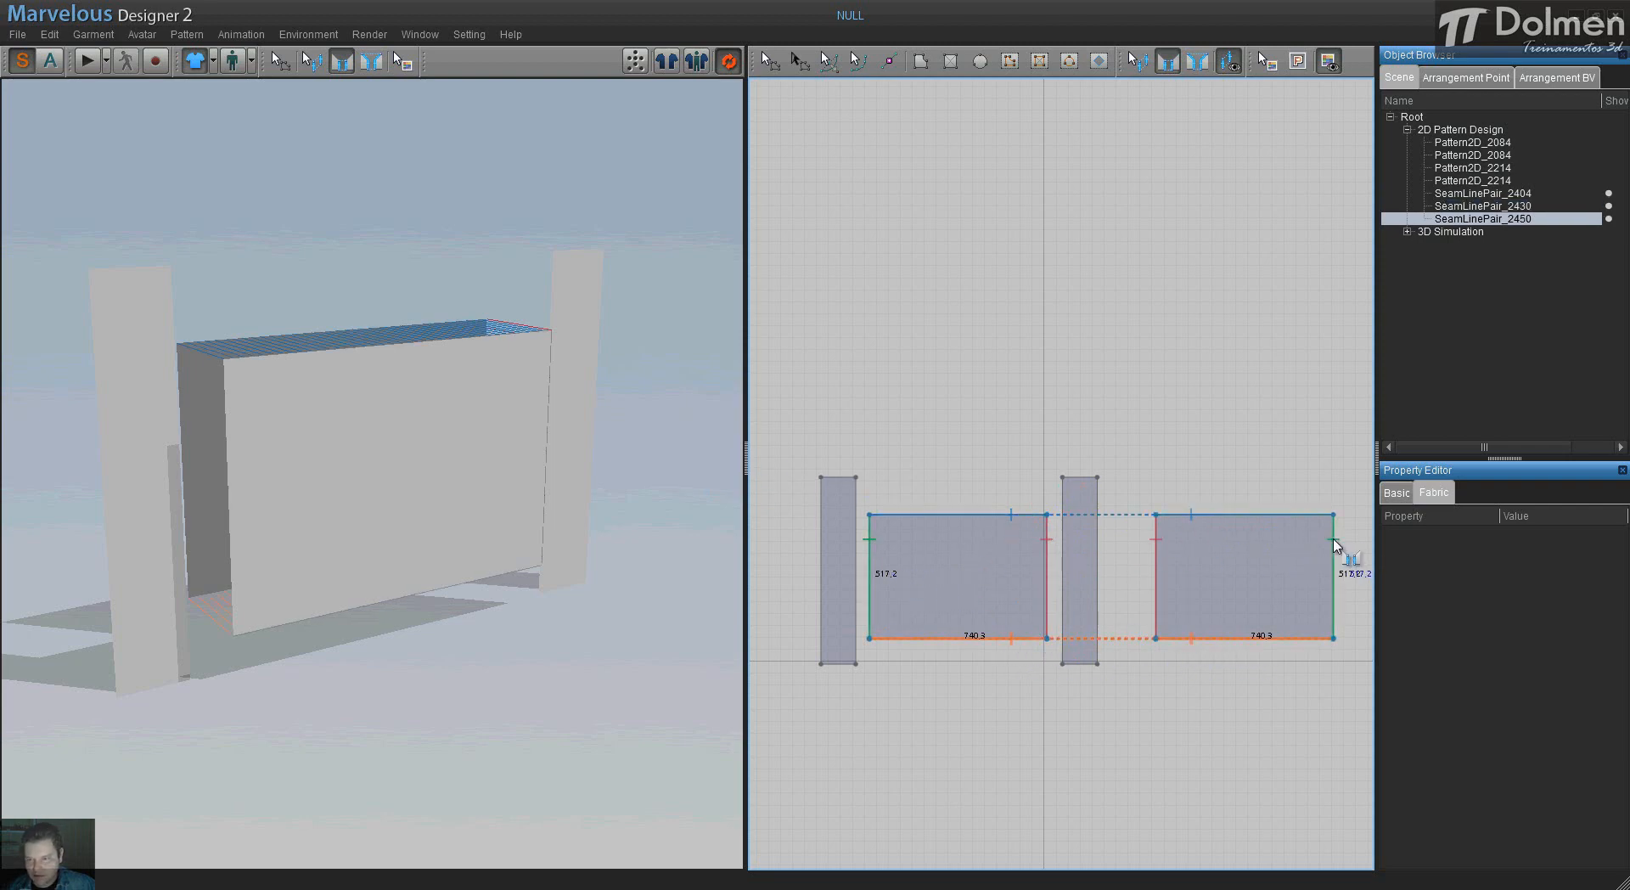
click(1335, 548)
- Sew each narrow strip's edge nearest the original rectangle to that rectangle's adjacent side edge
mouse_move(345, 436)
right_down()
mouse_move(339, 349)
mouse_move(327, 444)
right_up()
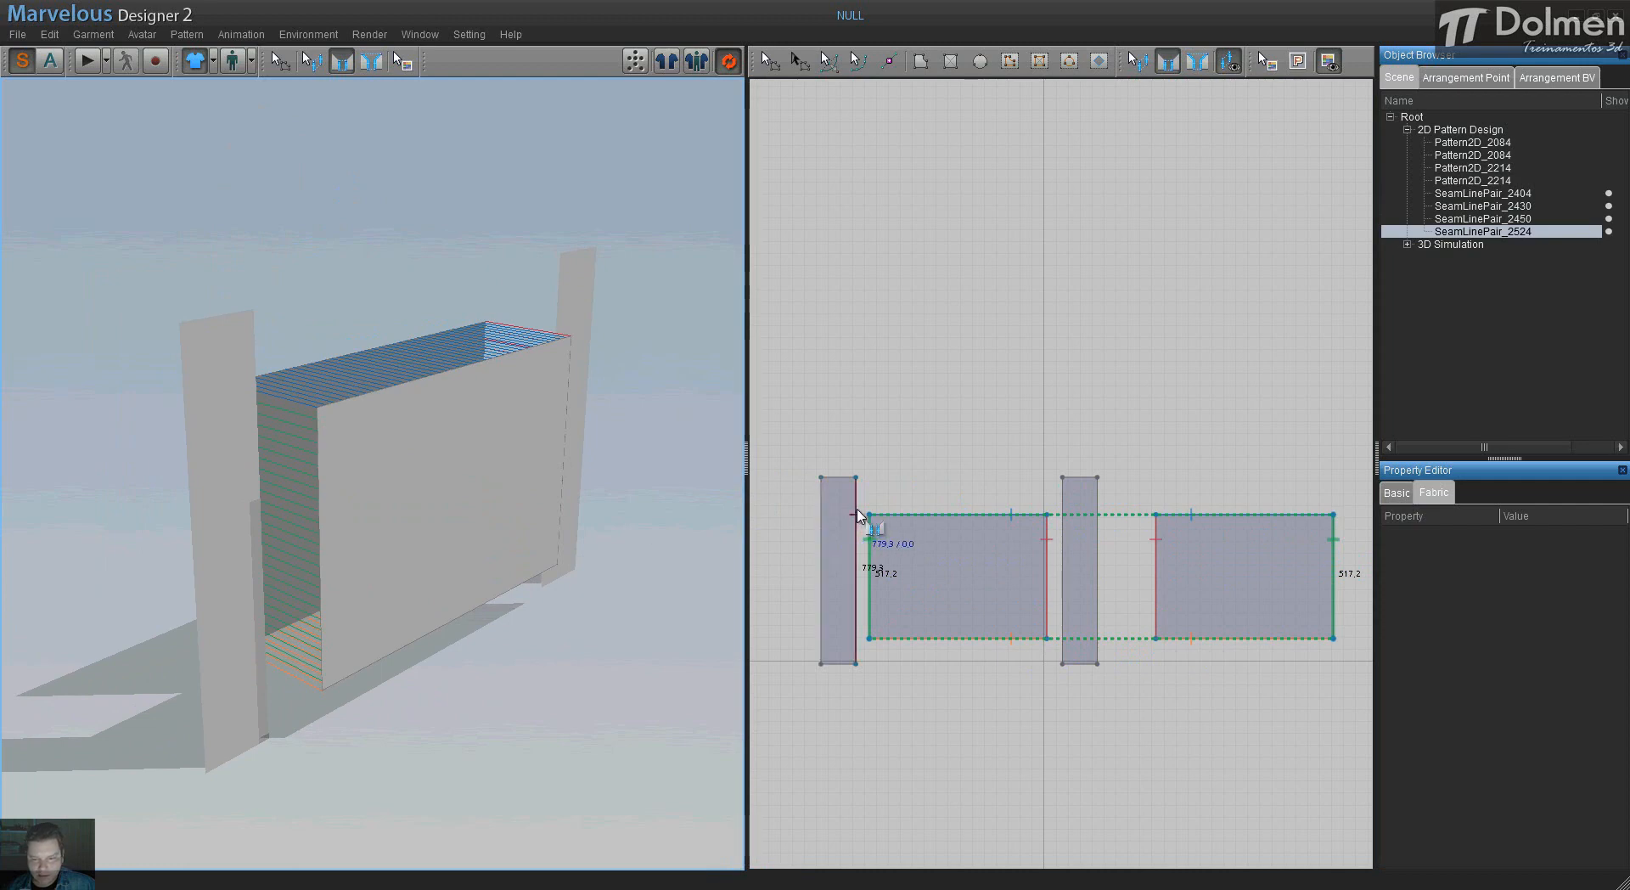
click(868, 544)
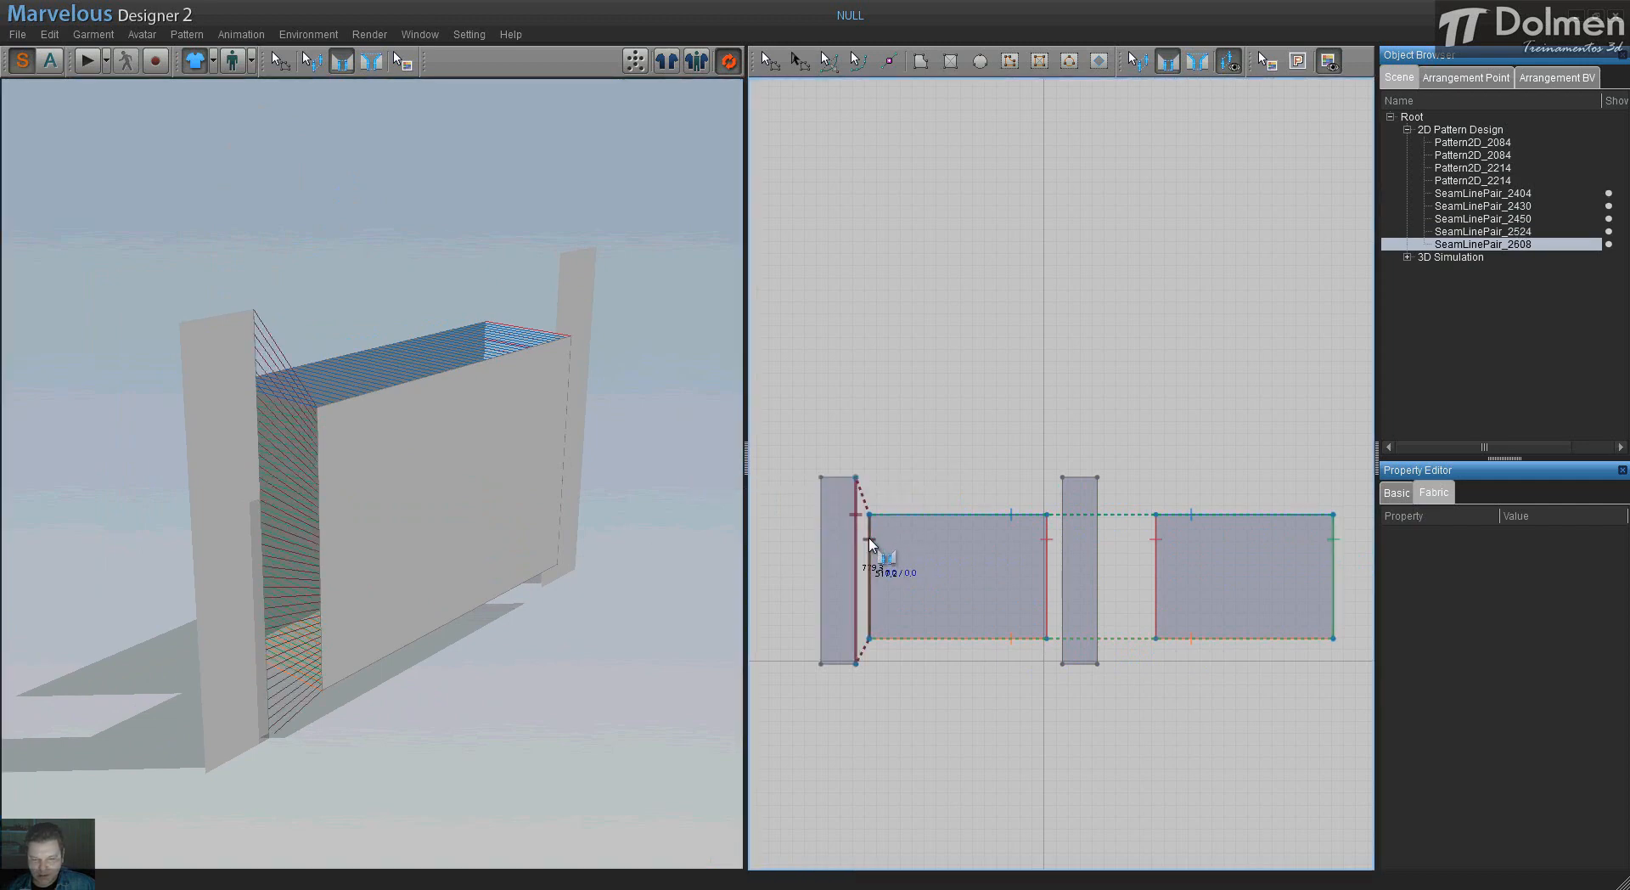
click(1065, 509)
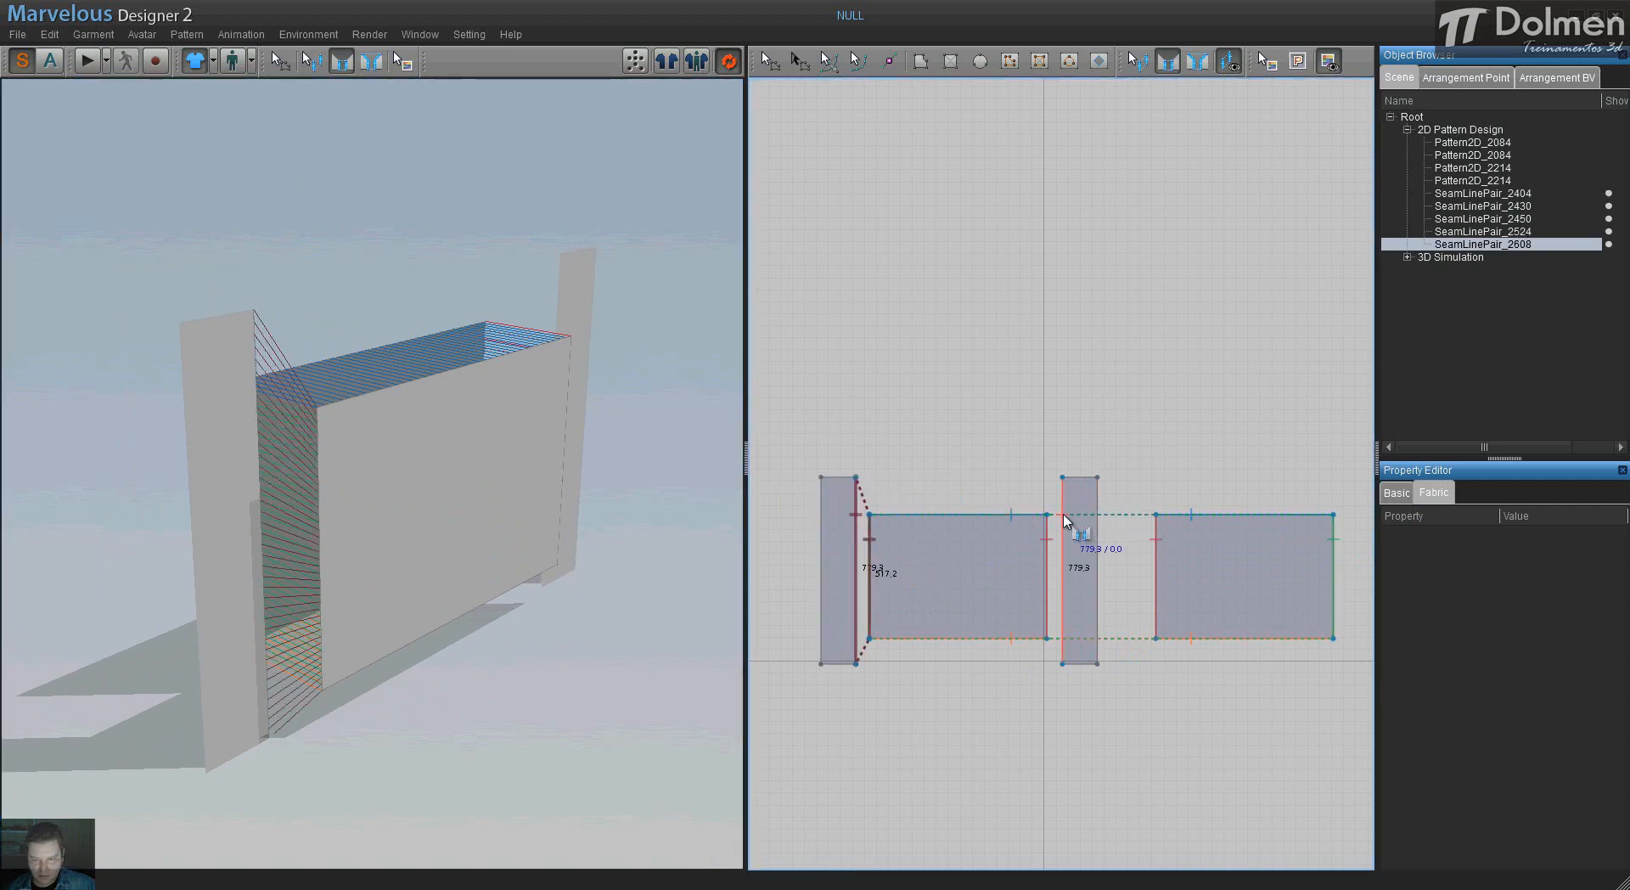
click(1049, 545)
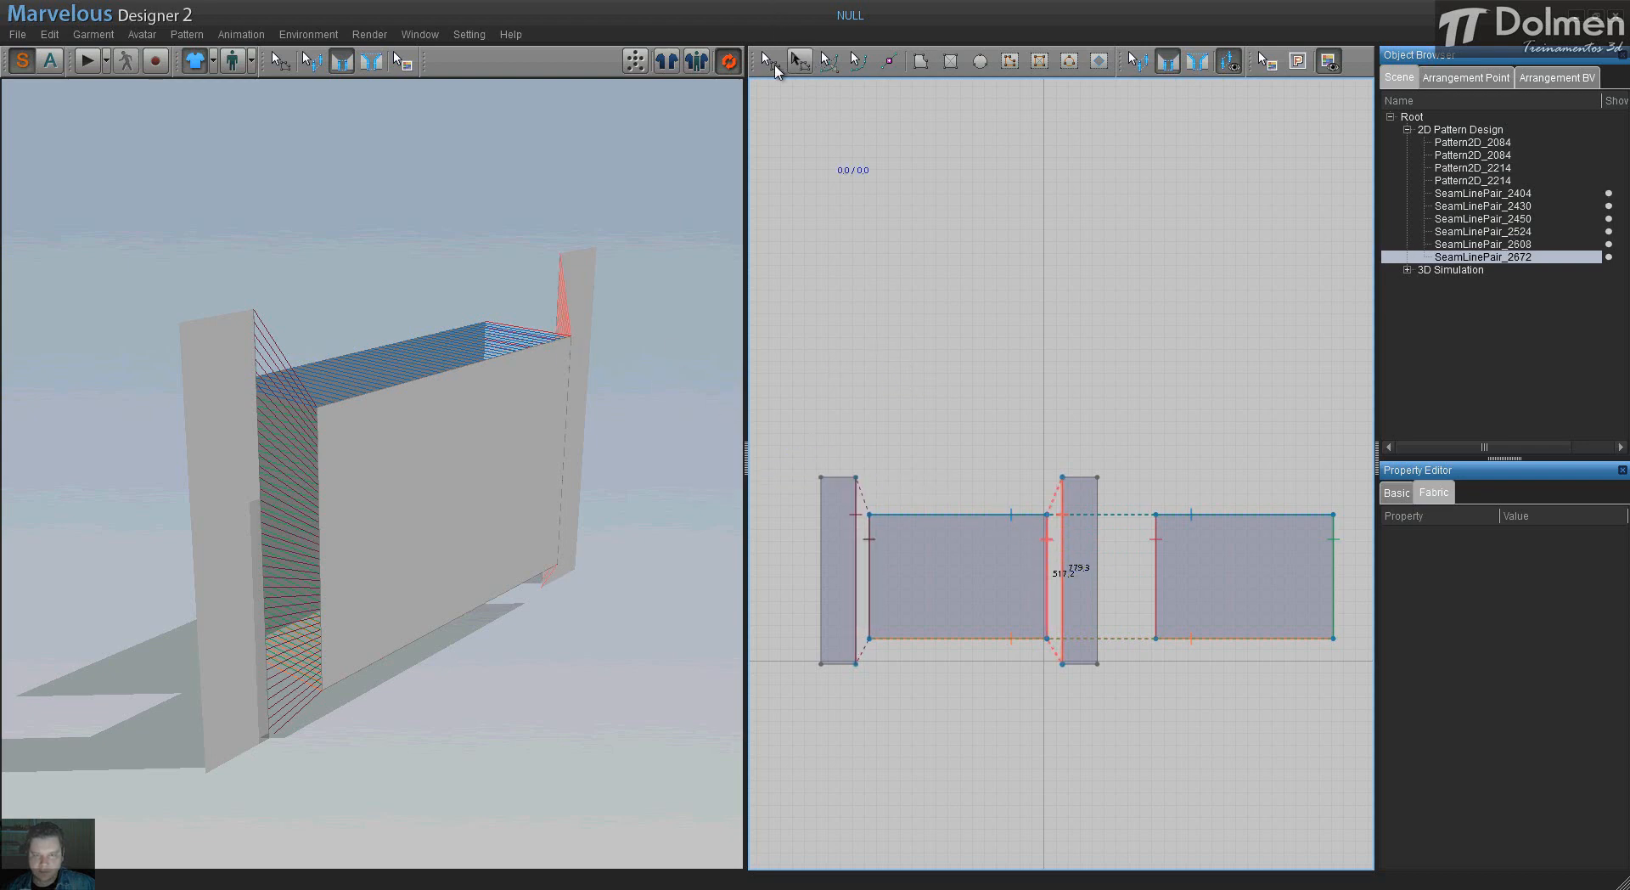
- Select all four patterns, rotate them about the red axis towards a lying-down orientation in the 3D view, and raise them slightly
key(a)
drag(798, 437, 1369, 866)
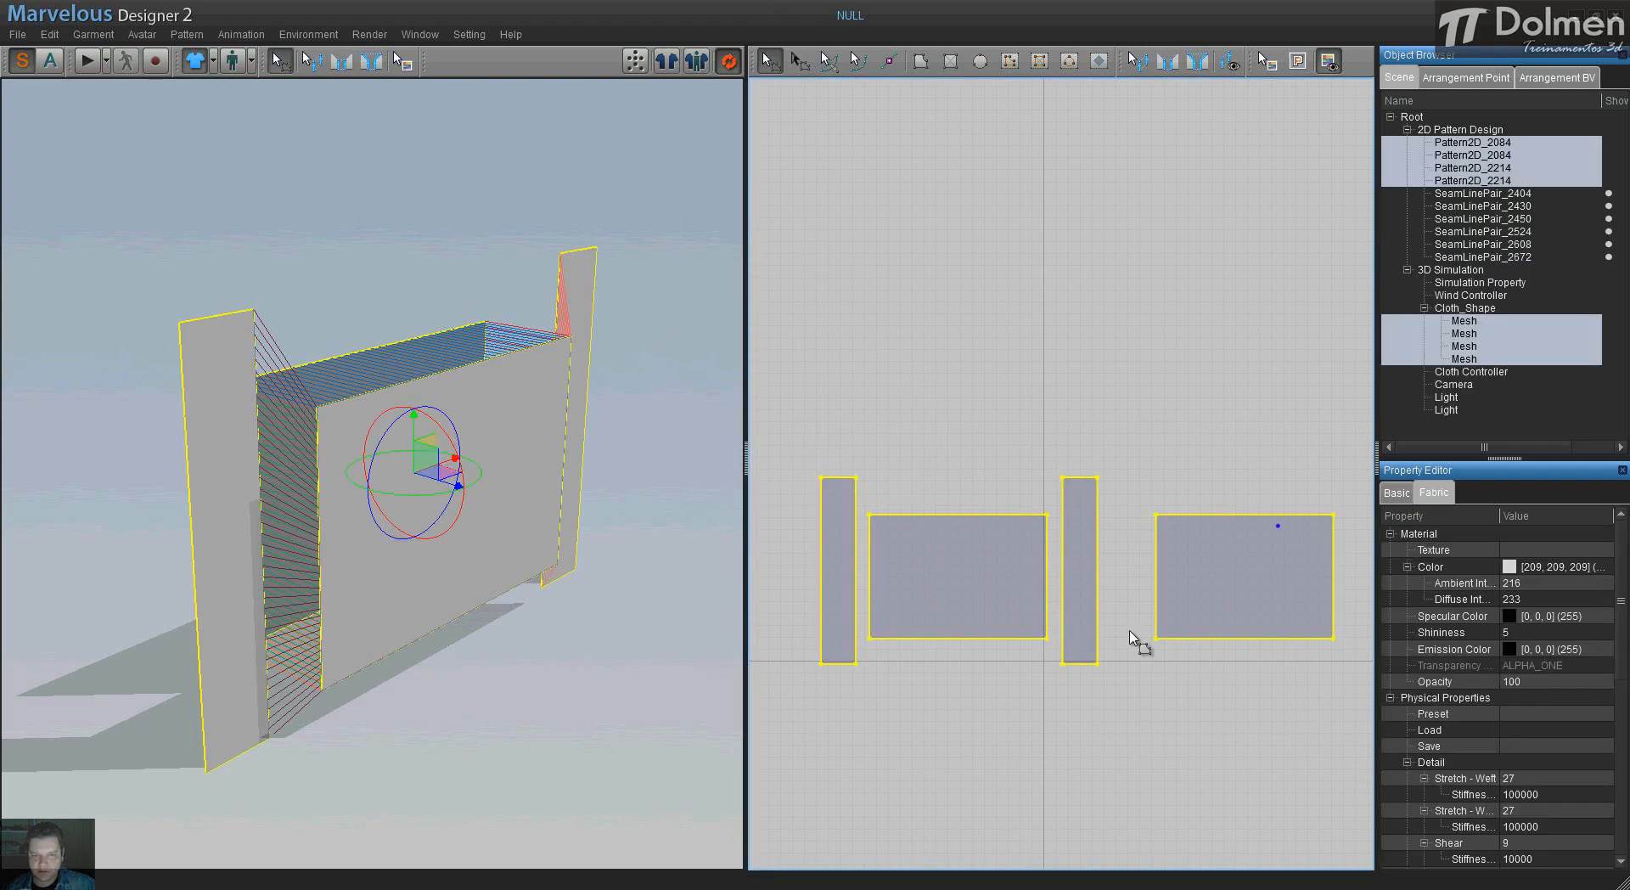
drag(449, 439, 386, 374)
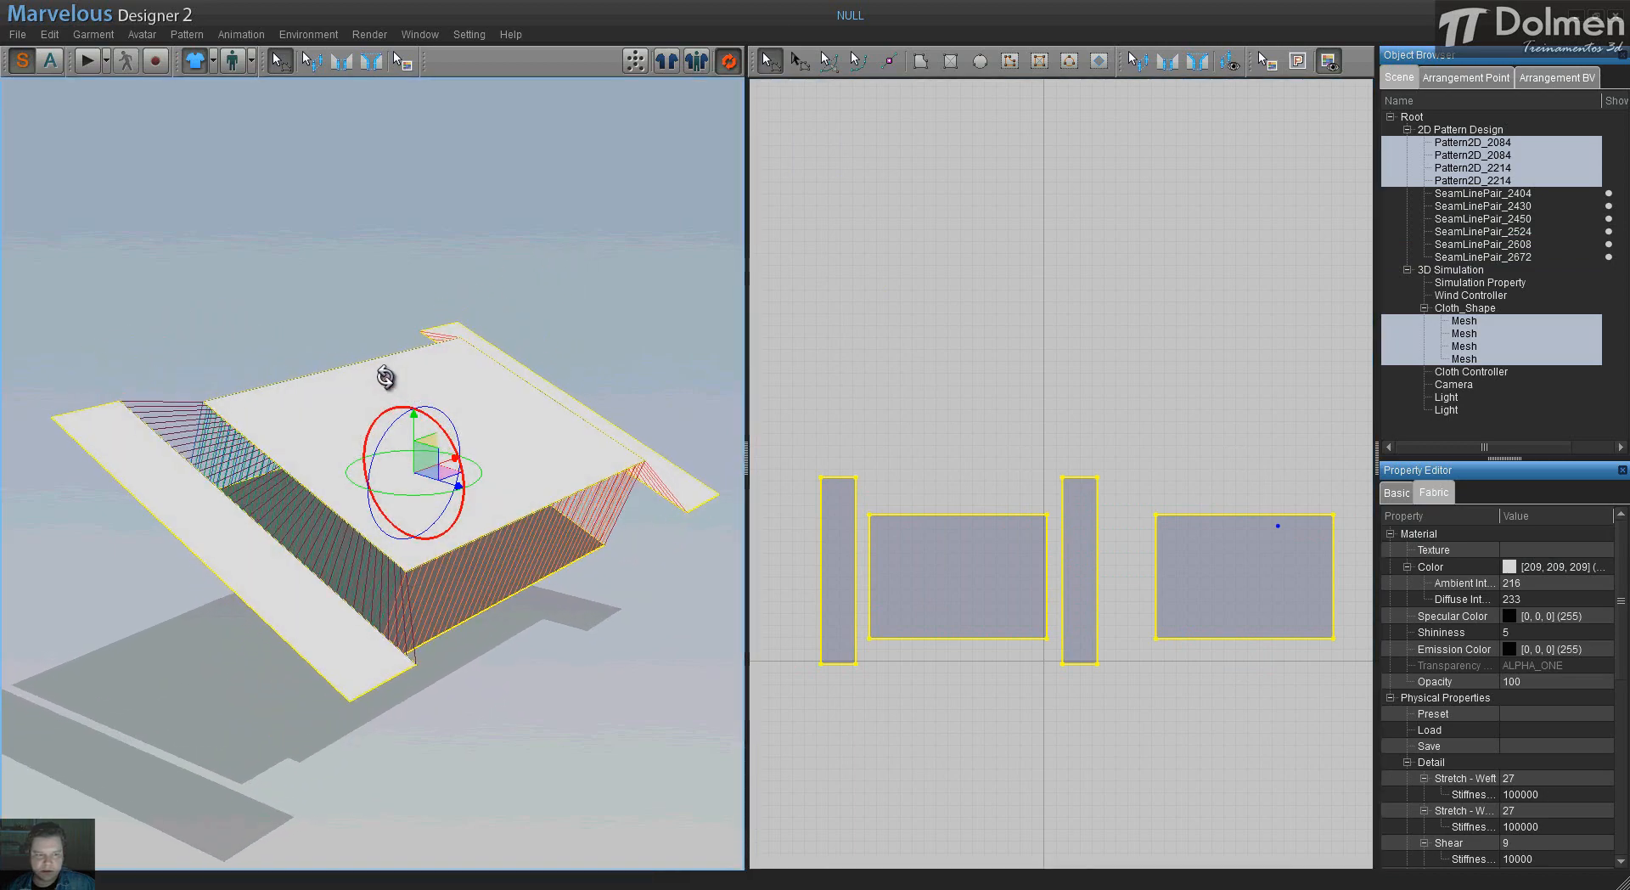
drag(472, 436, 470, 416)
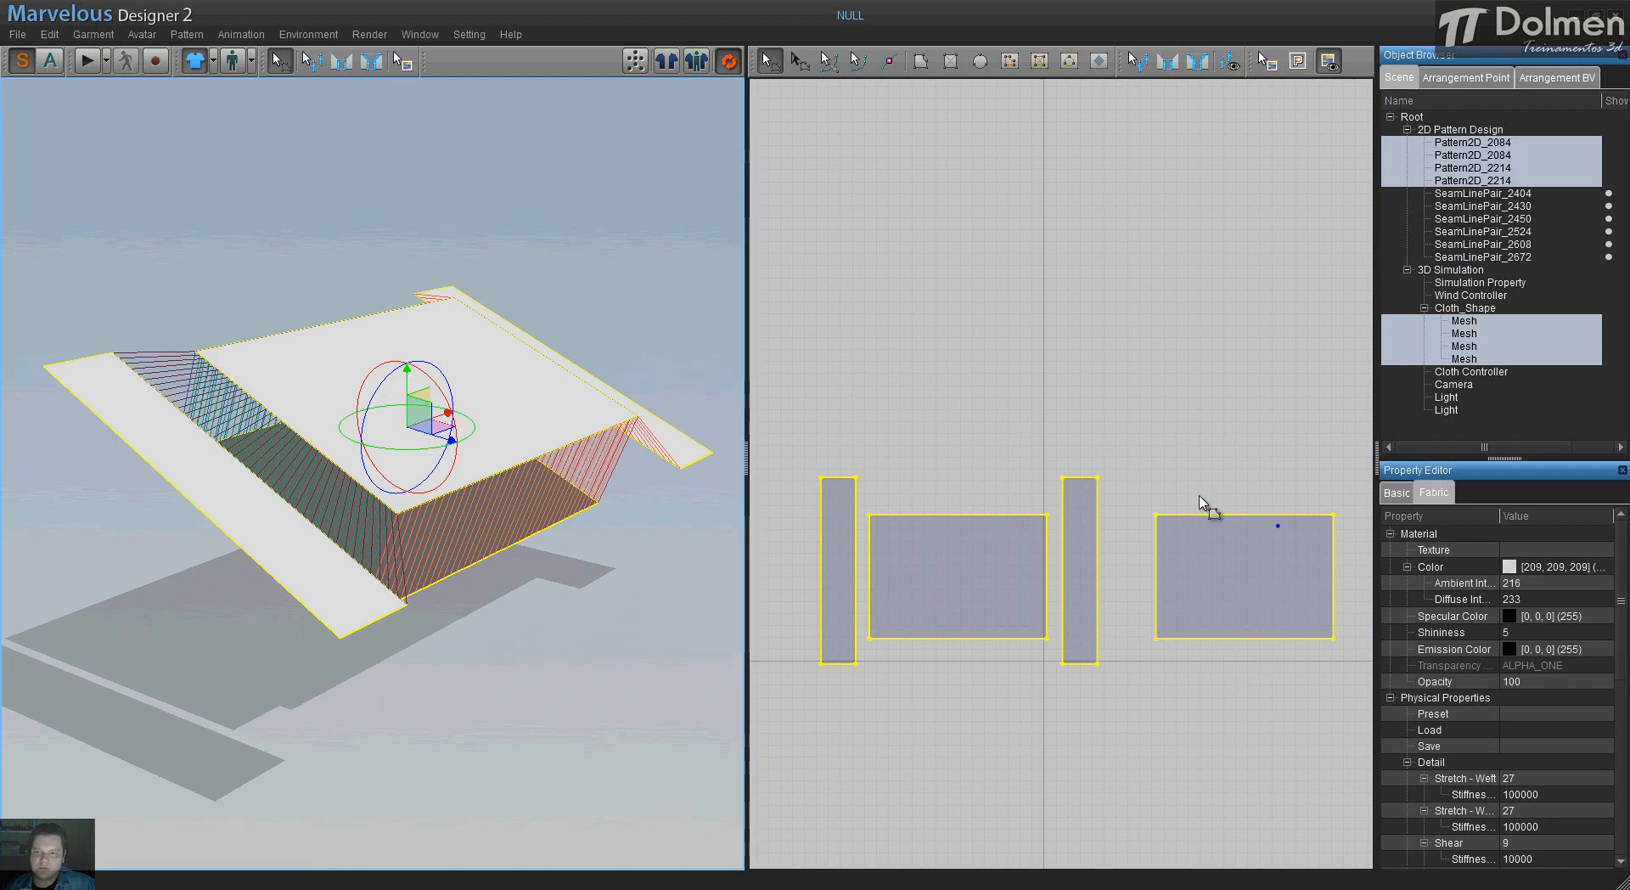
- Set the particle distance of all four patterns to 30
click(1396, 492)
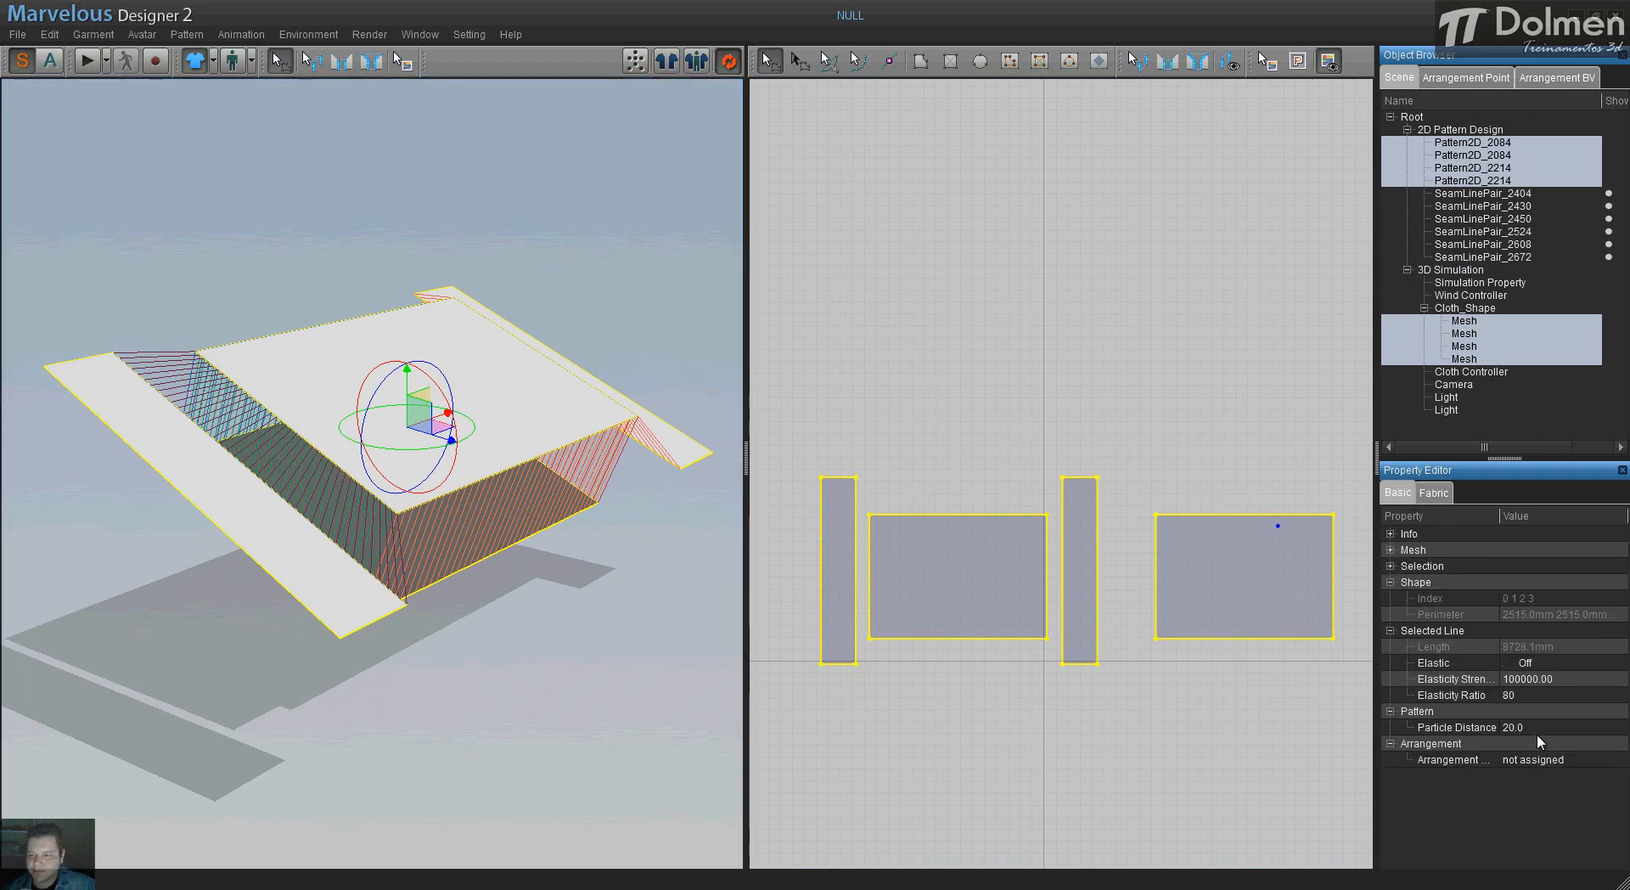
click(1528, 727)
key(Return)
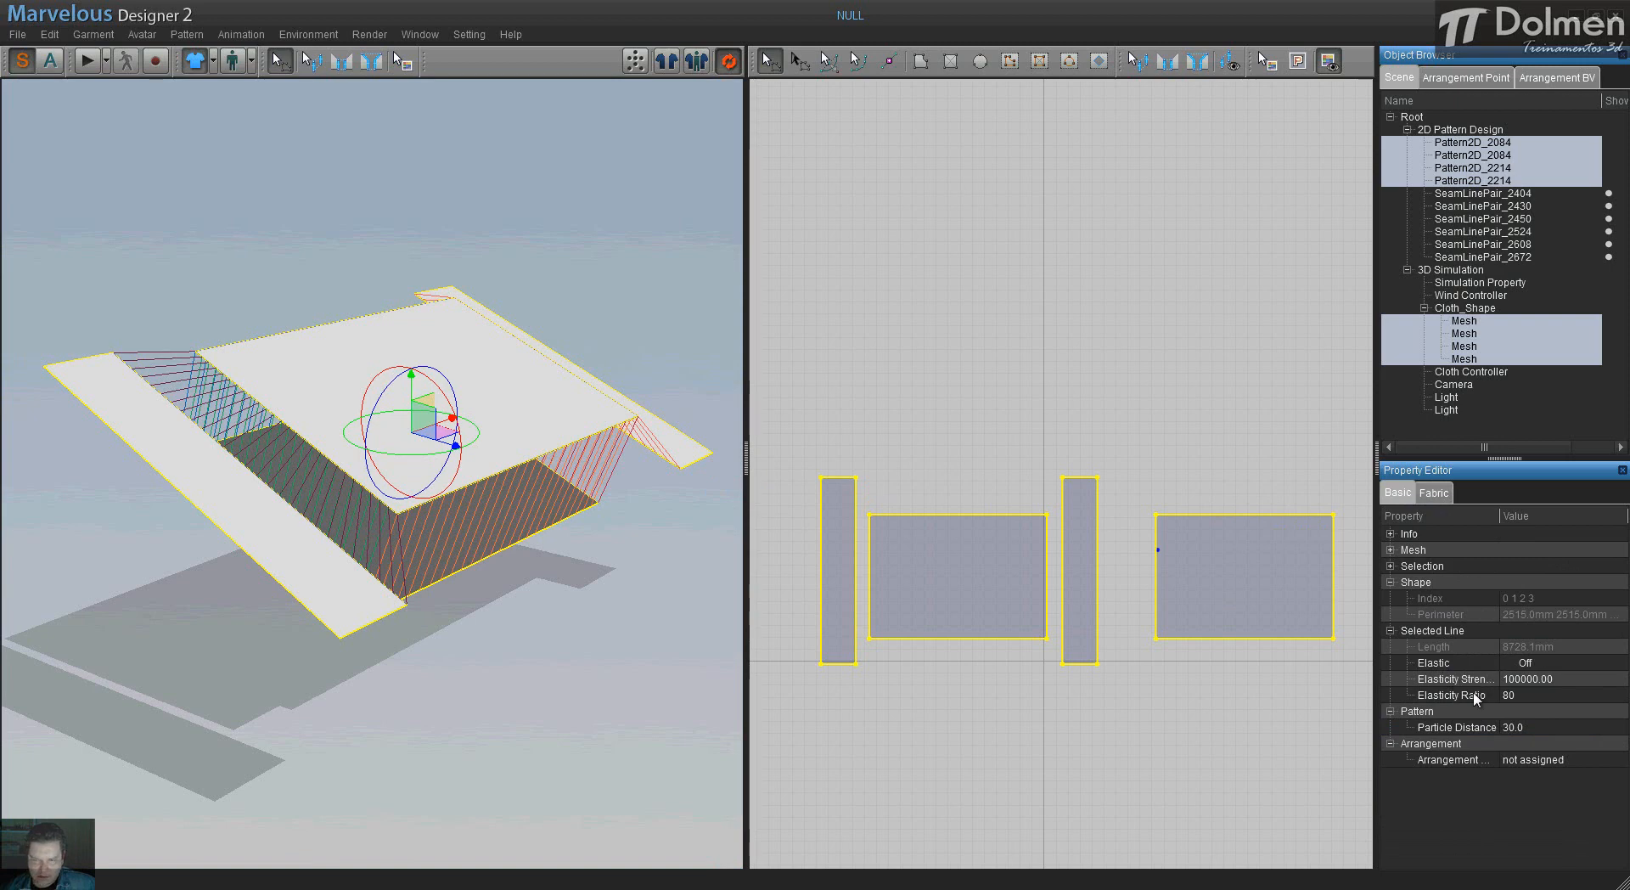
- Apply the D_Satin_CLO_v2 physical property preset to all four patterns
click(1435, 493)
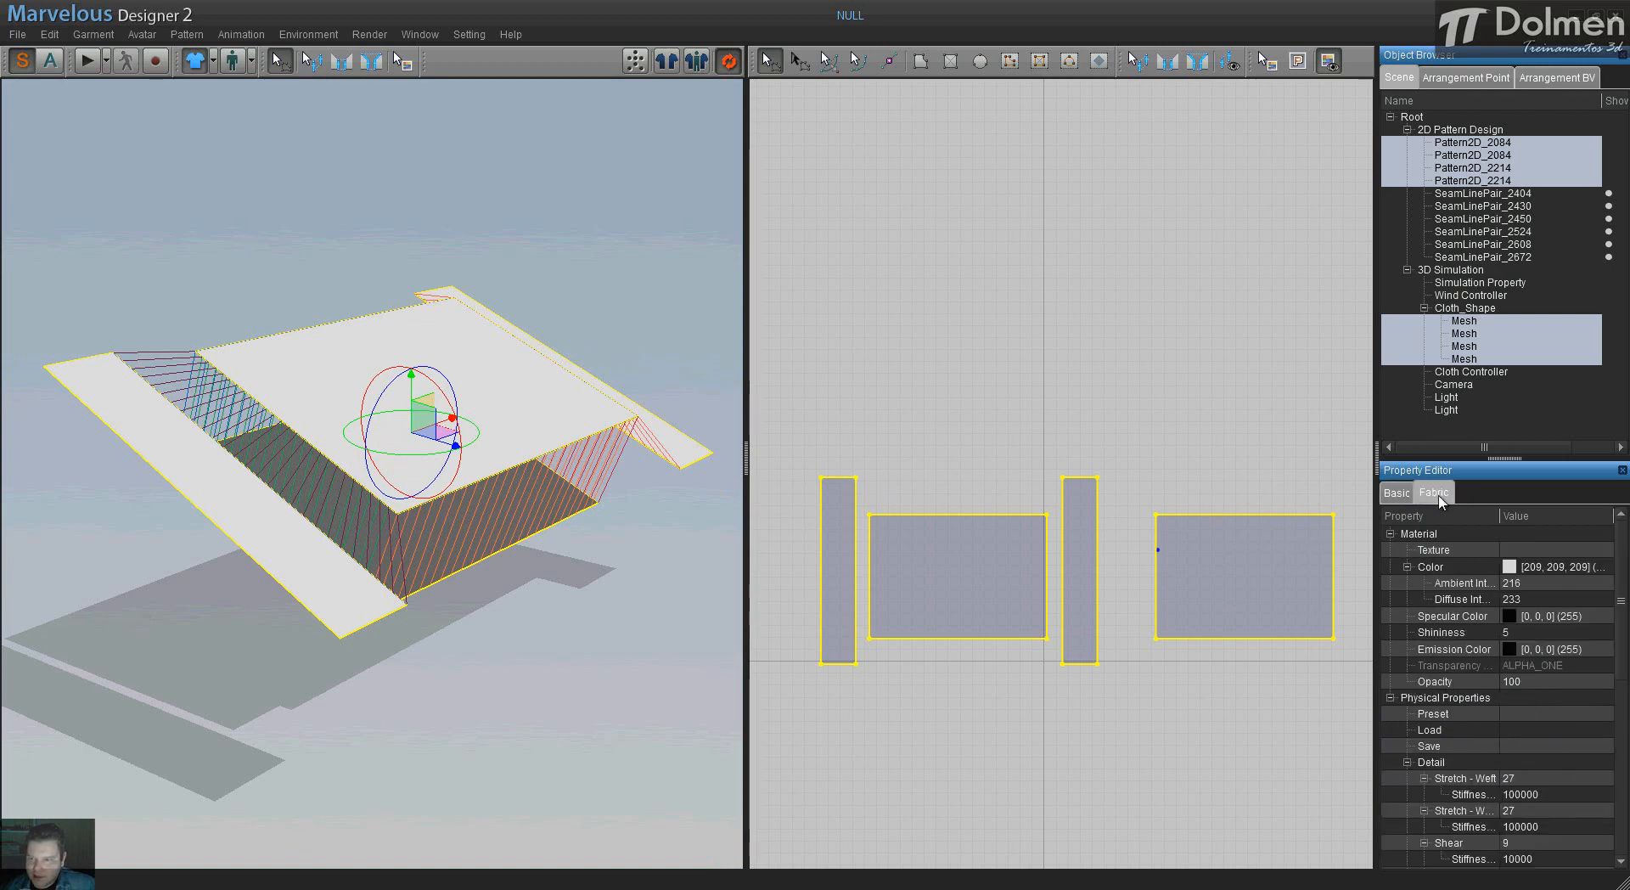
click(1463, 713)
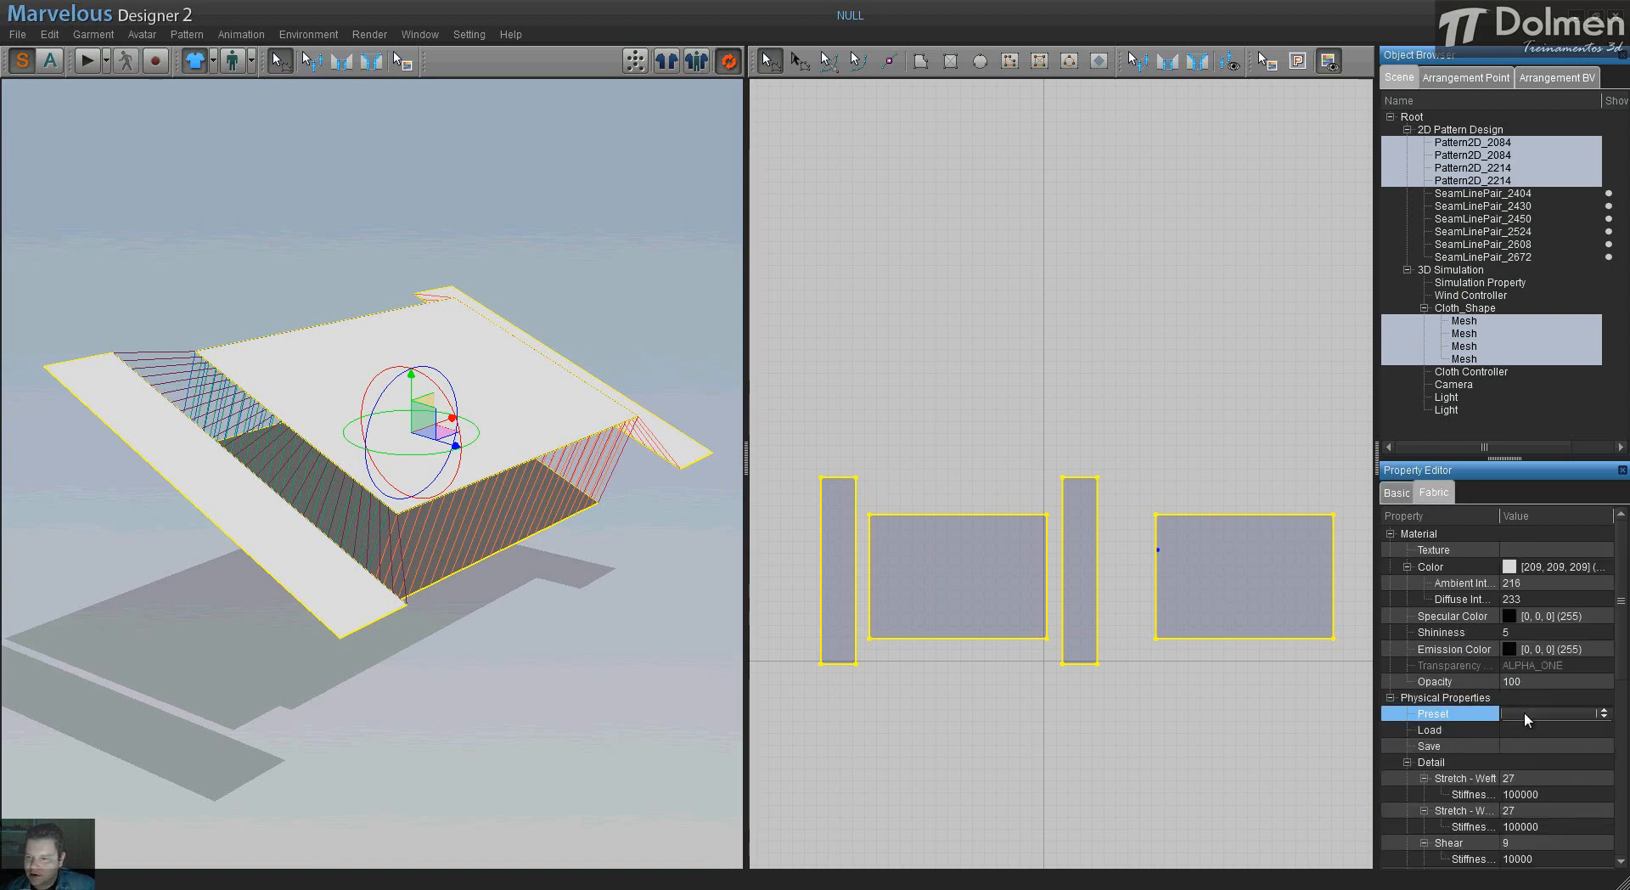
click(1525, 712)
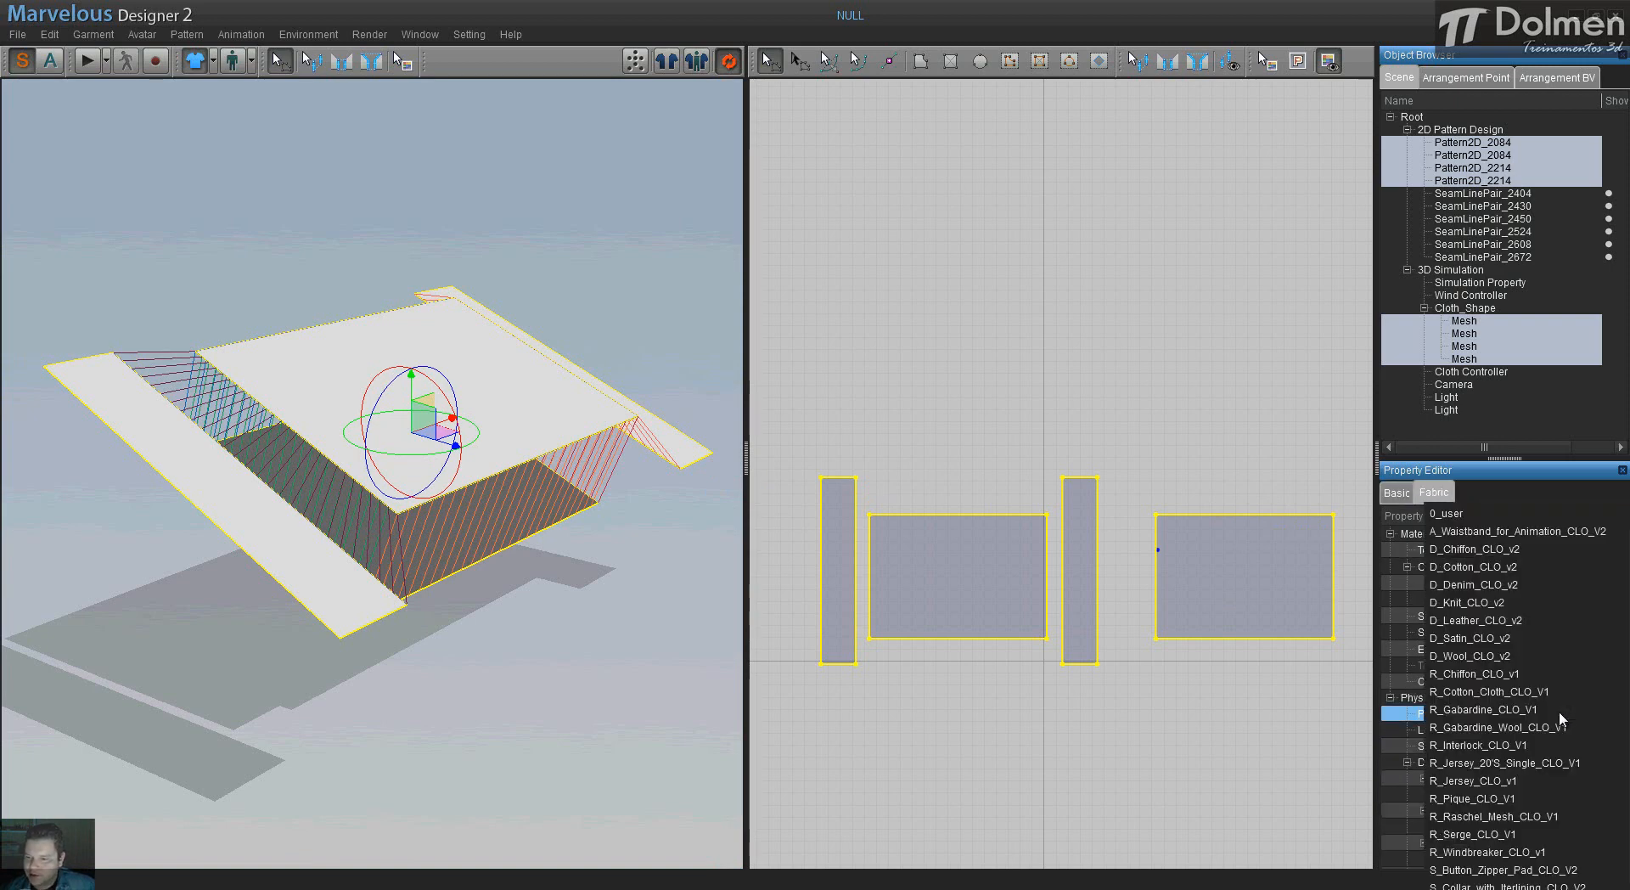
click(1468, 637)
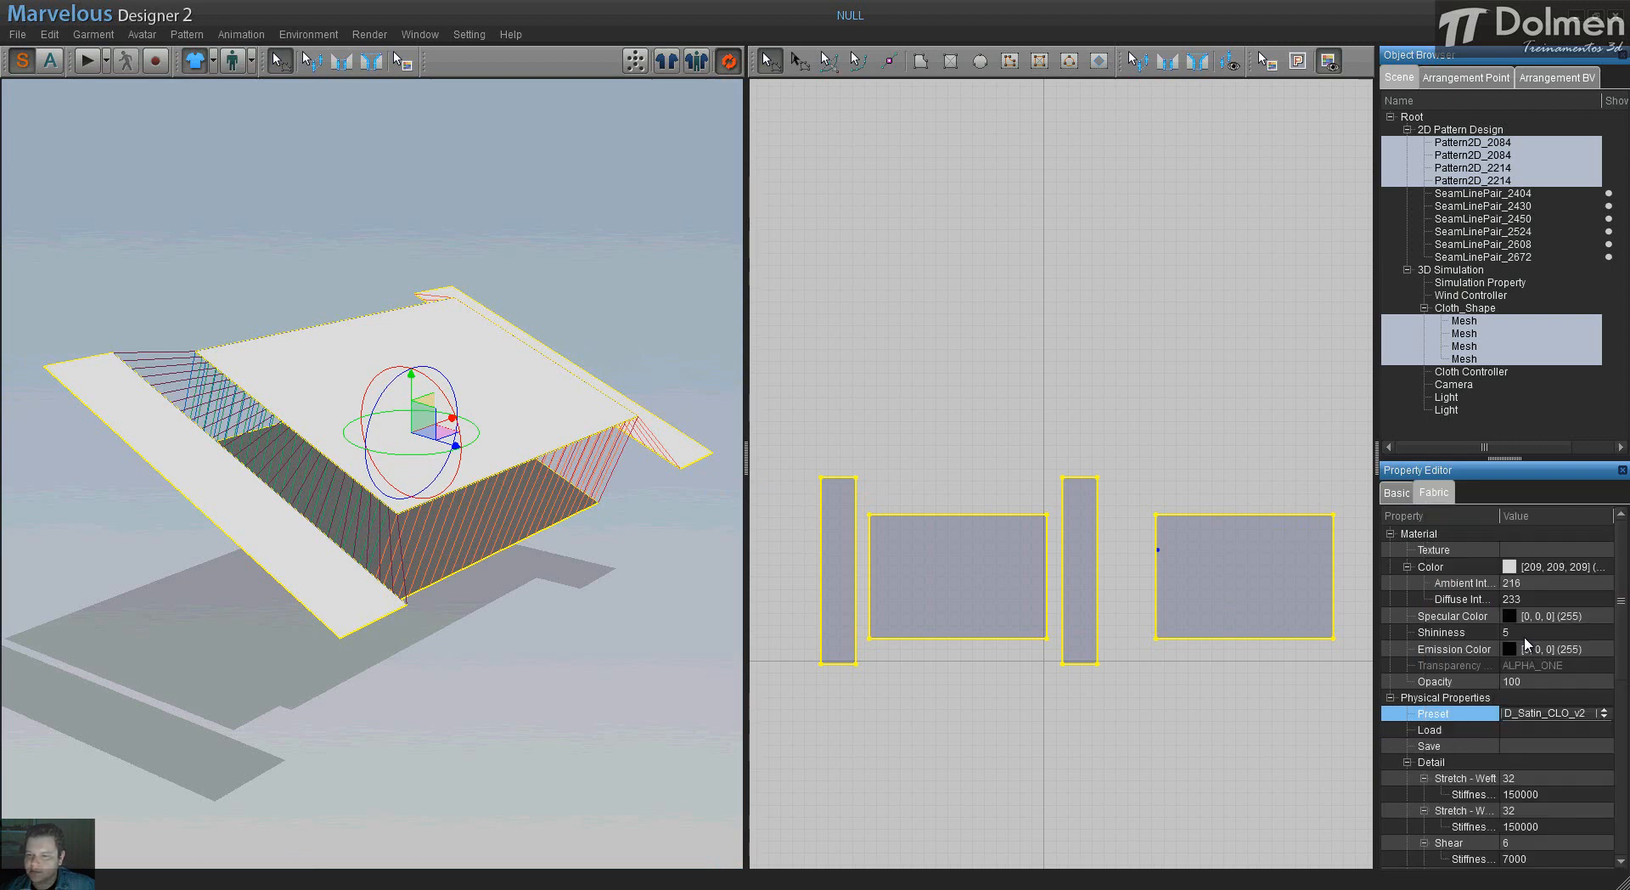
- Set both fabric shrinkage values of all four patterns to 1.1
drag(1621, 573, 1621, 750)
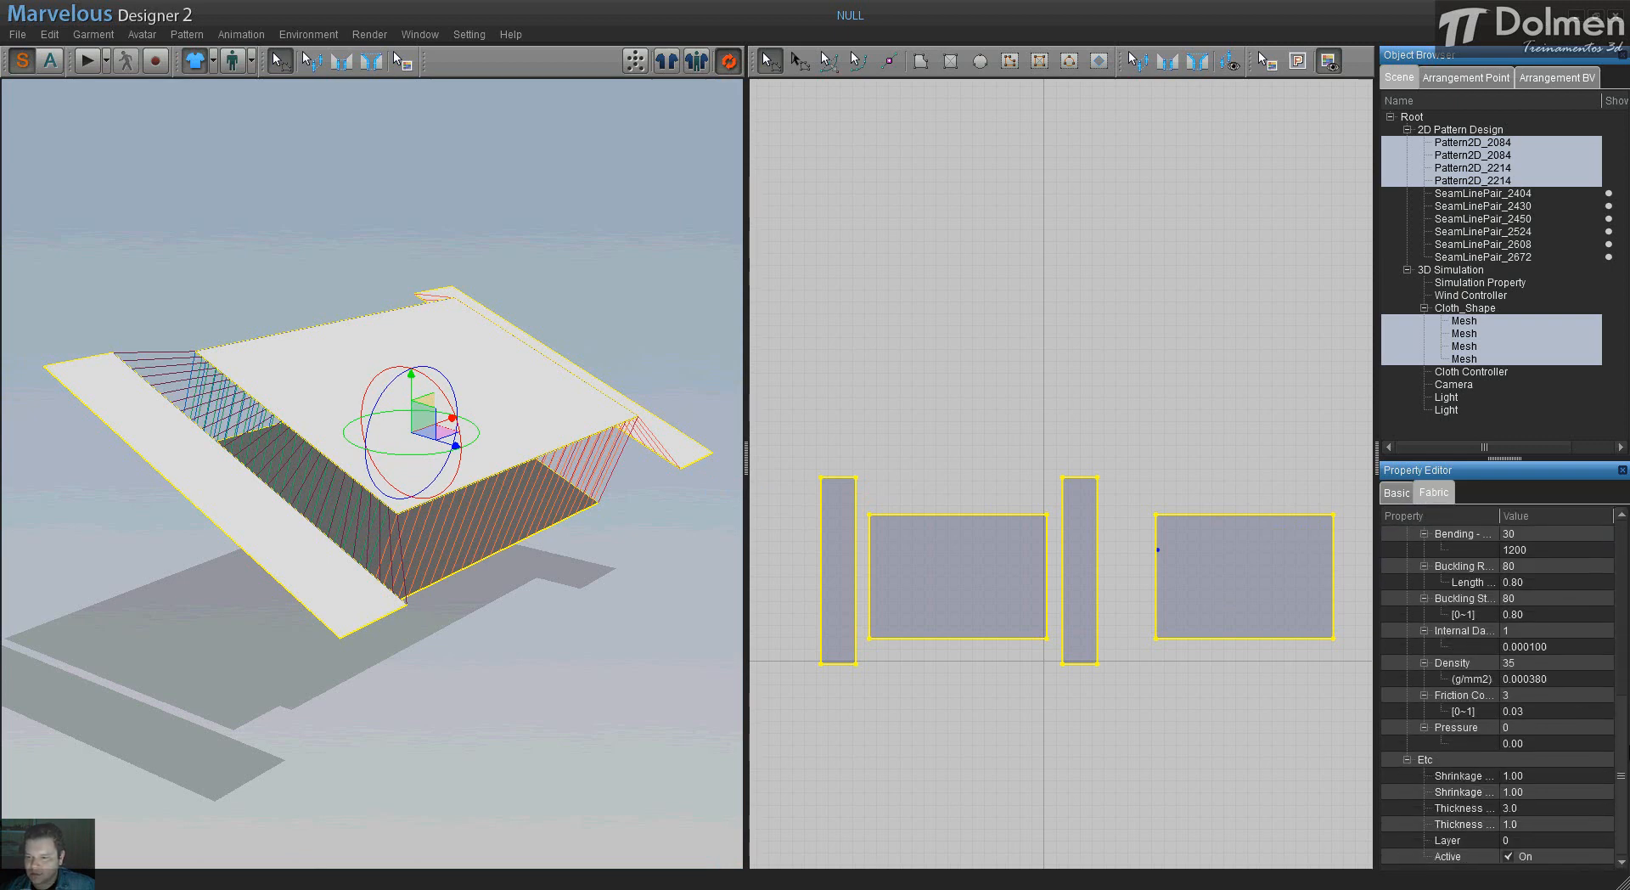
click(1525, 775)
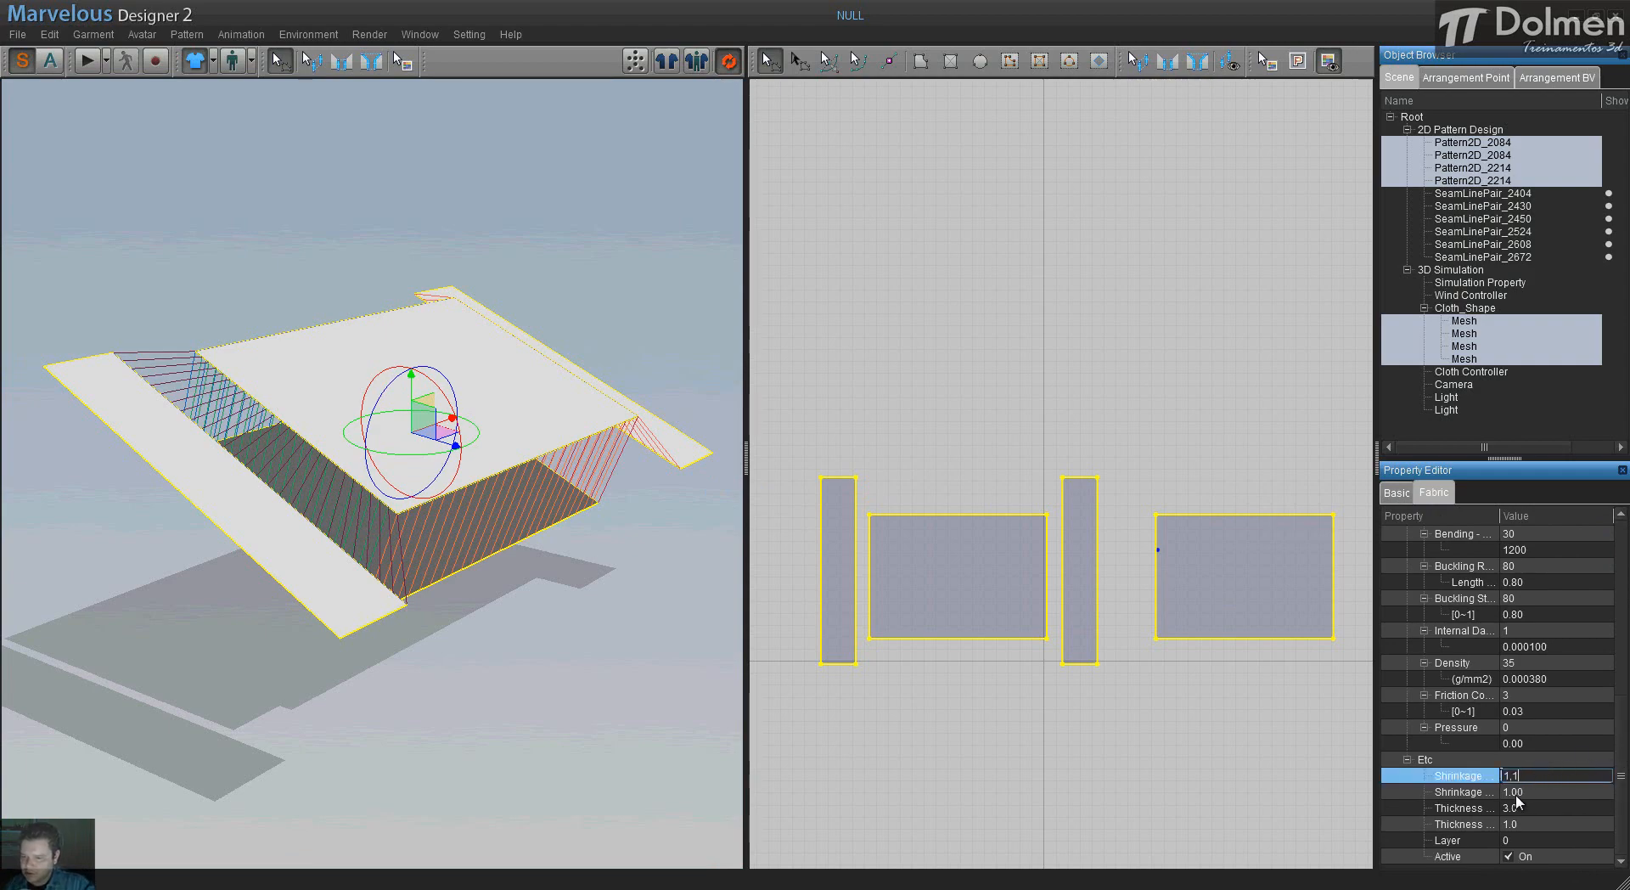
text(1,1)
click(1515, 792)
text(1,1)
key(Return)
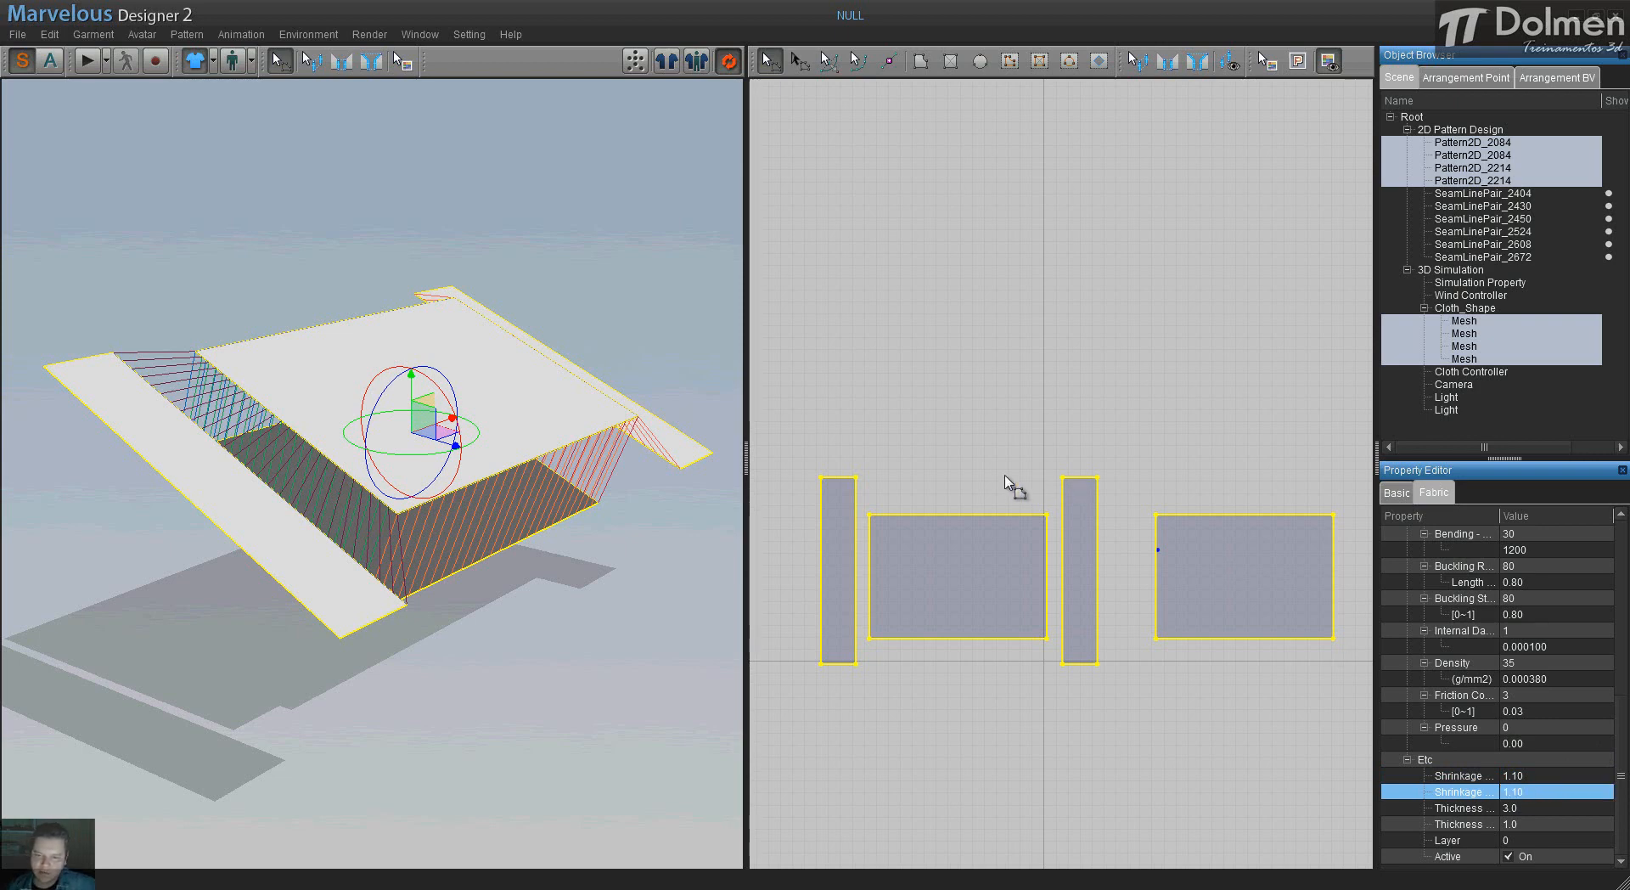
- Set the fabric pressure of the two large rectangles to 15
click(999, 545)
shift+click(1273, 567)
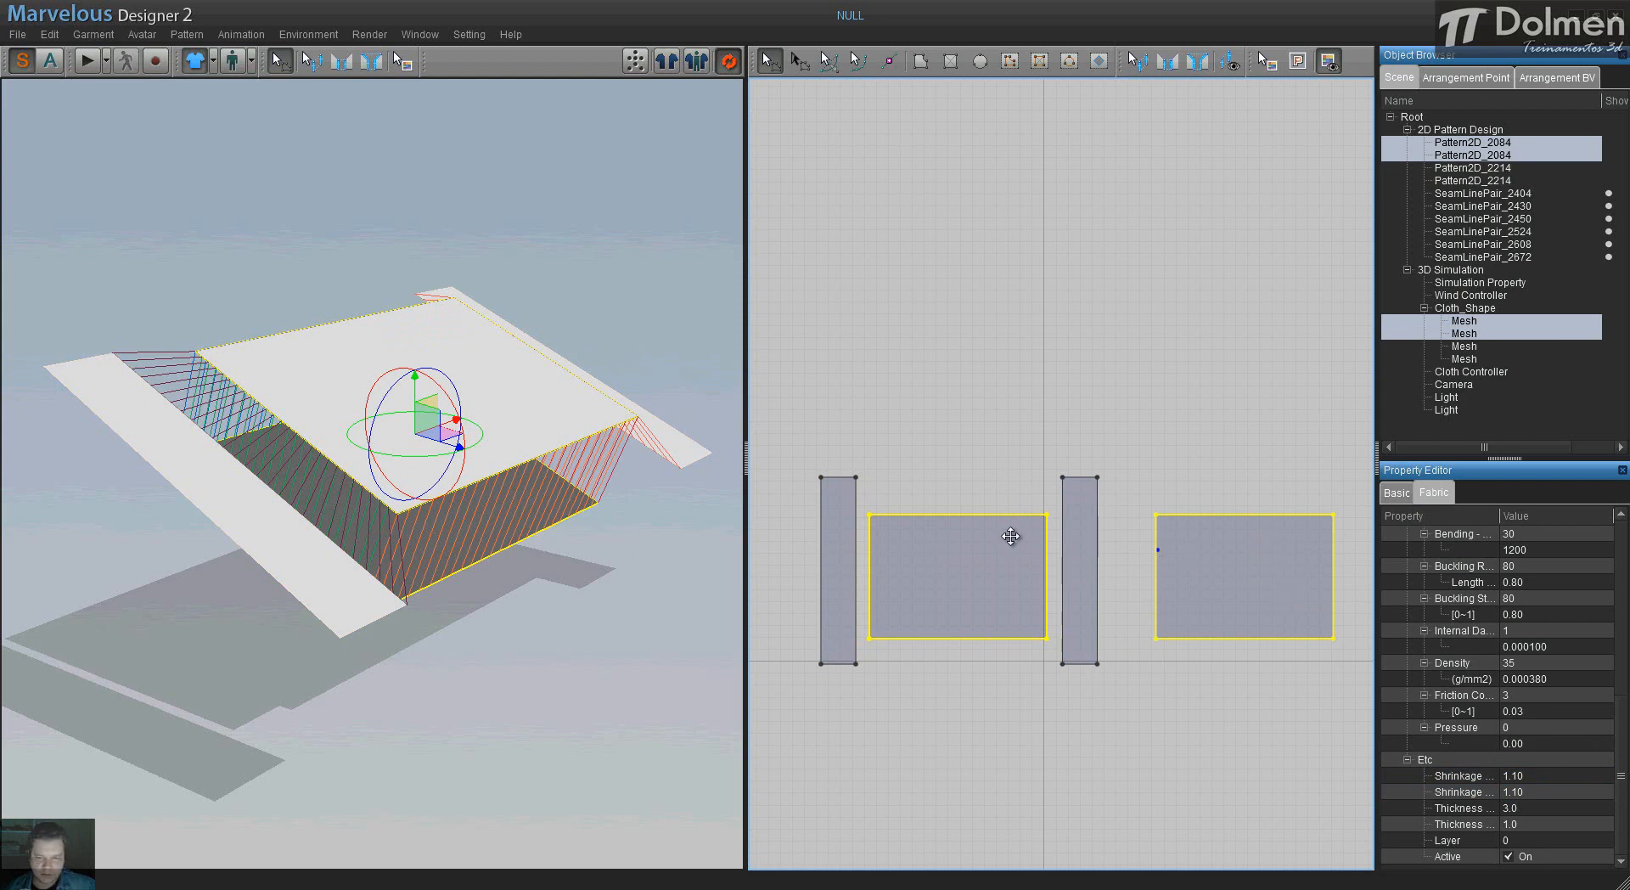
click(1006, 536)
shift+click(1206, 552)
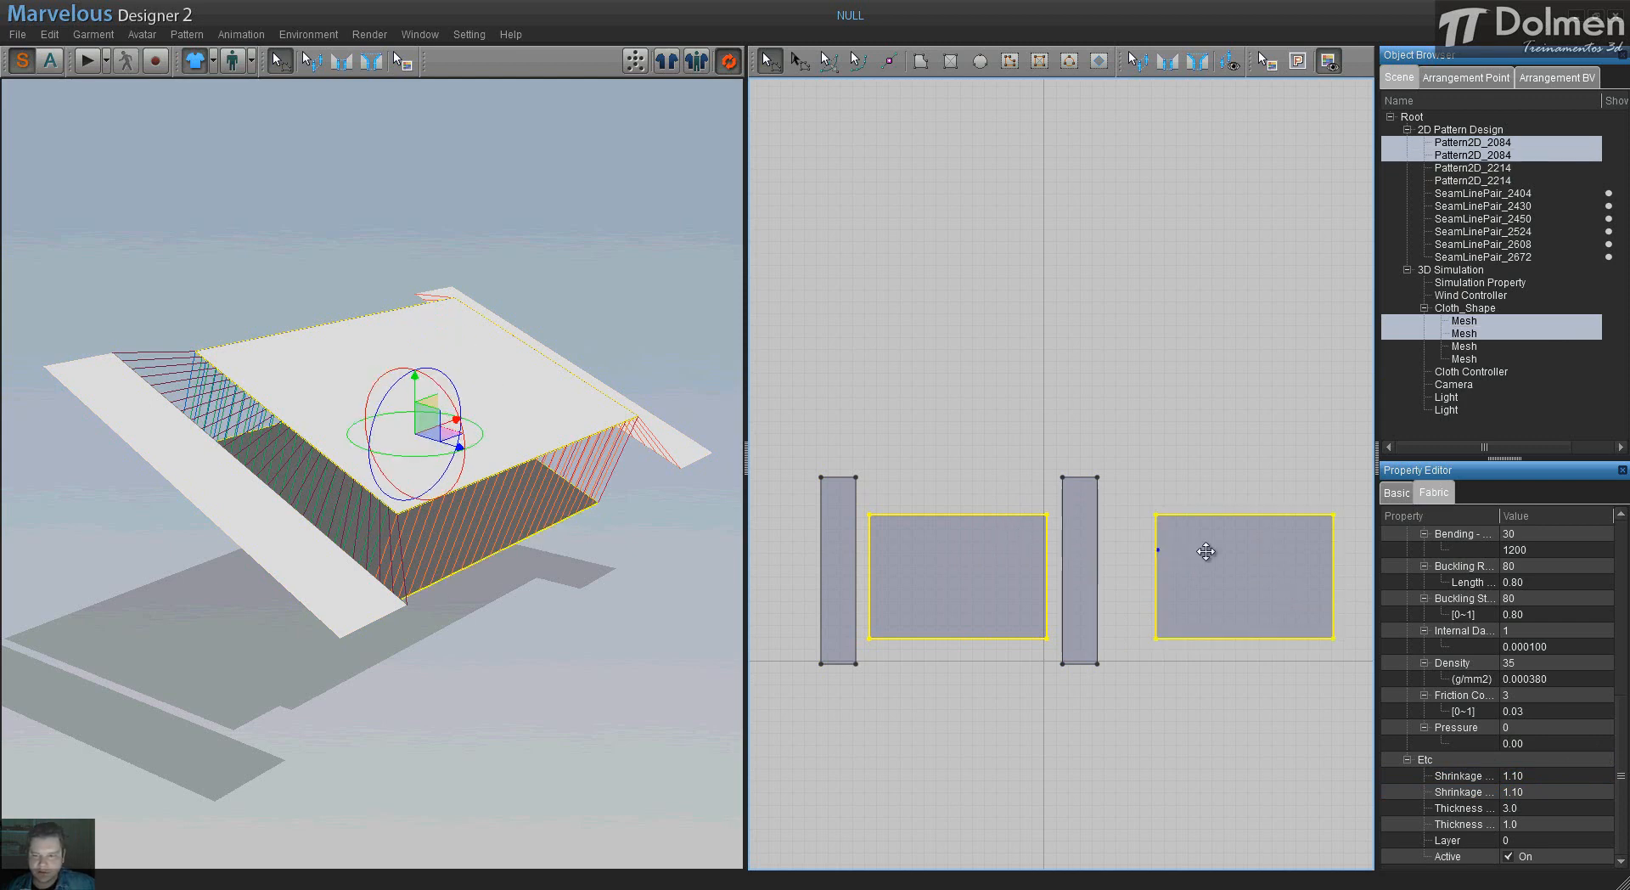
click(1533, 727)
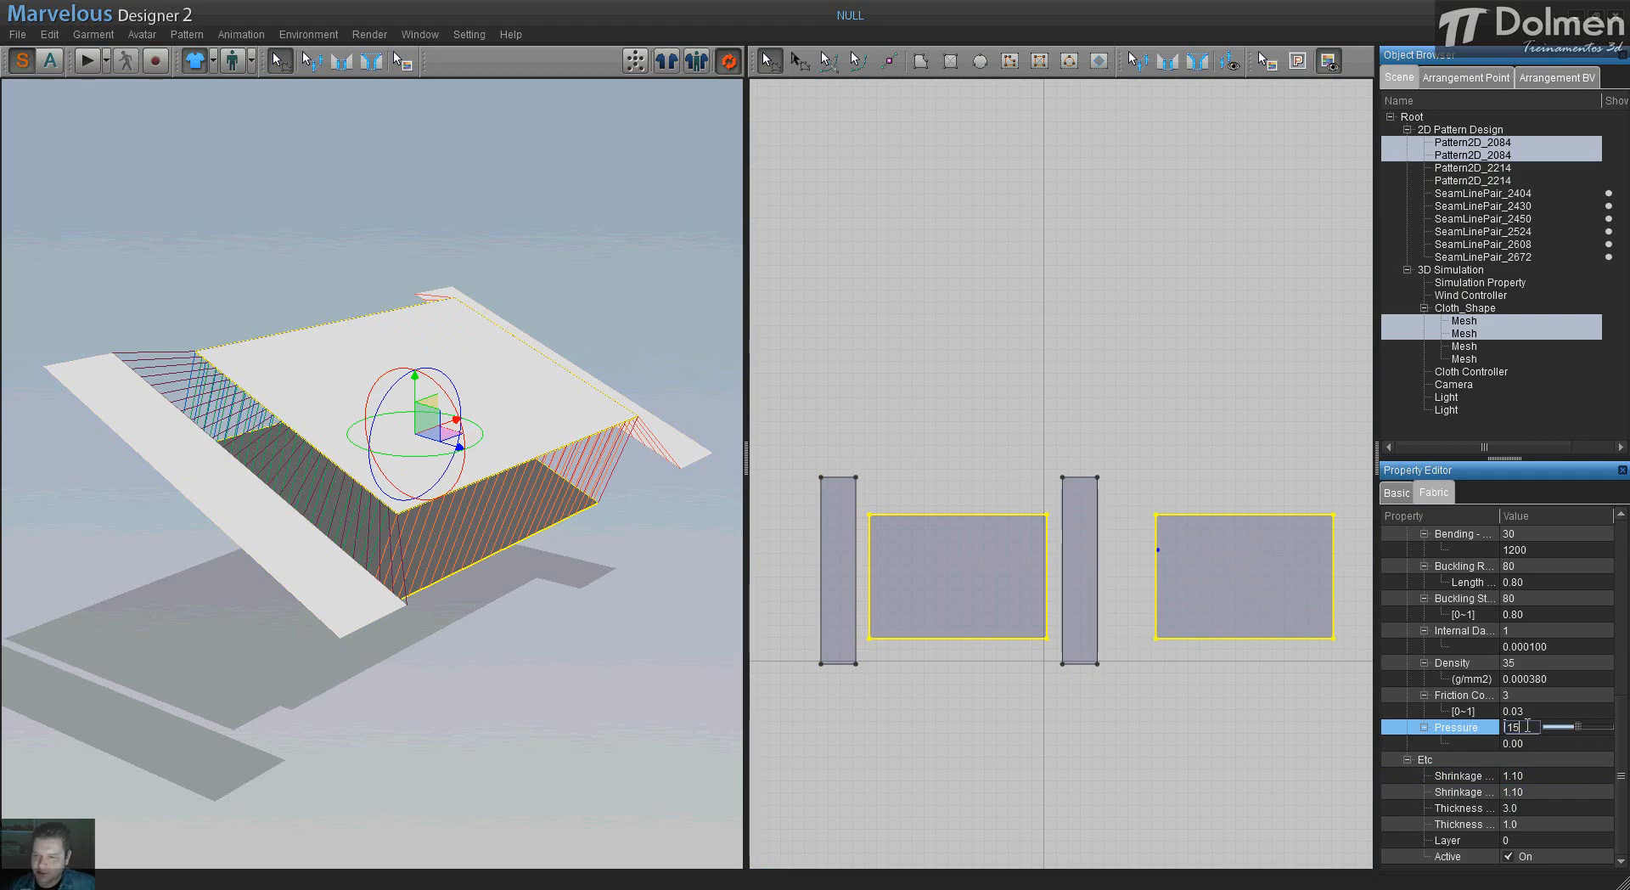
key(Return)
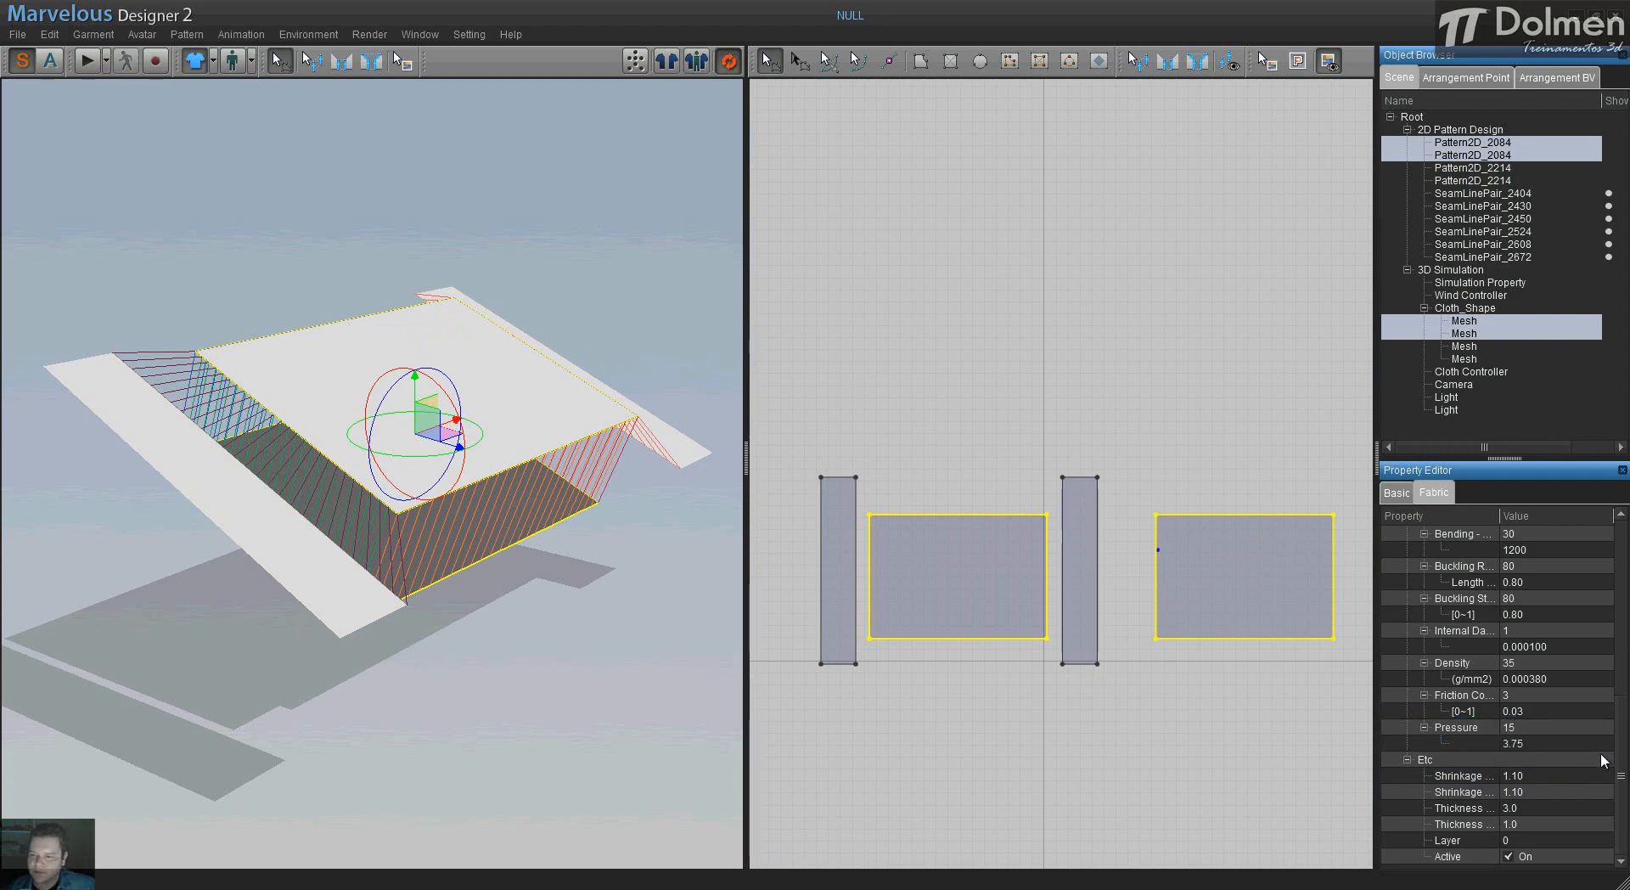
drag(1621, 755, 1623, 570)
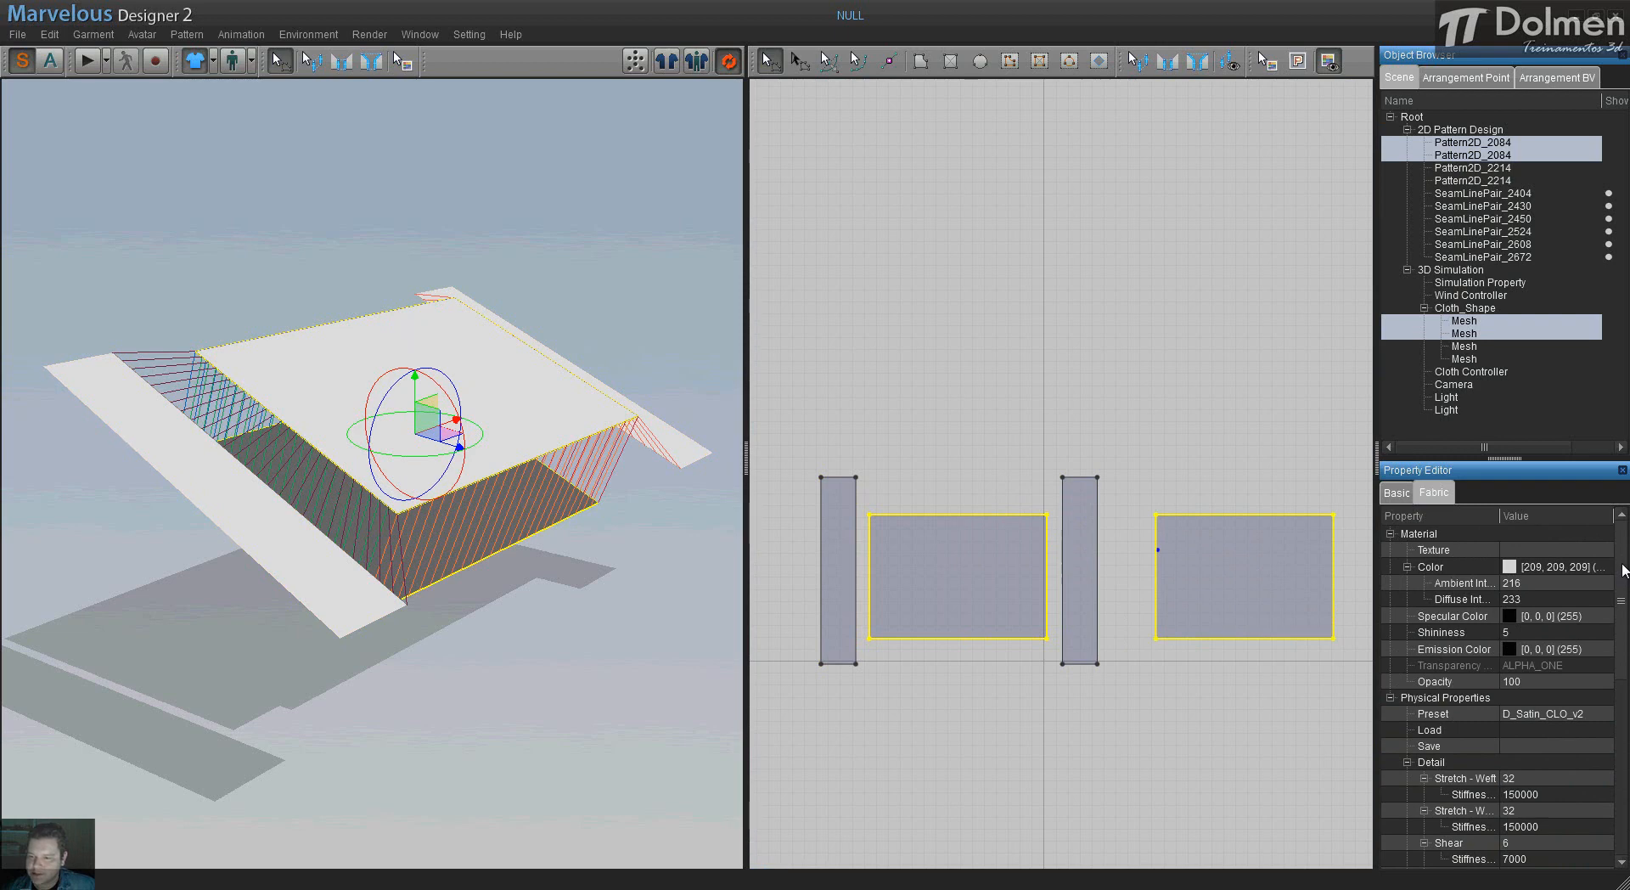
- Run the simulation to inflate the pillow and check the ruffled strips at both ends
click(1398, 494)
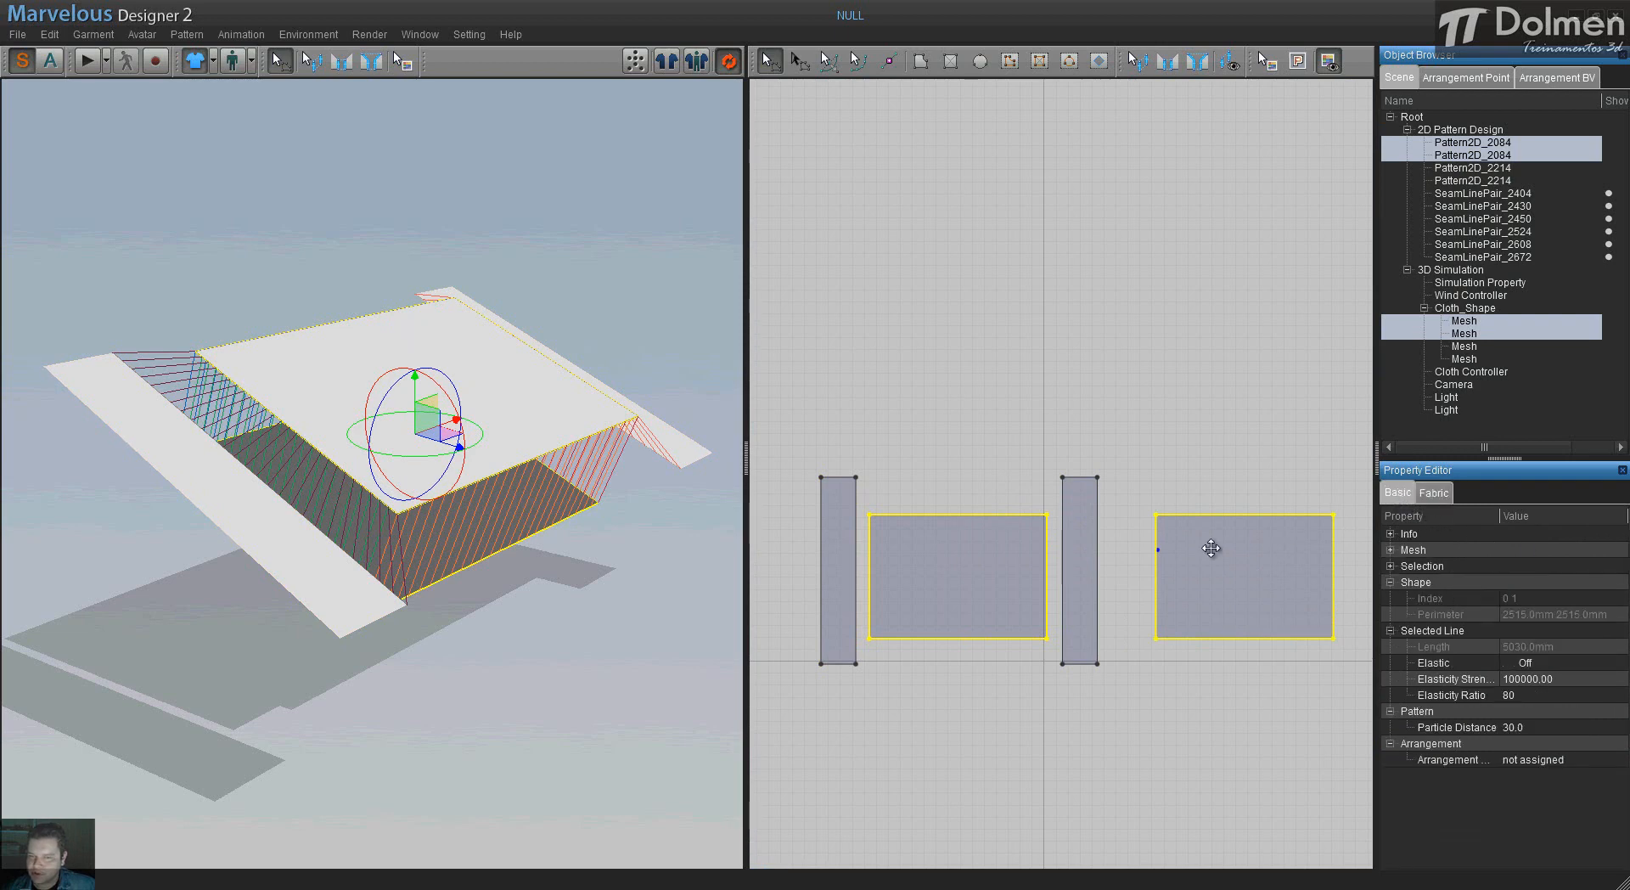
click(89, 63)
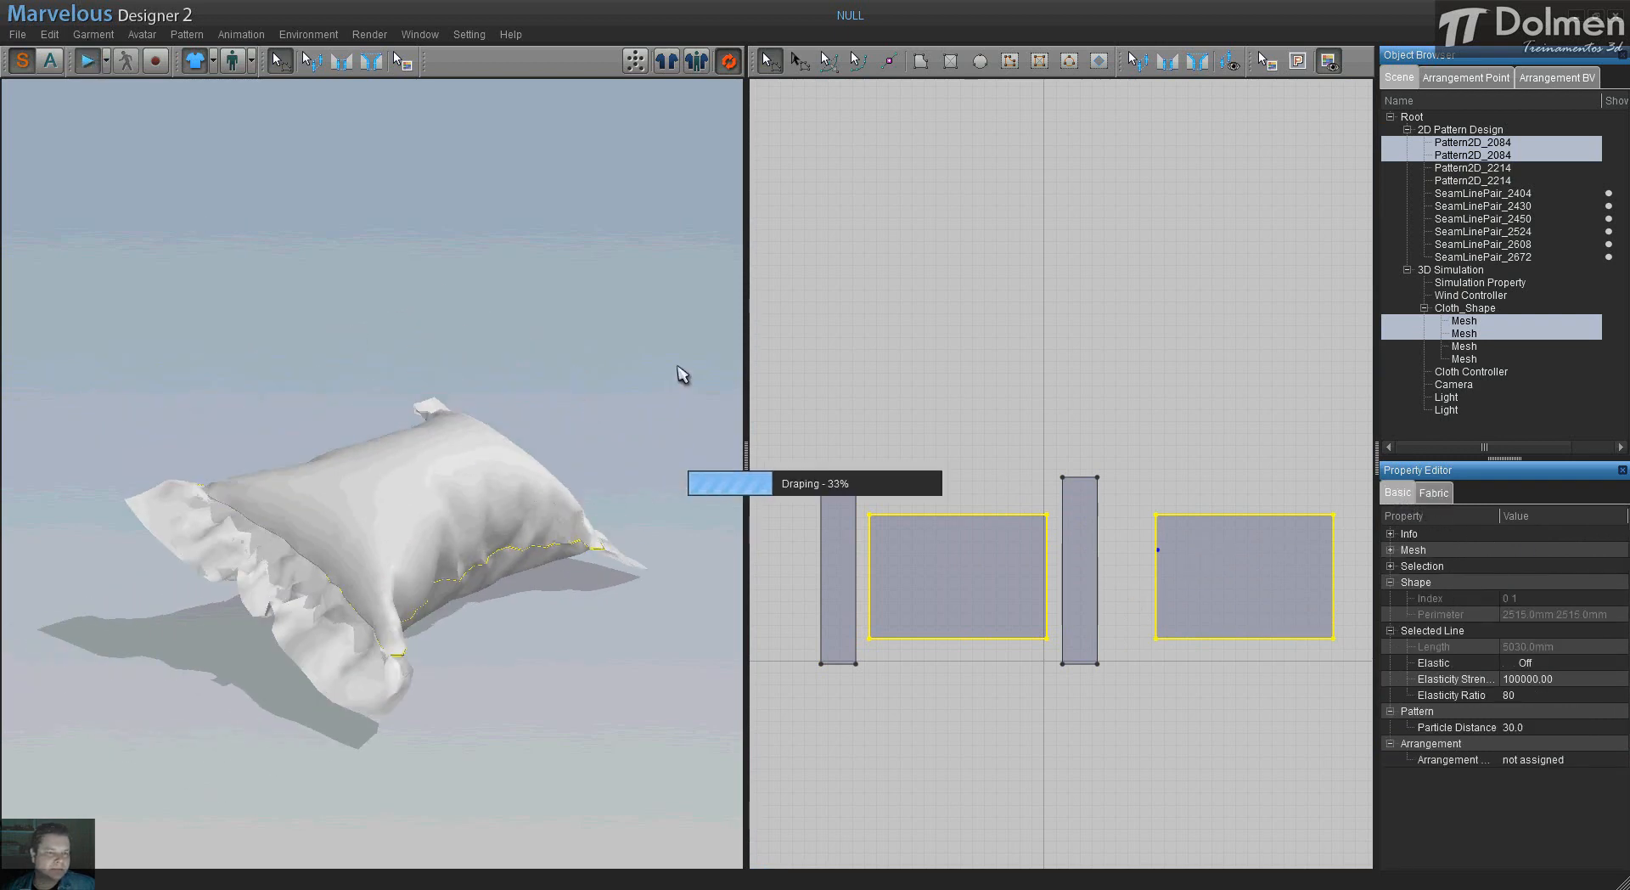
right_drag(474, 621, 384, 637)
click(442, 643)
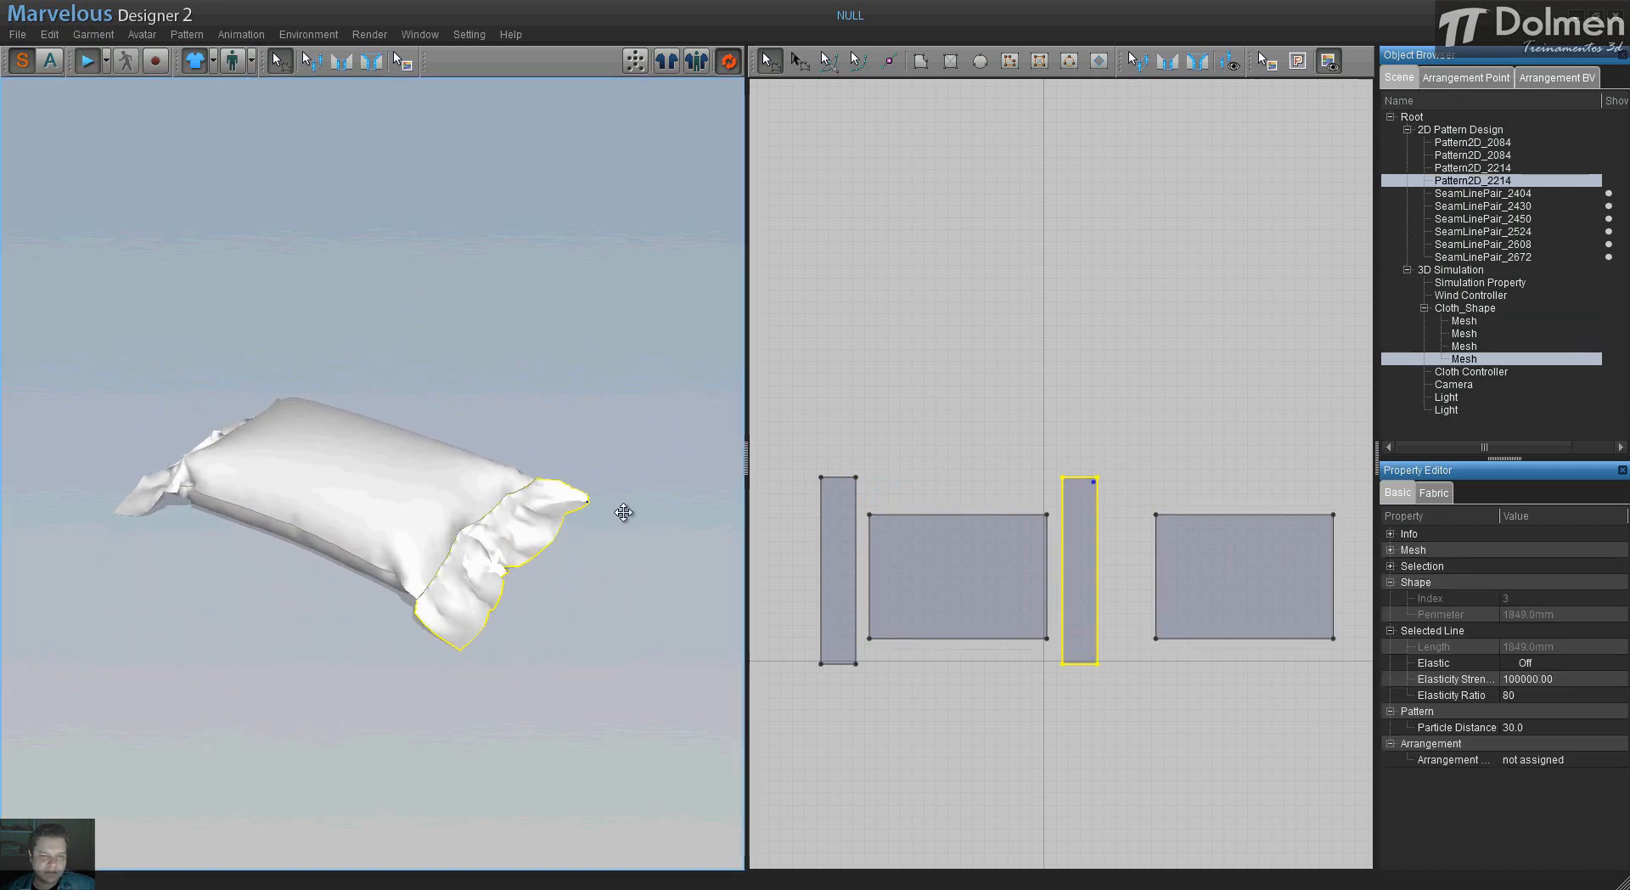
right_drag(622, 513, 492, 596)
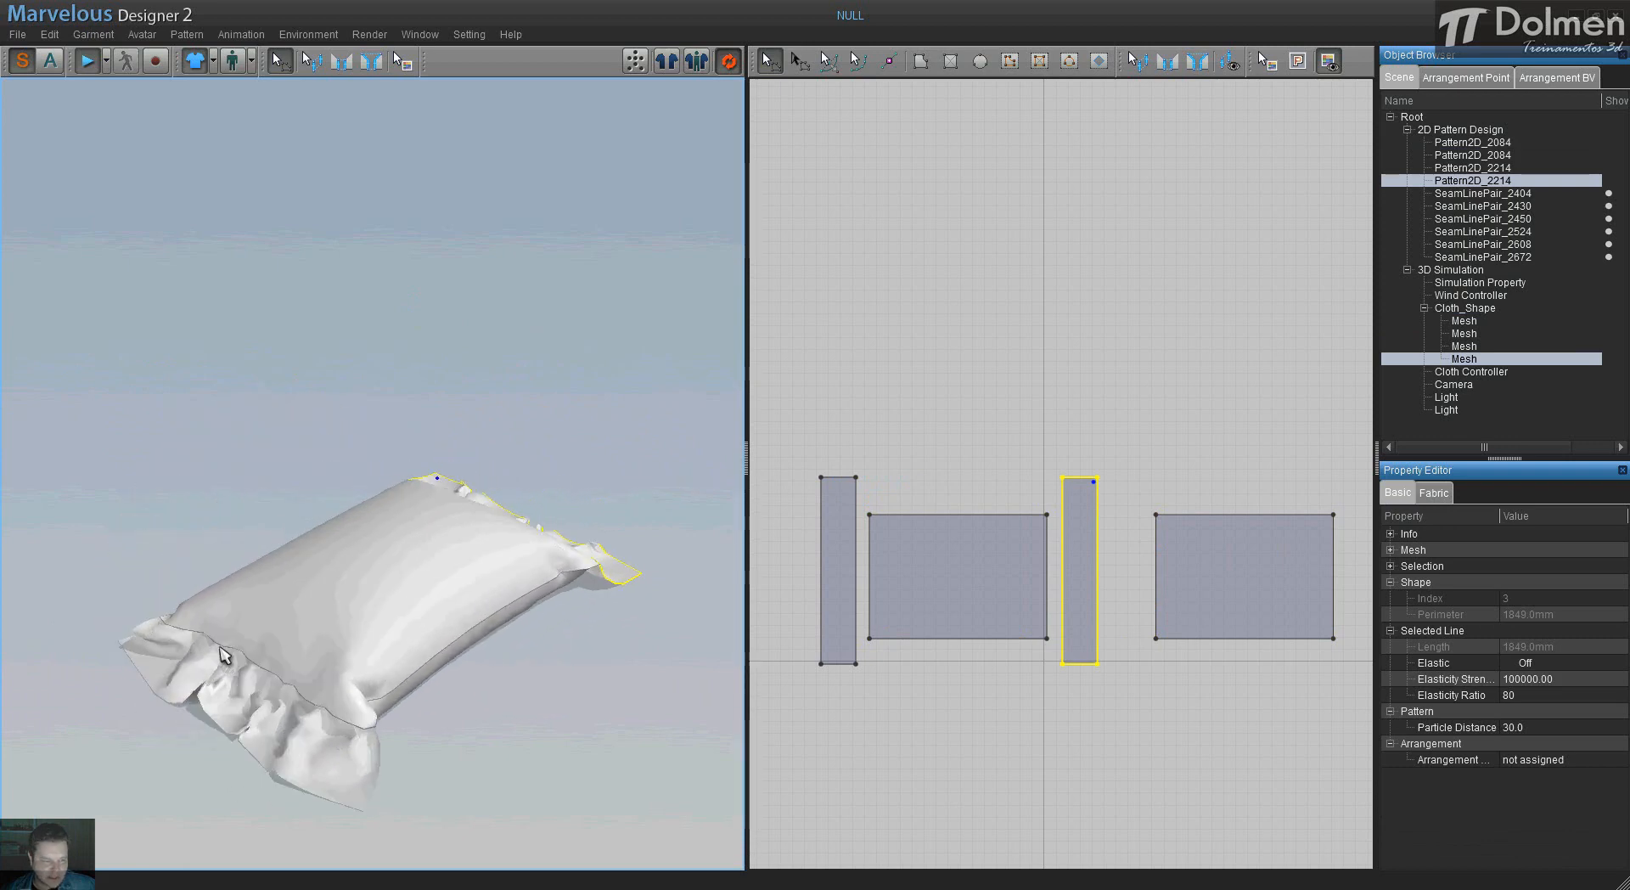
click(146, 662)
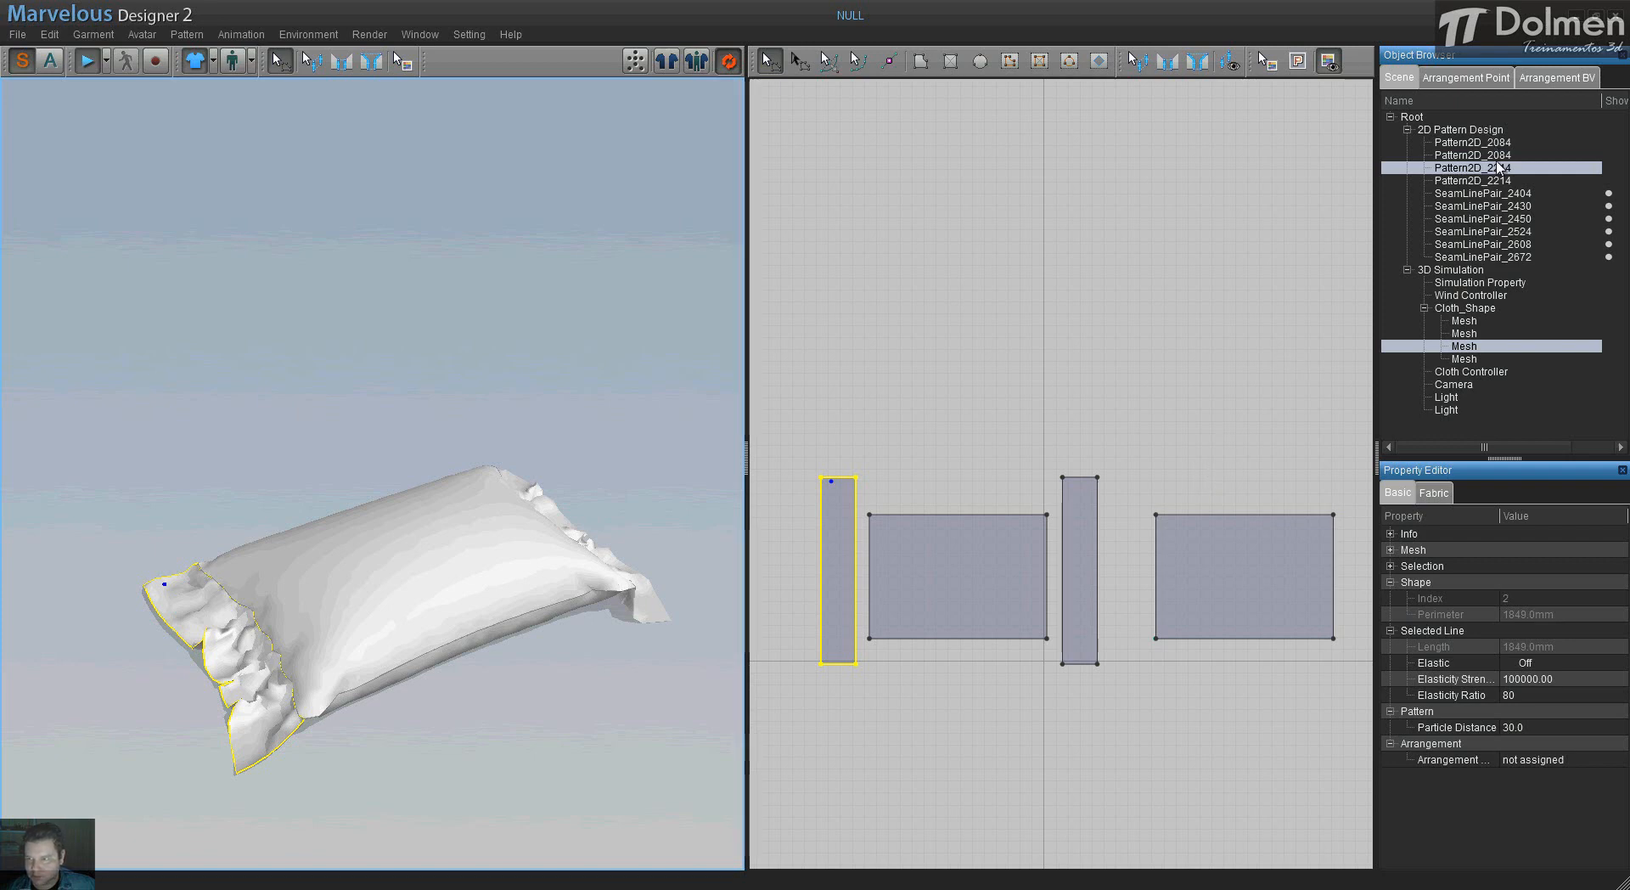
- Set the fold angle of all six seam line pairs to 360 and their fold strength to 15
click(1440, 194)
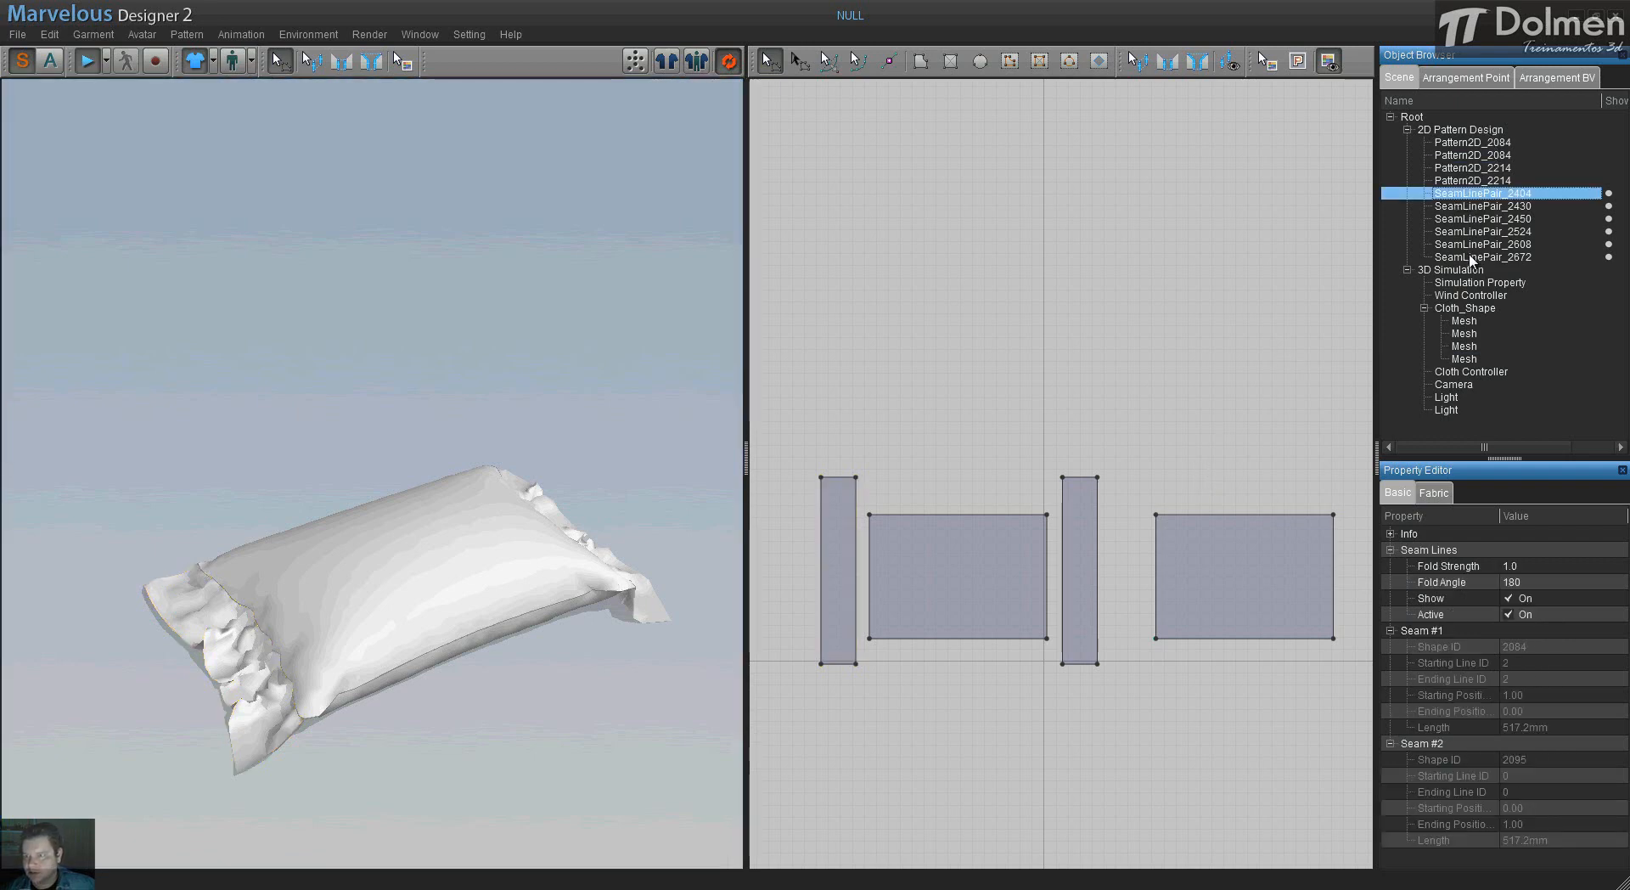
shift+click(1461, 257)
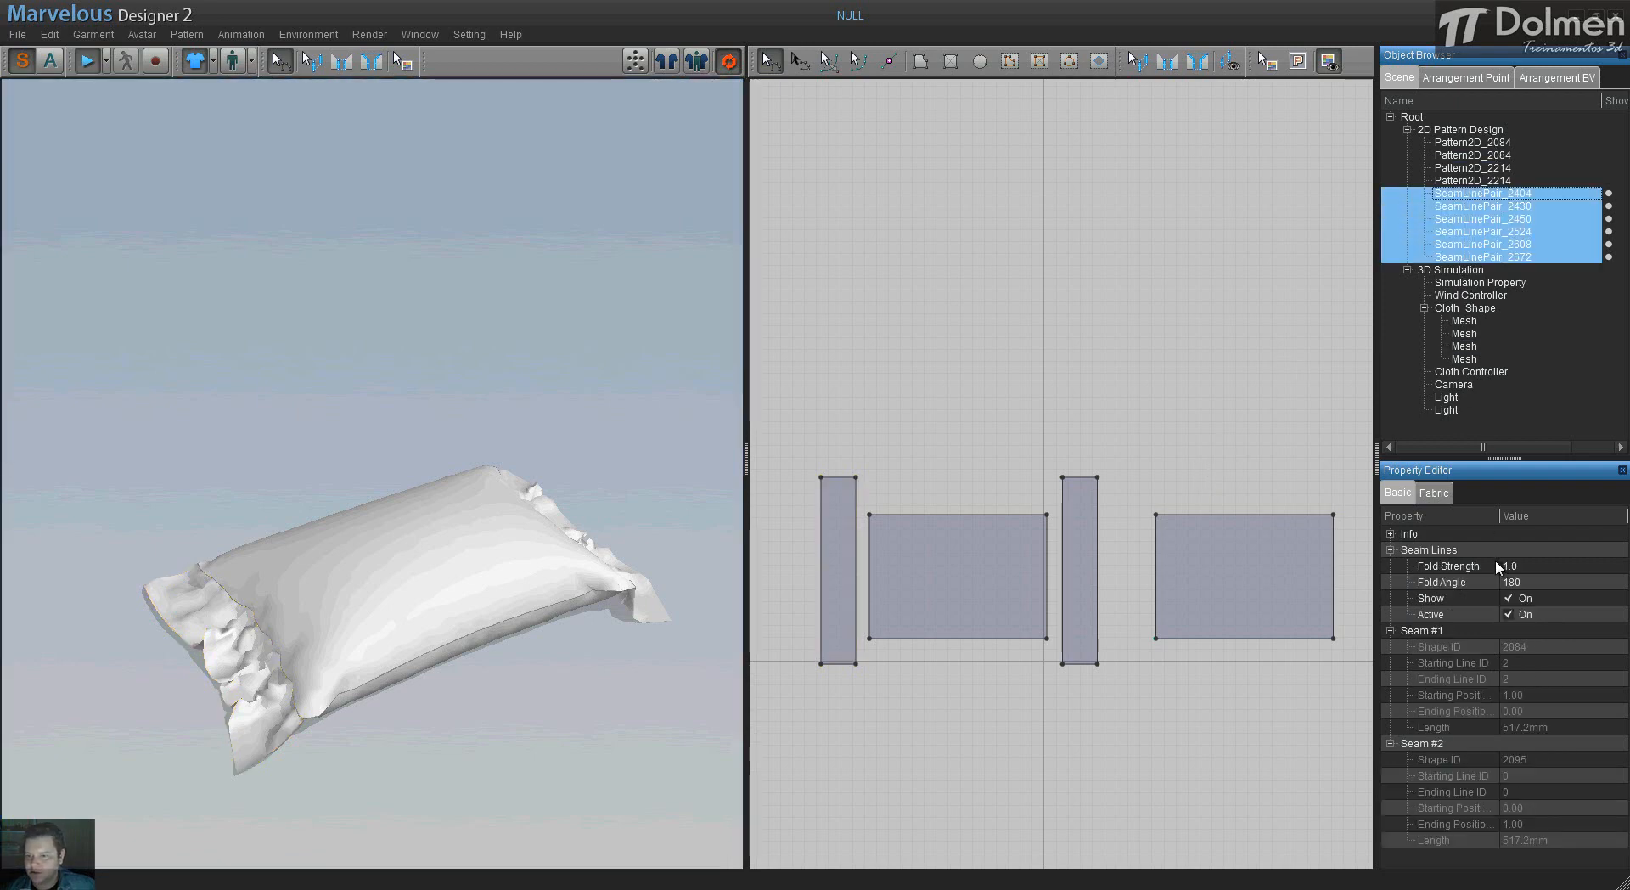
click(1528, 582)
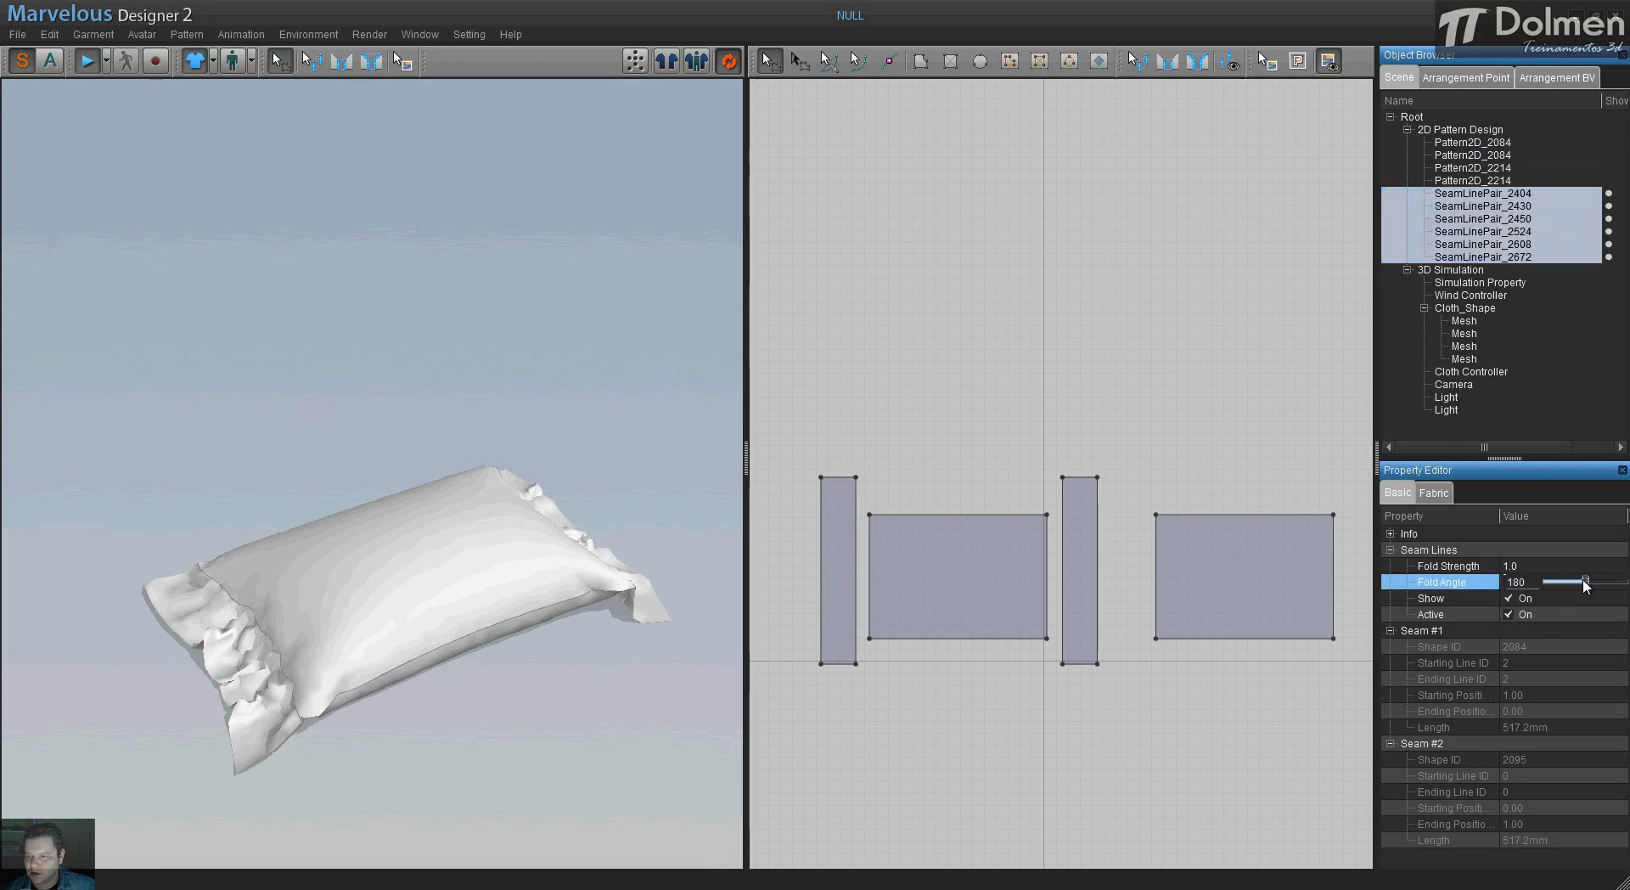
click(1534, 565)
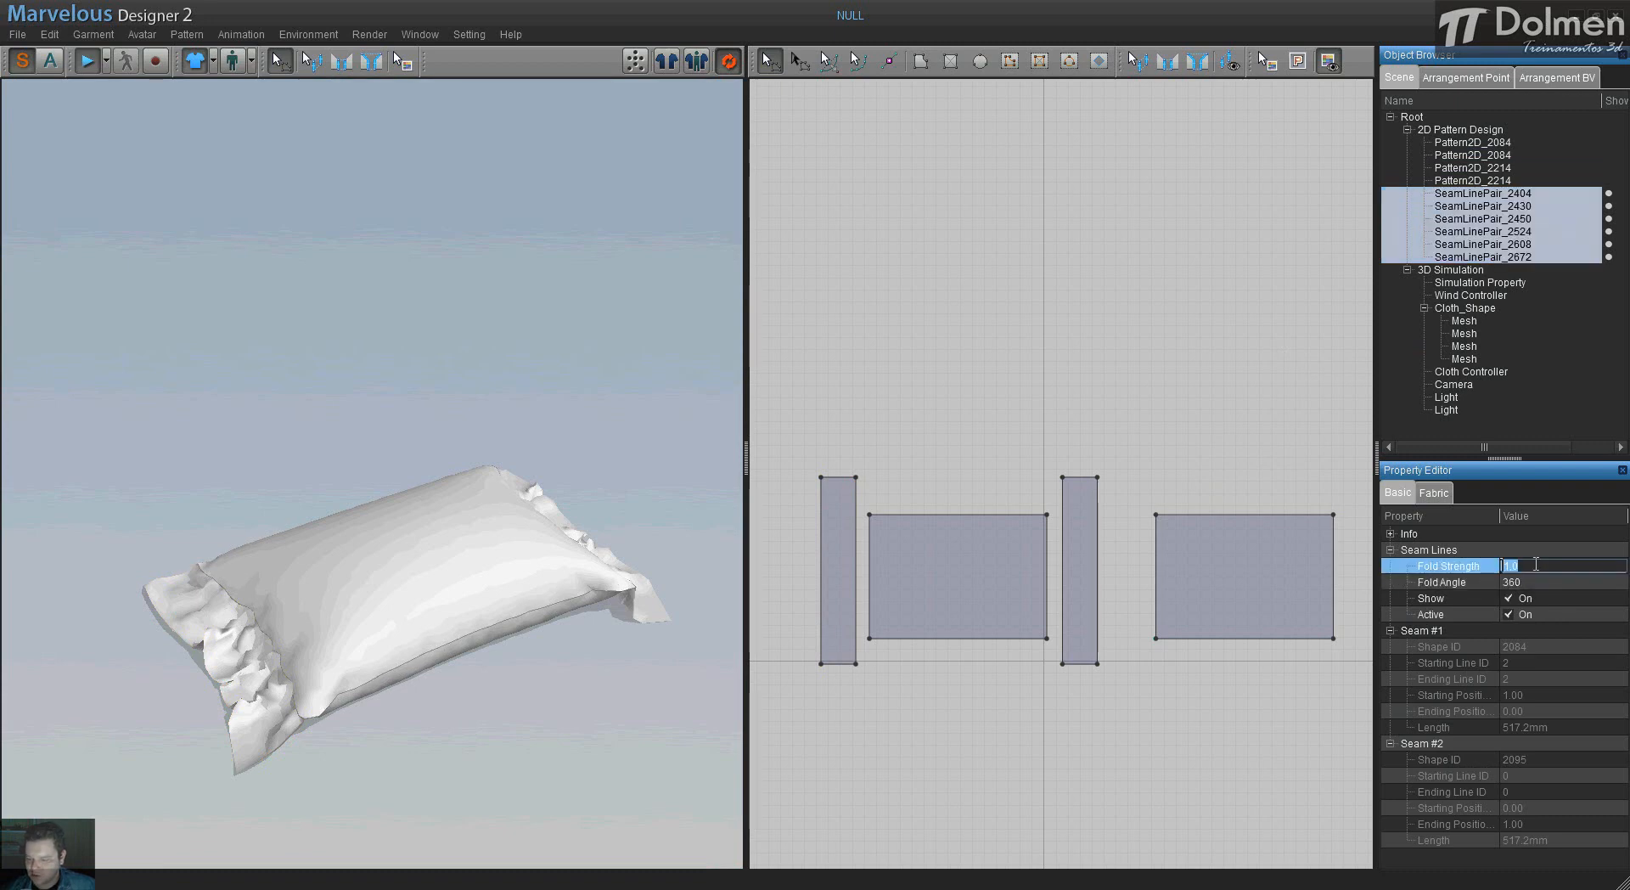
text(15)
key(Return)
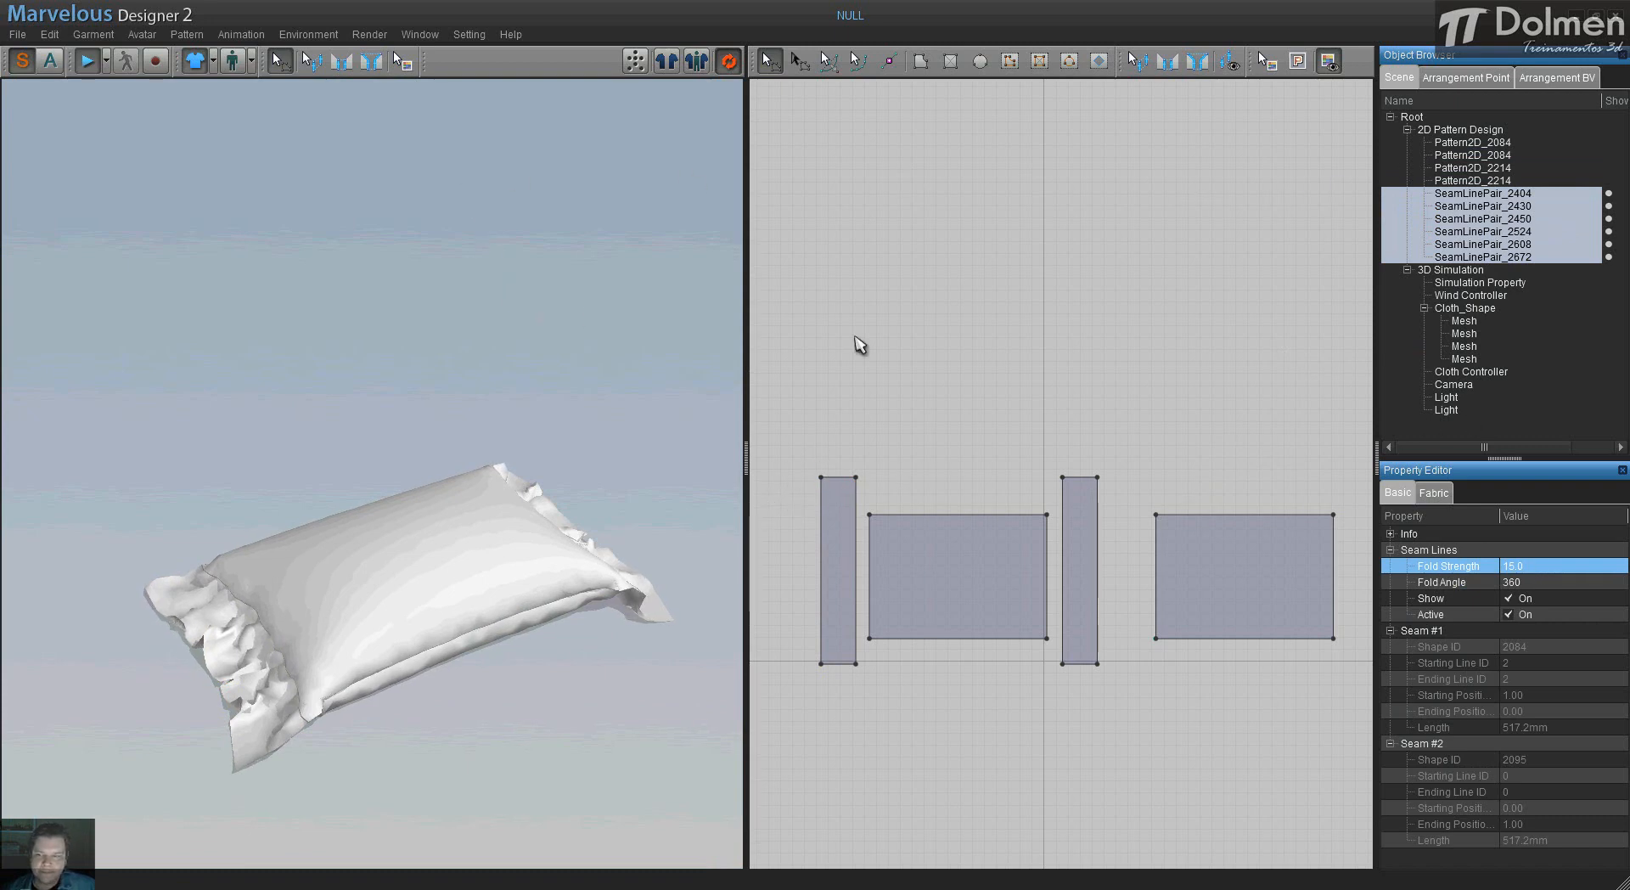
click(942, 440)
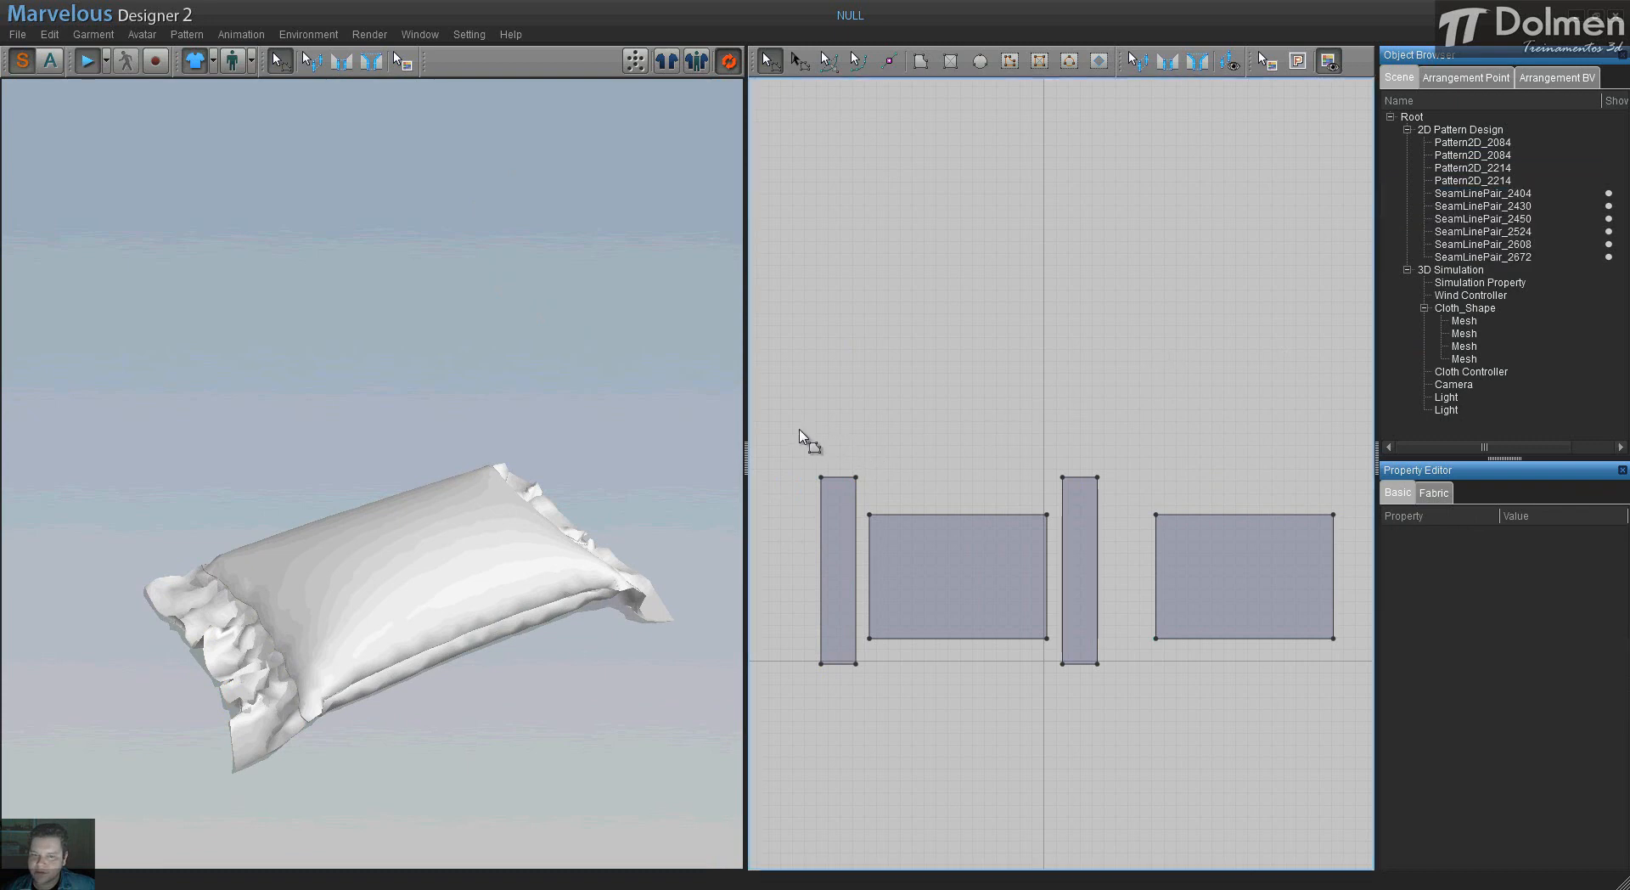
- Turn on Elastic for the outlines of all four patterns and set the elasticity ratio to 89
drag(799, 431, 1375, 707)
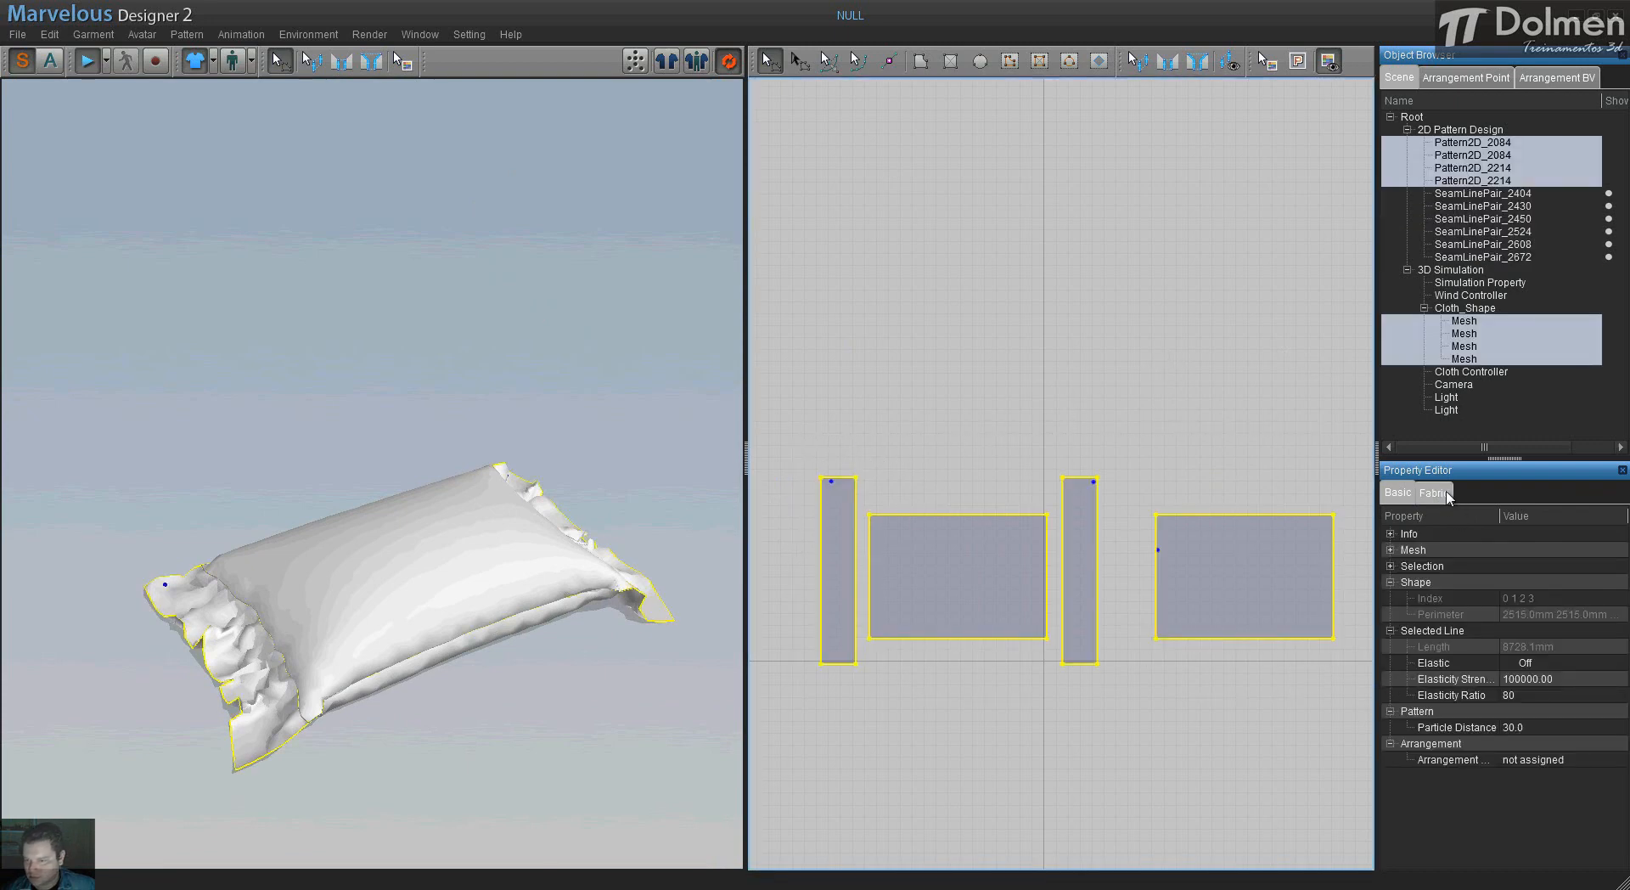
click(1509, 663)
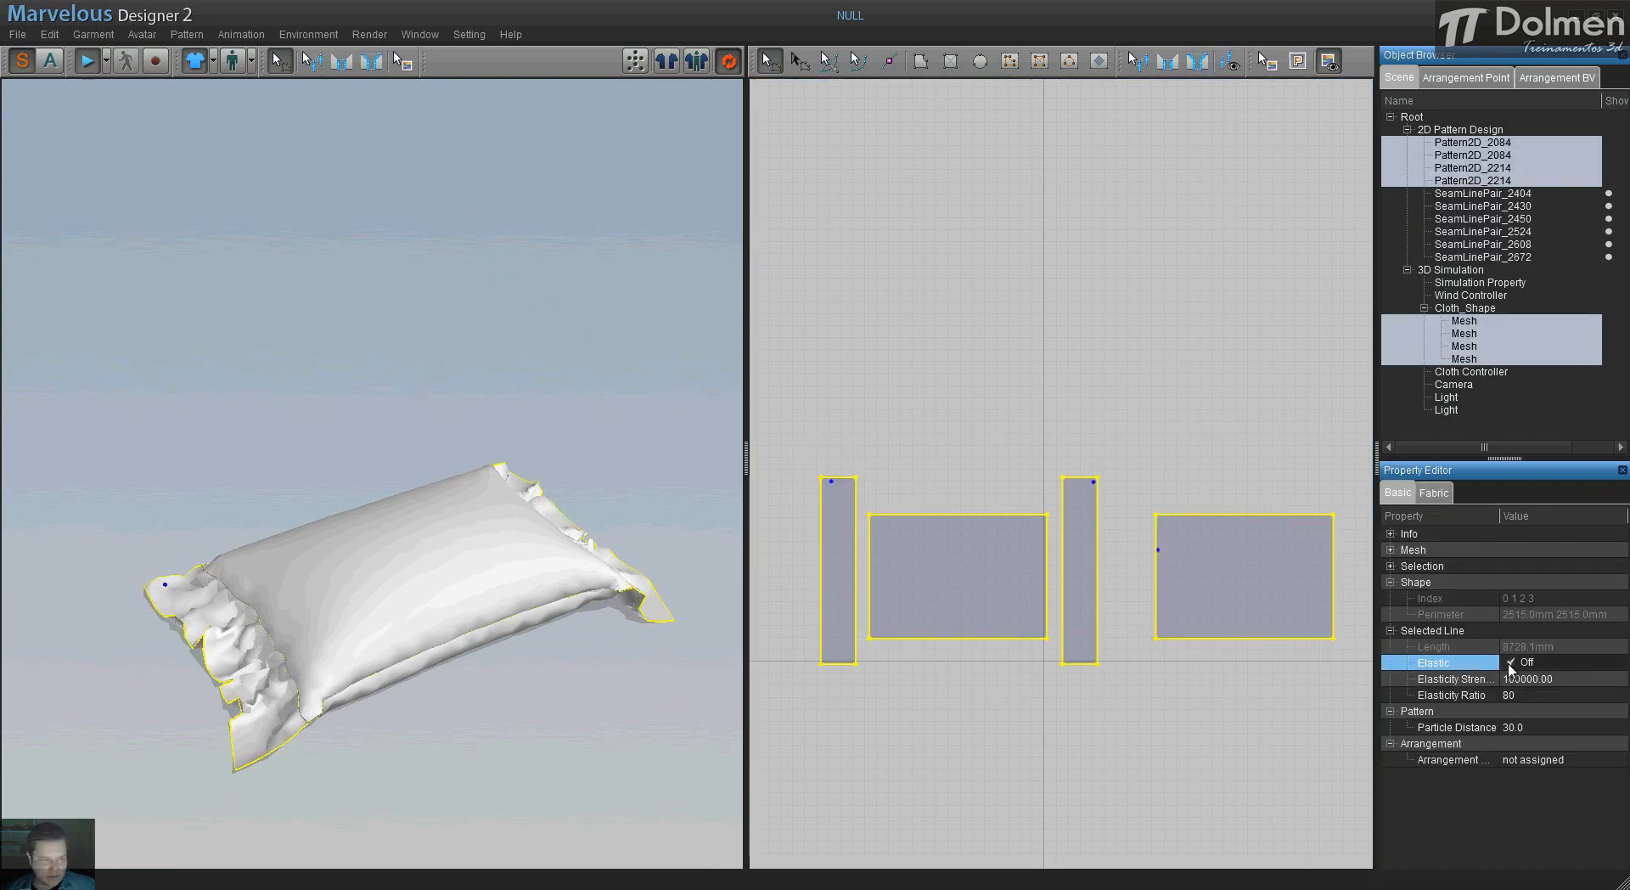
click(1510, 663)
click(1518, 694)
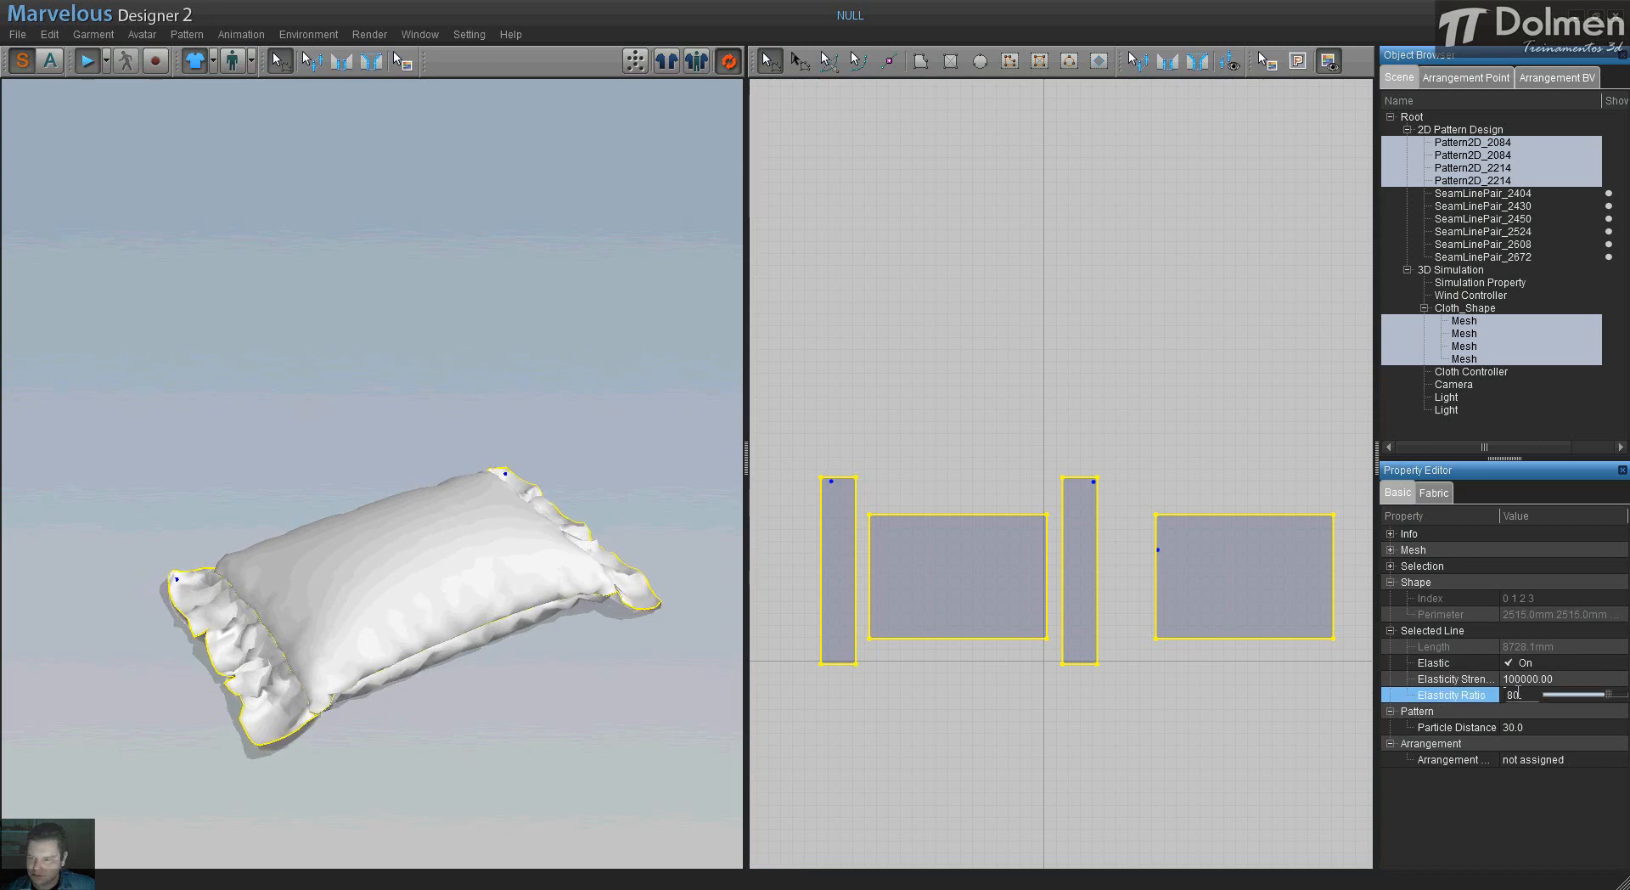
drag(1607, 696, 1616, 696)
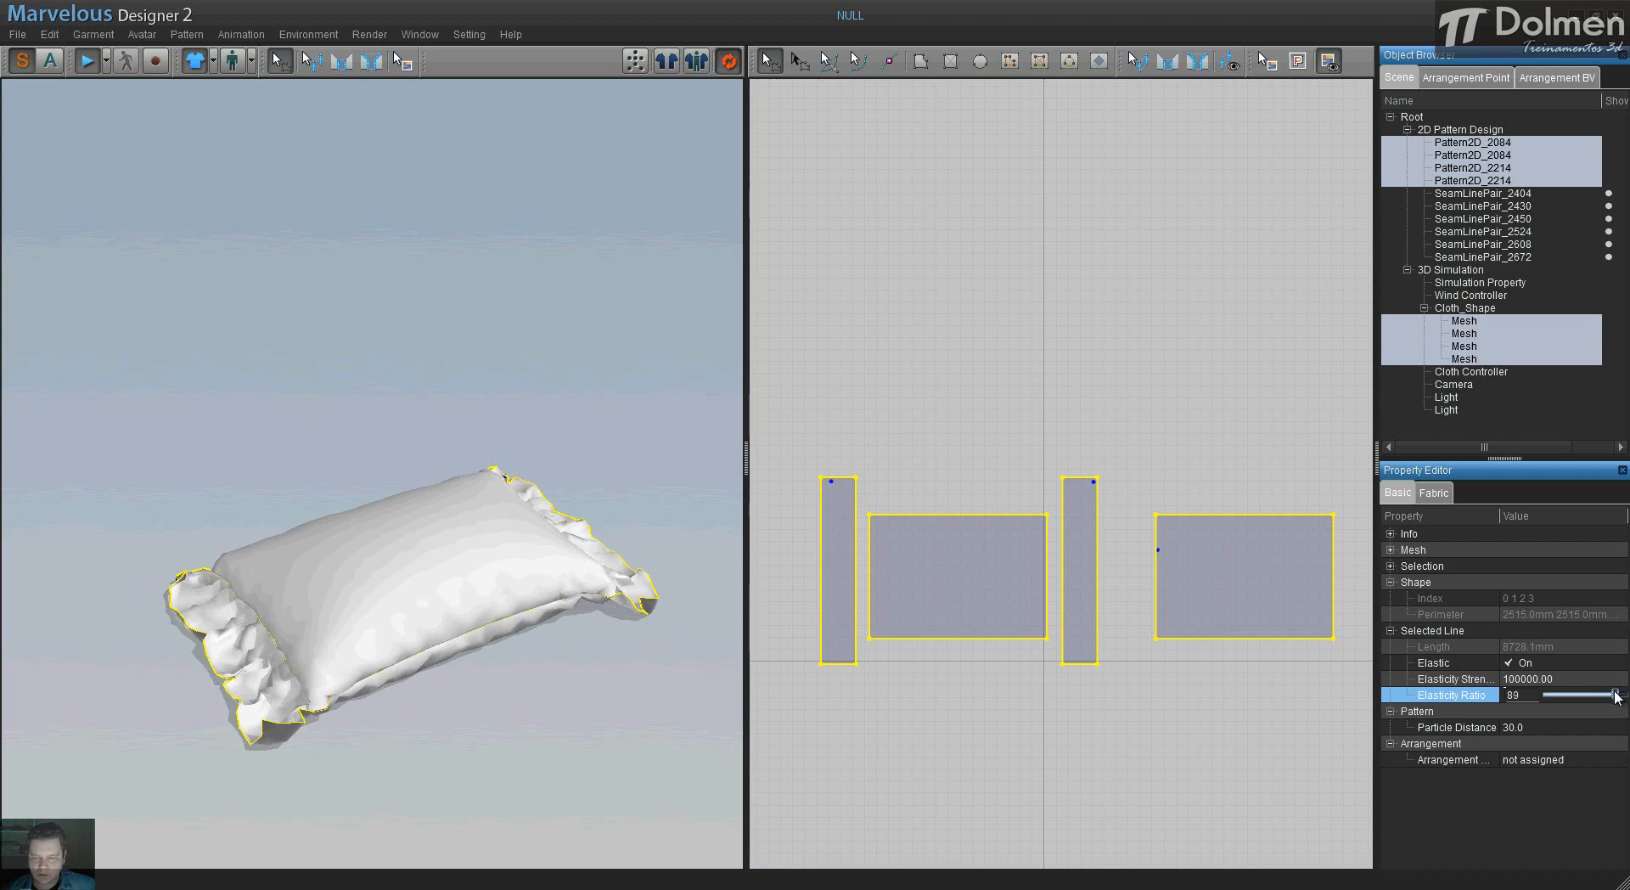
- Turn off Elastic for the two narrow side strips
click(1078, 496)
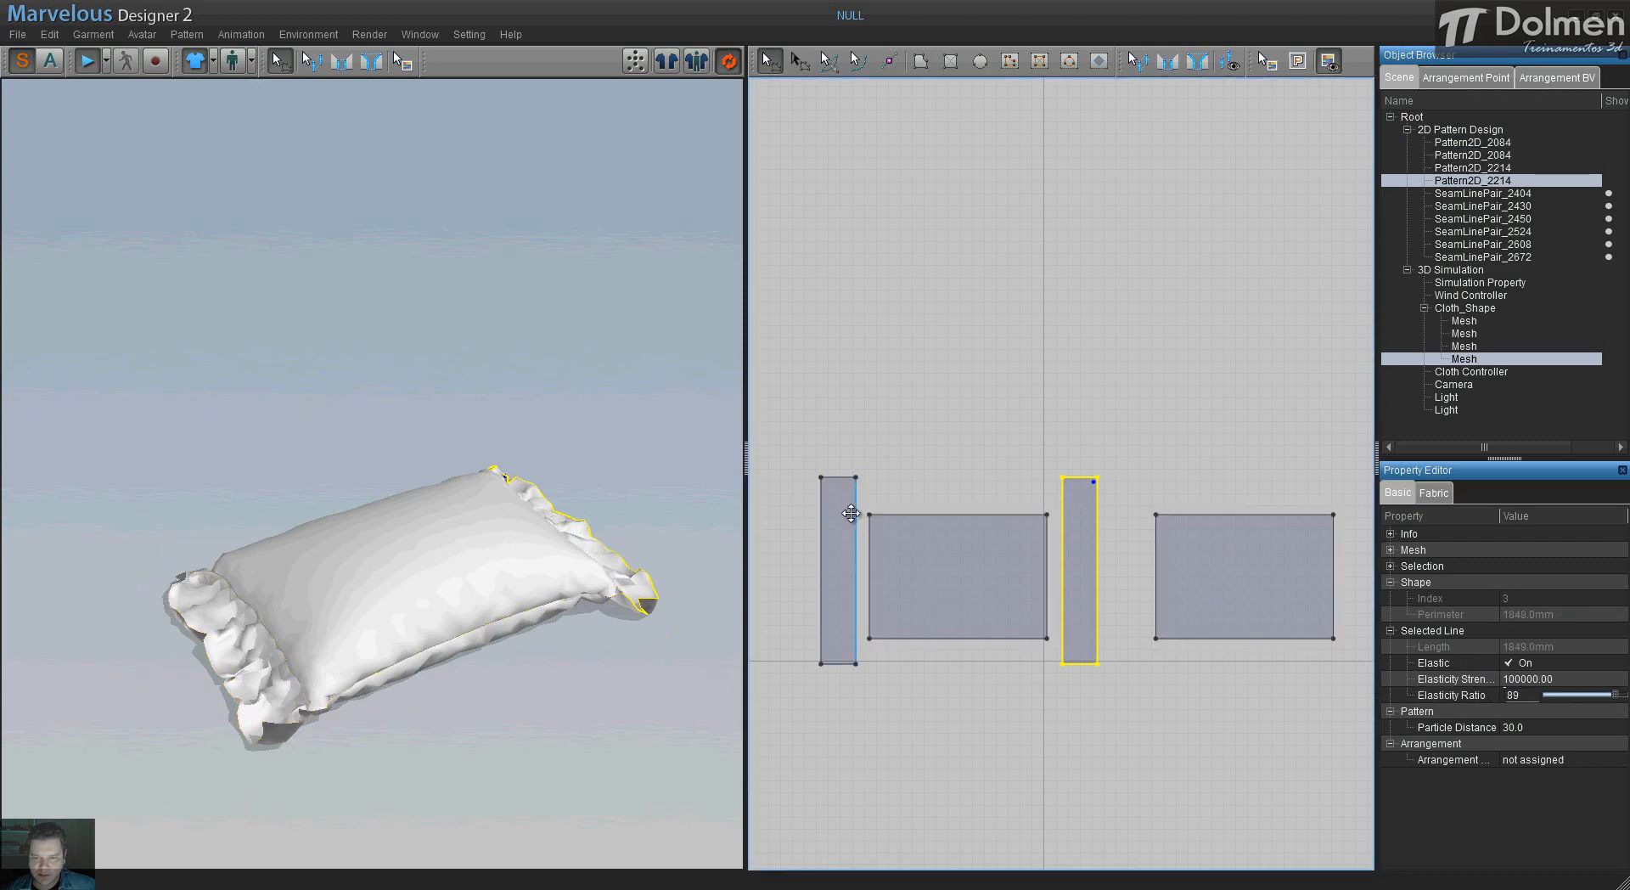
shift+click(844, 507)
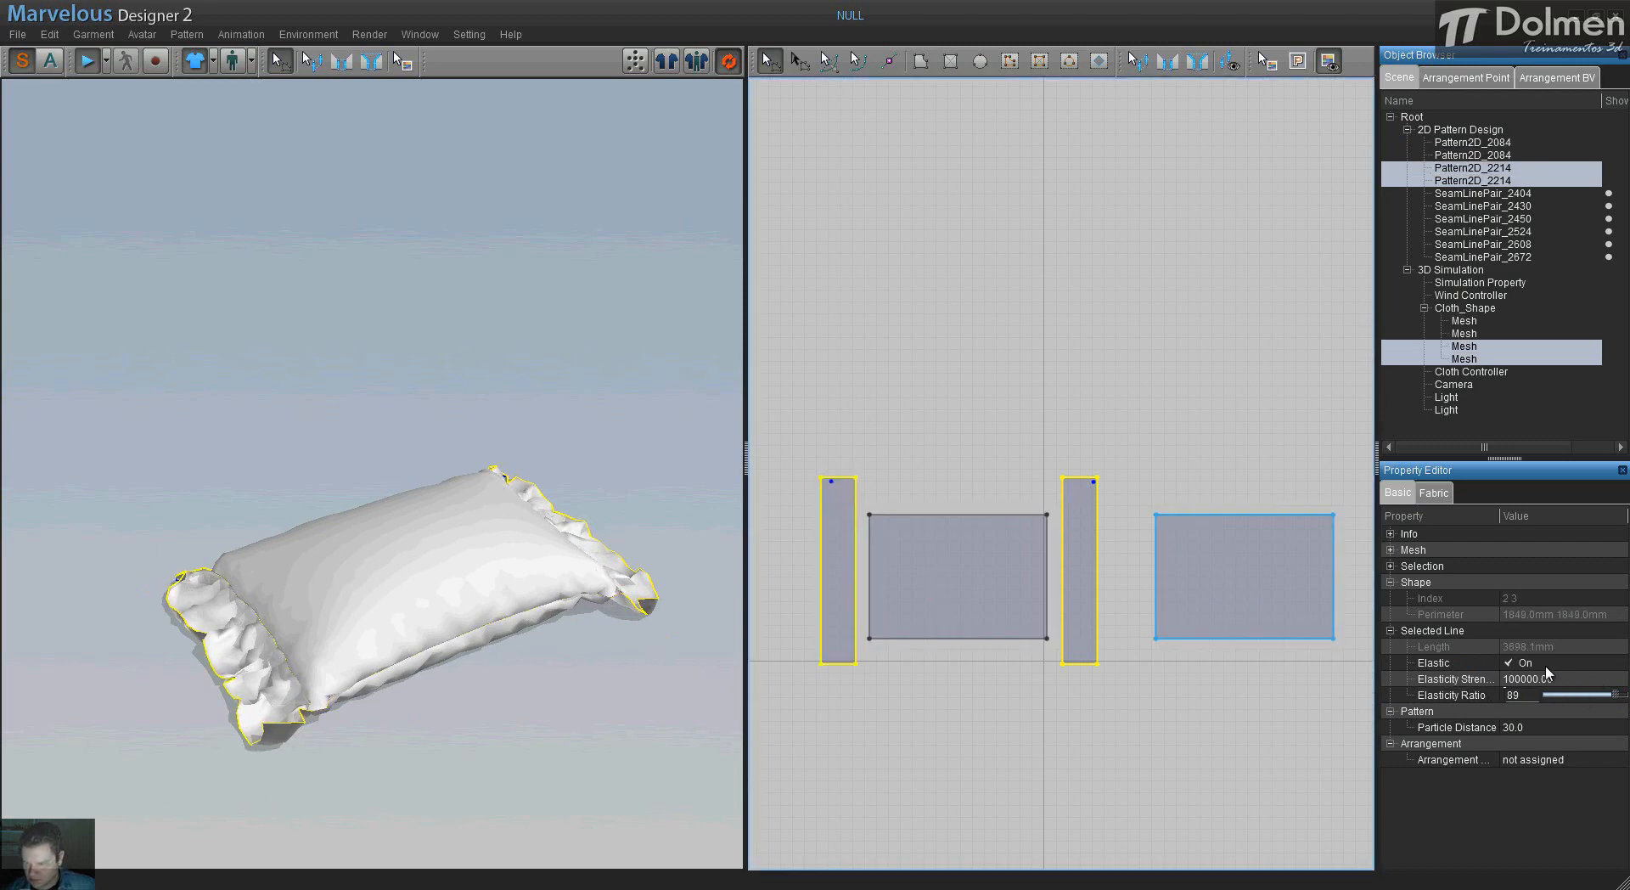
click(1510, 664)
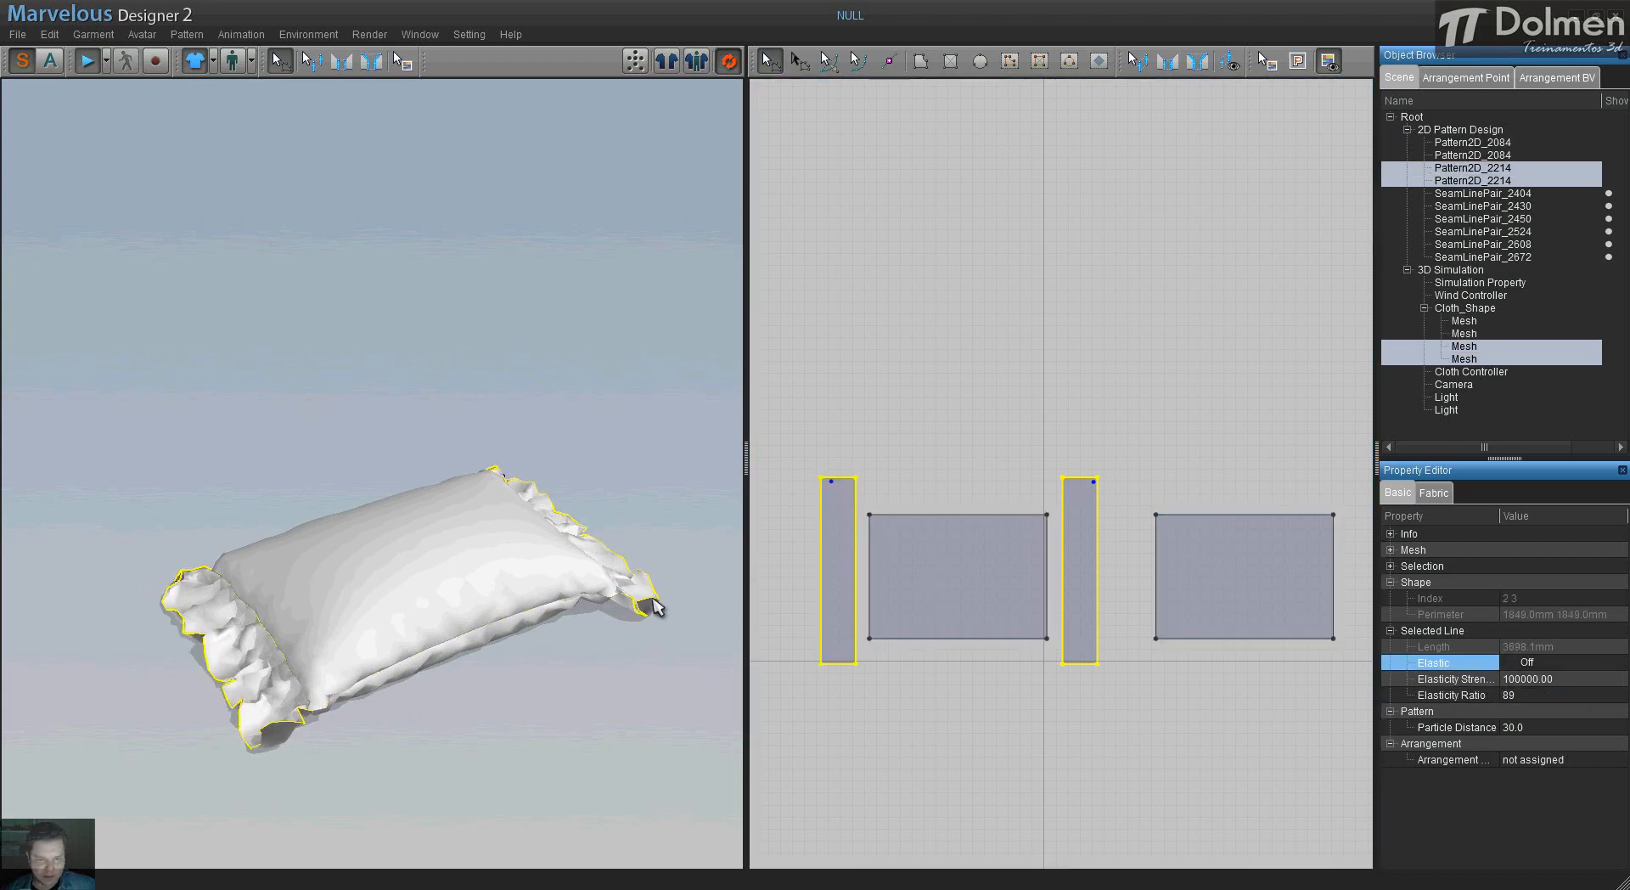
- Pull the curled corners of both side strips outward in the running simulation to straighten the ruffles
drag(644, 602, 674, 701)
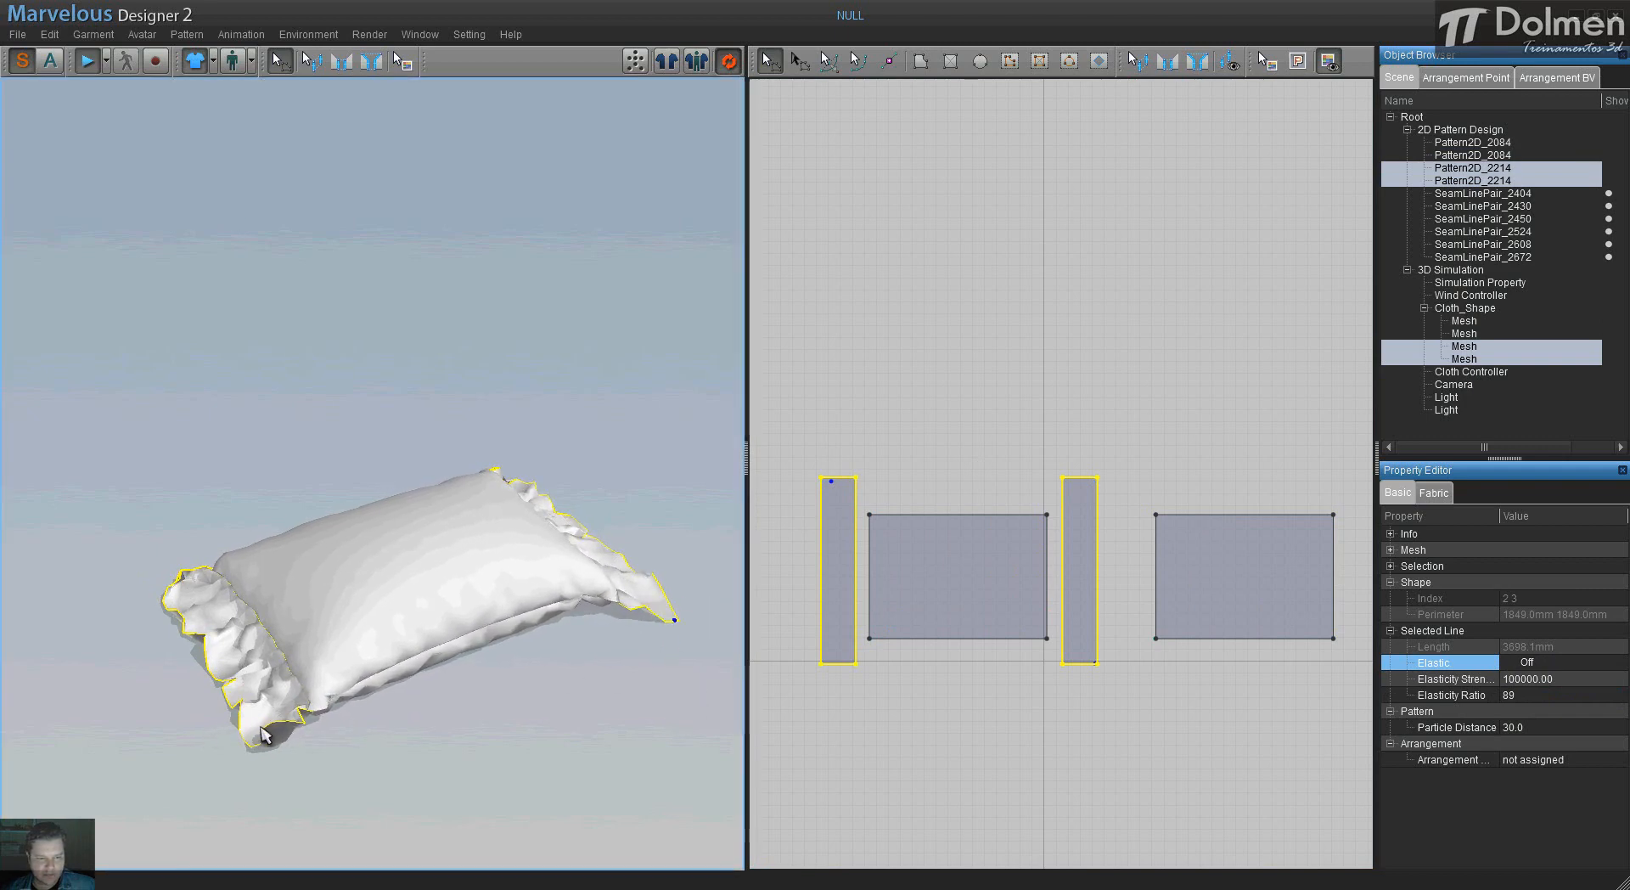
drag(268, 735, 346, 804)
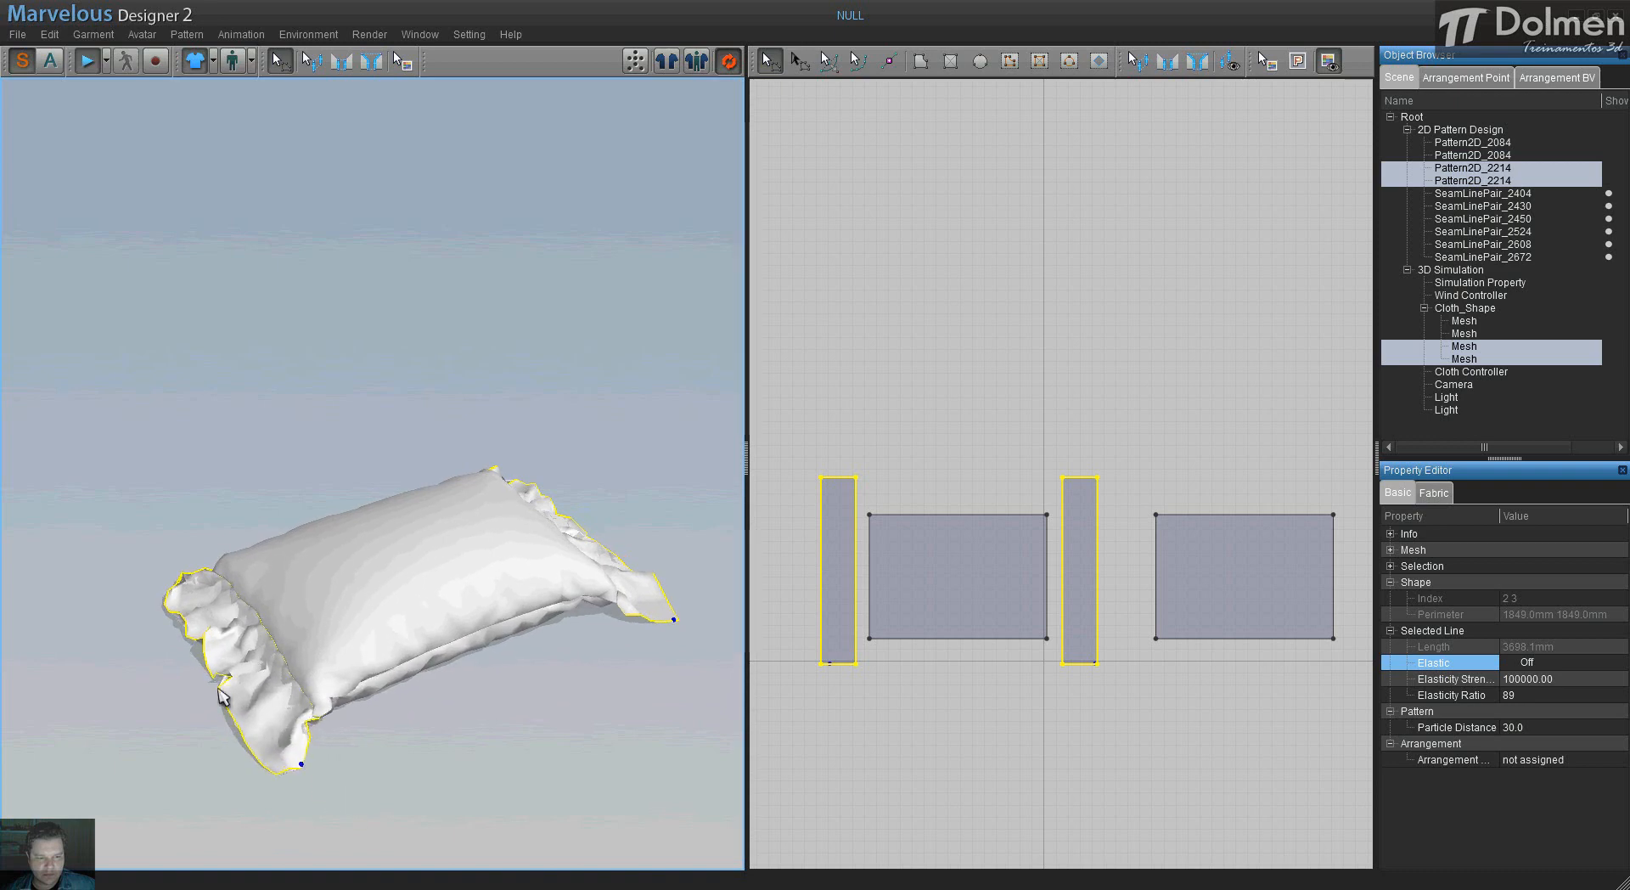
click(126, 572)
click(185, 588)
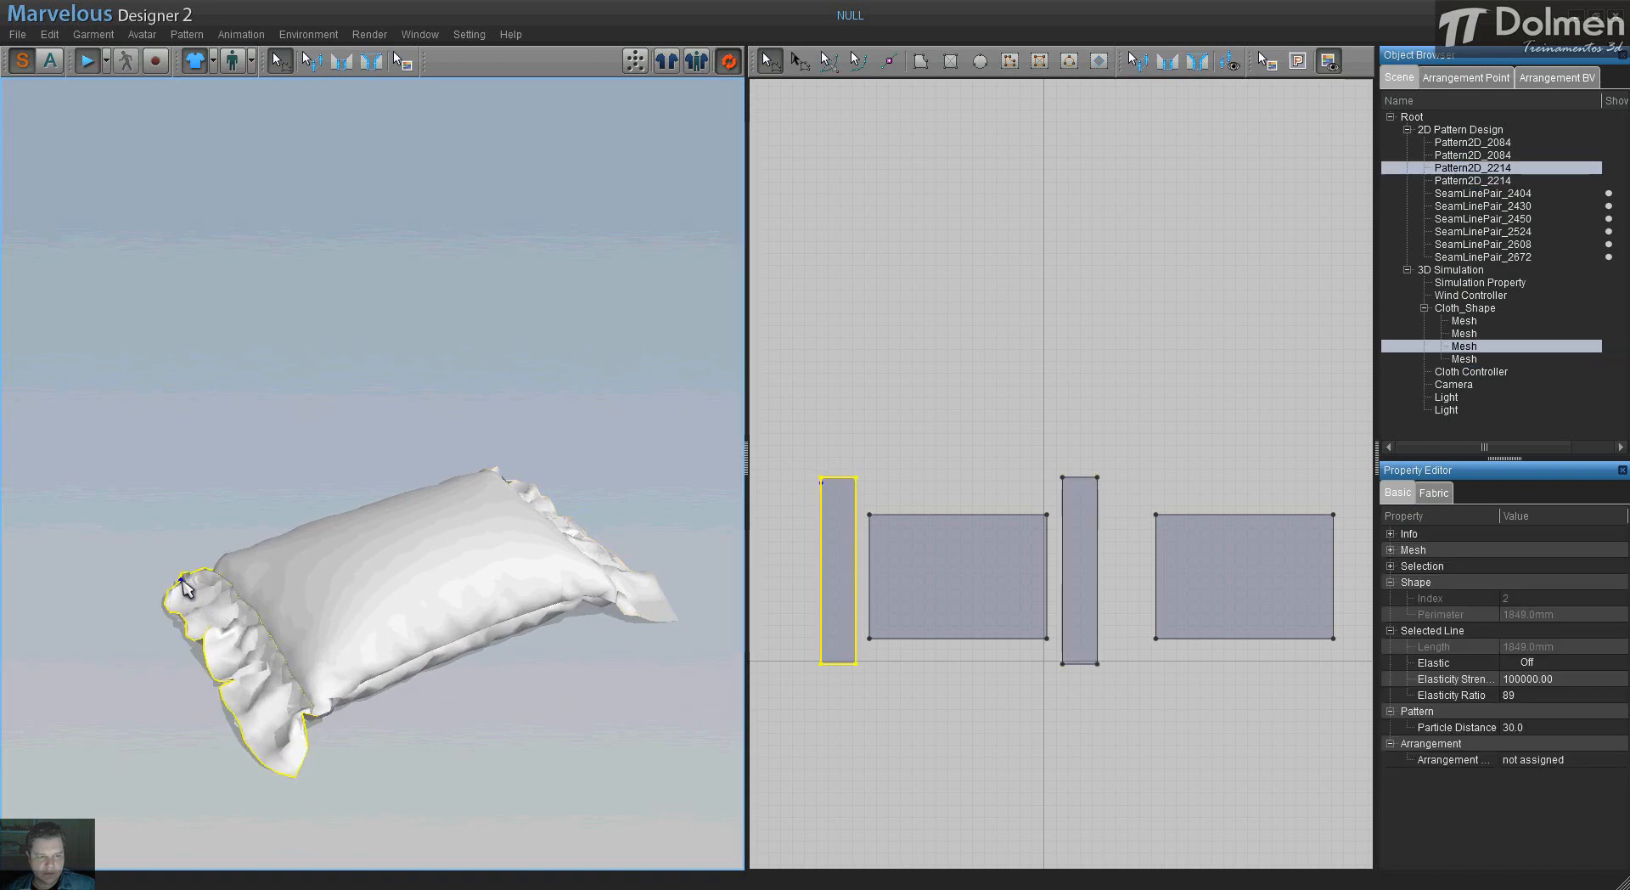
right_drag(109, 564, 553, 547)
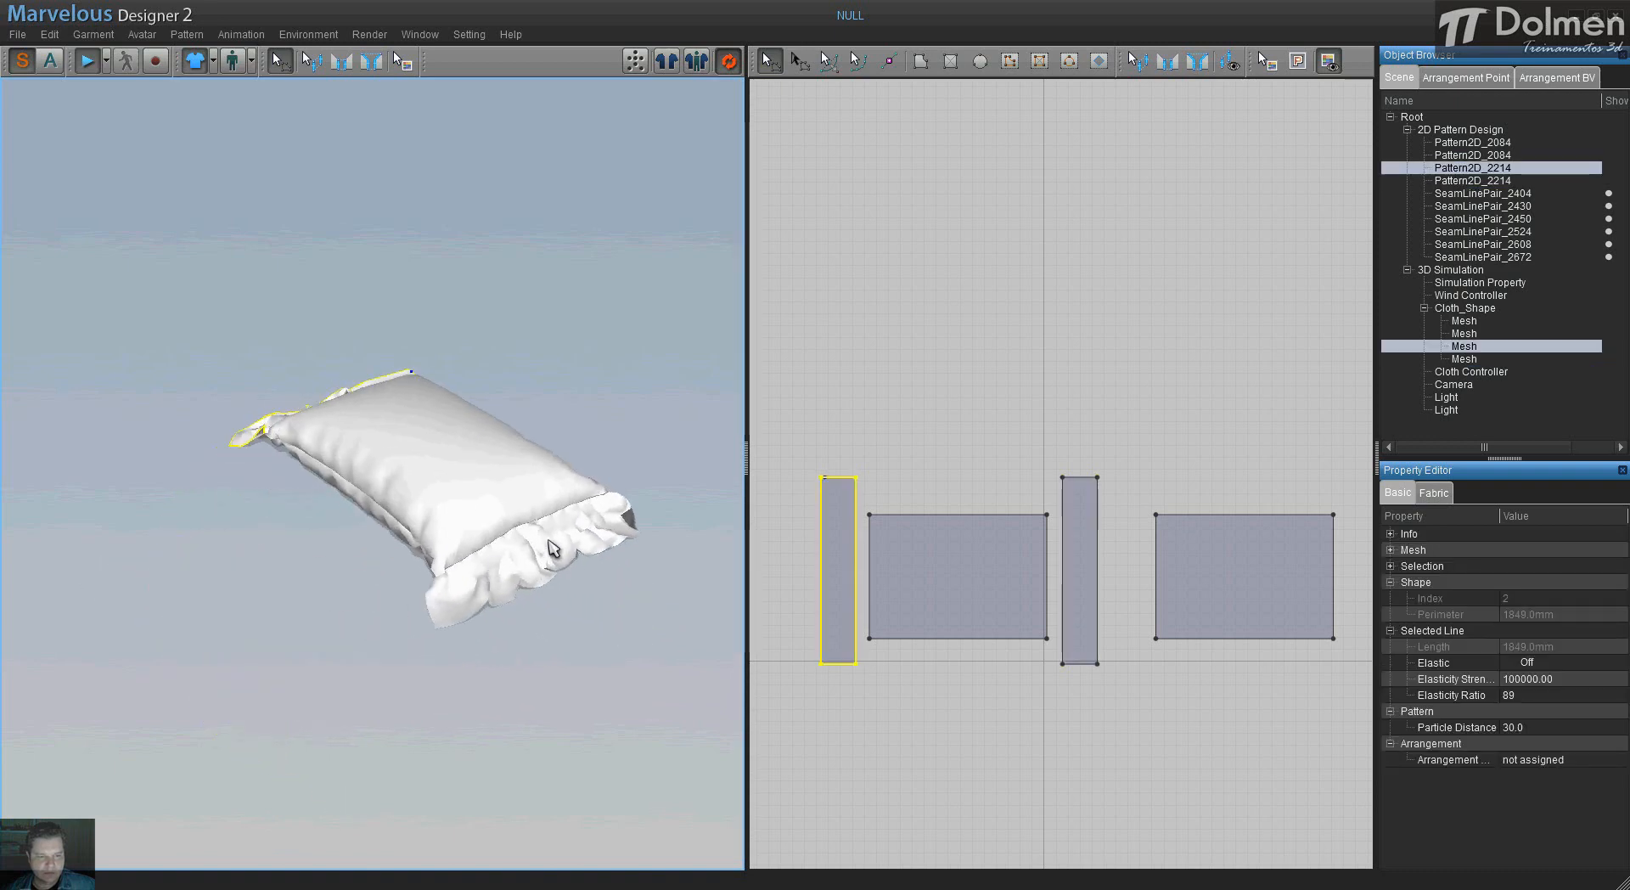
click(628, 521)
right_drag(374, 553, 521, 547)
- Set the elasticity ratio of the two large rectangles to 82
click(974, 549)
shift+click(1216, 544)
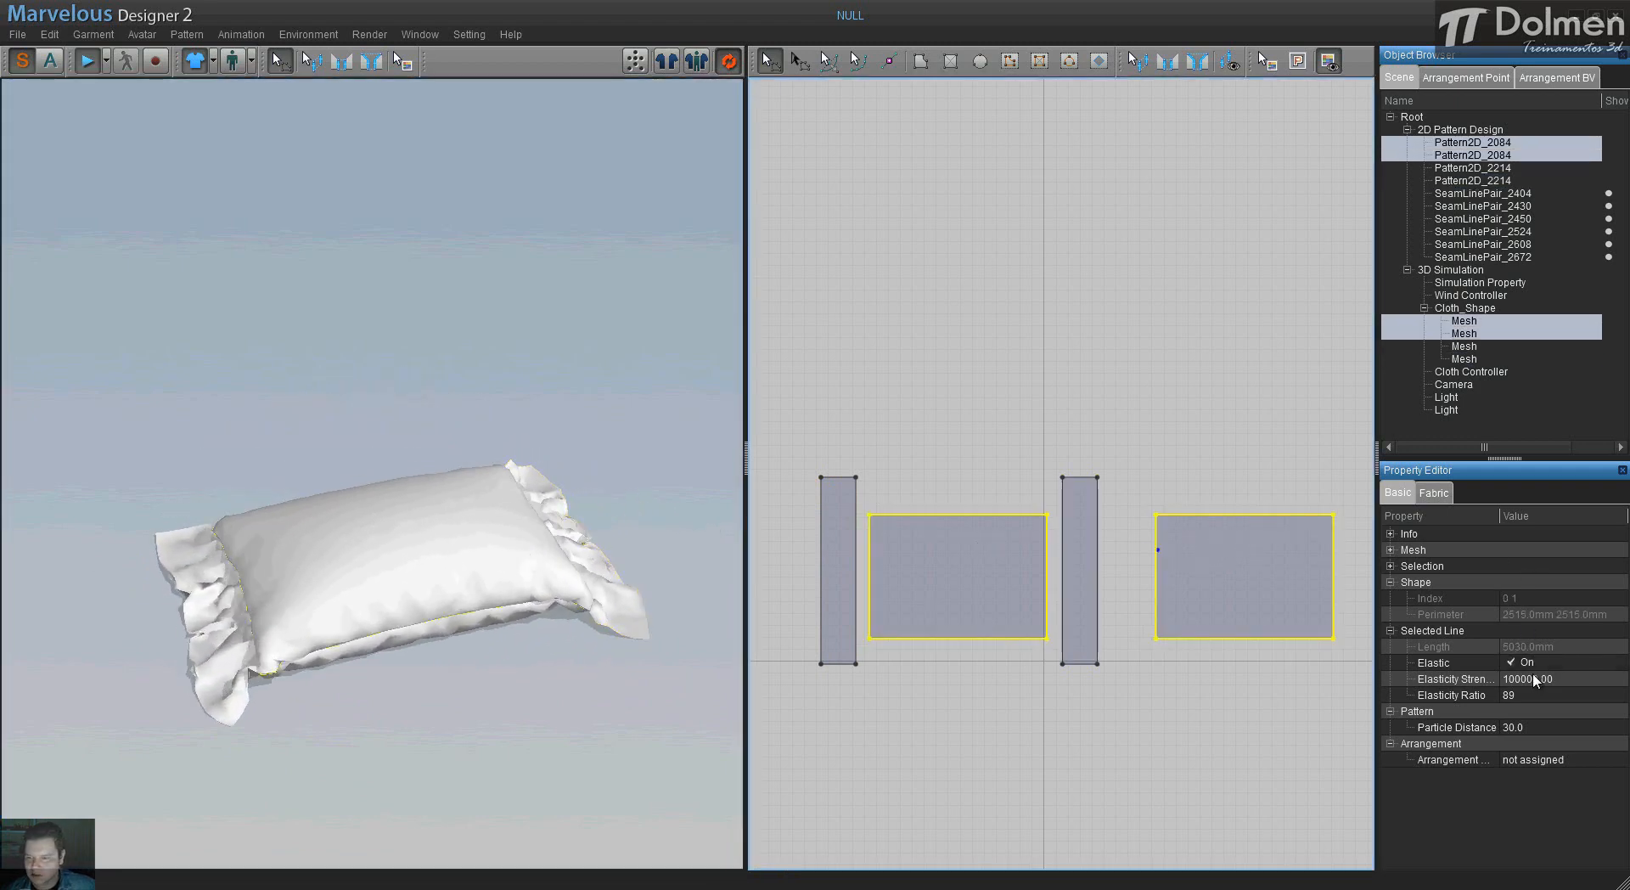
click(1525, 693)
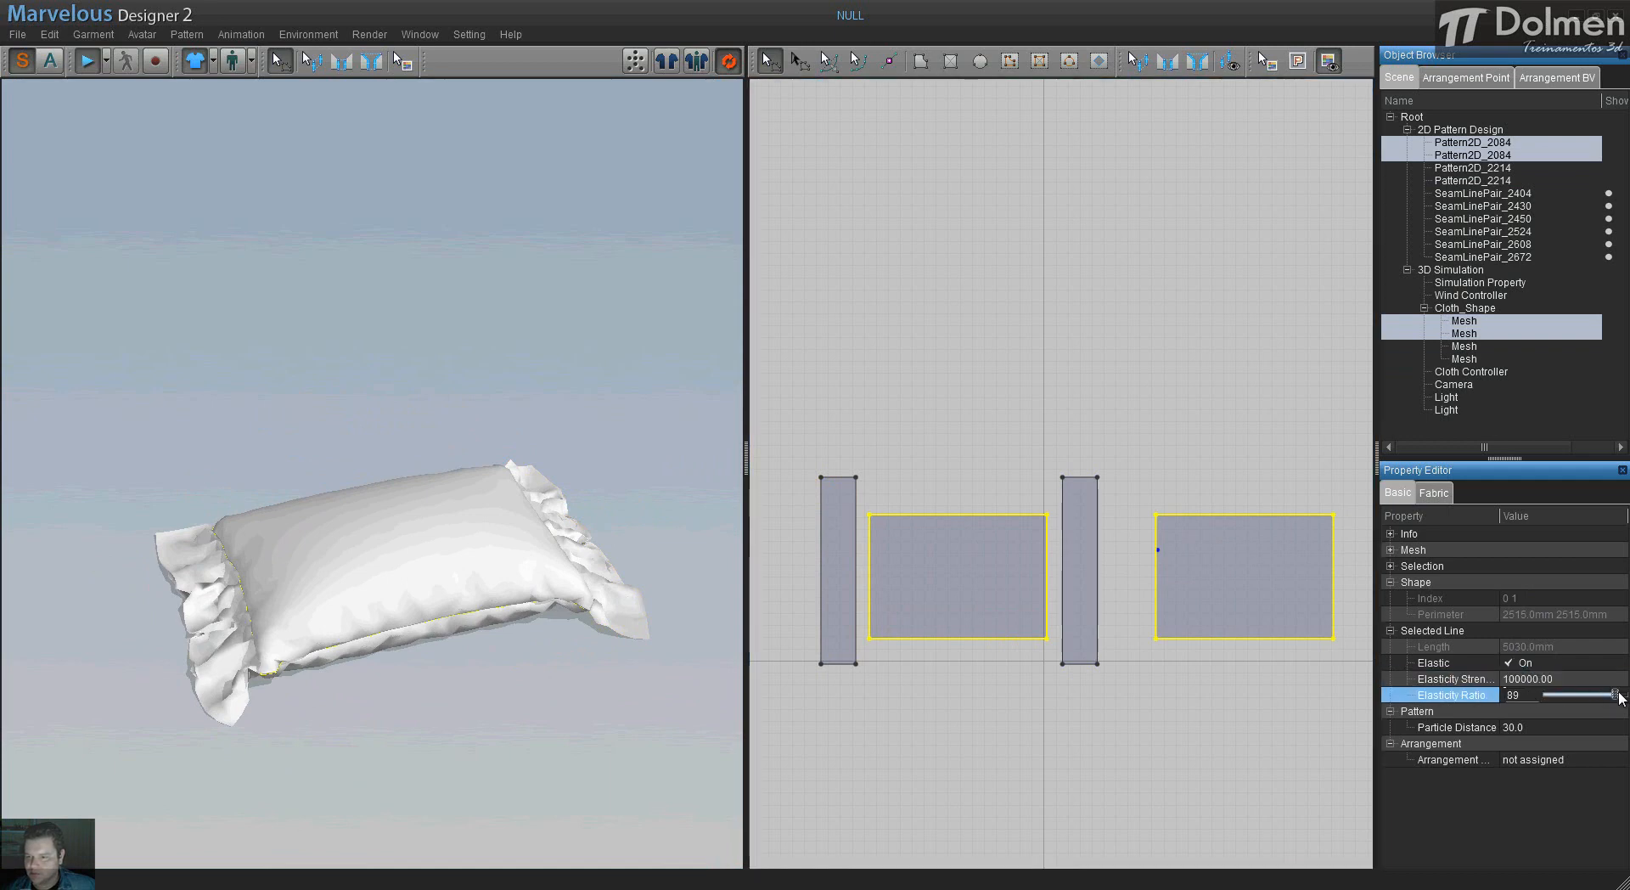
mouse_move(1614, 698)
mouse_down()
mouse_move(1595, 706)
mouse_move(1612, 706)
mouse_up()
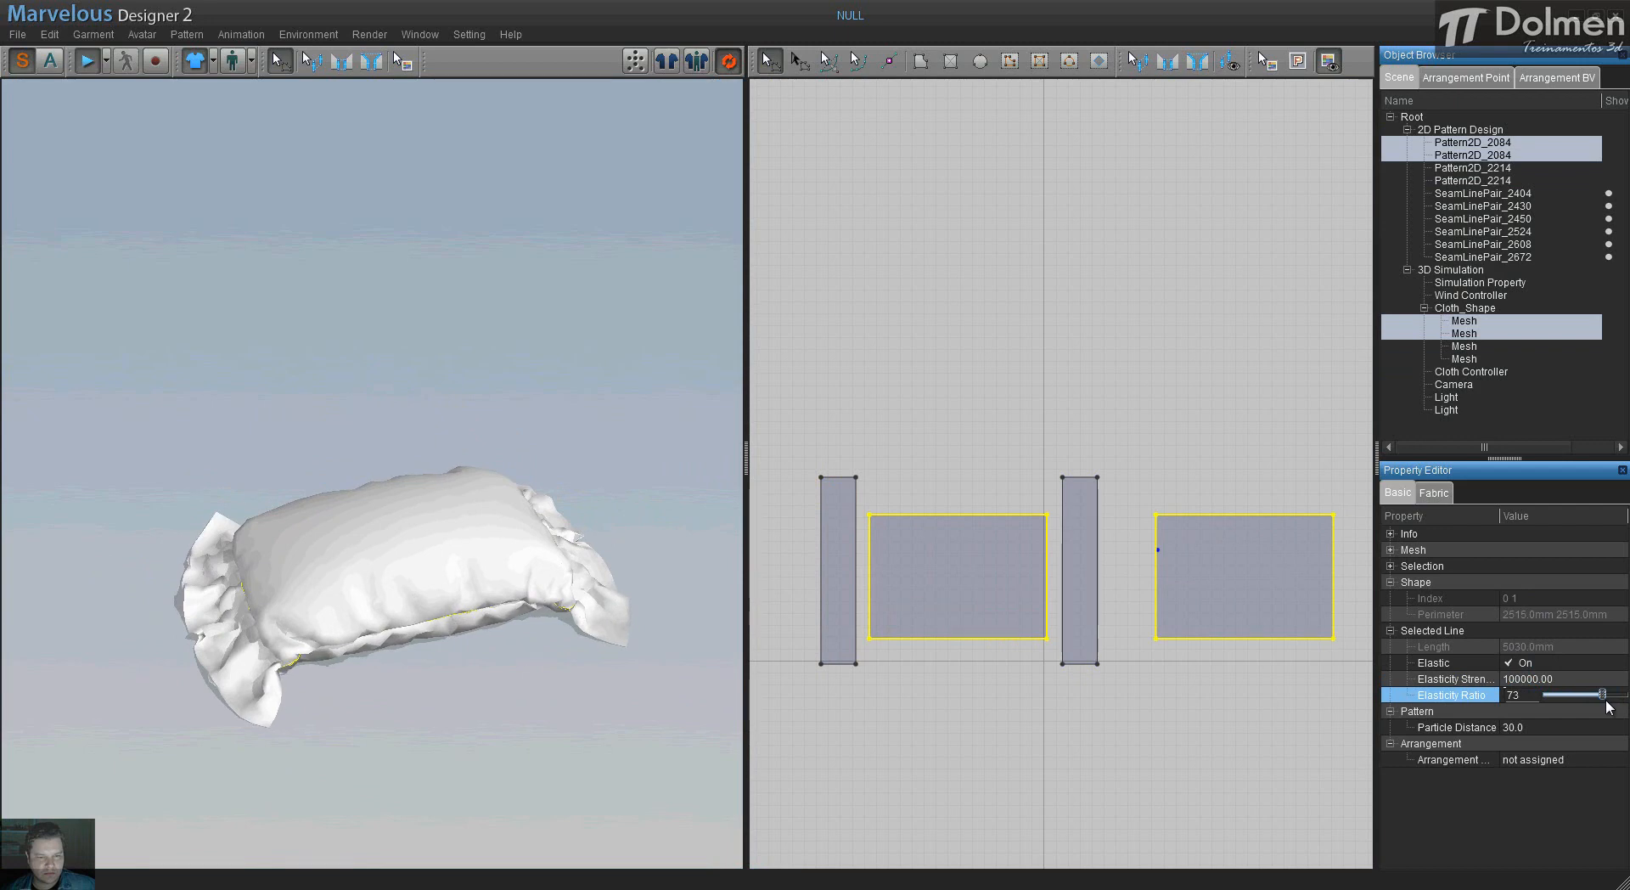
- Pin and pull points on the pillow's upper face in the running simulation to form dents and wrinkles
mouse_move(481, 634)
right_down()
mouse_move(499, 611)
mouse_move(479, 607)
right_up()
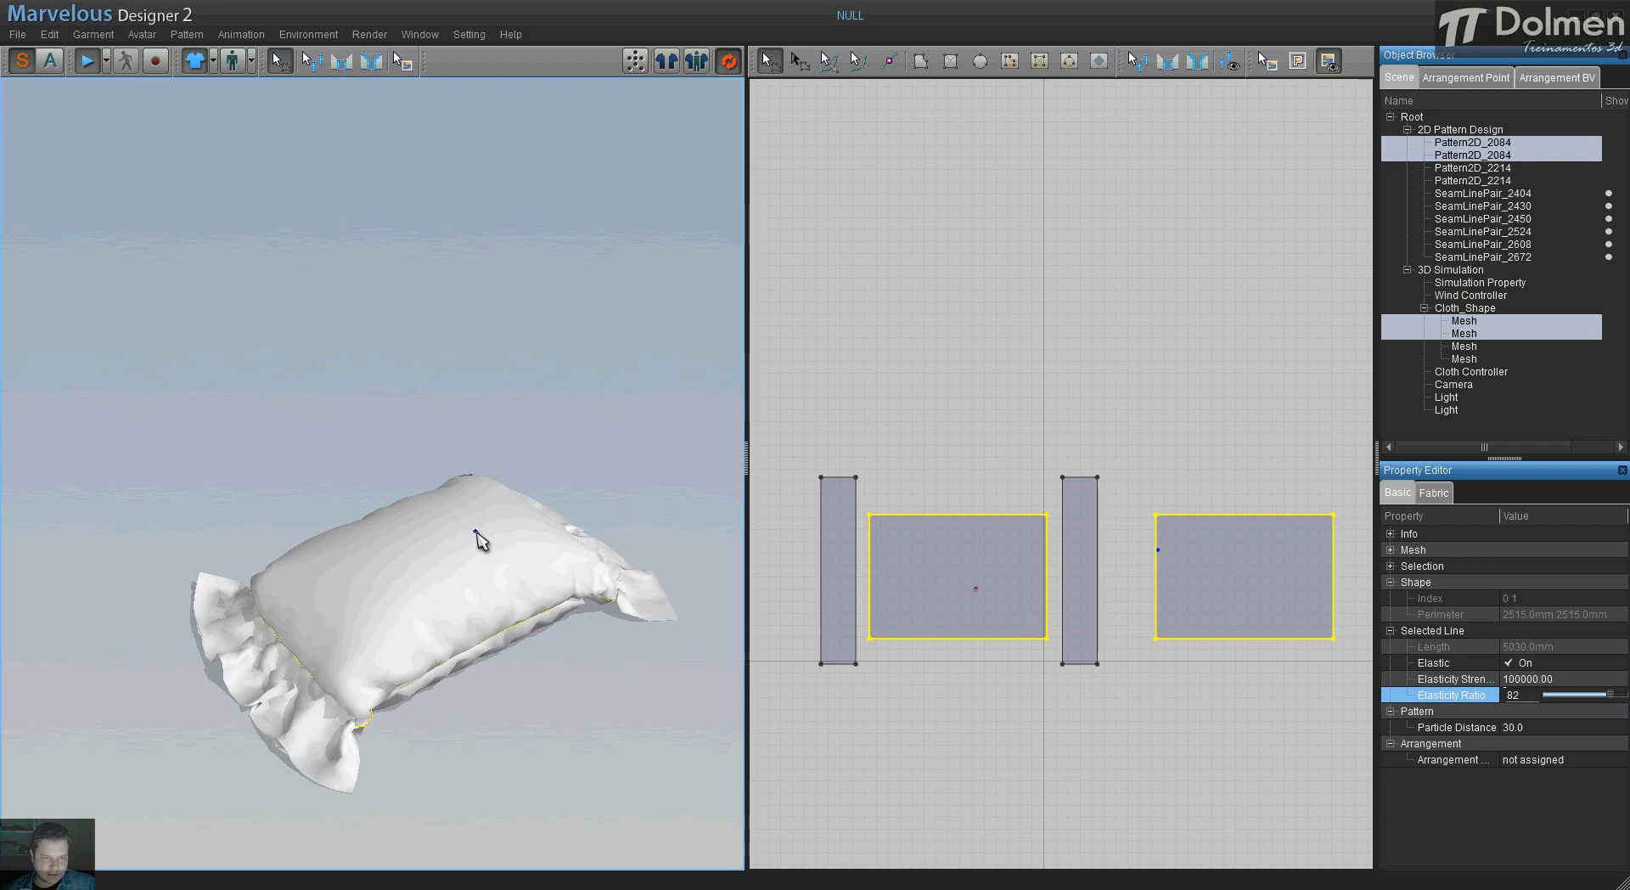
drag(478, 561, 479, 580)
right_drag(392, 649, 349, 651)
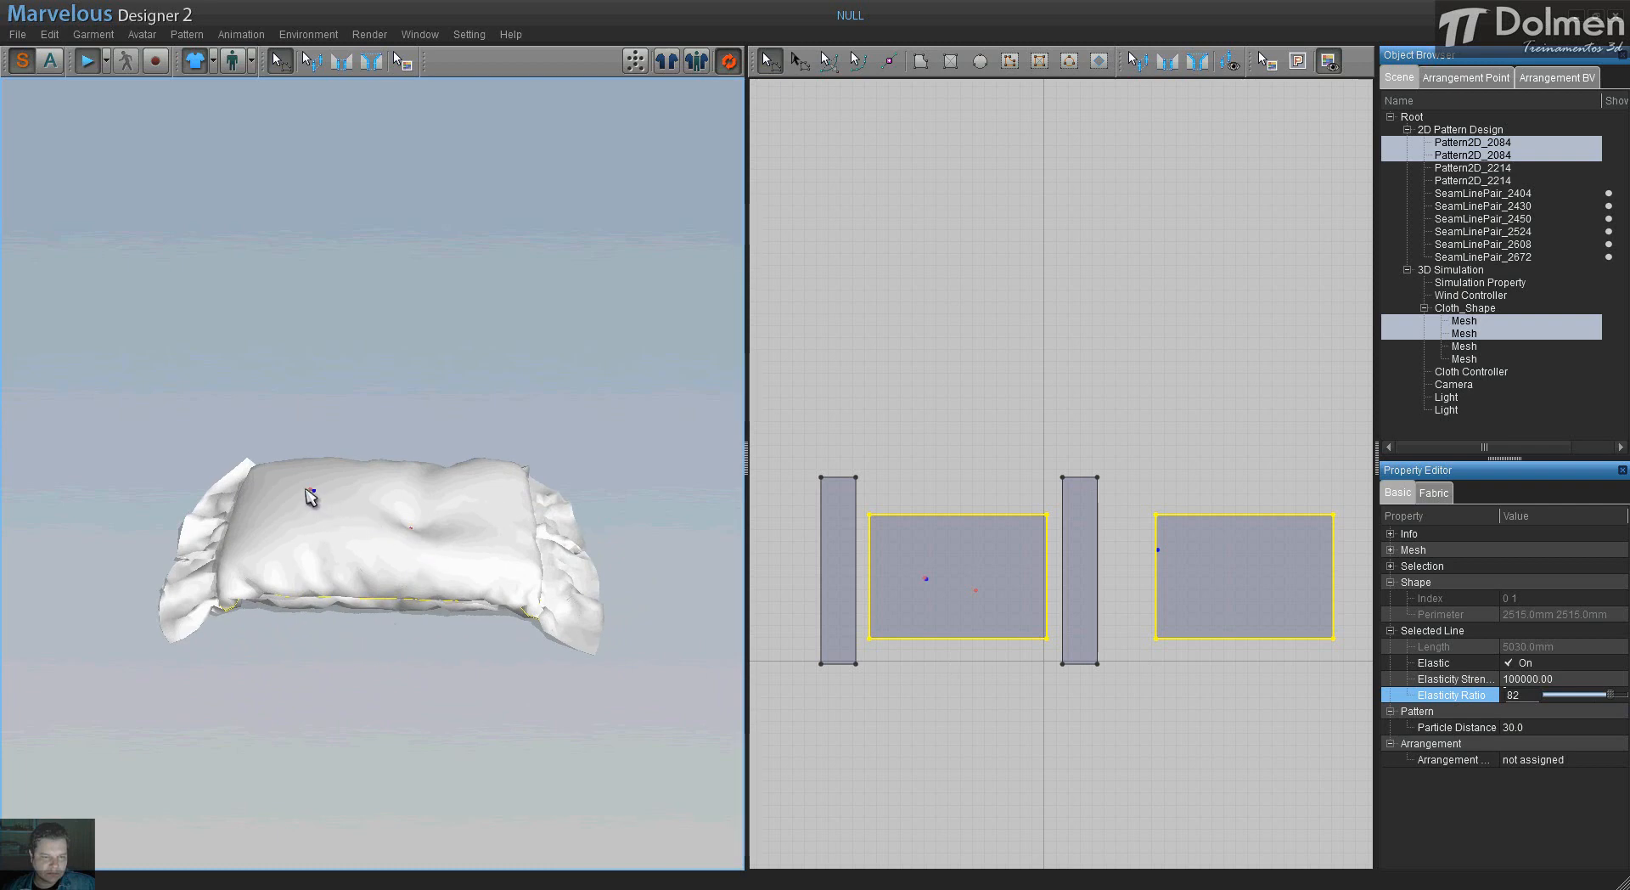
drag(308, 489, 282, 508)
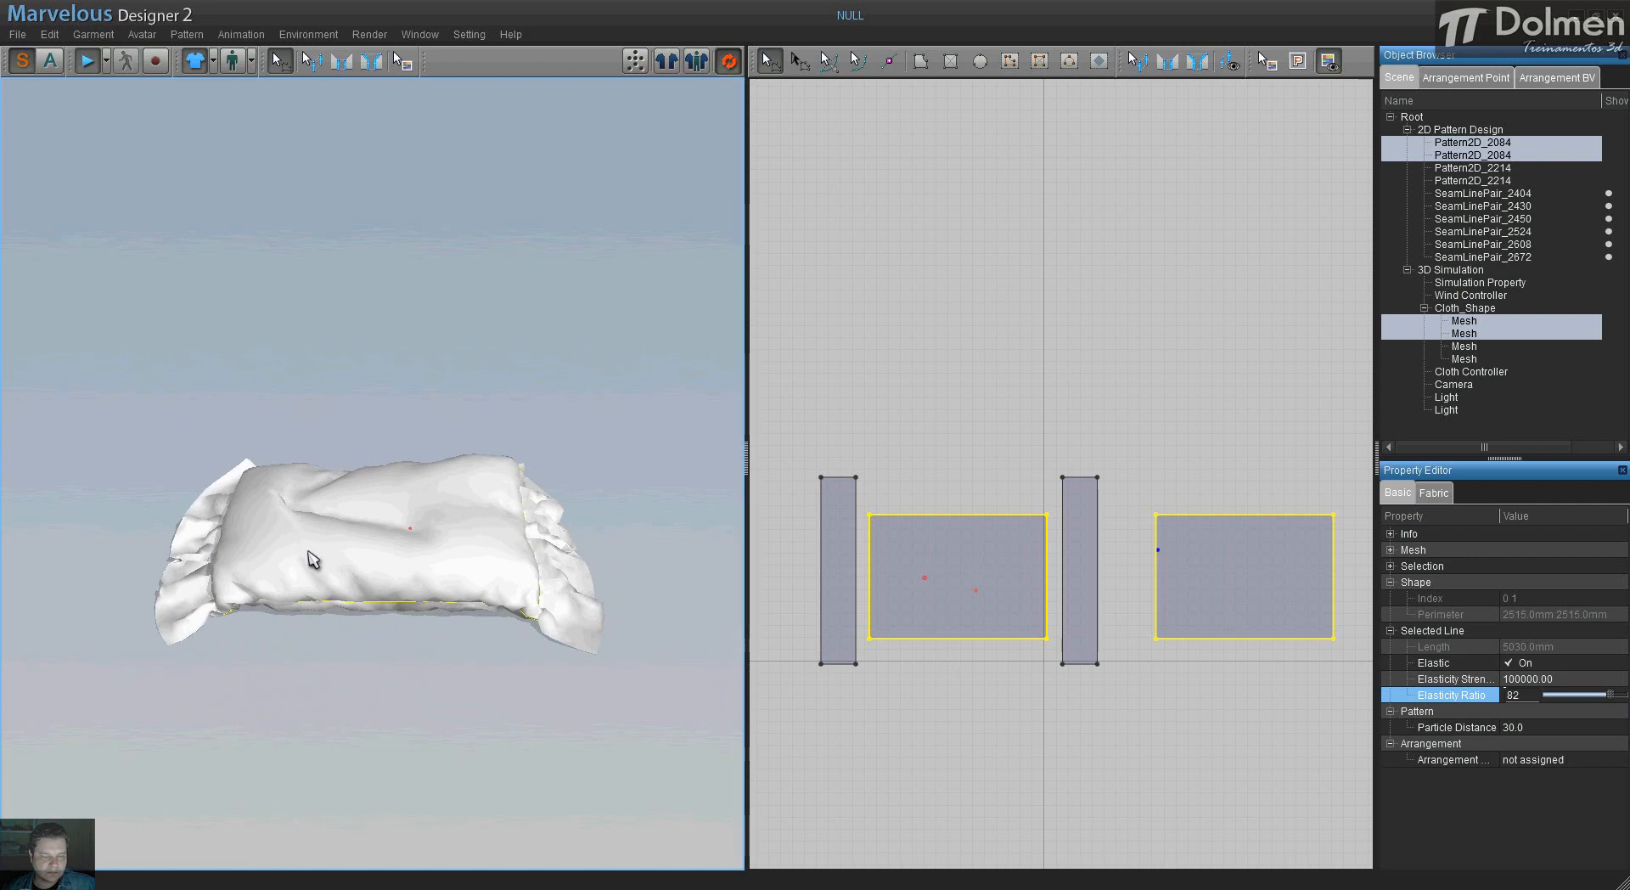
right_drag(313, 563, 197, 553)
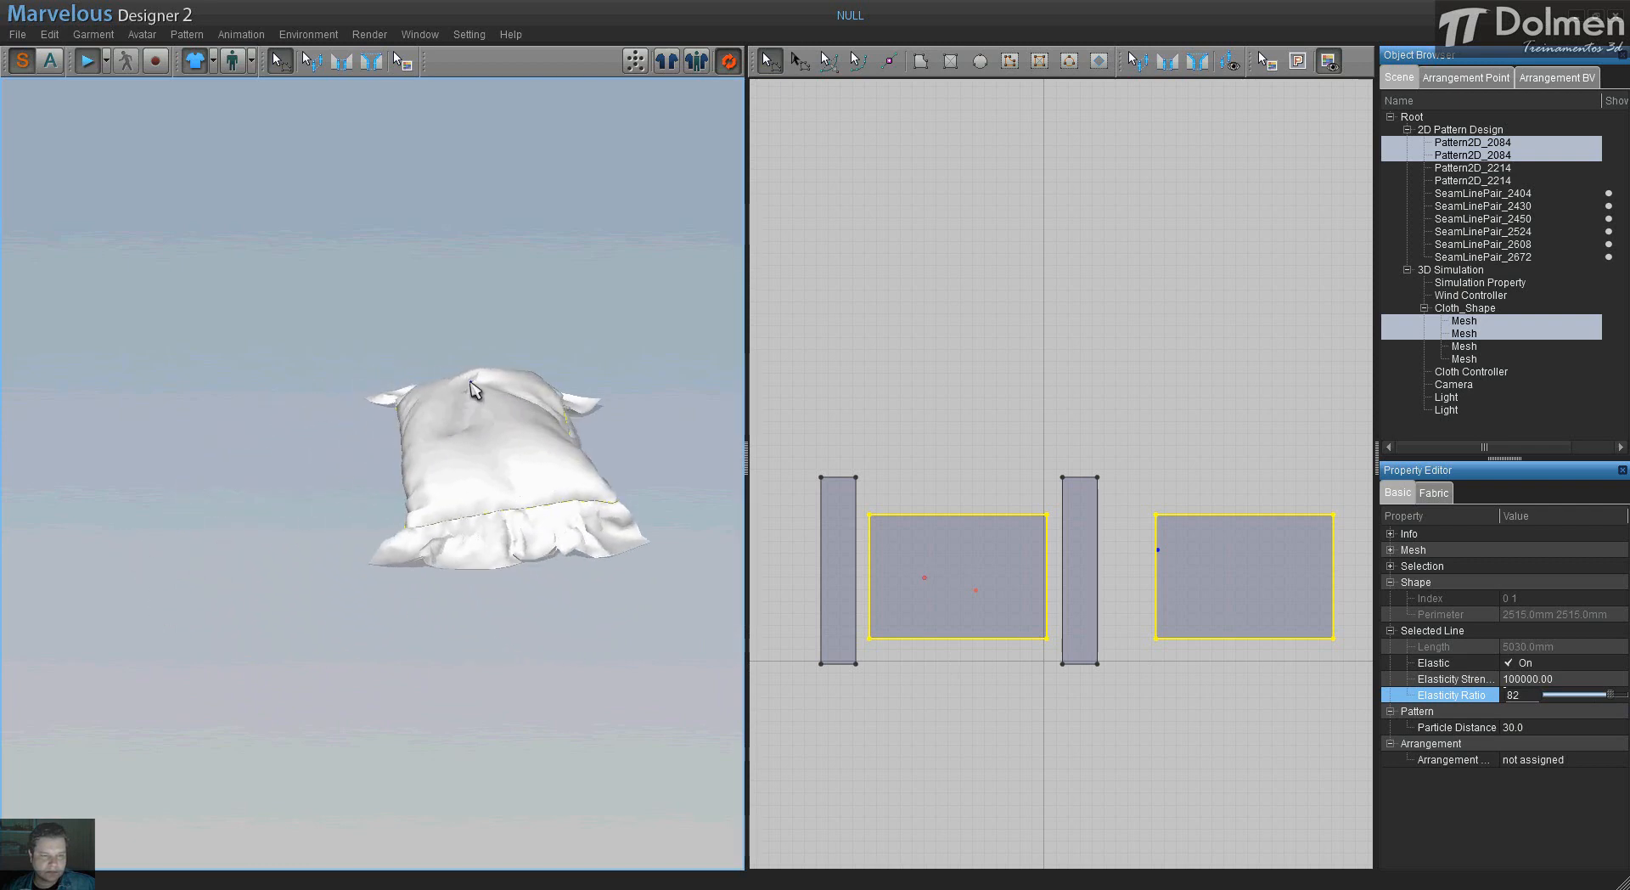
drag(471, 382, 496, 398)
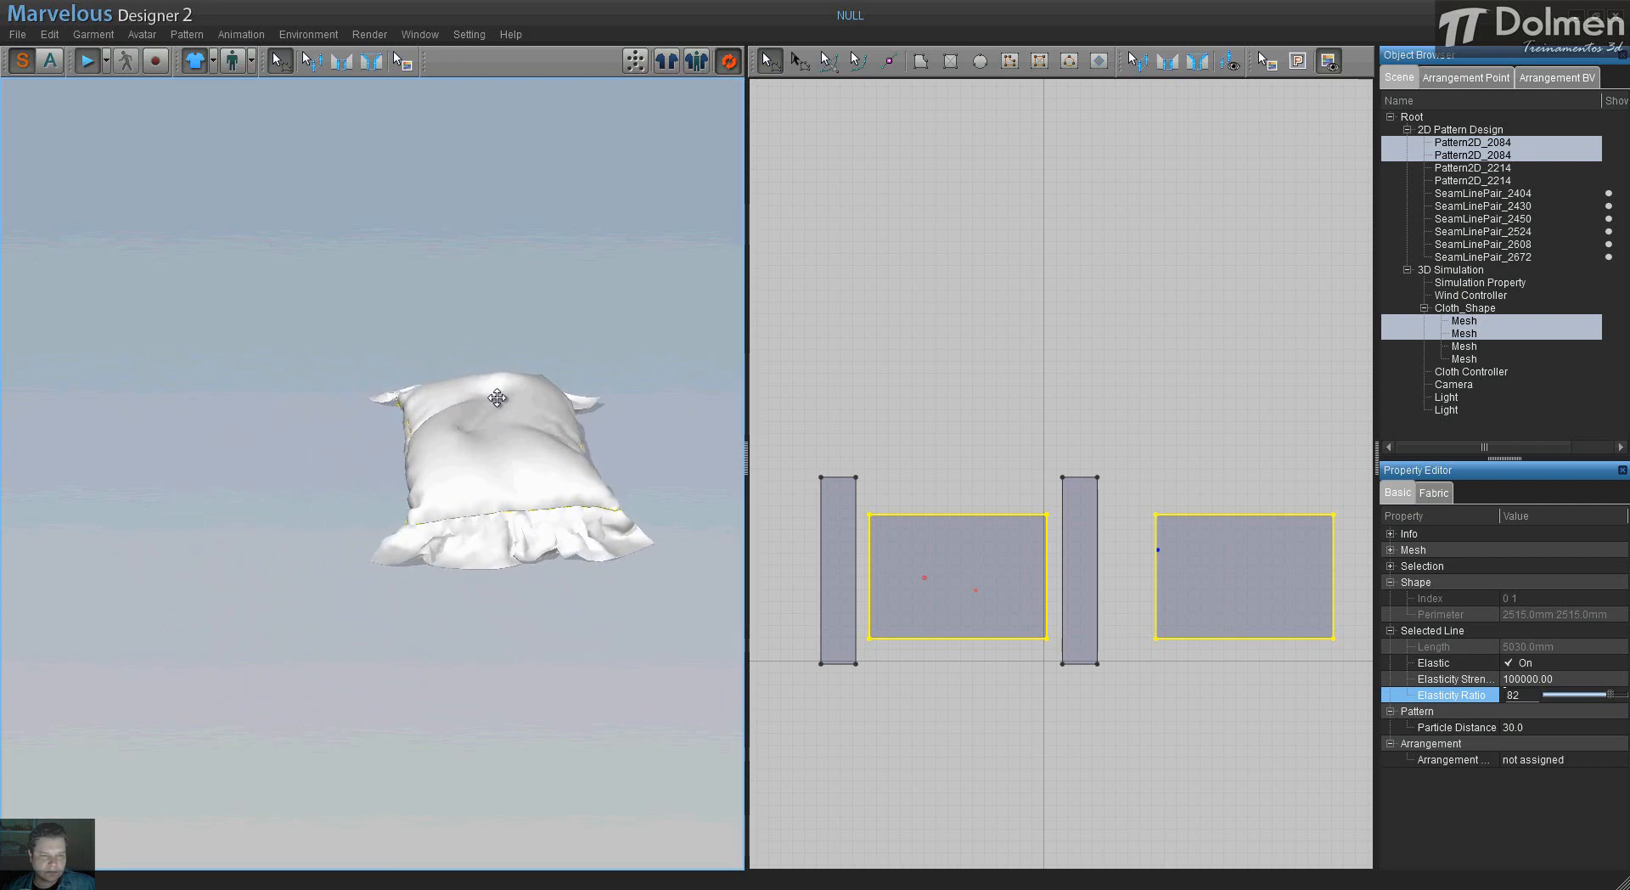
- Pin one more point near the front edge of the pillow's upper face and pull it down in the running simulation
right_drag(469, 501, 561, 571)
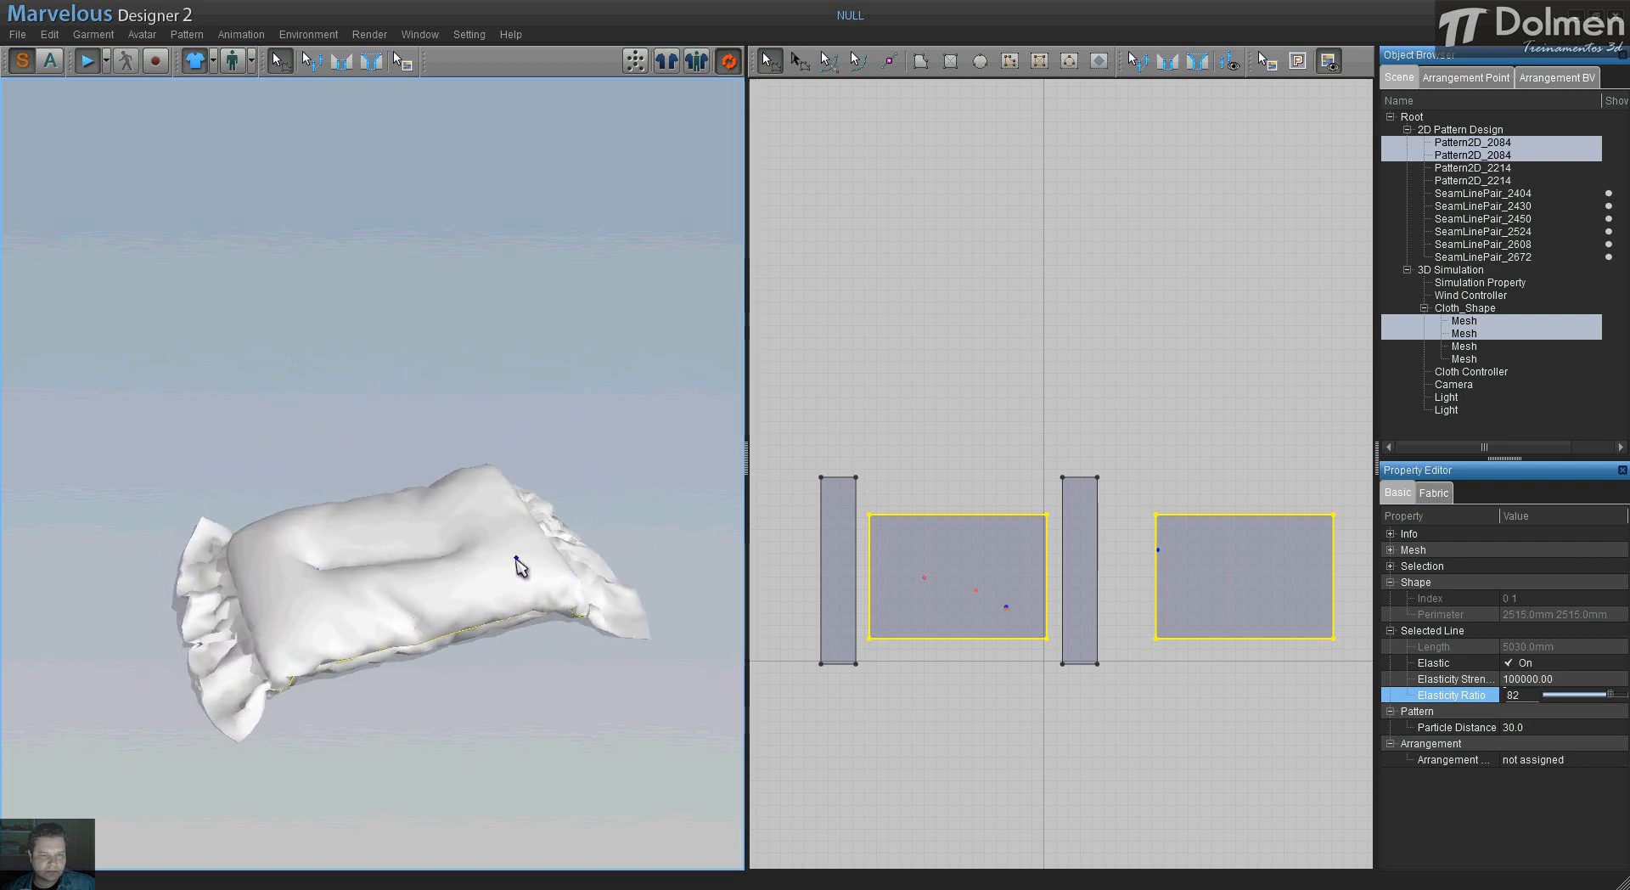
drag(516, 558, 518, 583)
right_drag(444, 625, 404, 513)
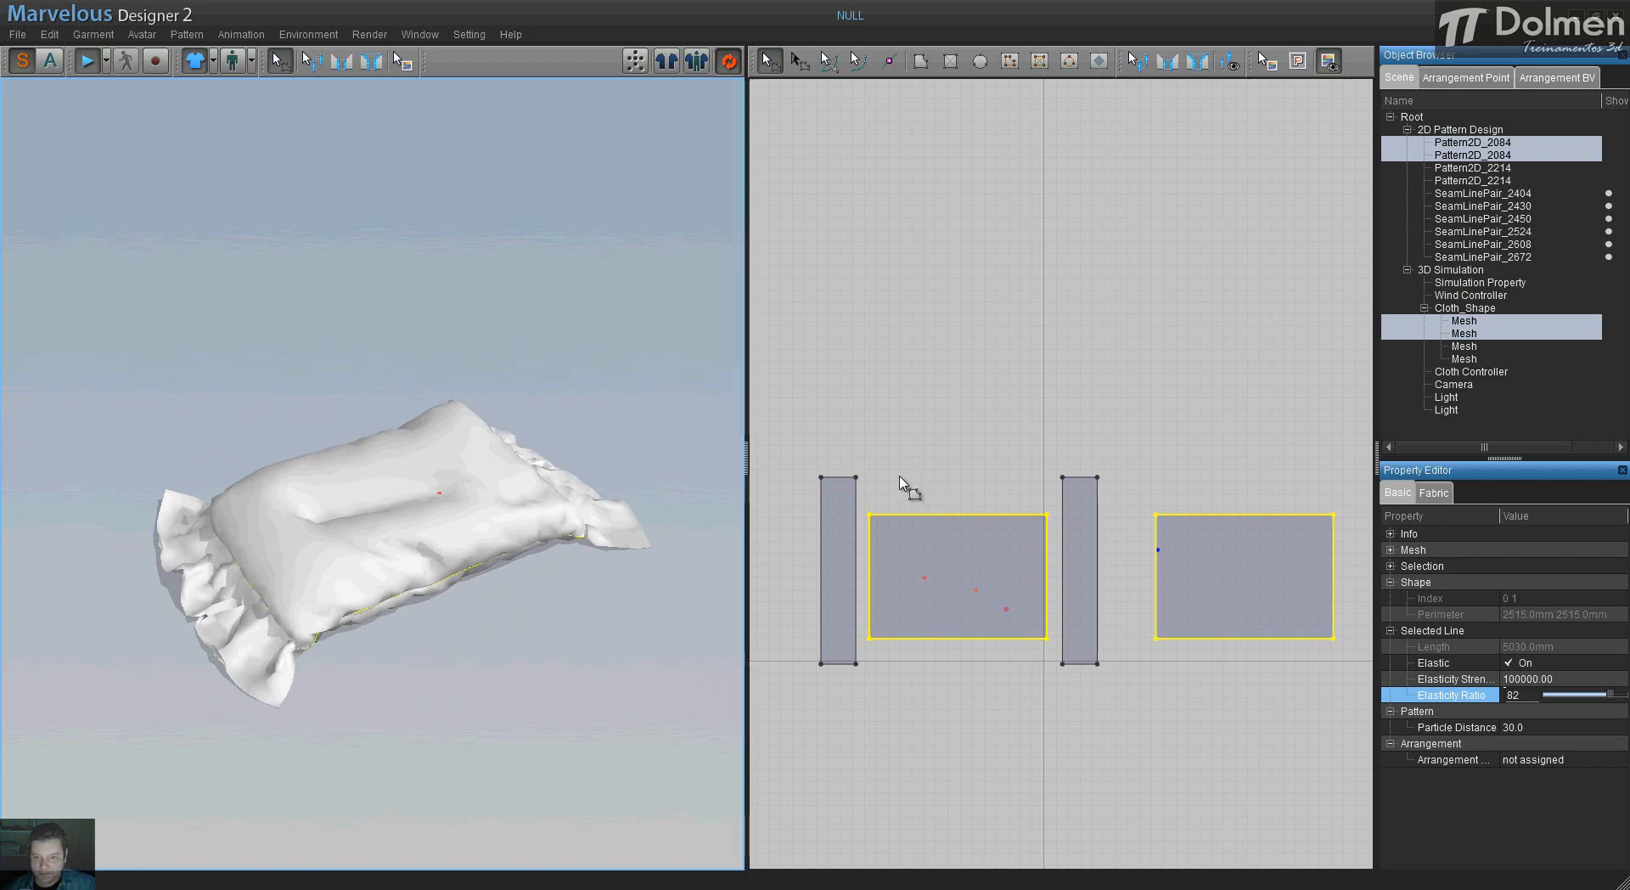
- Set the particle distance of all four patterns to 10, let the cloth settle, and stop the simulation
drag(787, 427, 1356, 732)
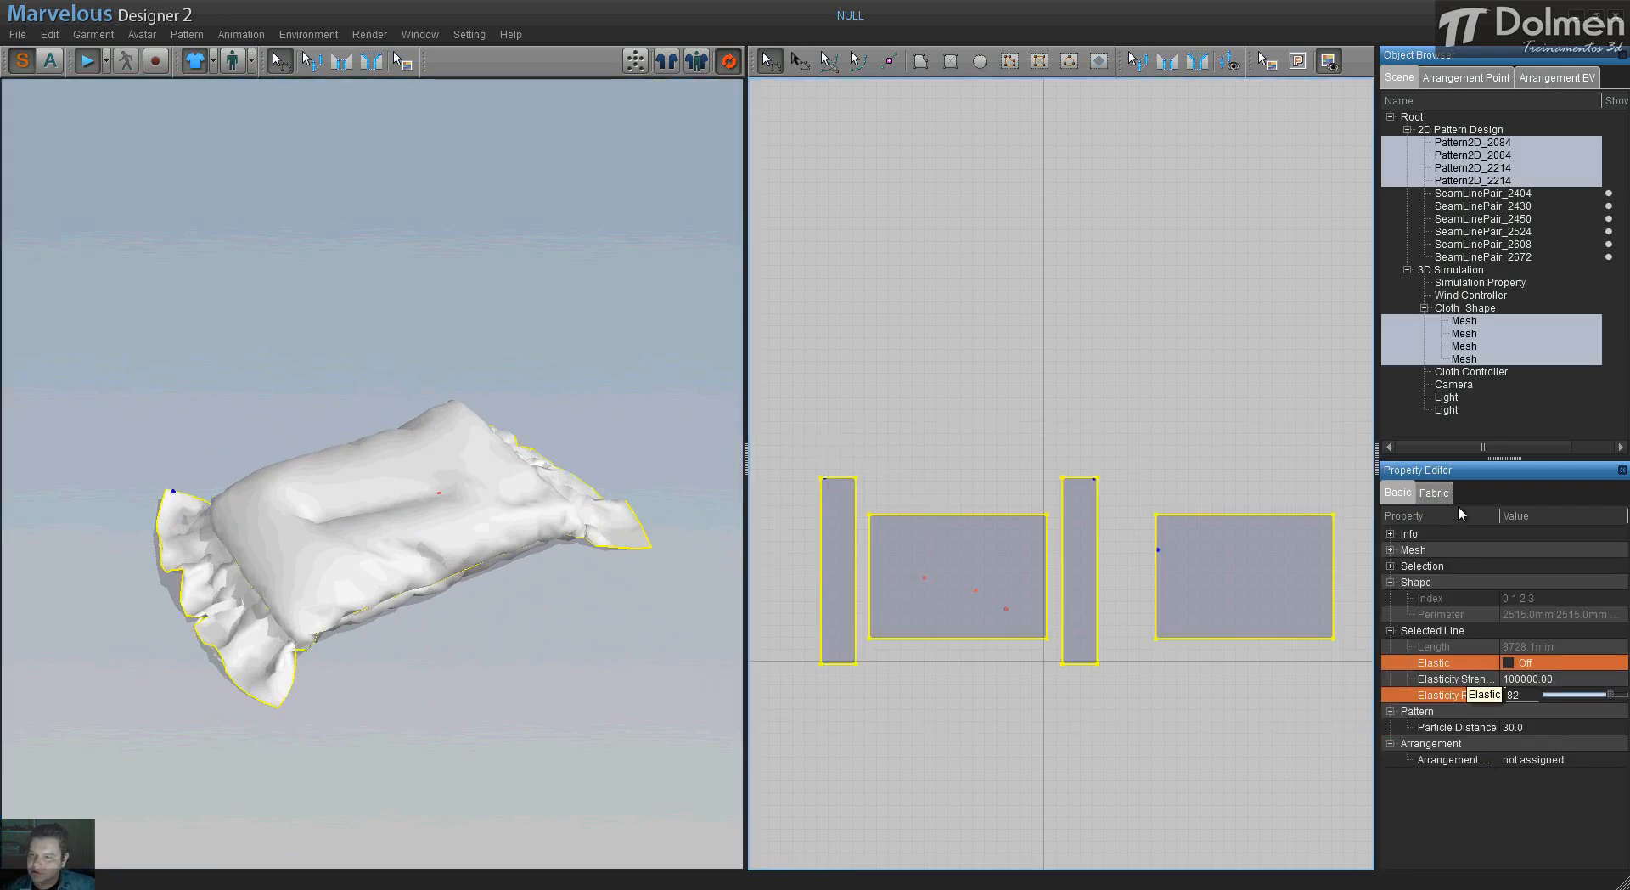
click(1543, 727)
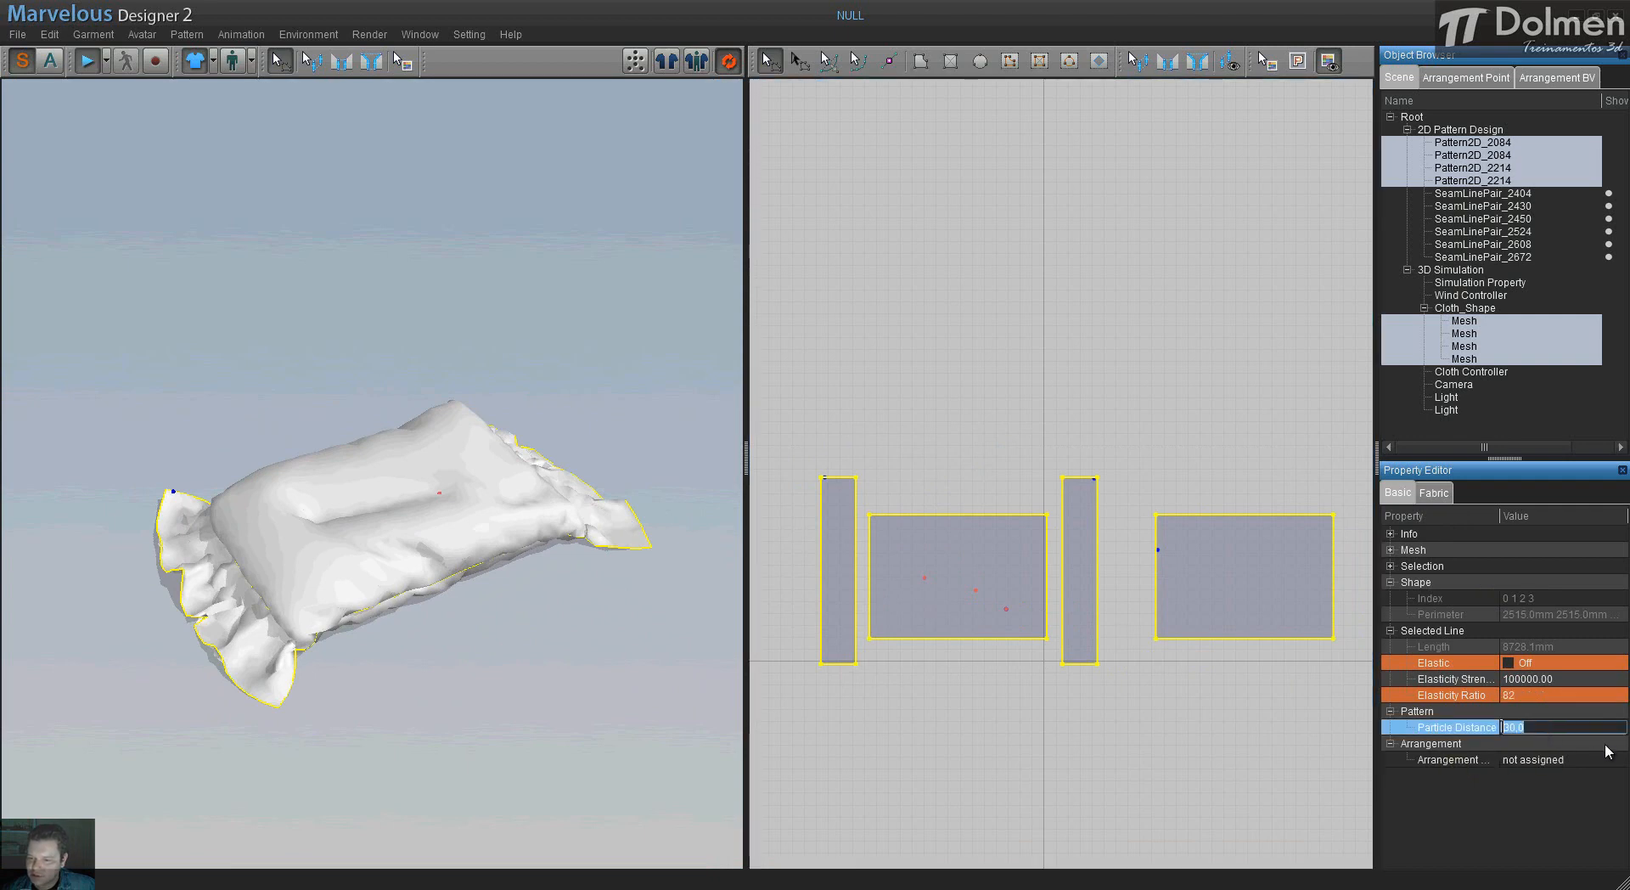
text(10)
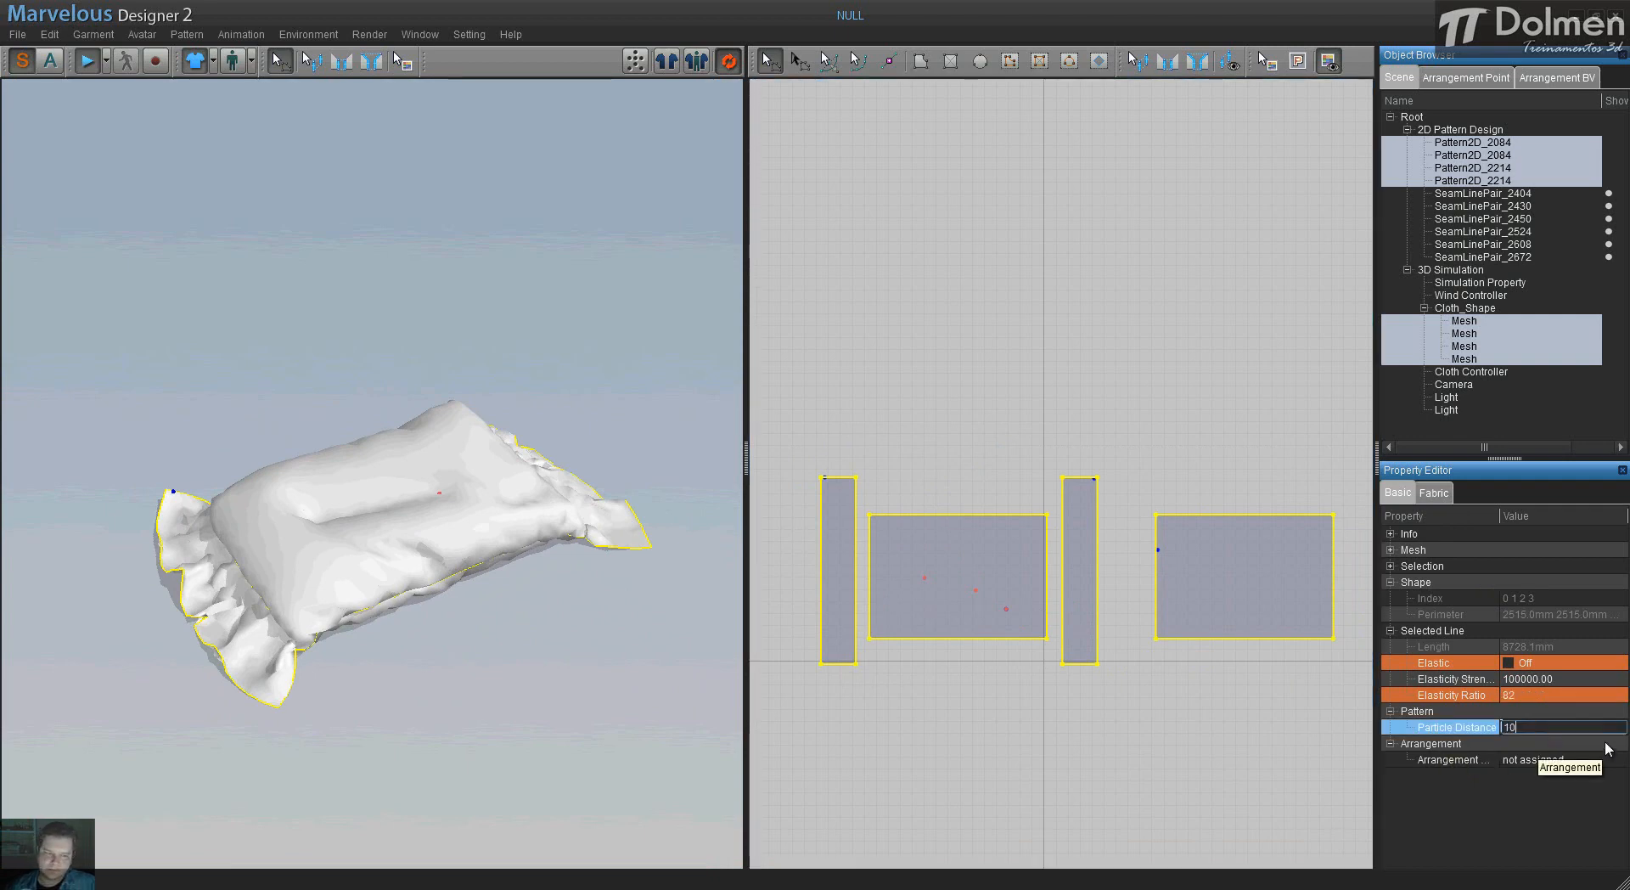
key(Return)
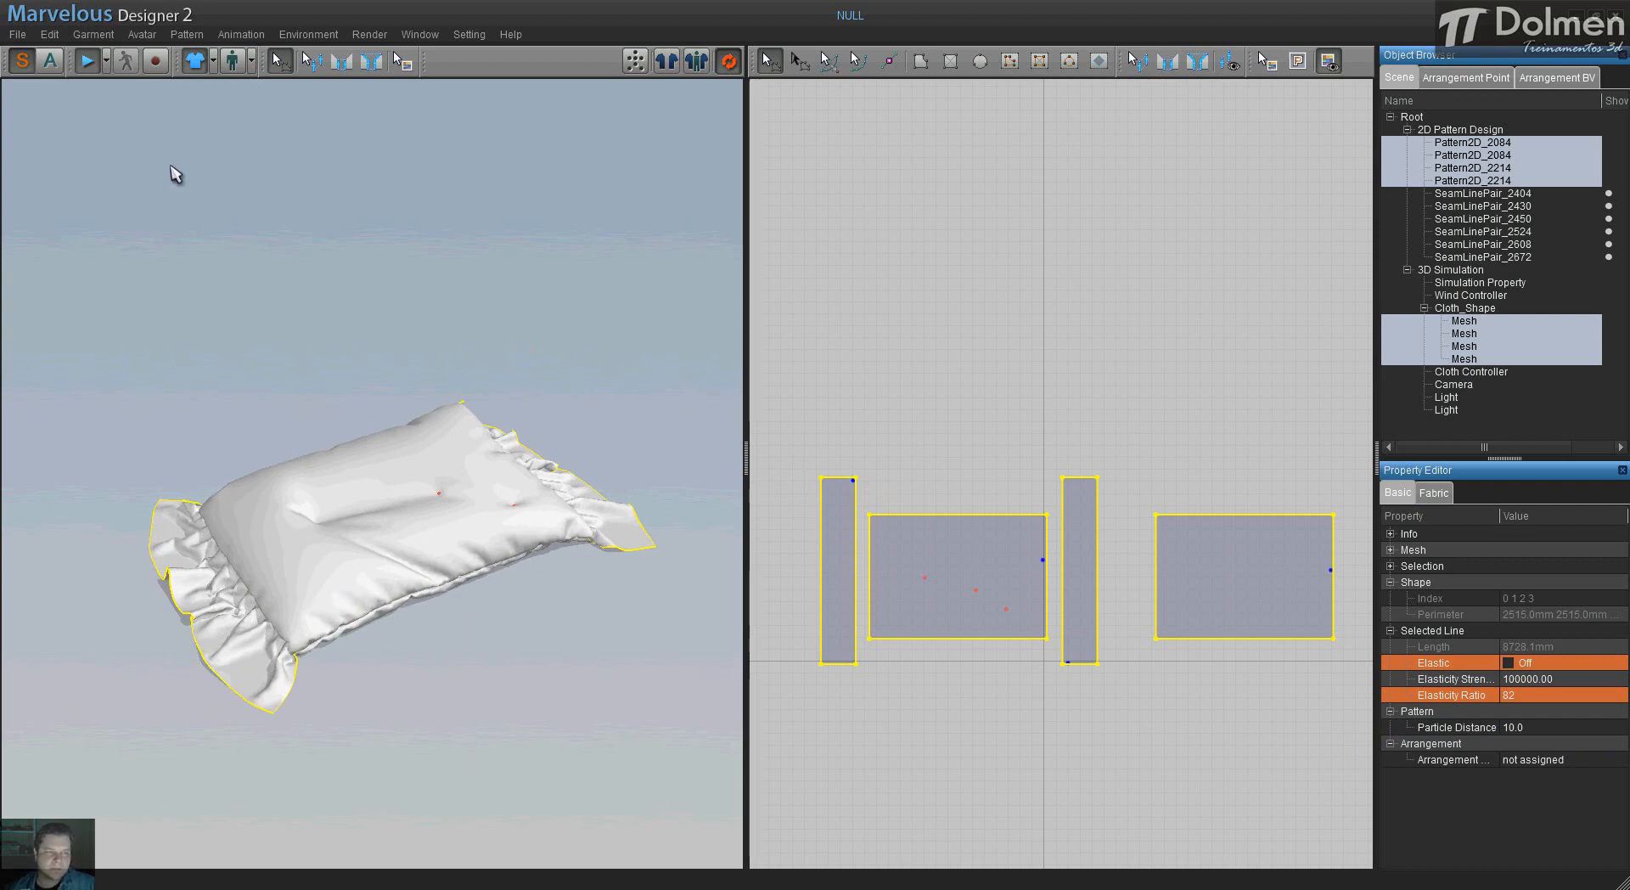
key(space)
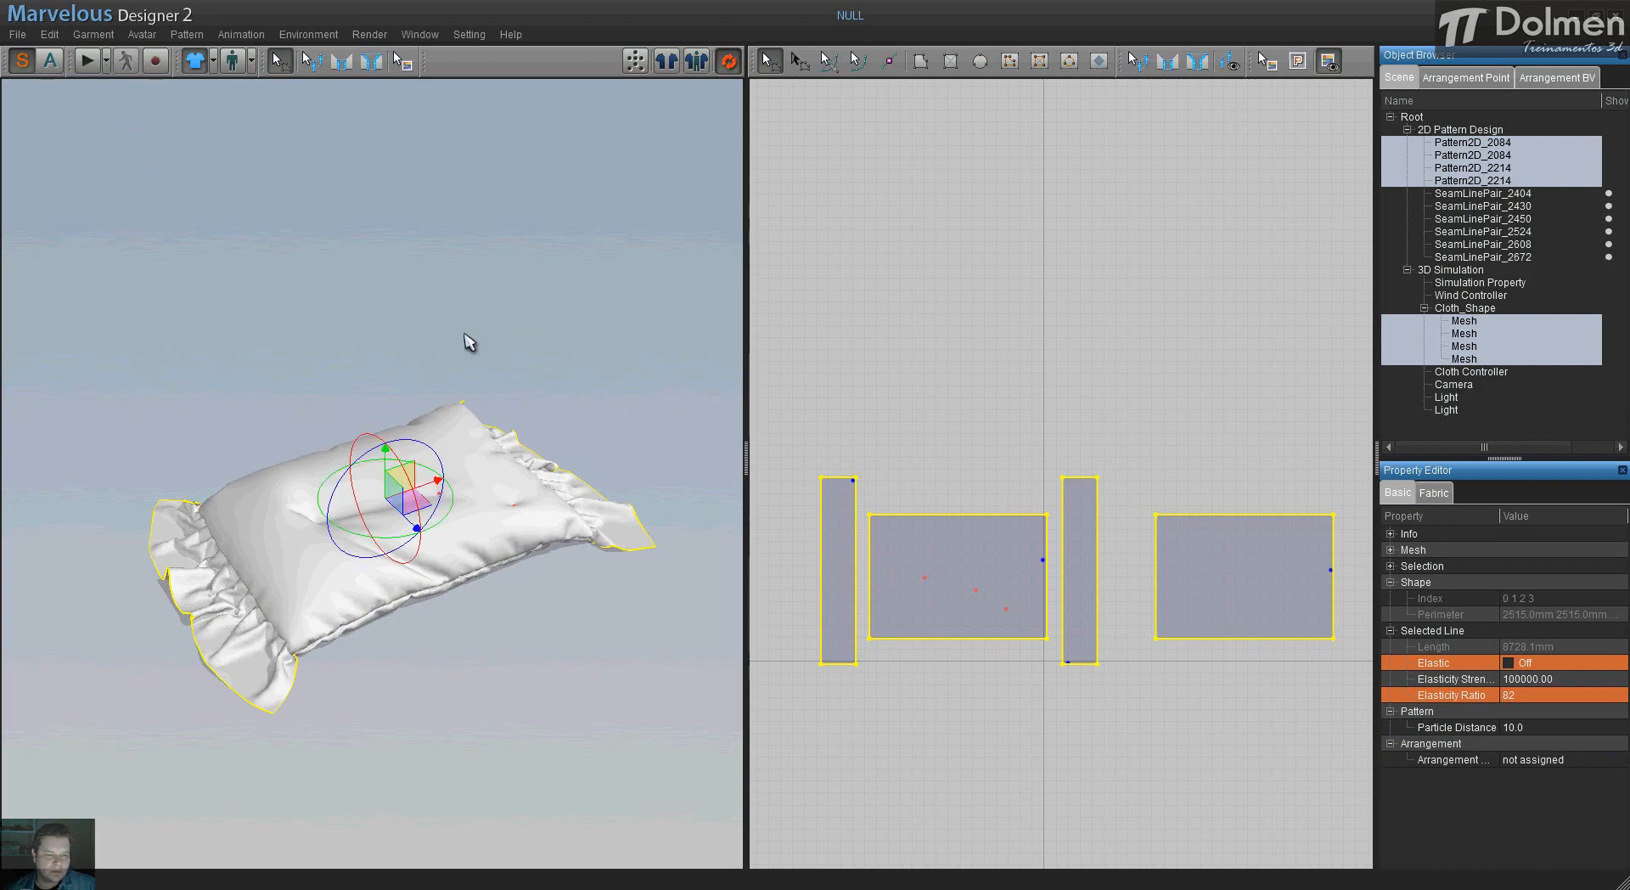
mouse_move(376, 533)
right_down()
mouse_move(169, 498)
mouse_move(145, 475)
mouse_move(388, 532)
right_up()
middle_drag(384, 523, 399, 523)
click(494, 372)
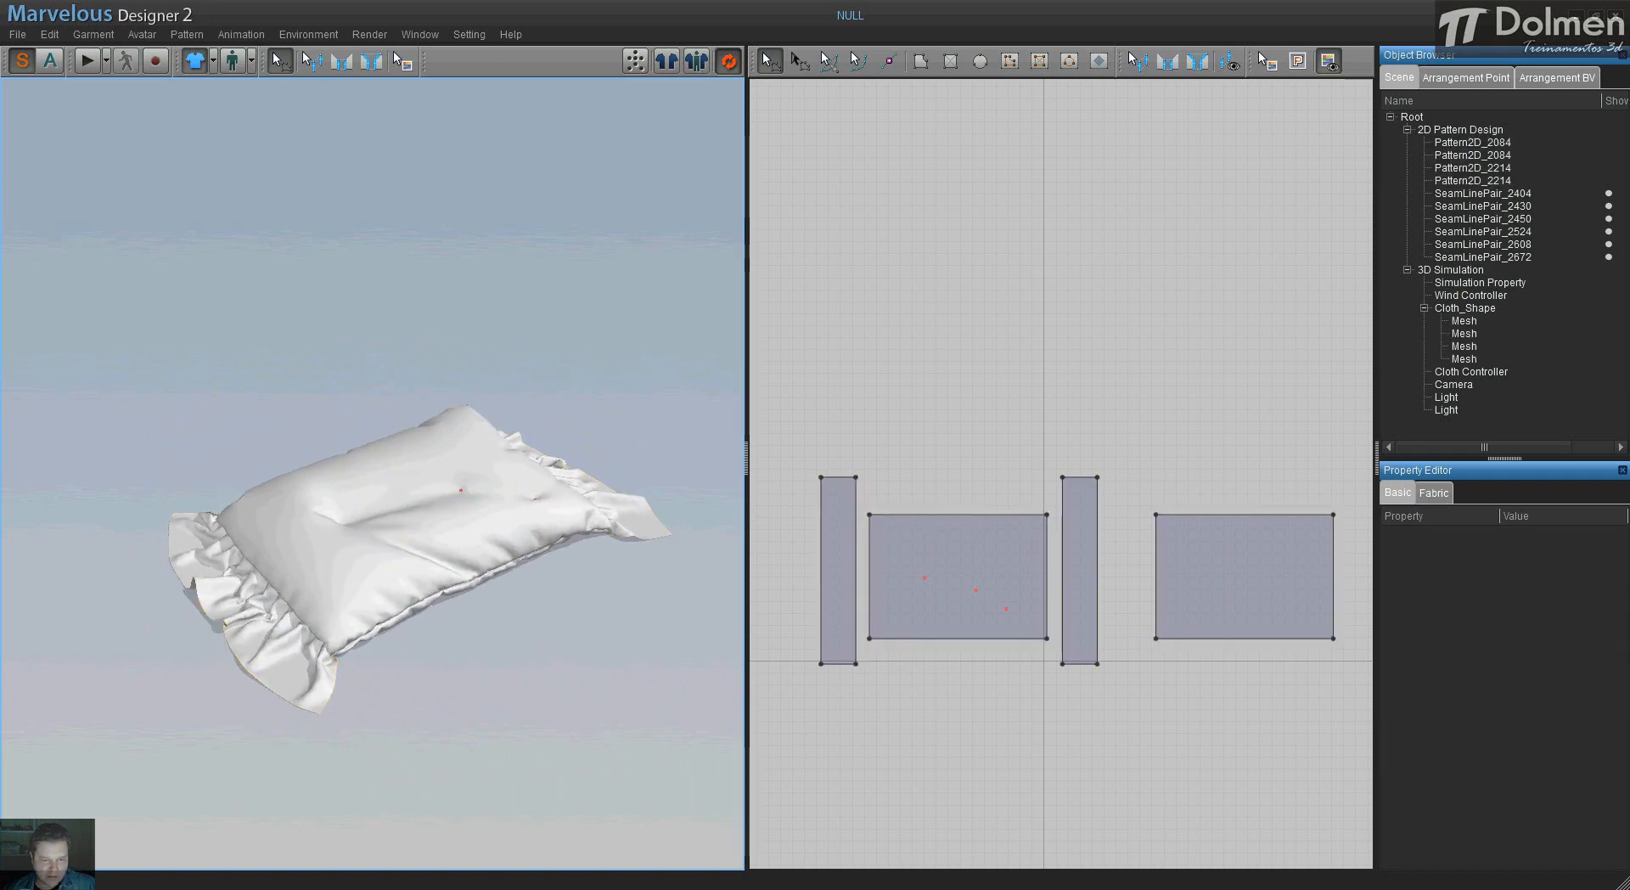
- Switch to the Tecidos folder in the file explorer and apply the camurça02 texture to both large rectangles
key(alt+Tab)
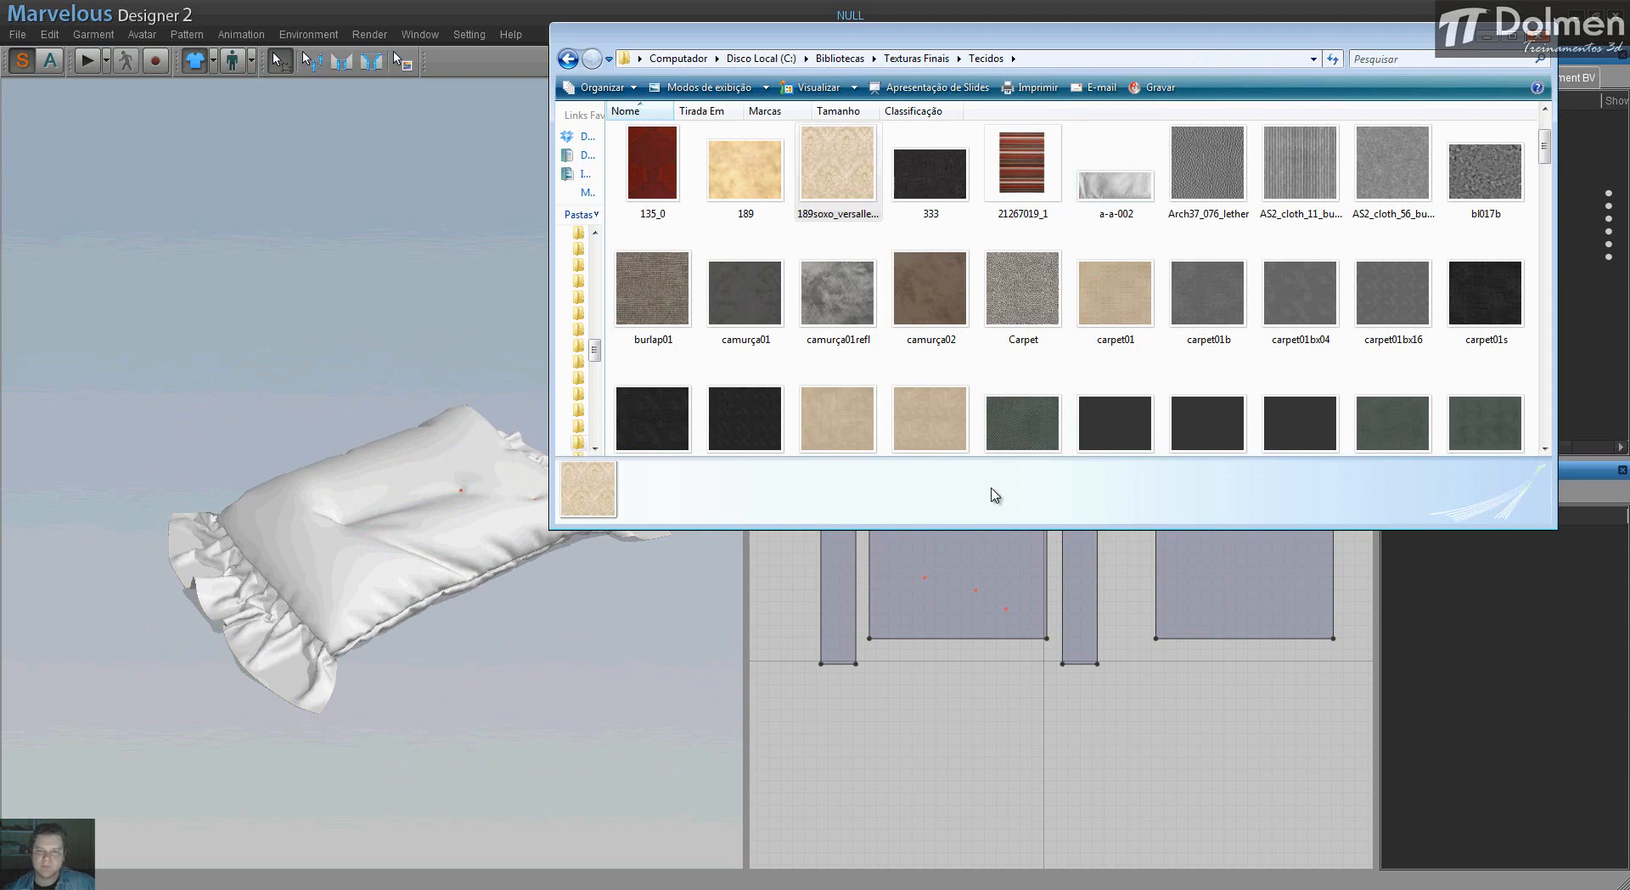
drag(995, 42, 992, 5)
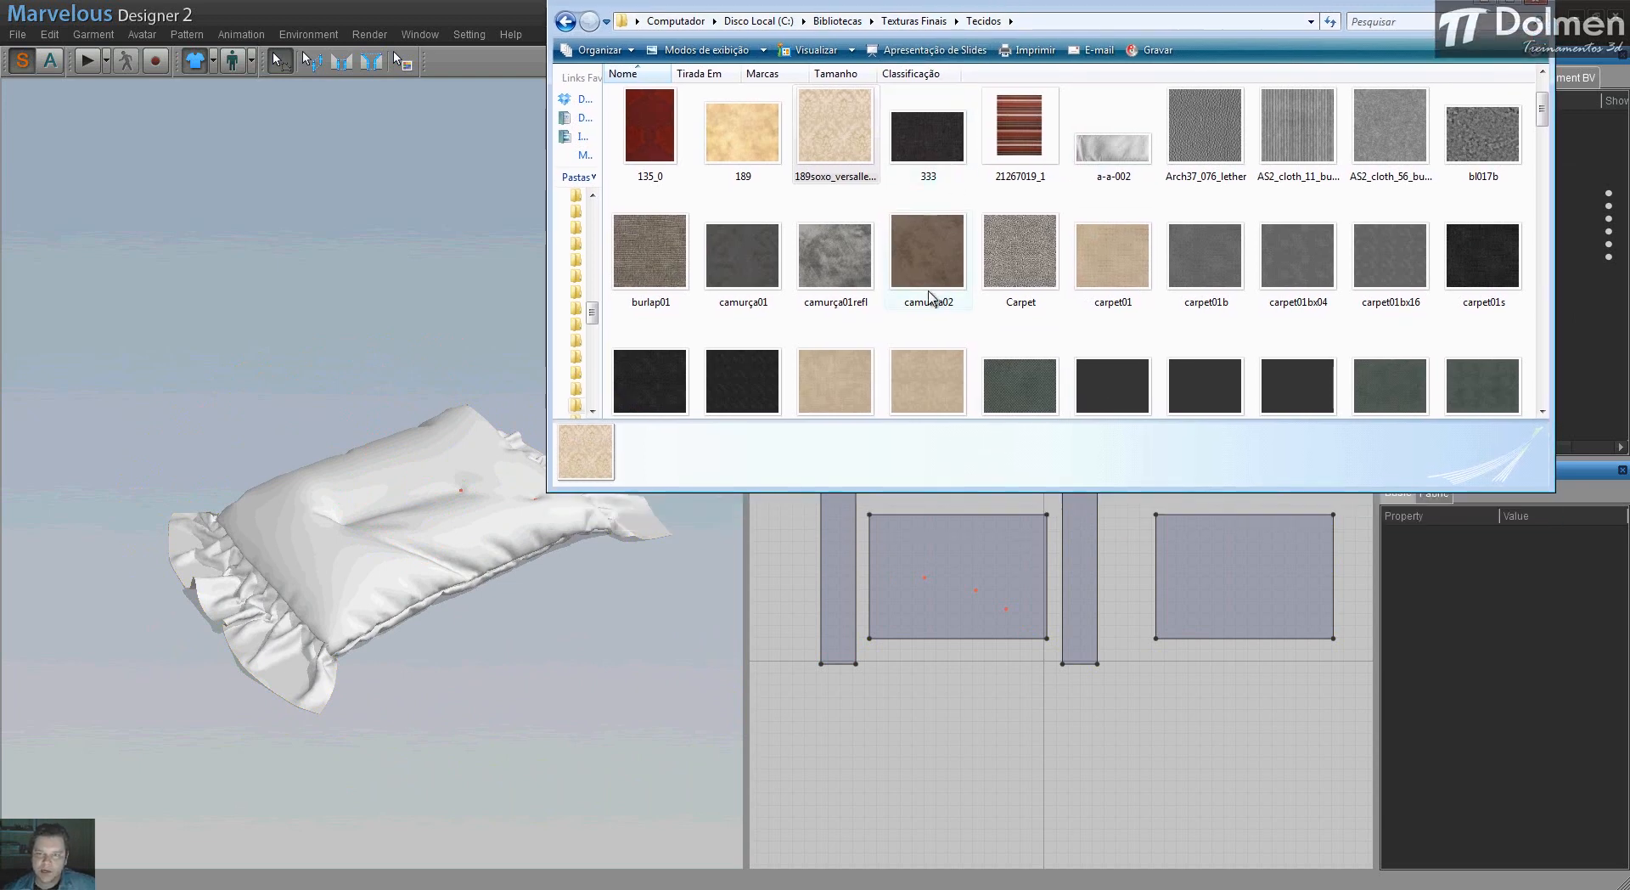
click(928, 244)
drag(929, 236, 976, 603)
drag(929, 249, 1206, 584)
- Apply the fabric_03 texture from the Tecidos folder to both narrow side strips and return to Marvelous Designer
scroll(978, 285, down, 10)
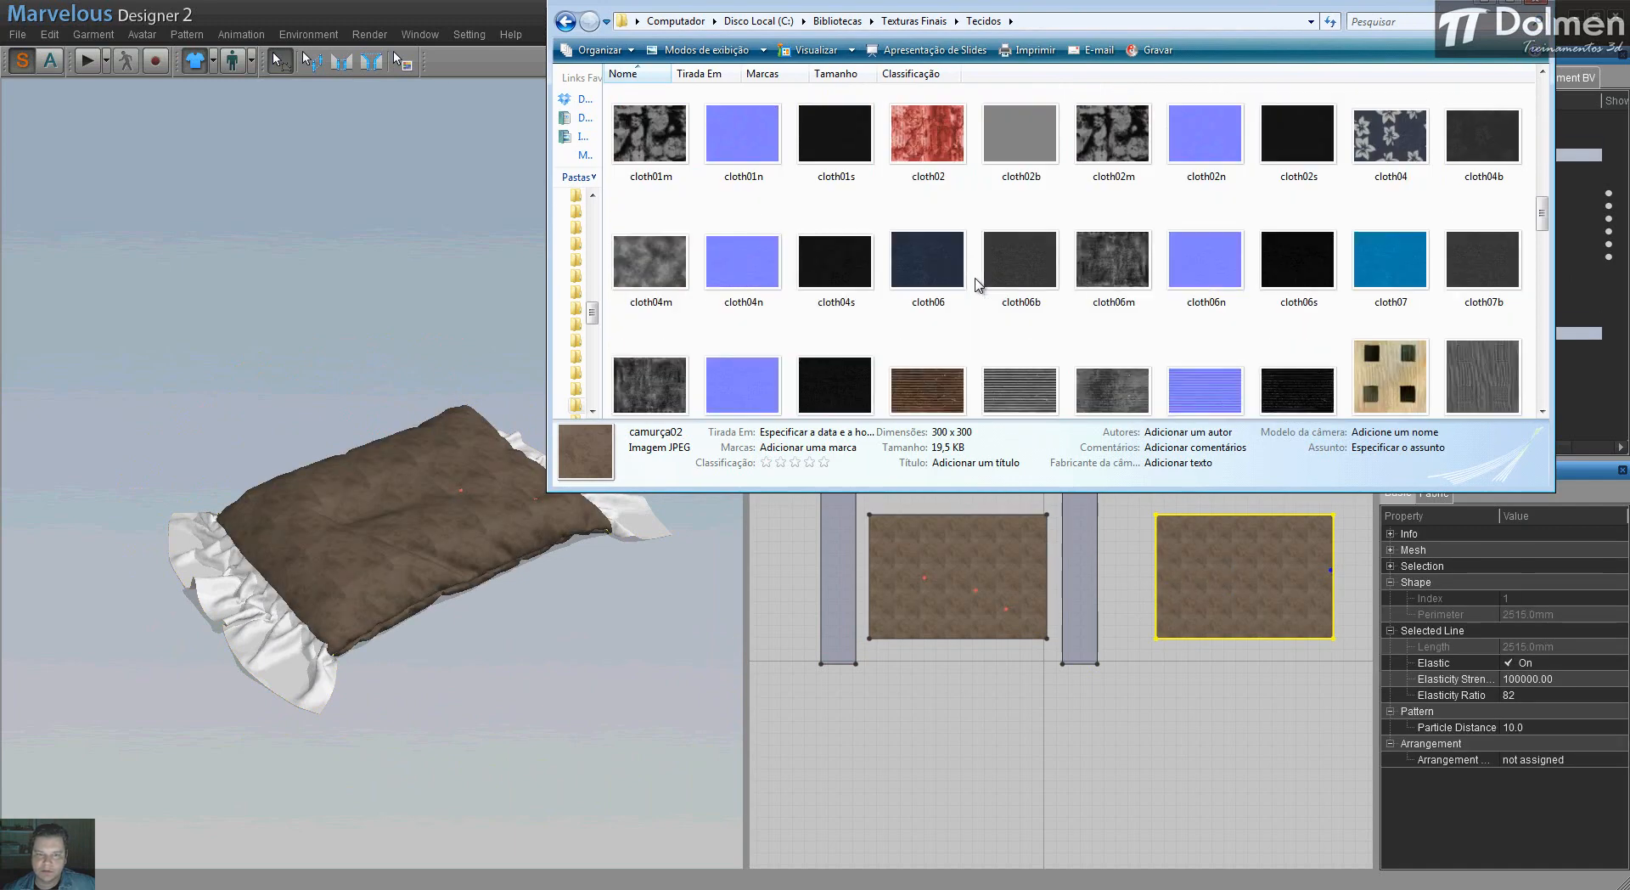
scroll(978, 285, down, 5)
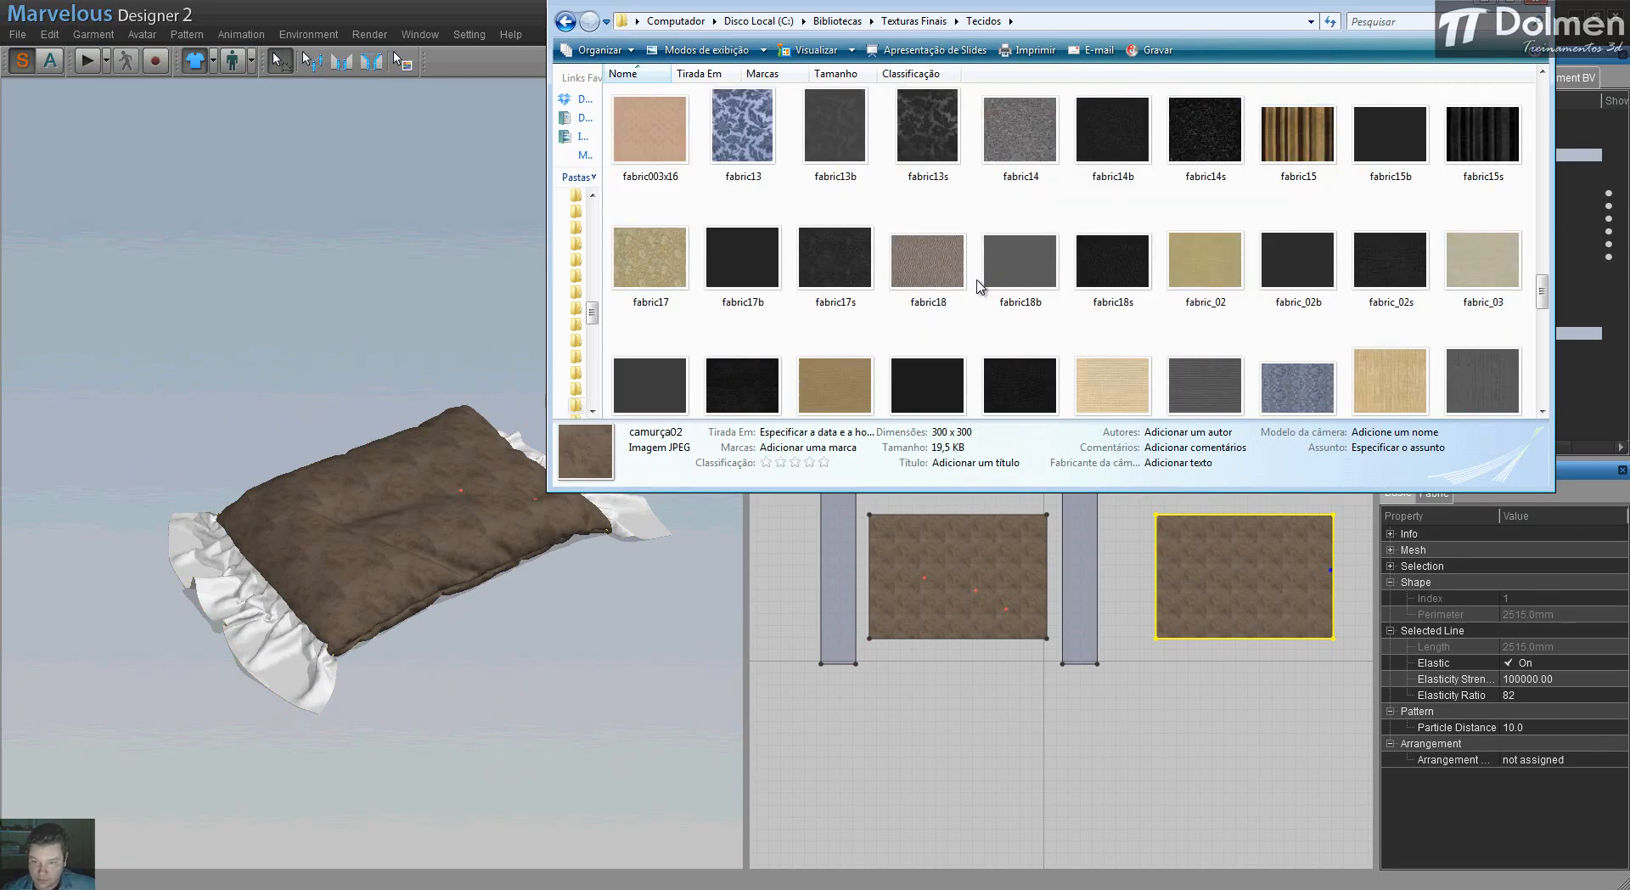
drag(1462, 266, 842, 584)
drag(1481, 199, 1084, 596)
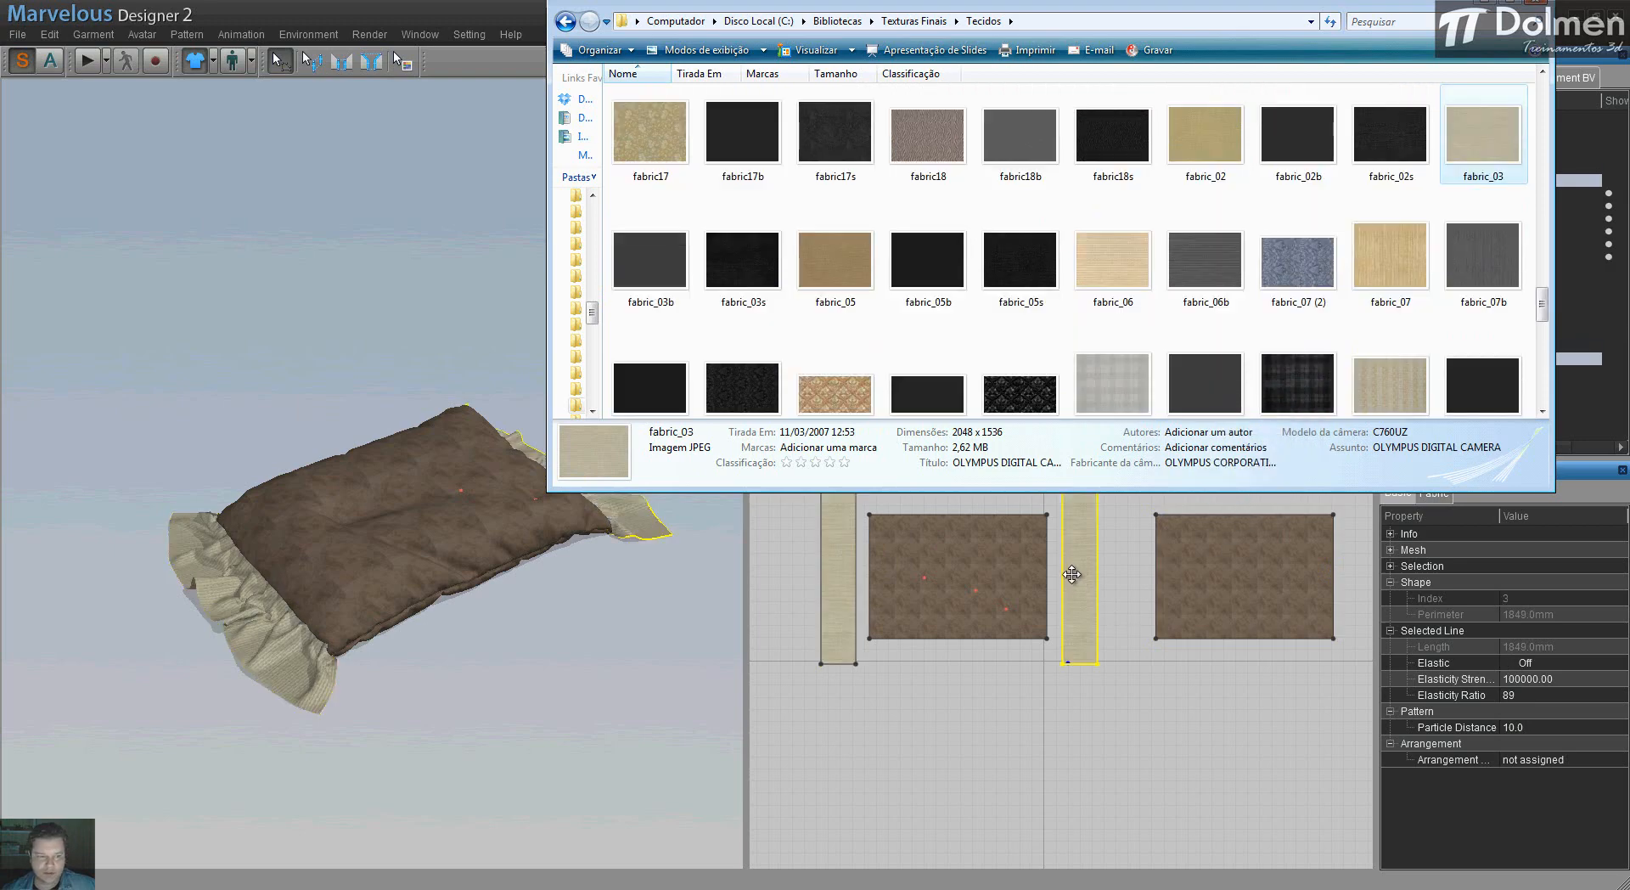
click(1483, 2)
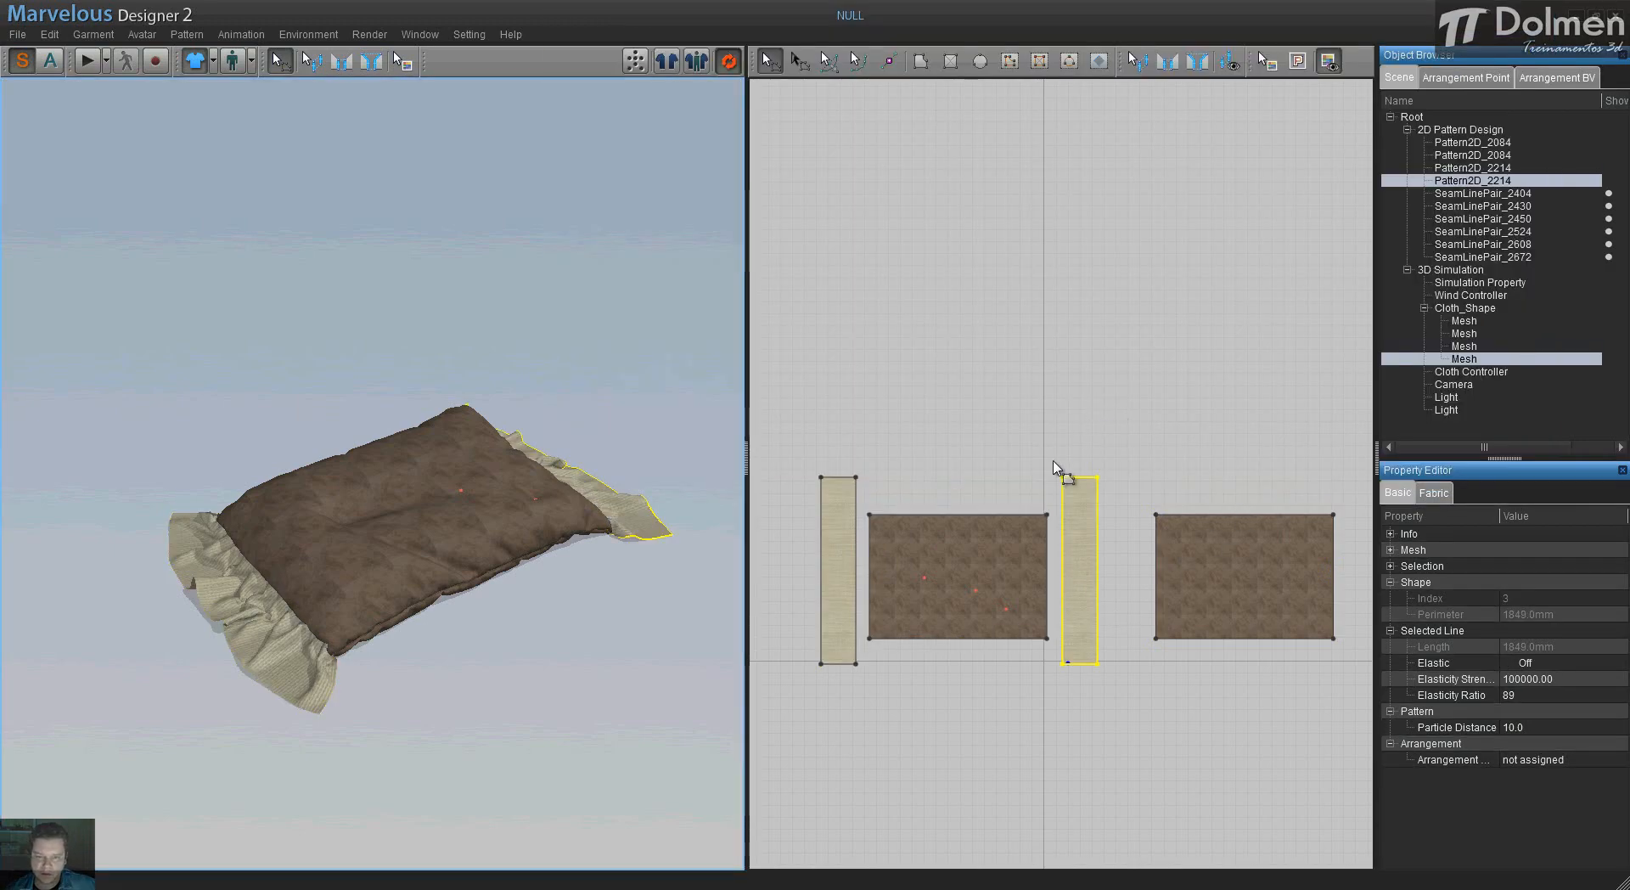
- For the two large rectangles, lock the texture's aspect ratio and set its width to 800
click(971, 542)
shift+click(1218, 548)
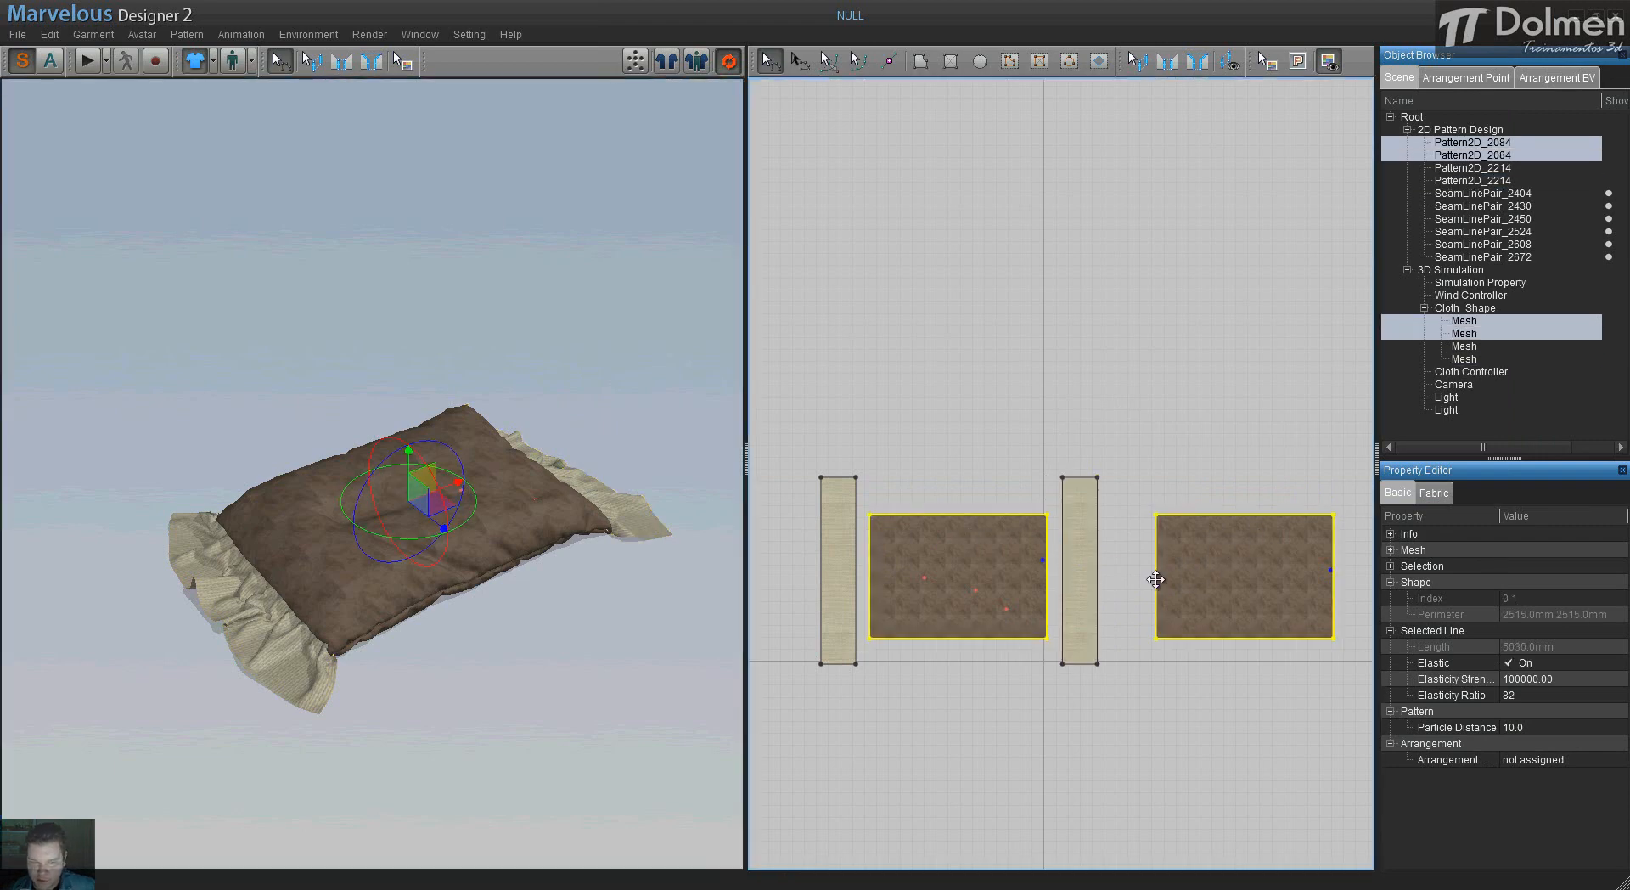
scroll(273, 563, up, 5)
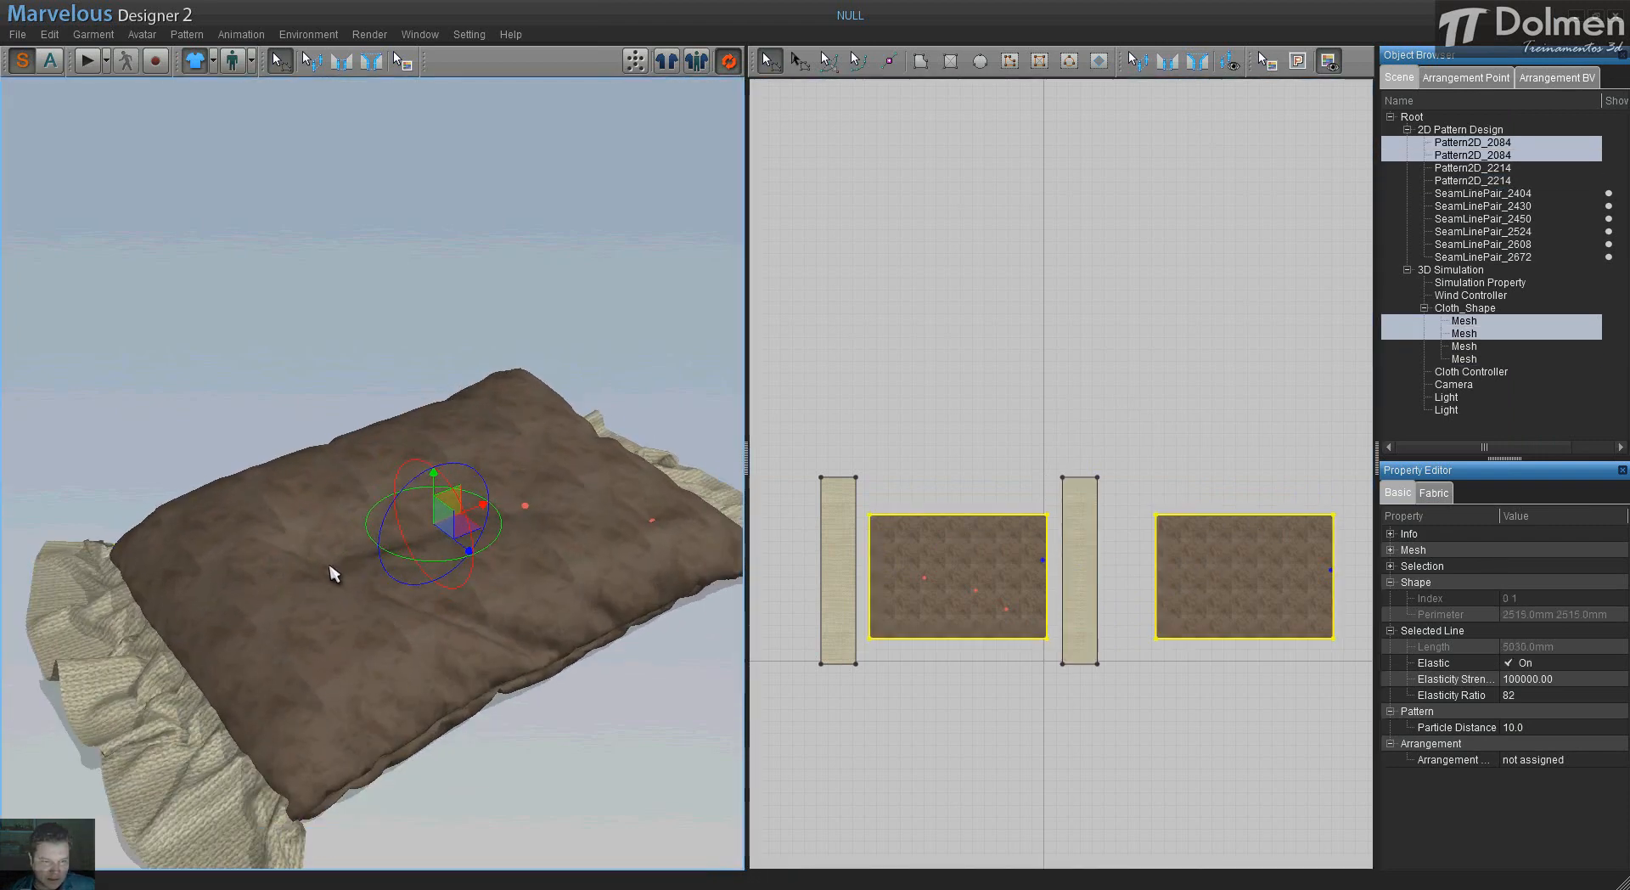
scroll(374, 575, up, 1)
scroll(374, 577, down, 2)
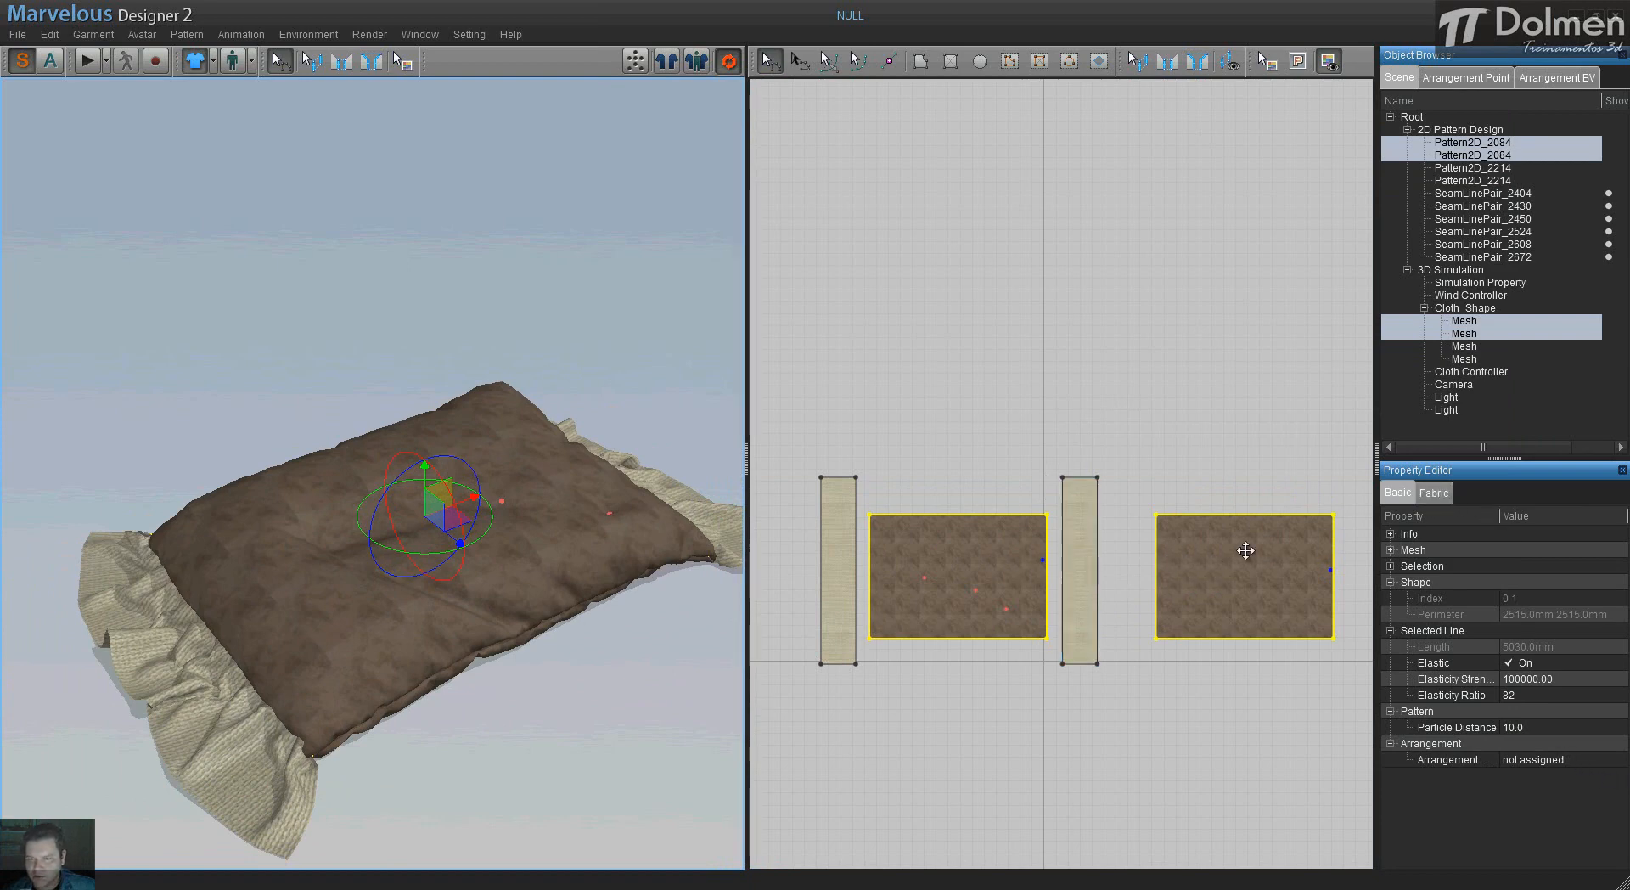
click(1438, 492)
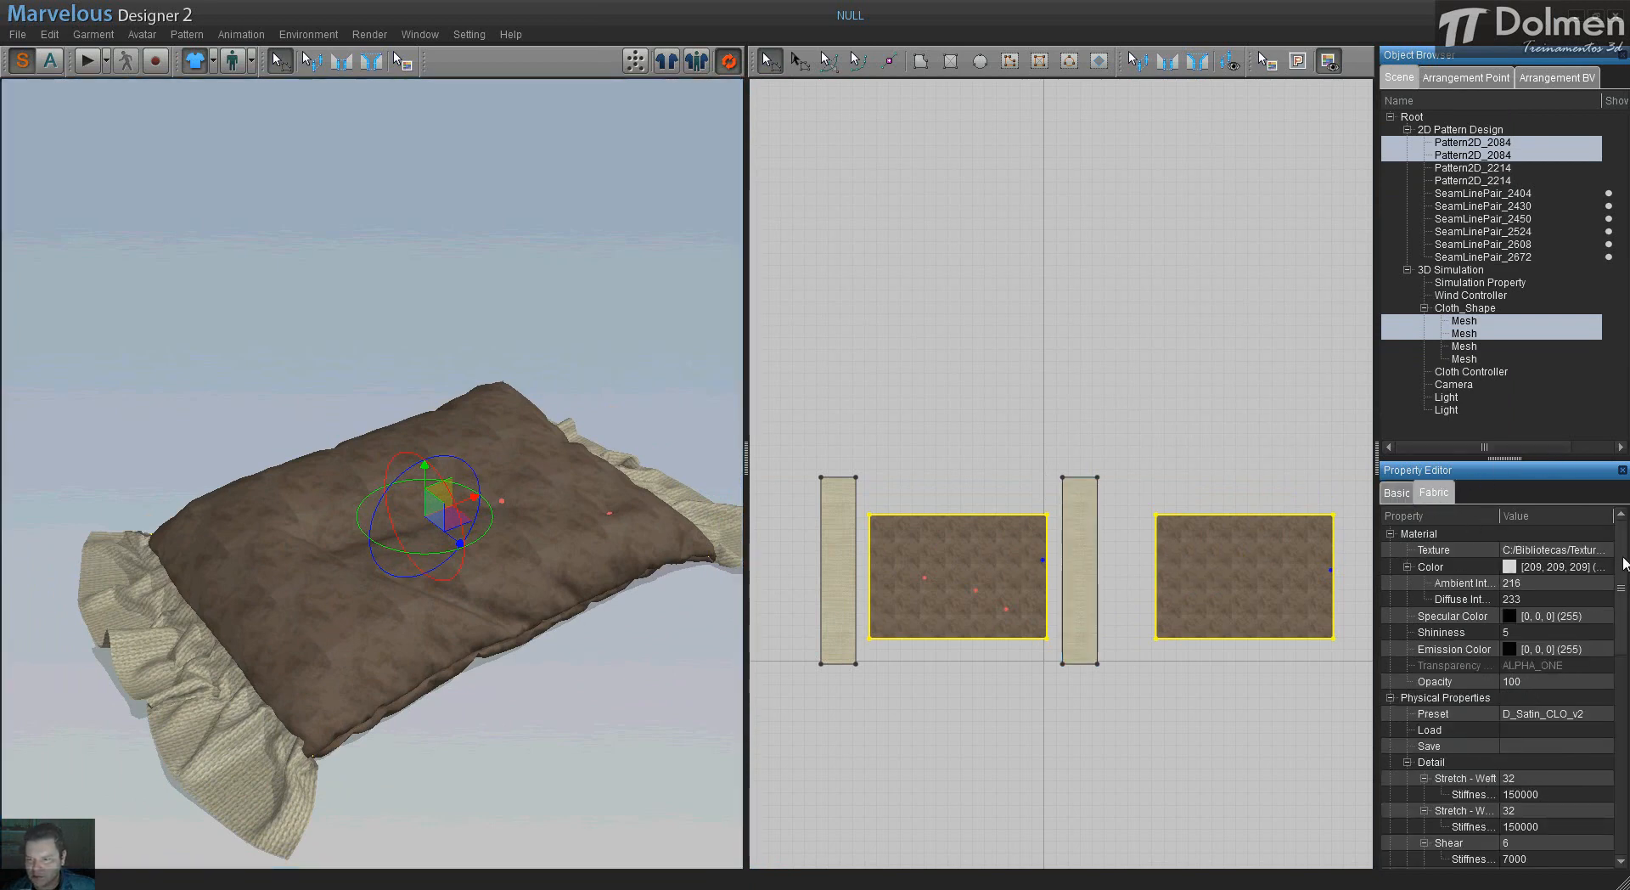
drag(1622, 559, 1623, 807)
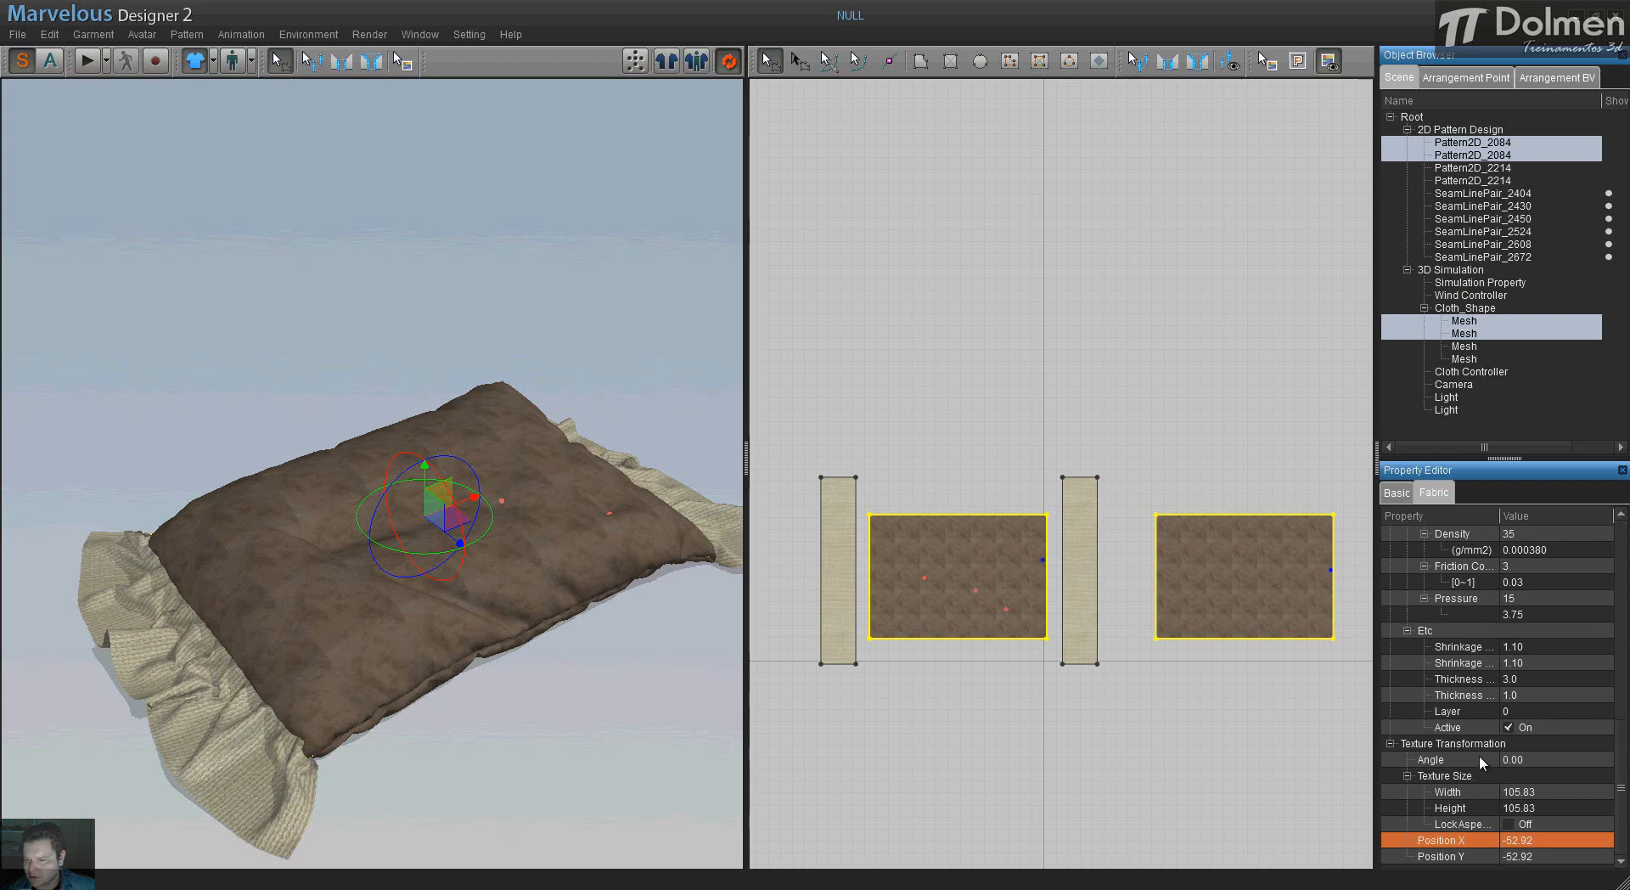
click(1510, 826)
click(1546, 791)
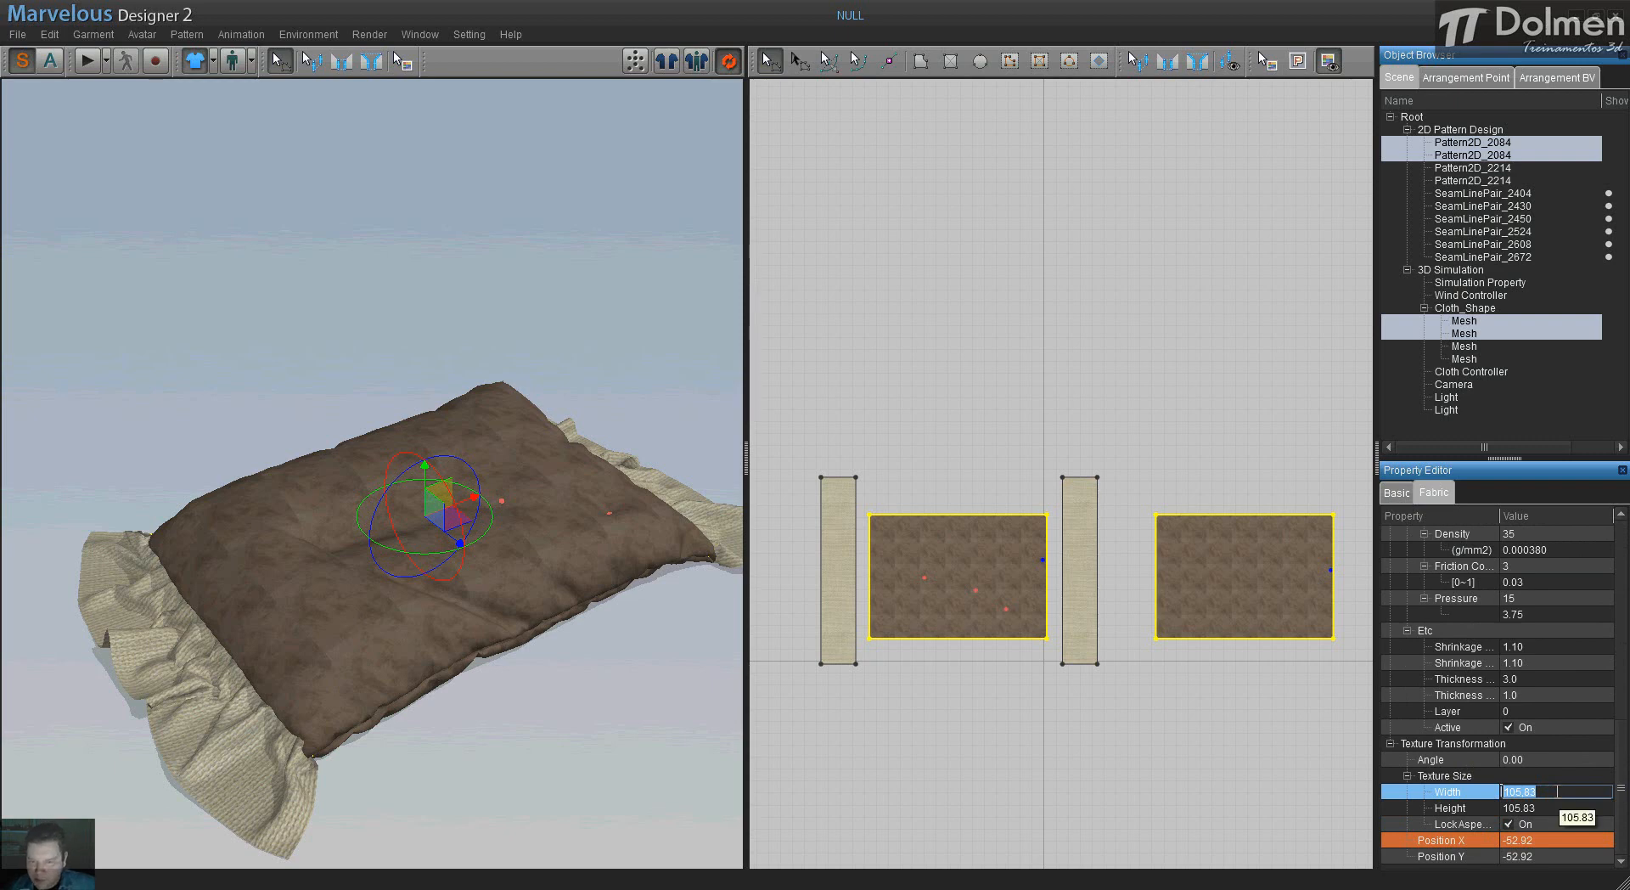
text(800)
key(Return)
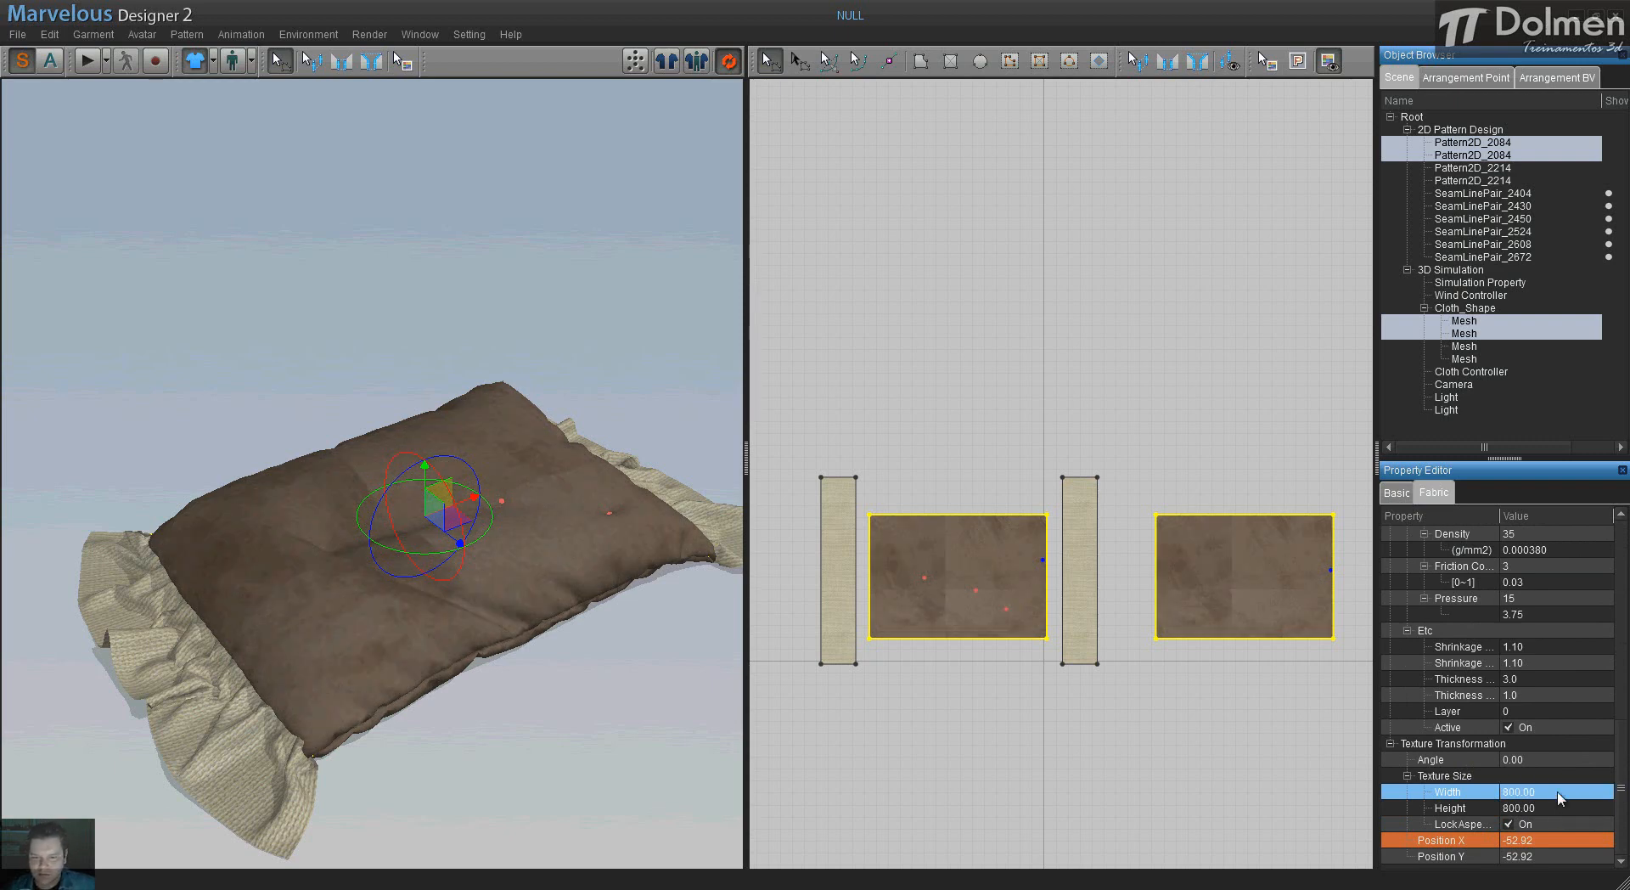
- Set the texture's X and Y positions to 0 for both large rectangles, and deselect them
click(1543, 841)
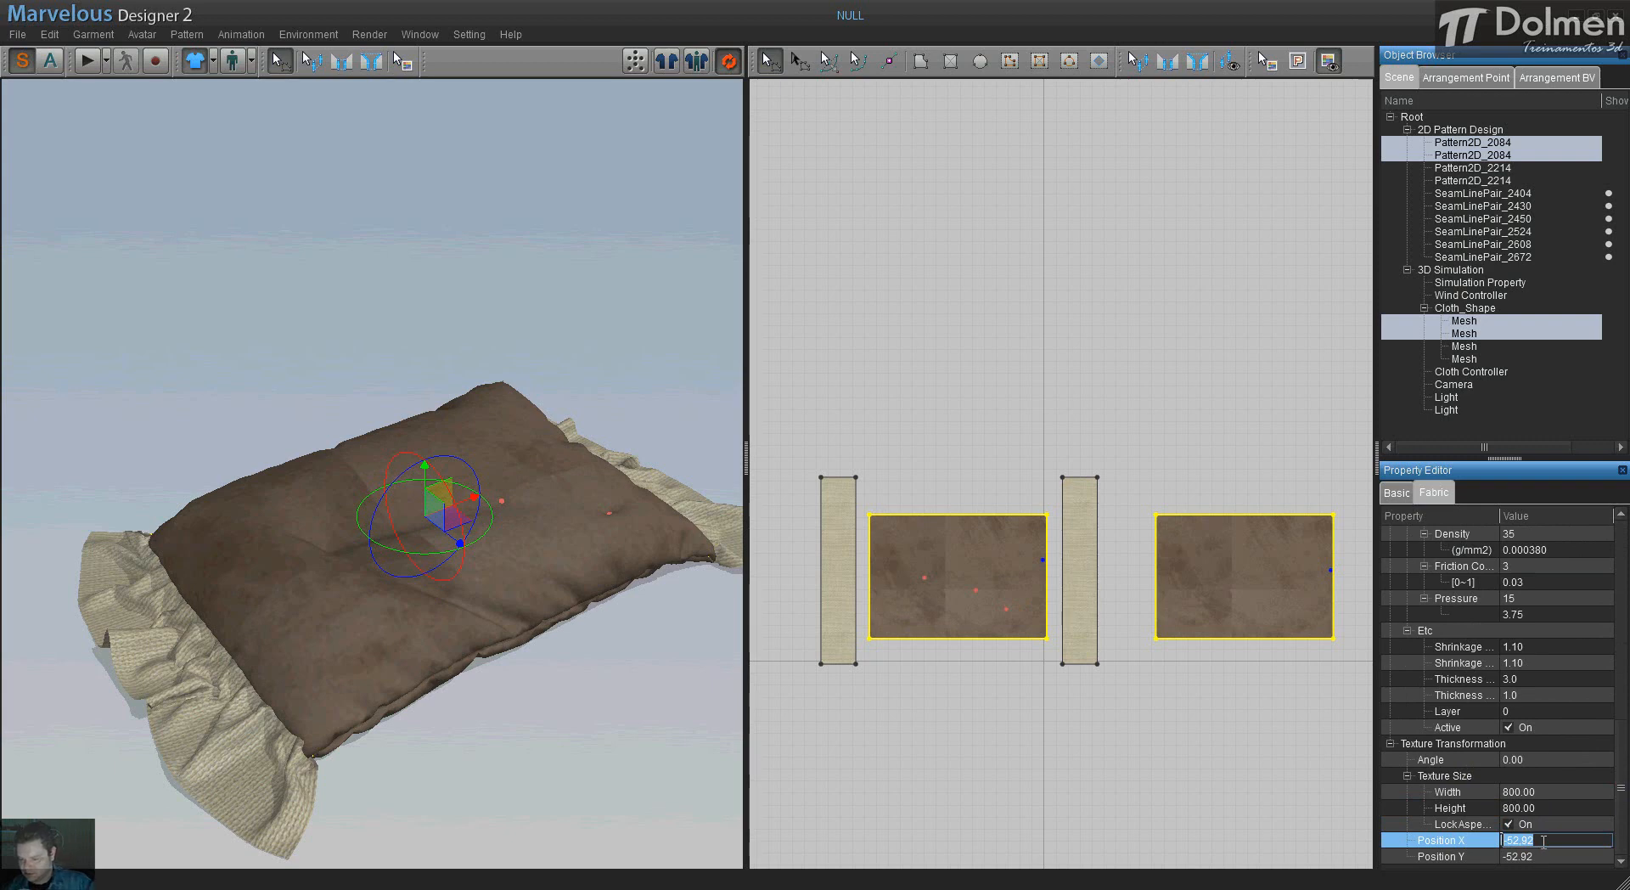
text(0)
click(1555, 856)
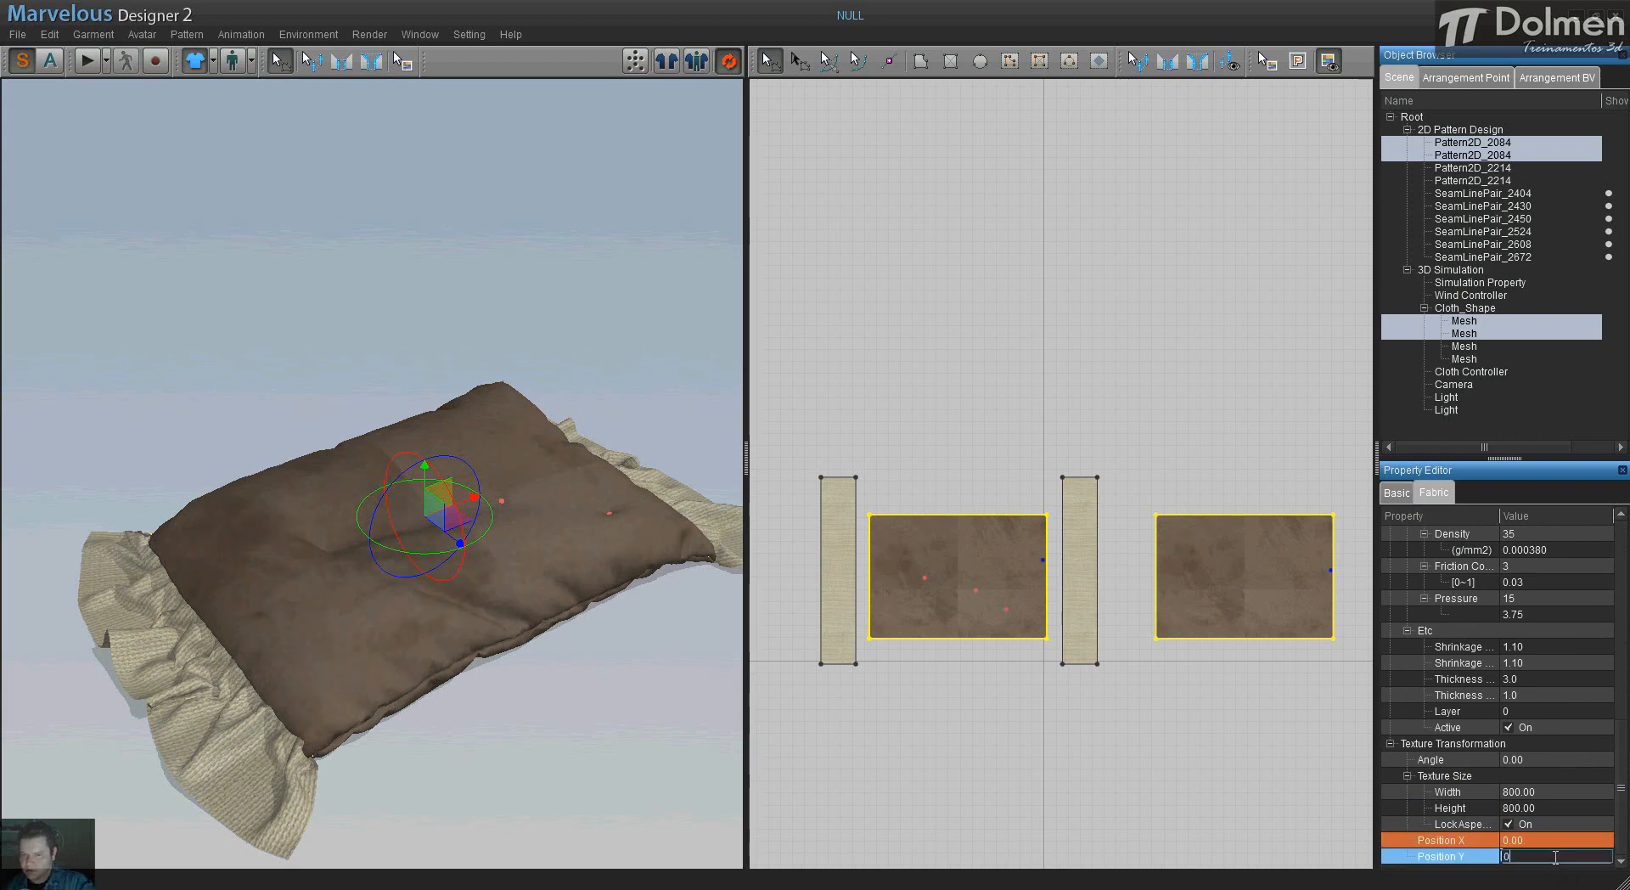
key(Return)
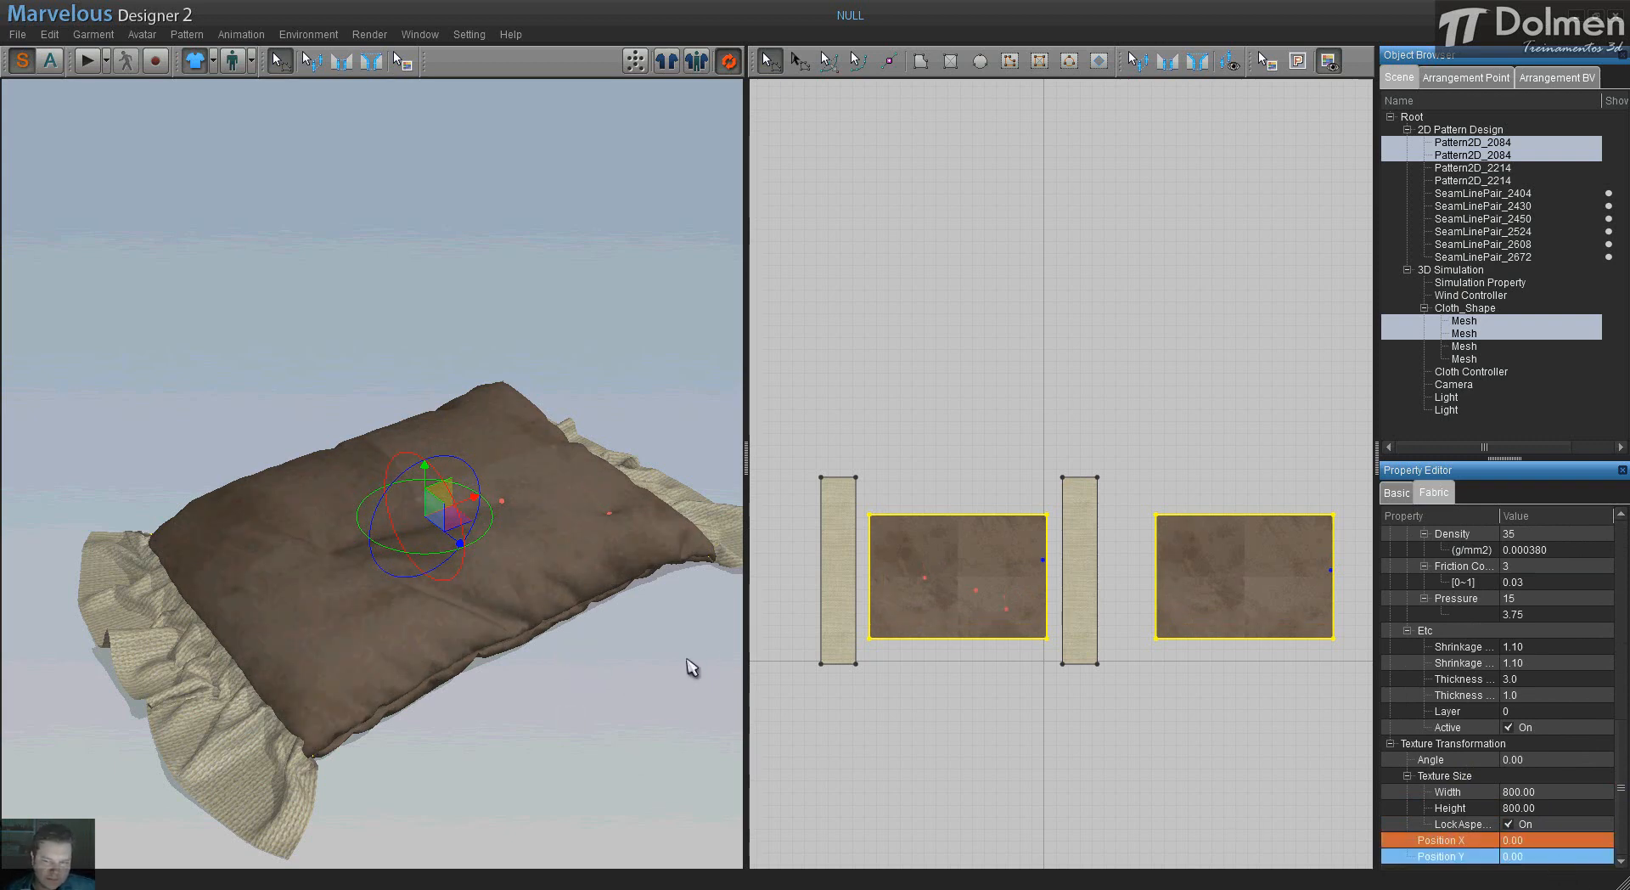
mouse_move(495, 583)
right_down()
mouse_move(408, 633)
mouse_move(404, 668)
mouse_move(317, 563)
mouse_move(439, 577)
mouse_move(418, 603)
mouse_move(488, 567)
right_up()
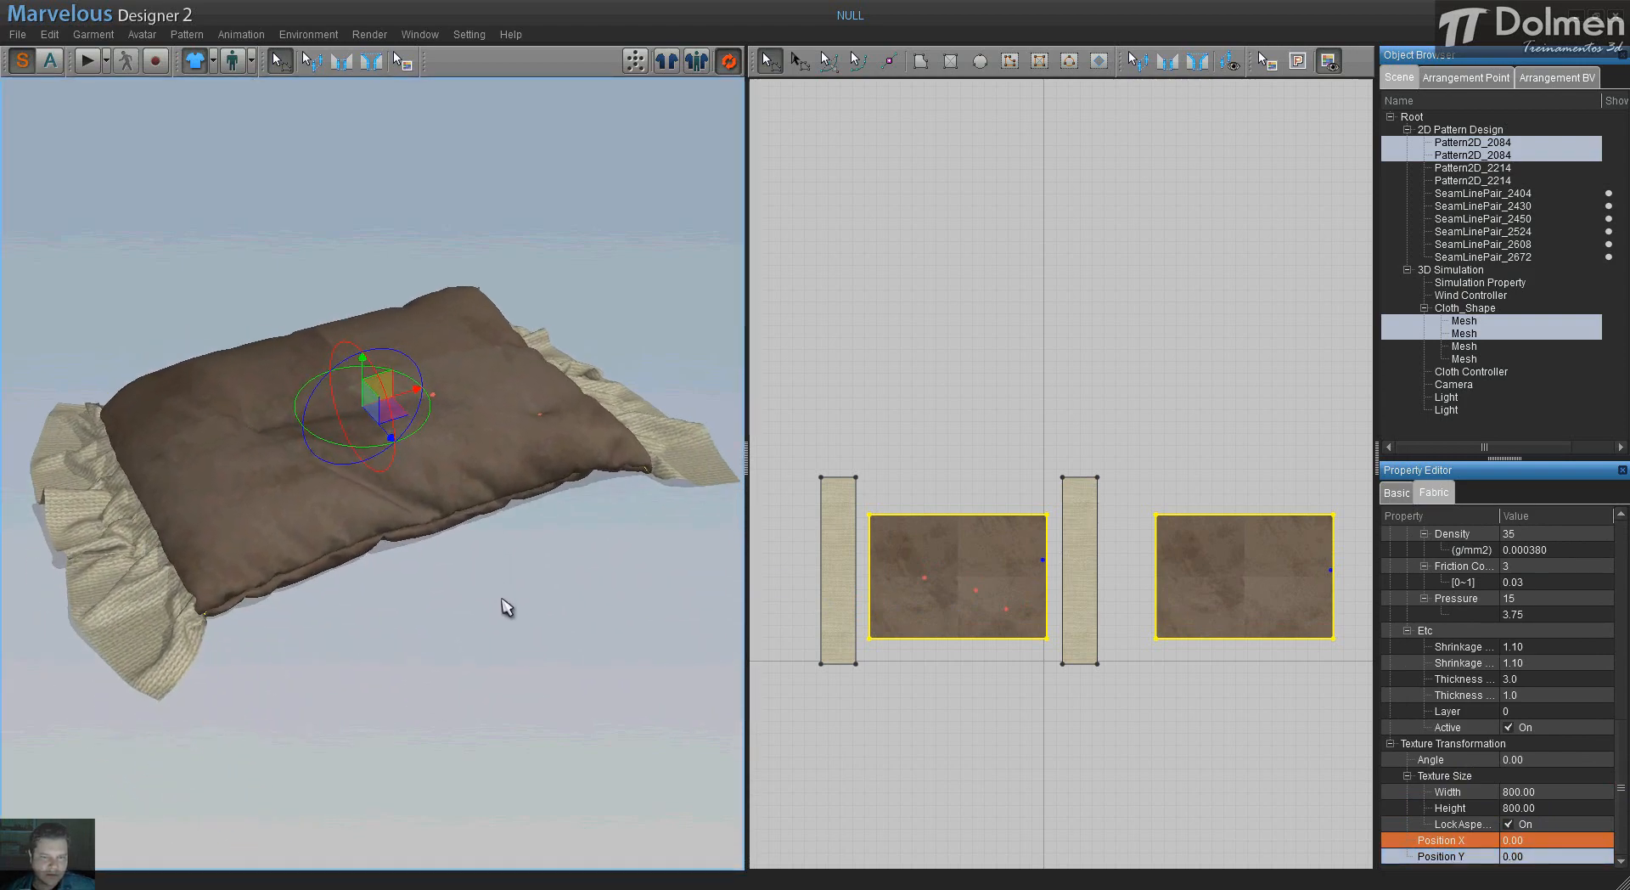
click(508, 606)
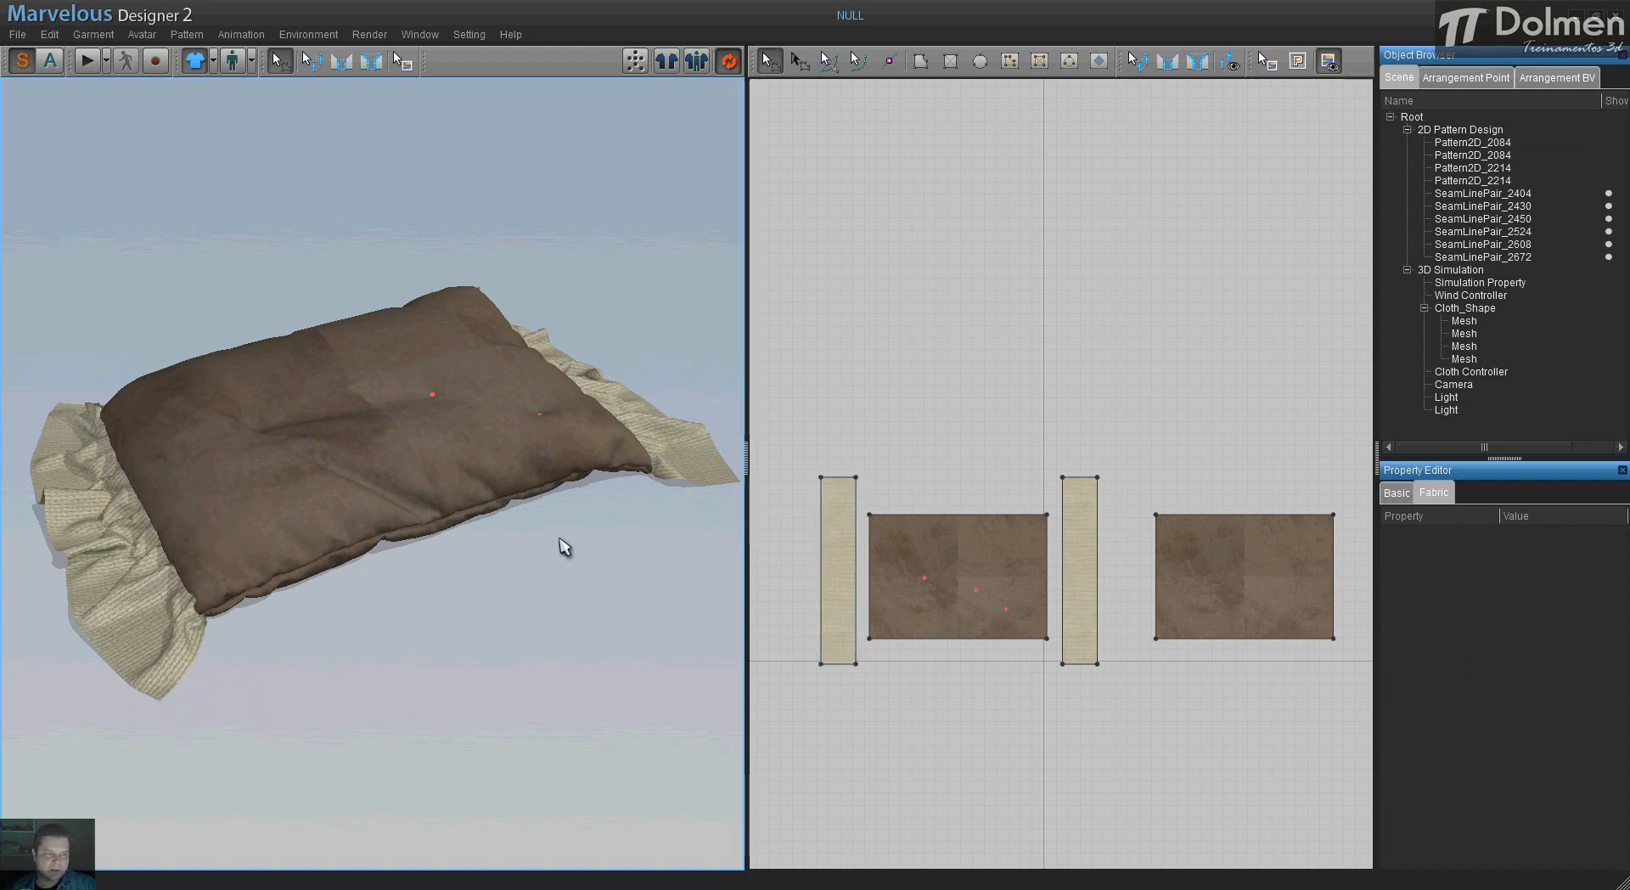
- Export the pillow as the OBJ file 02TravesseiroAbas in the Objetos folder, with cm (DAZ Studio) as the unit
click(17, 34)
mouse_move(74, 132)
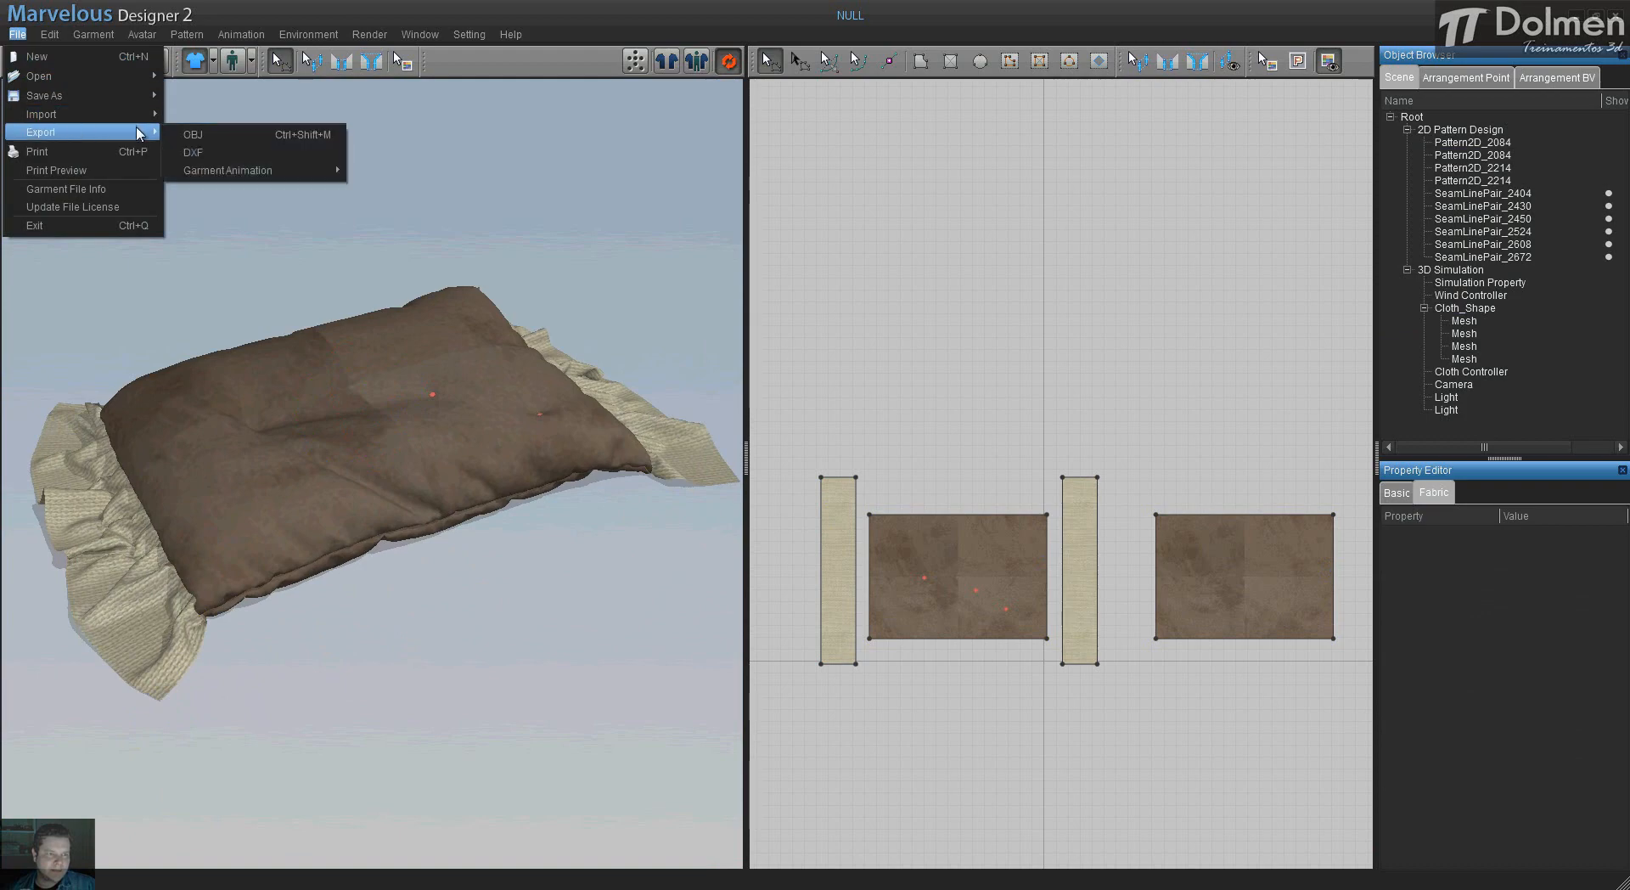
click(211, 136)
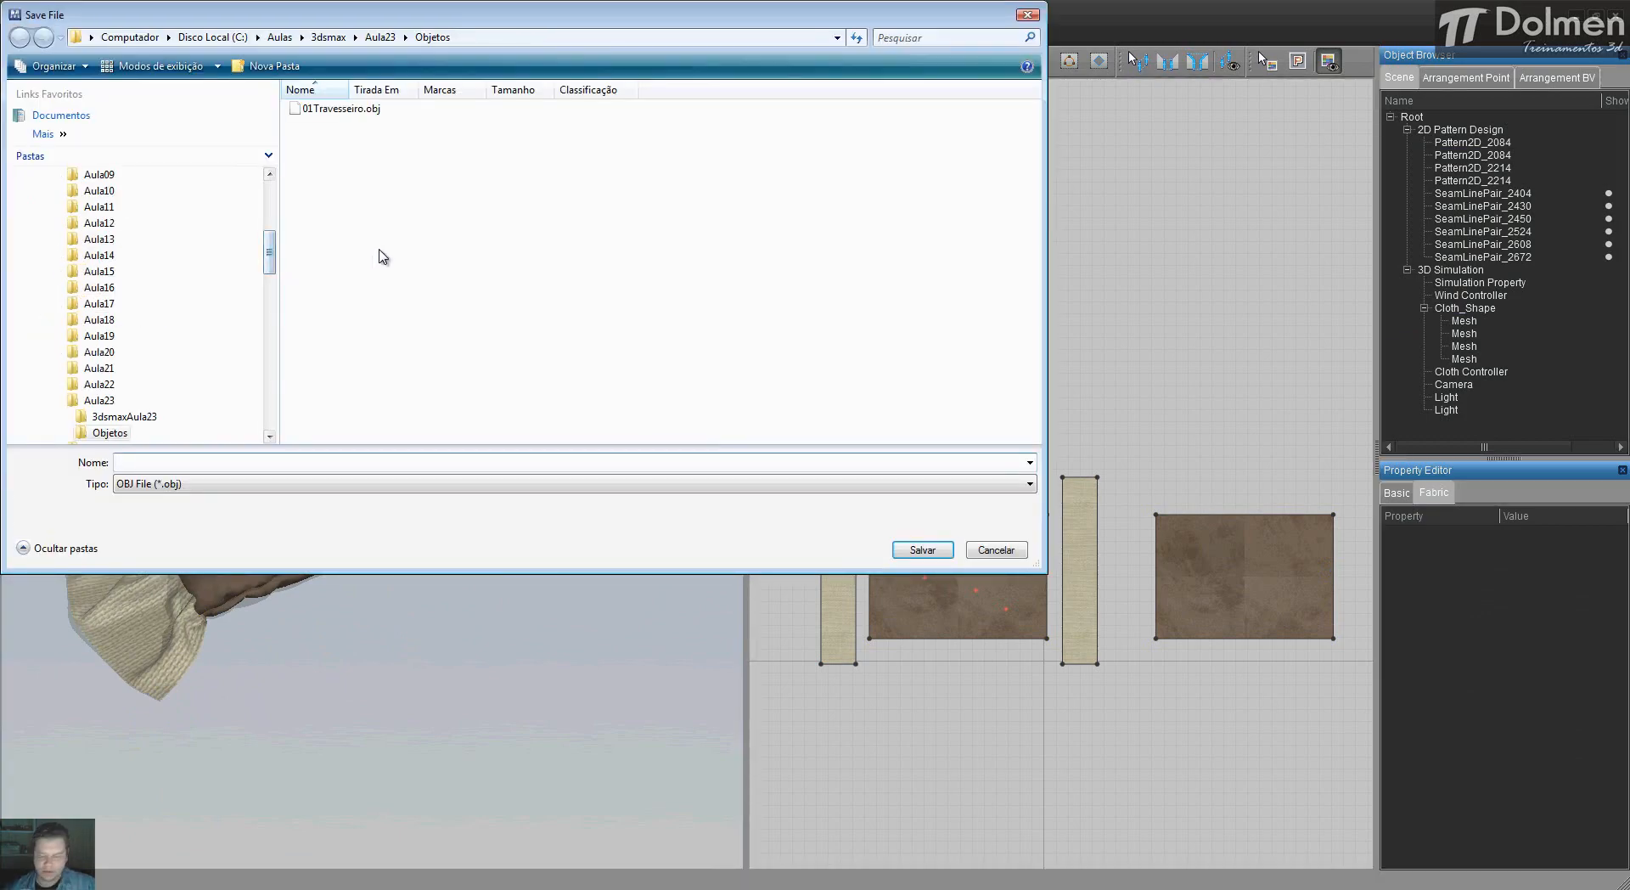
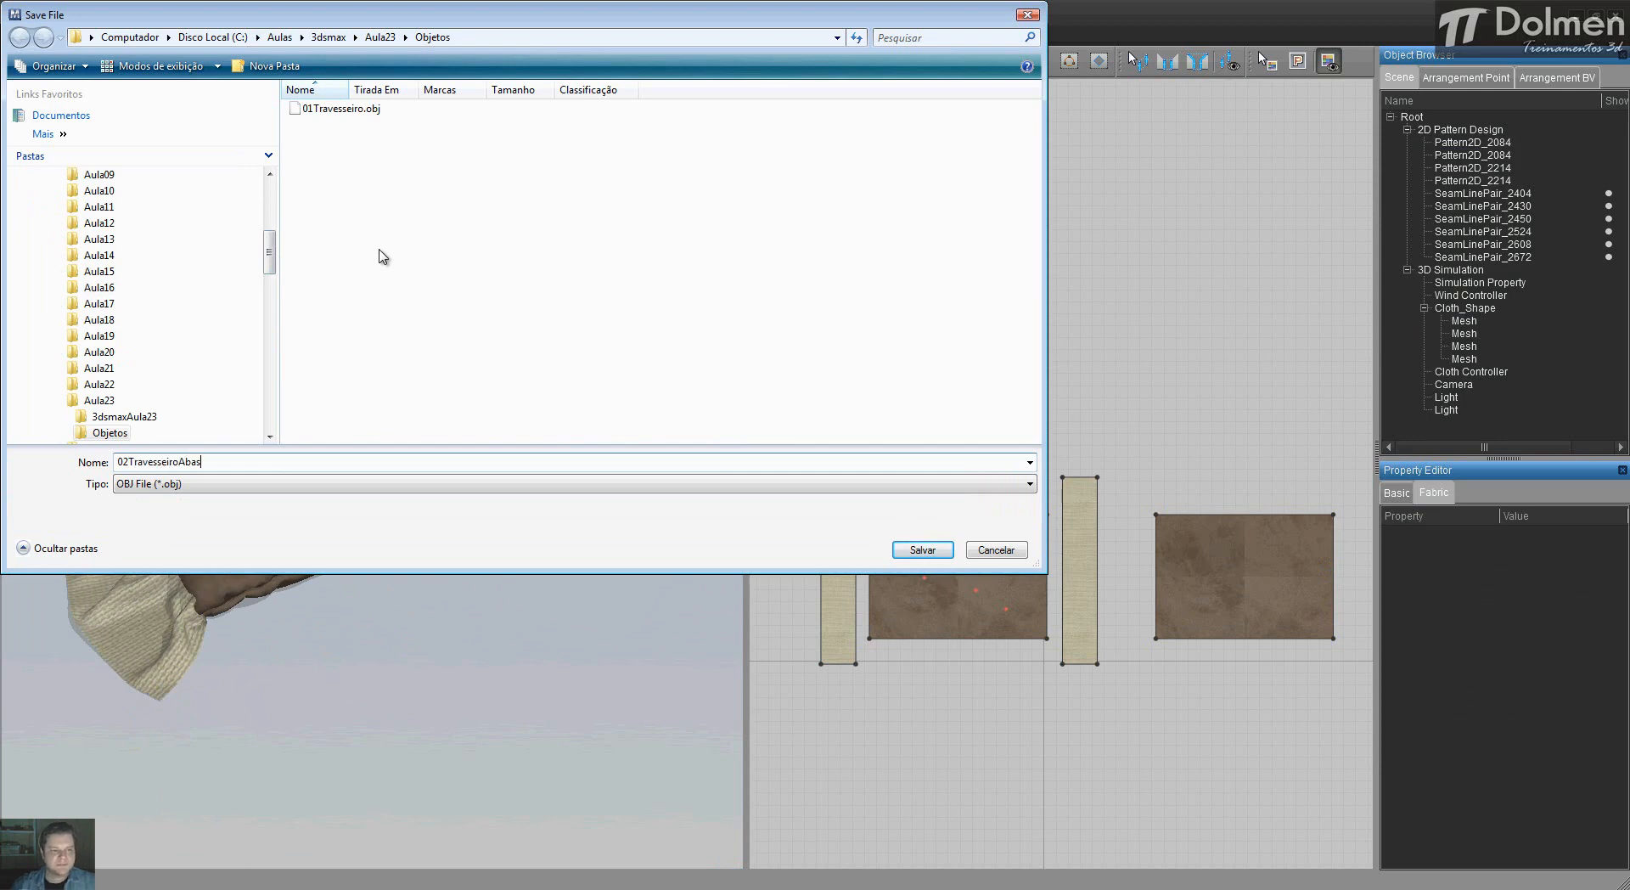
key(Return)
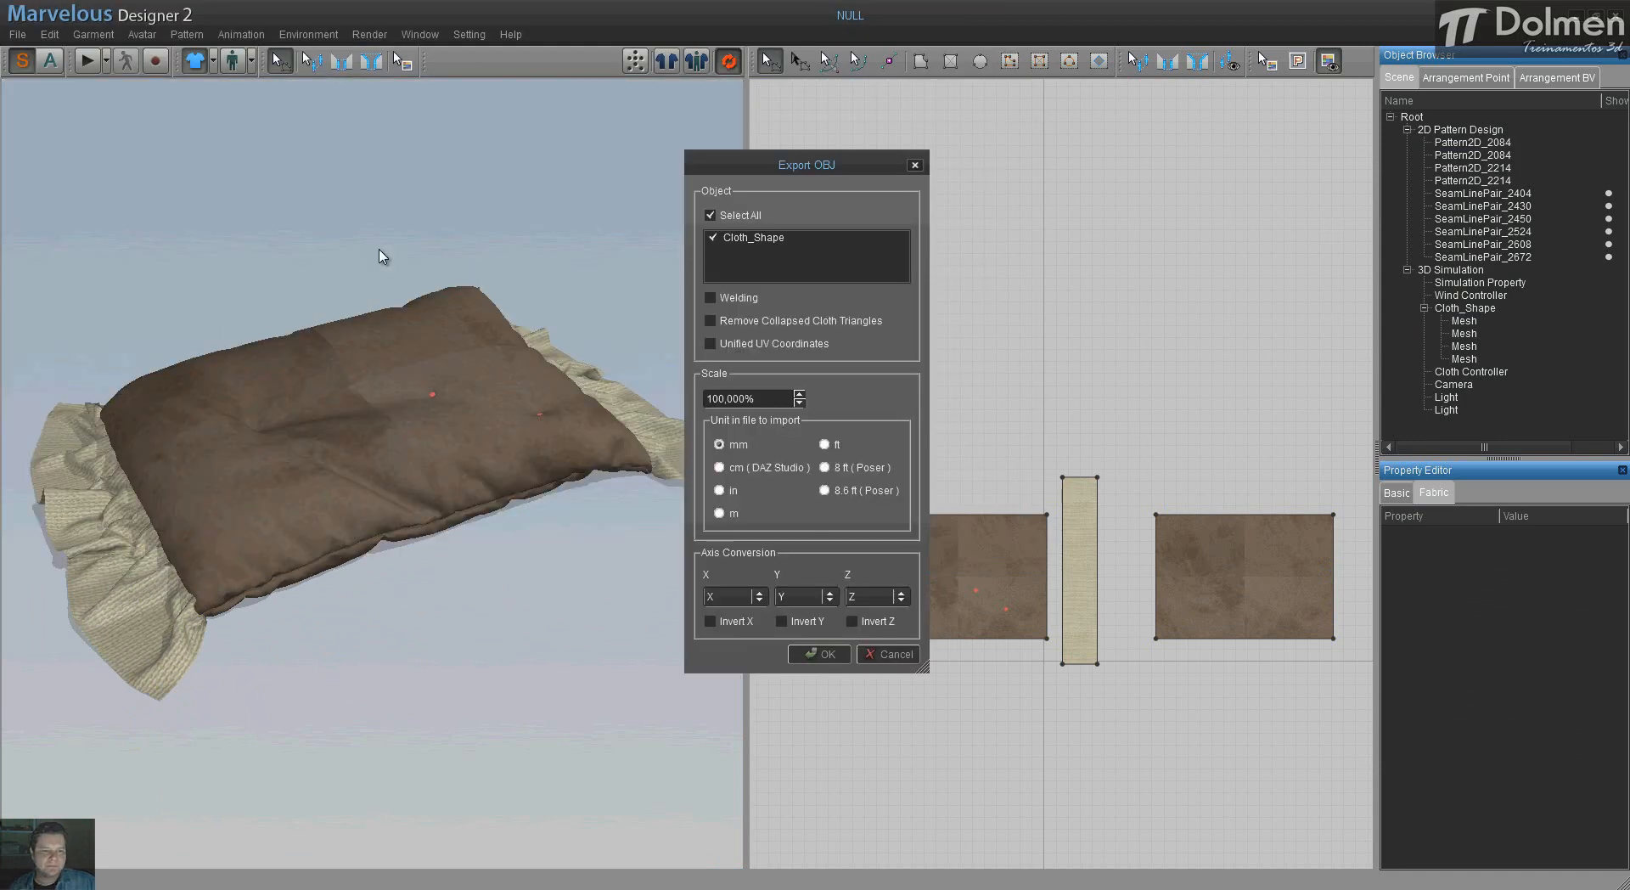
click(719, 467)
click(822, 656)
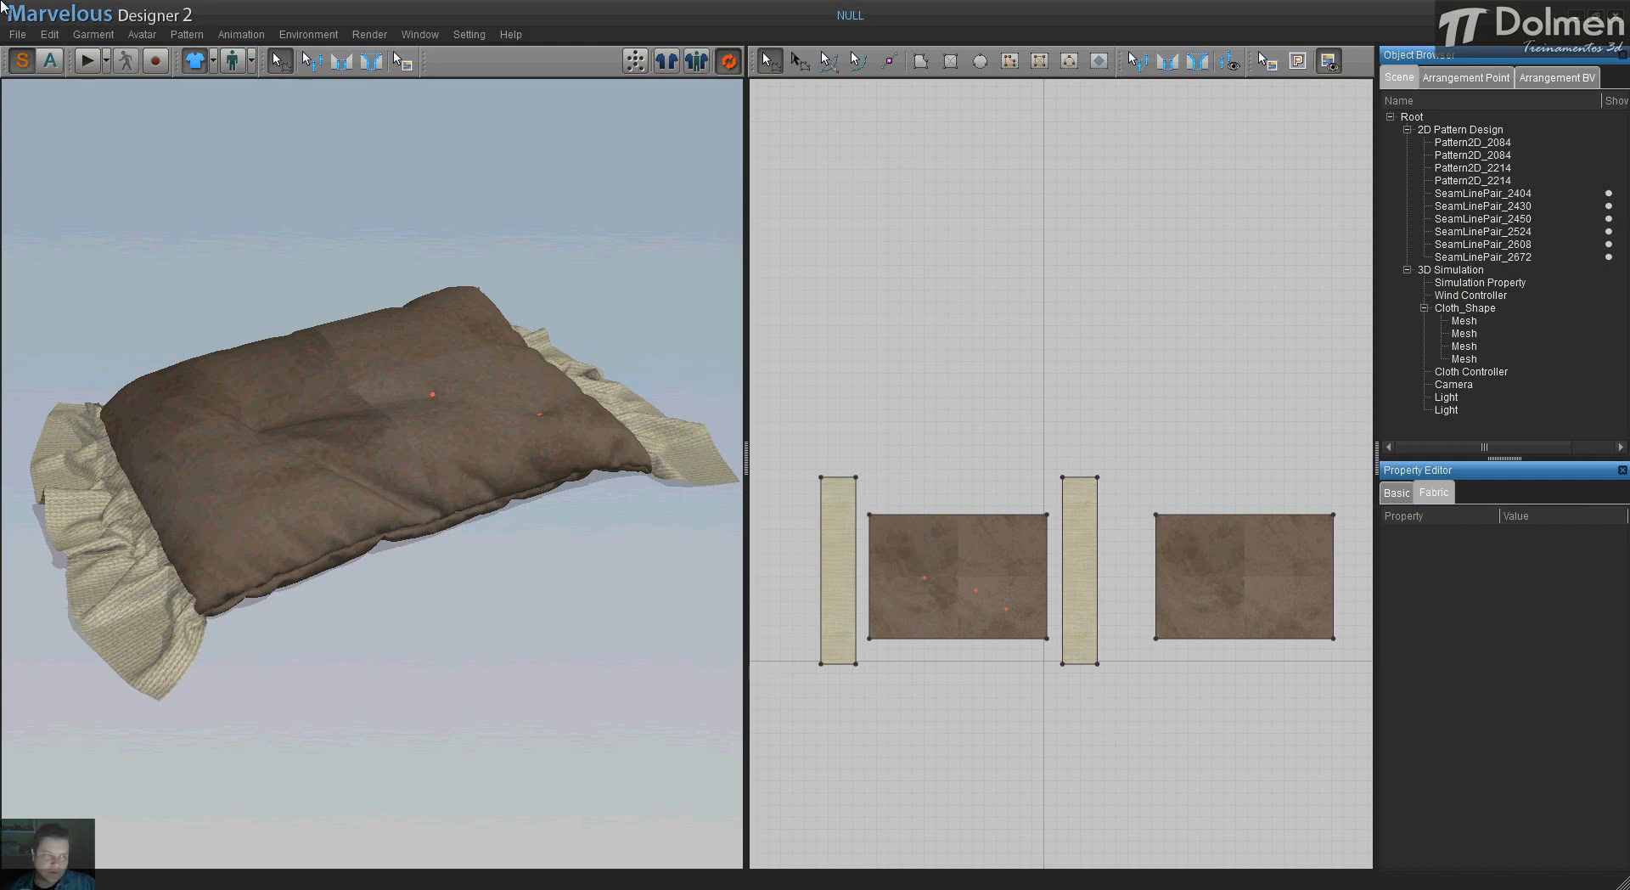
- Start a new, empty project without saving the current pillow file
click(18, 36)
click(63, 60)
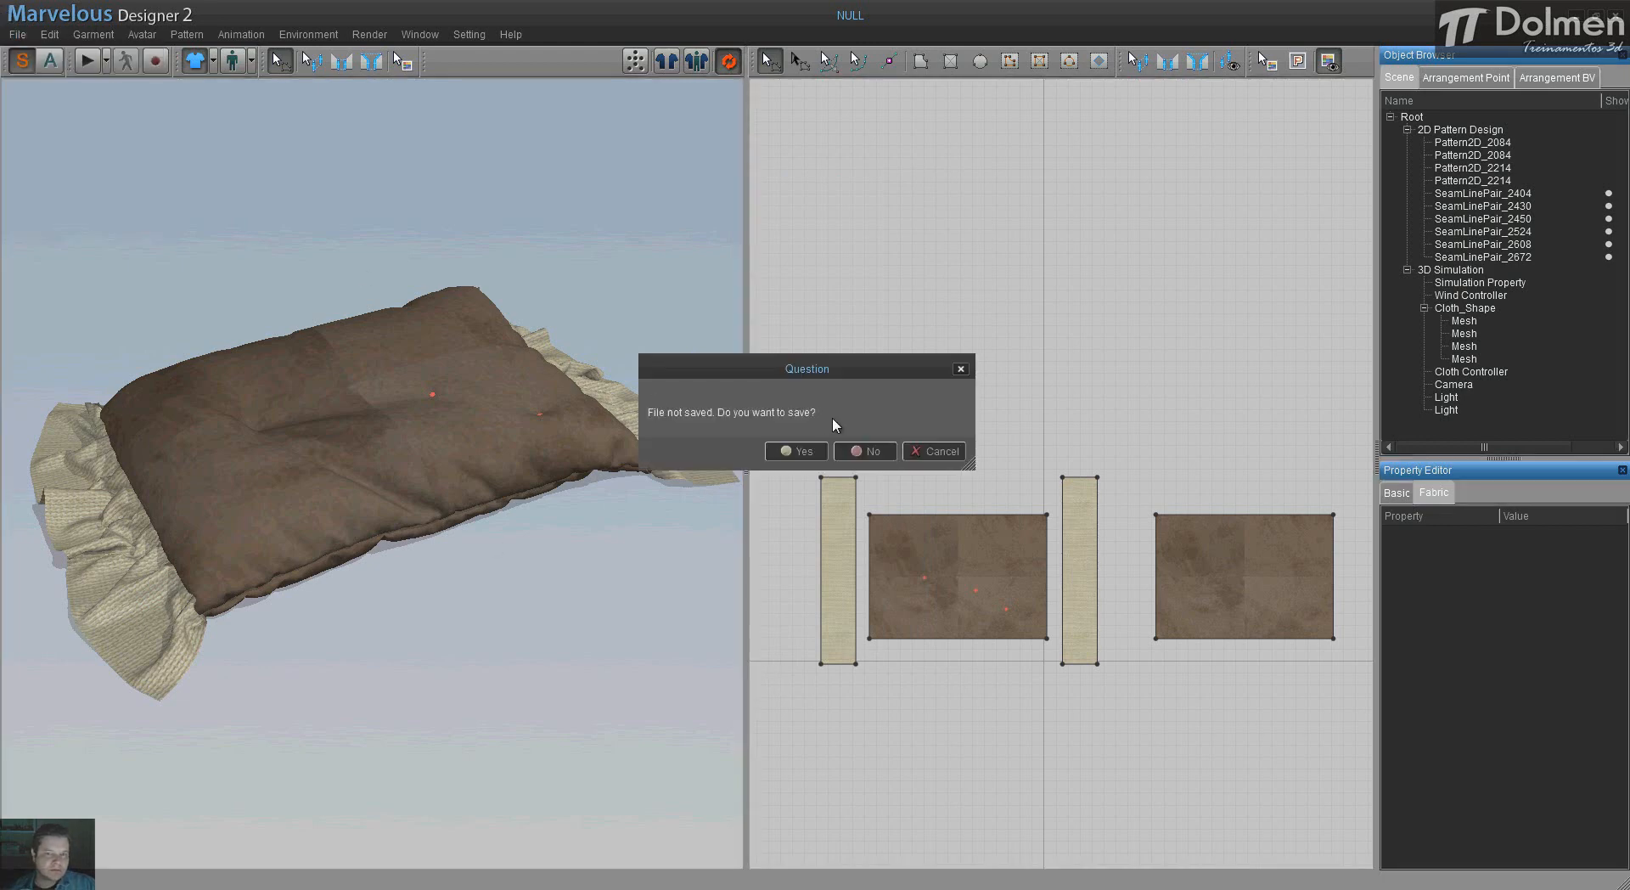
click(862, 450)
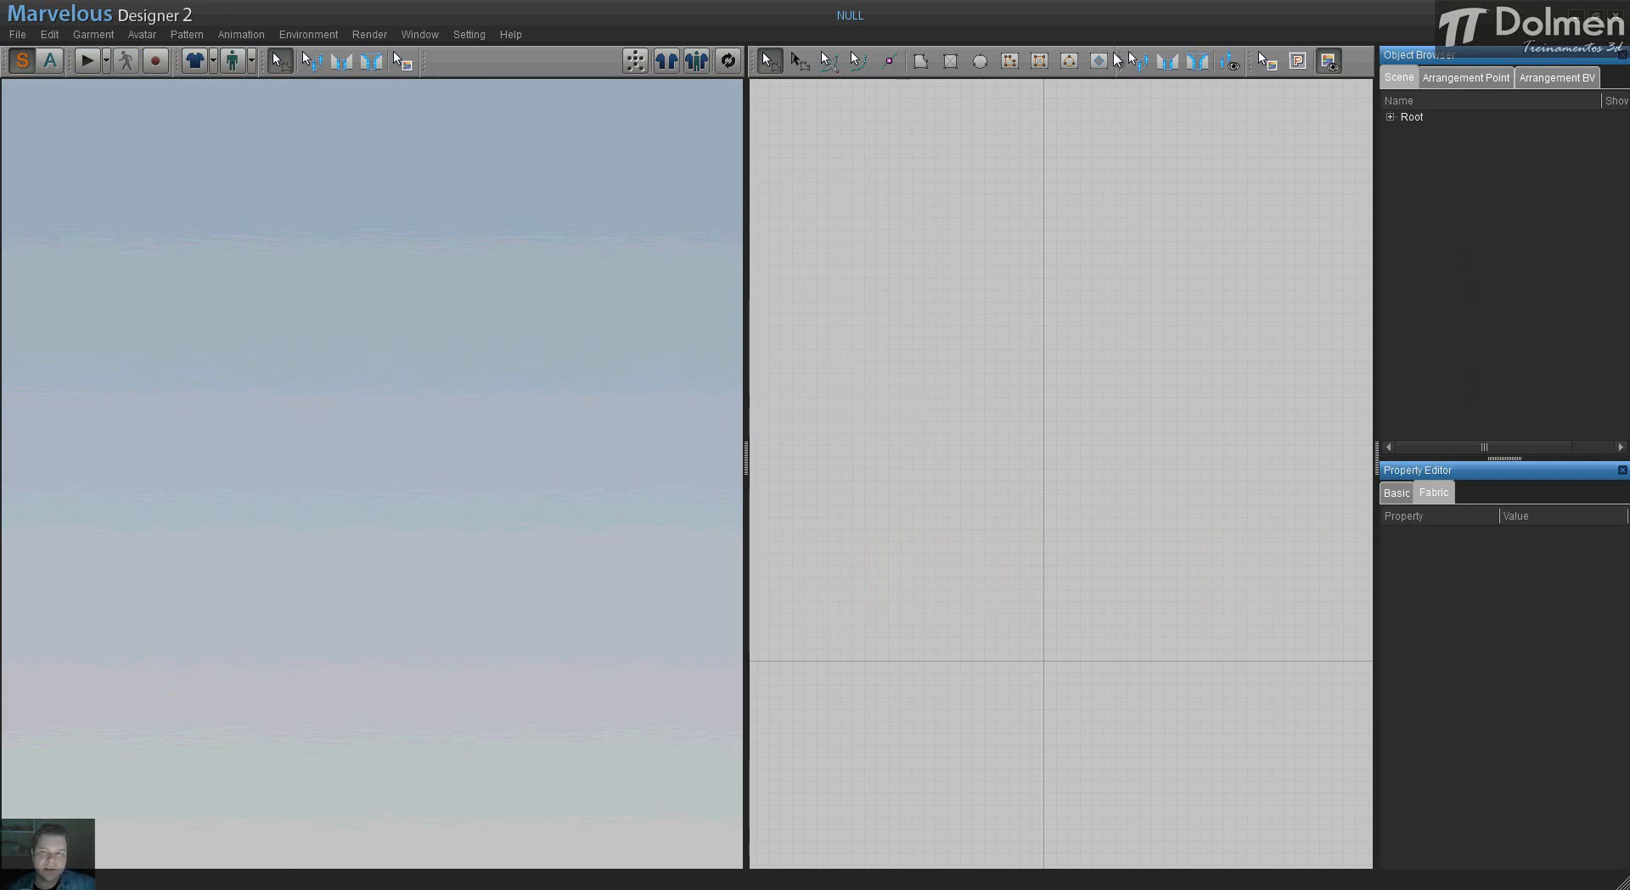
- Draw a horizontal rectangle pattern above the horizontal axis and beside the vertical axis of the 2D pattern area
click(952, 68)
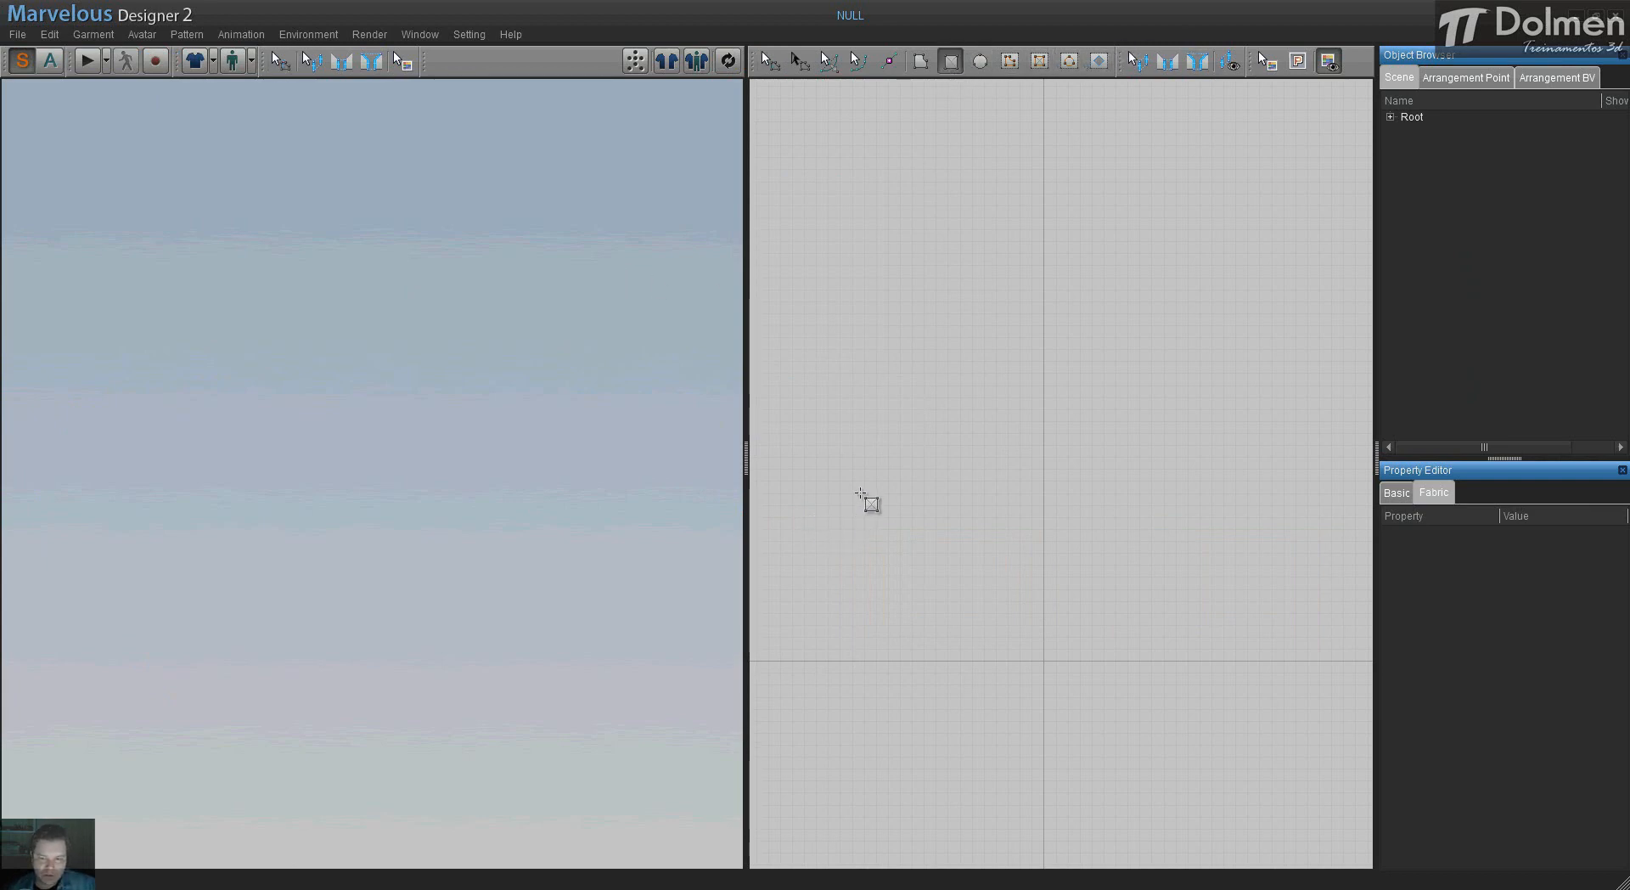
drag(852, 497, 1017, 619)
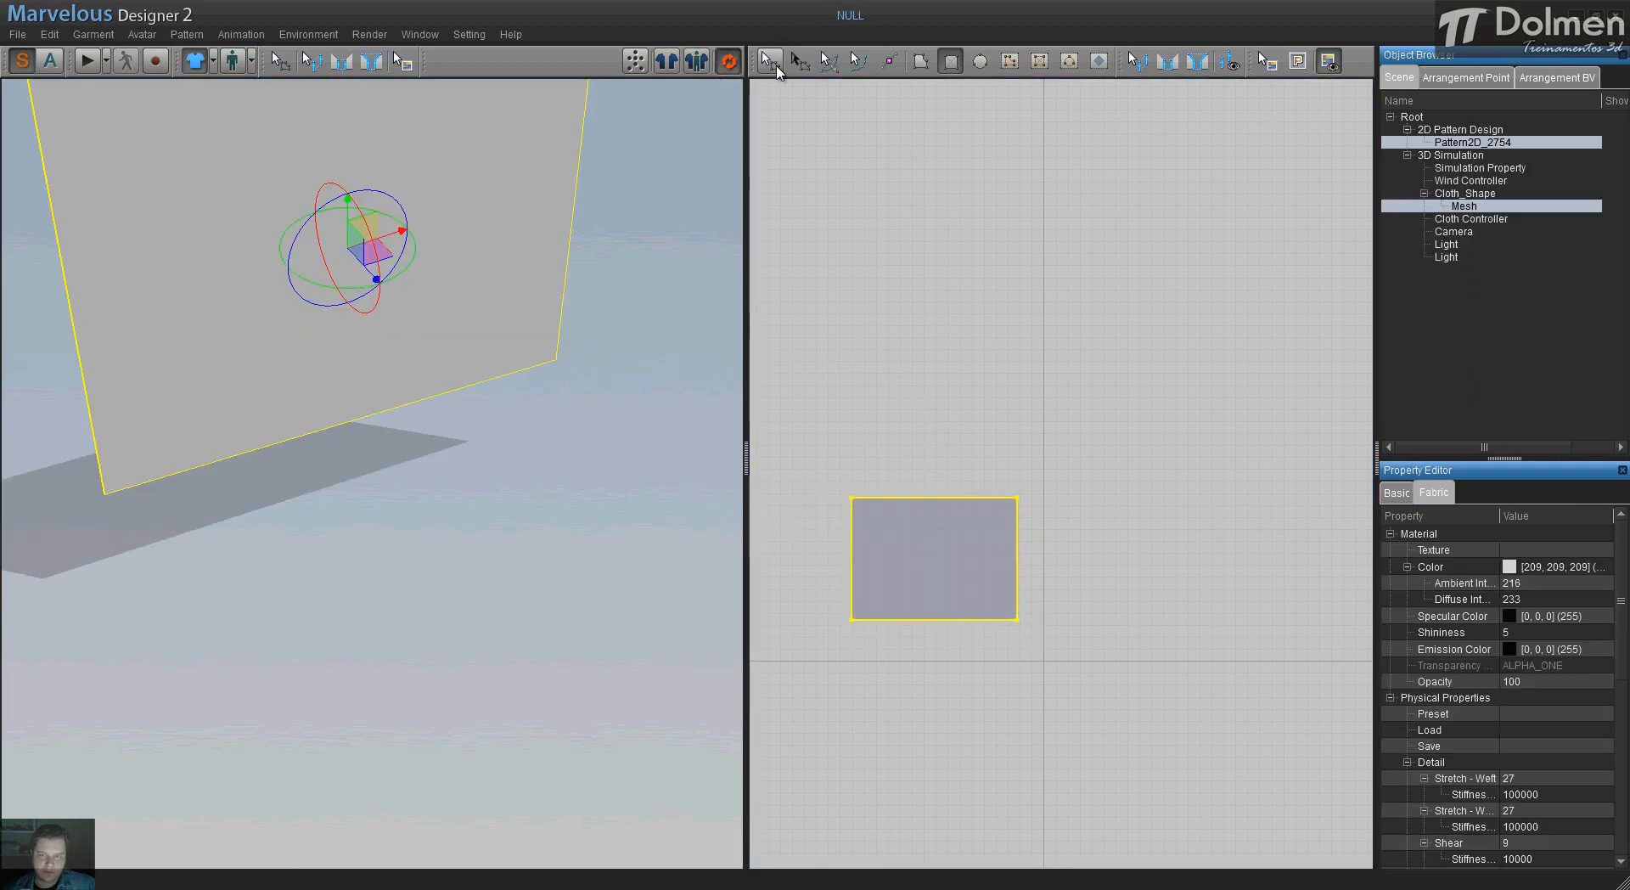
right_drag(374, 477, 400, 506)
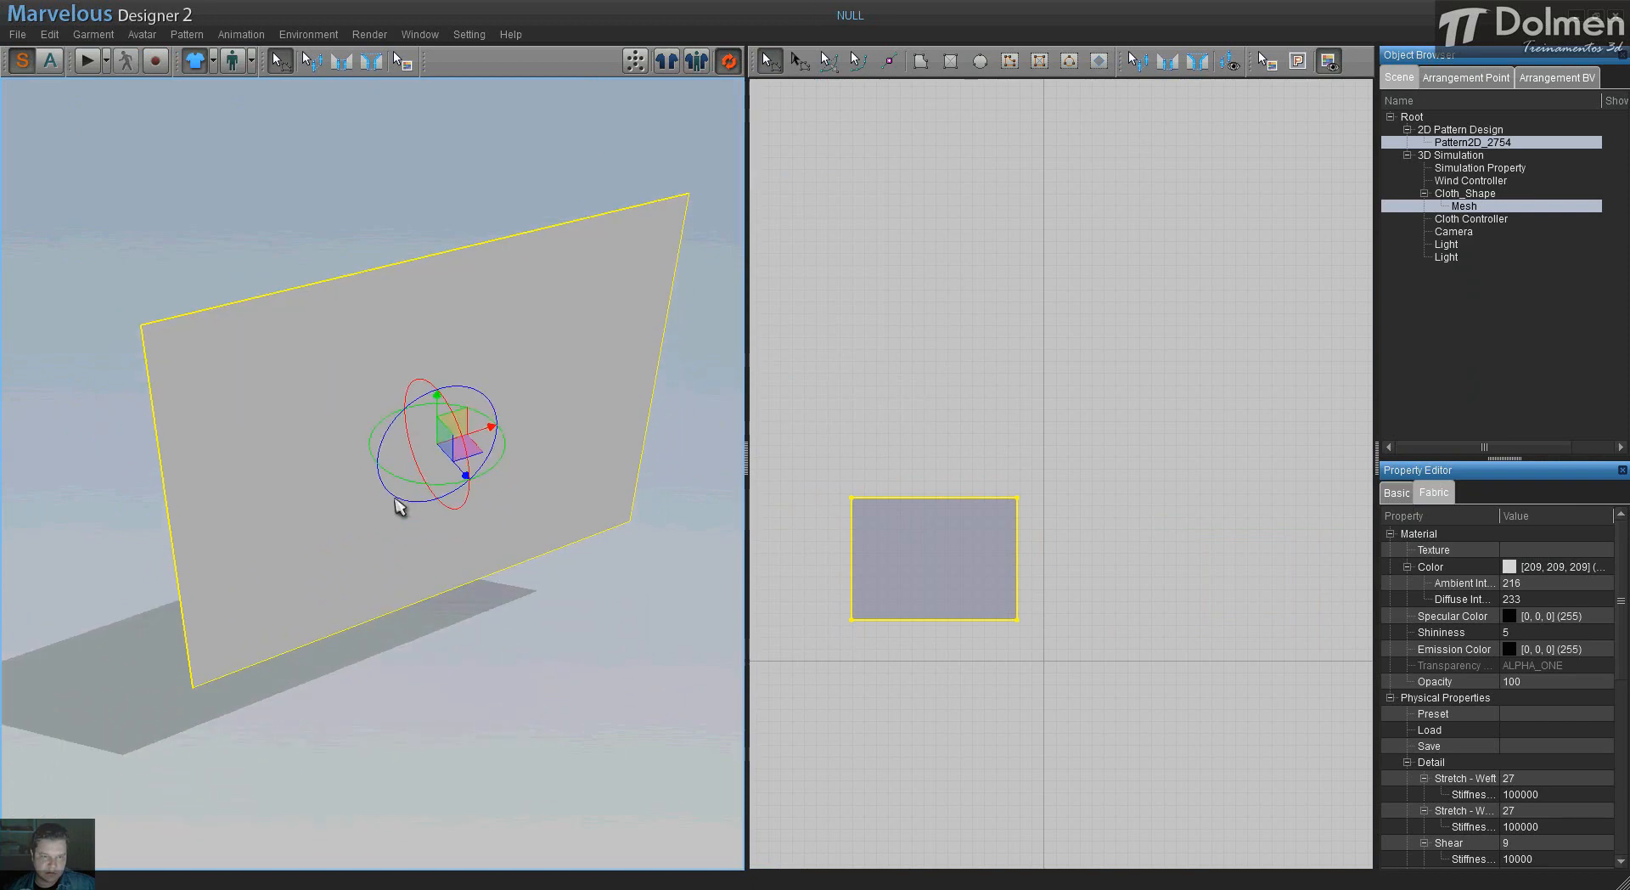
key(ctrl+v)
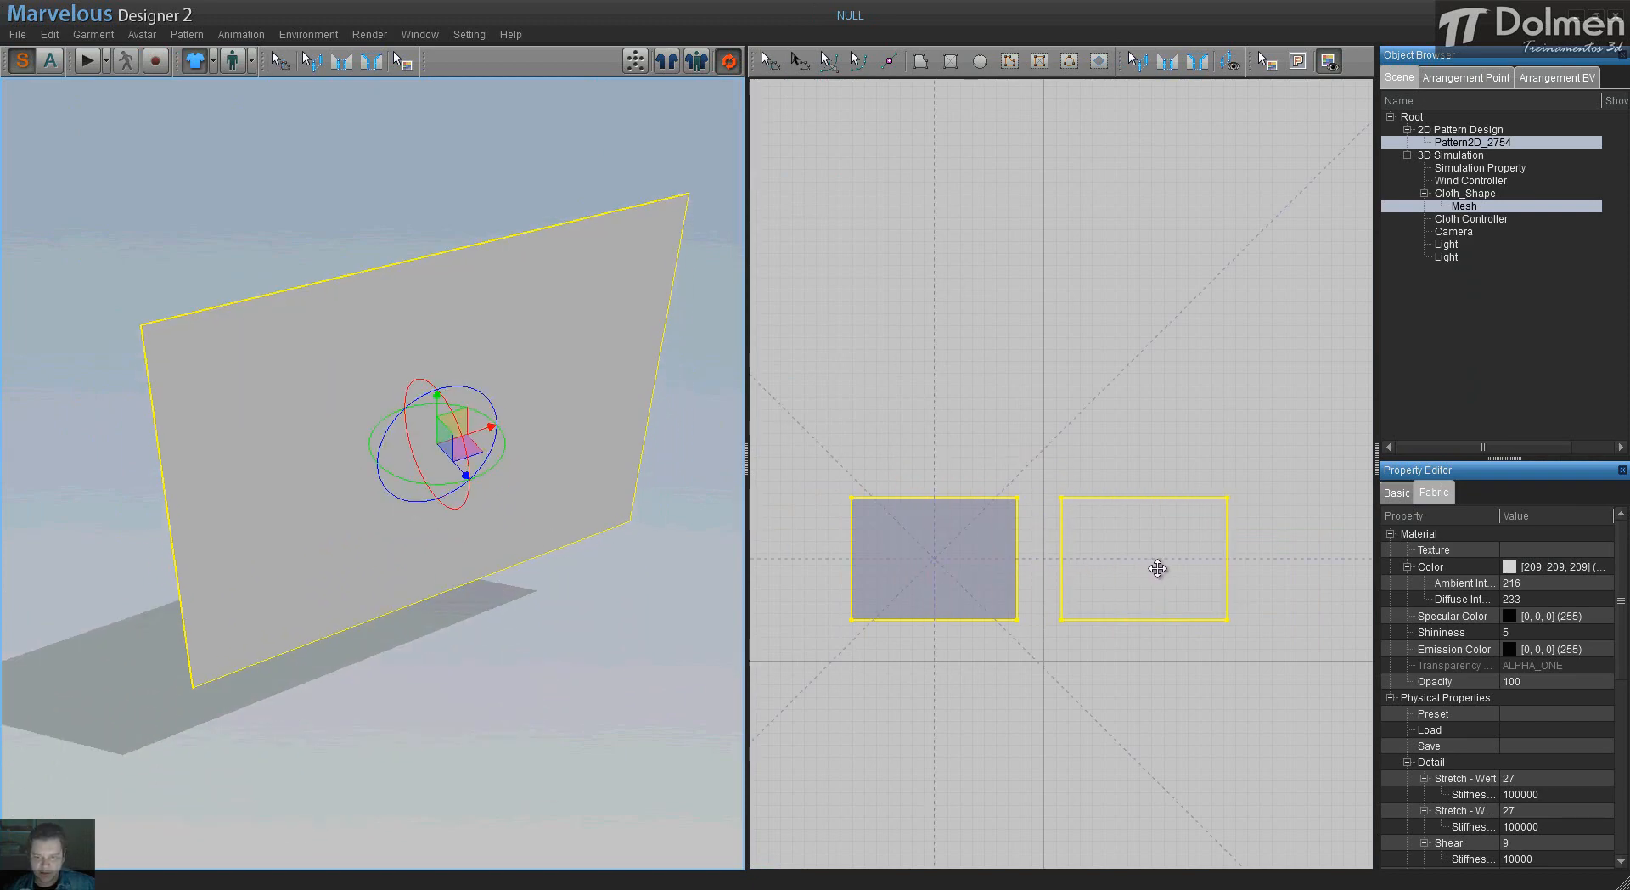
click(1158, 569)
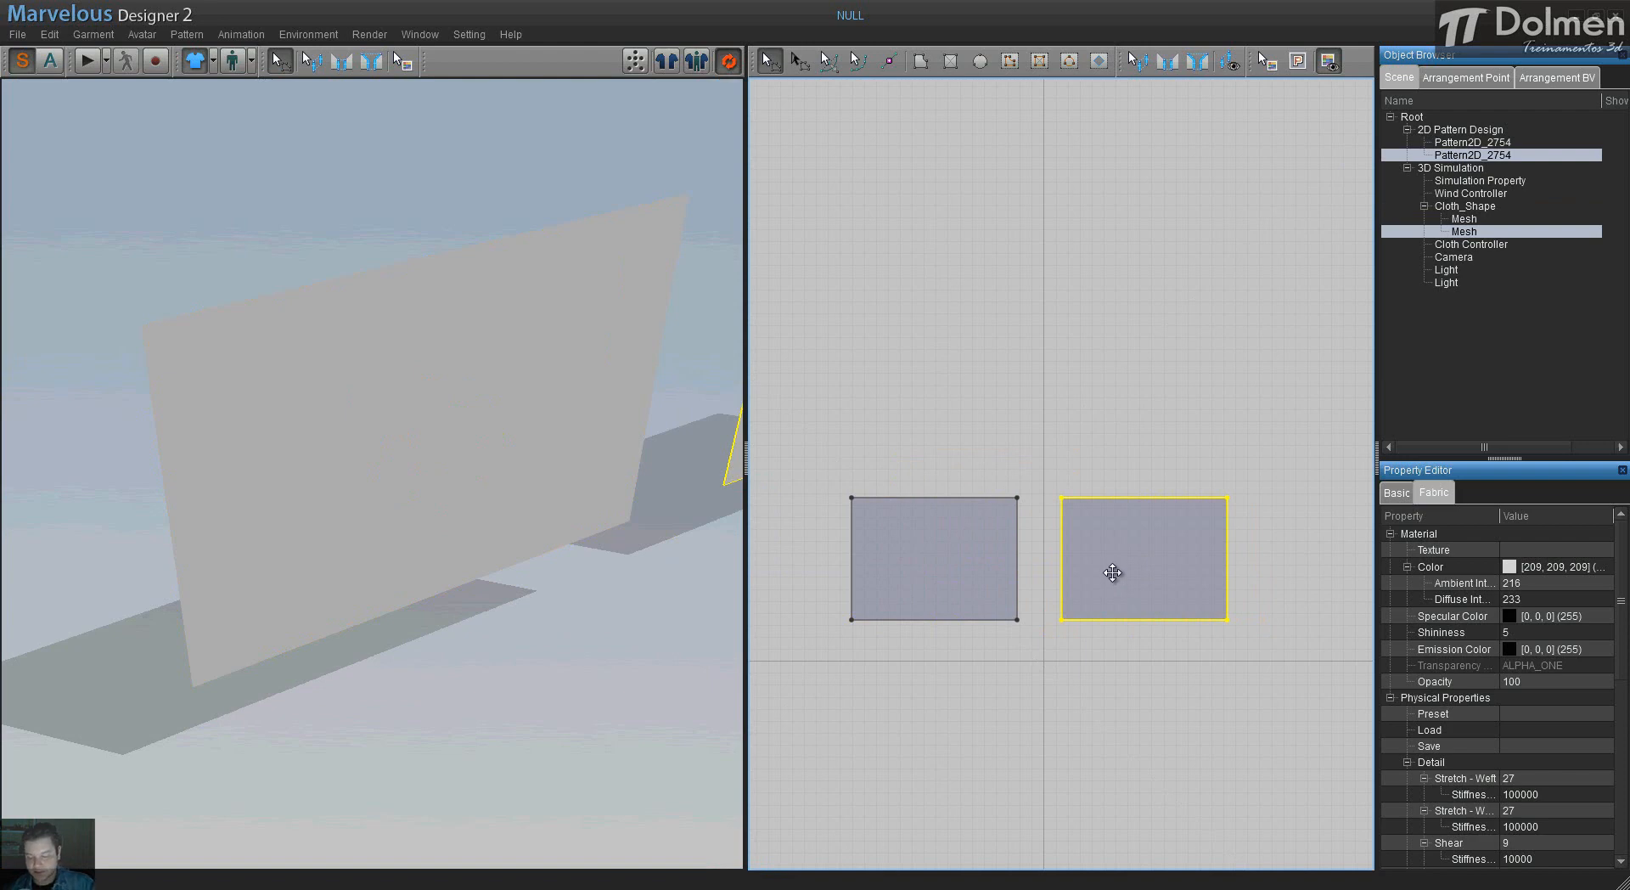
key(Delete)
- Draw an inner square with a perimeter of about 585 mm inside the rectangle pattern, near its upper-left corner
right_drag(968, 538, 1080, 461)
scroll(977, 488, down, 1)
scroll(978, 488, up, 3)
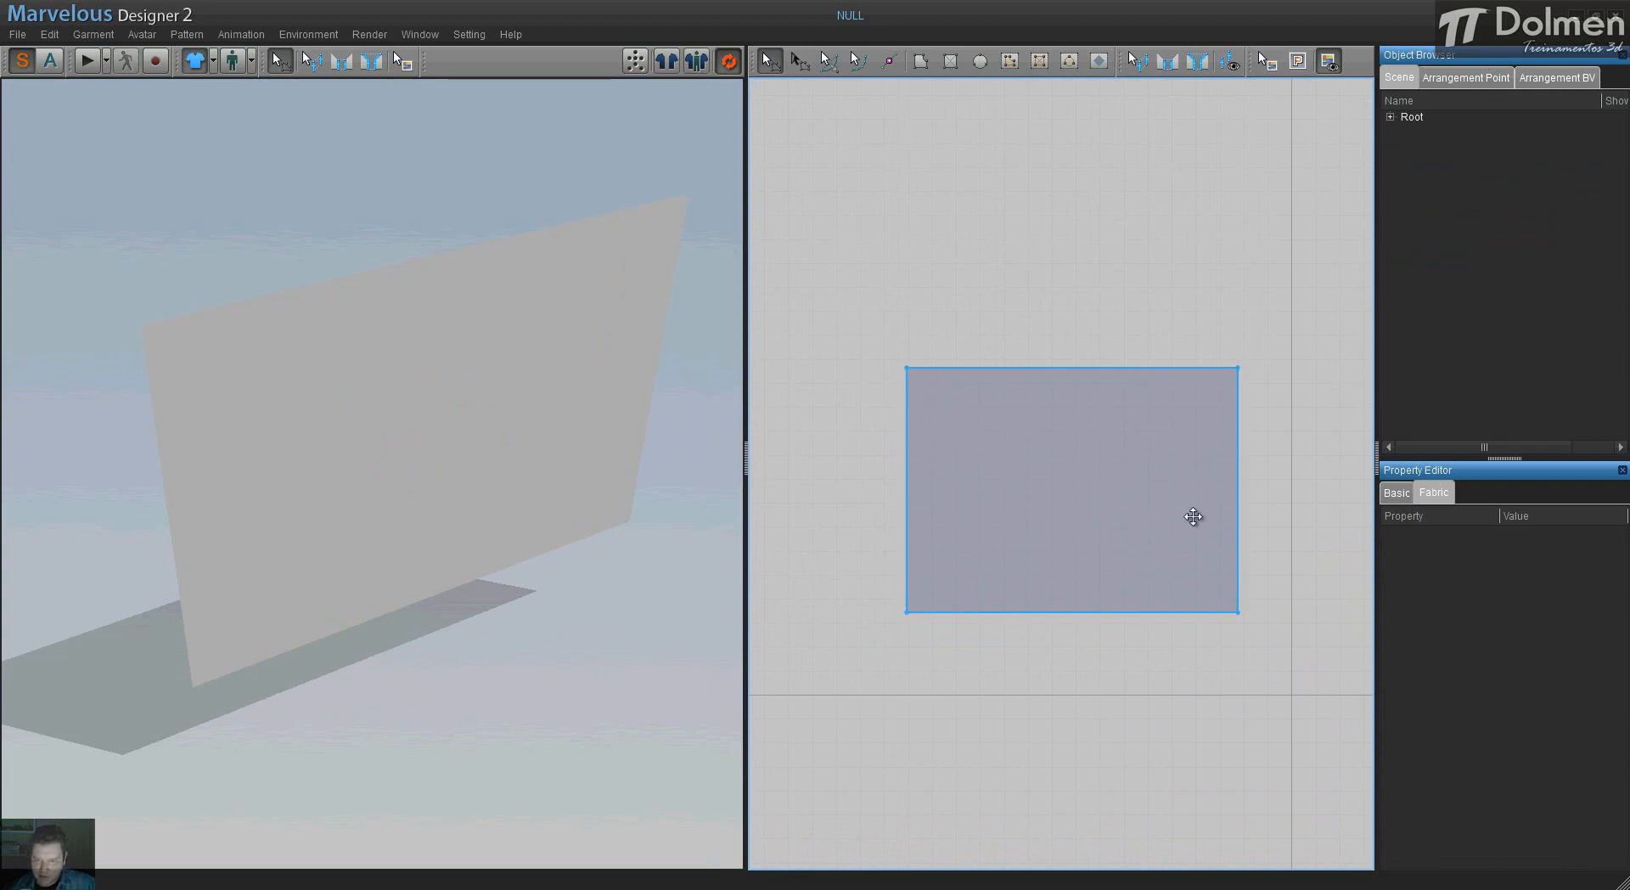
click(1040, 62)
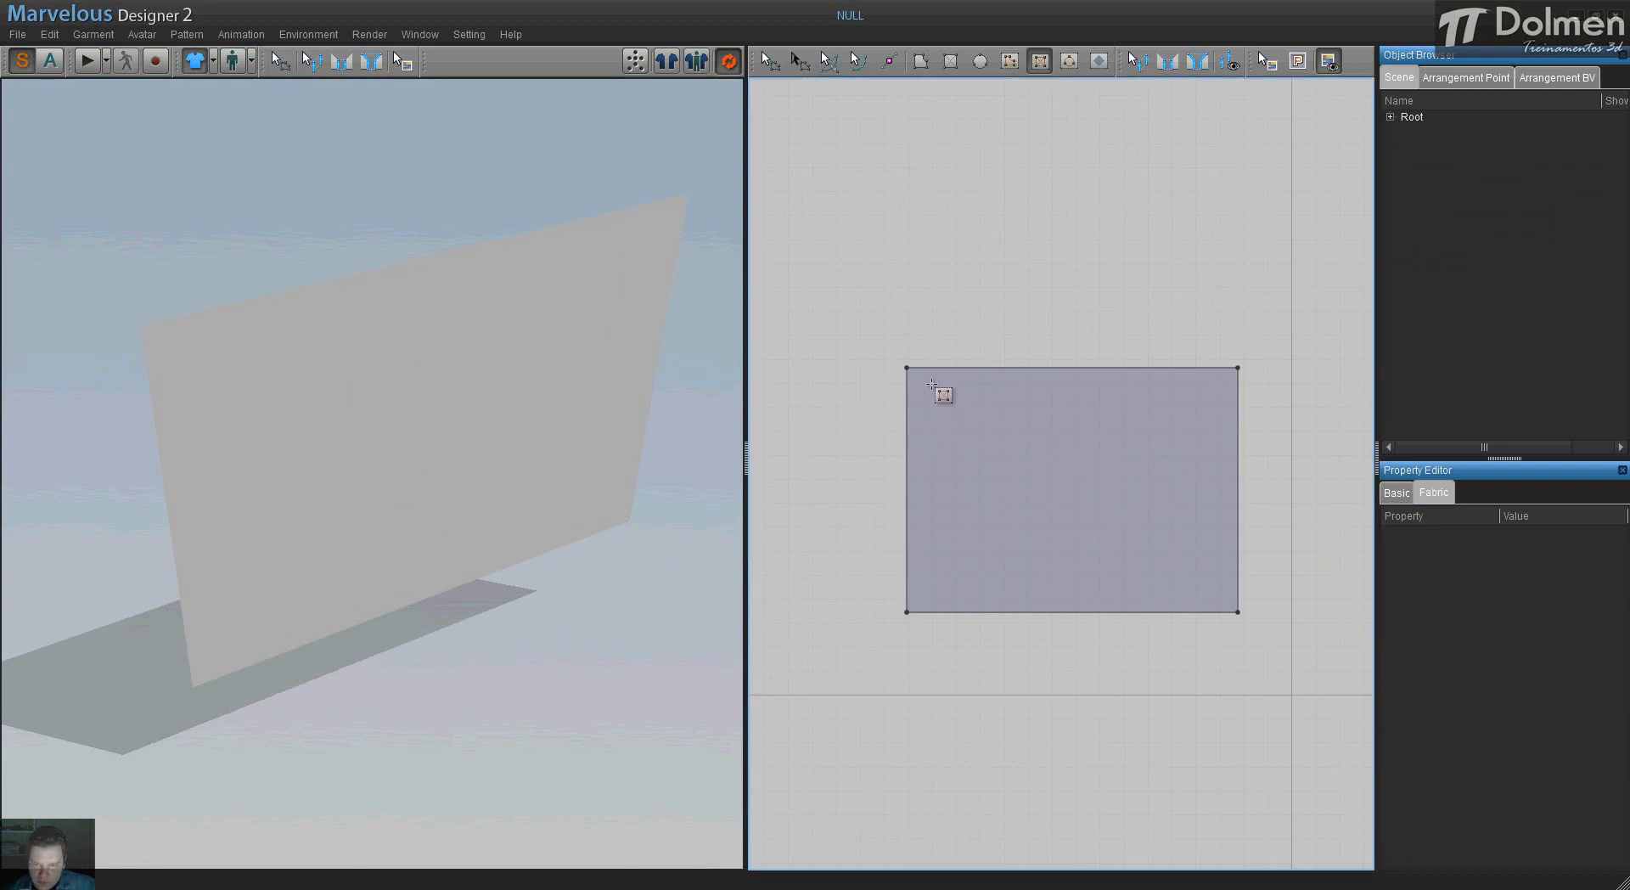
drag(931, 385, 1004, 452)
key(Return)
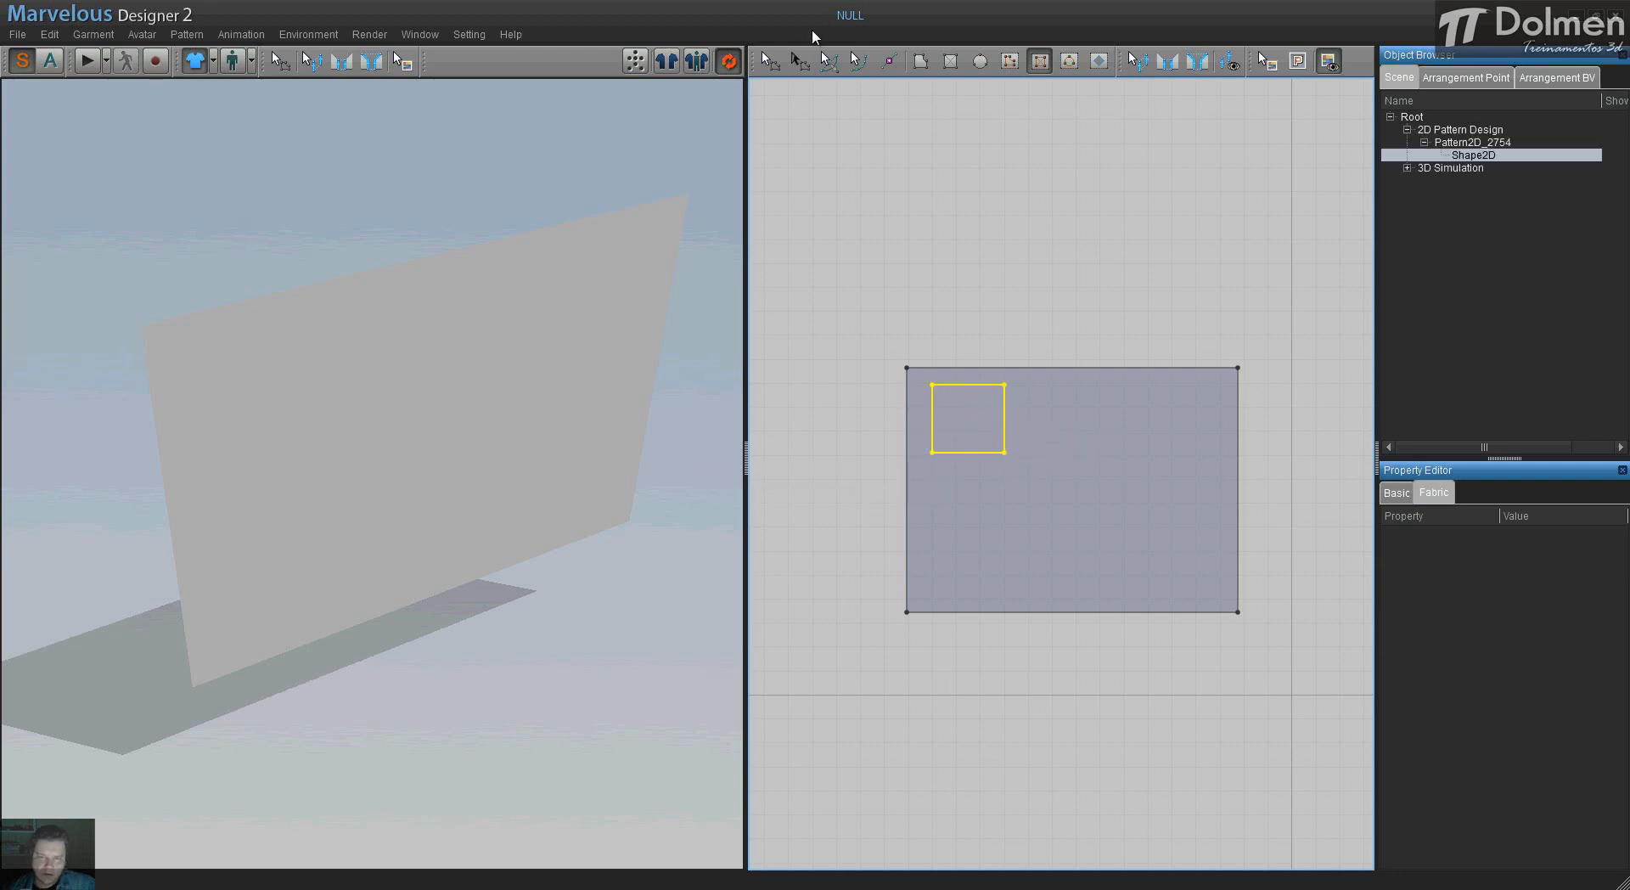
- Paste three copies of the inner square edge to edge beside it, forming a row of four along the pattern's upper edge
click(770, 61)
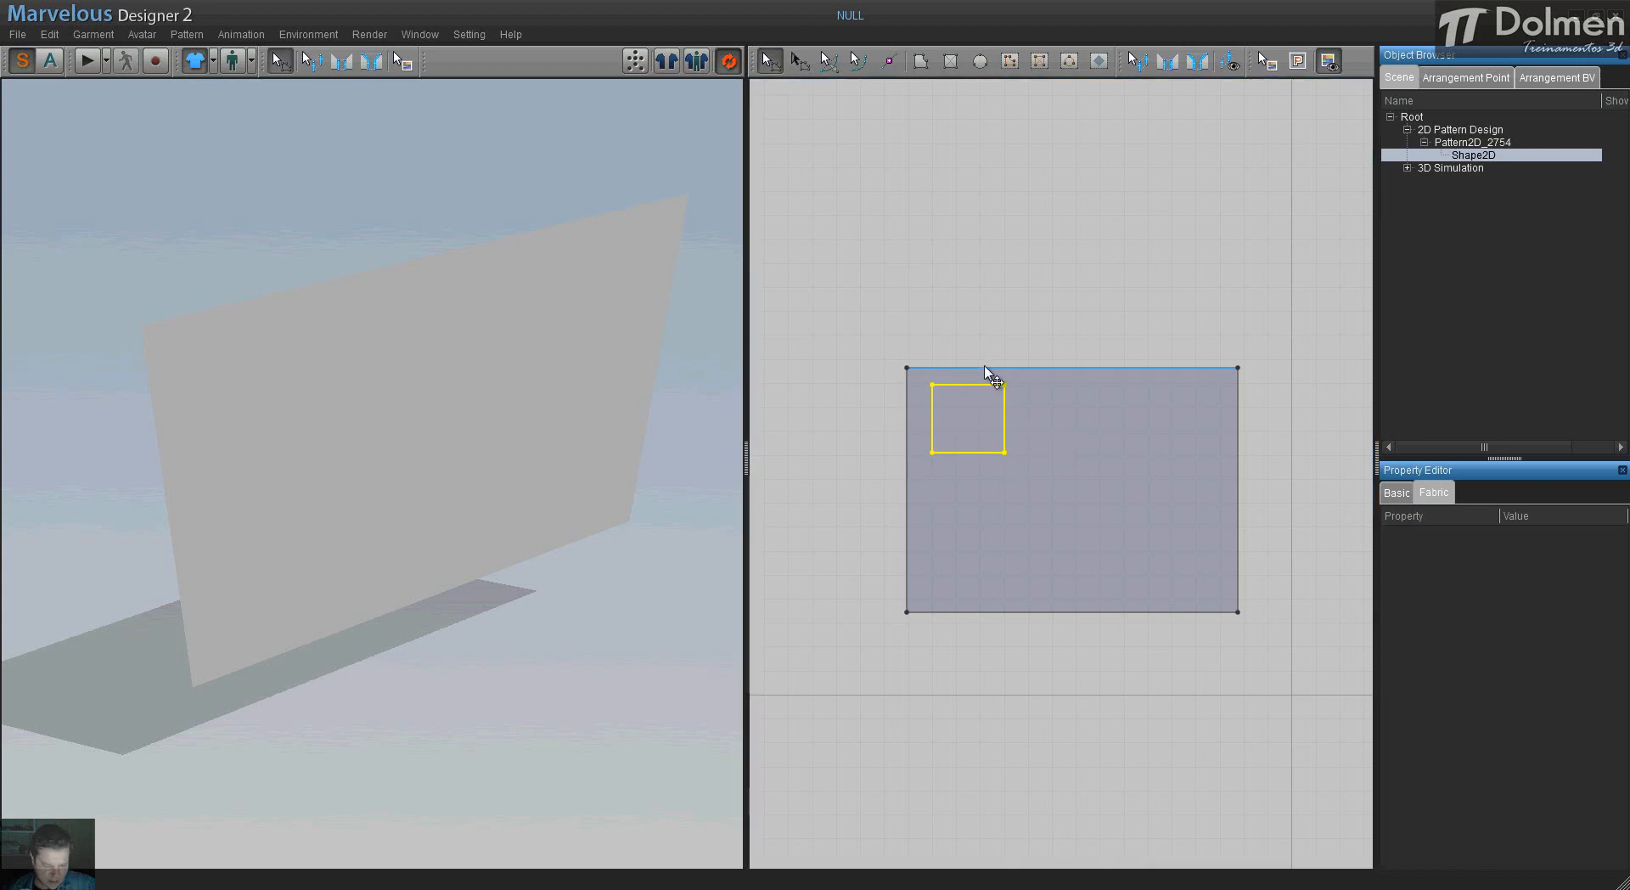
key(ctrl+v)
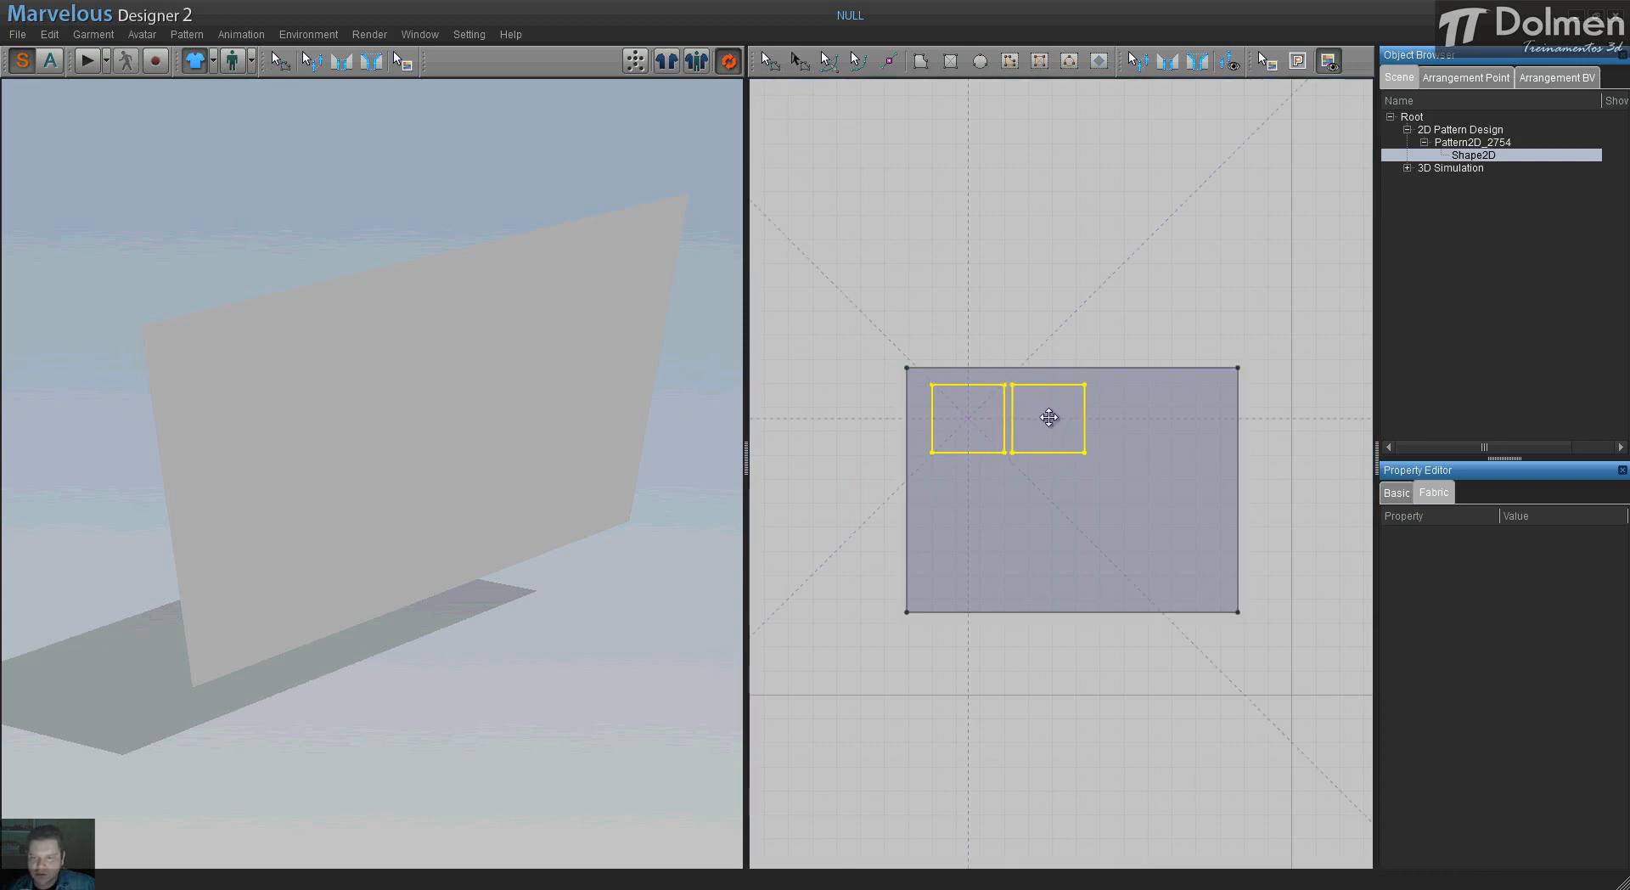
click(1040, 417)
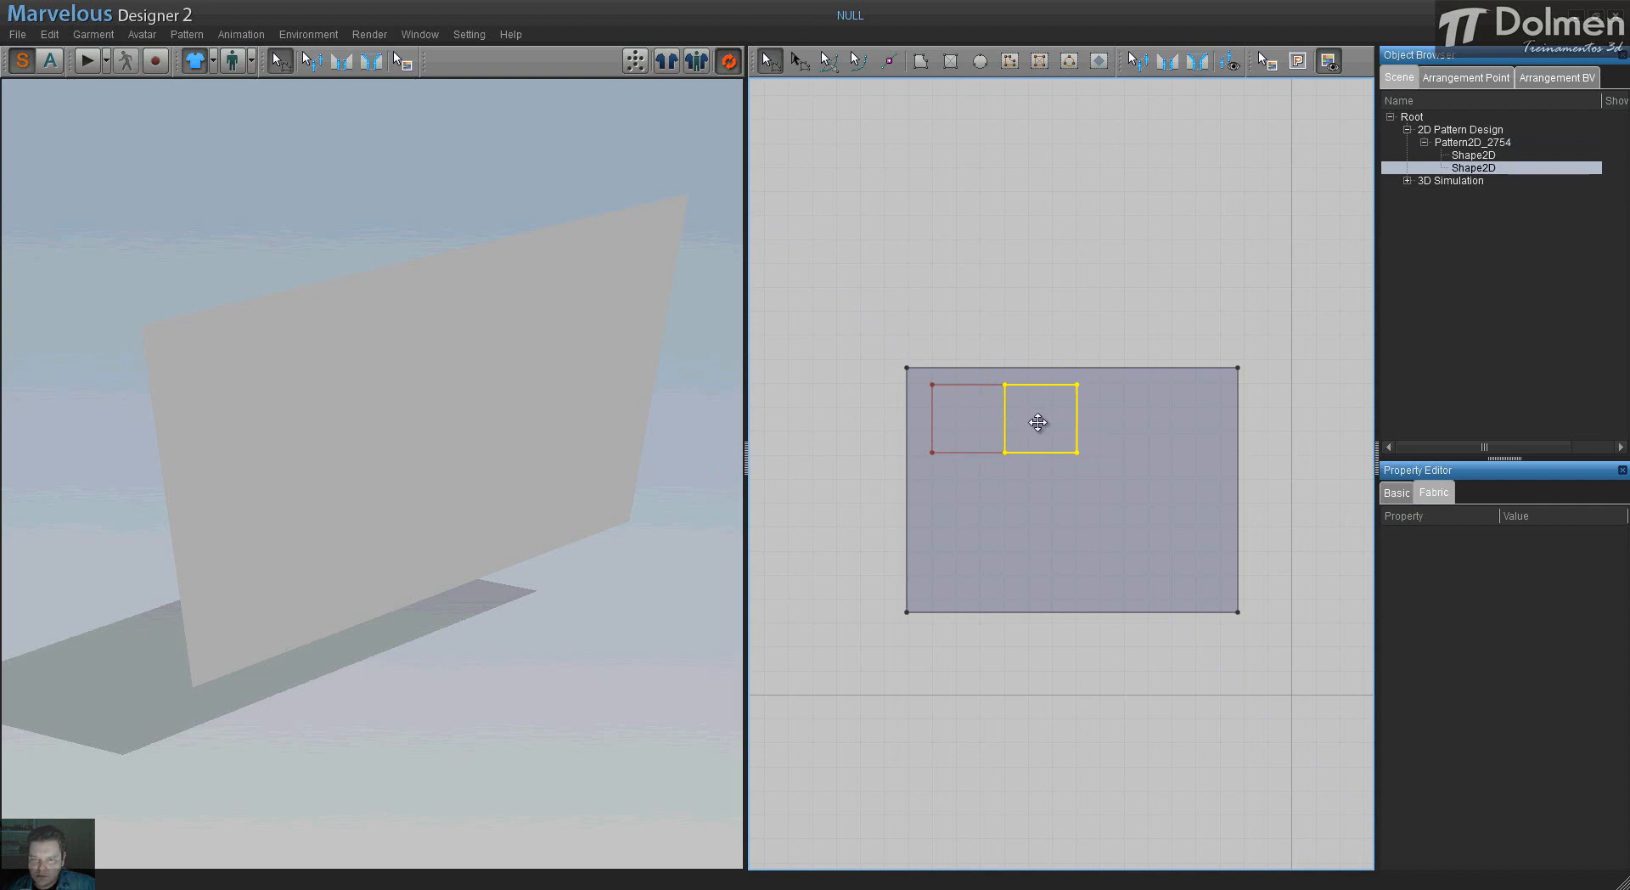
key(ctrl+v)
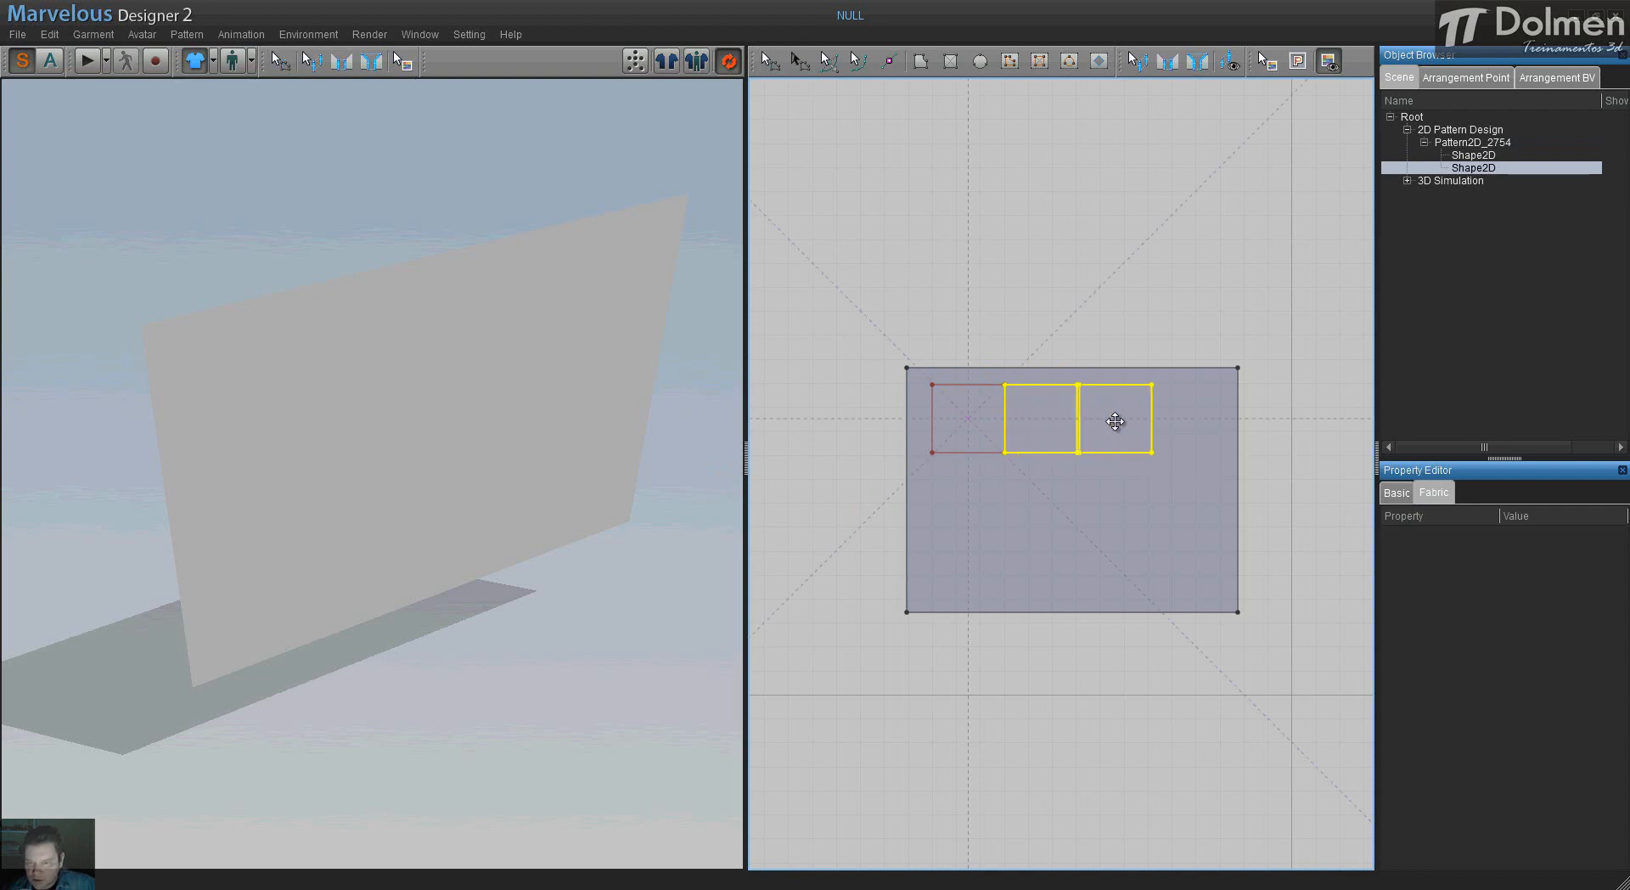
click(1114, 424)
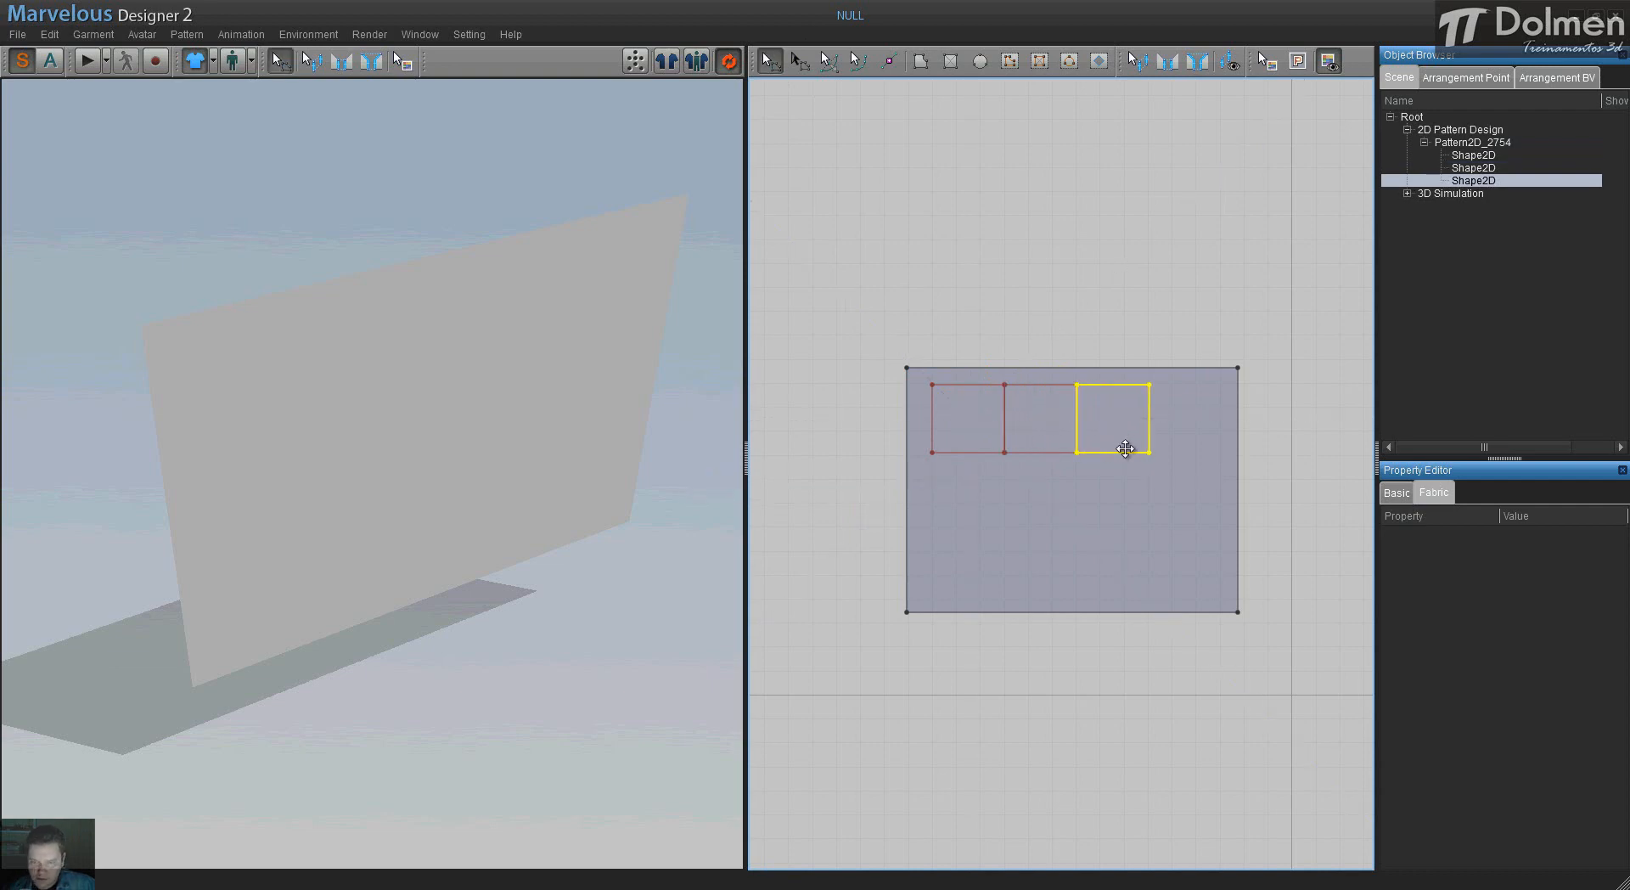
key(ctrl+v)
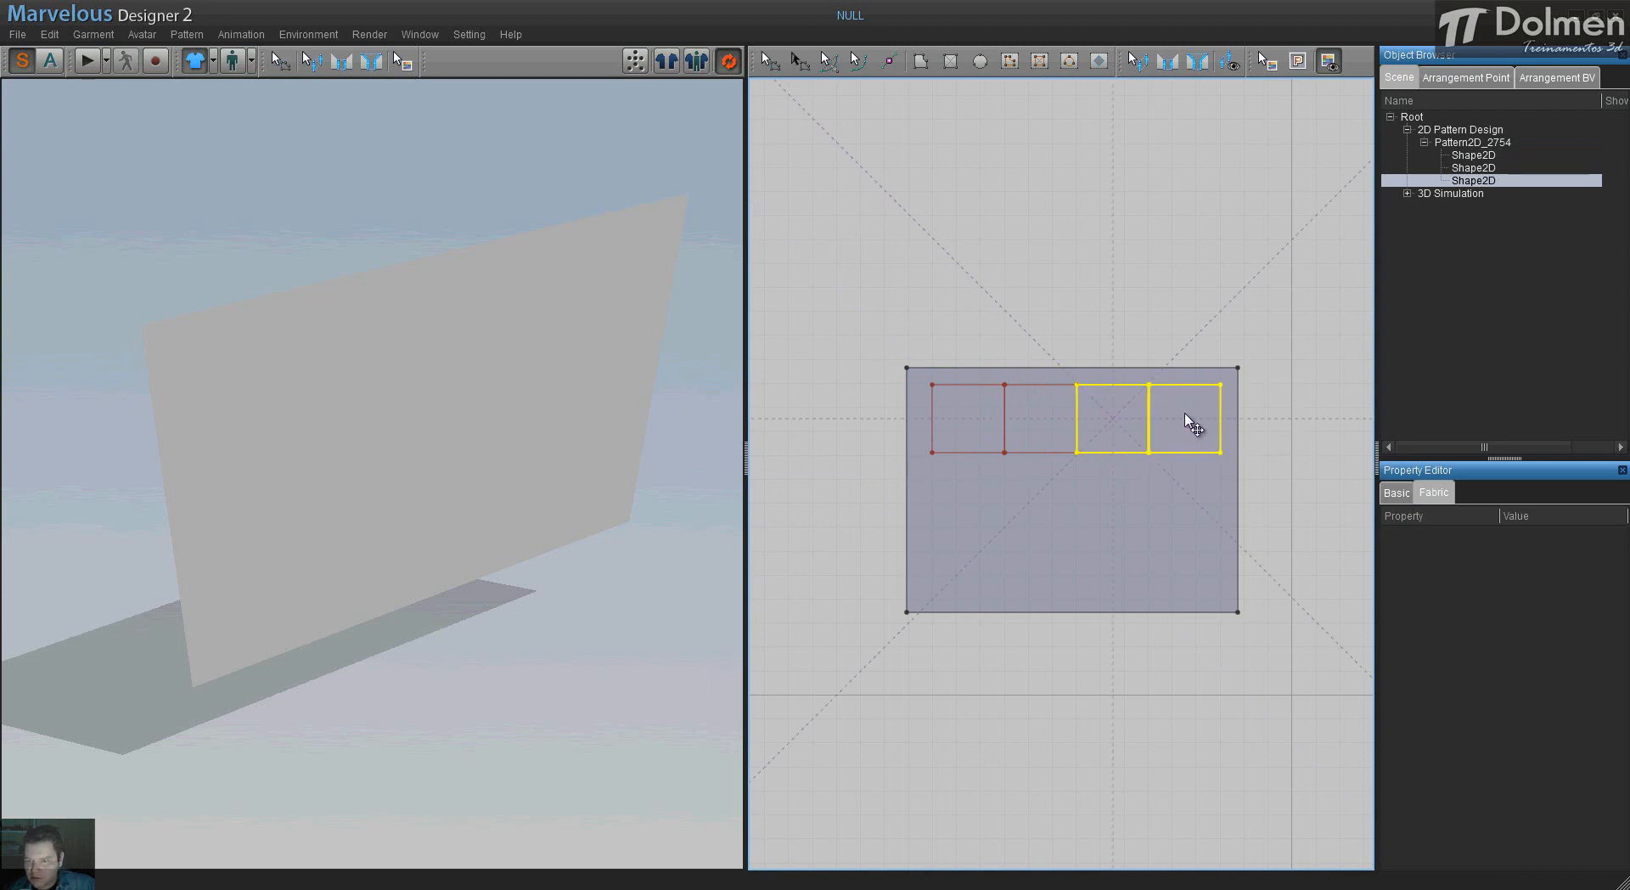
click(1193, 424)
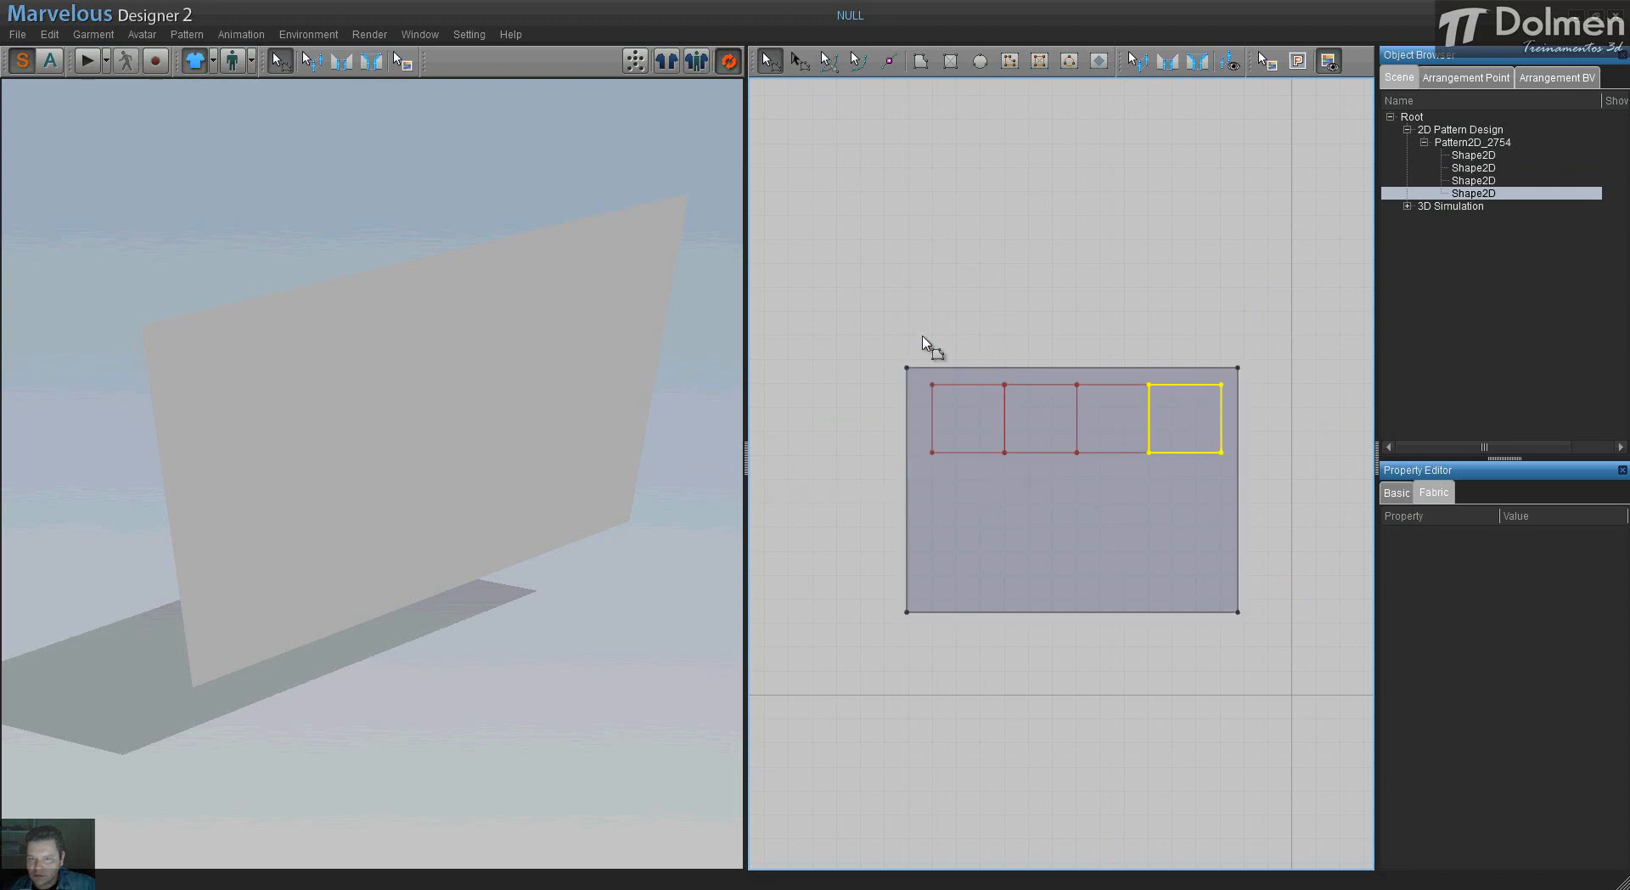
- Centre the row of four squares horizontally in the pattern and paste two copies of it directly below, making three adjoining rows
drag(917, 336, 1230, 487)
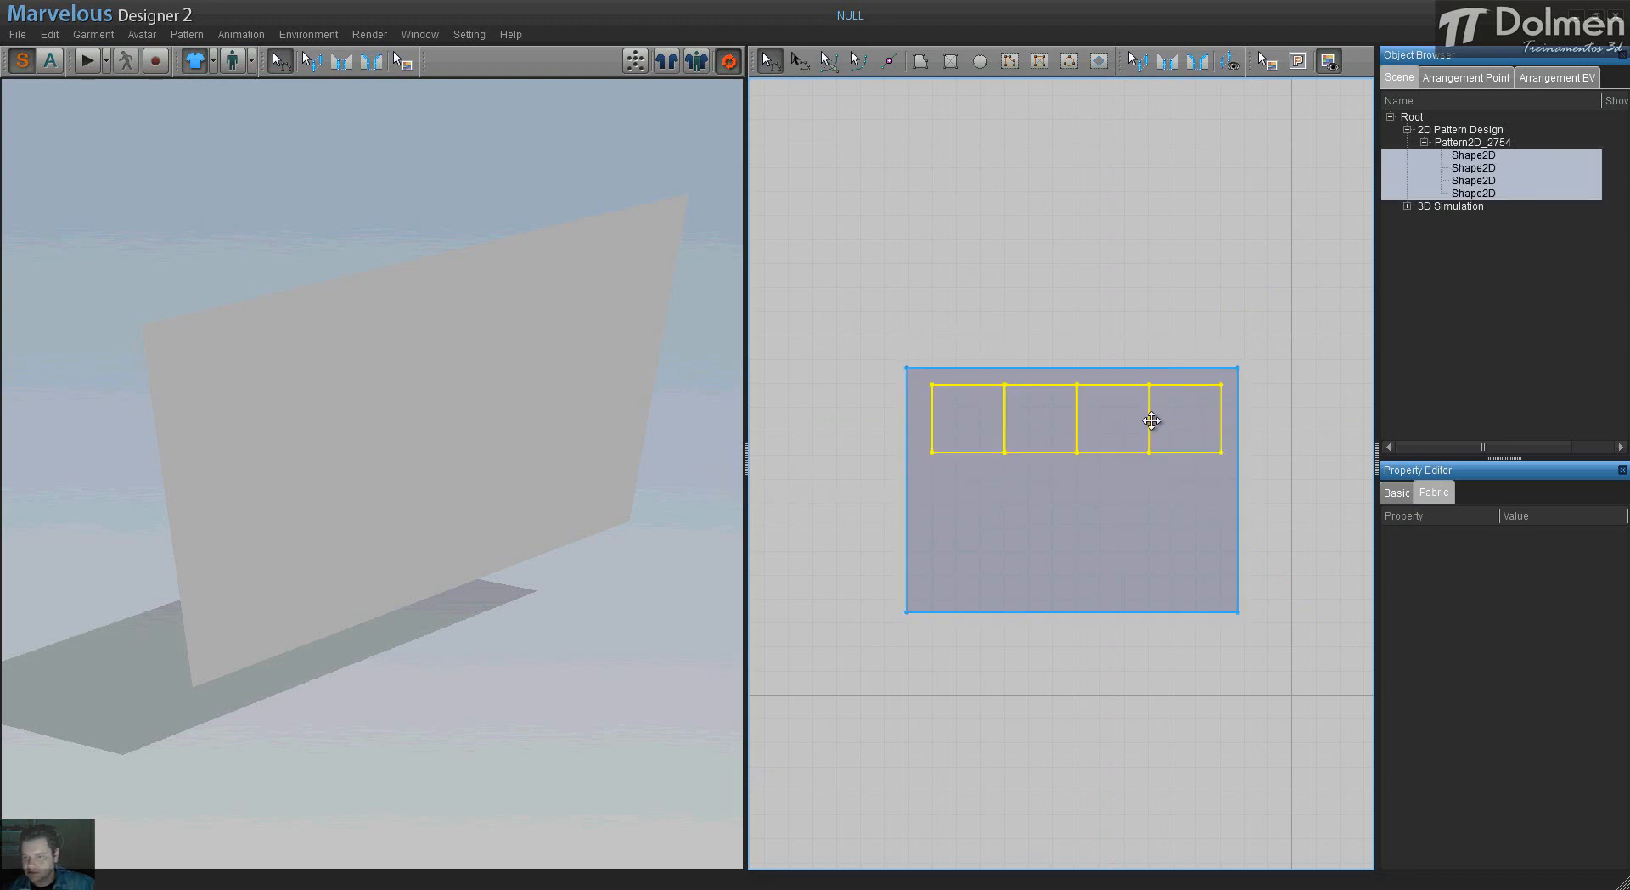
drag(1138, 409, 1137, 409)
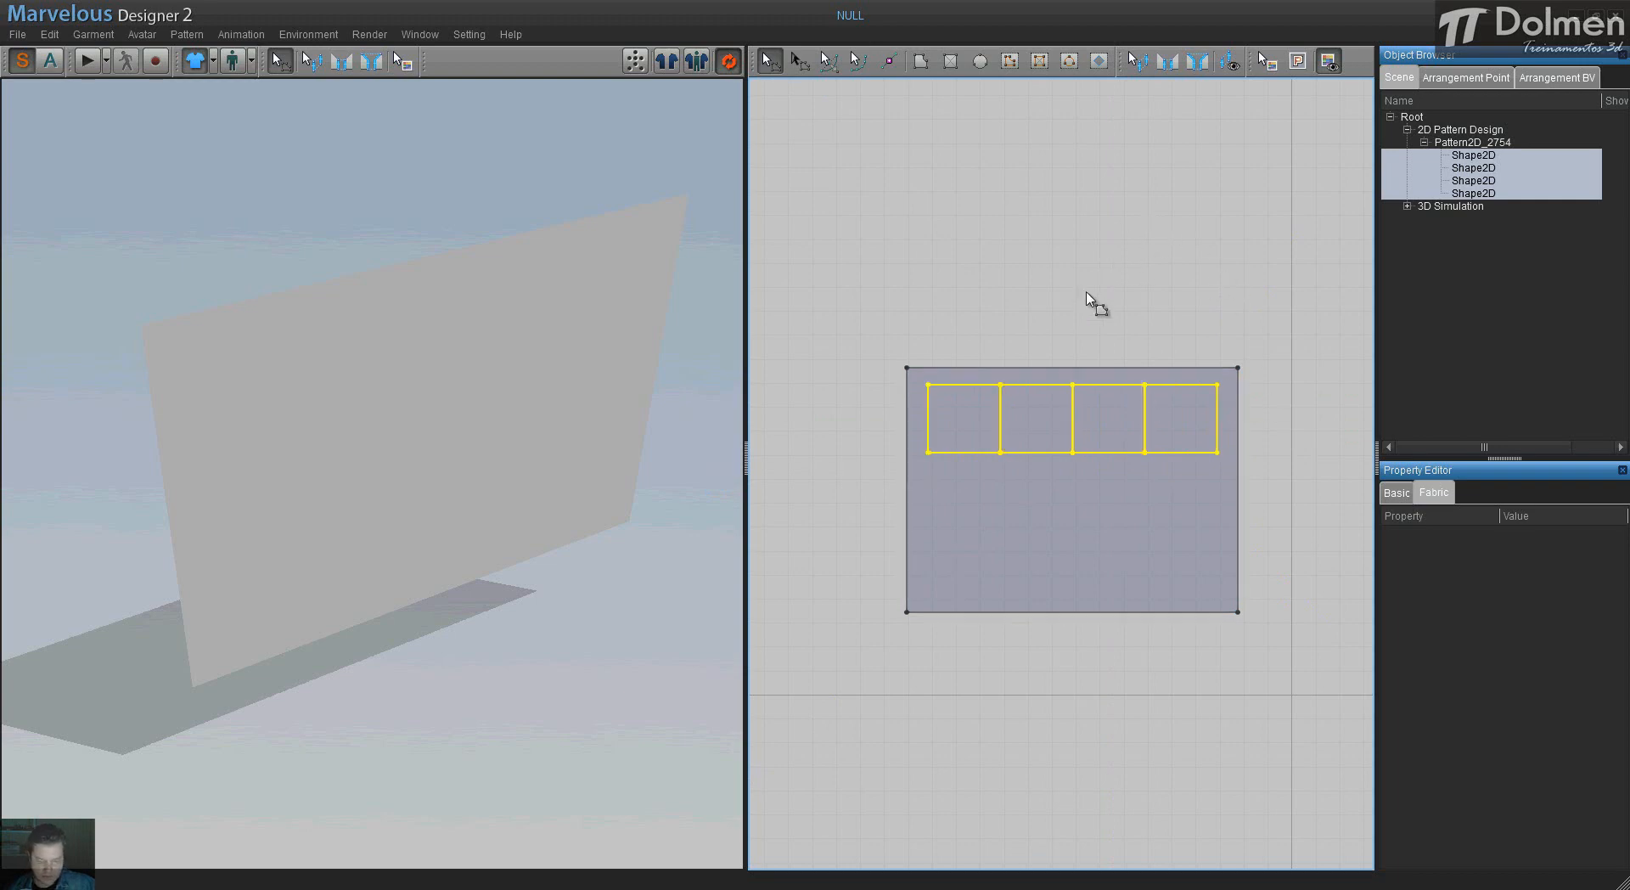
key(ctrl+v)
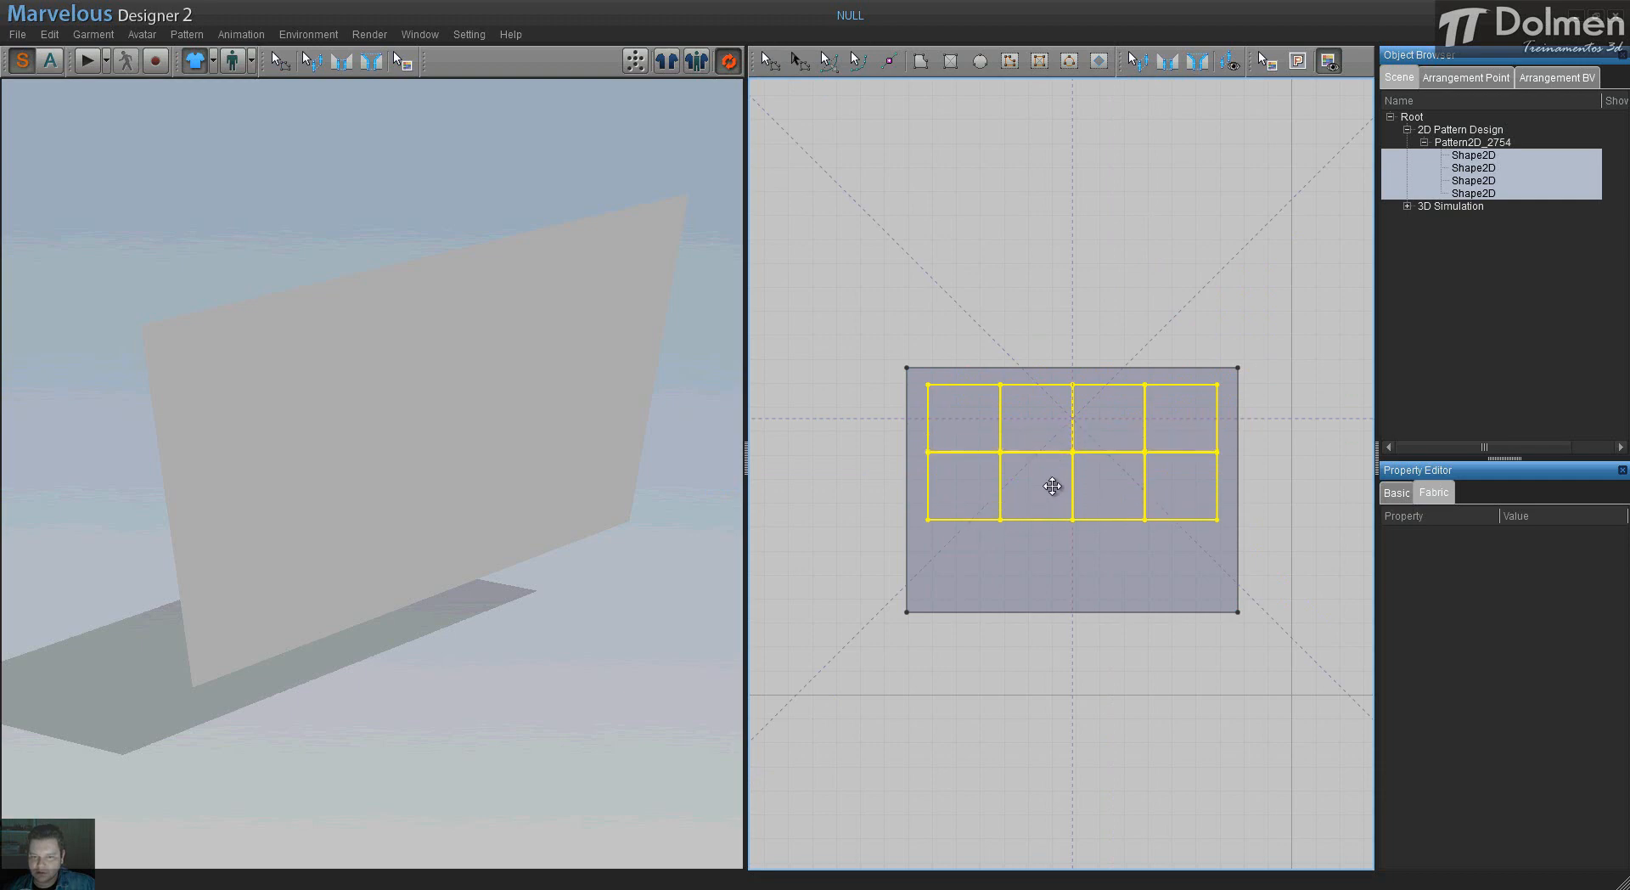
click(1054, 484)
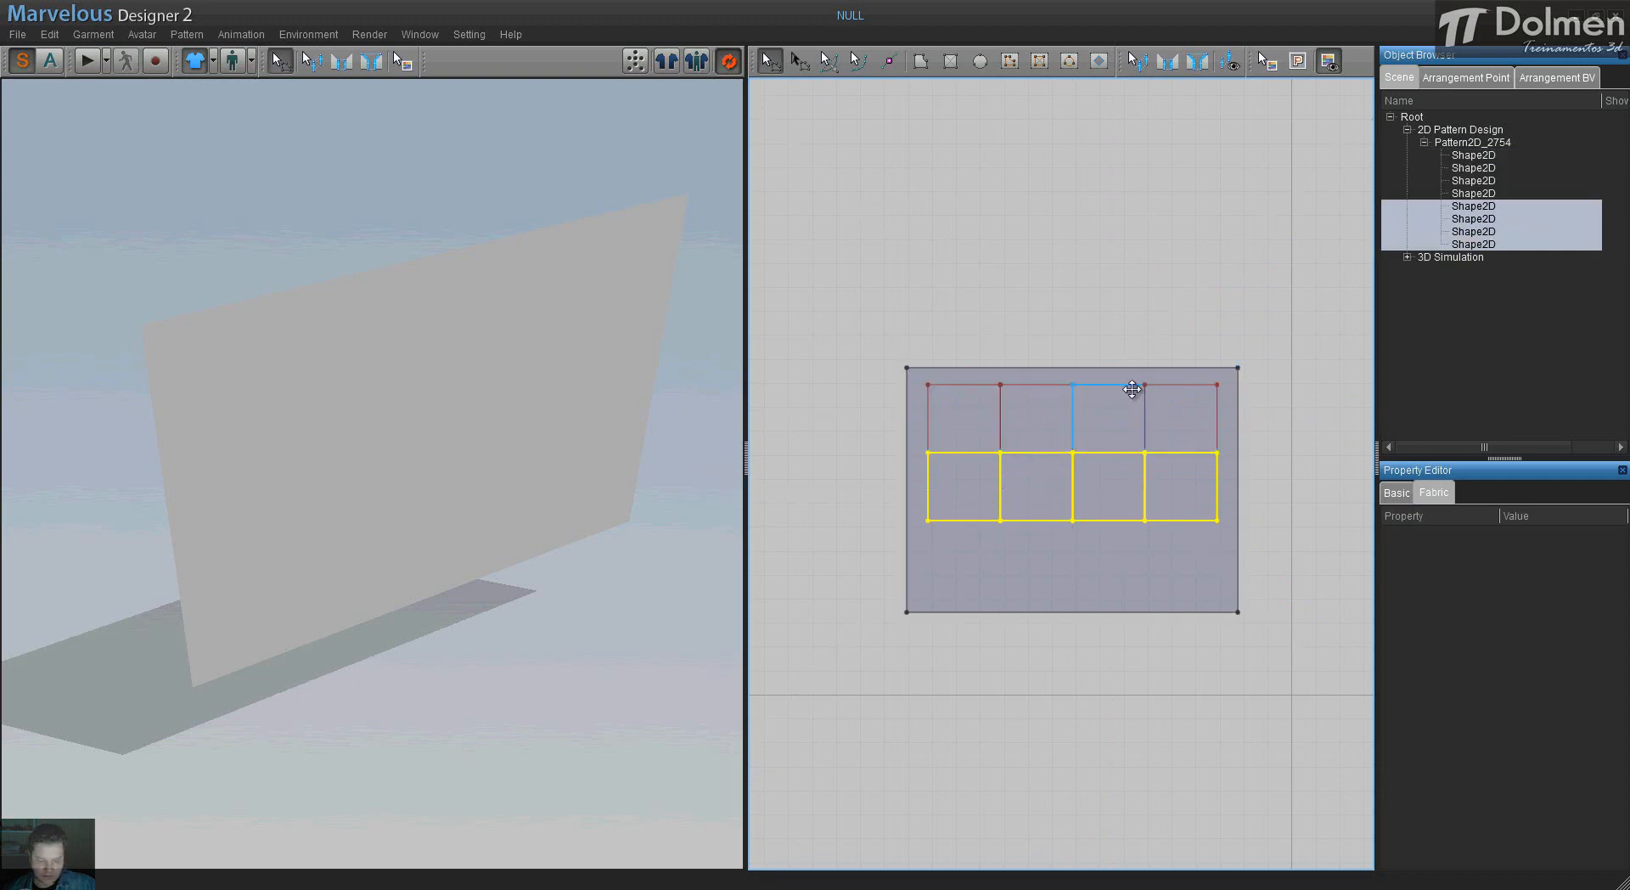
key(ctrl+v)
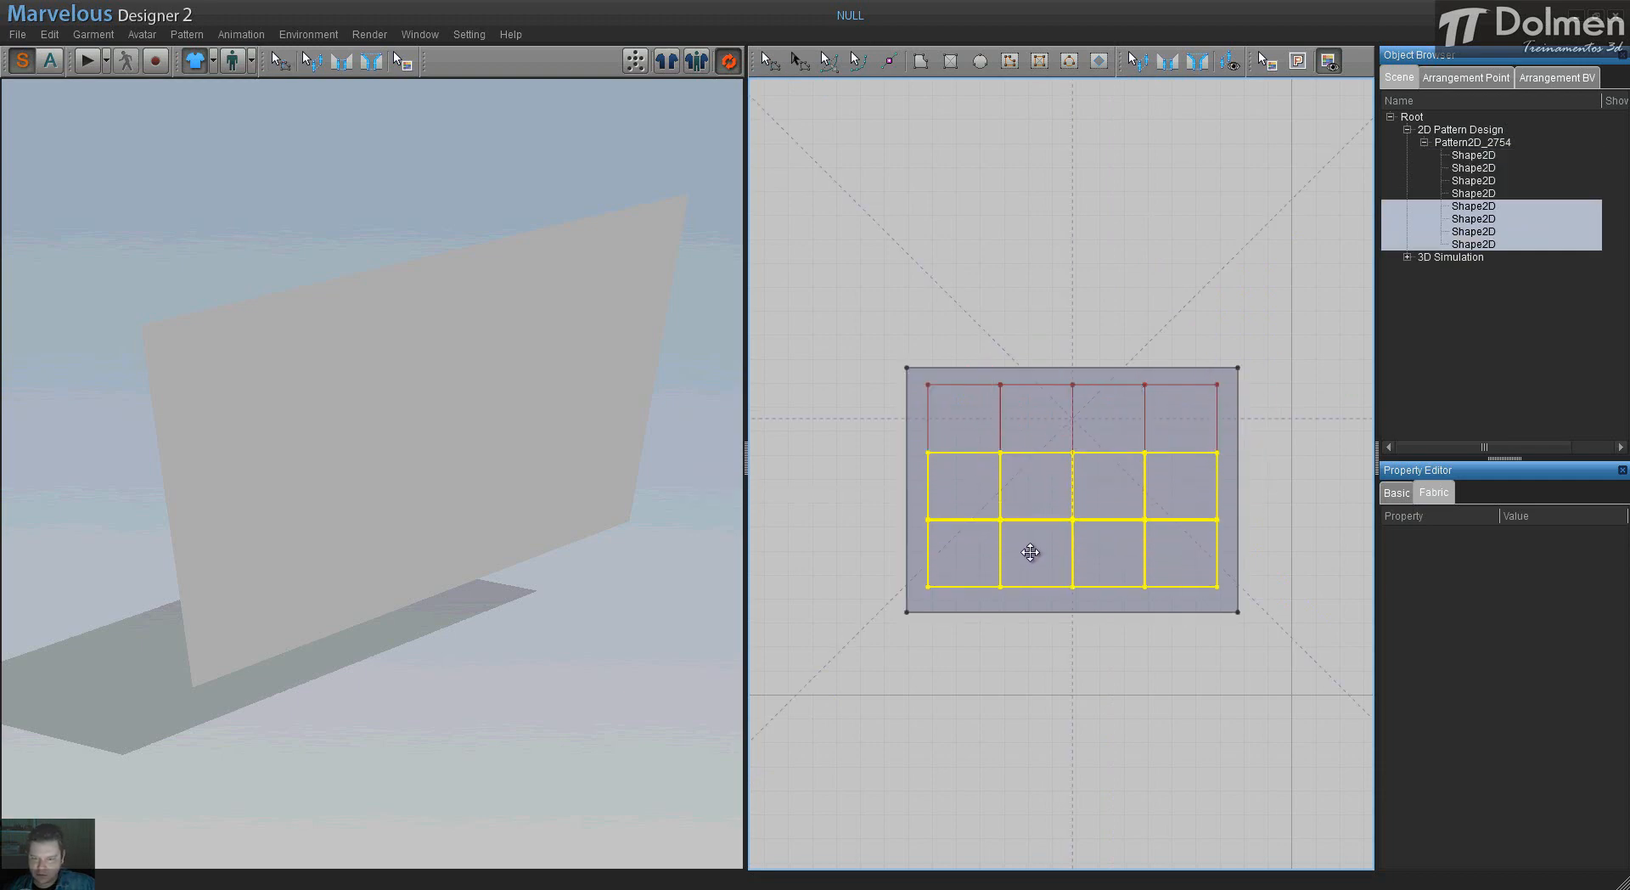
click(1028, 553)
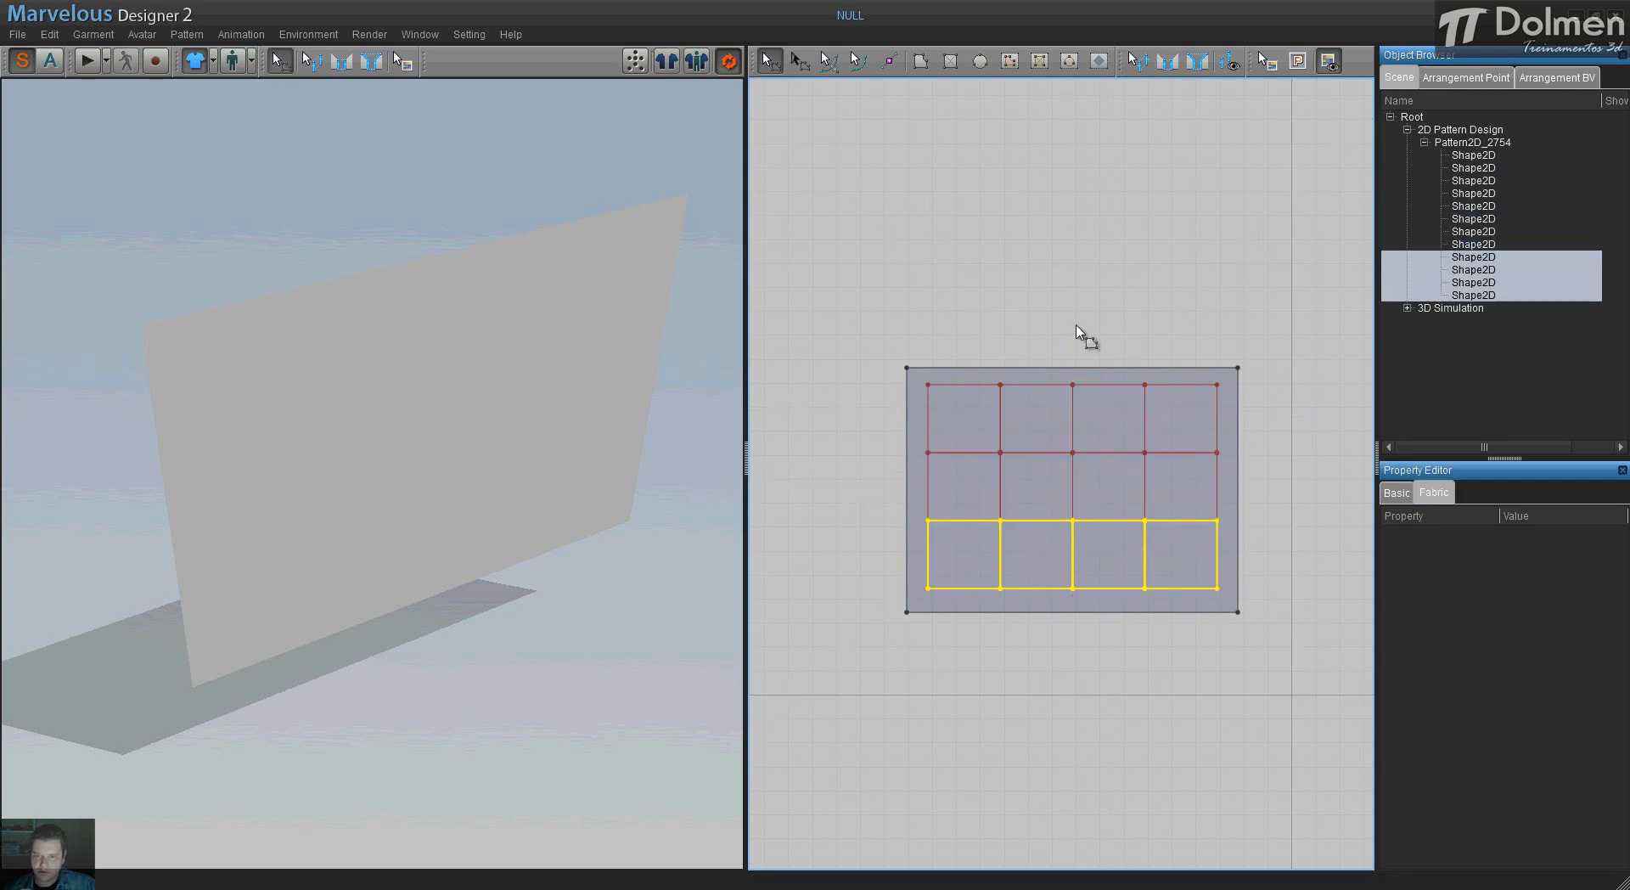
- Set the Fold Angle to 360 and the Fold Strength to 10 for all twelve inner squares
scroll(1061, 367, down, 2)
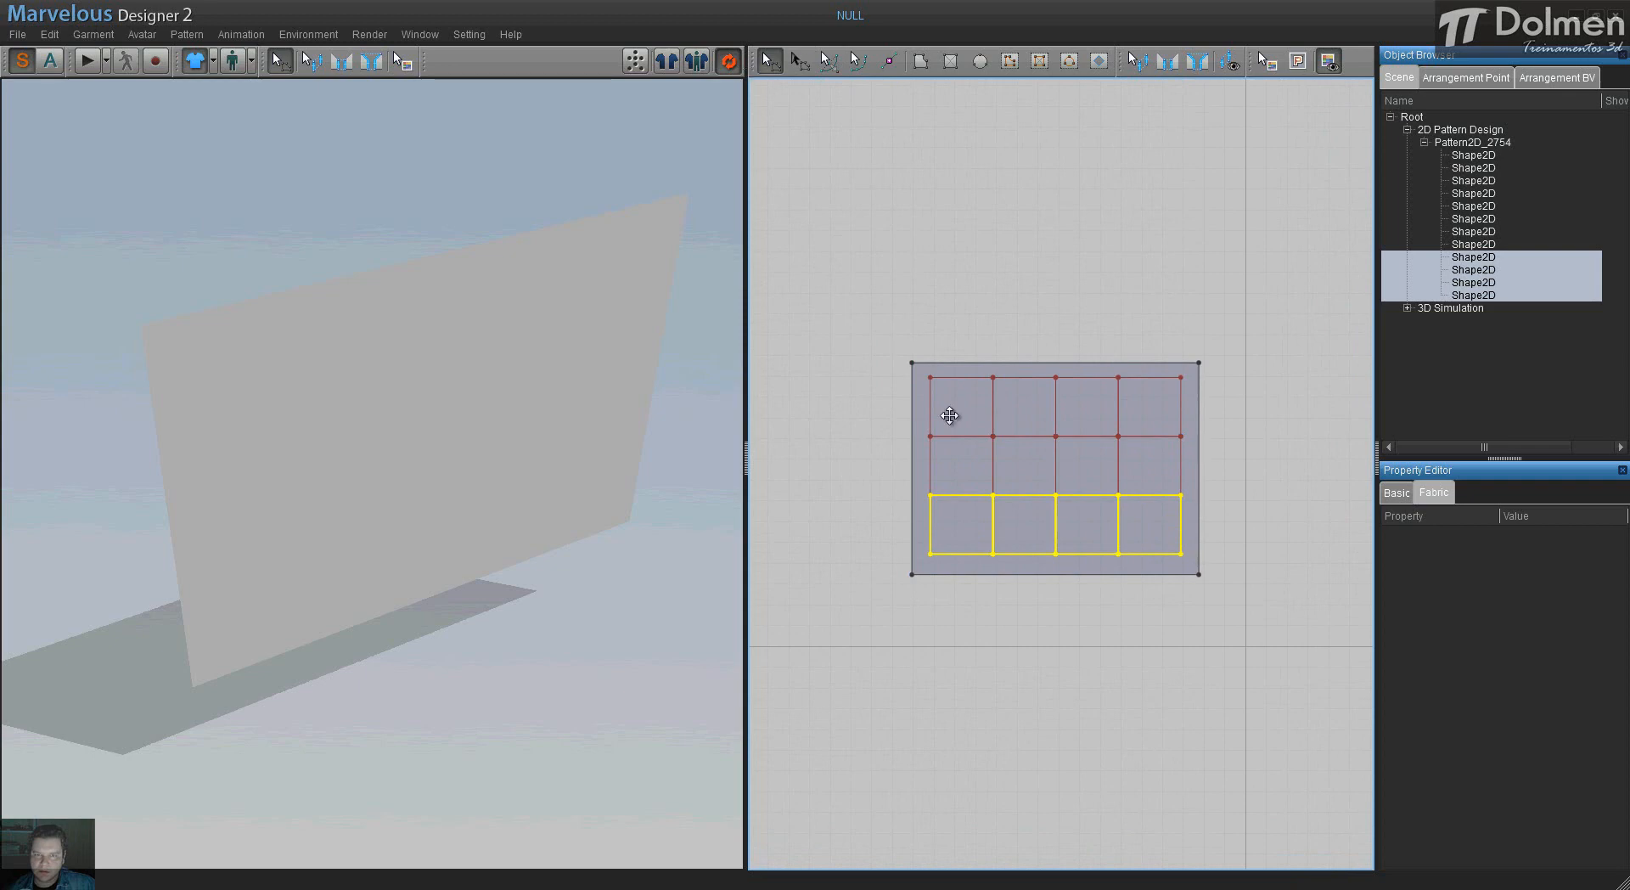
click(879, 377)
drag(1191, 508, 1268, 552)
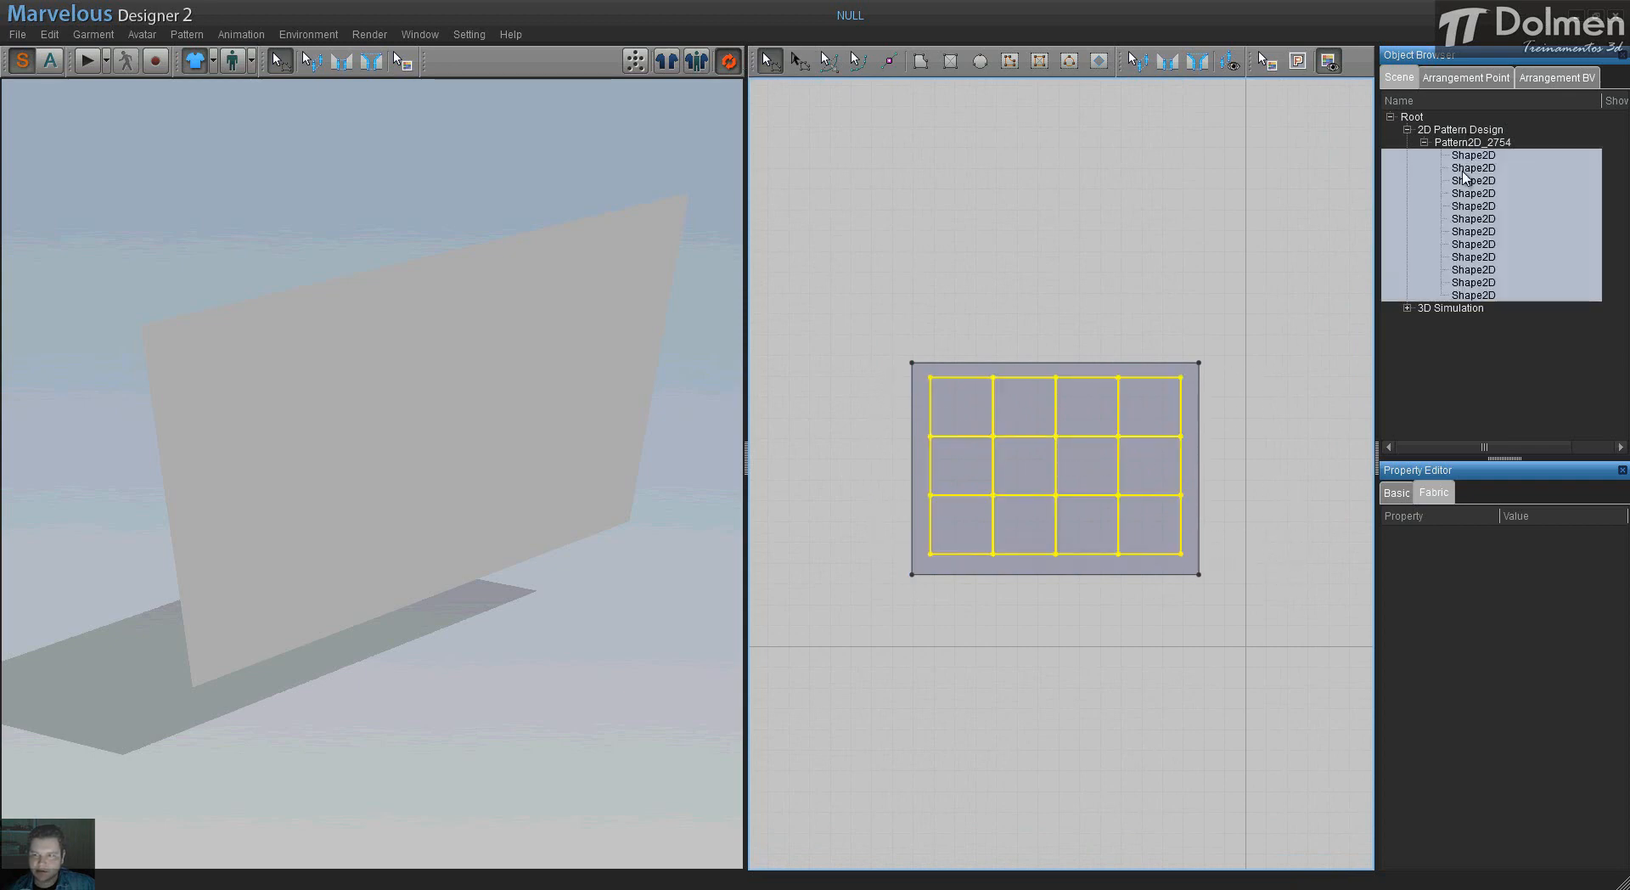
click(1395, 496)
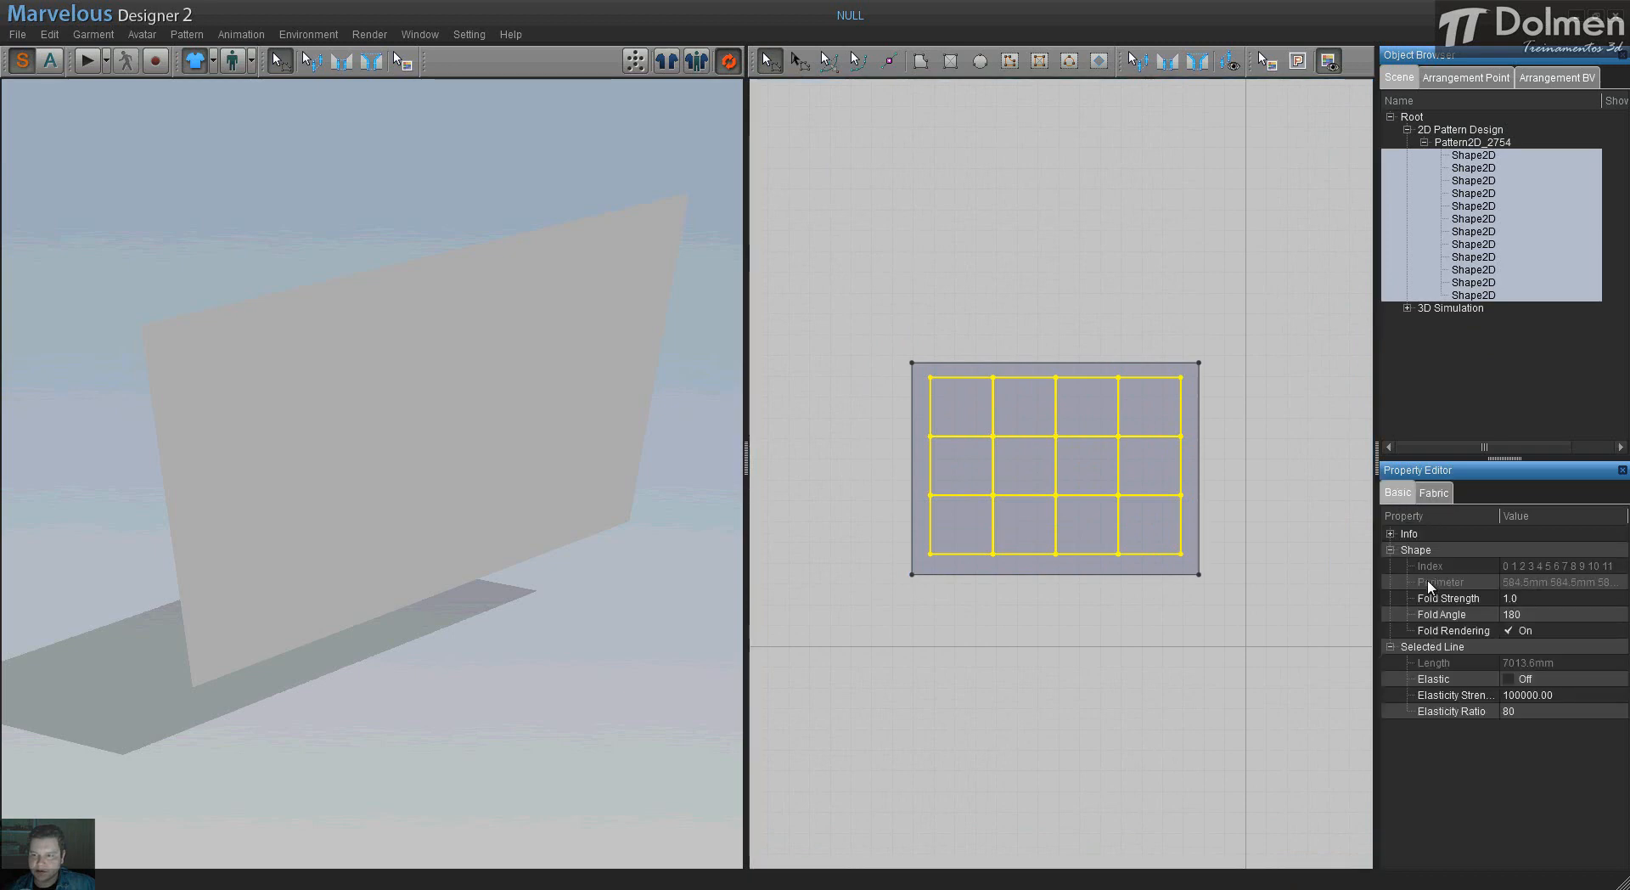
click(1526, 615)
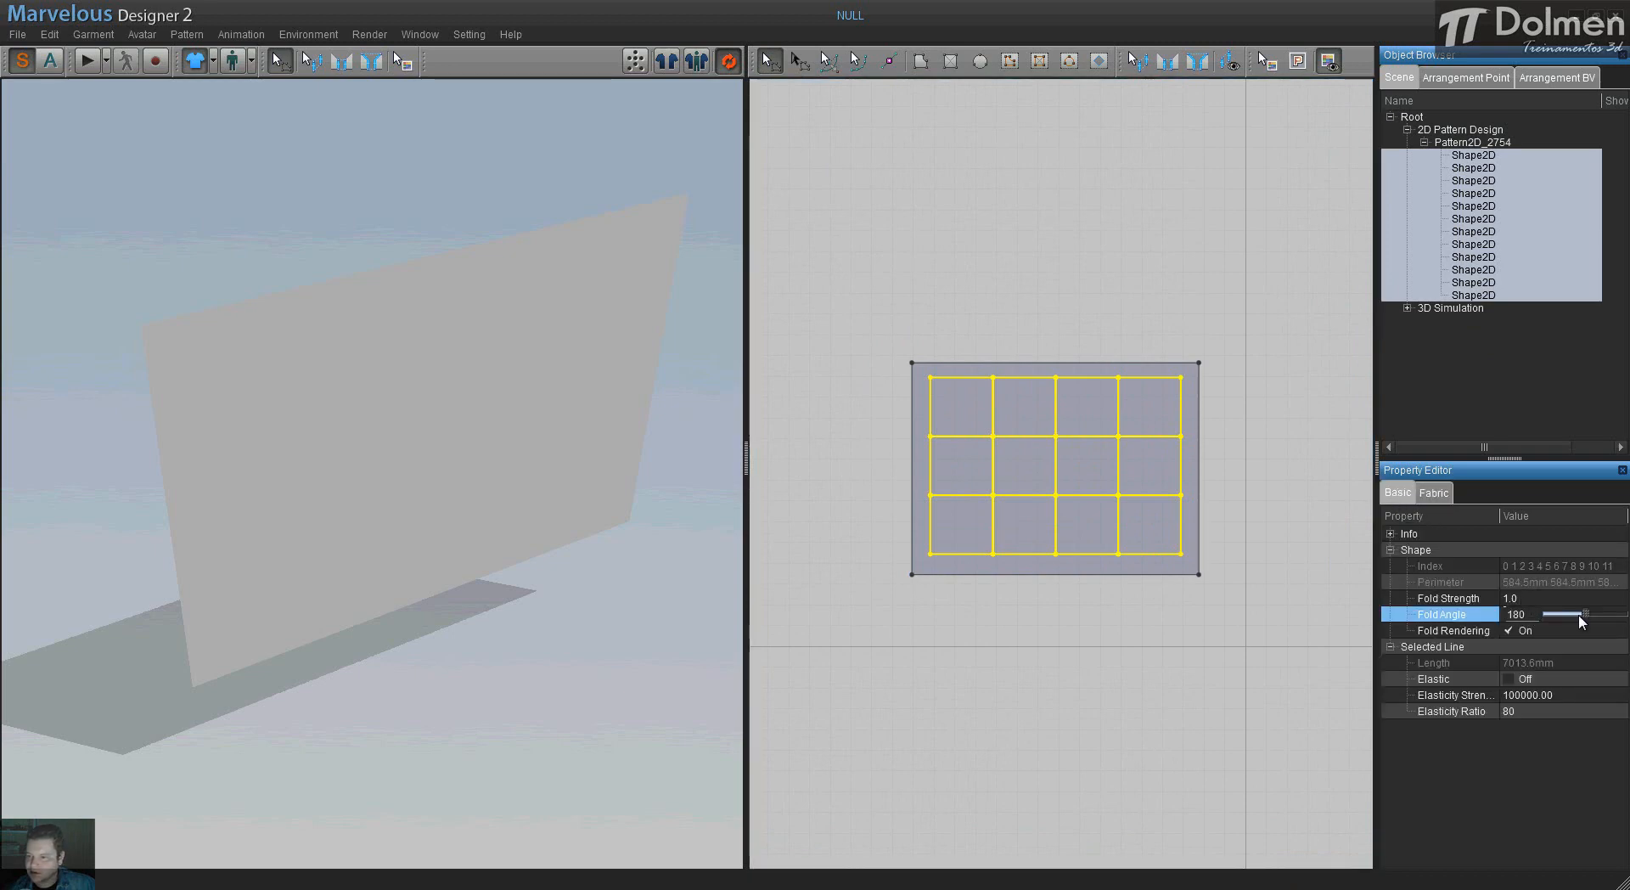
click(1528, 597)
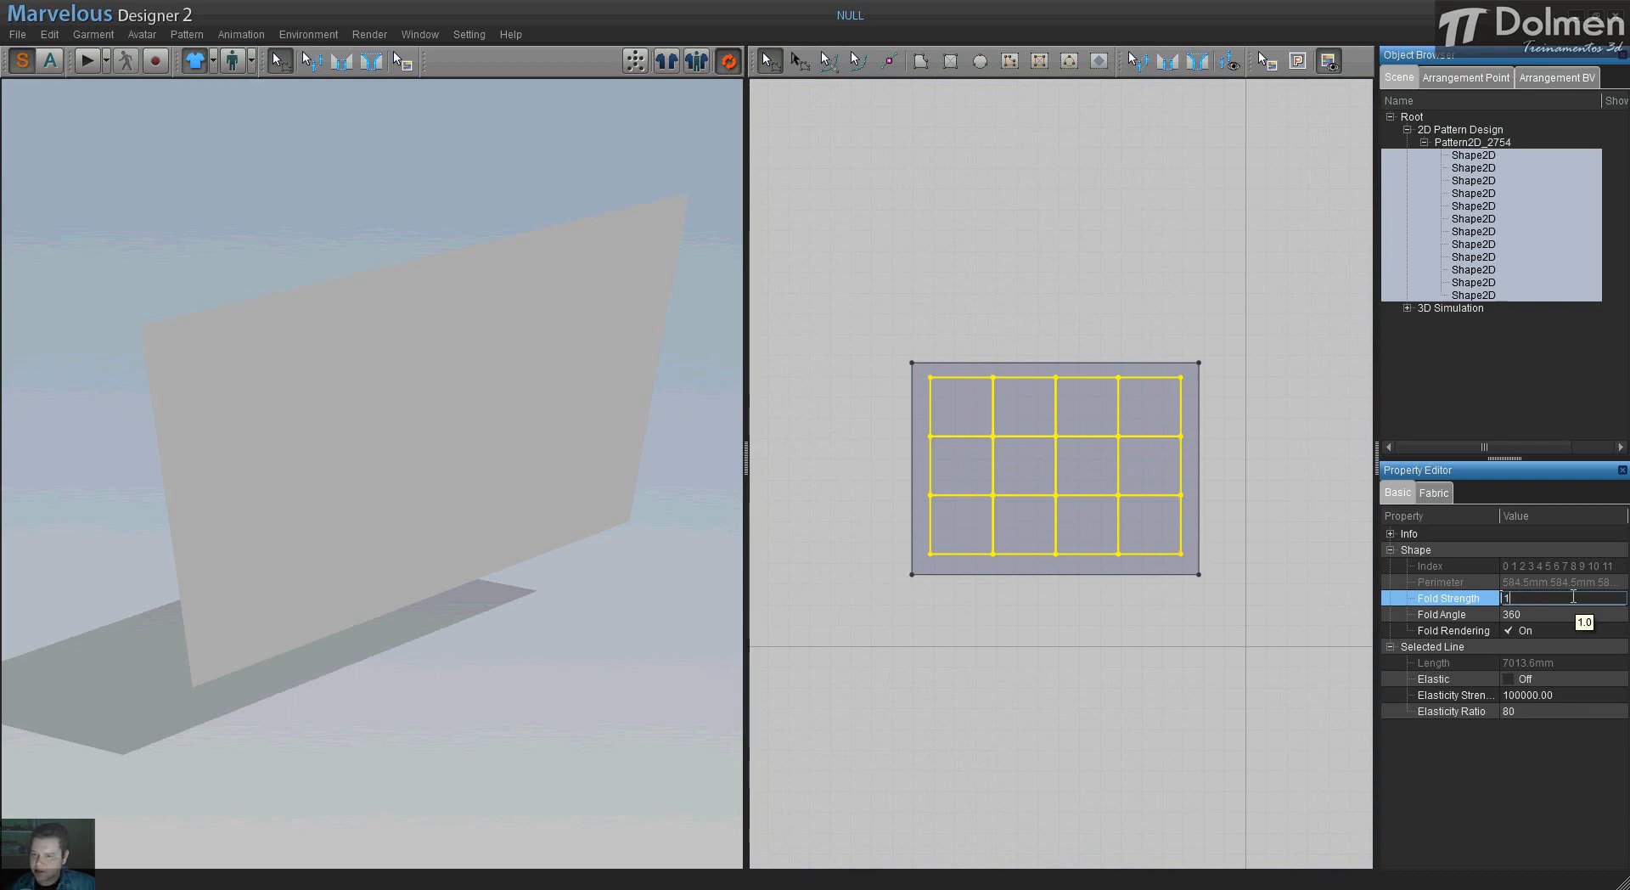
text(10)
key(Return)
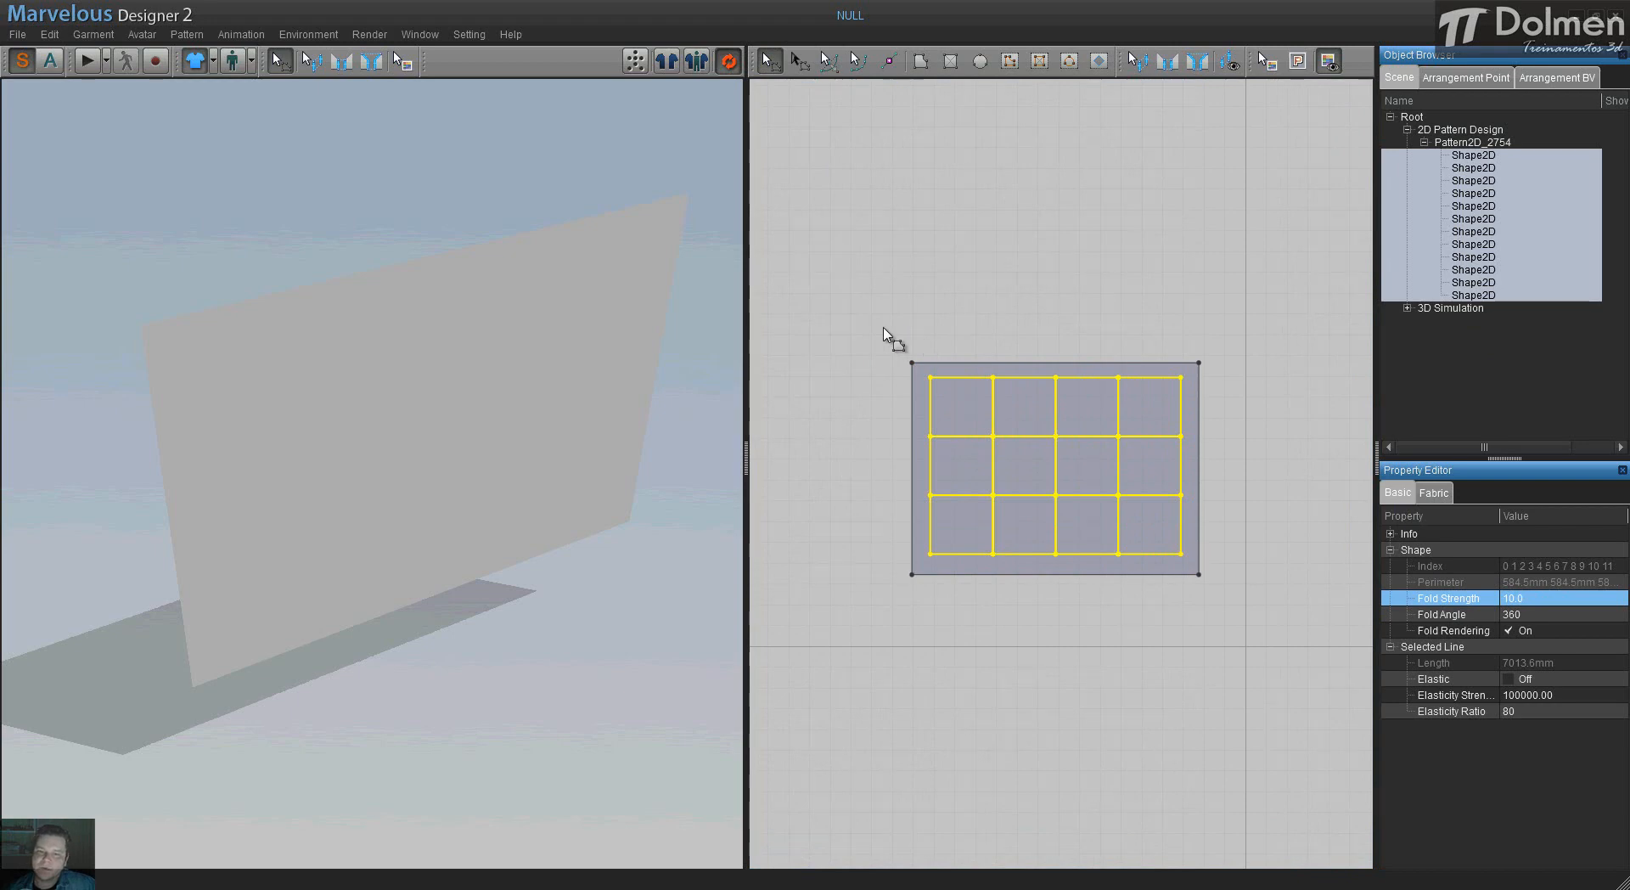
- Duplicate the whole rectangle with its inner grid and place the copy beside the original in the 2D pattern area
drag(883, 327, 1259, 676)
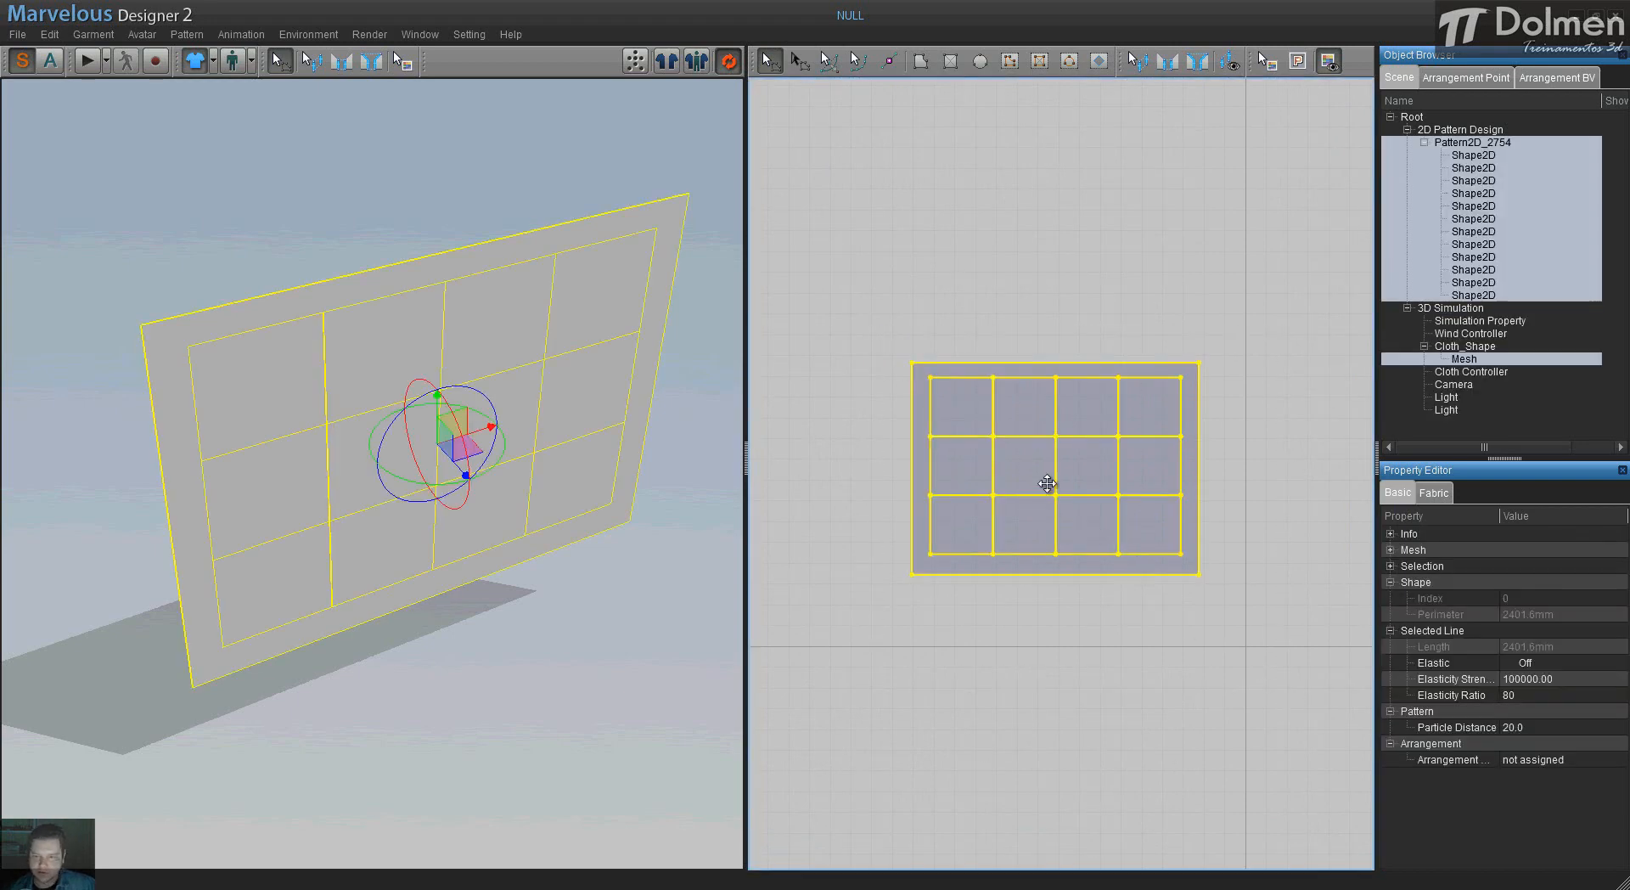
drag(1037, 505, 1364, 470)
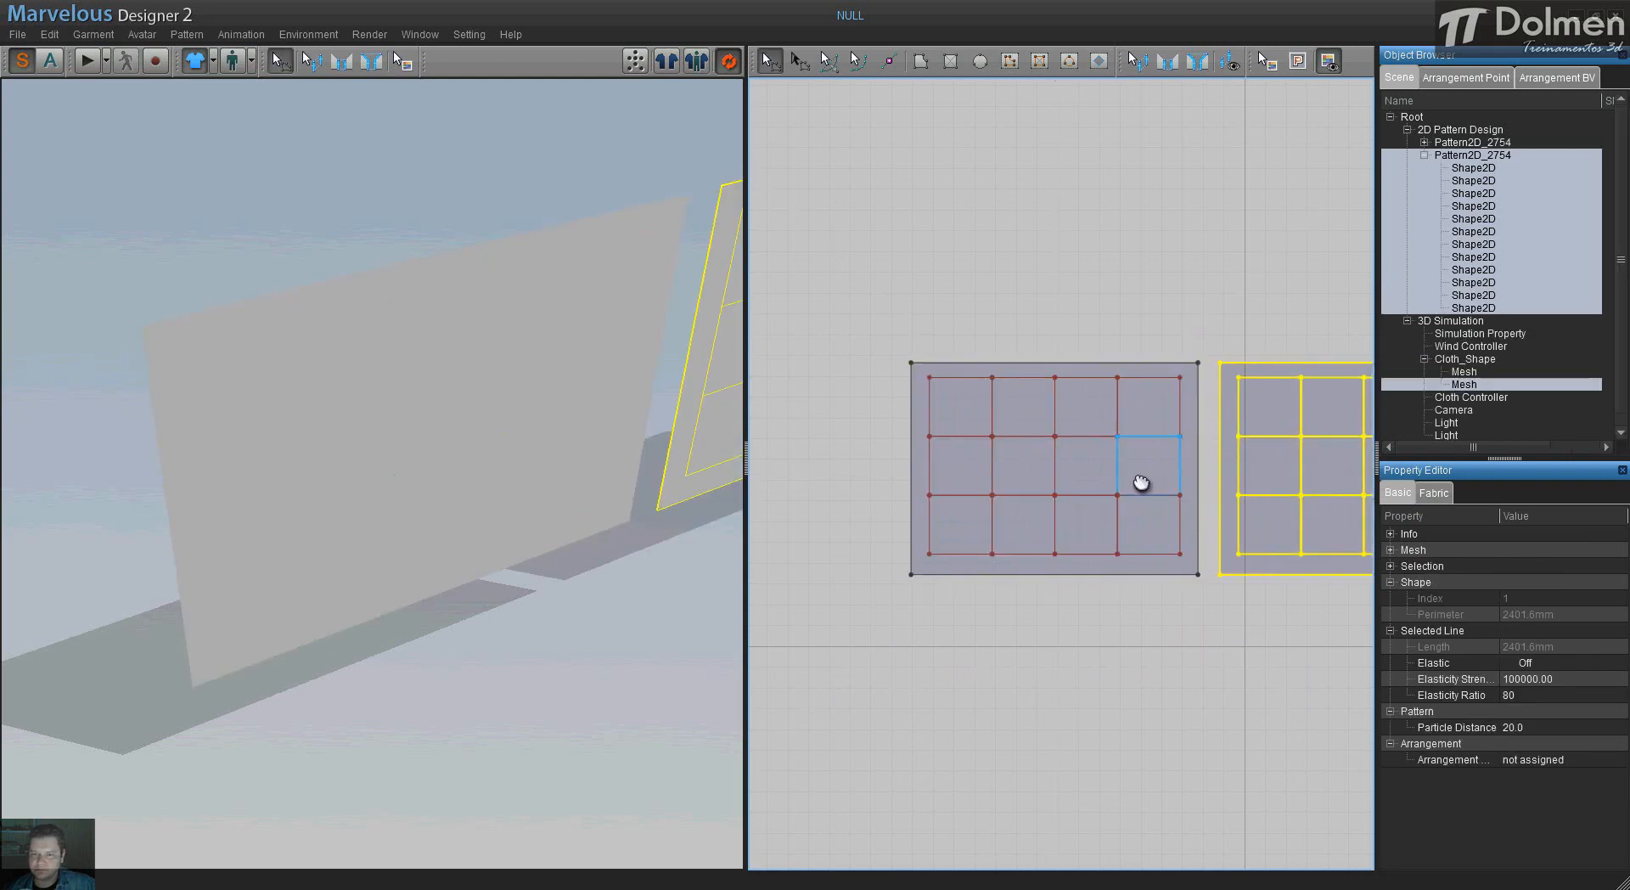
middle_drag(1139, 480, 1066, 514)
scroll(1077, 504, down, 3)
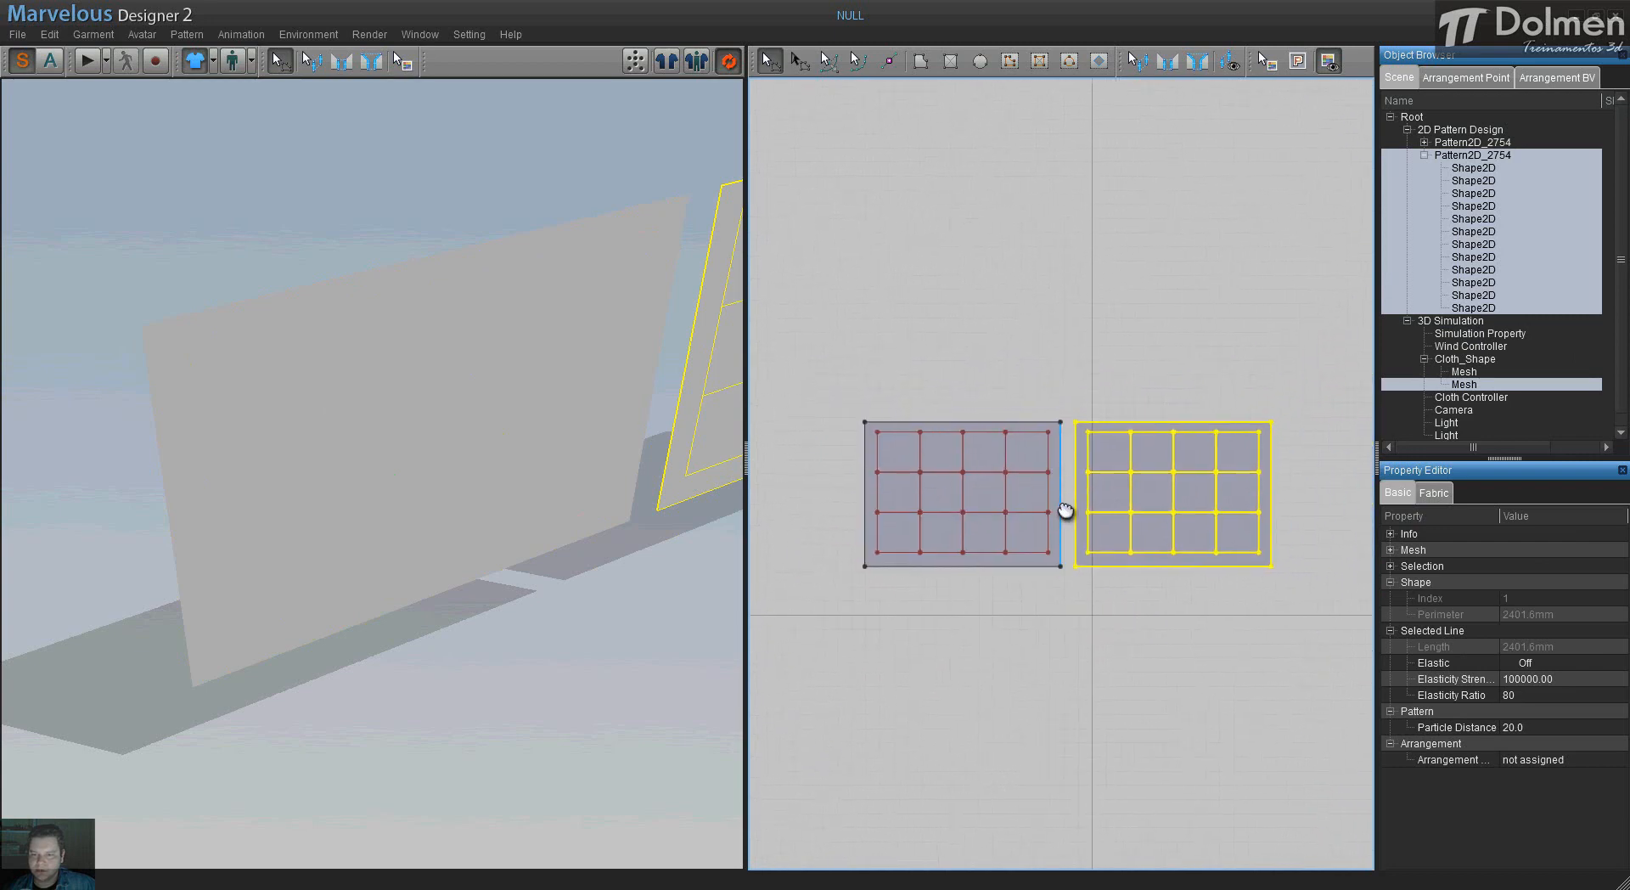
- Move the copied pattern behind the original rectangle in the 3D view, leaving a gap between them
middle_drag(468, 401, 406, 383)
scroll(430, 393, down, 3)
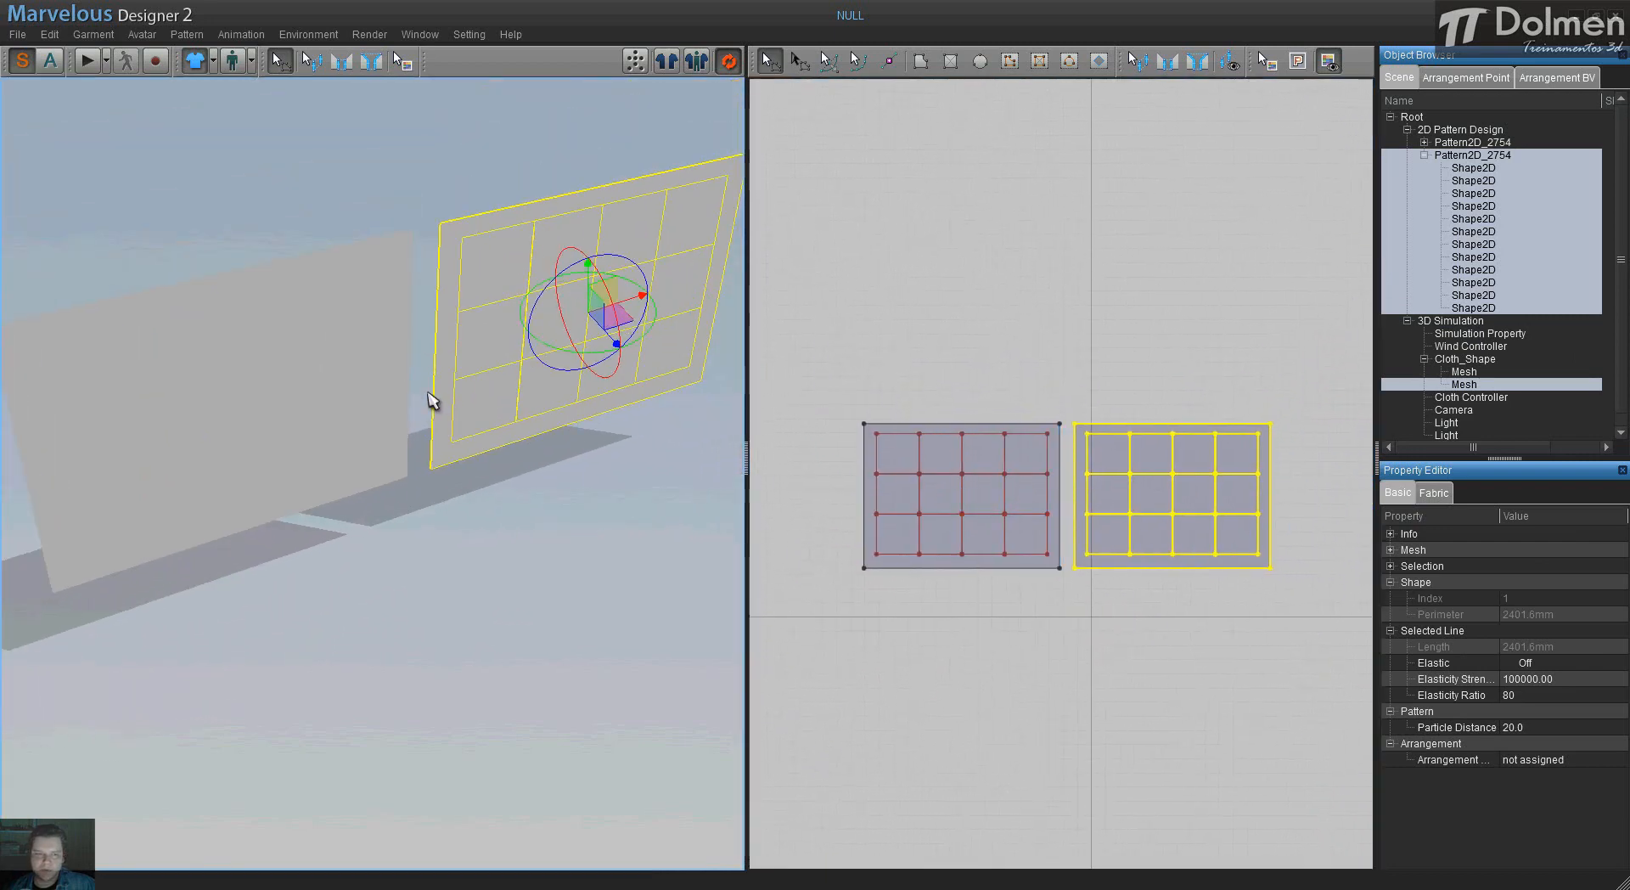
right_drag(459, 458, 356, 441)
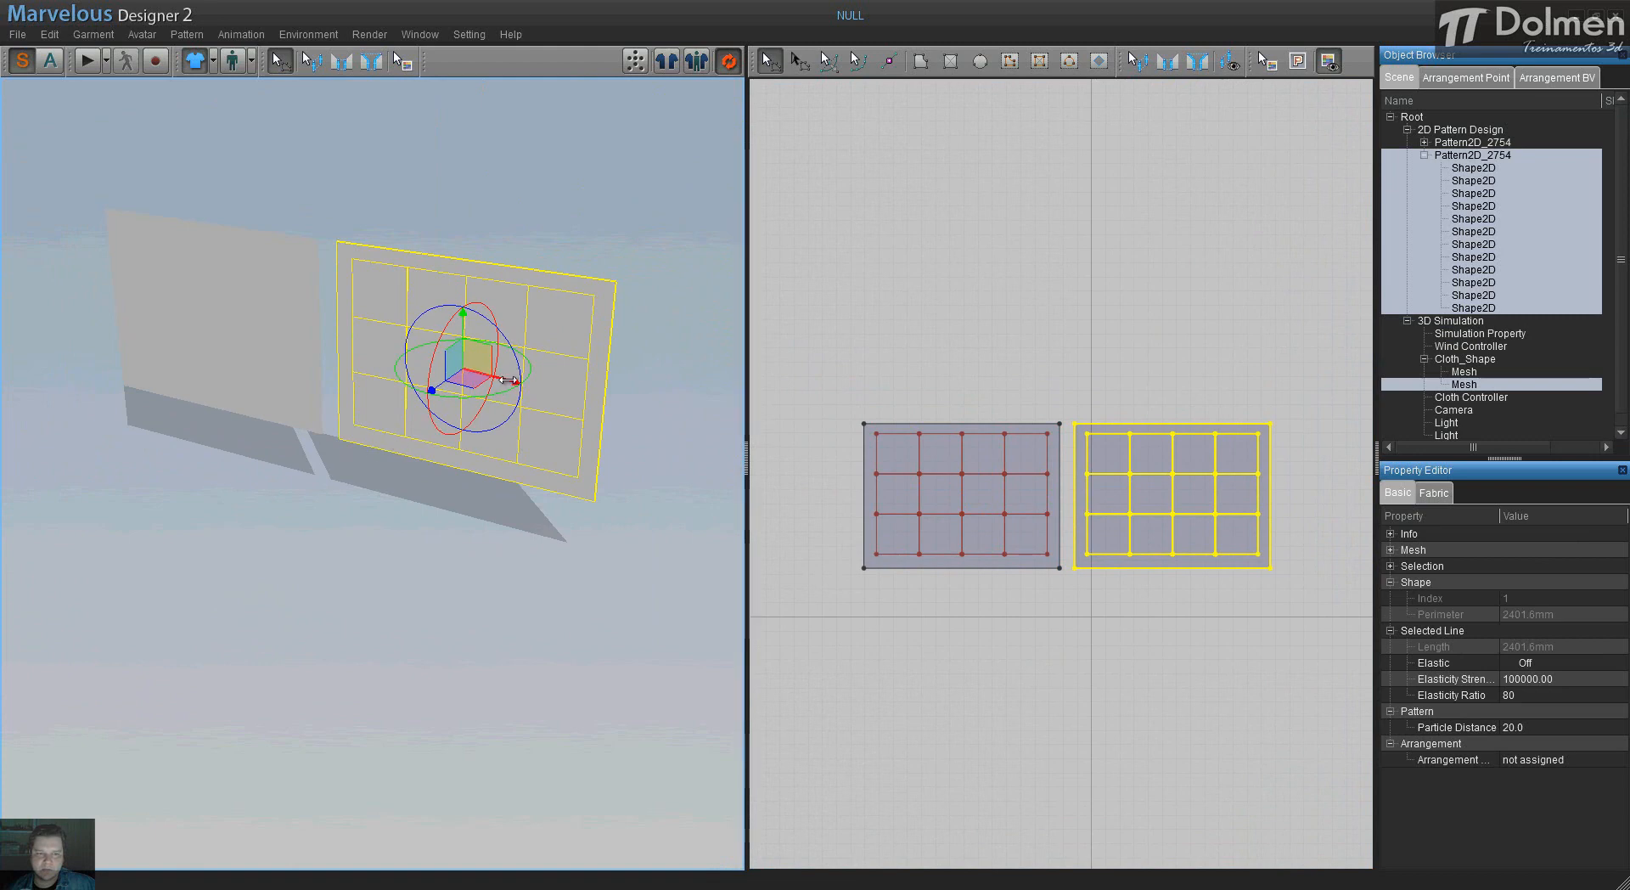
drag(514, 381, 327, 244)
- Flip the rear pattern horizontally so that its front faces outward, and deselect it
right_click(338, 235)
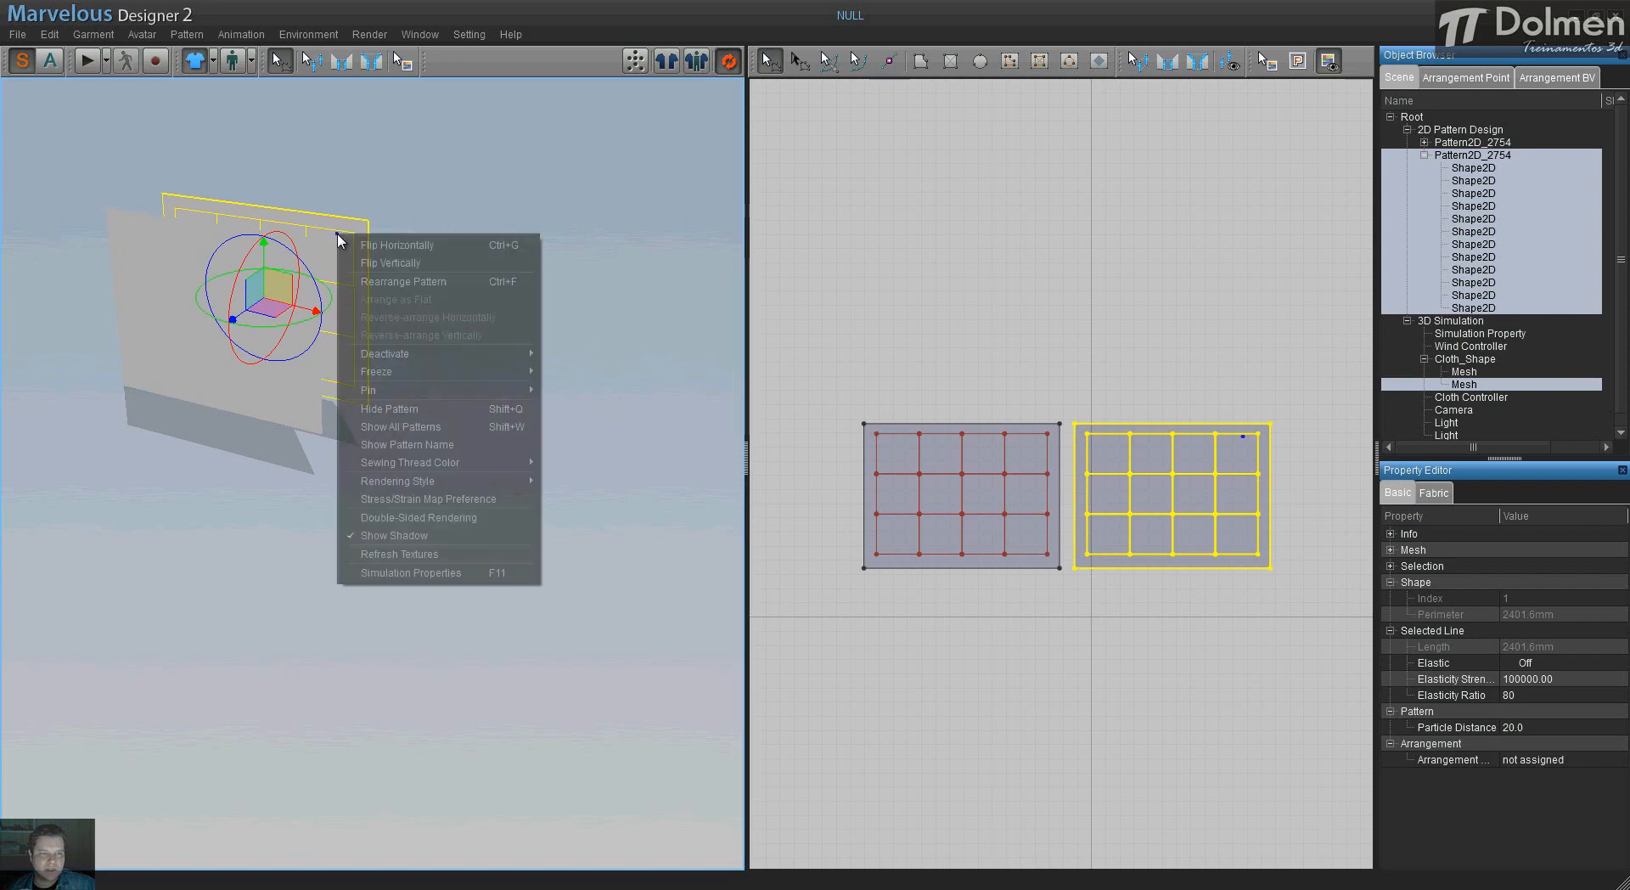
click(441, 246)
middle_drag(287, 277, 535, 438)
right_drag(494, 389, 505, 402)
scroll(511, 399, up, 2)
middle_drag(517, 396, 242, 341)
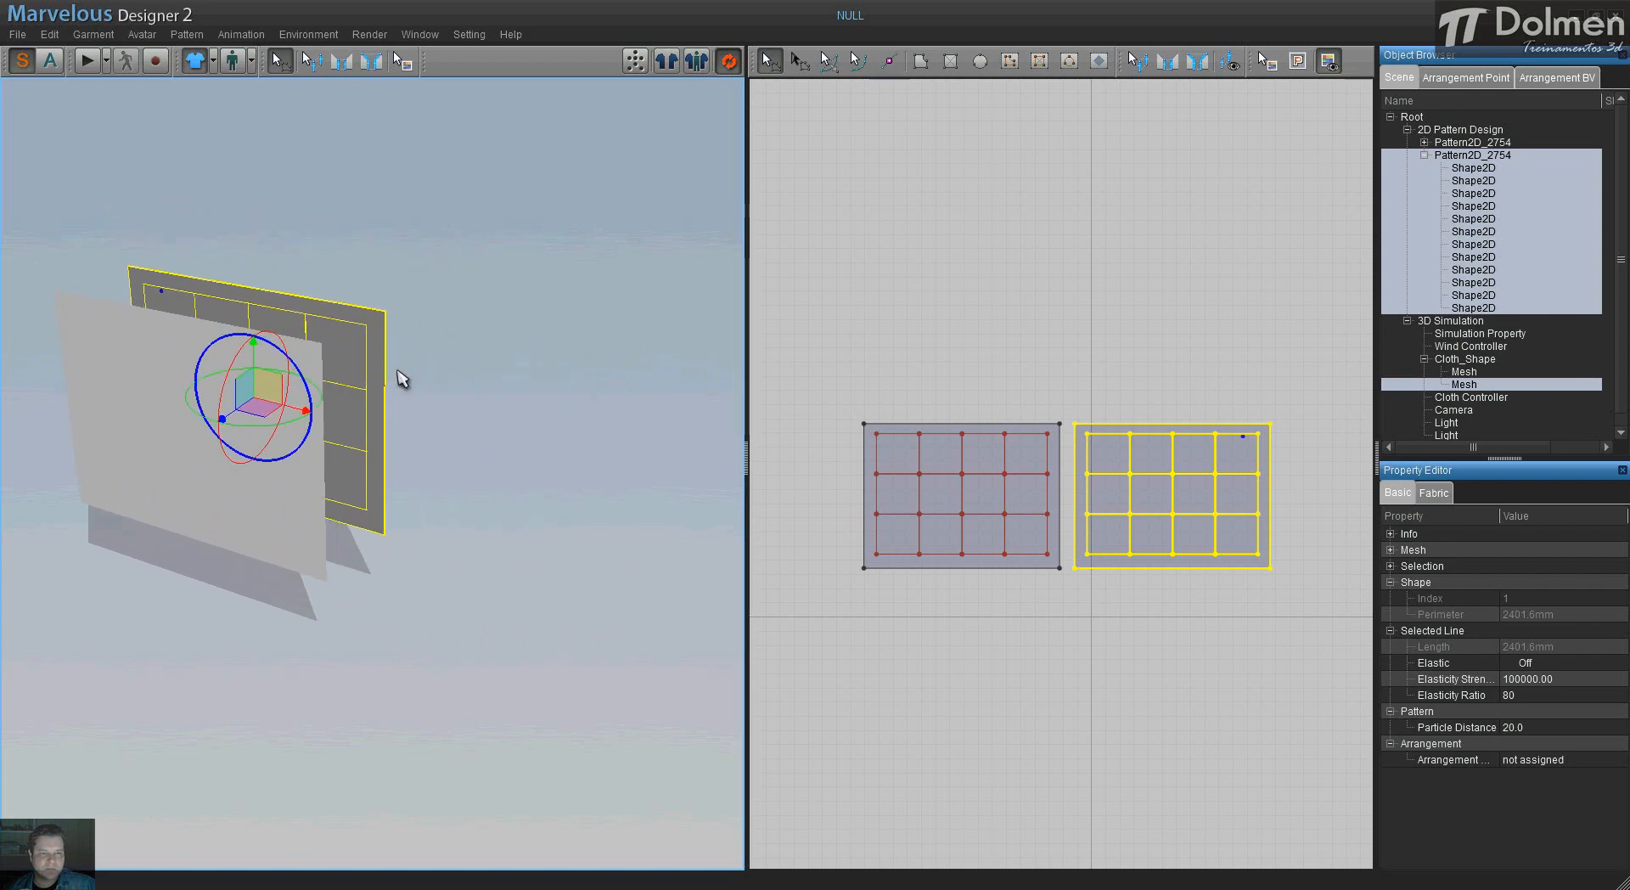
click(1033, 374)
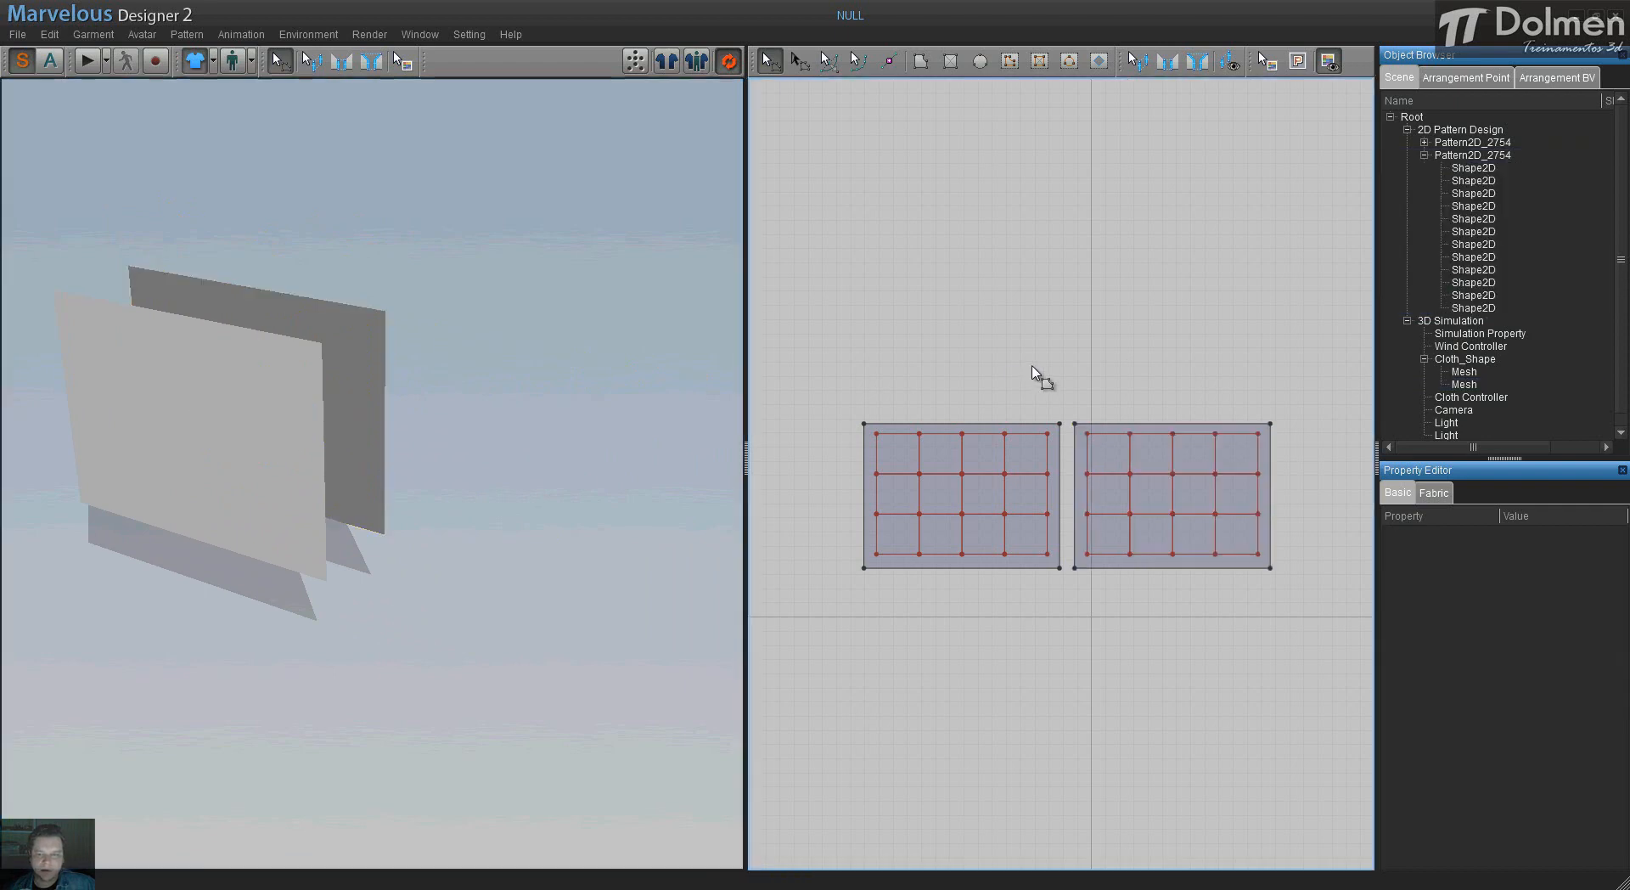
- Sew the facing inner, upper, lower and outer edges of the two rectangles together with four segment seams
click(1170, 63)
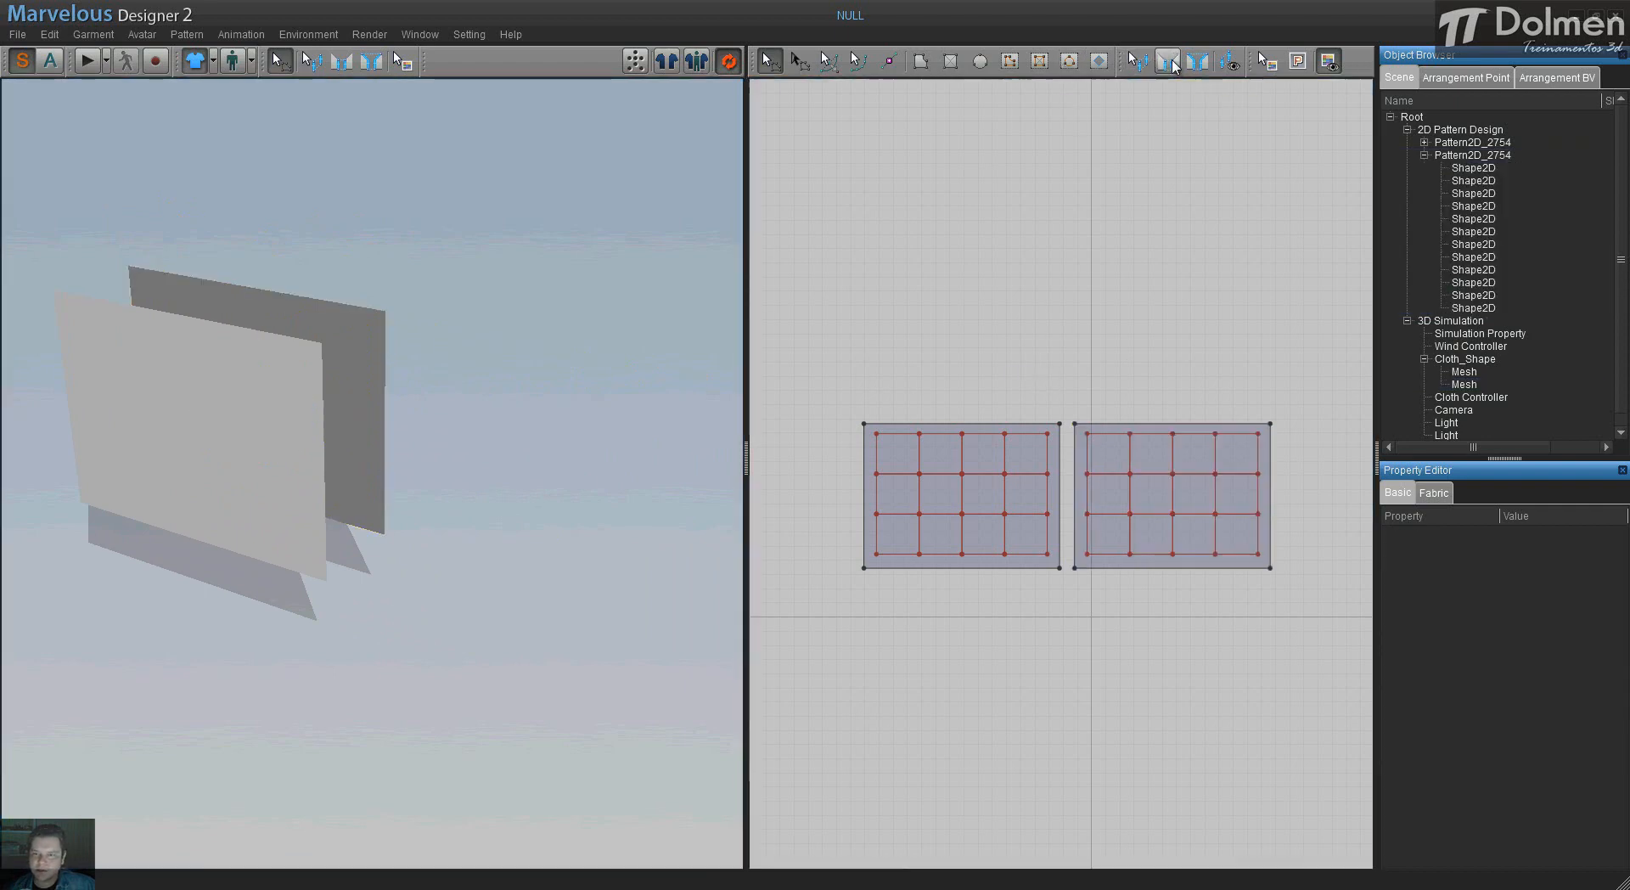
click(1061, 456)
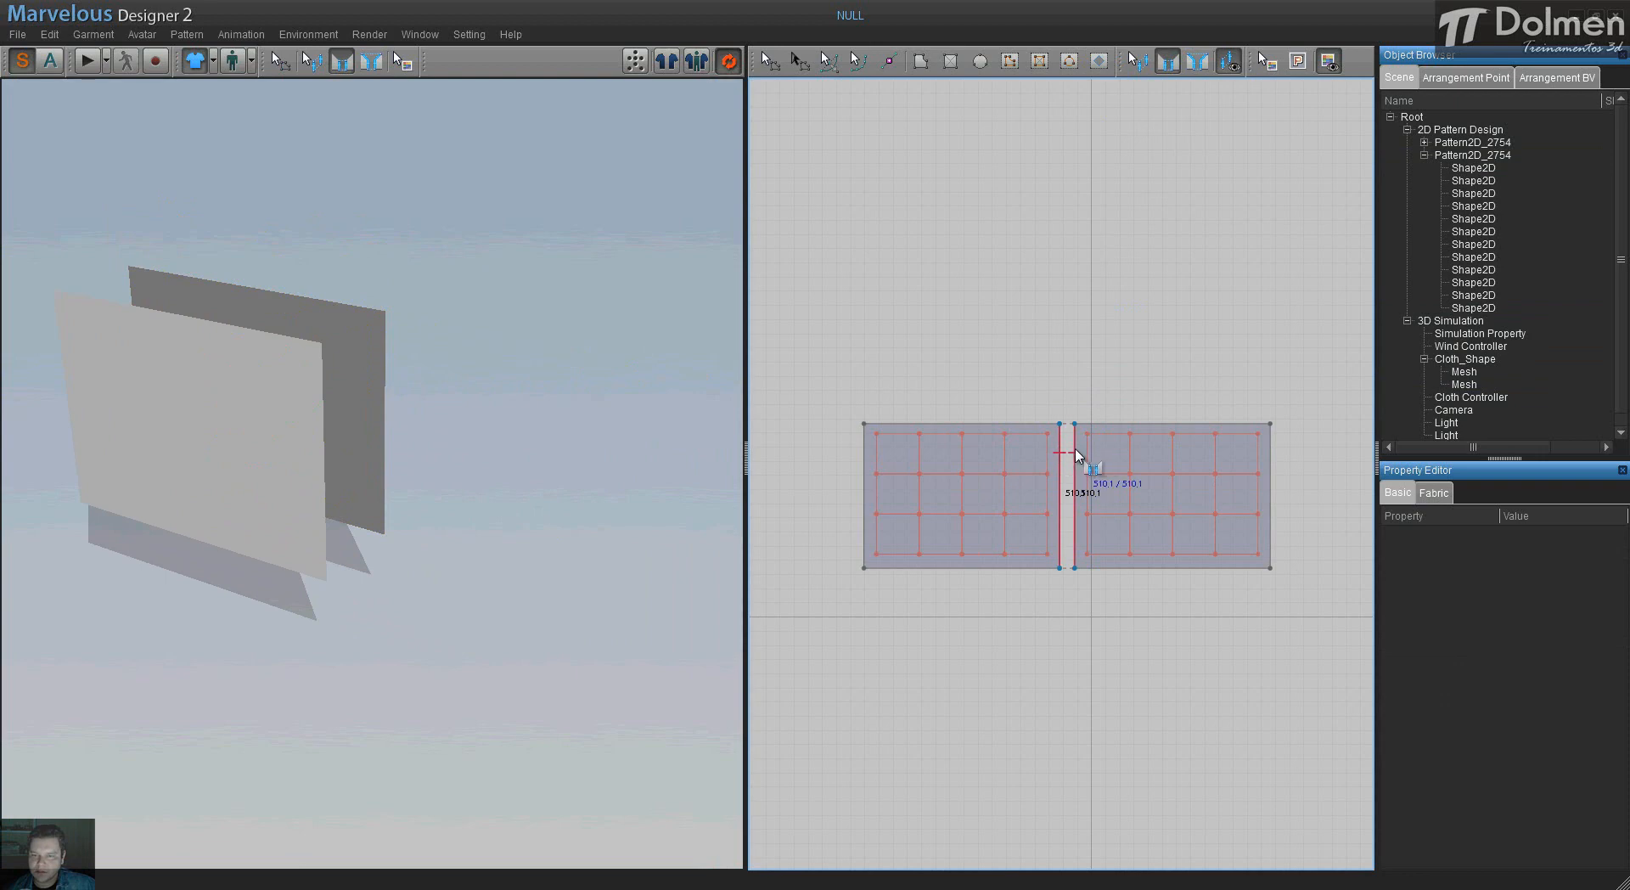
click(1074, 462)
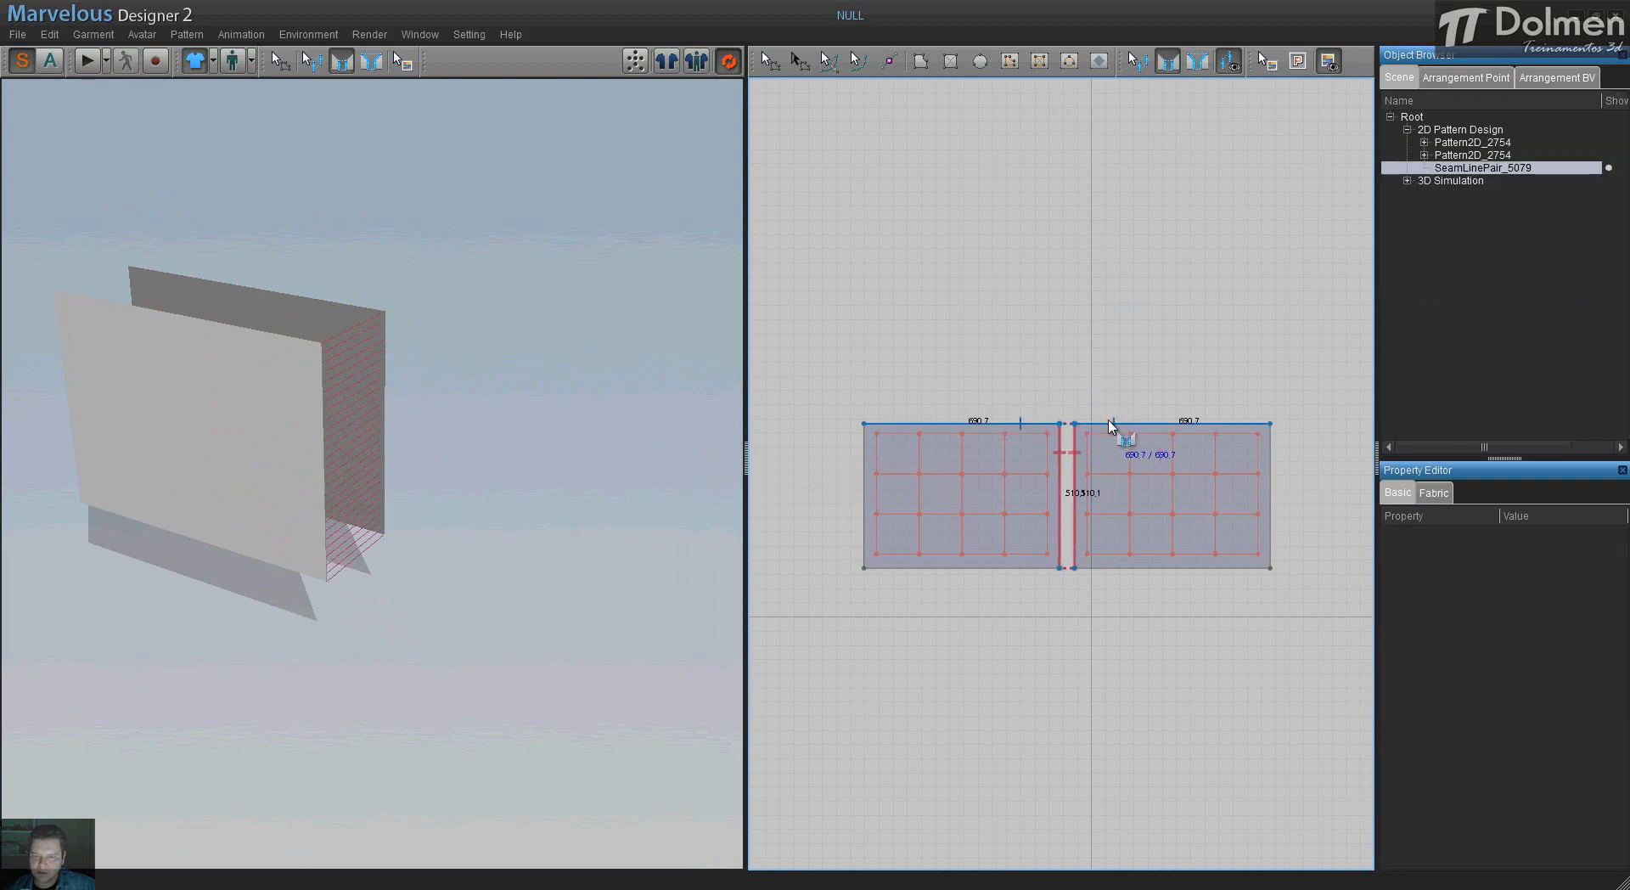
click(1112, 425)
click(1021, 567)
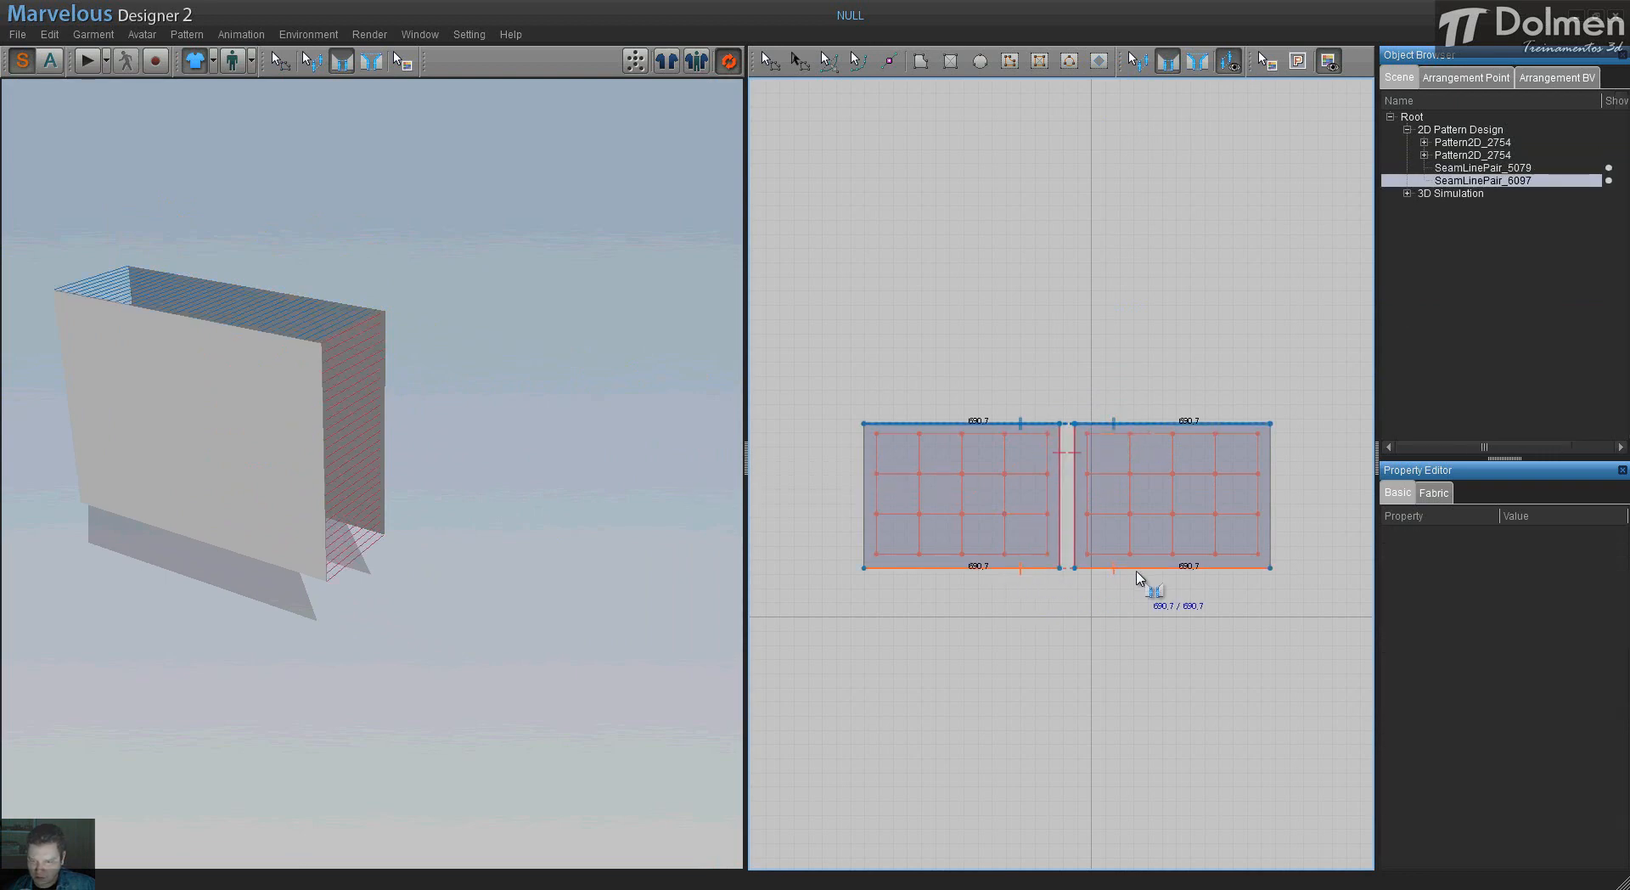
click(1113, 568)
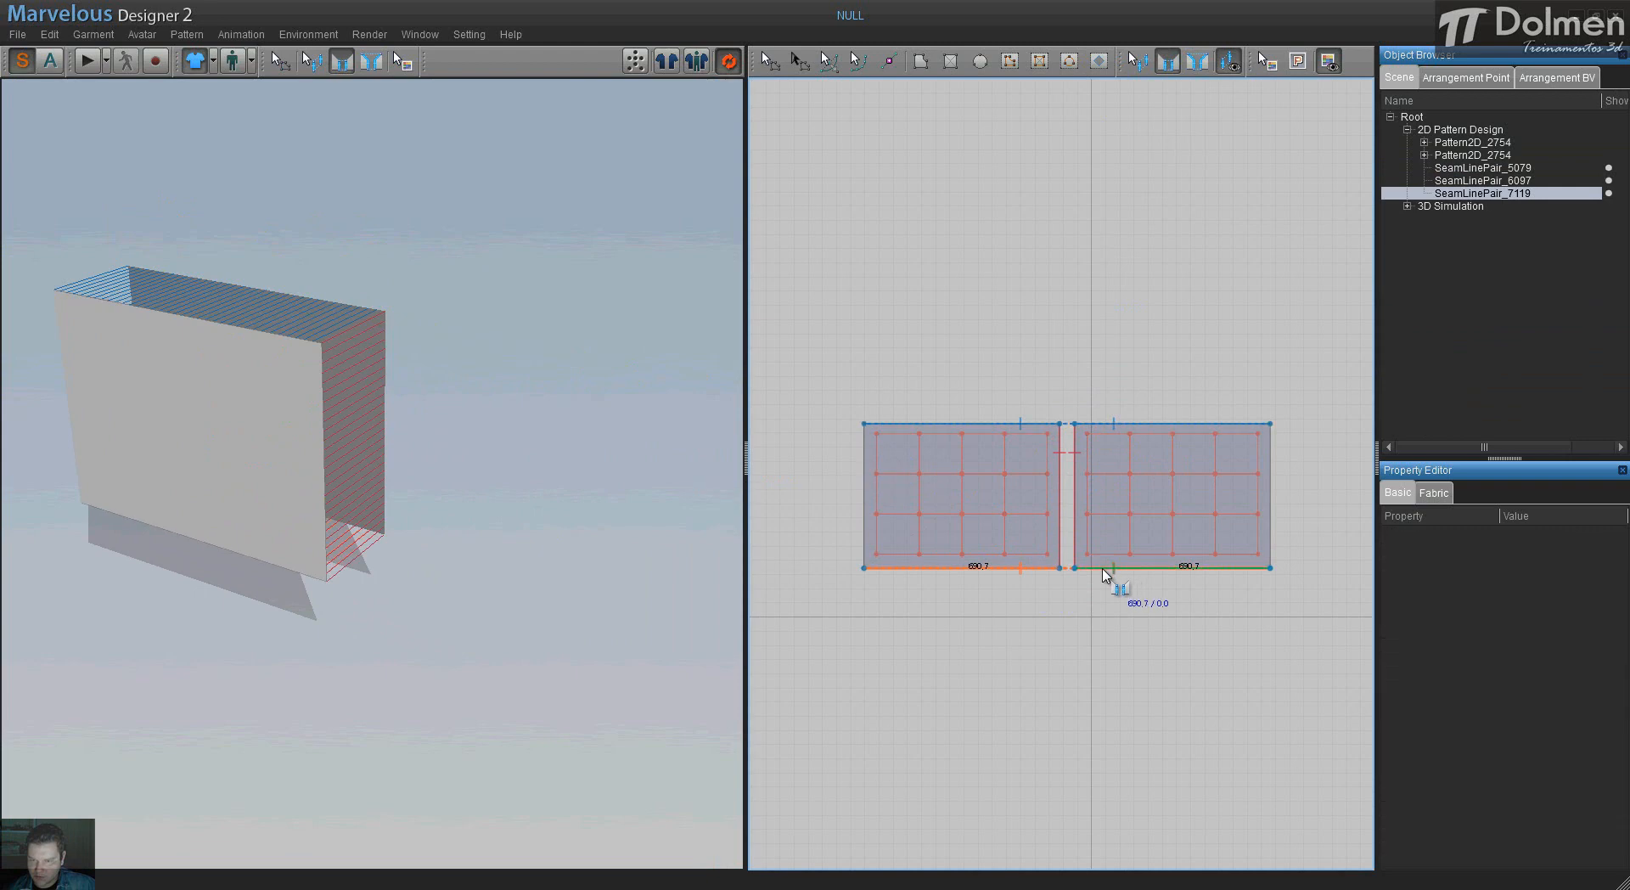
click(866, 456)
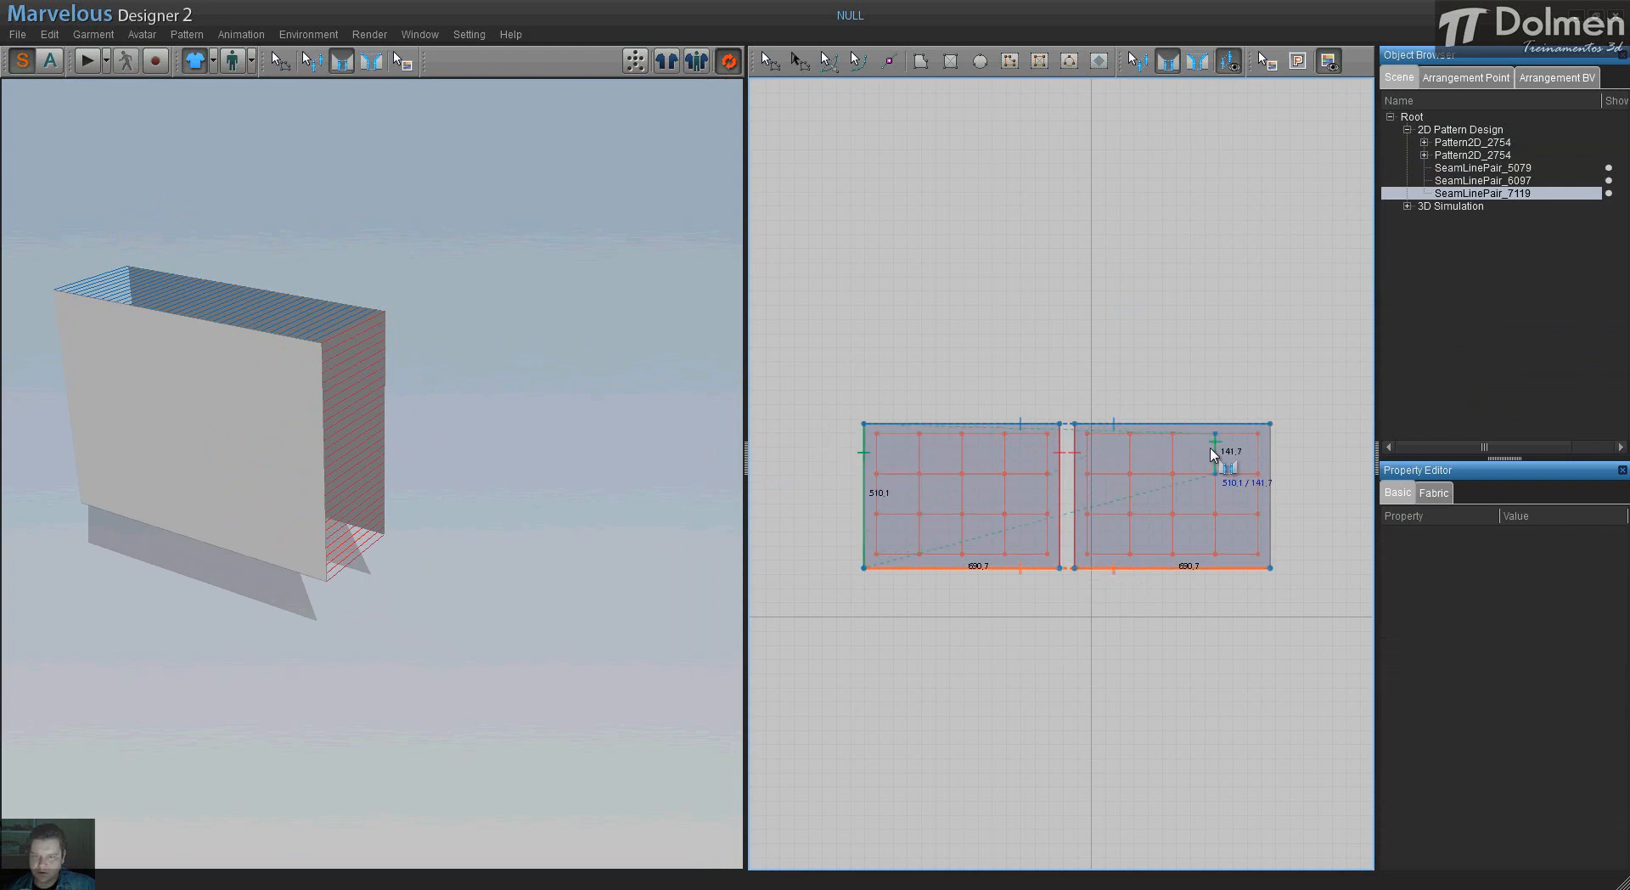
click(1271, 456)
- Select both patterns with their inner grids and rotate them in the 3D view so they tilt towards lying flat
right_drag(284, 491, 522, 445)
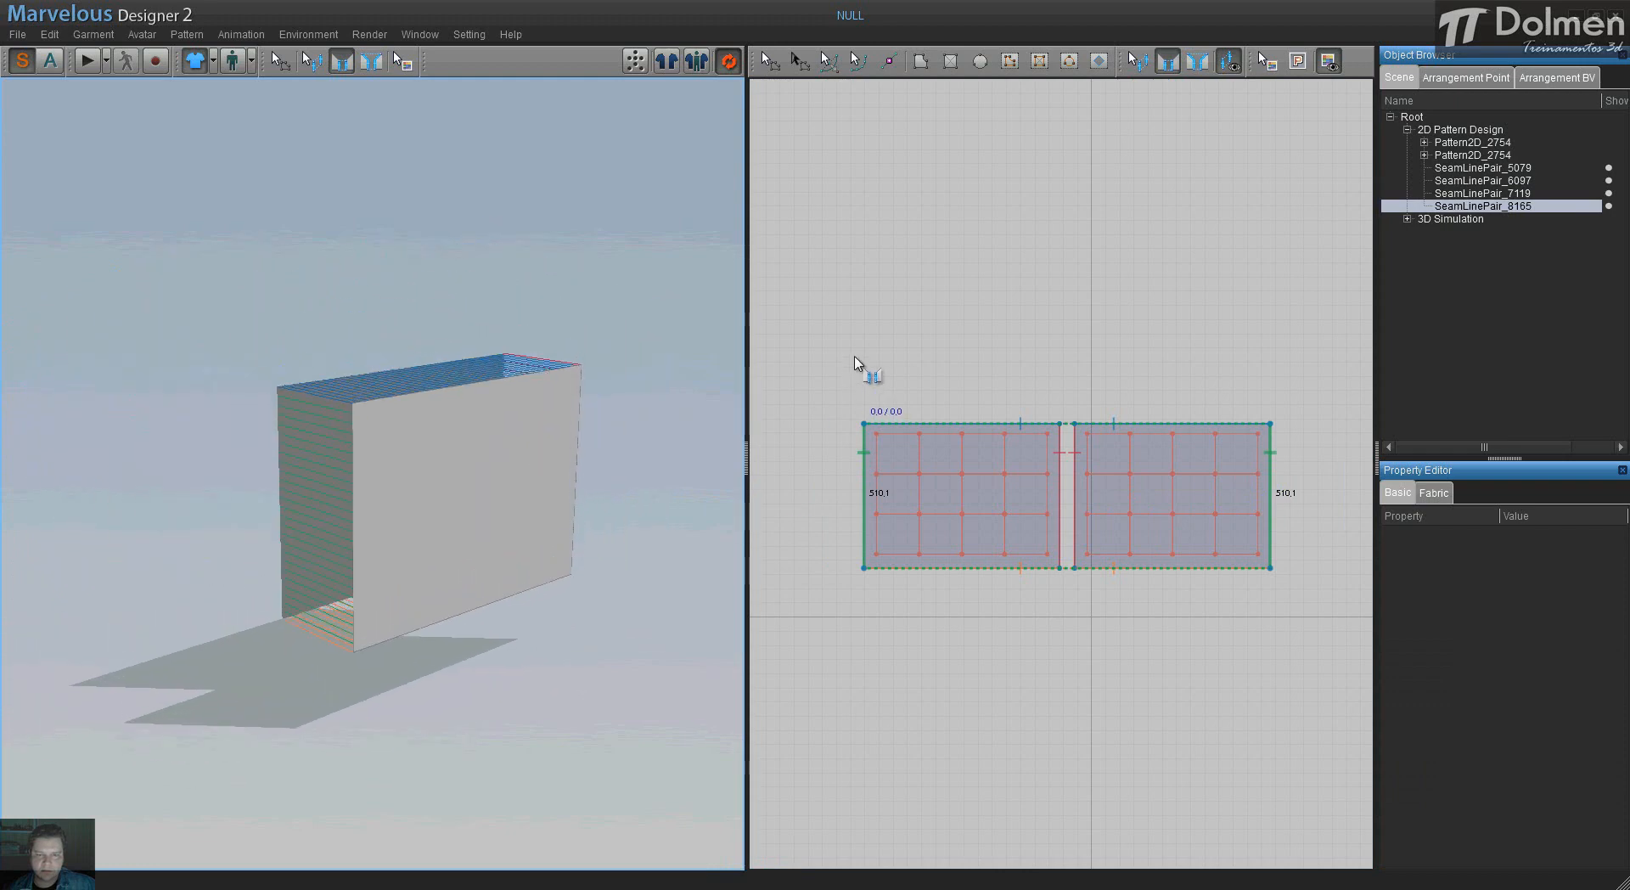
click(769, 61)
drag(834, 344, 1298, 587)
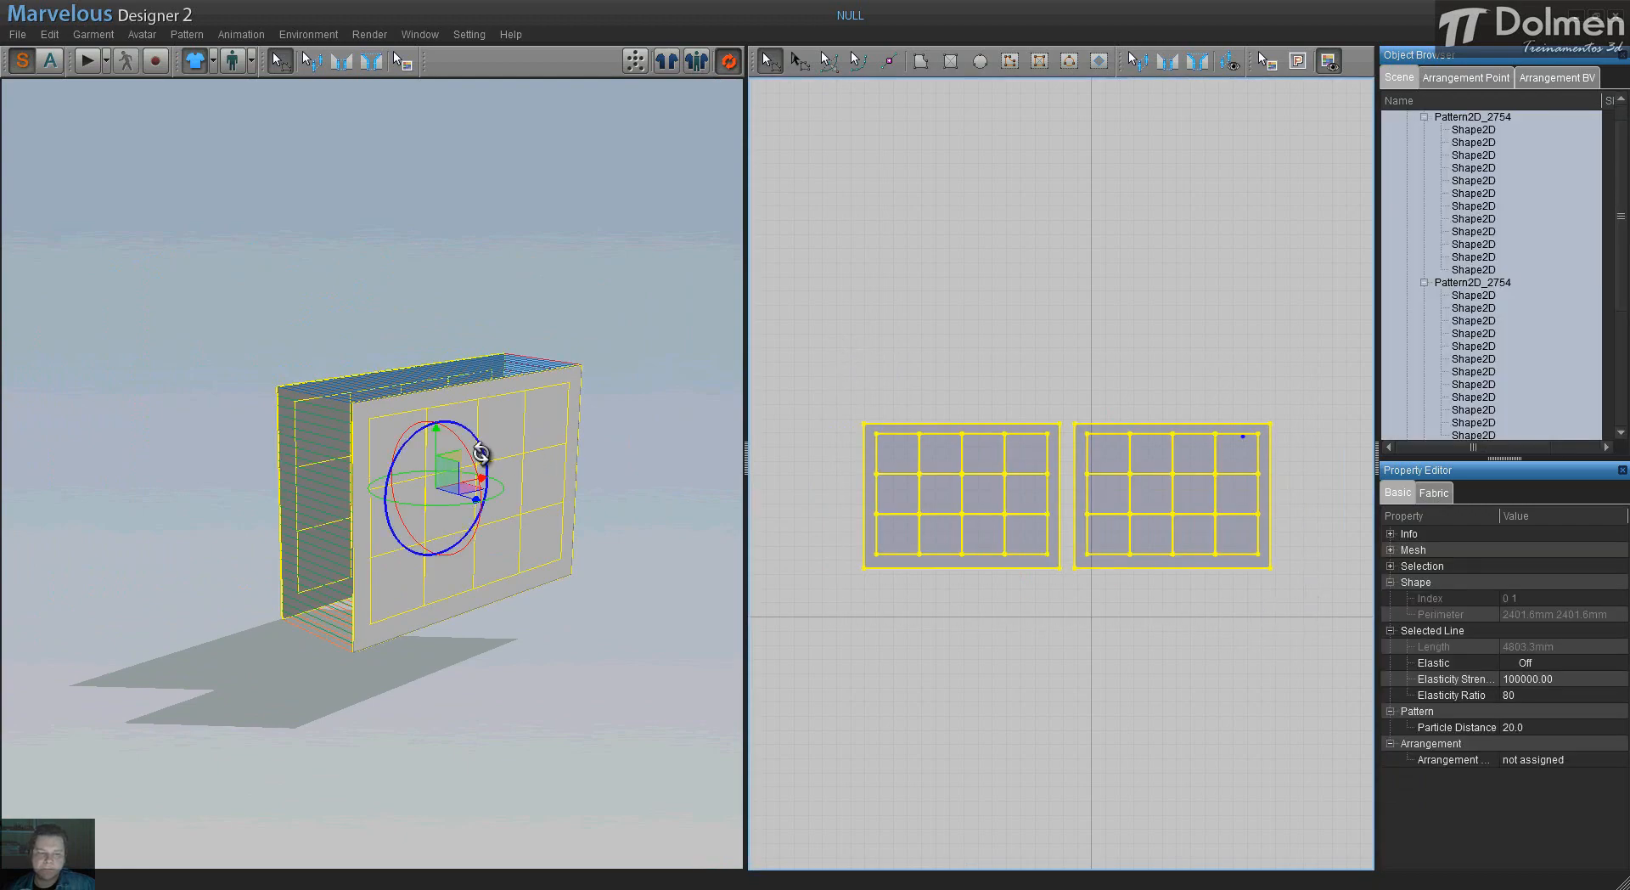
drag(469, 446, 421, 378)
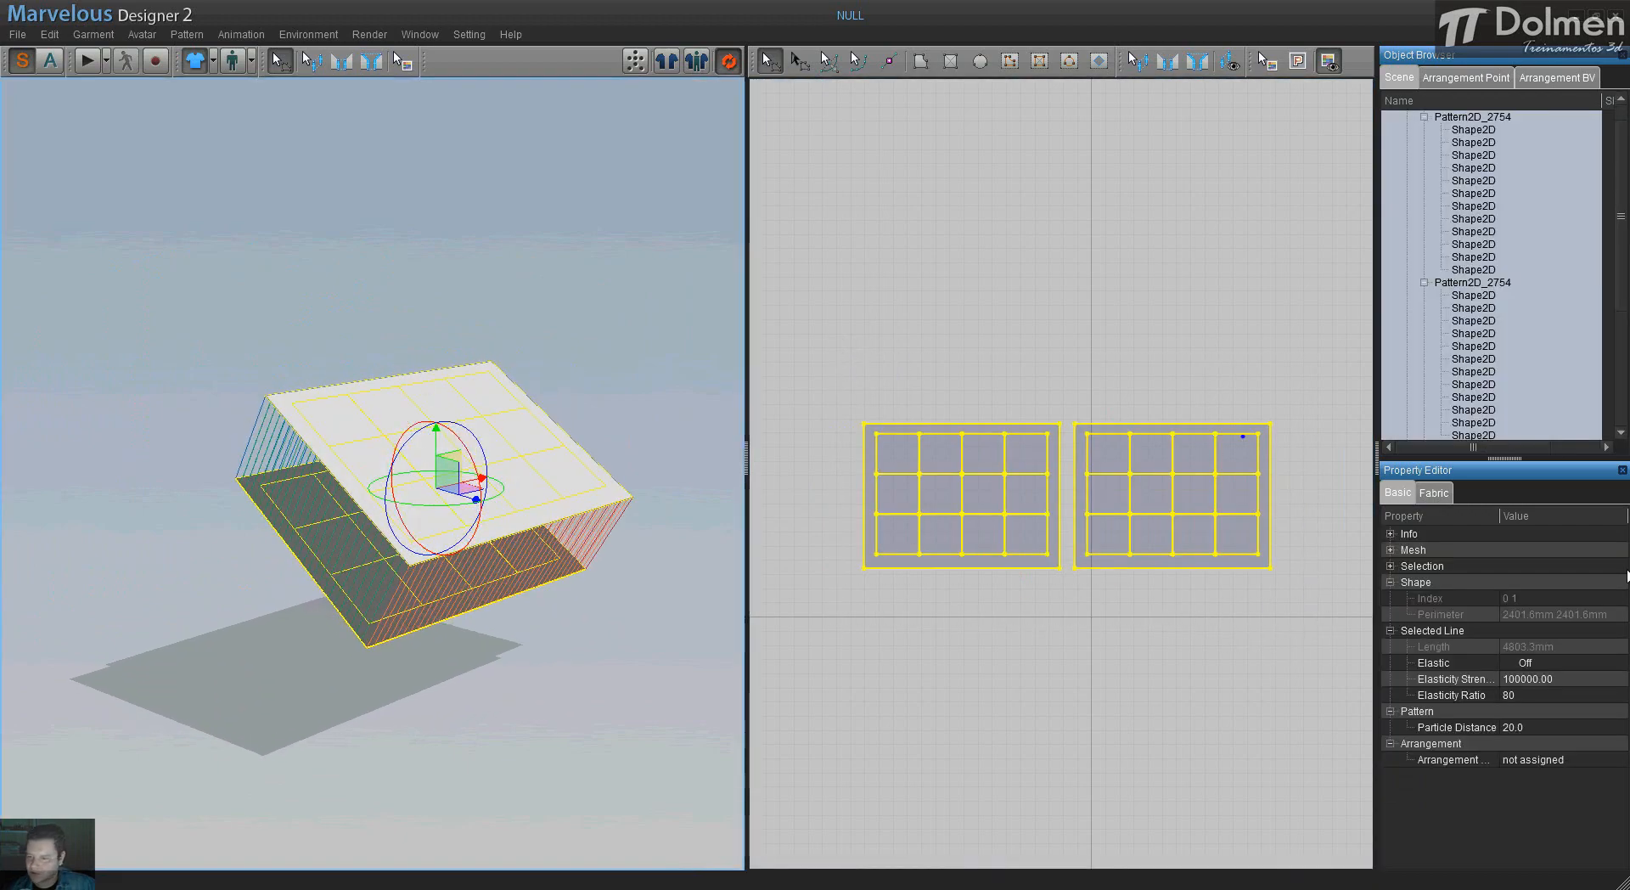
- Set the Particle Distance of both patterns to 30
double_click(1544, 727)
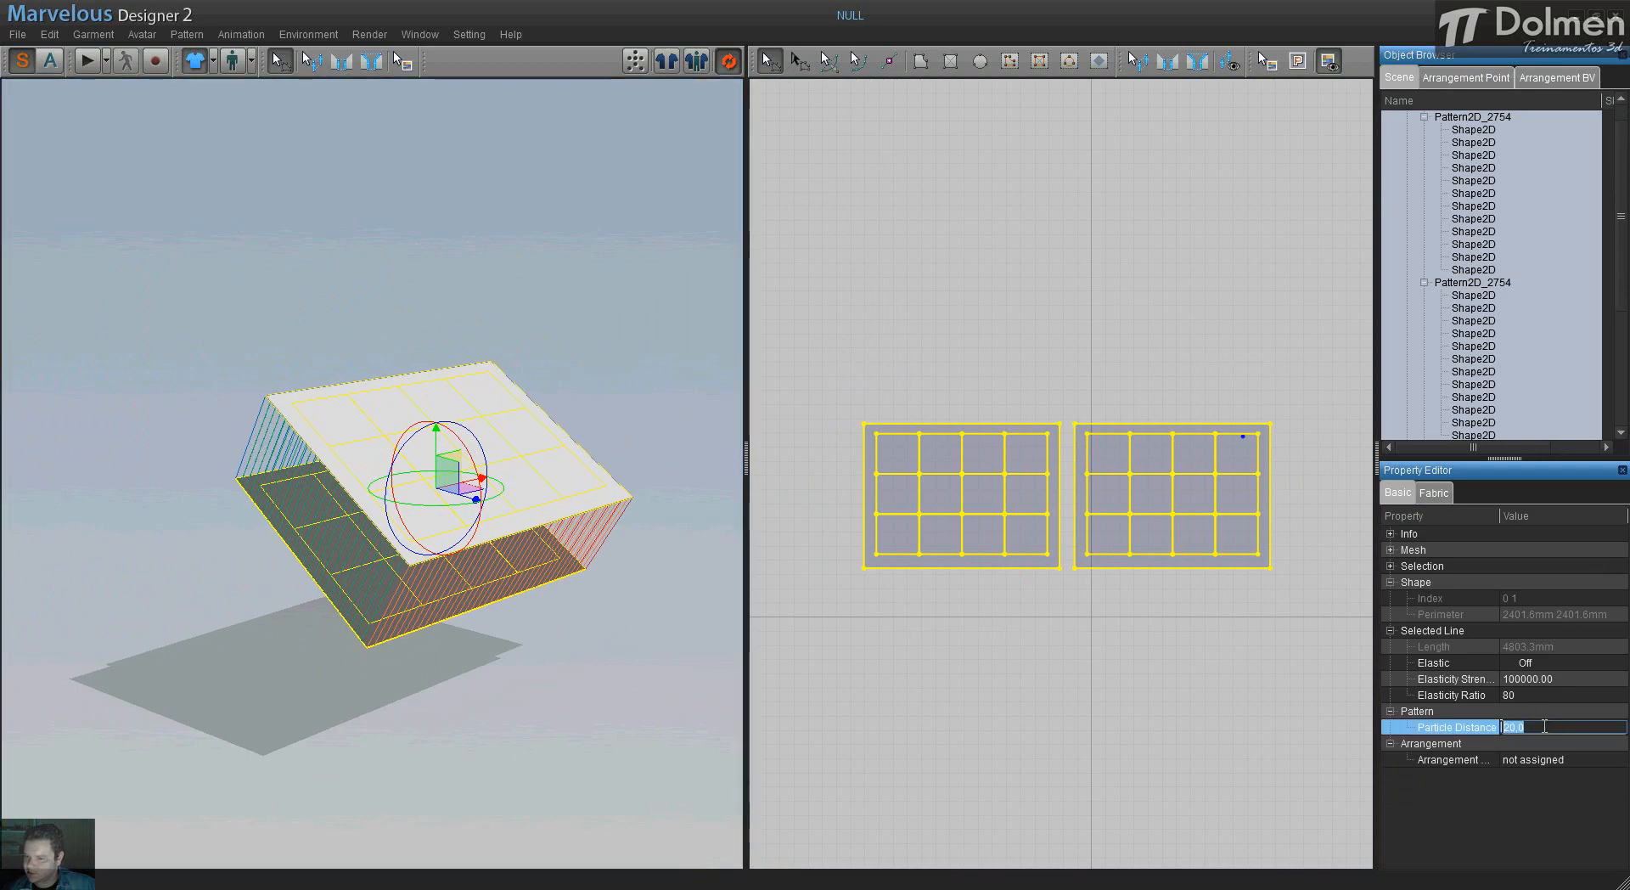
text(30)
key(Return)
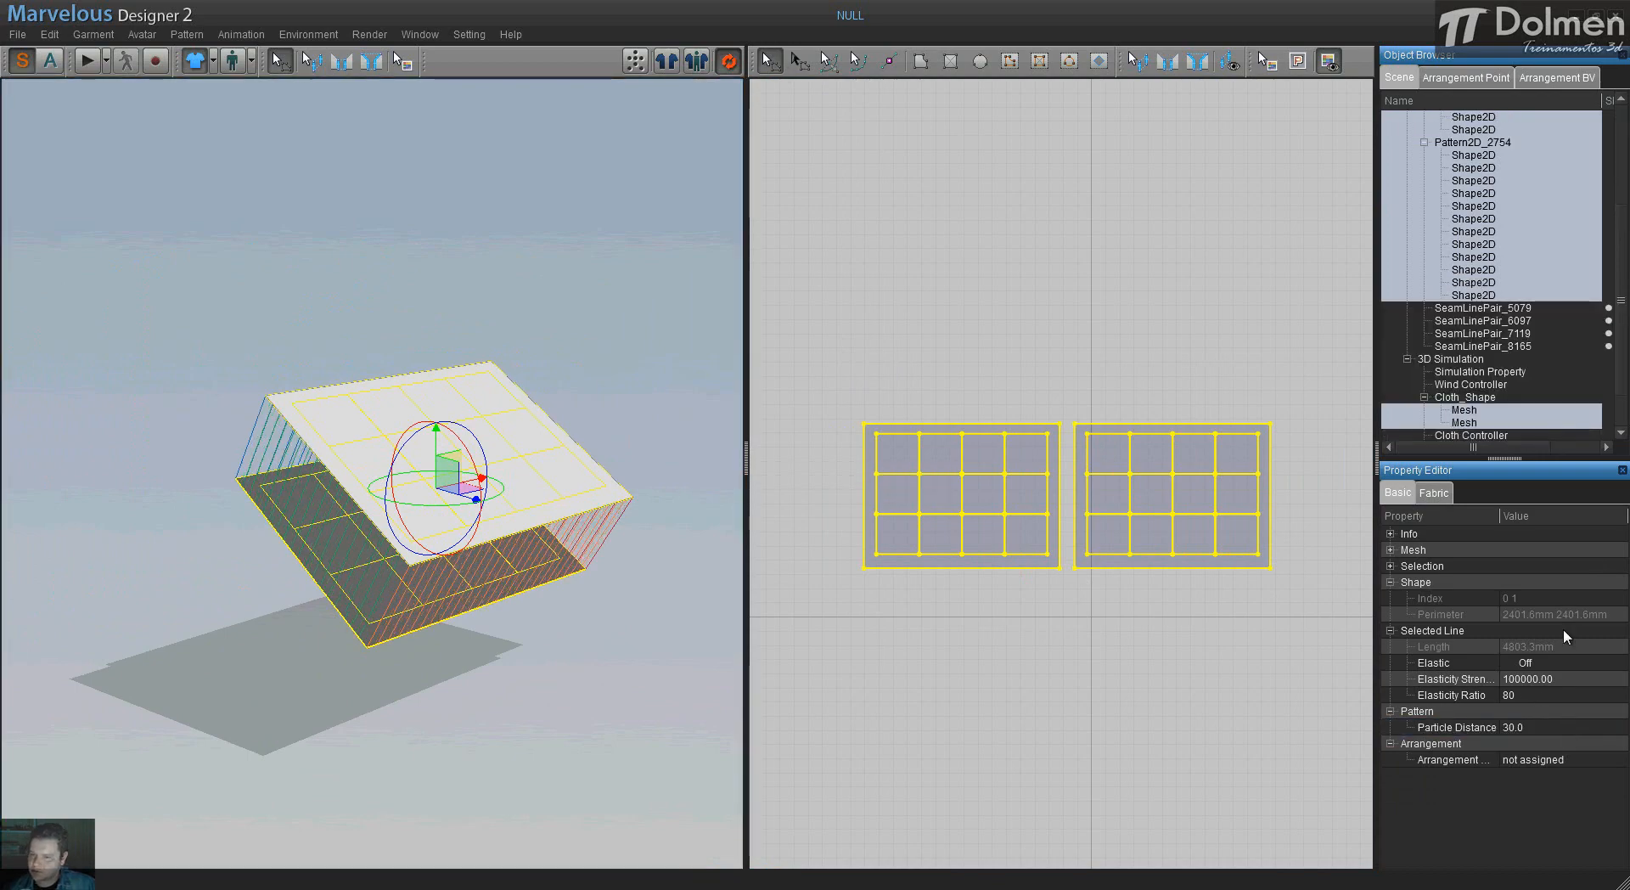
- Set the fabric Pressure of the selected patterns to 15
click(1447, 494)
drag(1623, 613, 1618, 803)
click(1546, 730)
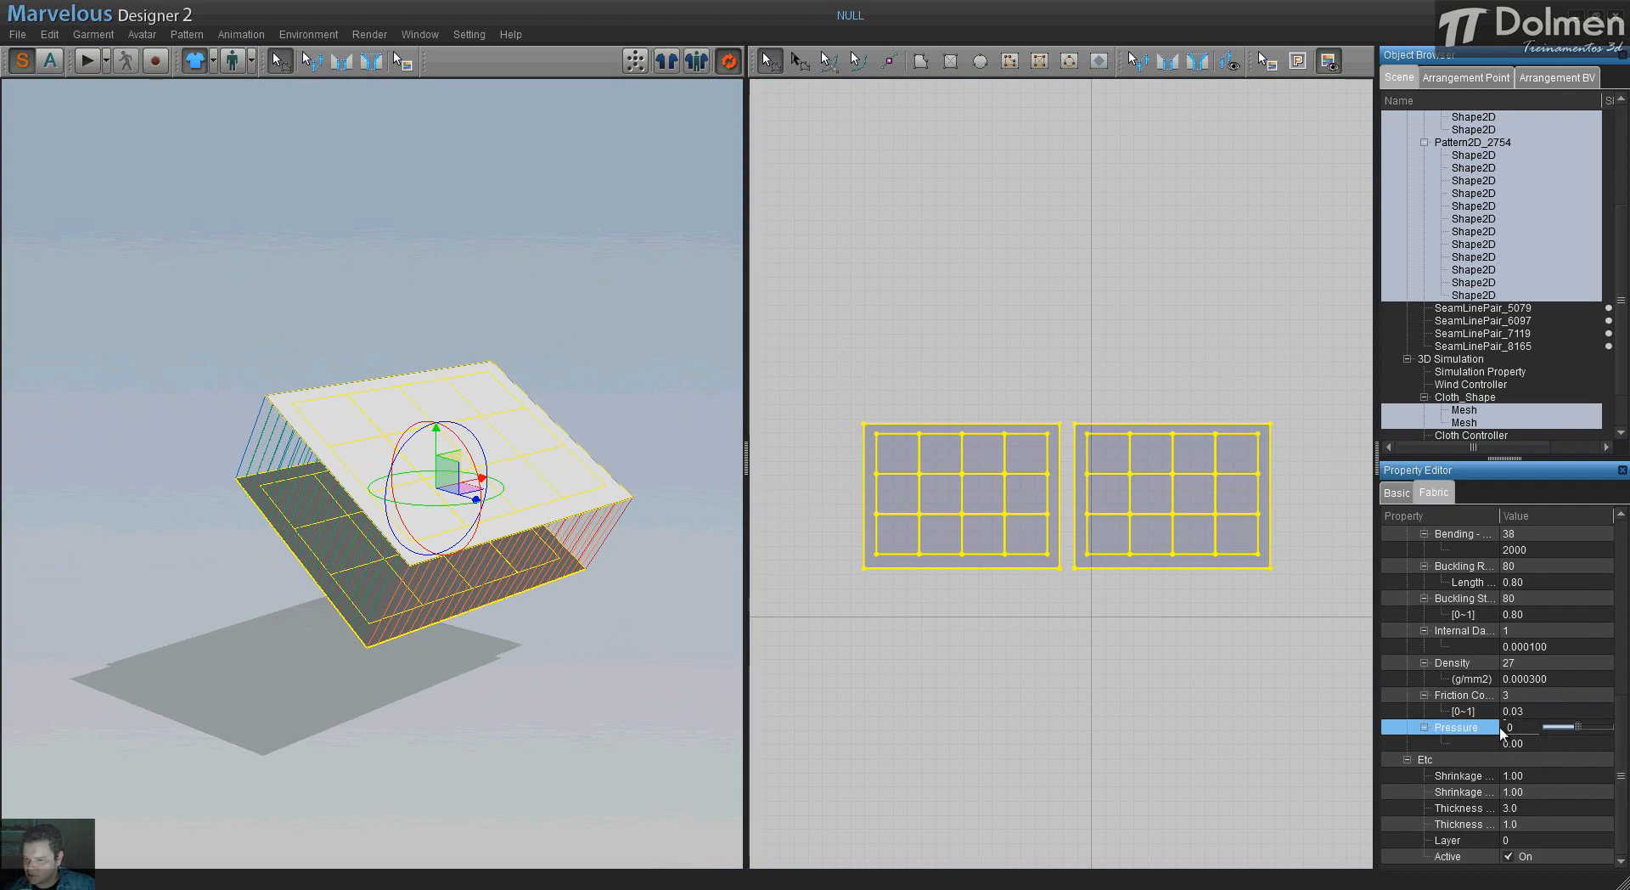
click(1510, 728)
text(15)
key(Return)
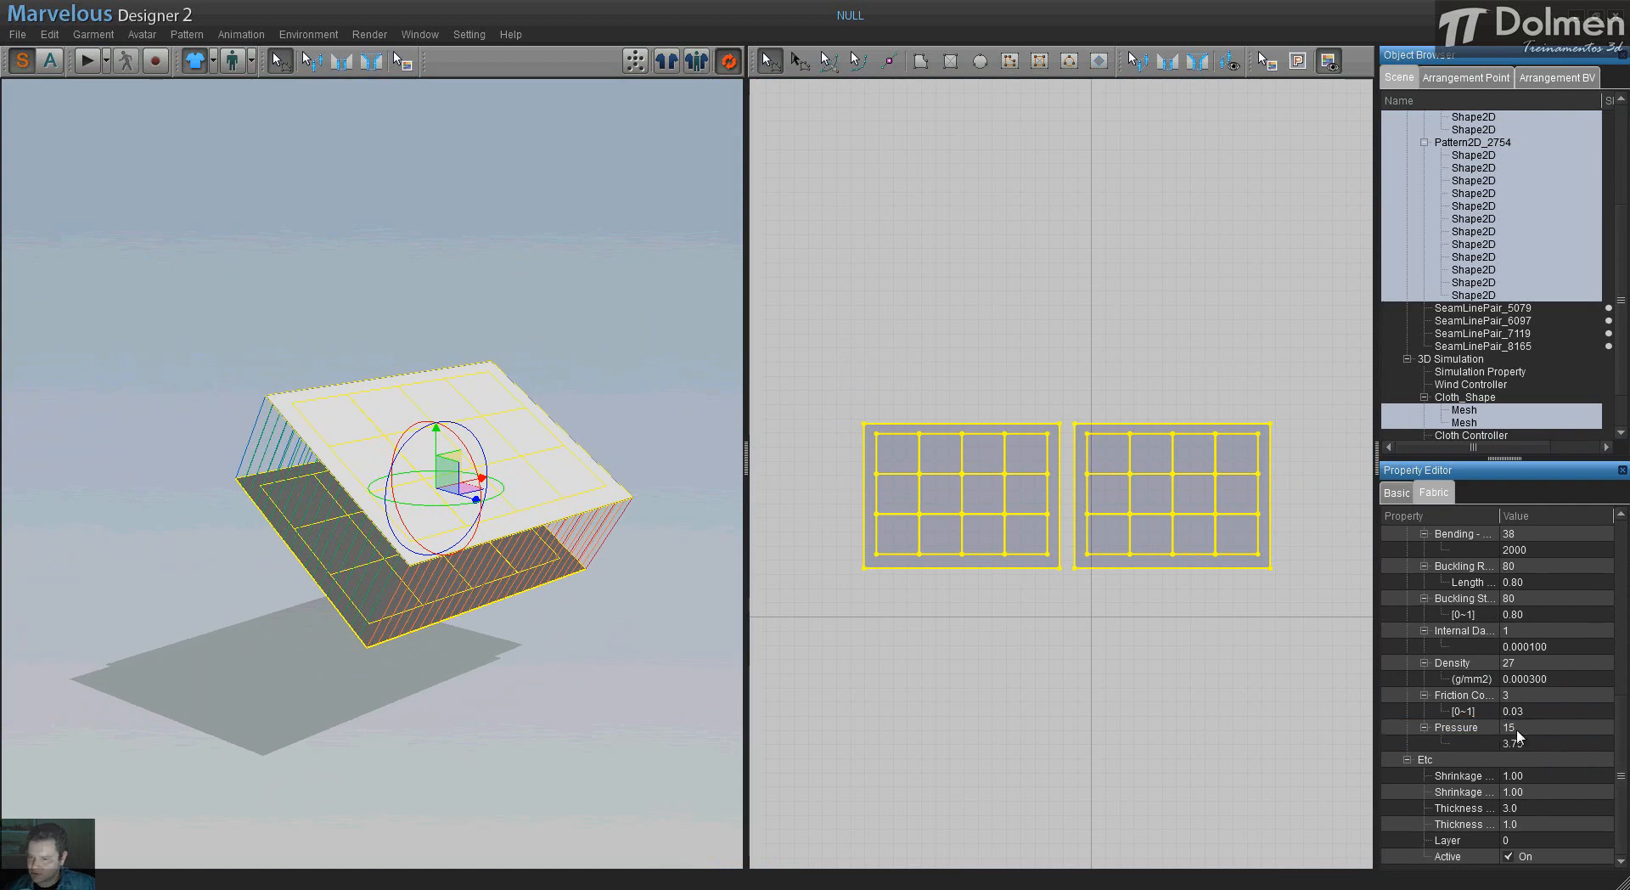
- Set both fabric Shrinkage values to 1.10 for the selected patterns
double_click(1519, 775)
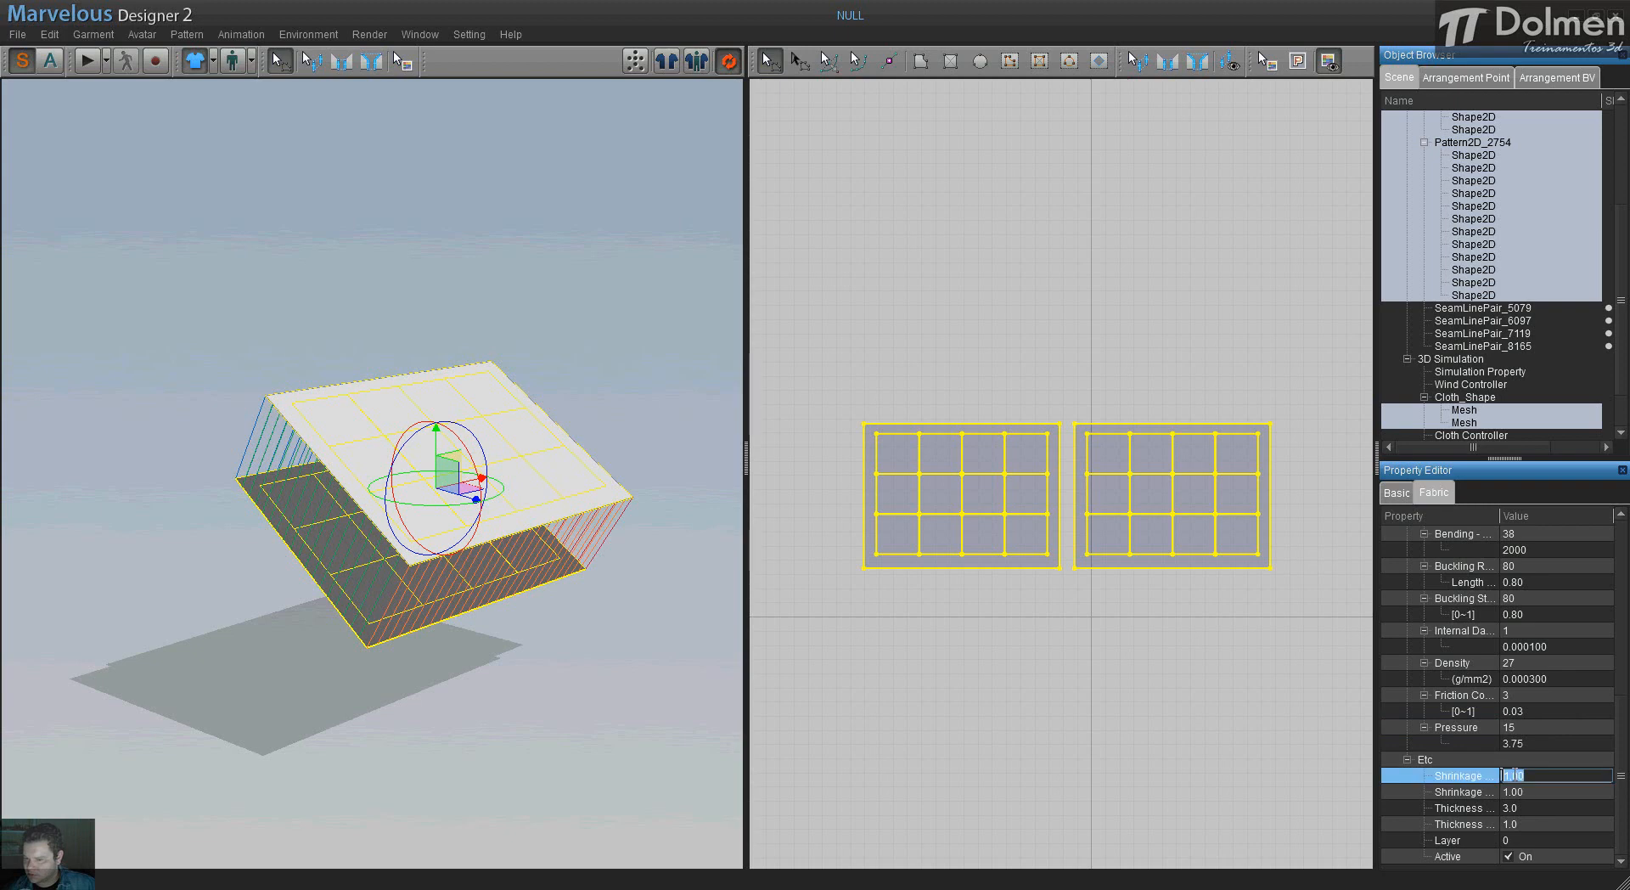
double_click(1520, 792)
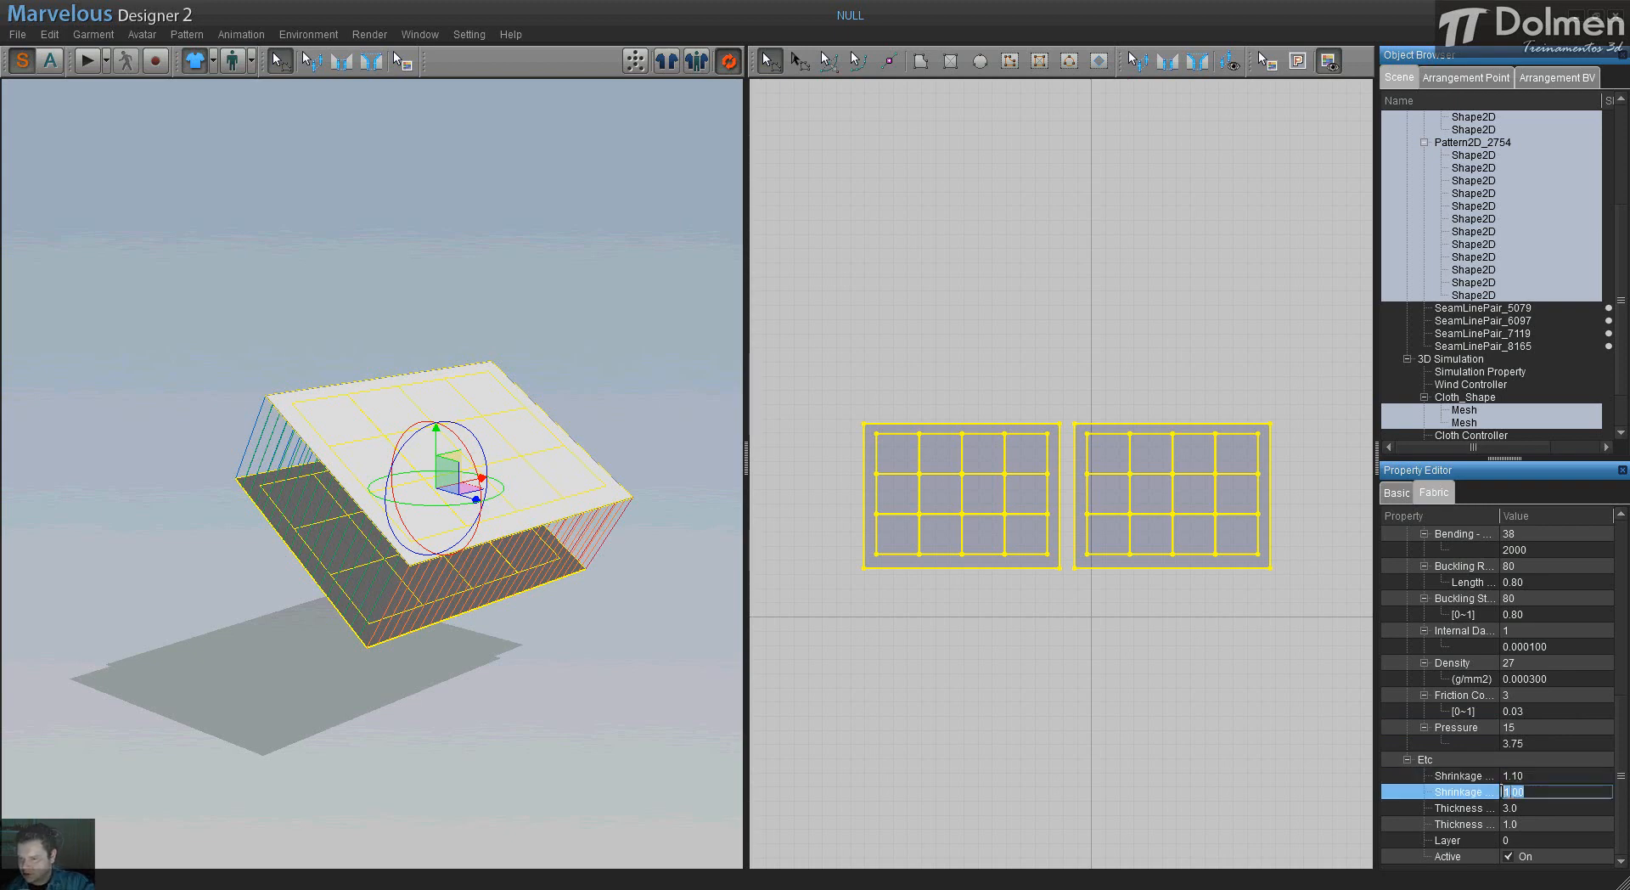
text(1.1)
key(Return)
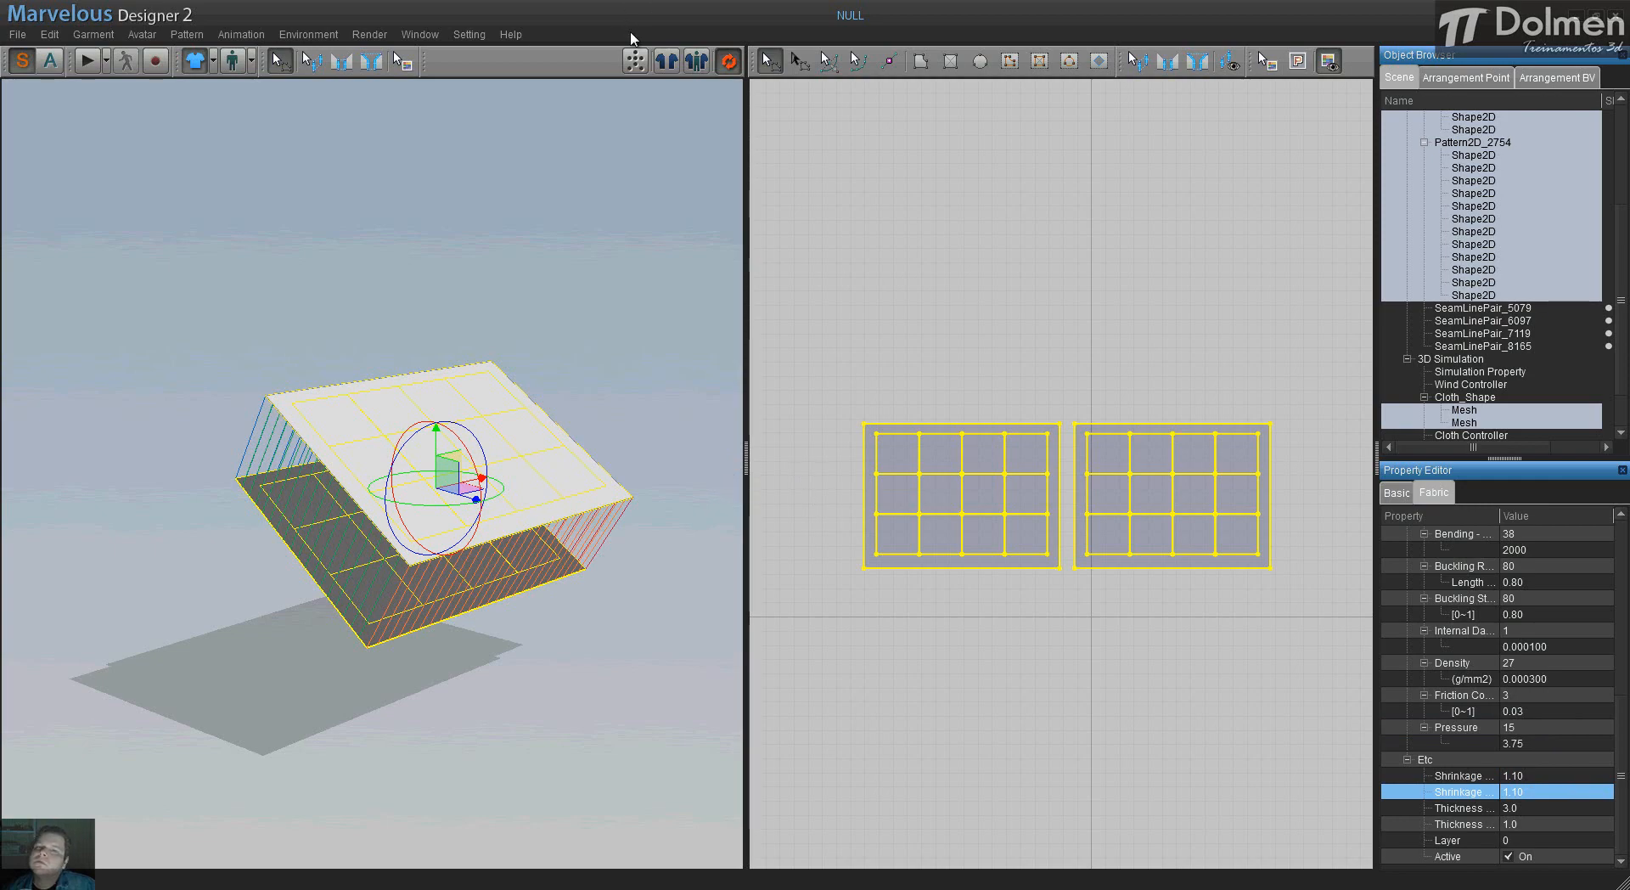
- Start the simulation so the sewn pillow inflates and falls to the floor, framed closely in the 3D view
click(87, 60)
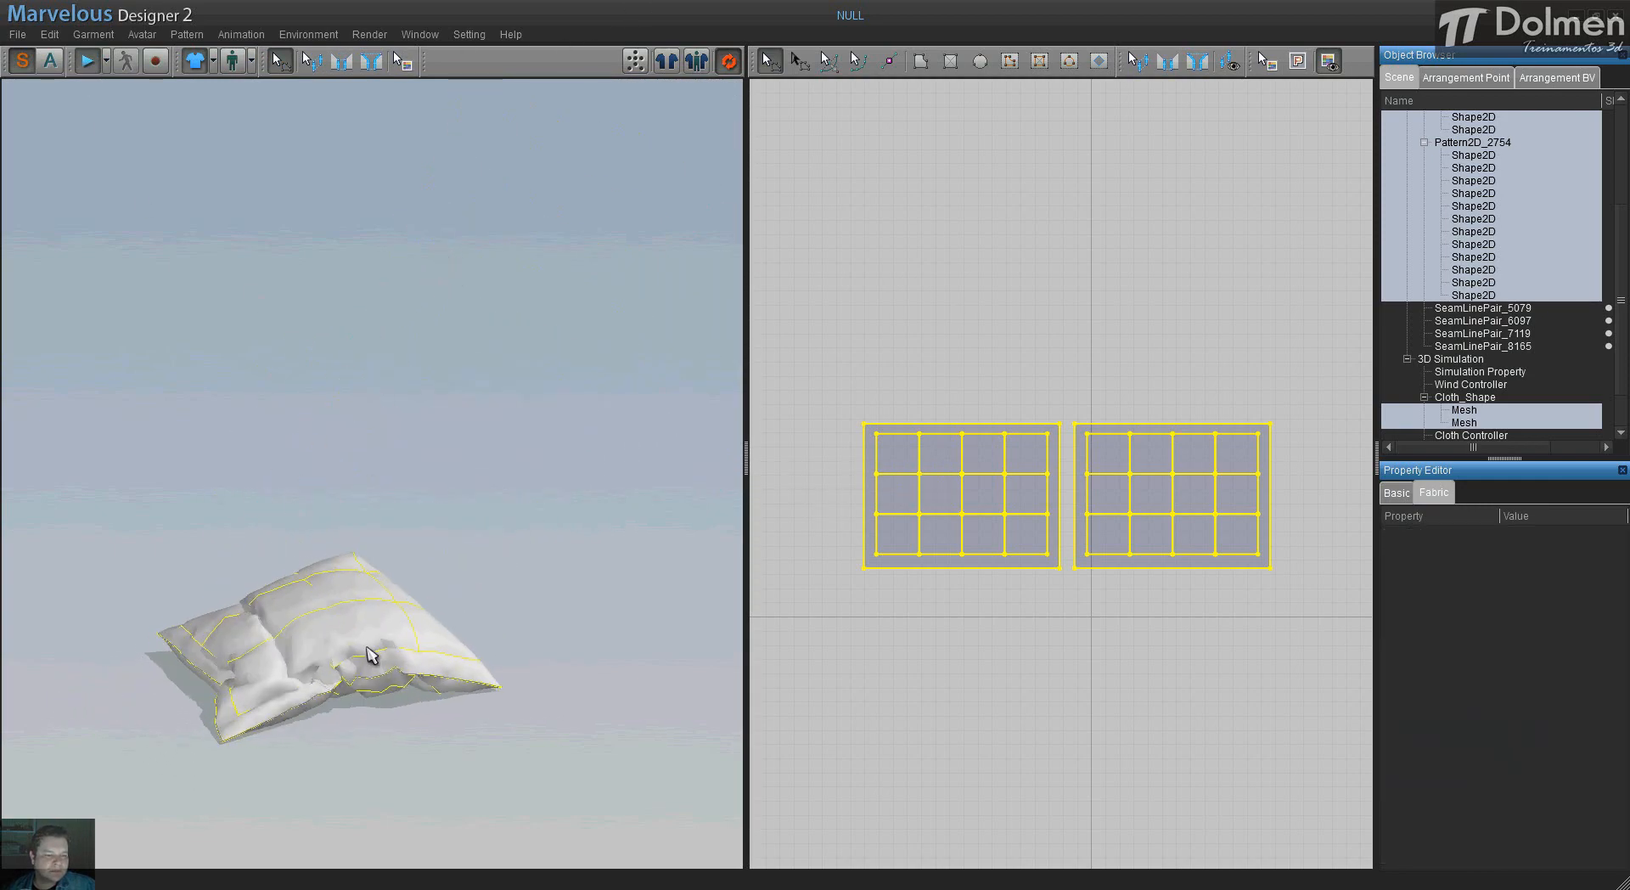
right_drag(355, 657, 376, 688)
middle_drag(381, 701, 410, 586)
right_drag(378, 659, 369, 692)
scroll(367, 688, up, 2)
scroll(368, 688, up, 3)
middle_drag(368, 692, 353, 551)
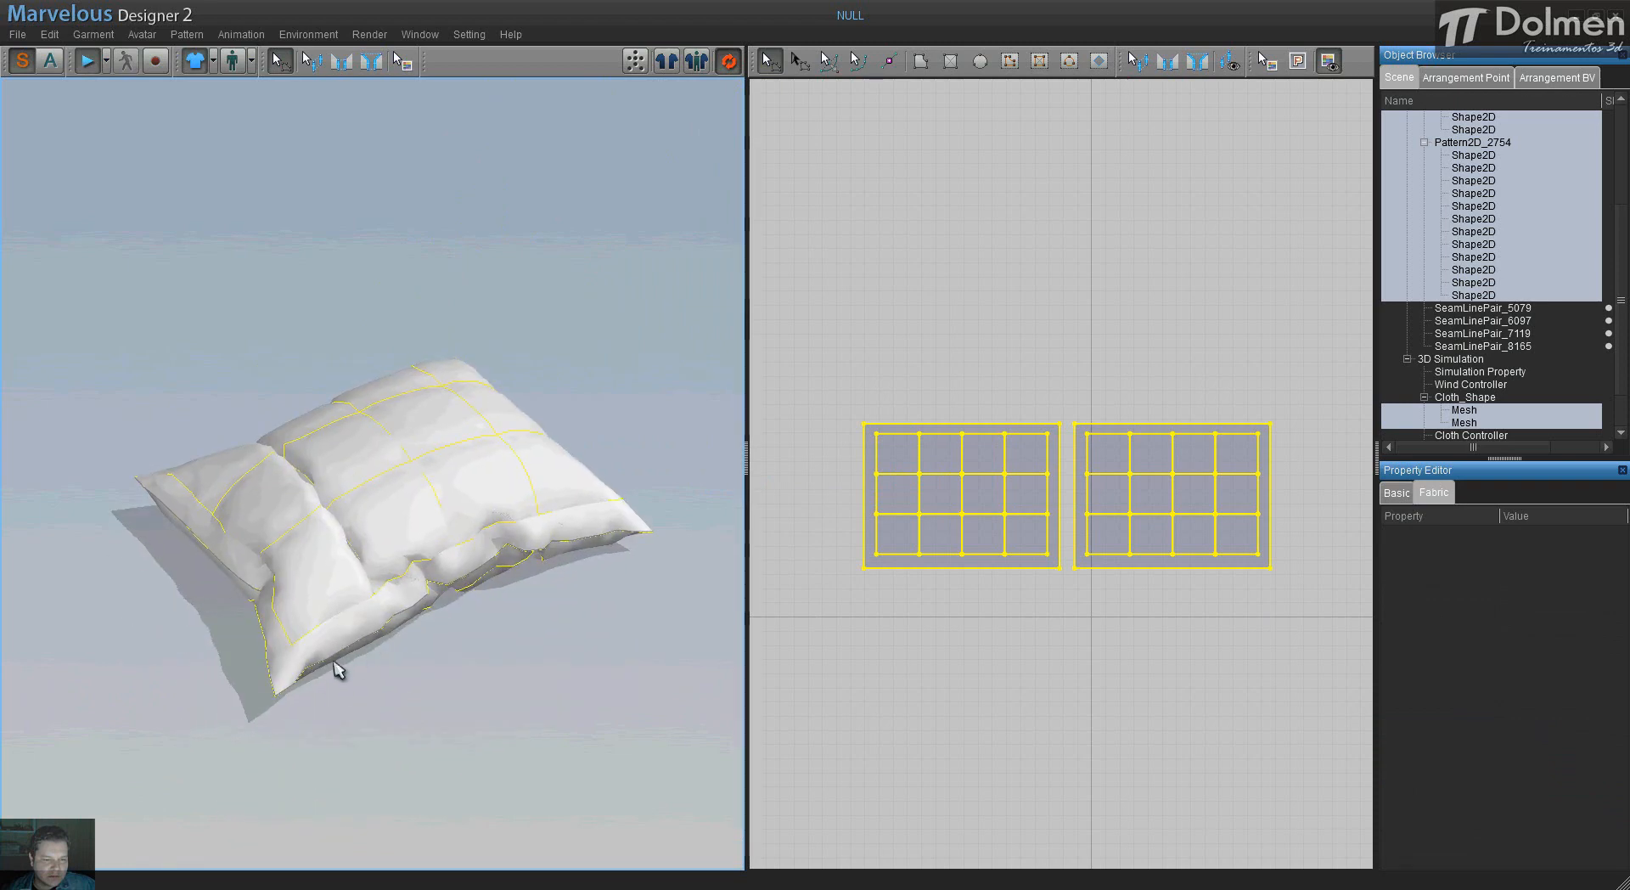
- Pull the simulated pillow's corners and edges outward to straighten its shape
drag(286, 688, 207, 742)
drag(583, 594, 604, 602)
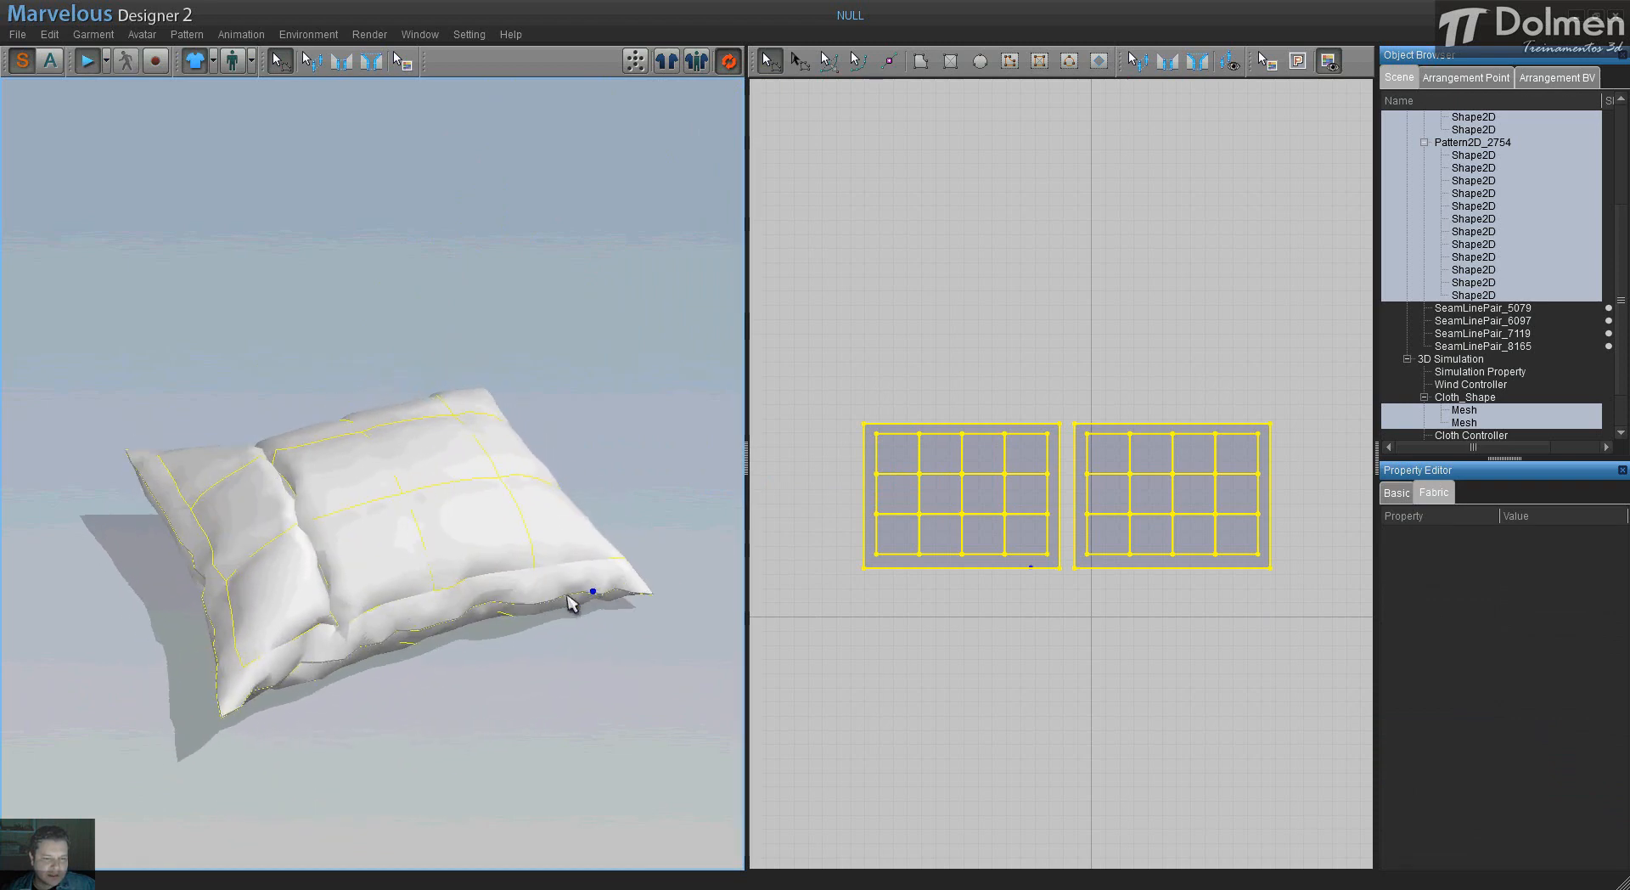
drag(146, 477, 90, 483)
right_drag(358, 509, 263, 551)
drag(461, 312, 509, 324)
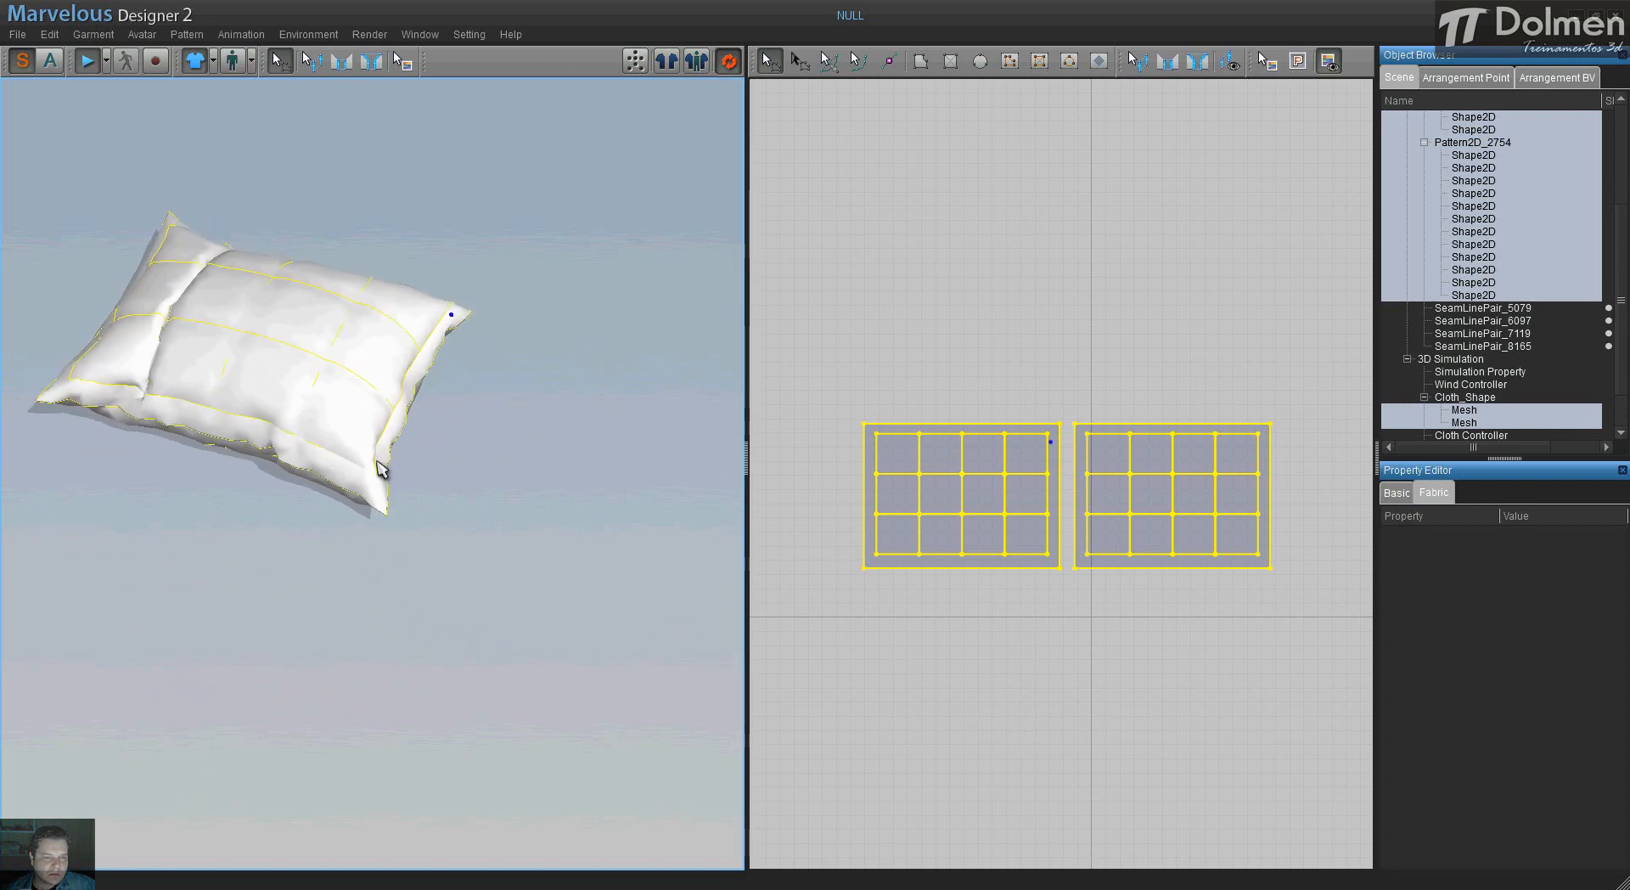
drag(380, 471, 495, 536)
mouse_move(291, 527)
right_down()
mouse_move(247, 557)
mouse_move(277, 534)
right_up()
- Set the Fold Angle to 360 and the Fold Strength to 12 for all four outer seam line pairs
click(1461, 308)
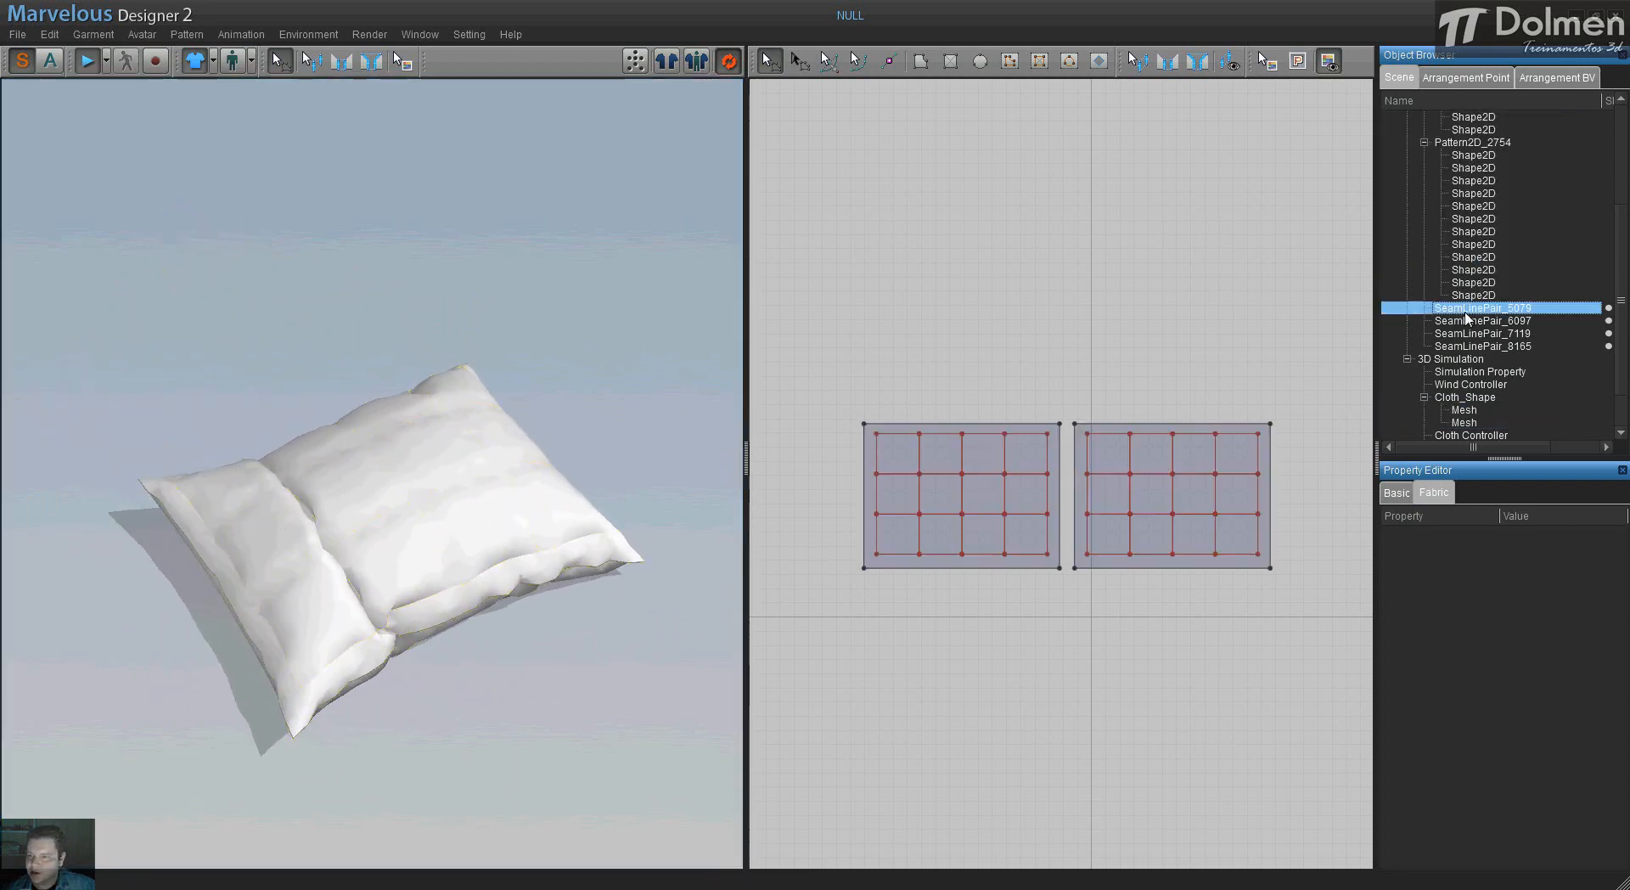
shift+click(1457, 347)
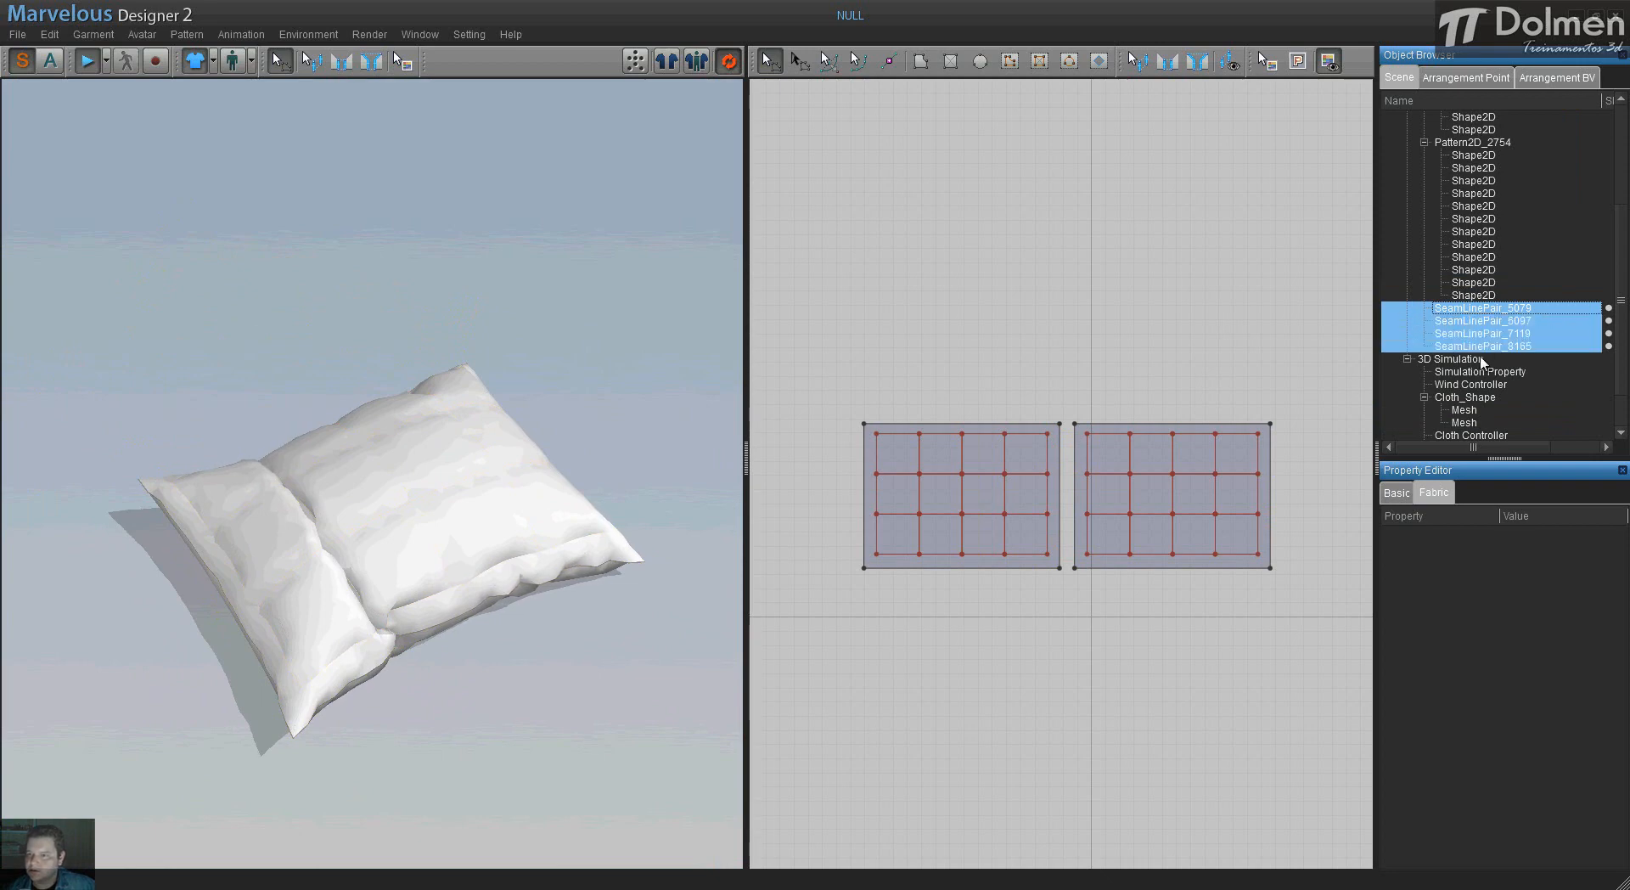
click(1398, 494)
click(1525, 584)
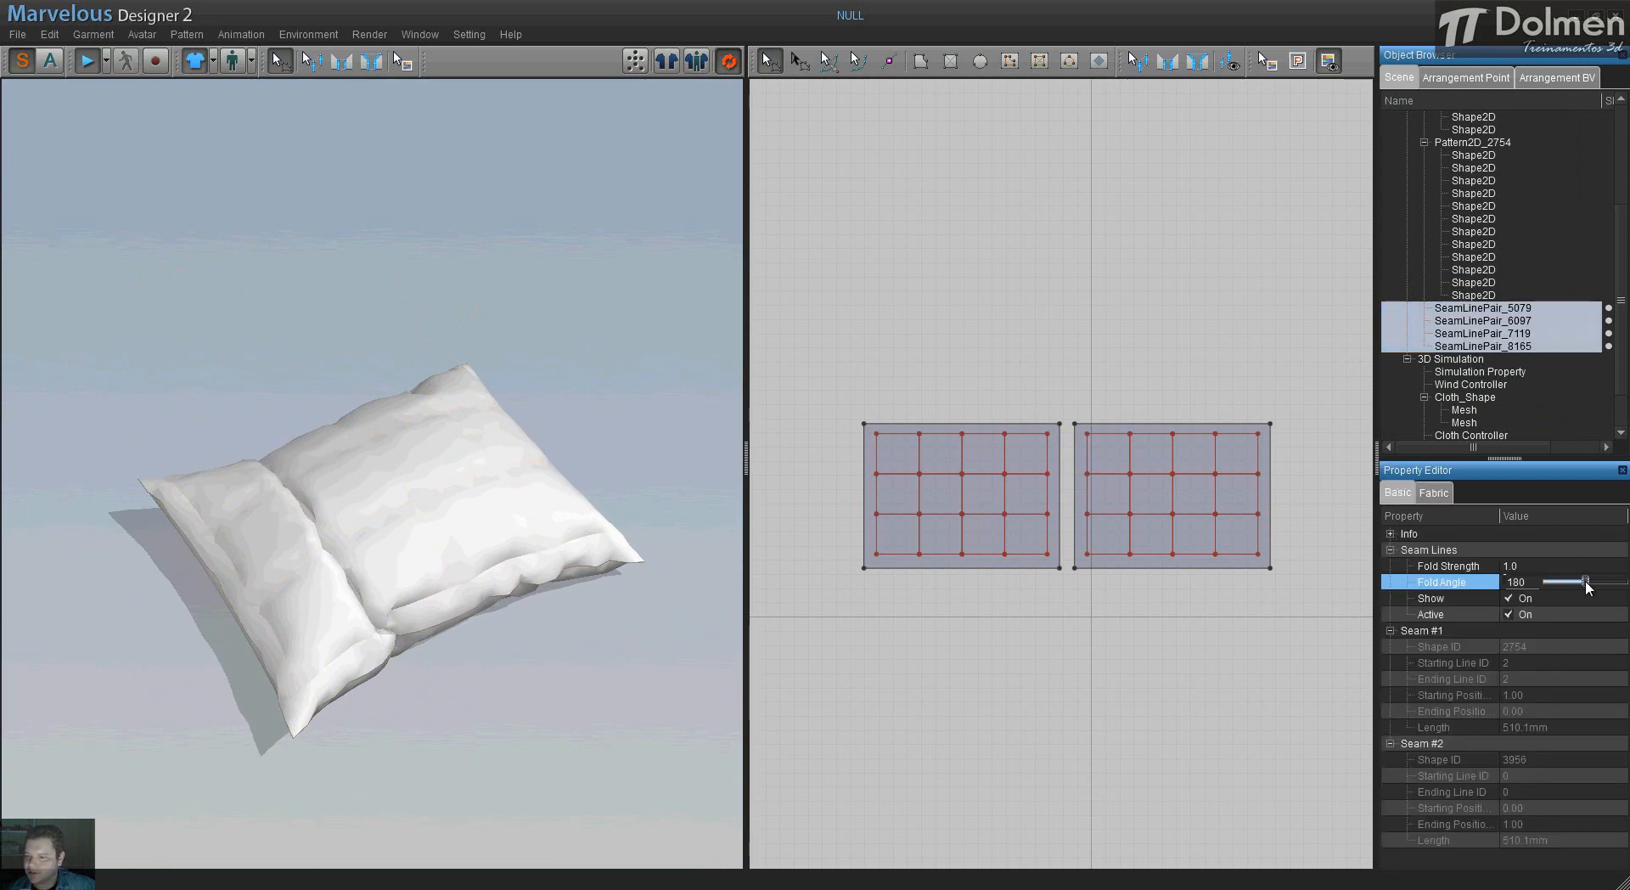
click(1556, 565)
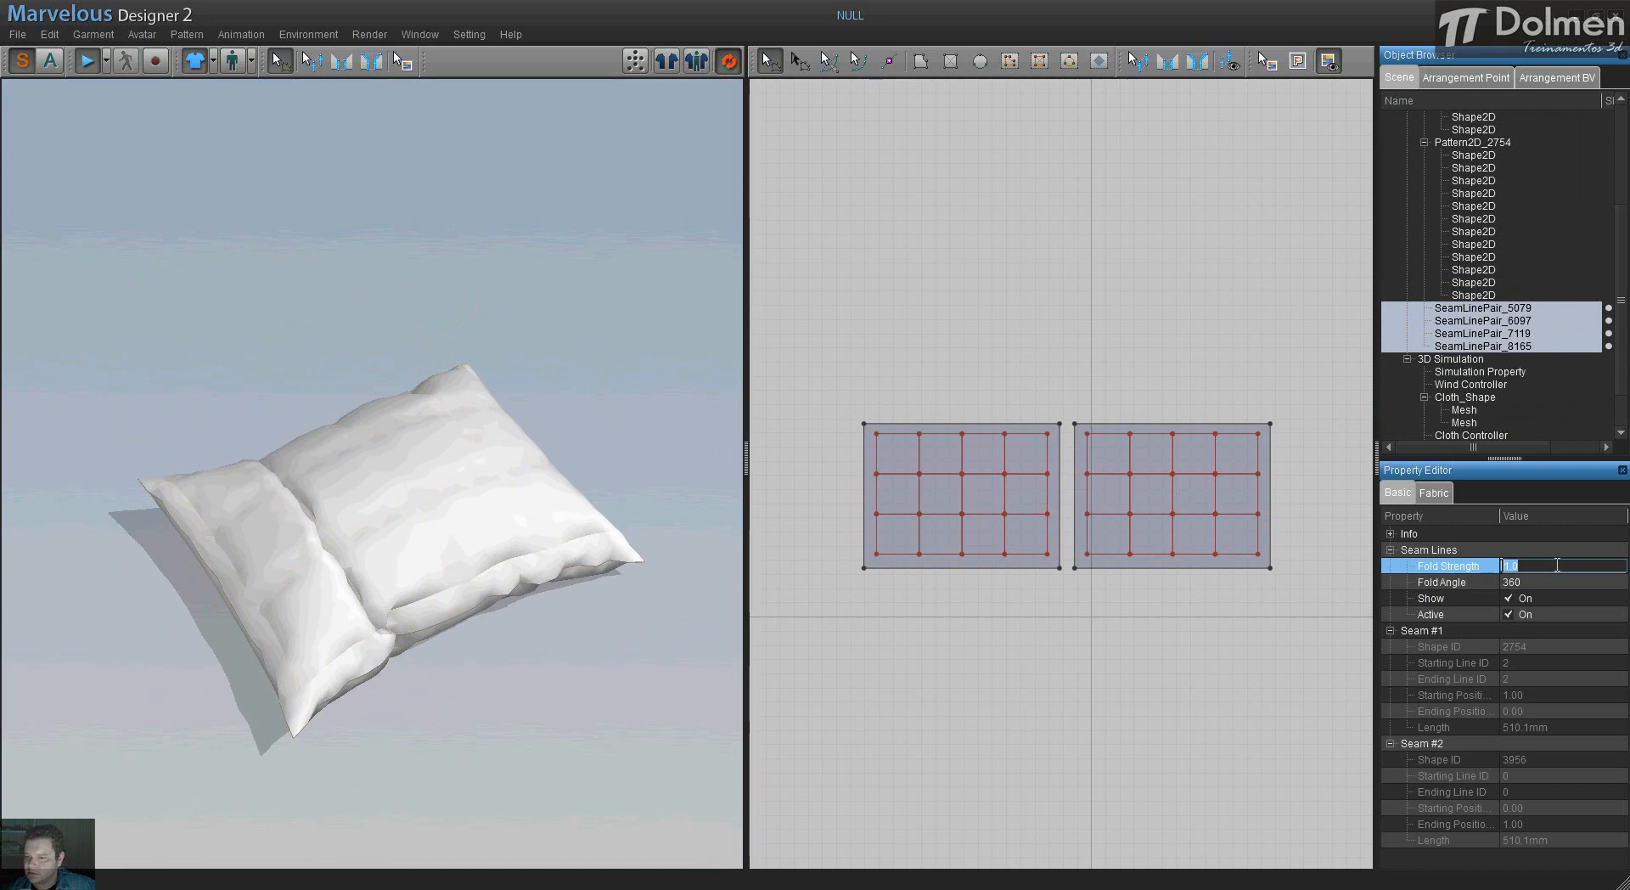
key(Return)
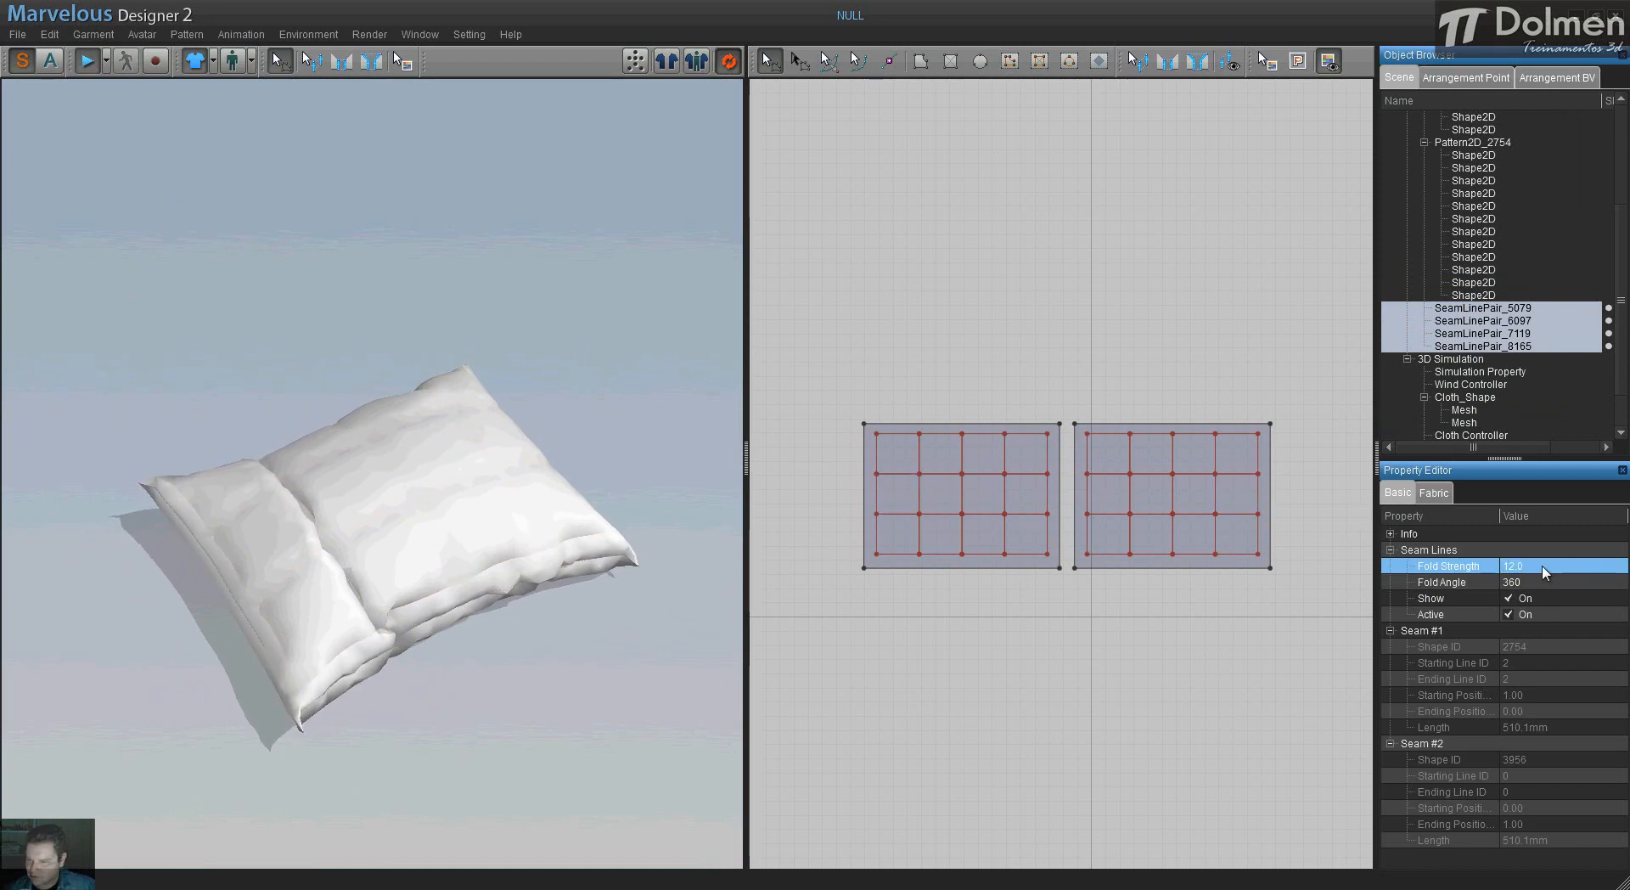
- Lower the Fold Strength of the four selected seam line pairs to 5
click(1541, 566)
text(5)
key(Return)
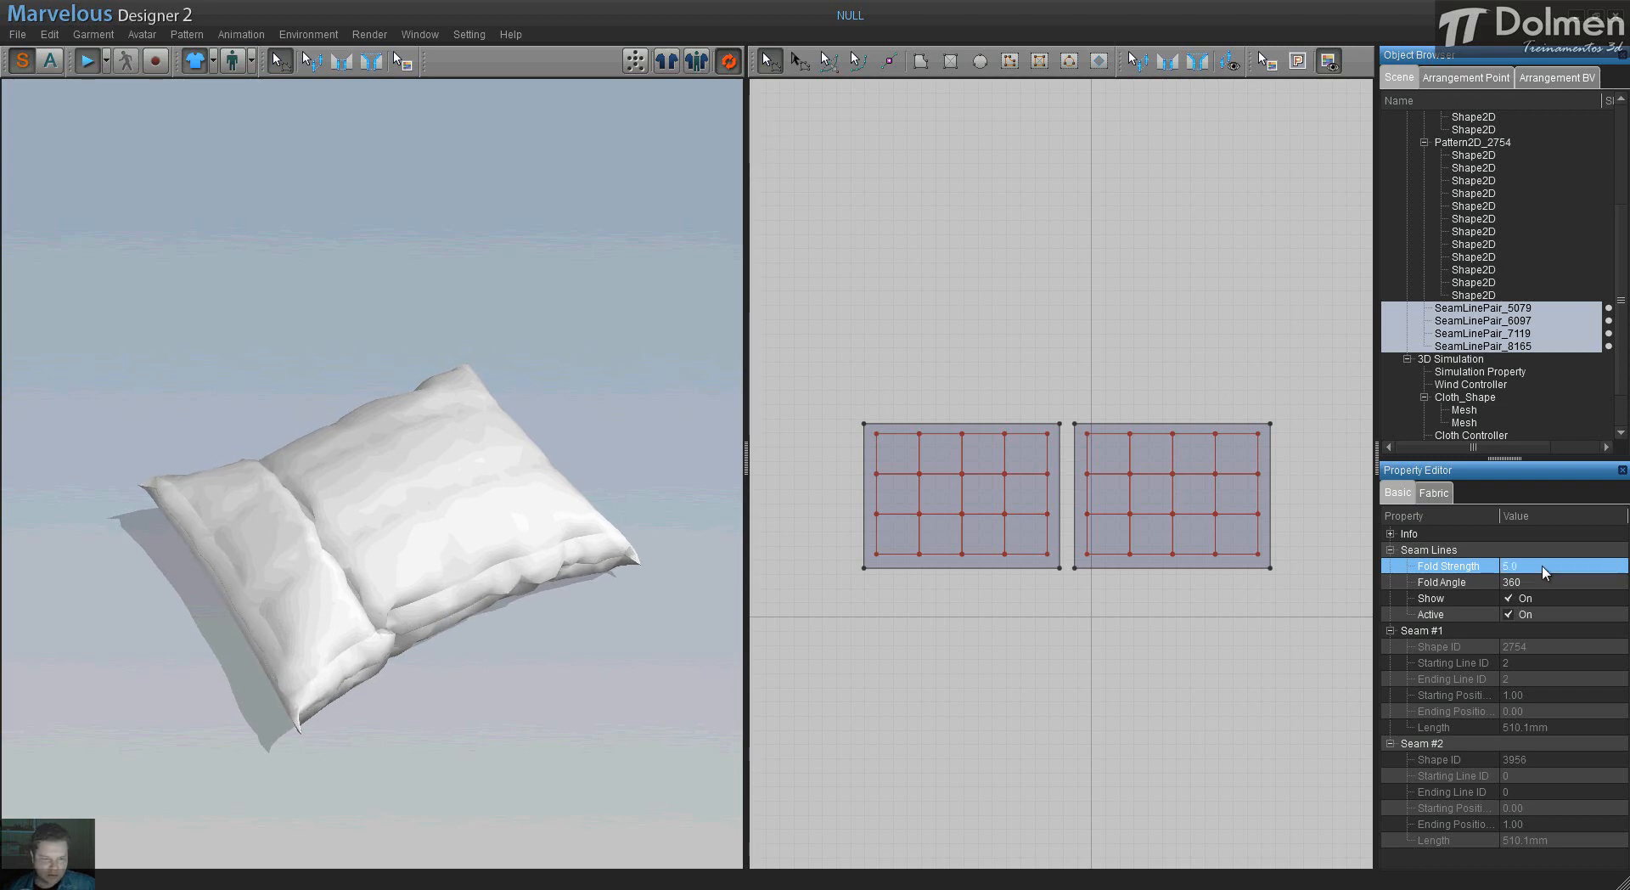
- Tug the pillow's front corner outward and select both patterns with their inner grids
right_drag(466, 487, 446, 465)
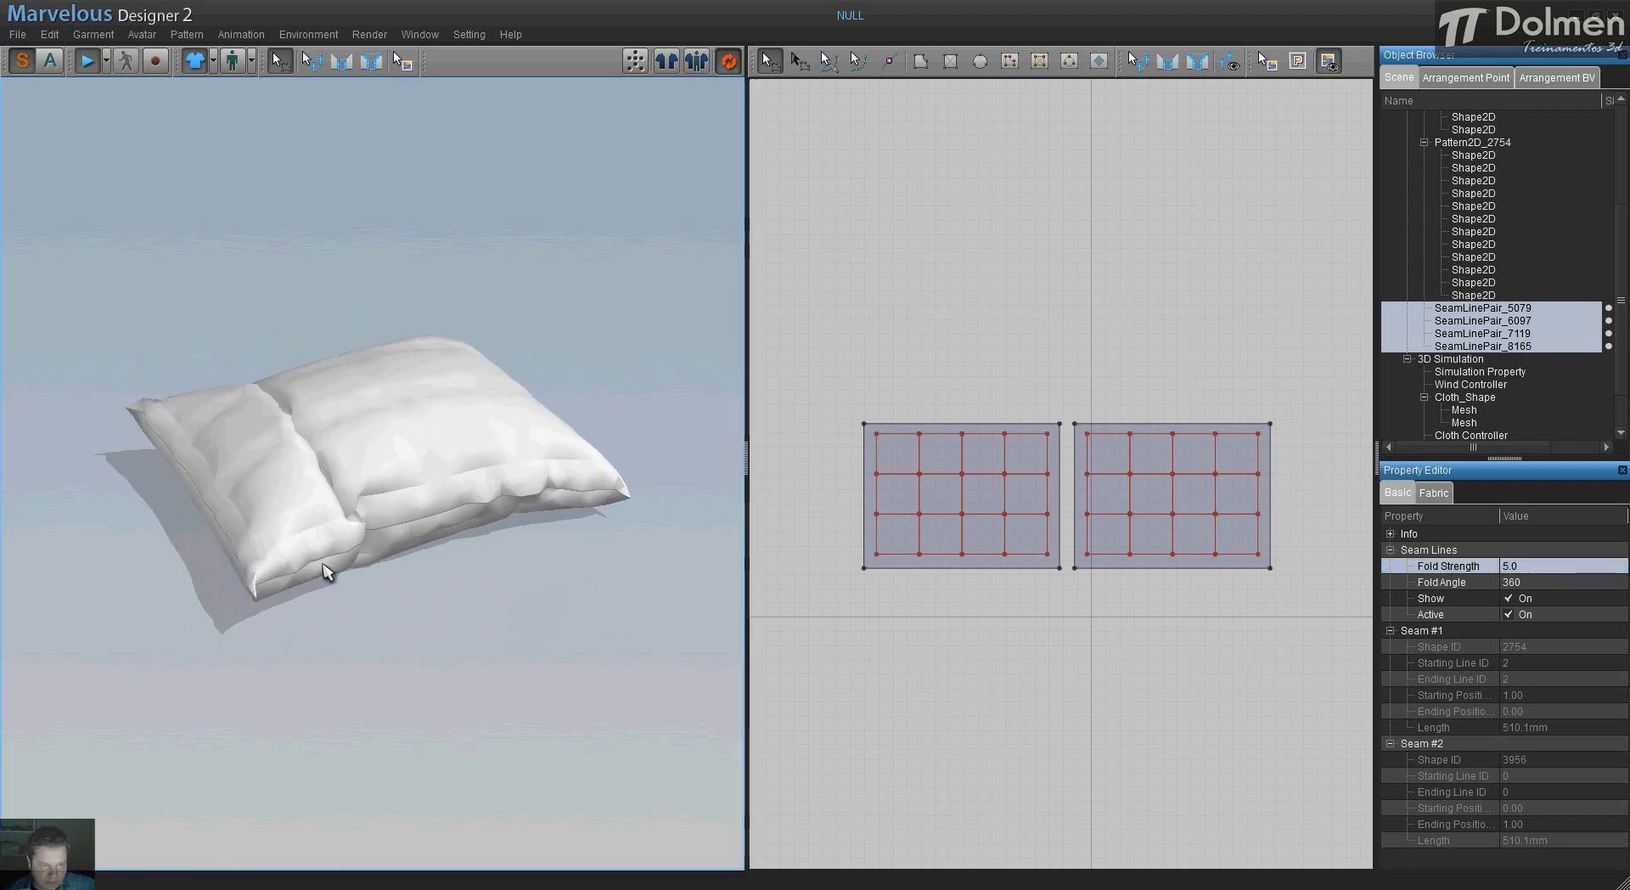
click(200, 615)
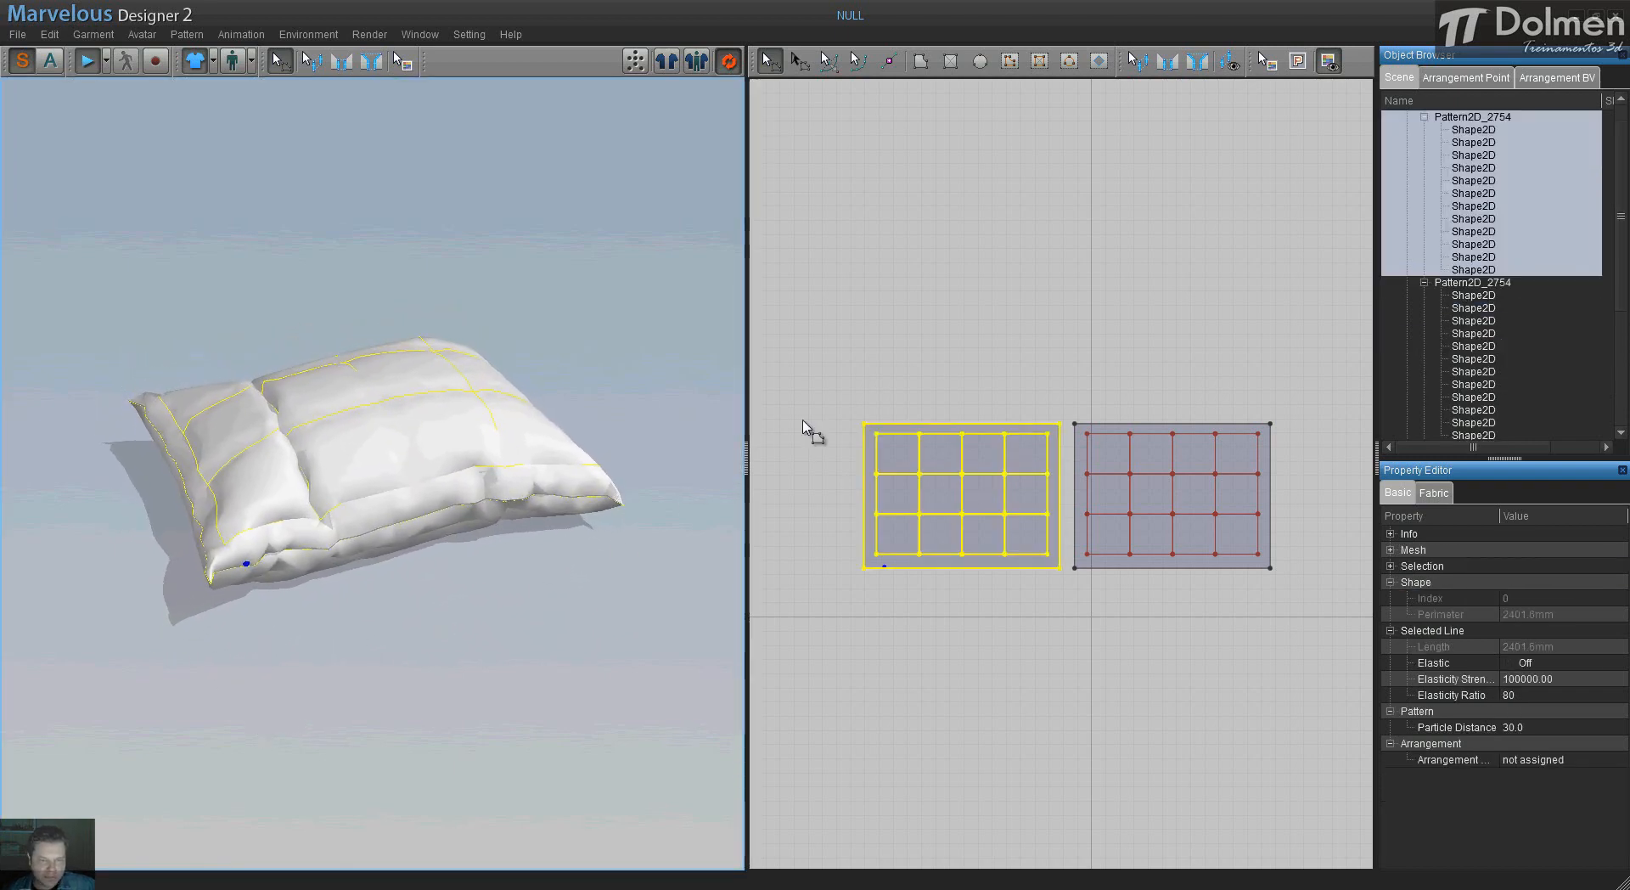
drag(827, 365, 1354, 620)
right_drag(411, 472, 416, 493)
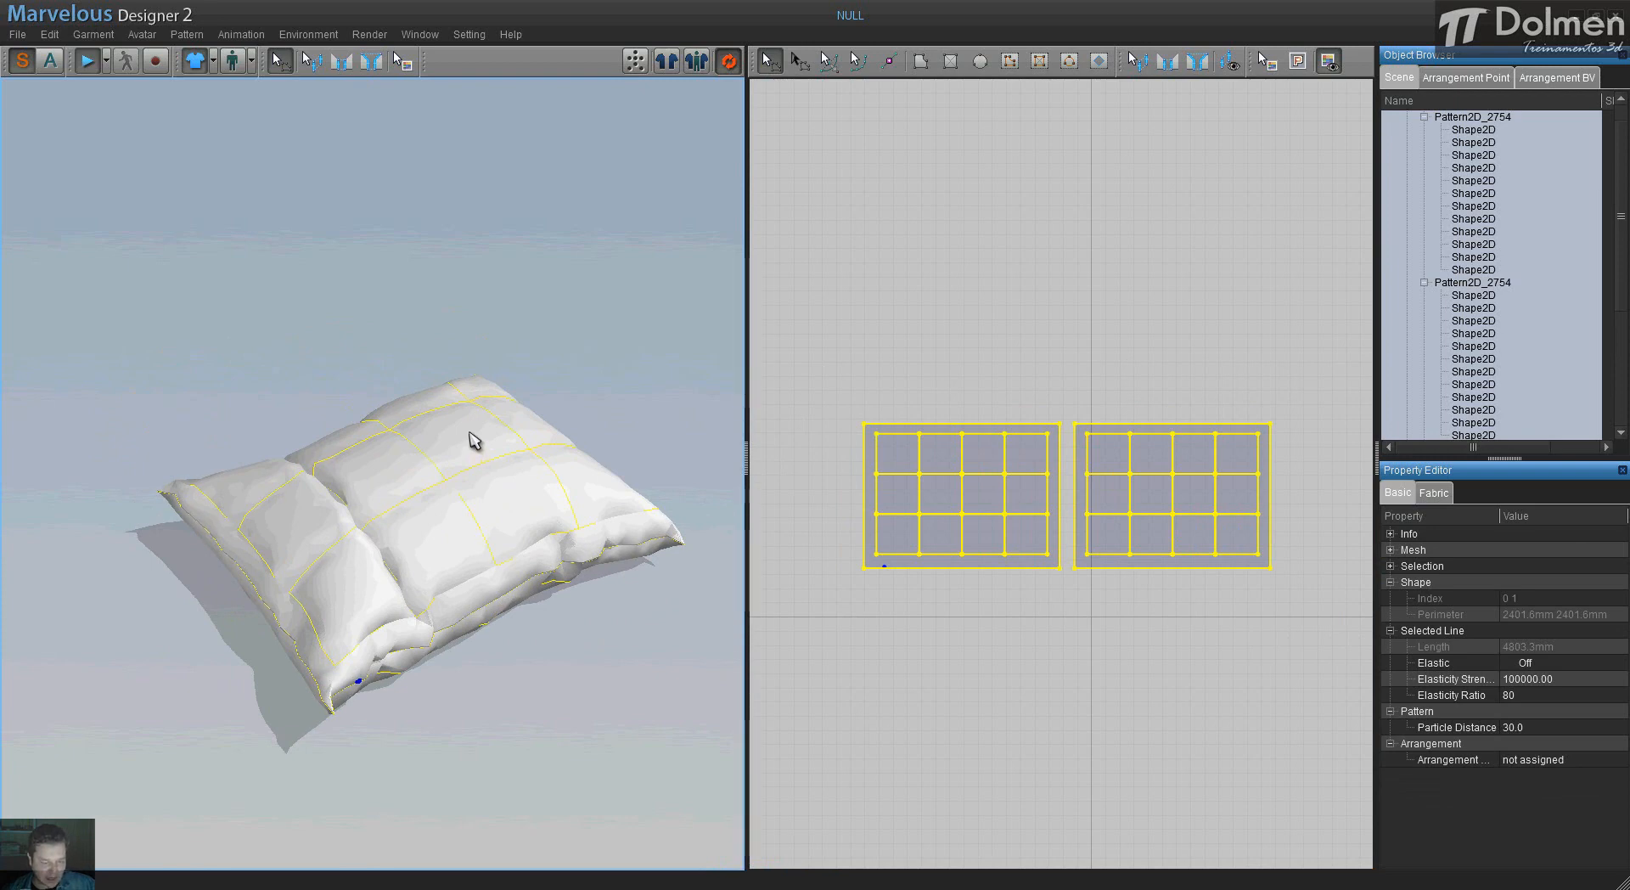
- Push in and pin four points inside the grid squares on the pillow's upper surface to shape dents
drag(473, 432, 476, 492)
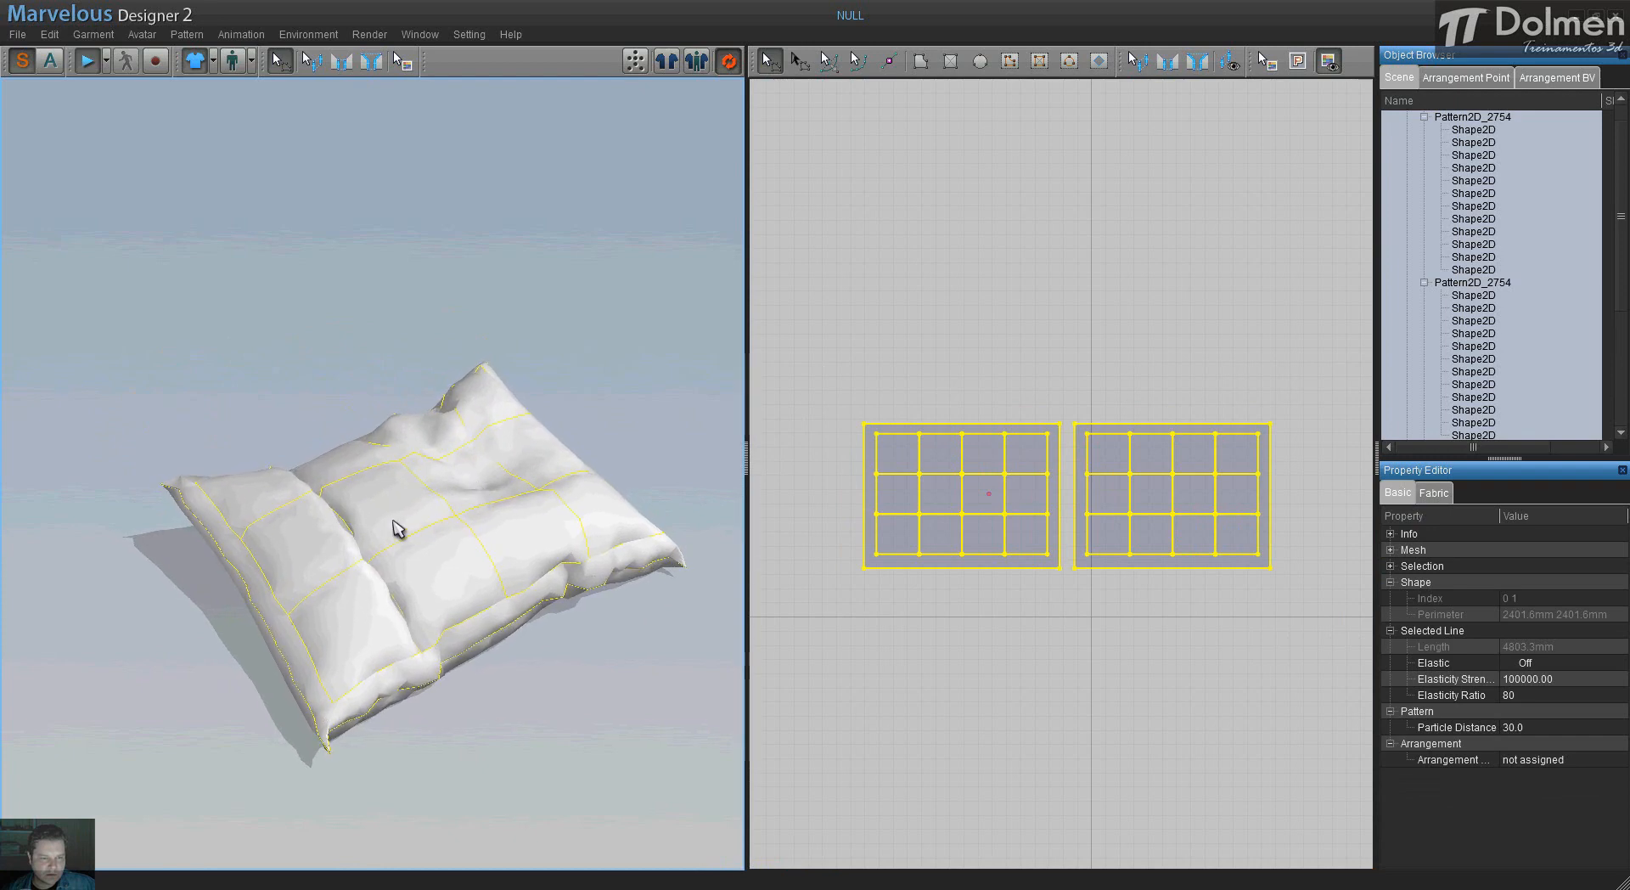
right_drag(314, 569, 389, 579)
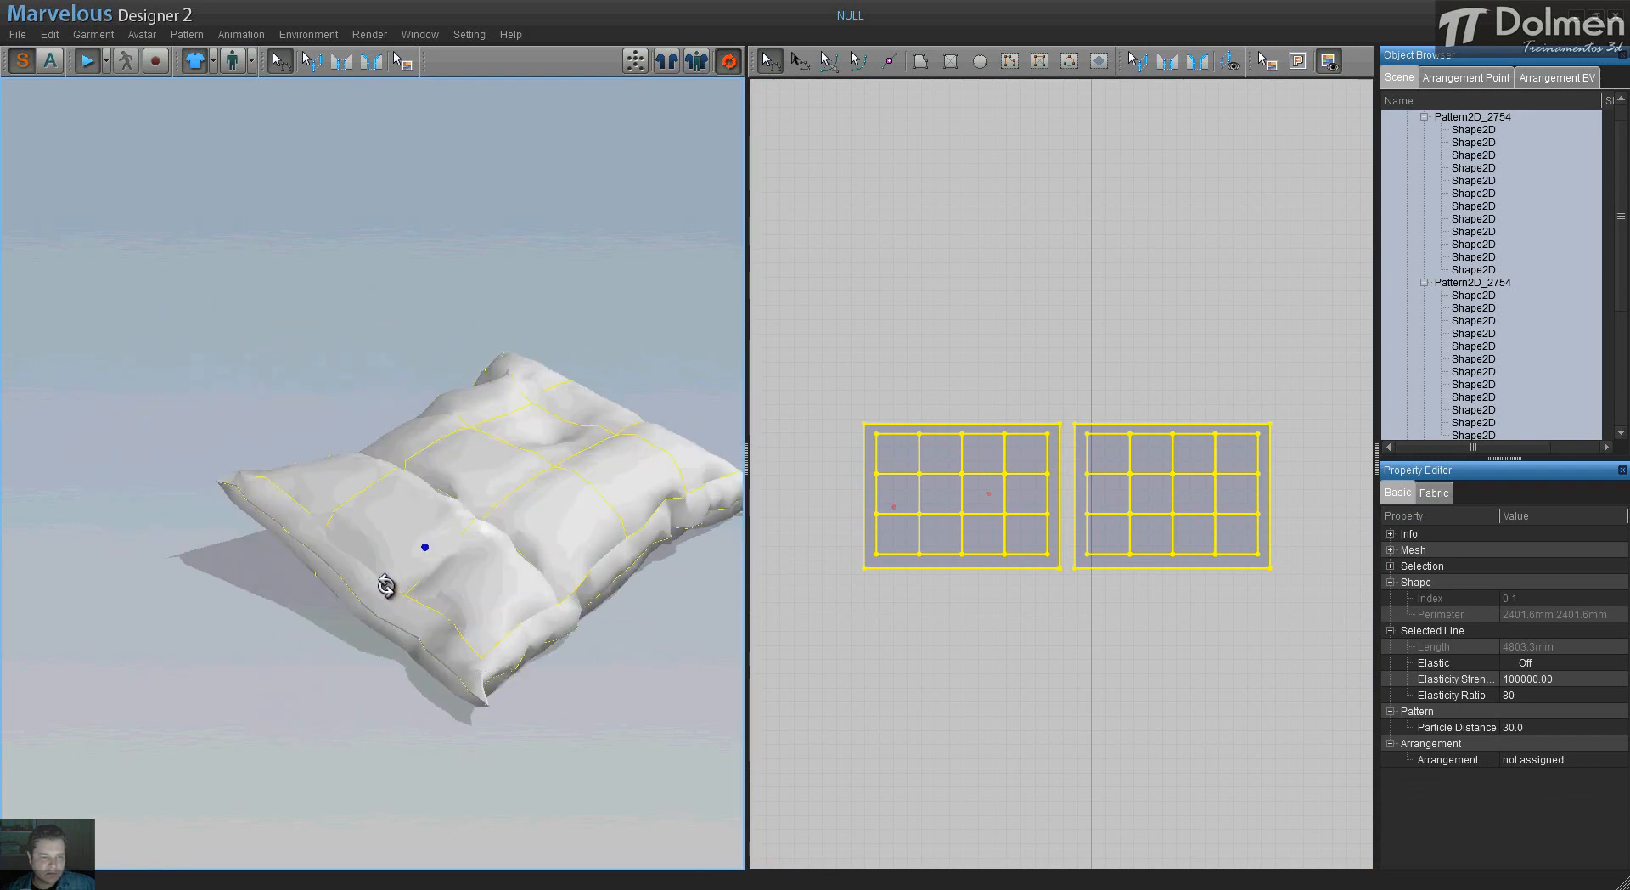
click(316, 482)
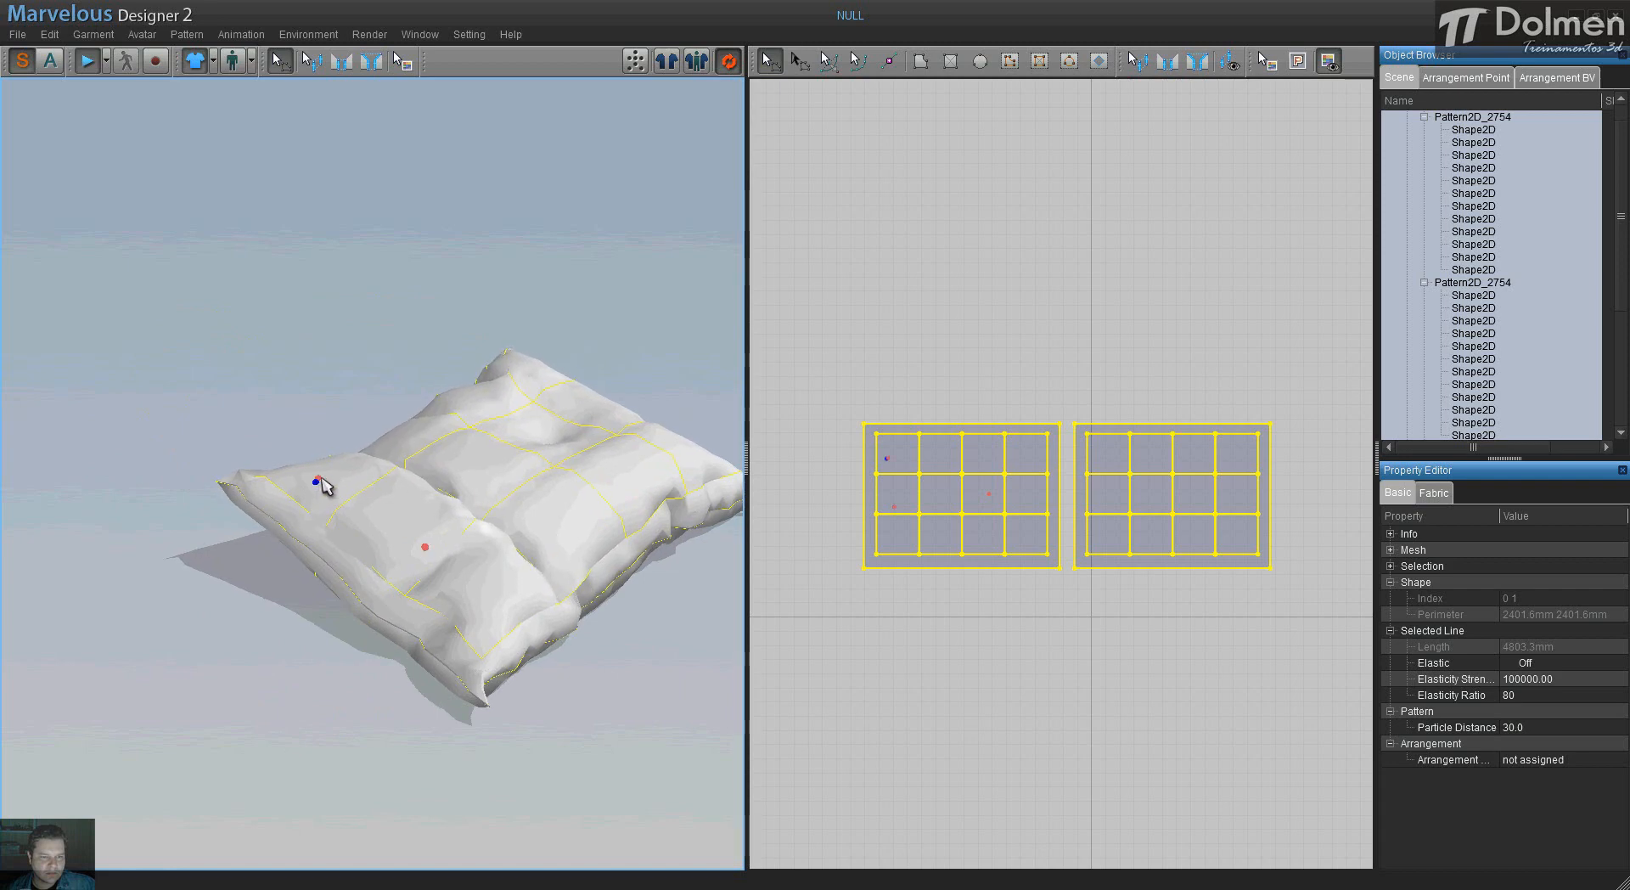
drag(322, 479, 319, 512)
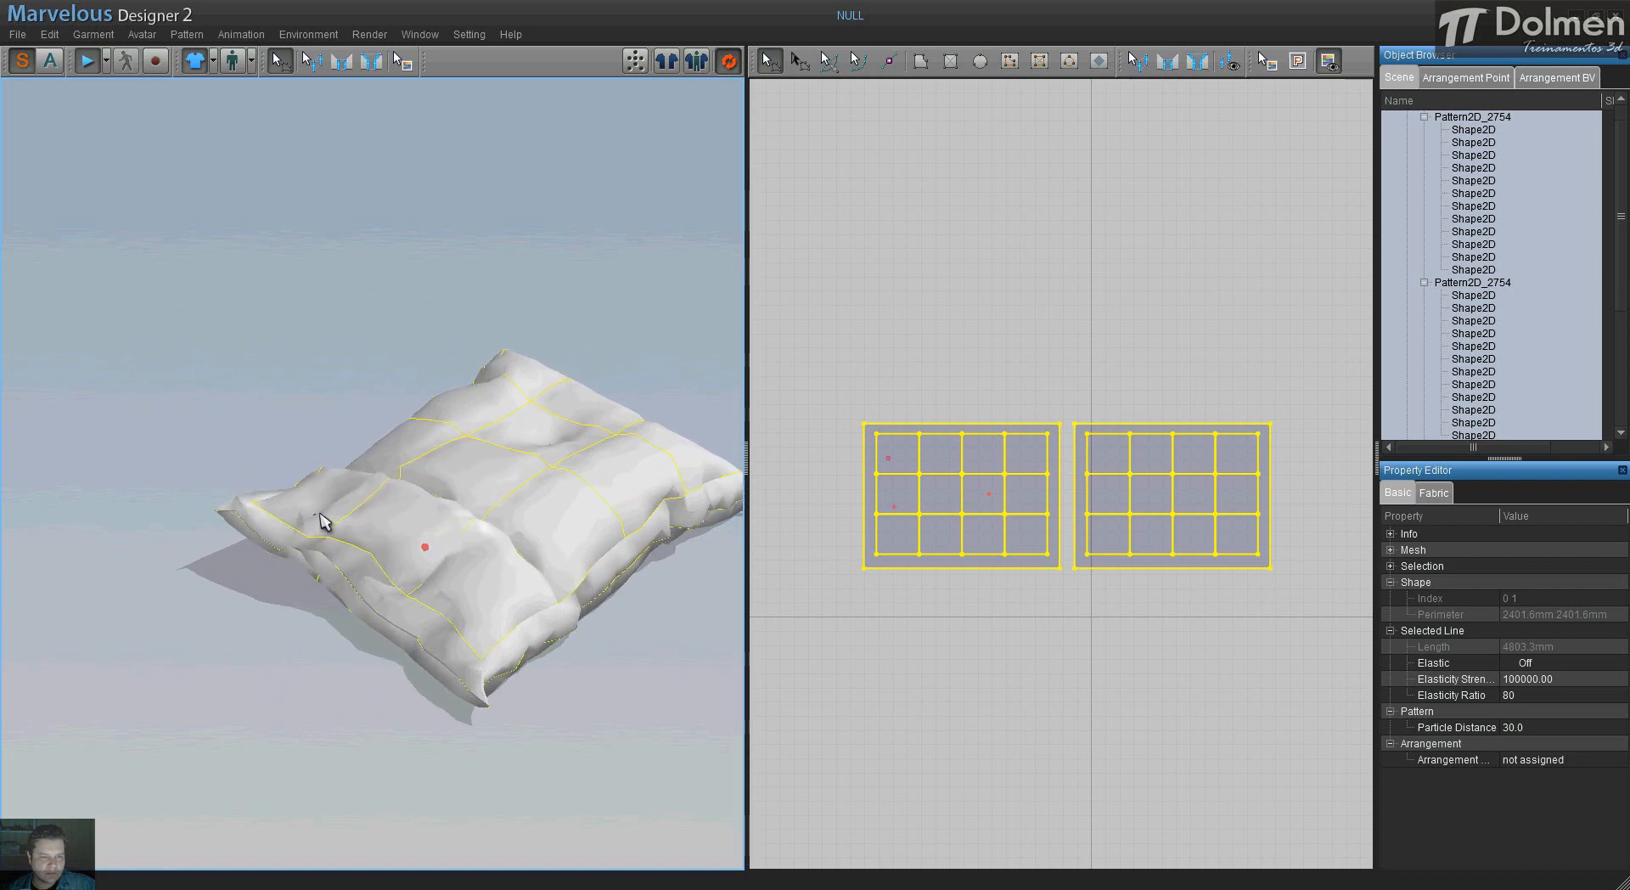
mouse_move(695, 465)
mouse_down()
mouse_move(678, 450)
mouse_move(679, 465)
mouse_move(711, 459)
mouse_move(695, 463)
mouse_up()
right_drag(554, 508, 455, 545)
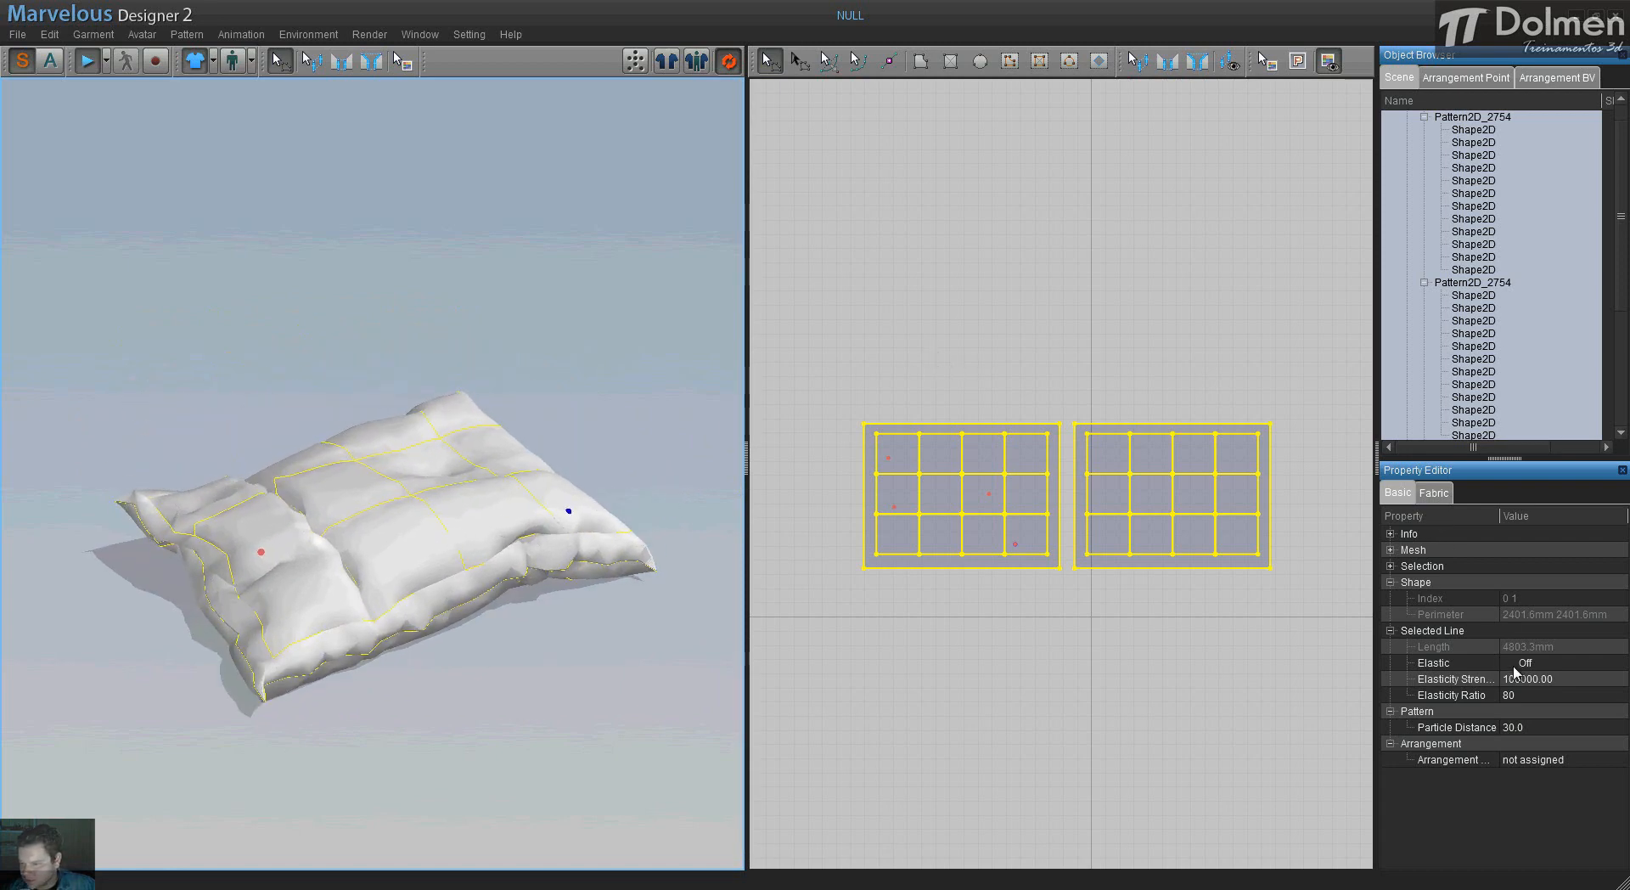
- Set the Particle Distance of both patterns to 10, then tug the pillow's right corner outward and stop the simulation
click(1545, 726)
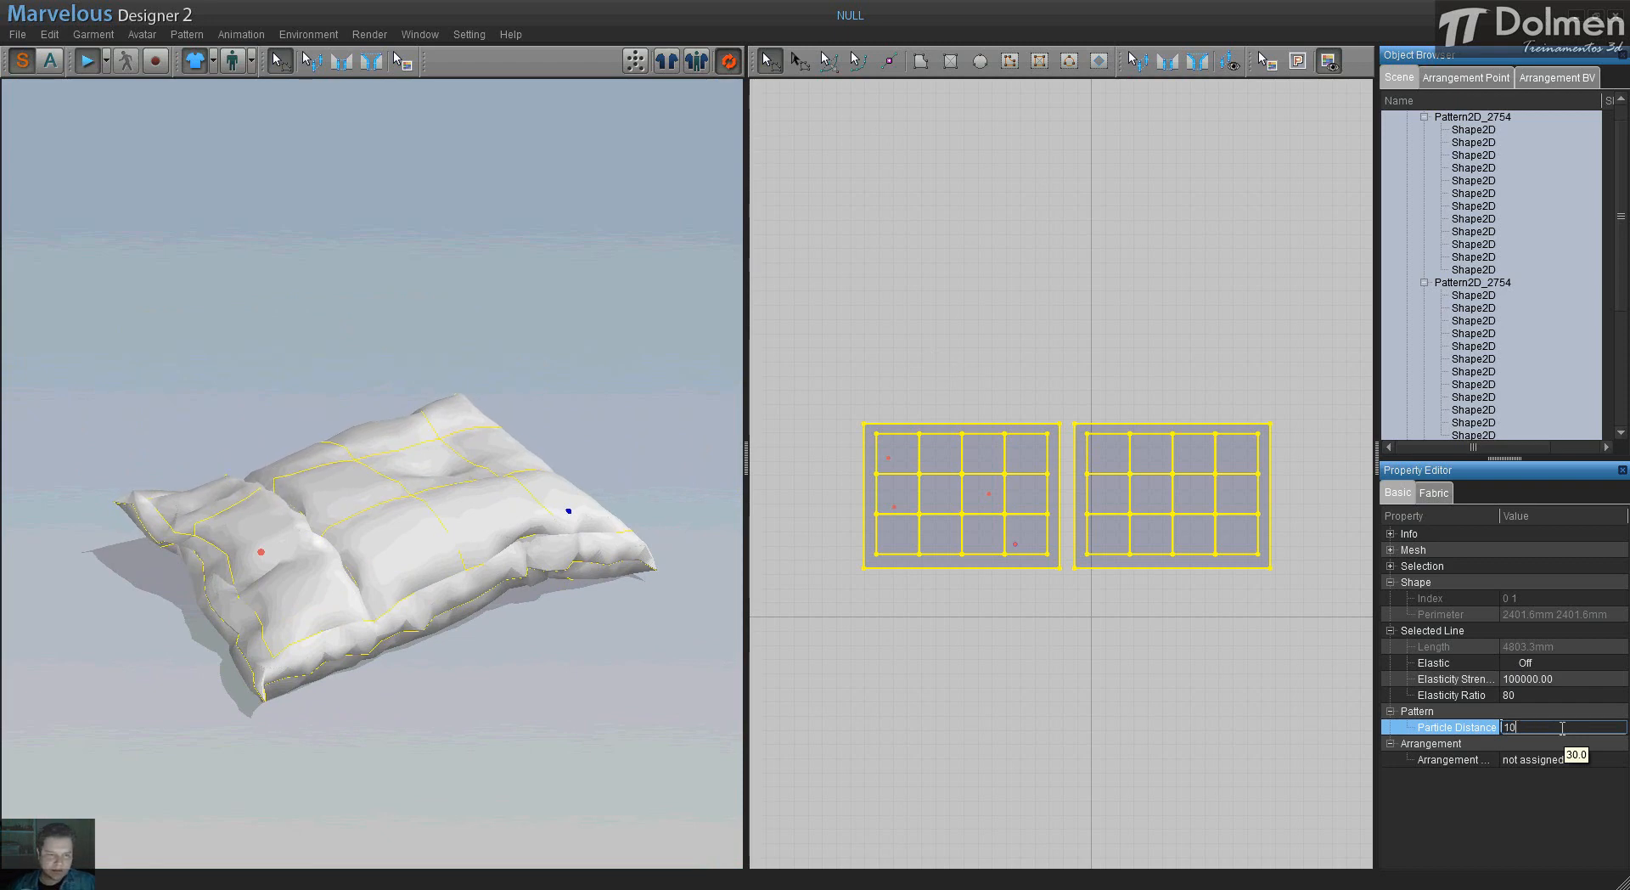
key(Return)
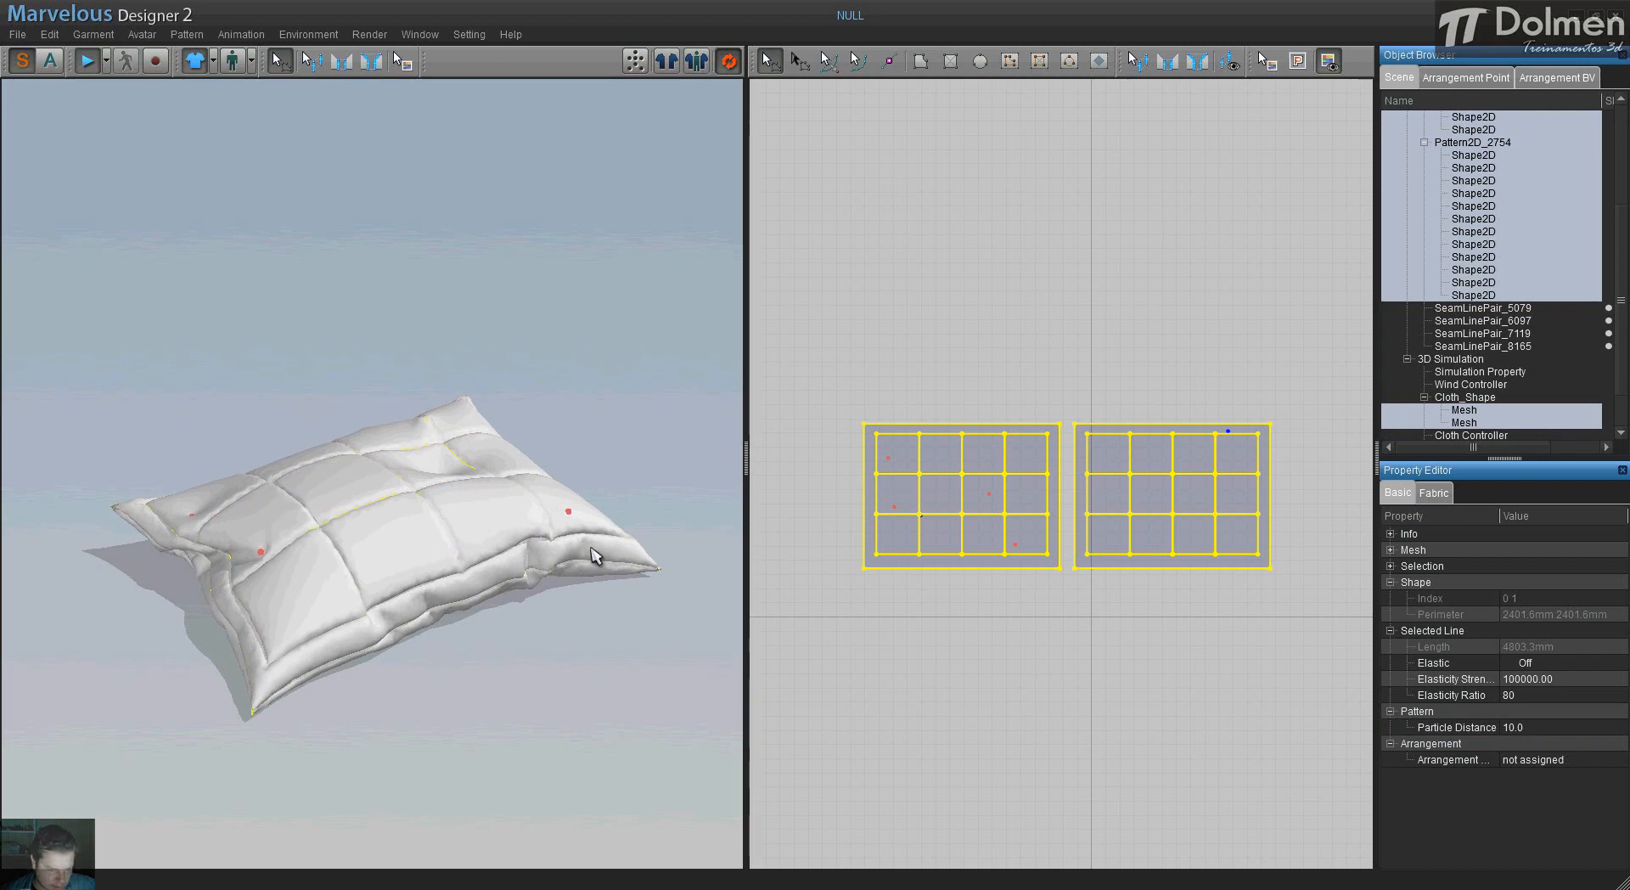
drag(653, 568, 695, 564)
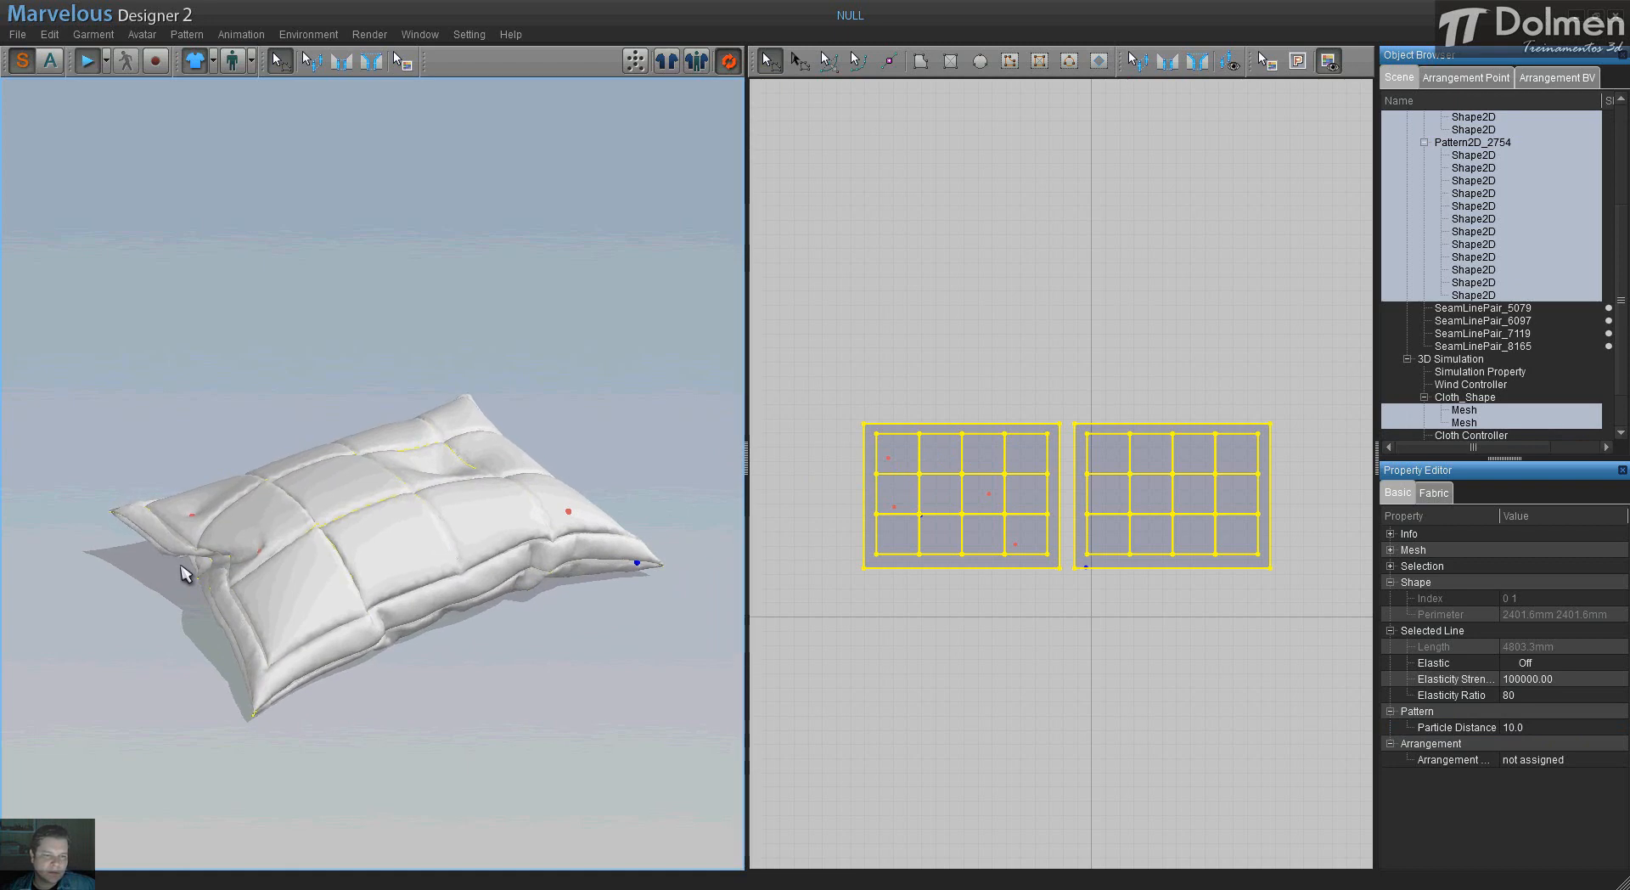
click(87, 62)
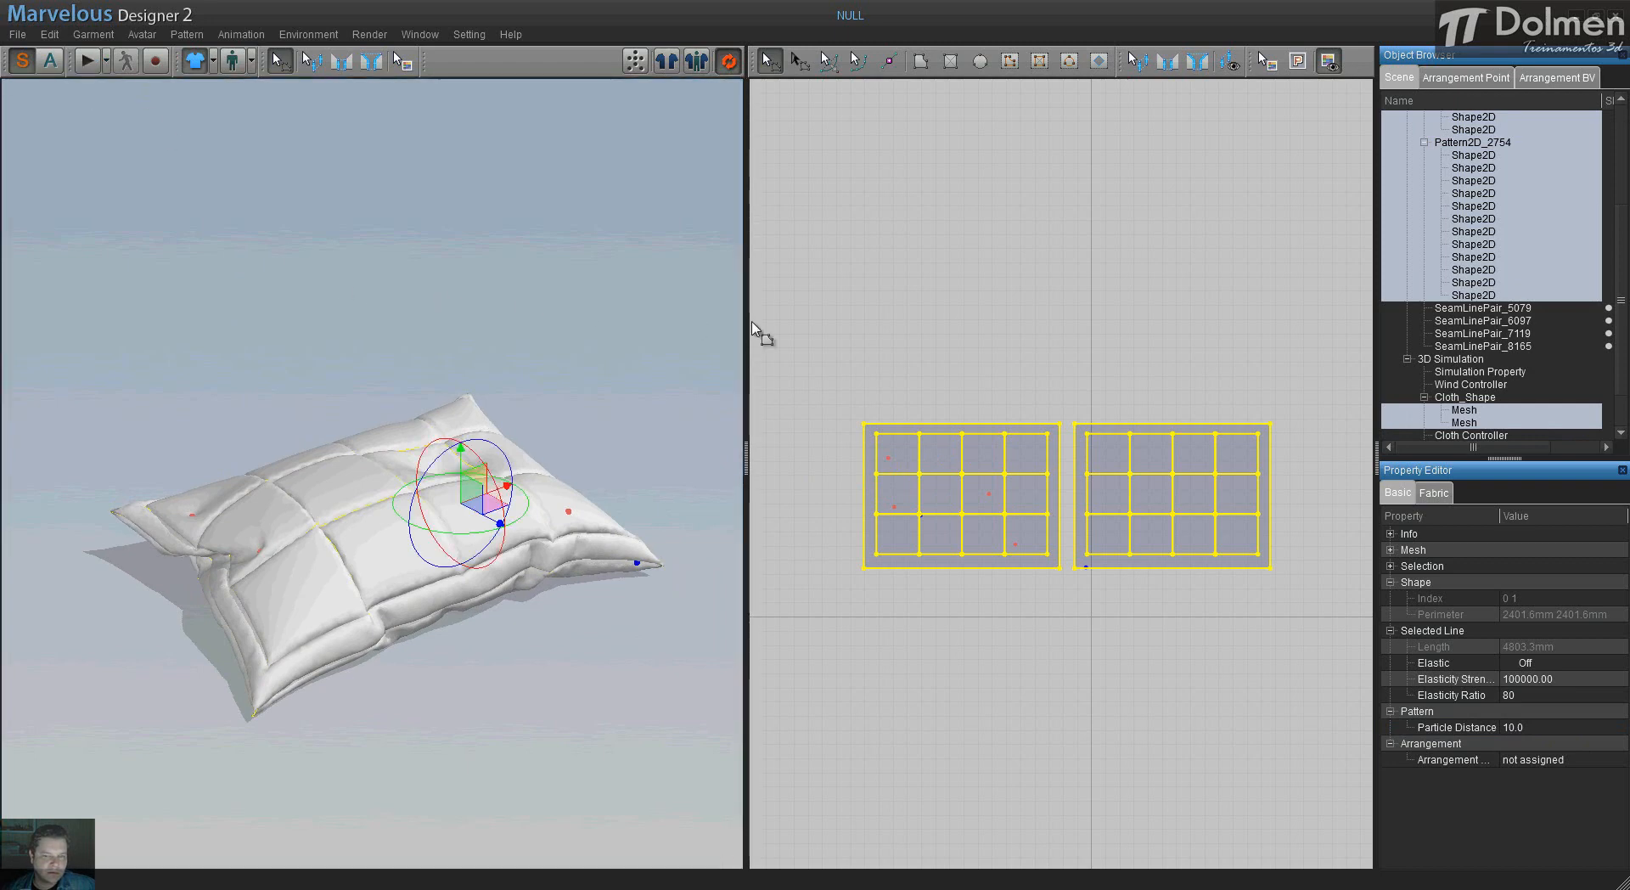
- Switch to the Windows Explorer window showing the Tecidos folder and apply the fabric_10 texture to both pillow patterns
click(897, 329)
key(alt+Tab)
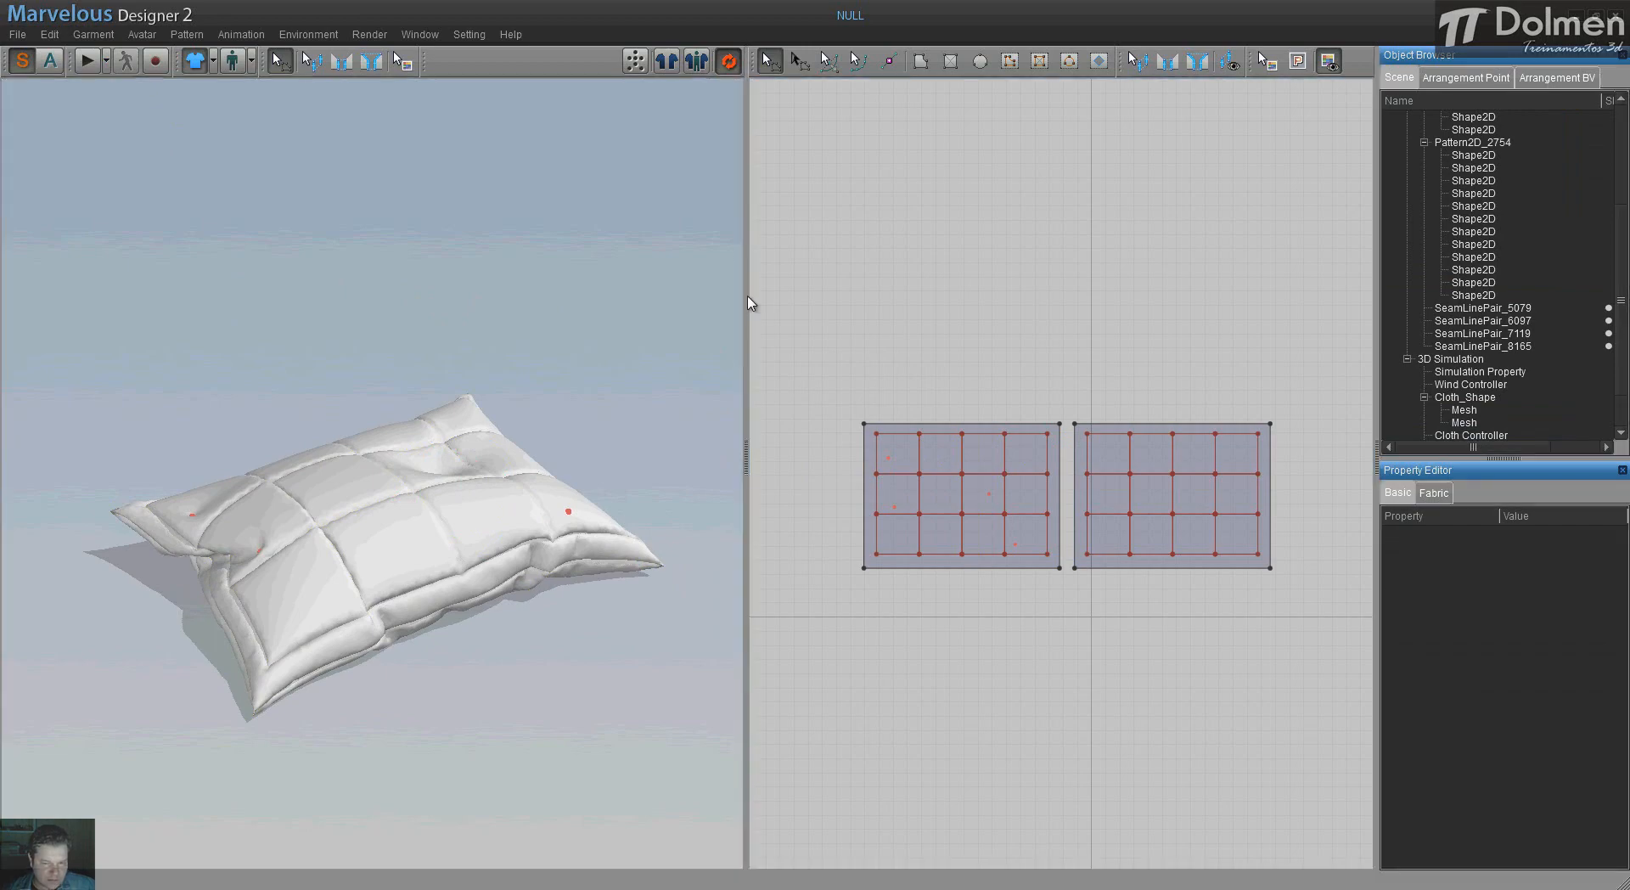
click(1106, 339)
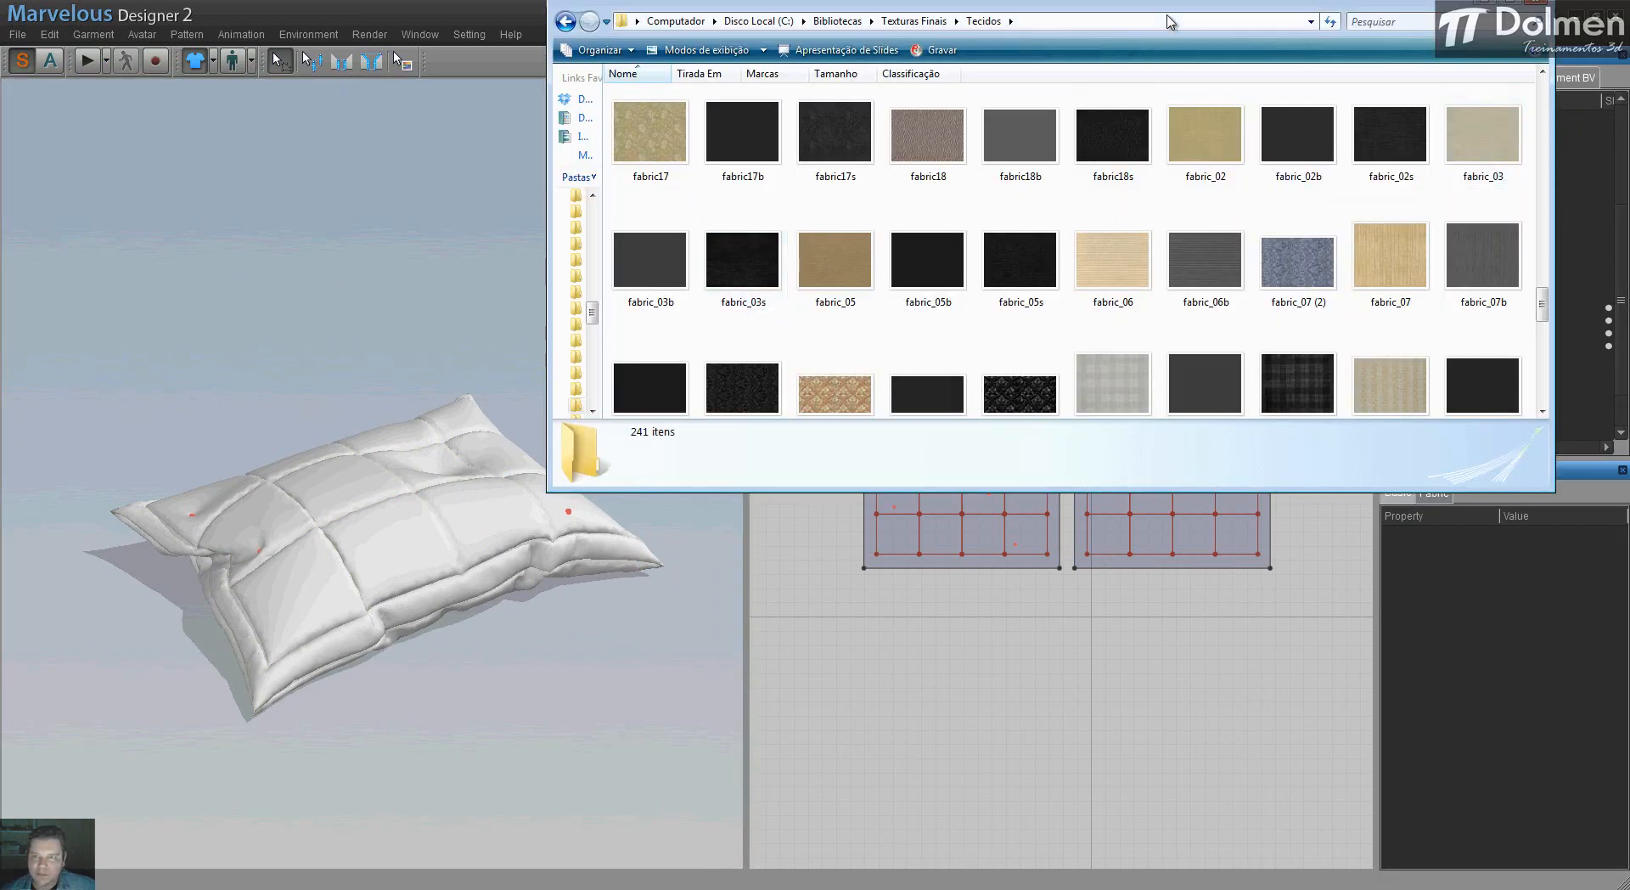
drag(1168, 18, 752, 18)
drag(681, 402, 952, 540)
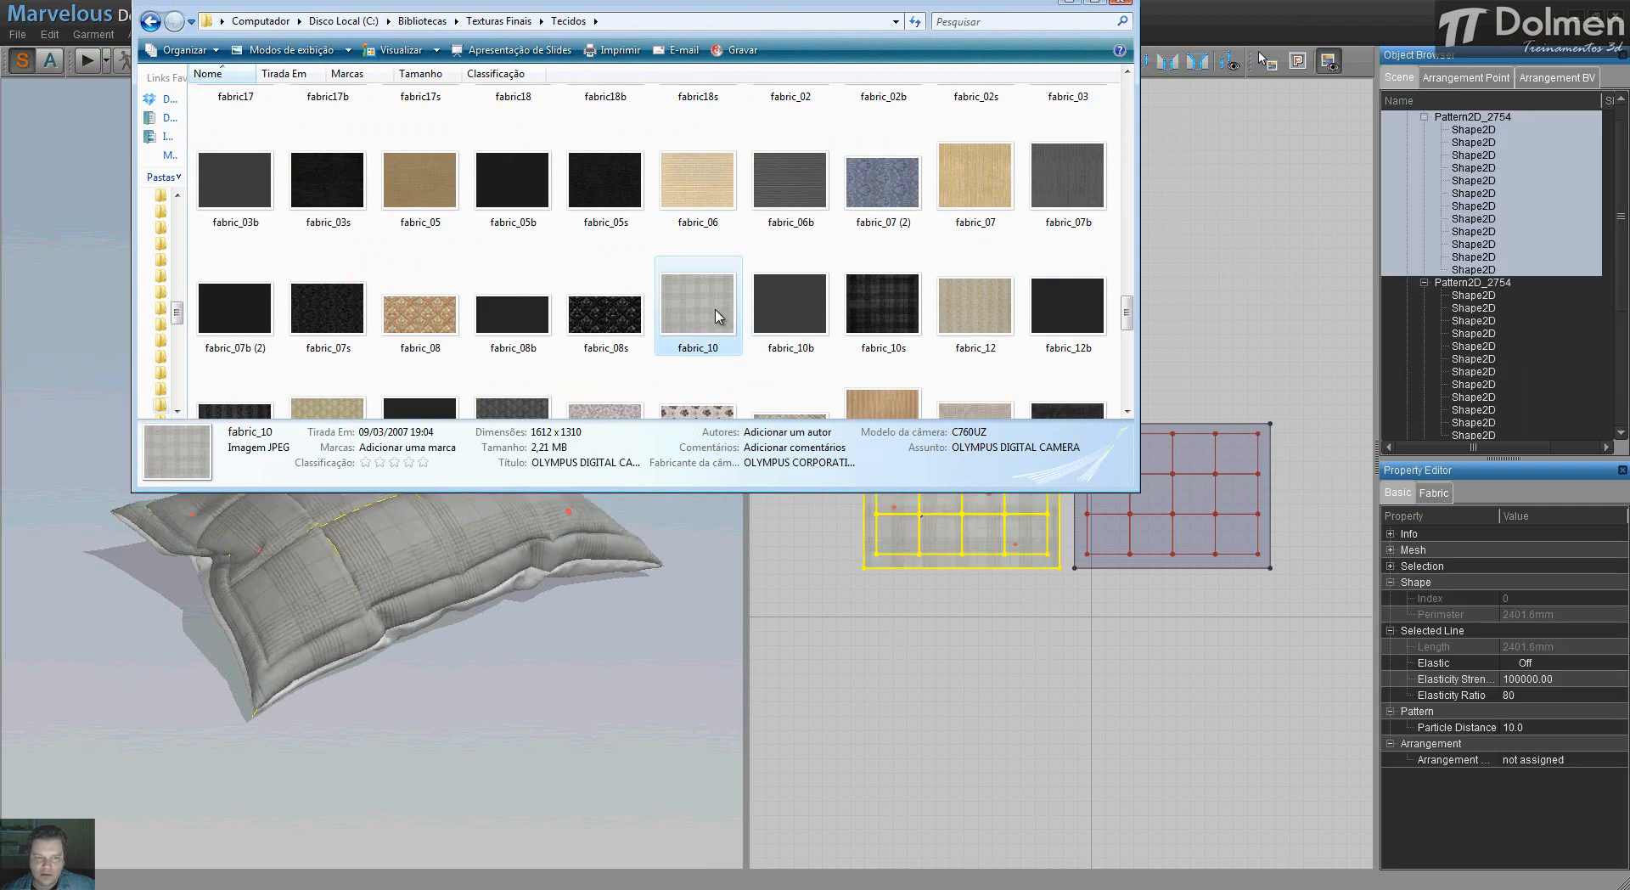
drag(715, 311, 1134, 502)
drag(1193, 537, 1193, 536)
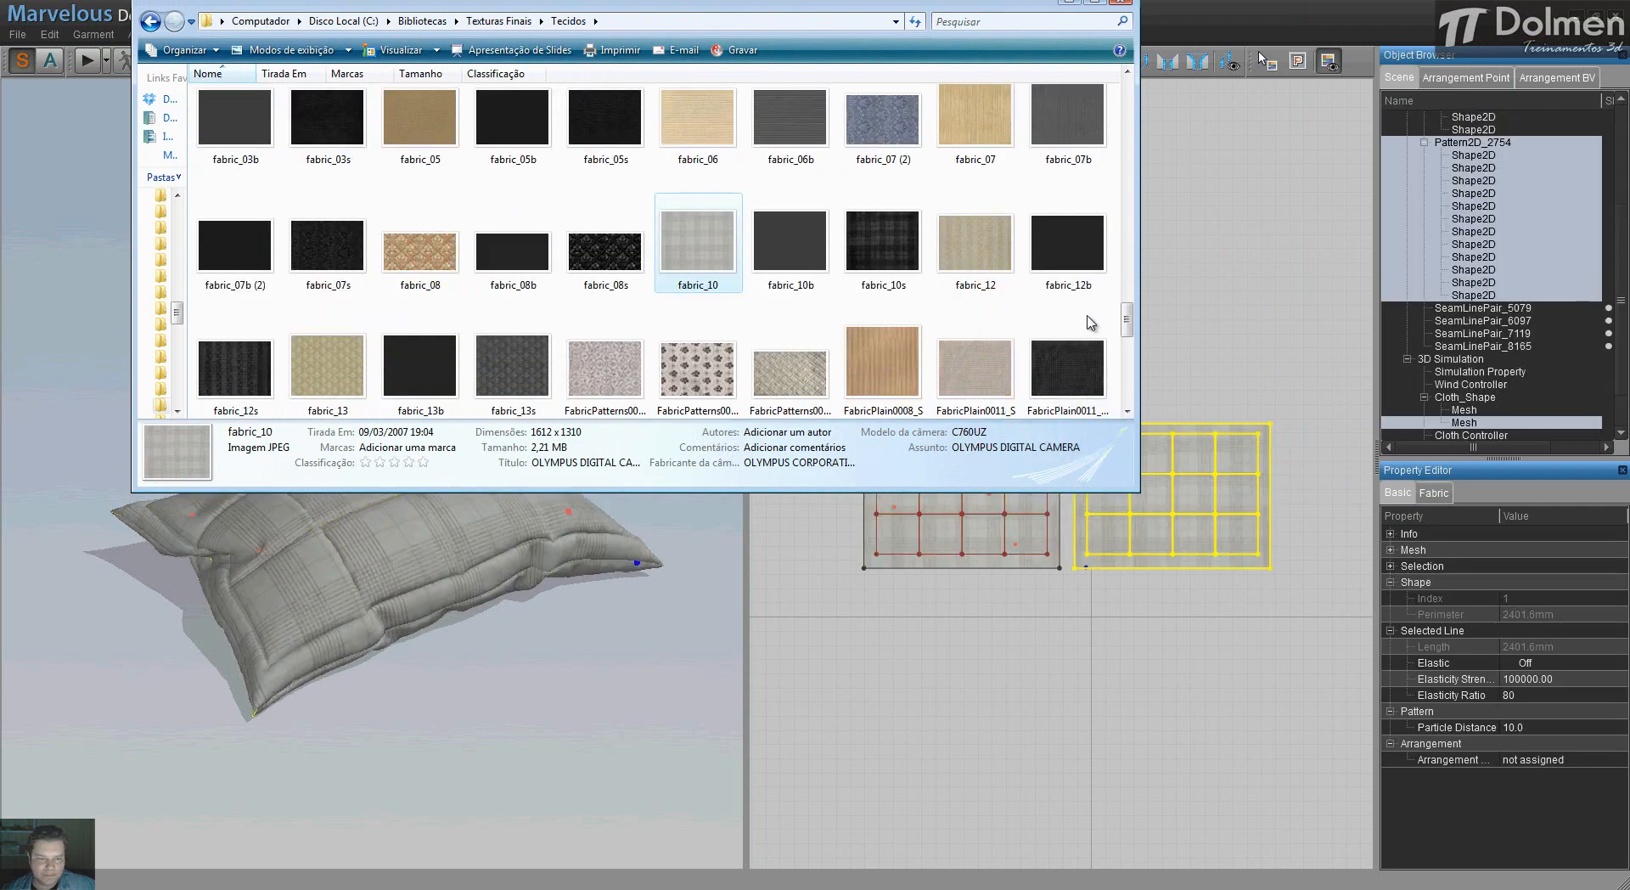
click(1067, 4)
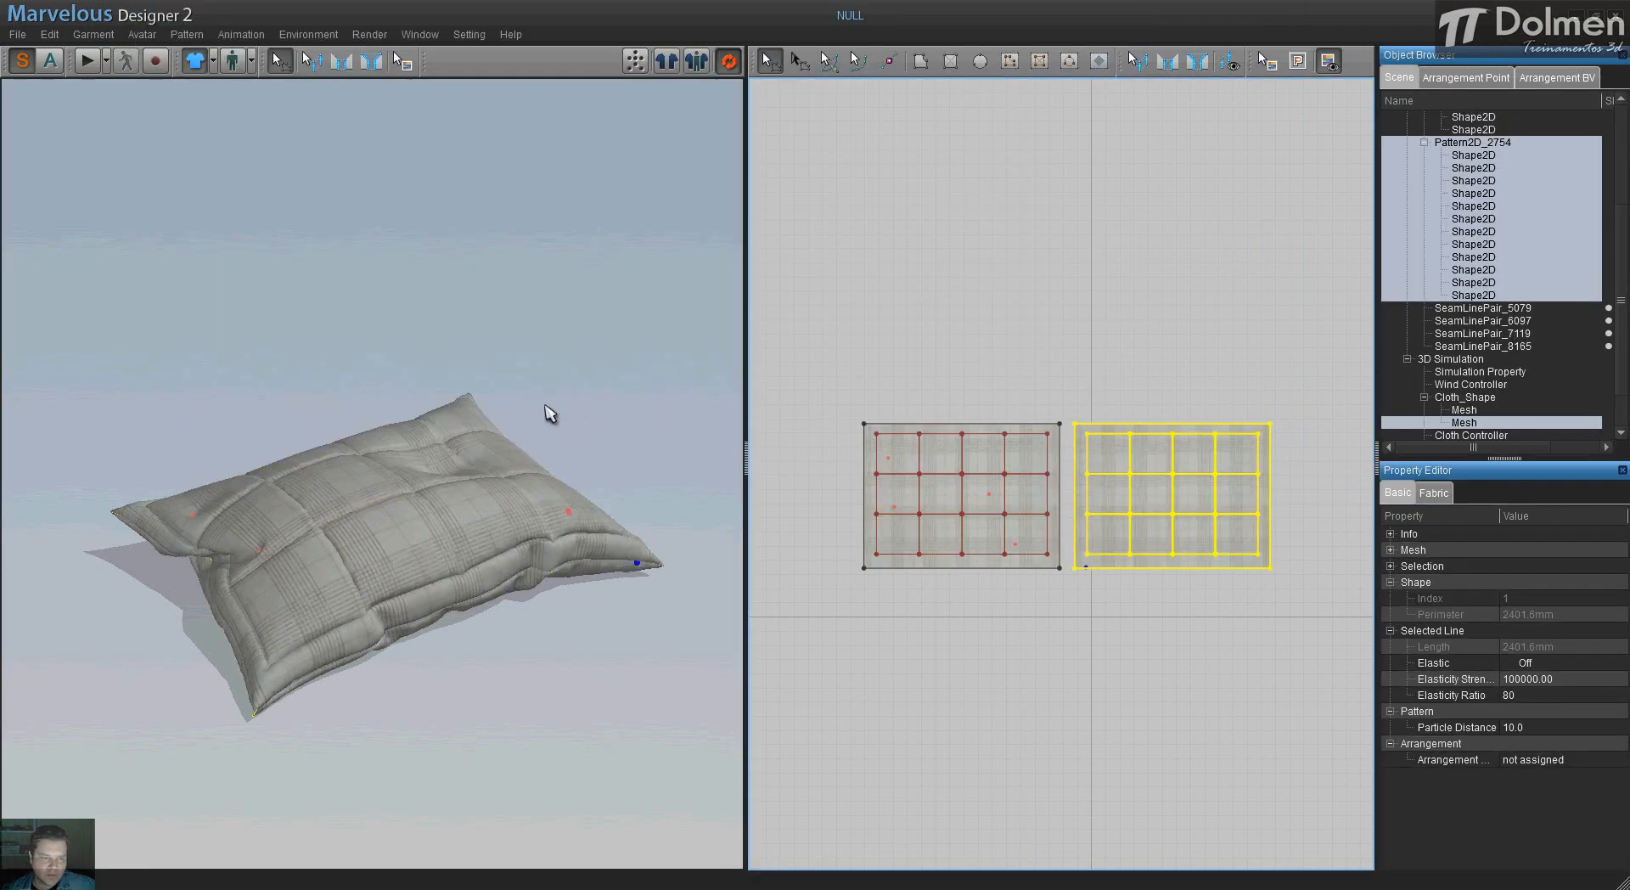
- Export the textured pillow as OBJ file 03TravesseiroDetalhes in the Objetos folder, with cm (DAZ Studio) as the unit
right_drag(446, 475, 407, 515)
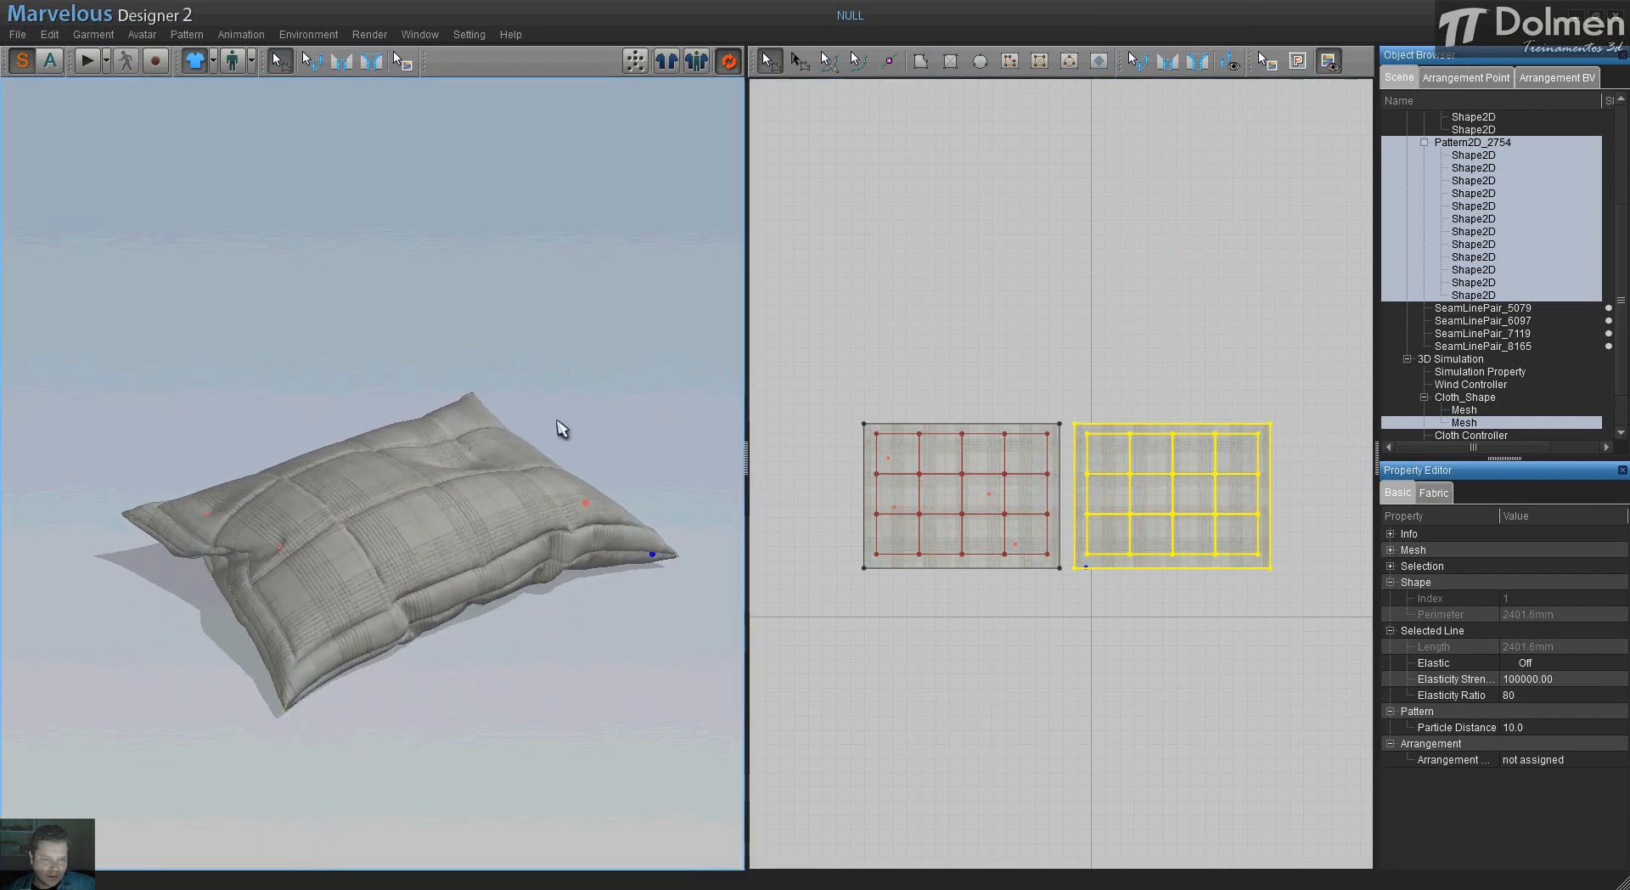
scroll(543, 437, down, 2)
scroll(530, 450, up, 5)
middle_drag(547, 457, 537, 449)
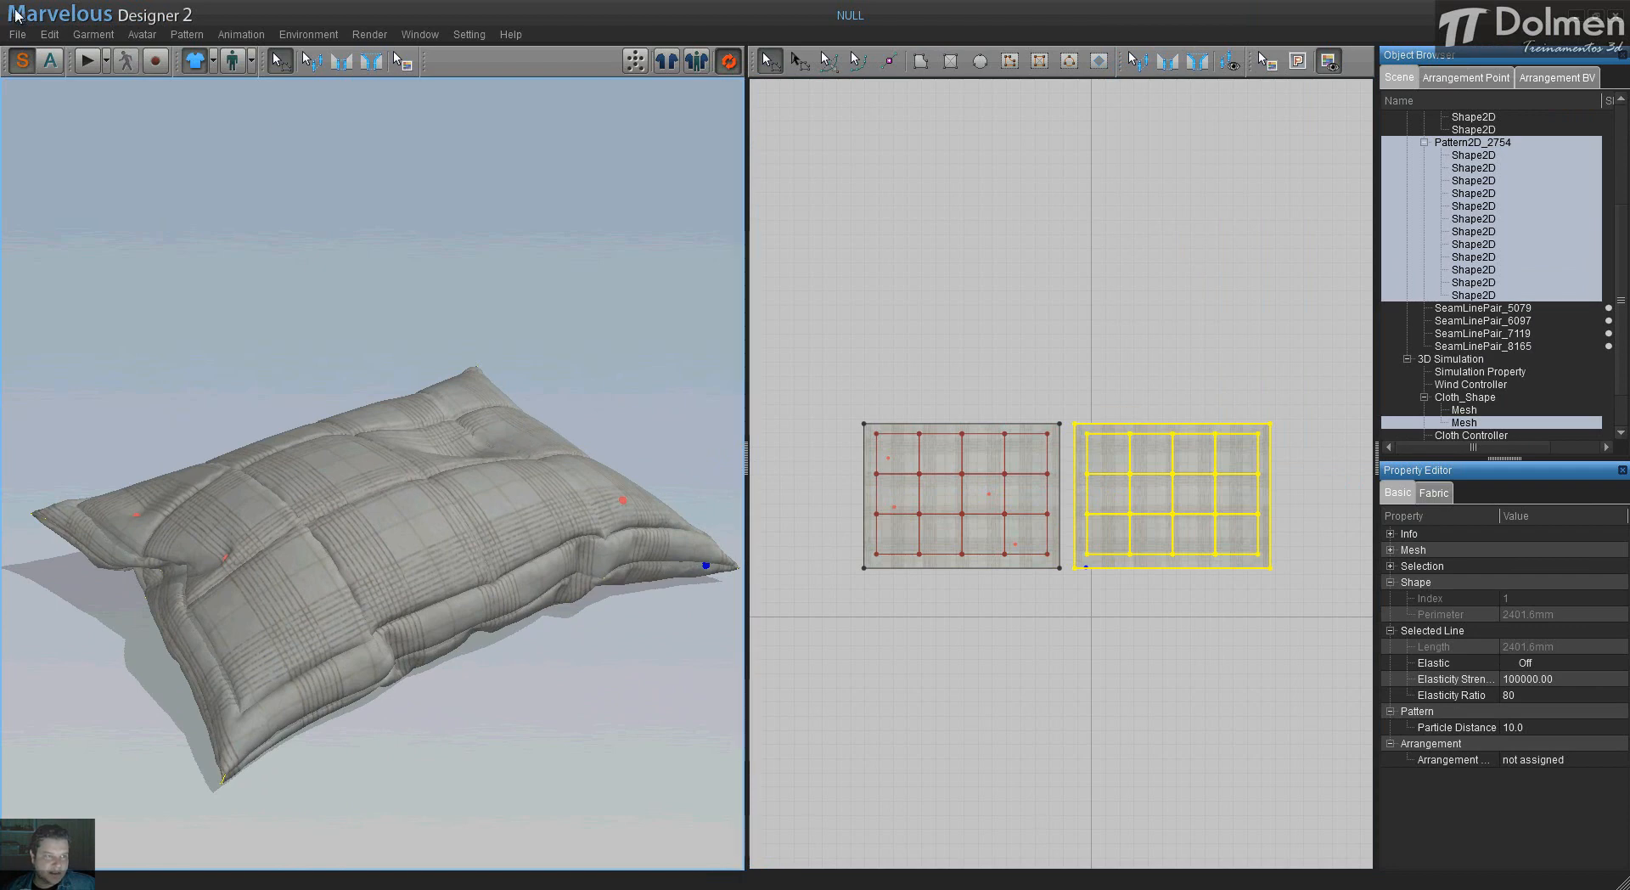
click(17, 34)
mouse_move(68, 136)
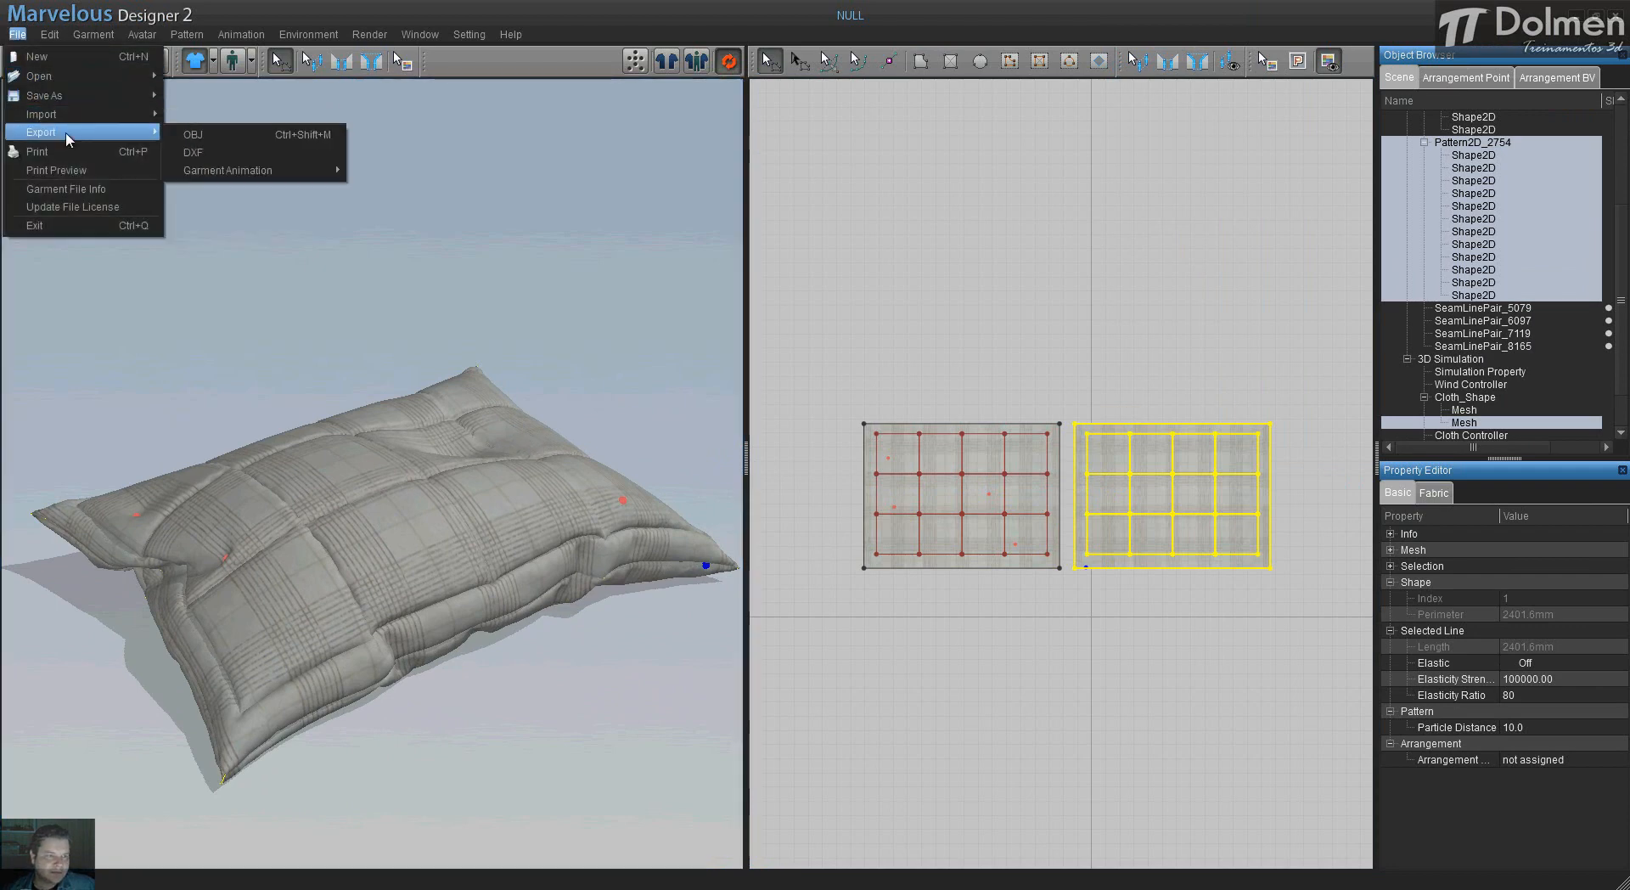
click(204, 136)
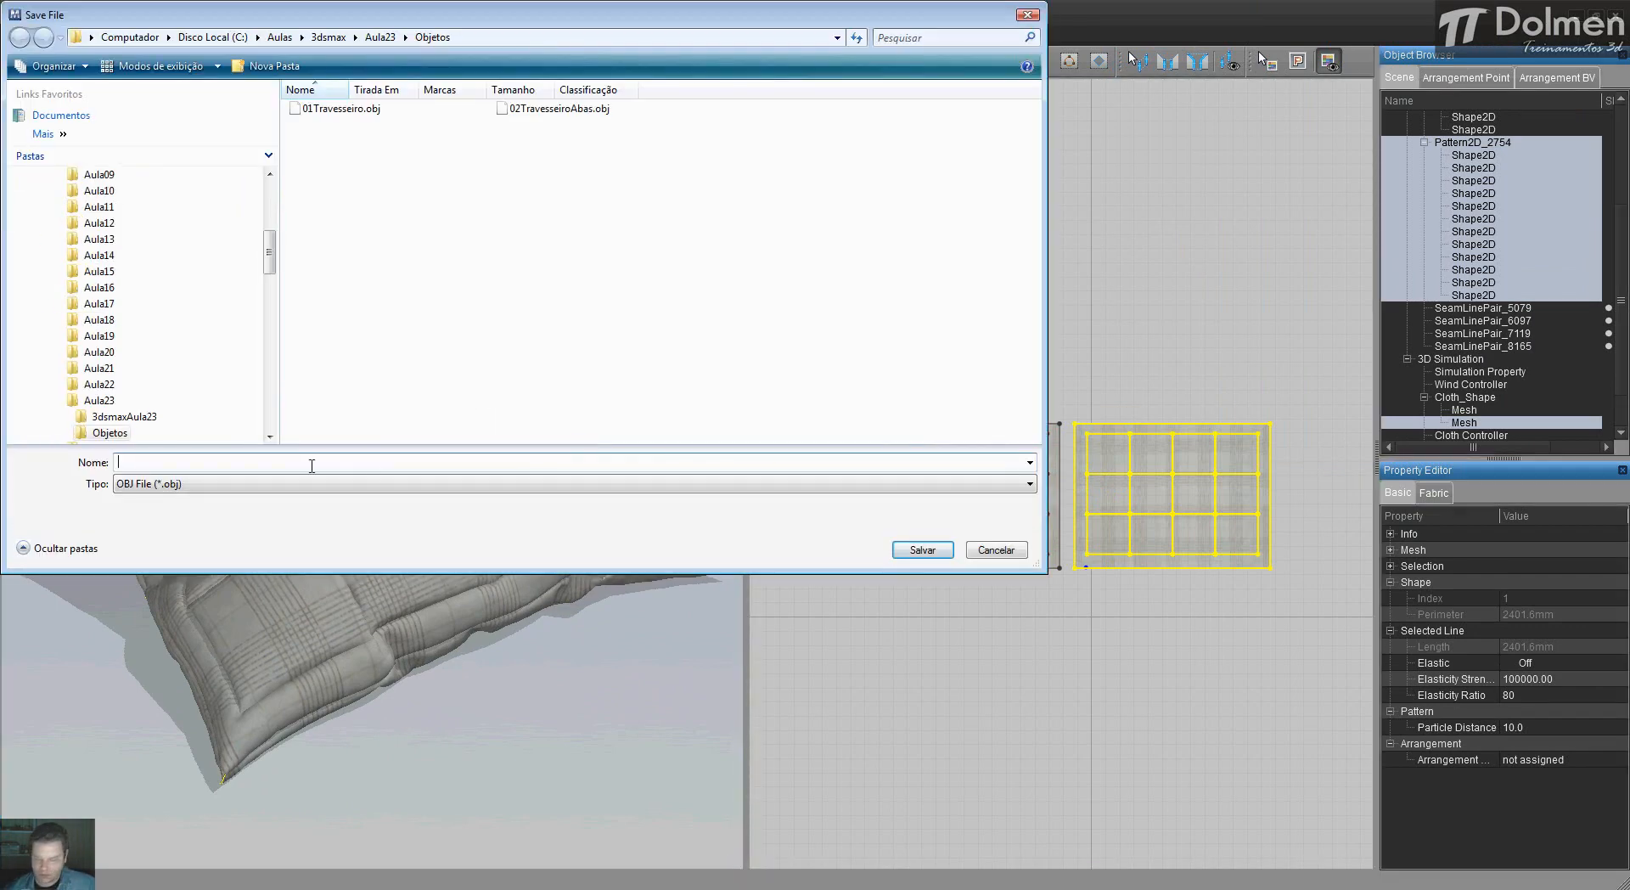
text(03T)
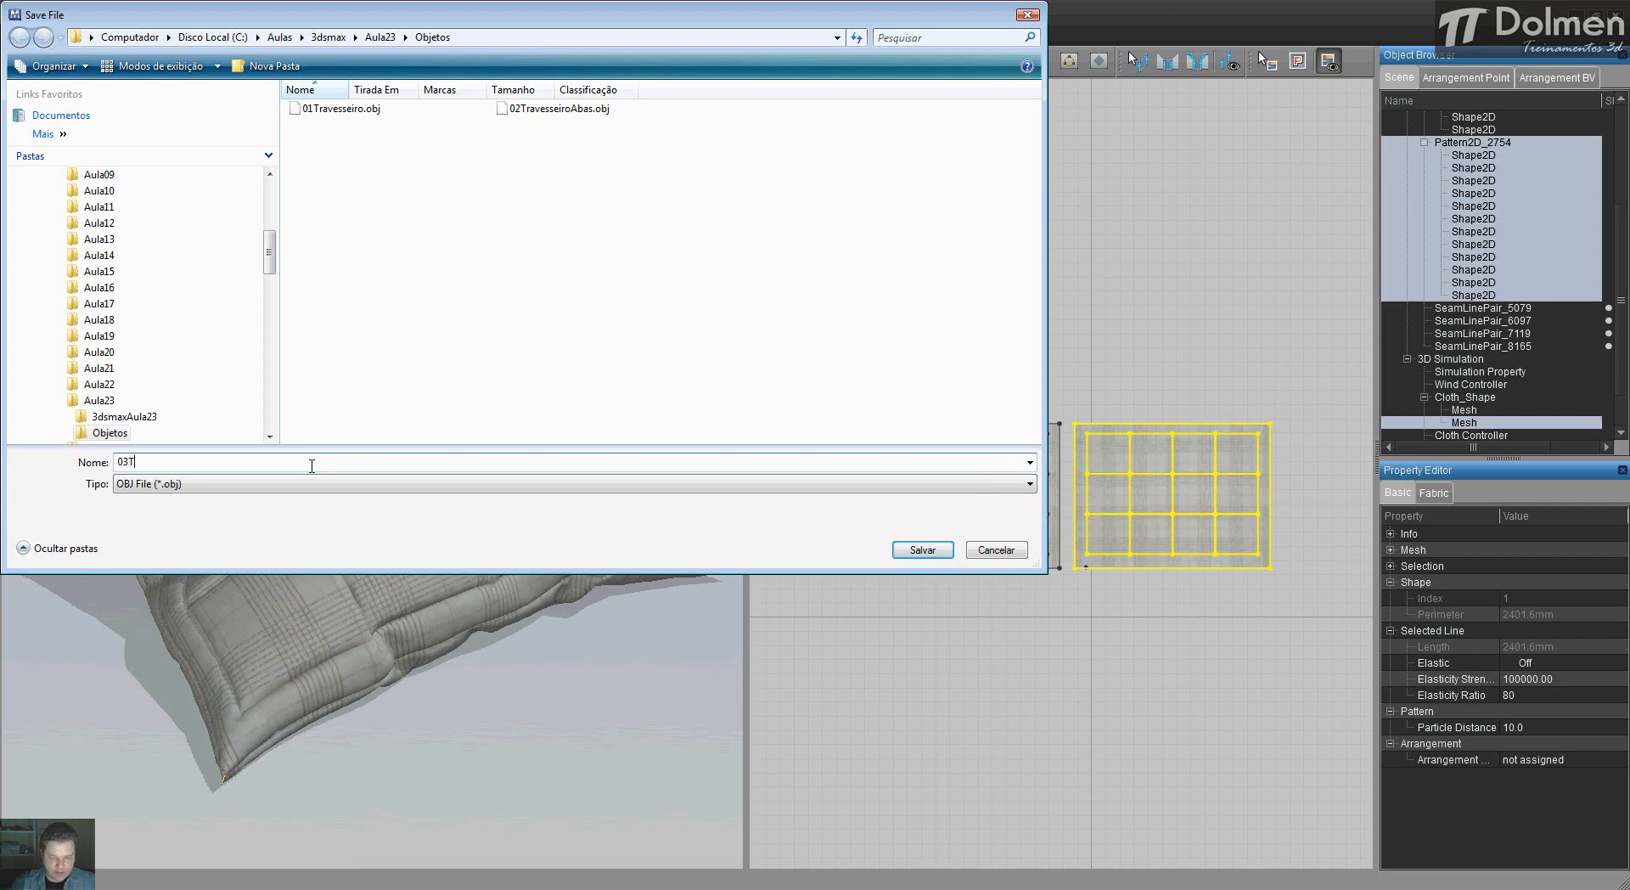
text(ravesseiroDetal)
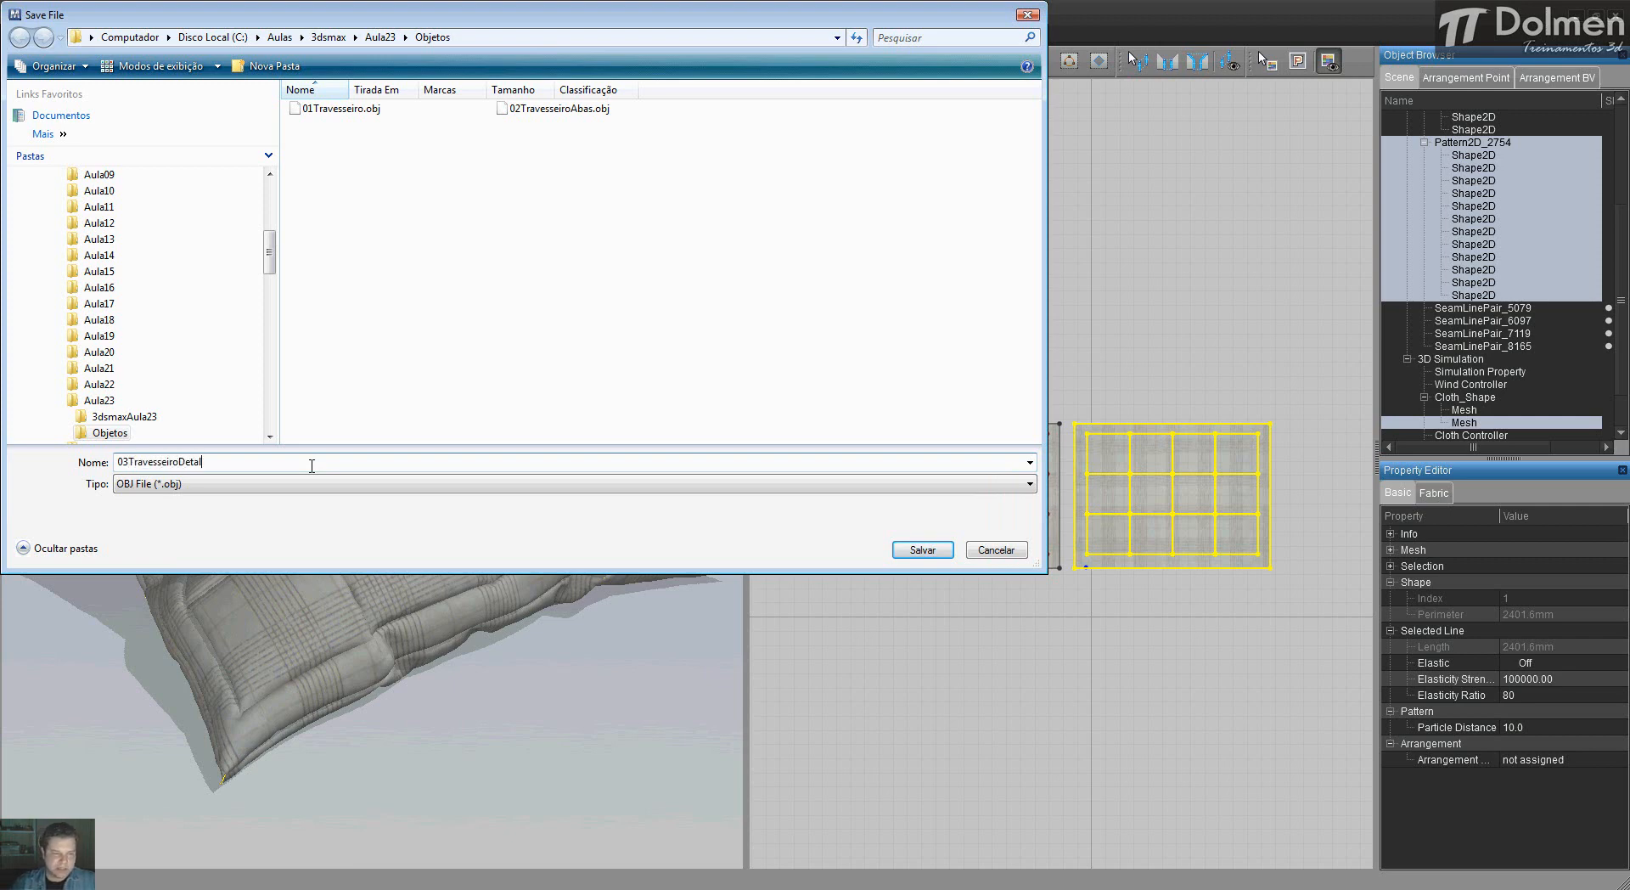
text(hes)
key(Return)
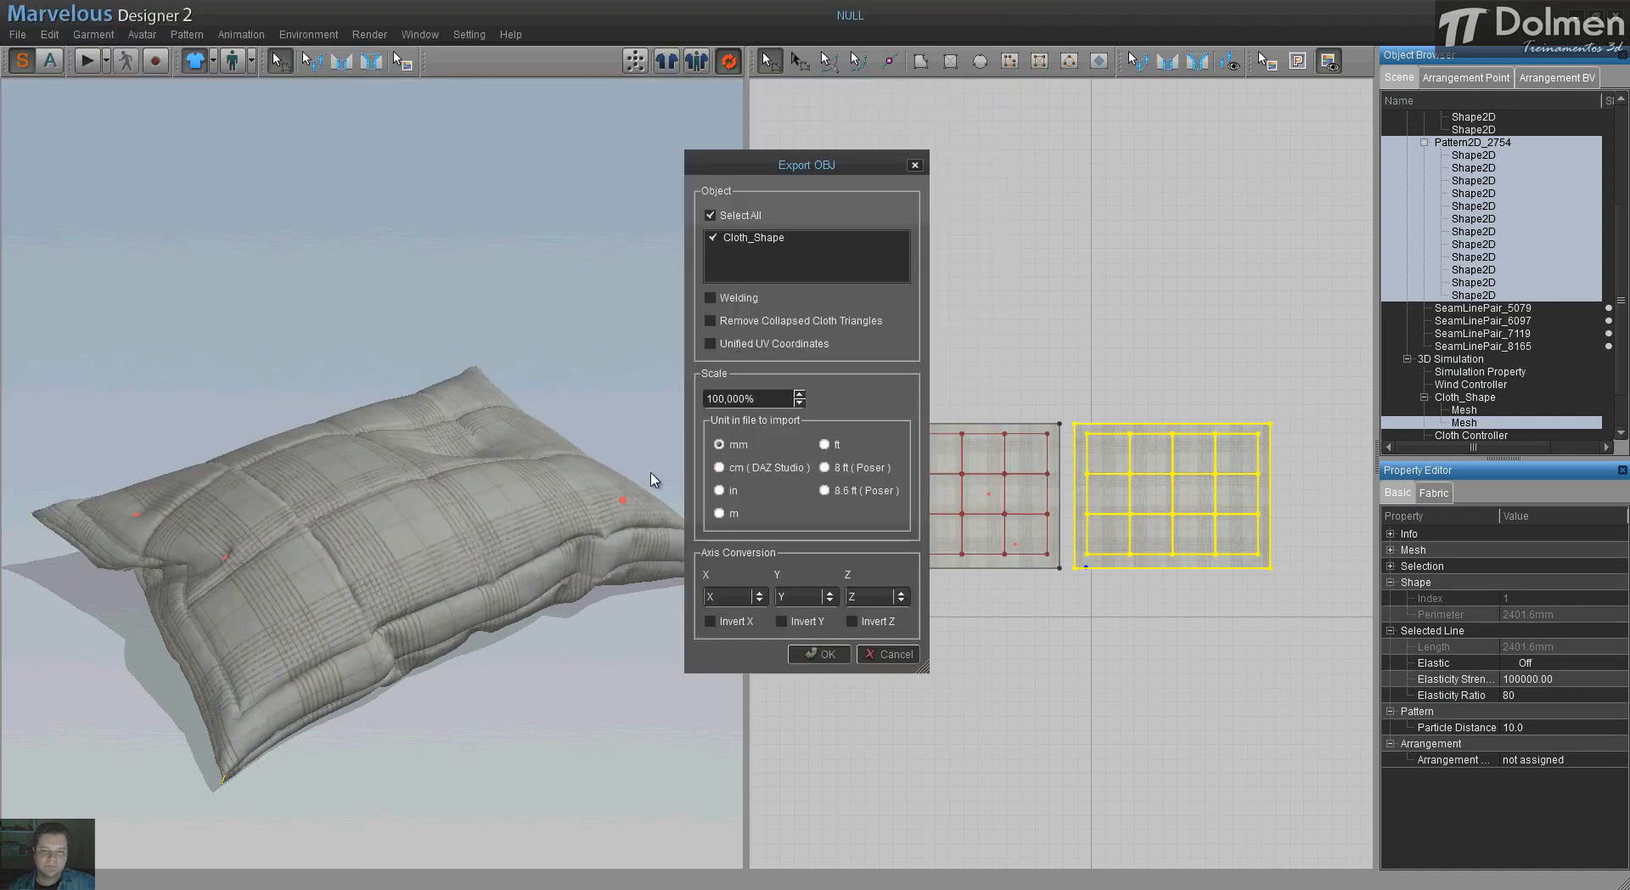
click(719, 467)
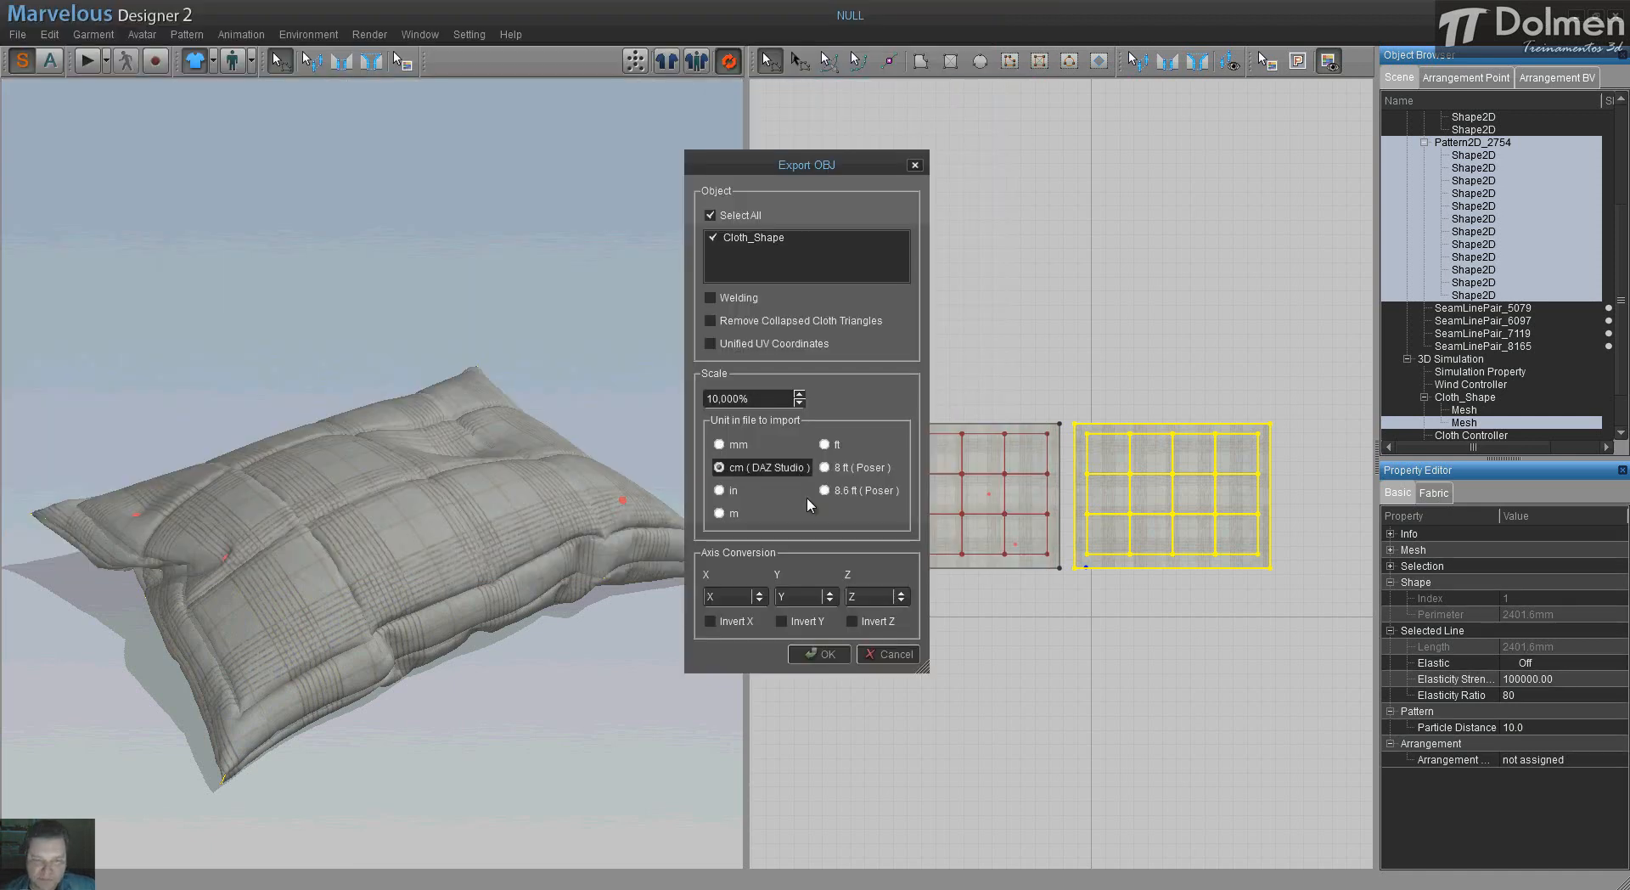
click(825, 653)
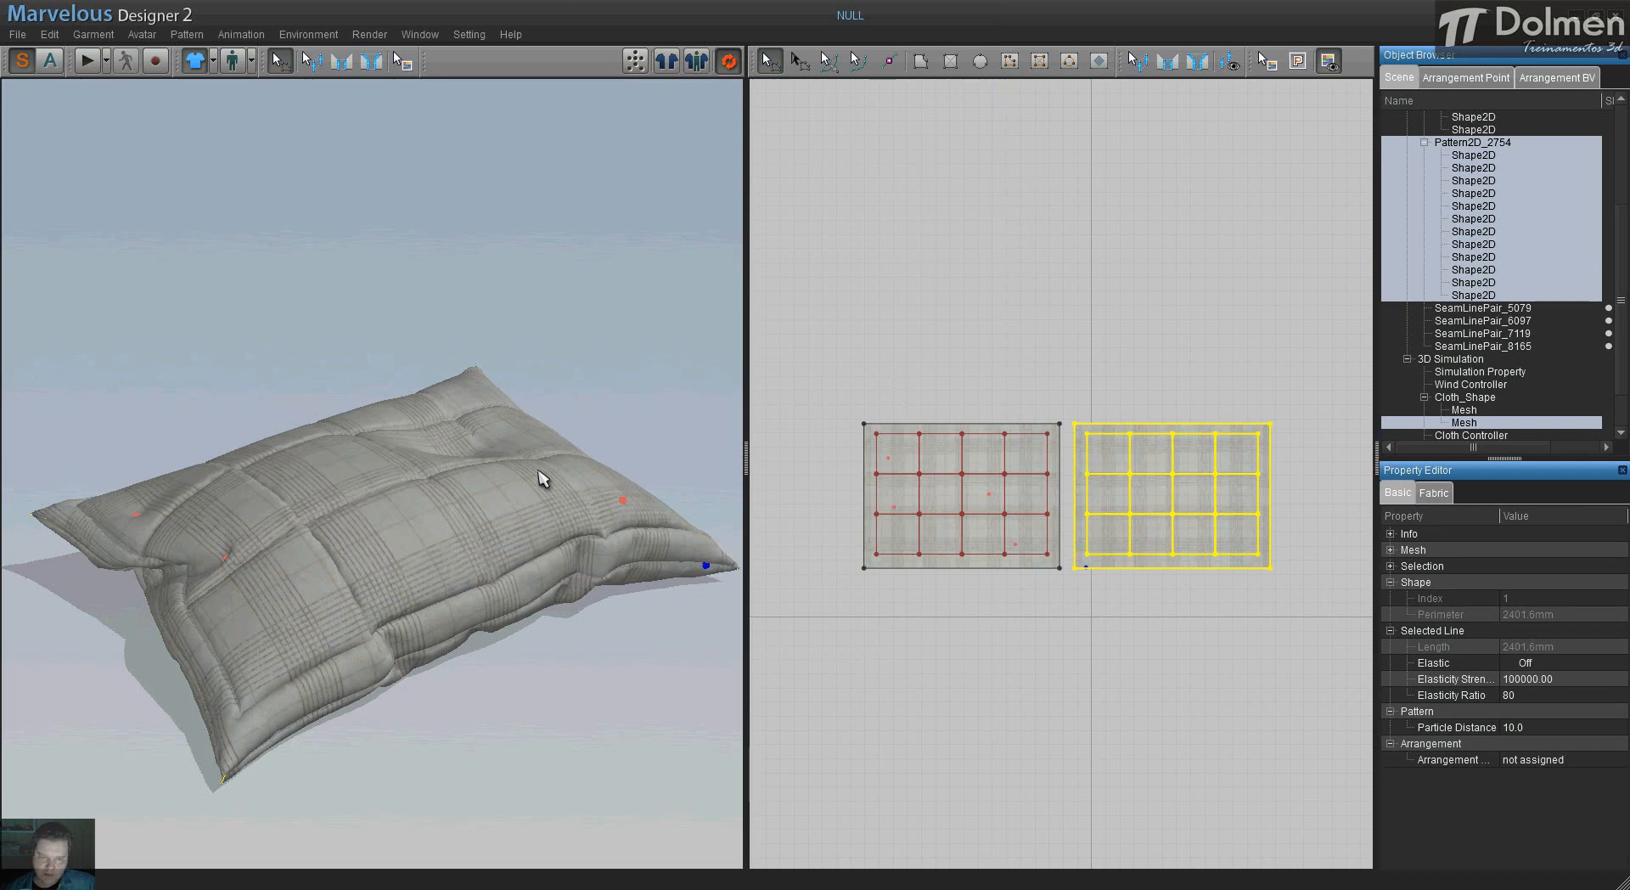